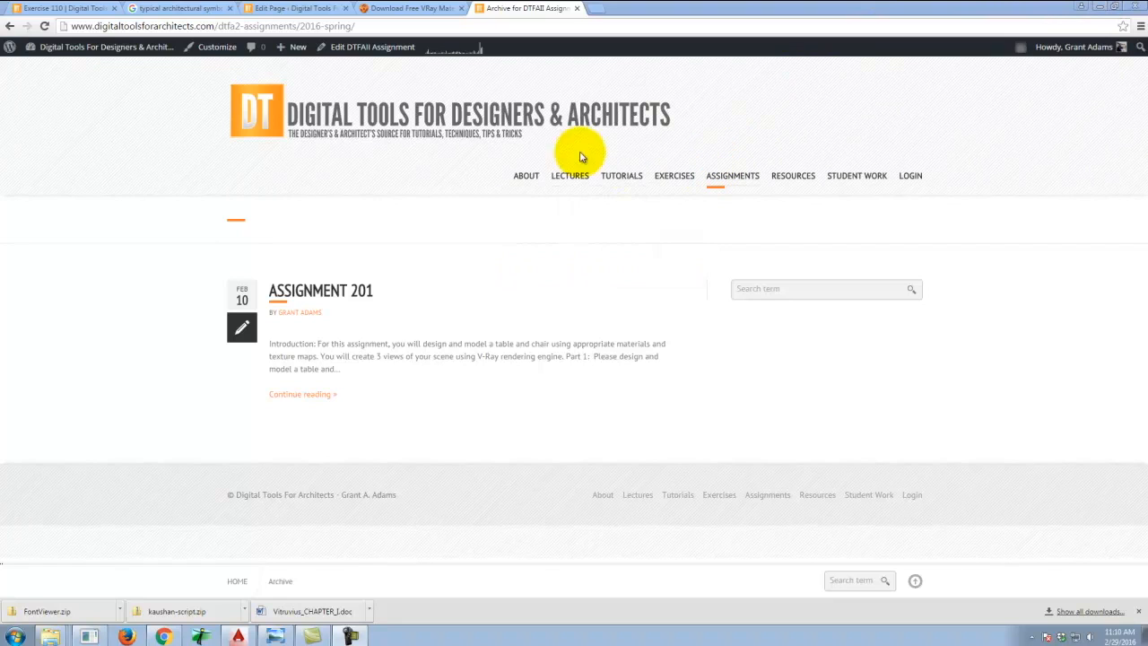
Open the published Exercise 210 page from the page editor to review the assignment.
click(286, 7)
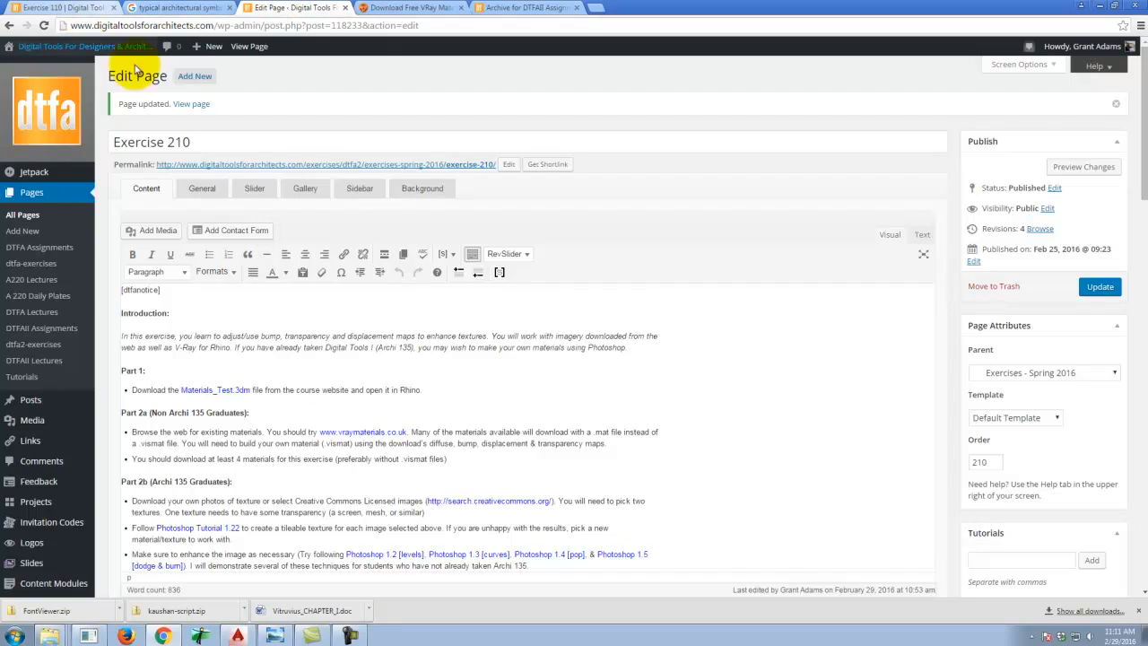
click(191, 103)
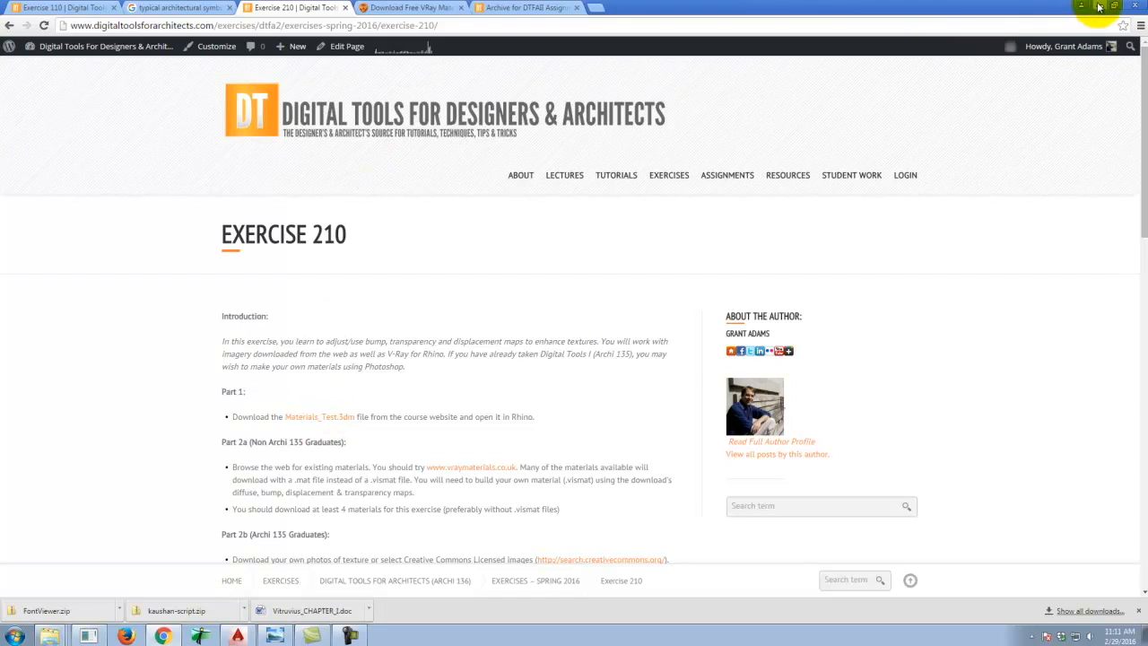
Launch Rhinoceros 5 and open Materials-Test from the Dropbox A136 Exercises Ex210 folder.
click(15, 637)
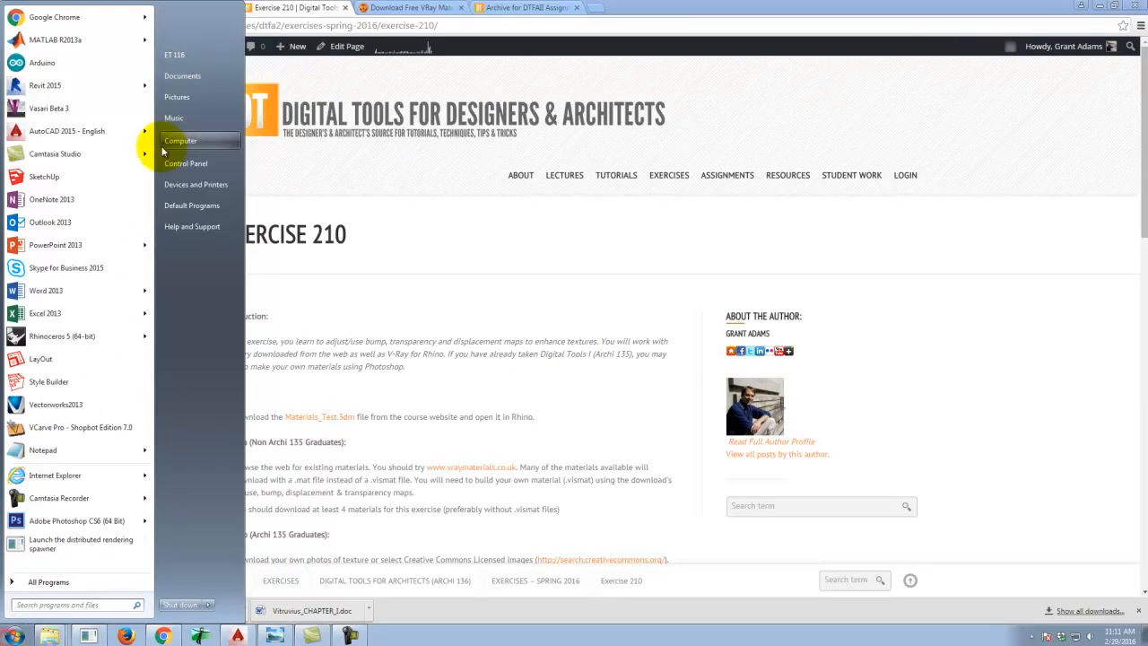
click(72, 344)
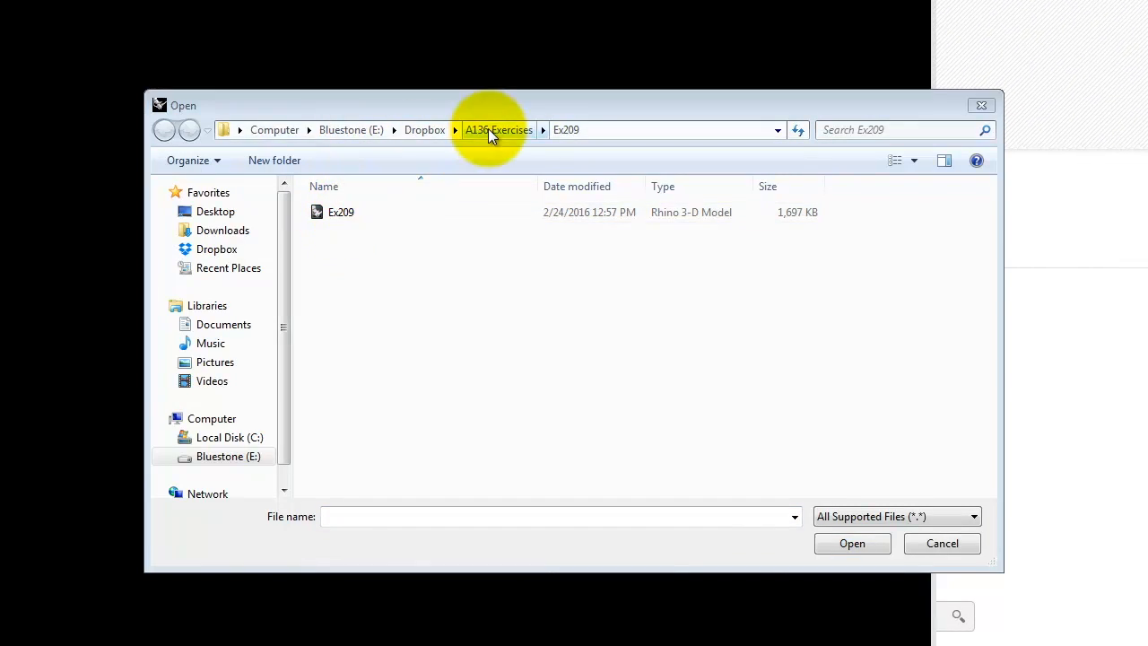
click(417, 130)
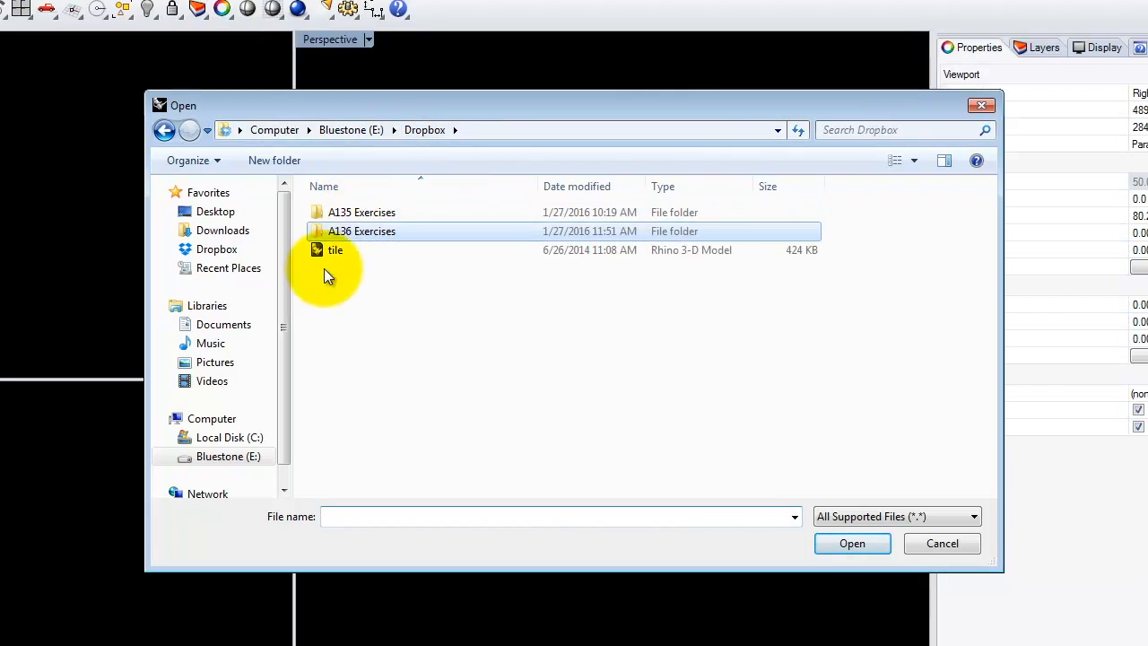
double_click(361, 231)
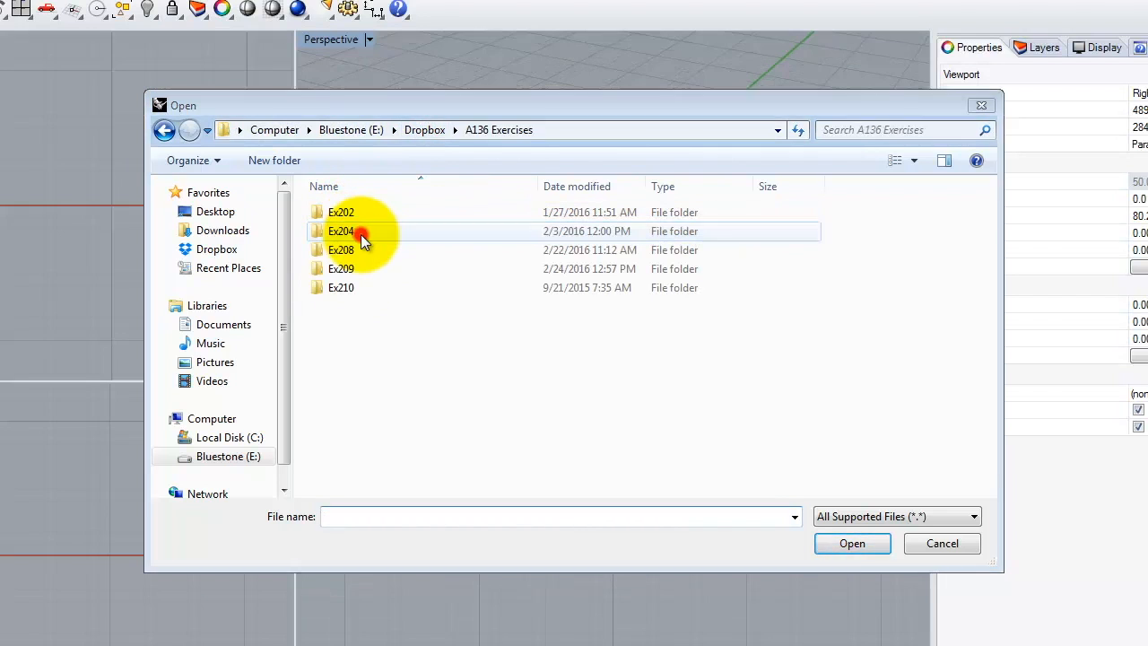
double_click(350, 287)
double_click(356, 400)
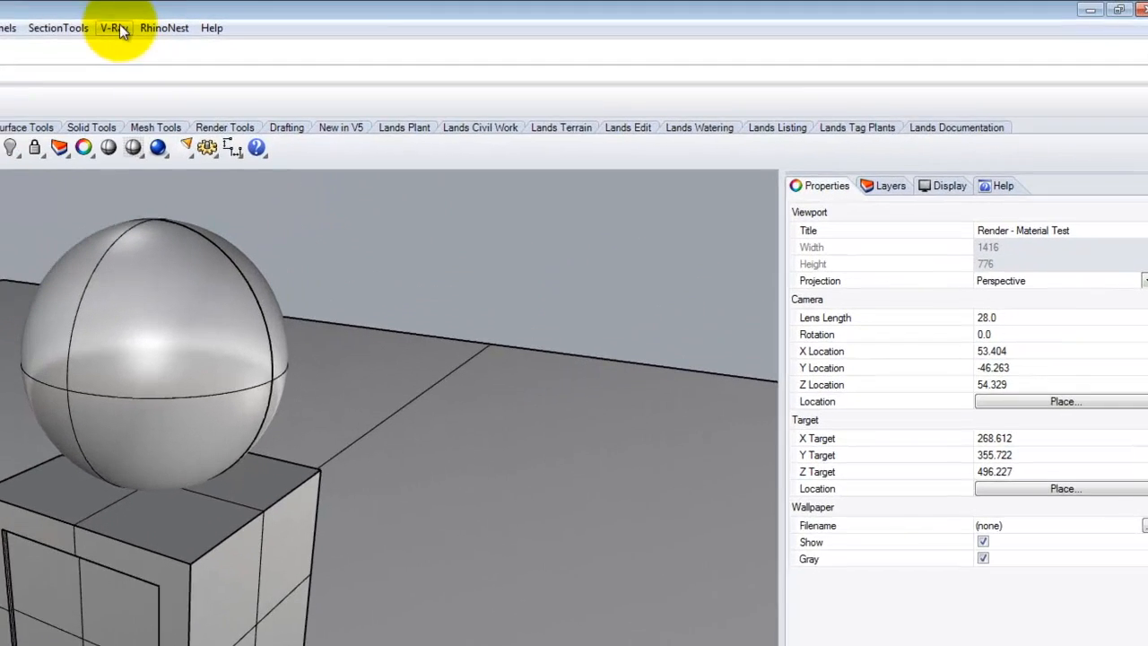
Open the V-Ray material editor and select Scene Materials.
click(119, 28)
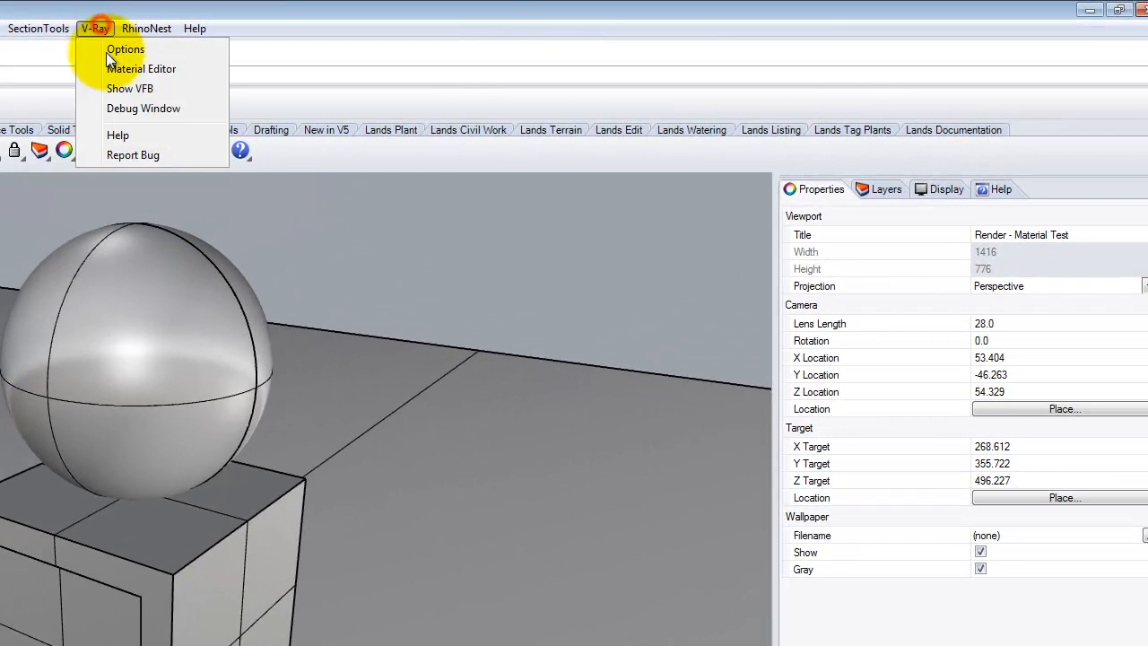
click(115, 69)
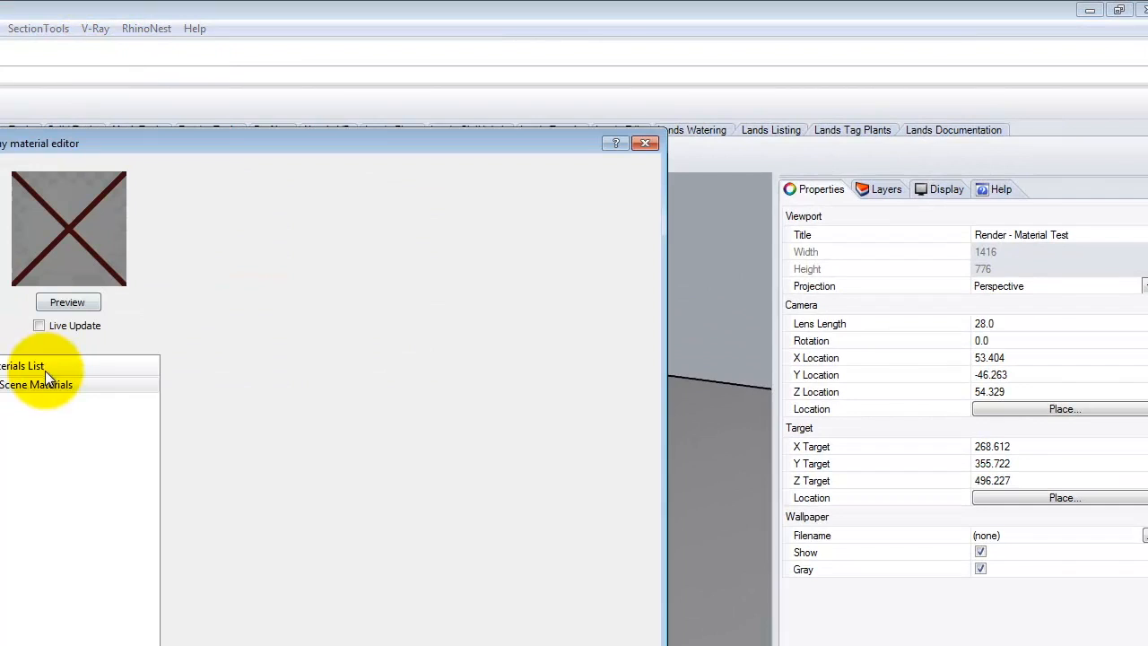
click(80, 384)
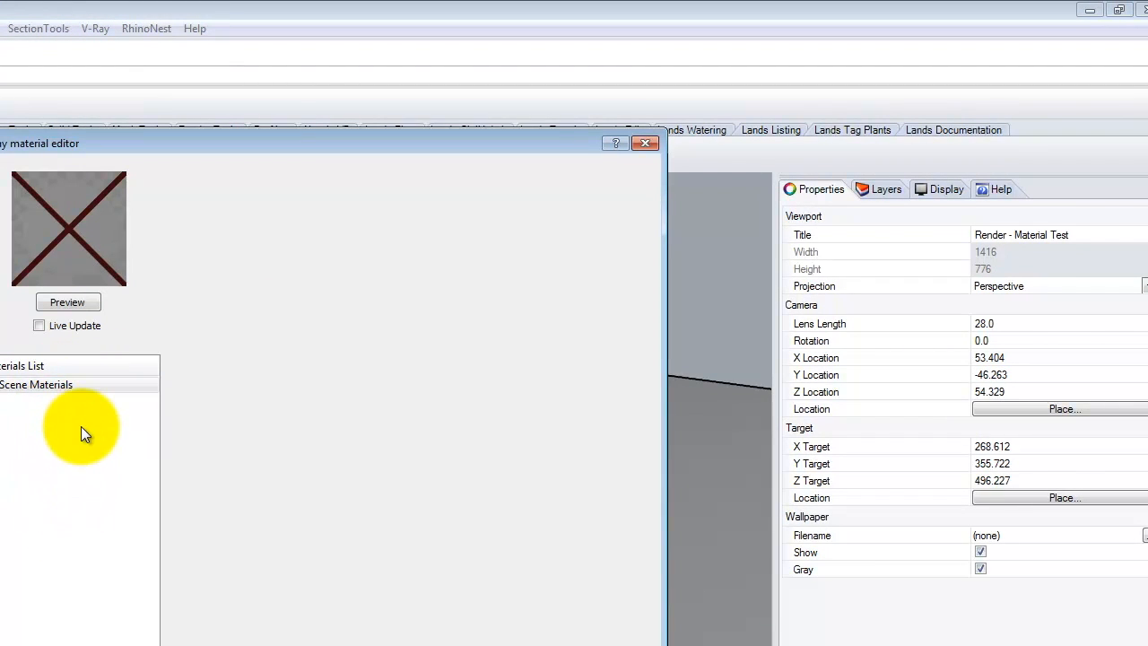
Load Cedar Shingle Siding.vismat from Resources > V-Ray > V-Ray Materials > Siding > Wood, then select and preview it.
right_click(58, 386)
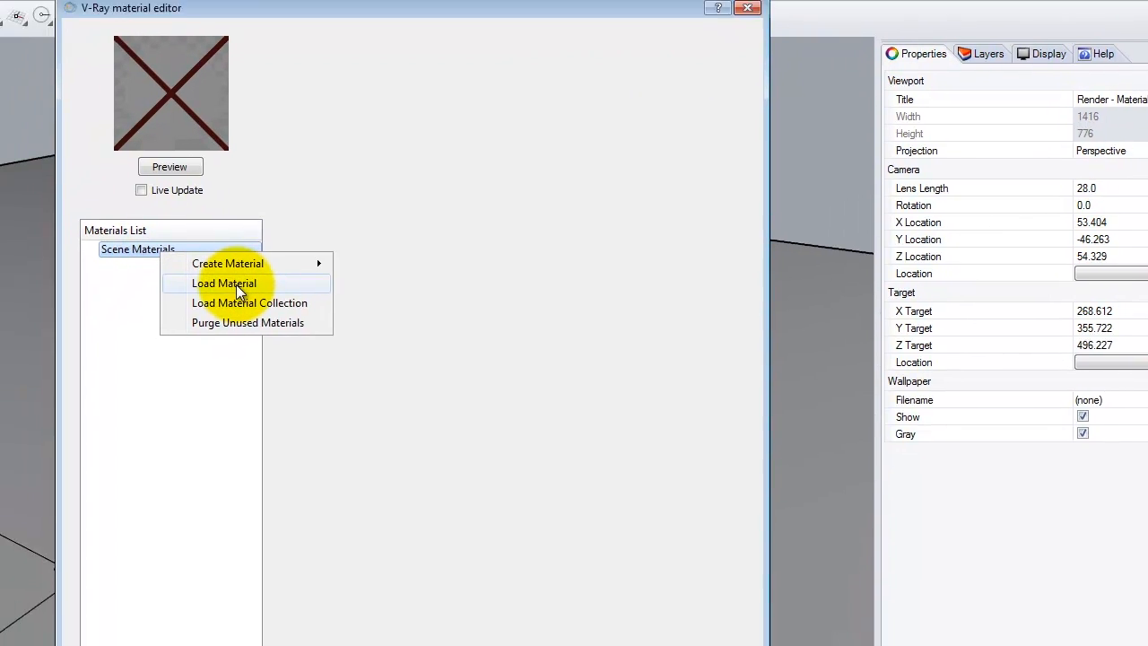
click(236, 284)
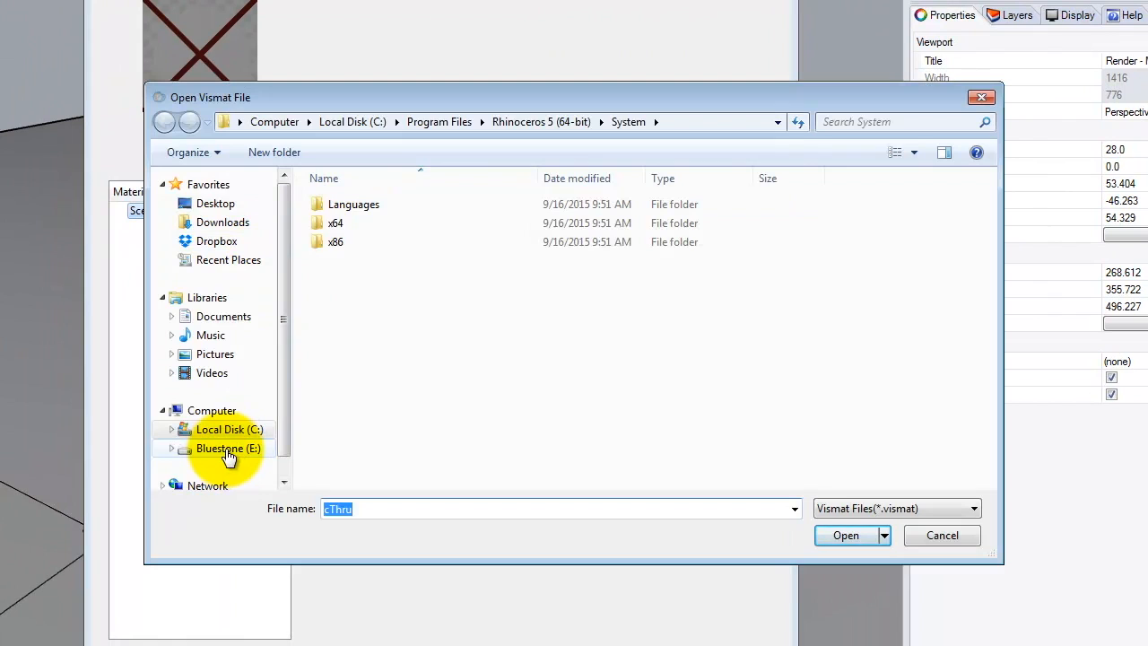
click(204, 452)
double_click(357, 354)
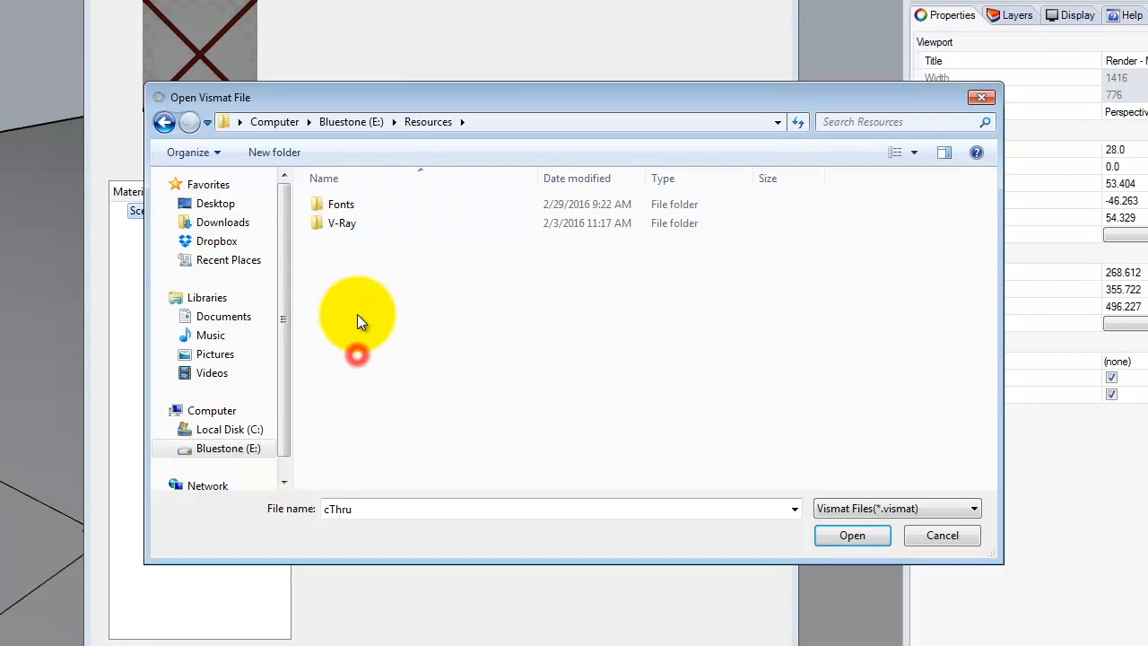
double_click(347, 225)
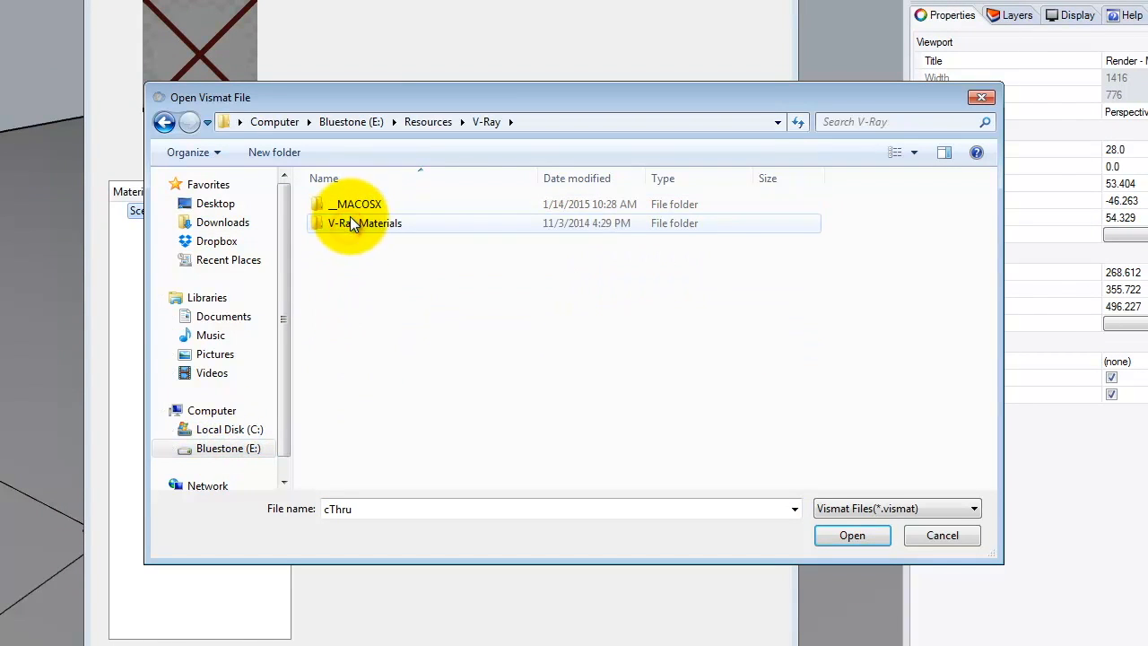
double_click(349, 221)
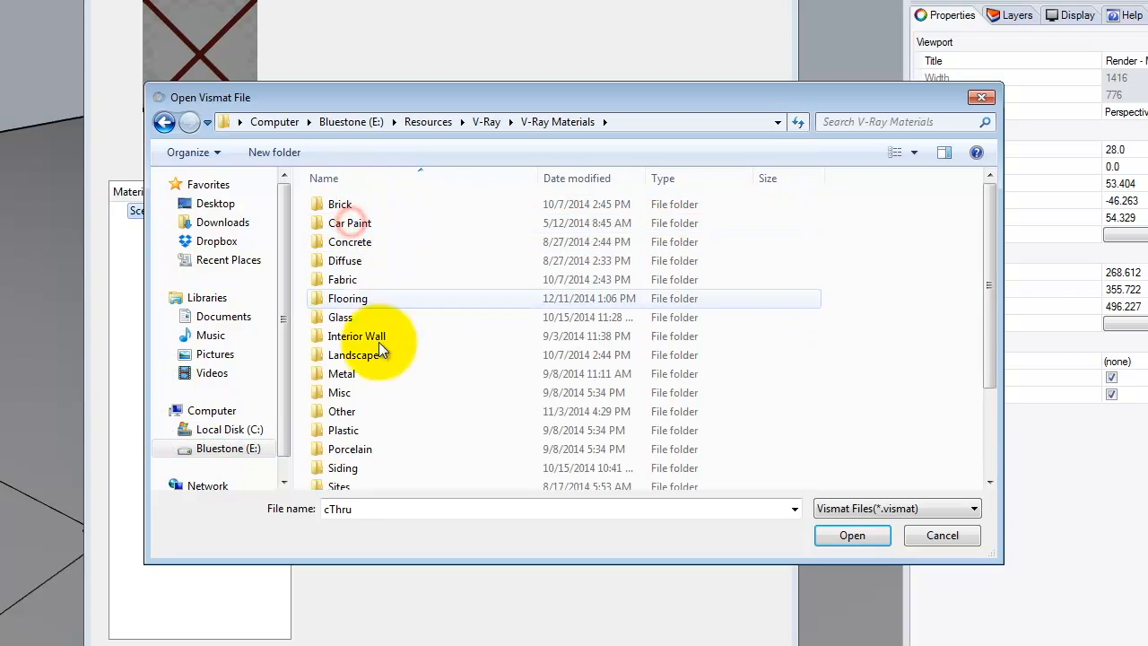
double_click(358, 465)
double_click(359, 224)
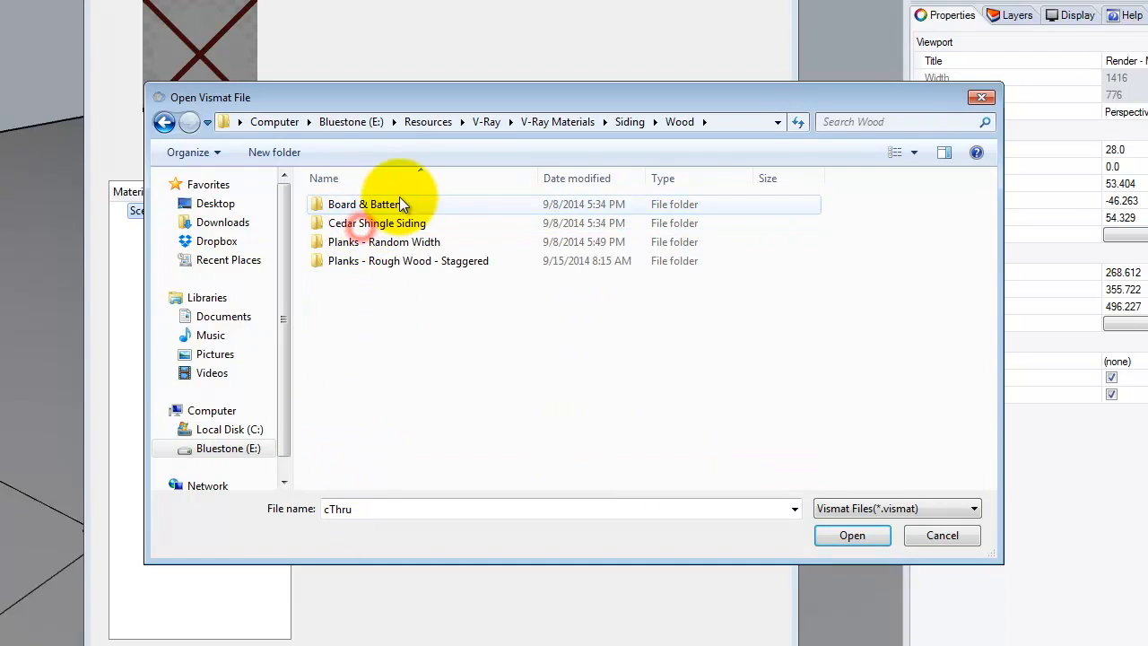
double_click(389, 228)
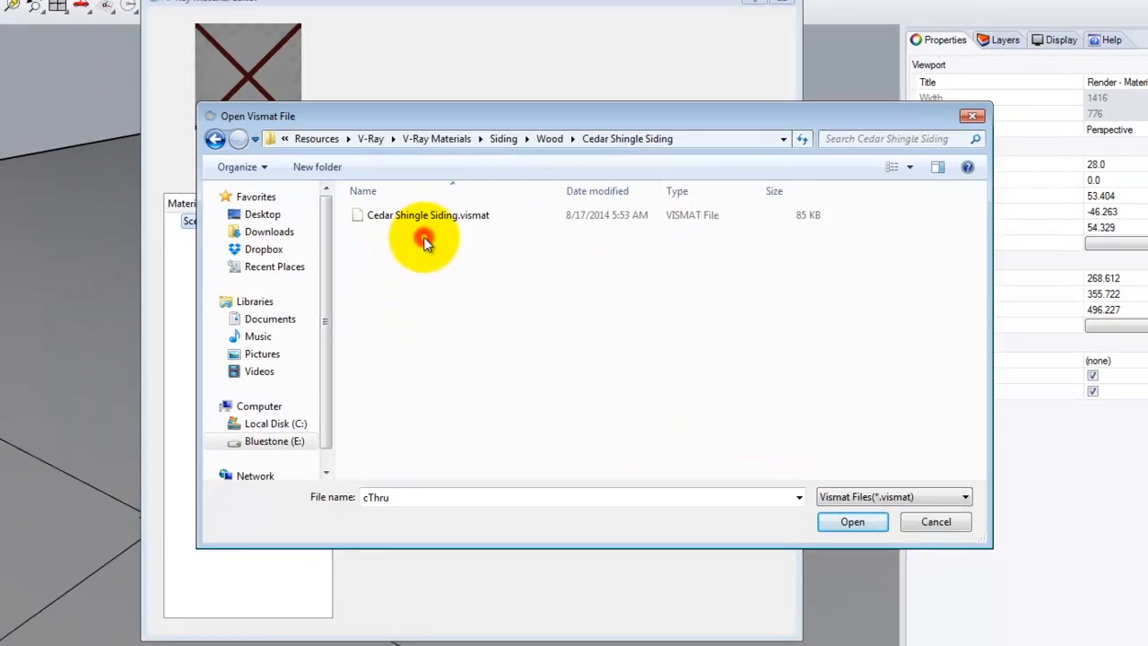
double_click(386, 208)
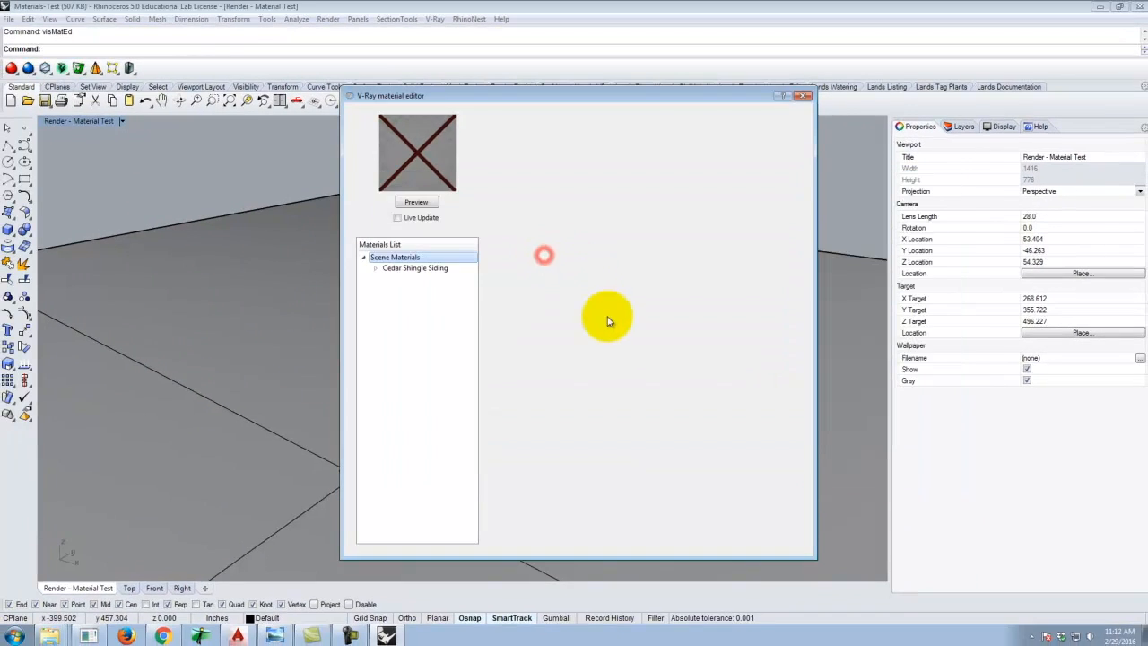
click(417, 268)
click(415, 199)
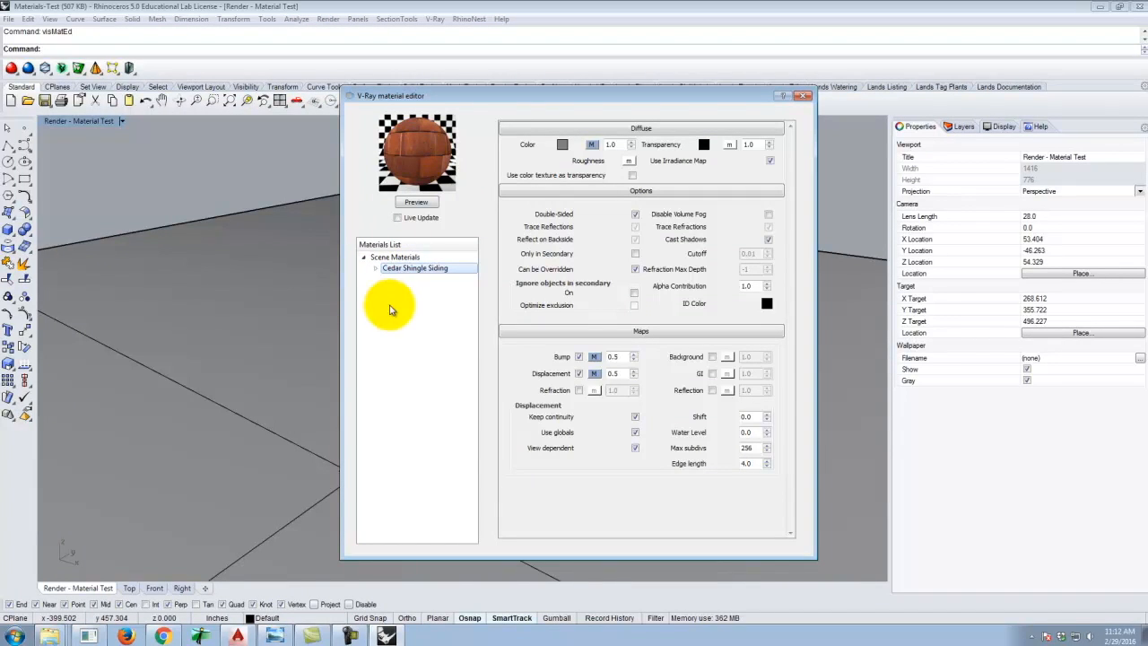
Examine the Shingle Siding Example image of the layered texture maps, zoomed in, in Photo Viewer.
click(275, 635)
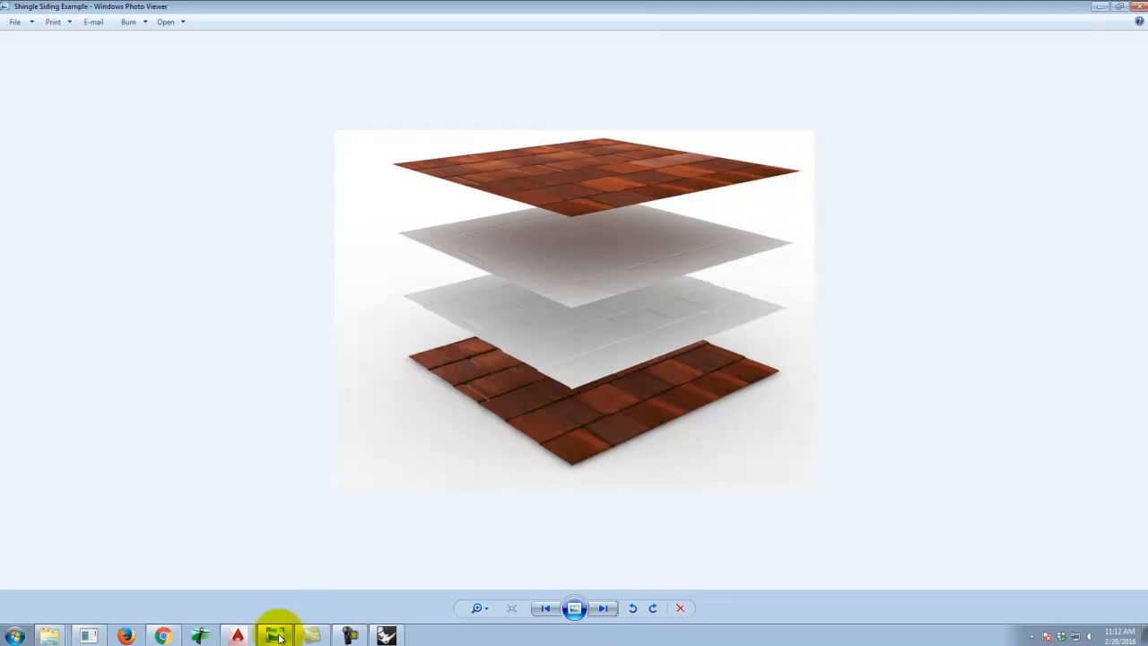
click(475, 609)
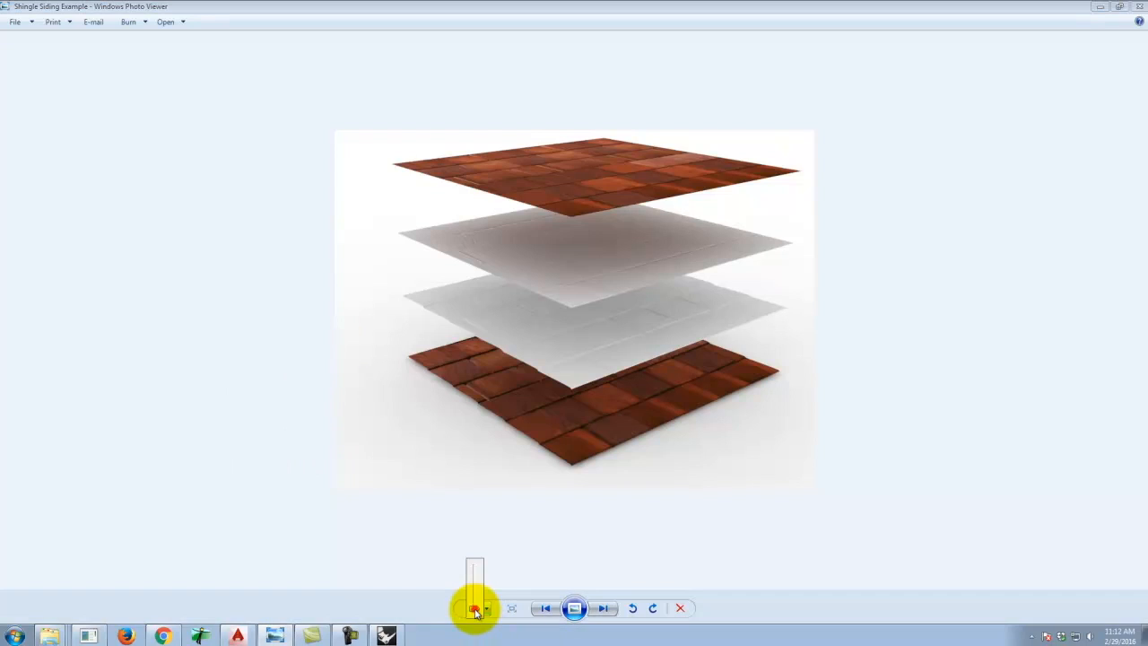
drag(476, 610, 474, 597)
scroll(801, 286, up, 1)
scroll(802, 285, down, 1)
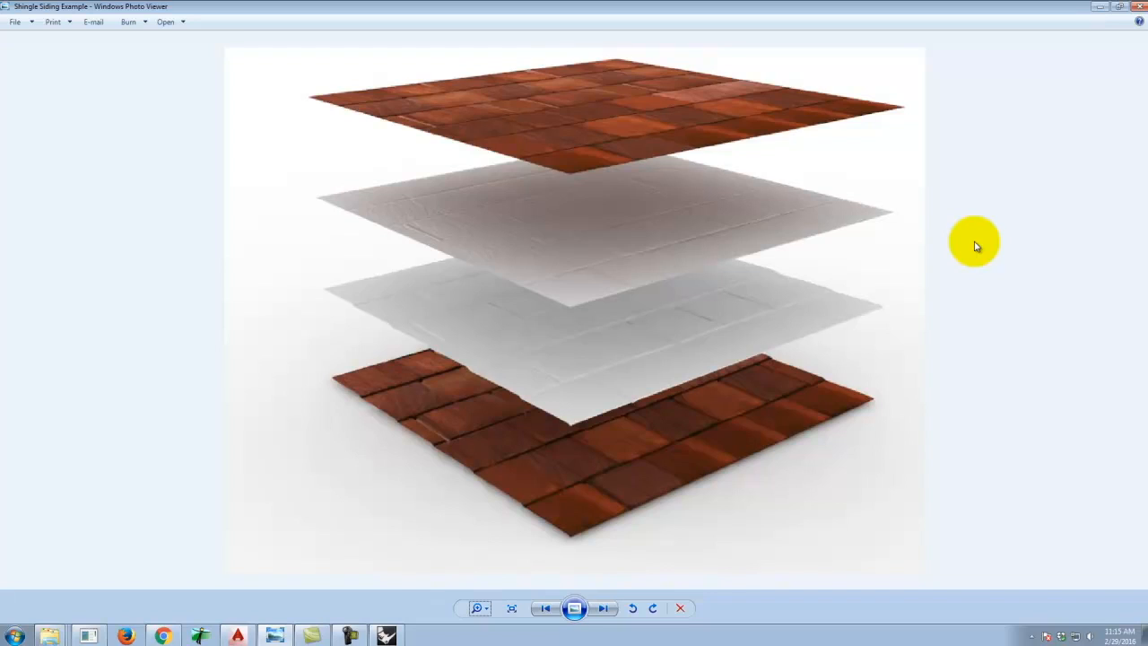
click(386, 634)
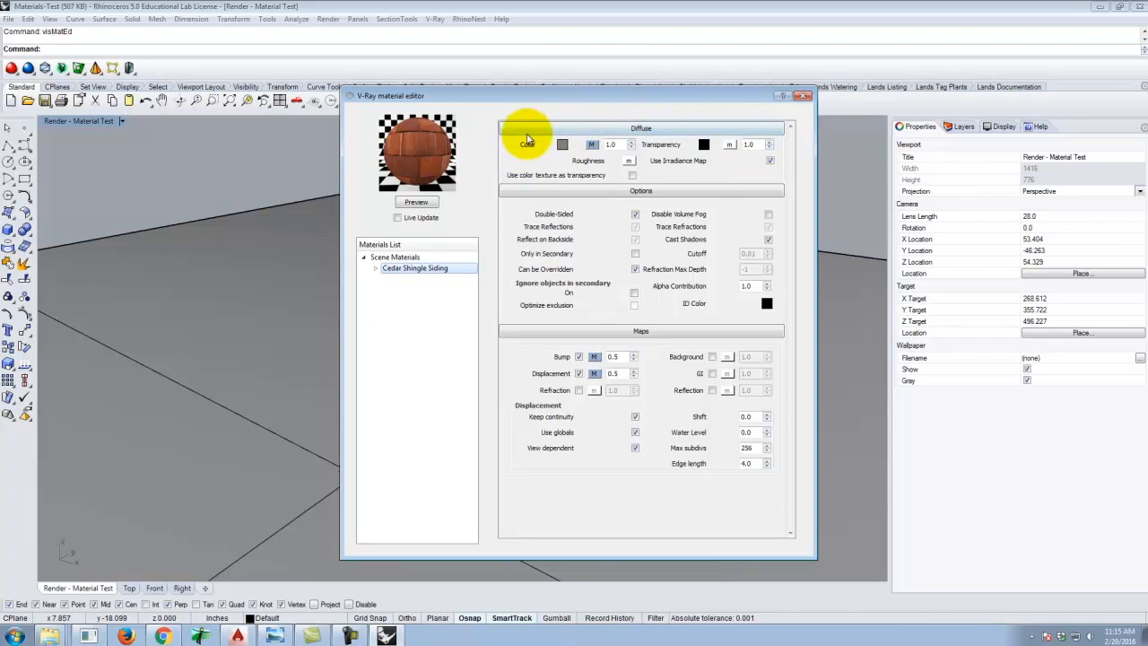
Open the diffuse color texture map and preview its Shingles_Diff.jpg bitmap file.
click(591, 146)
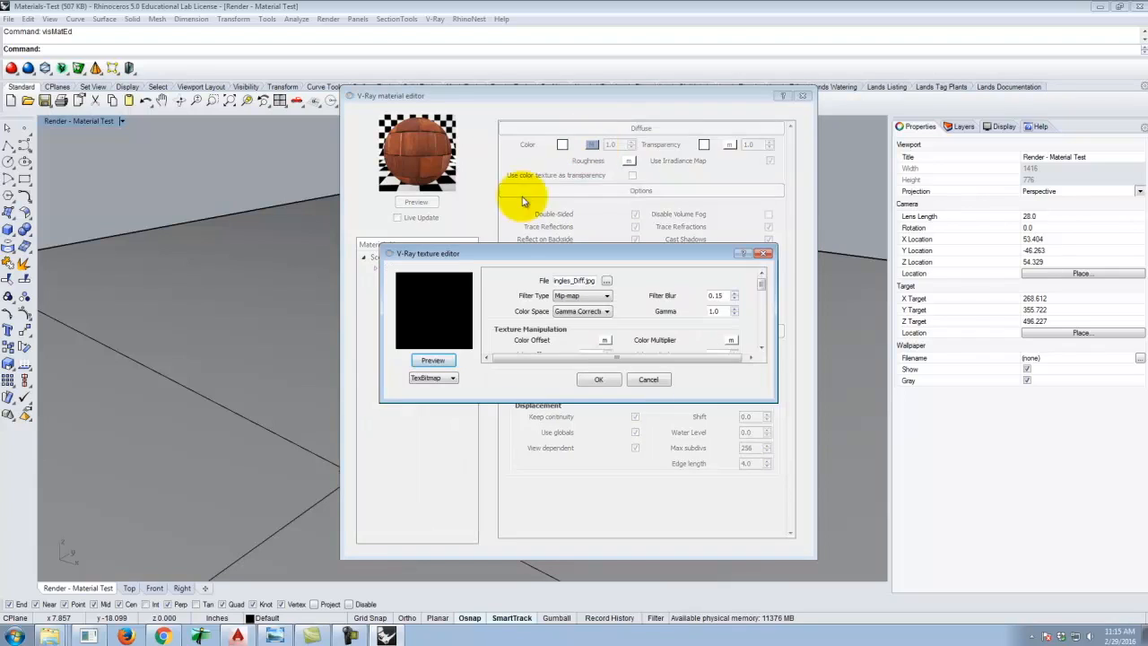
click(571, 280)
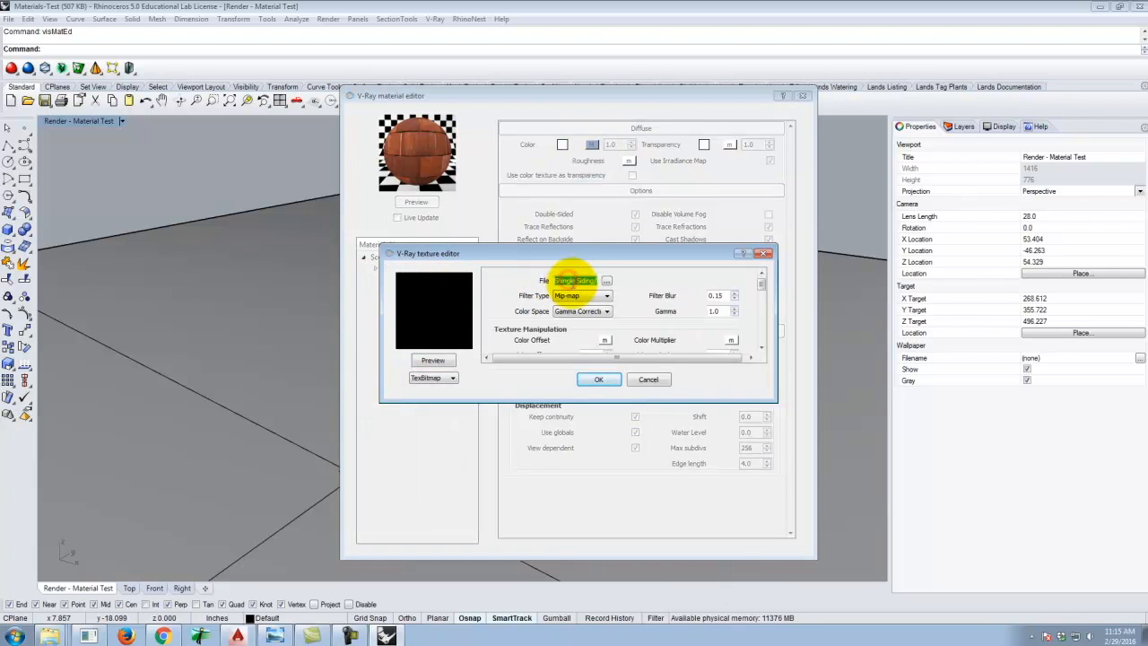
click(570, 280)
drag(580, 281, 605, 285)
click(586, 282)
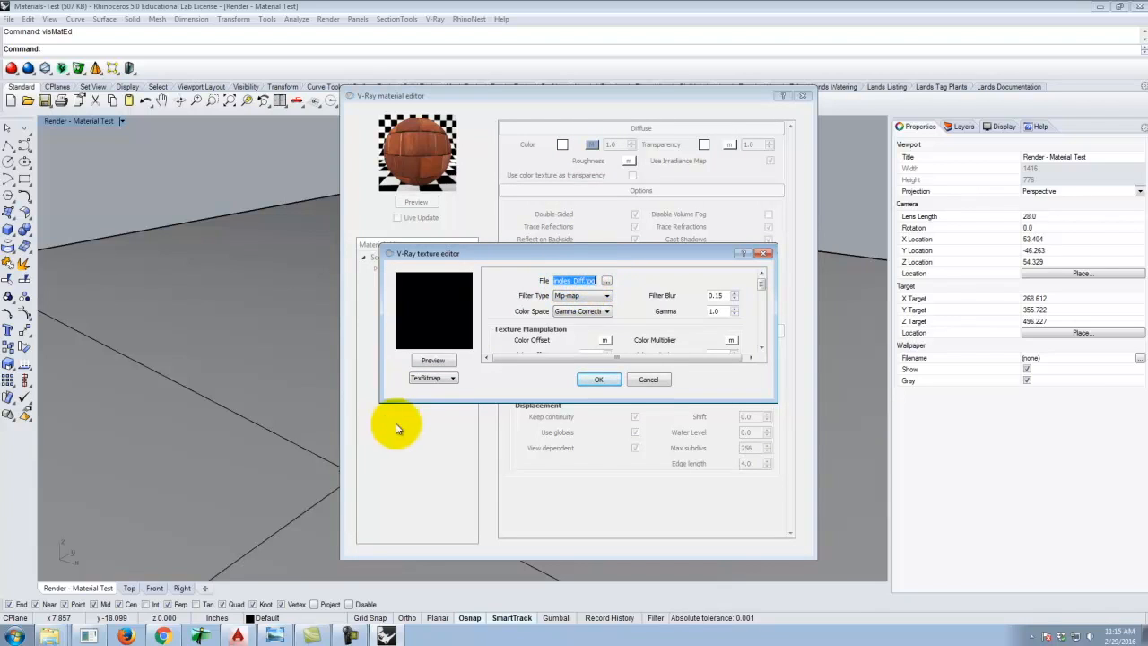
click(433, 360)
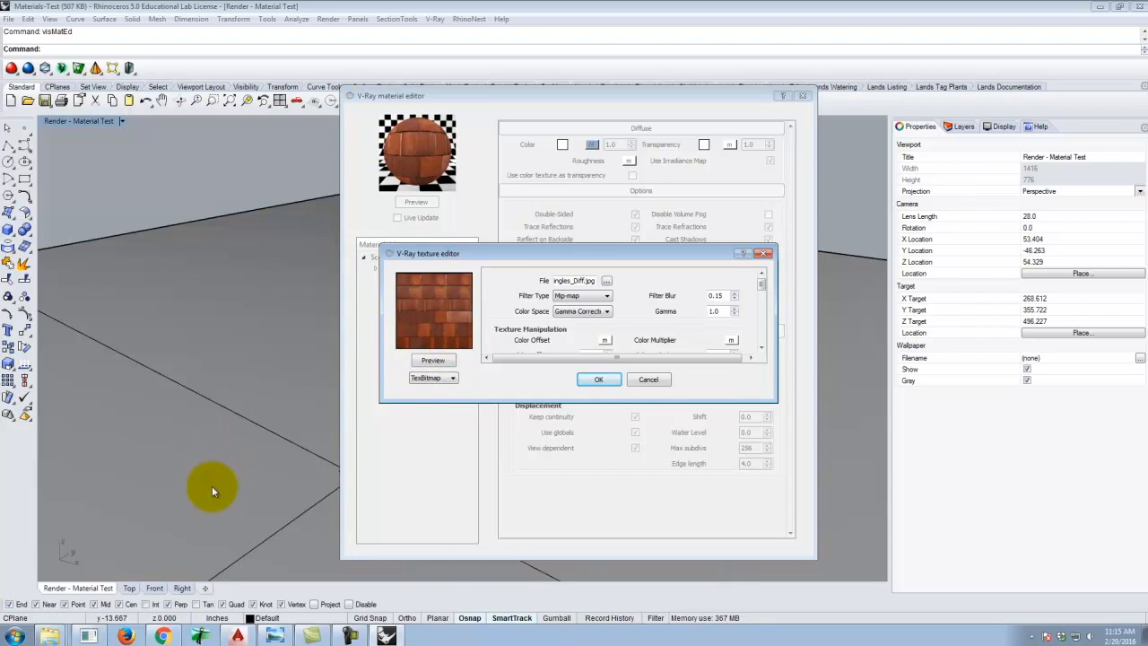
Browse in Explorer to Bluestone (E:) Resources > V-Ray > V-Ray Materials > Siding > Wood > Cedar Shingle Siding to view its map images.
click(58, 636)
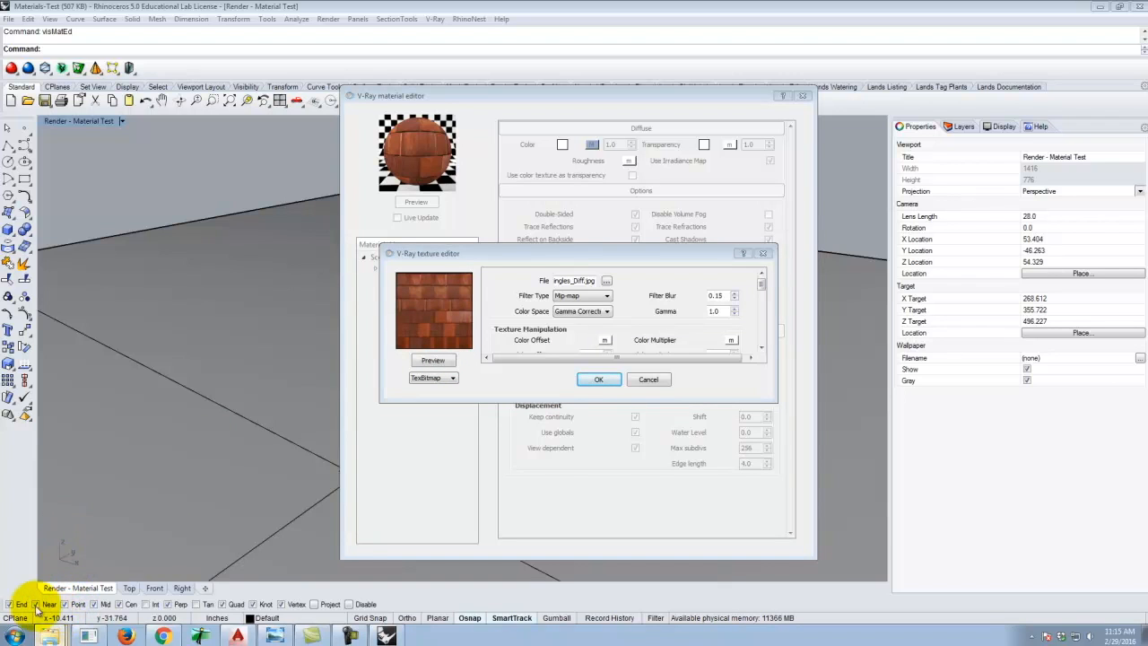
click(16, 635)
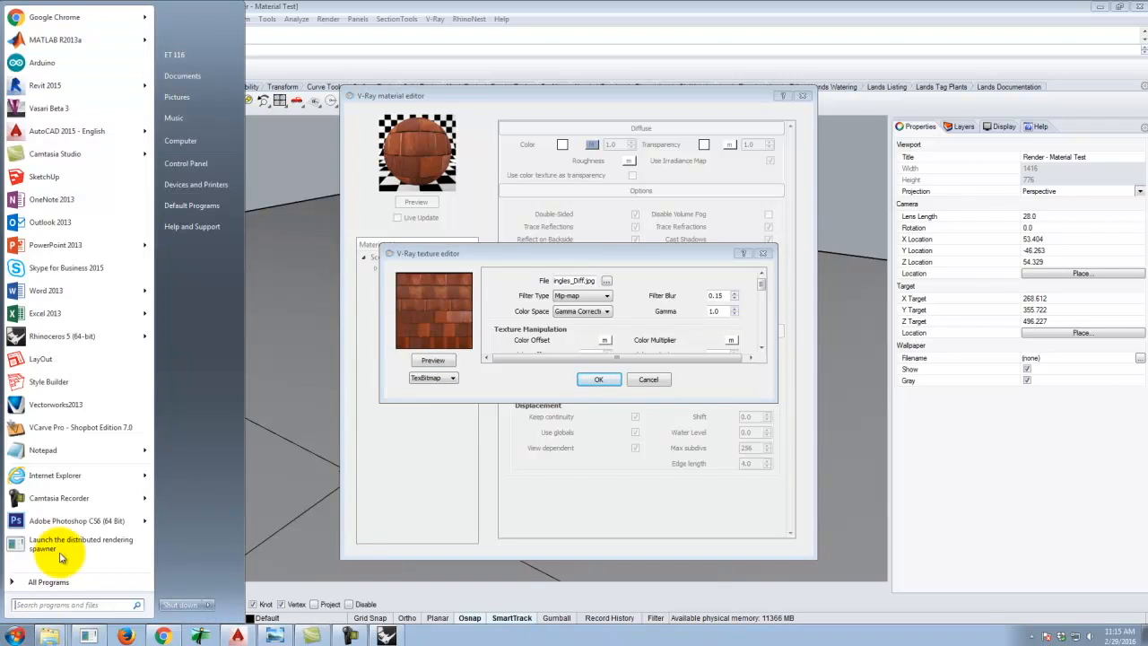
click(204, 141)
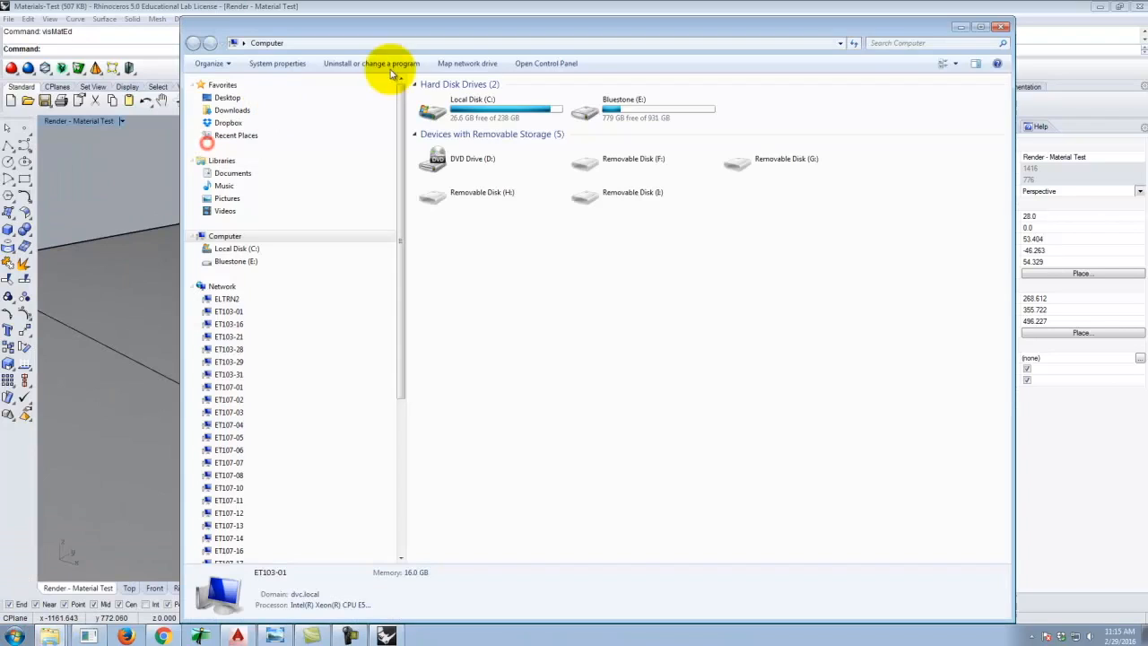
double_click(632, 126)
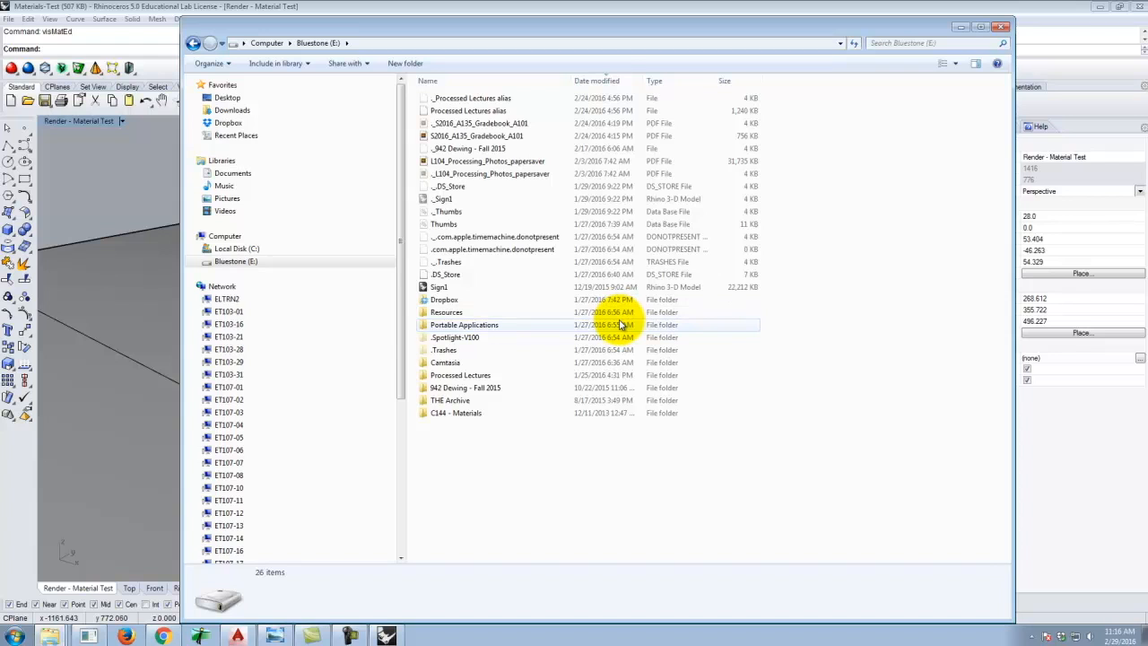
double_click(487, 313)
double_click(444, 112)
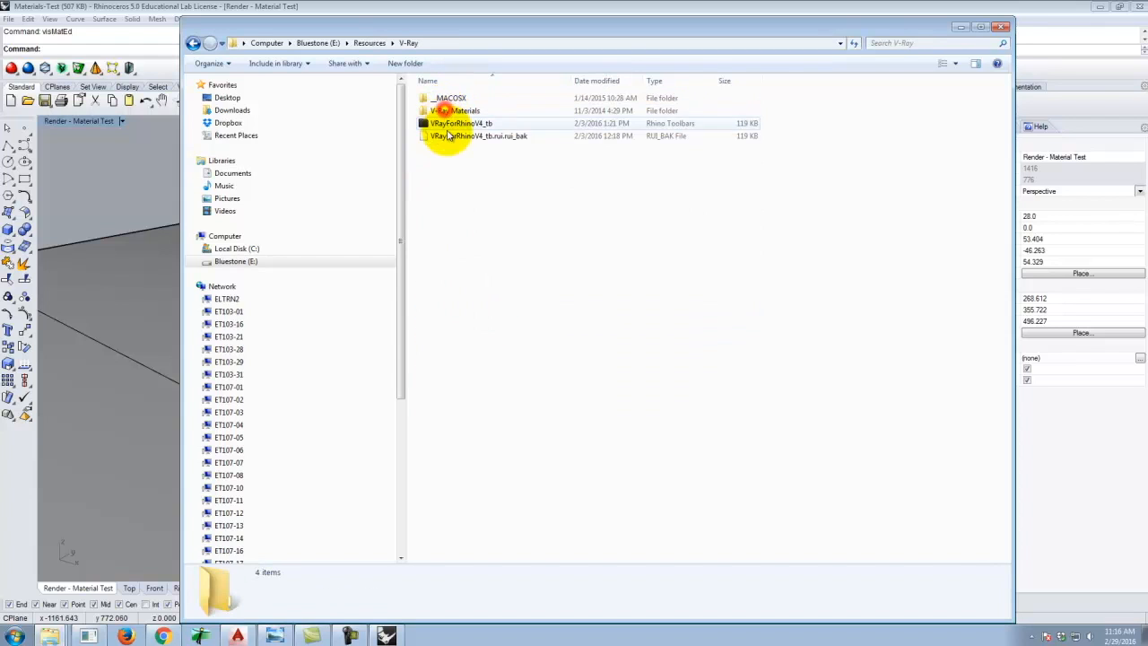
double_click(439, 111)
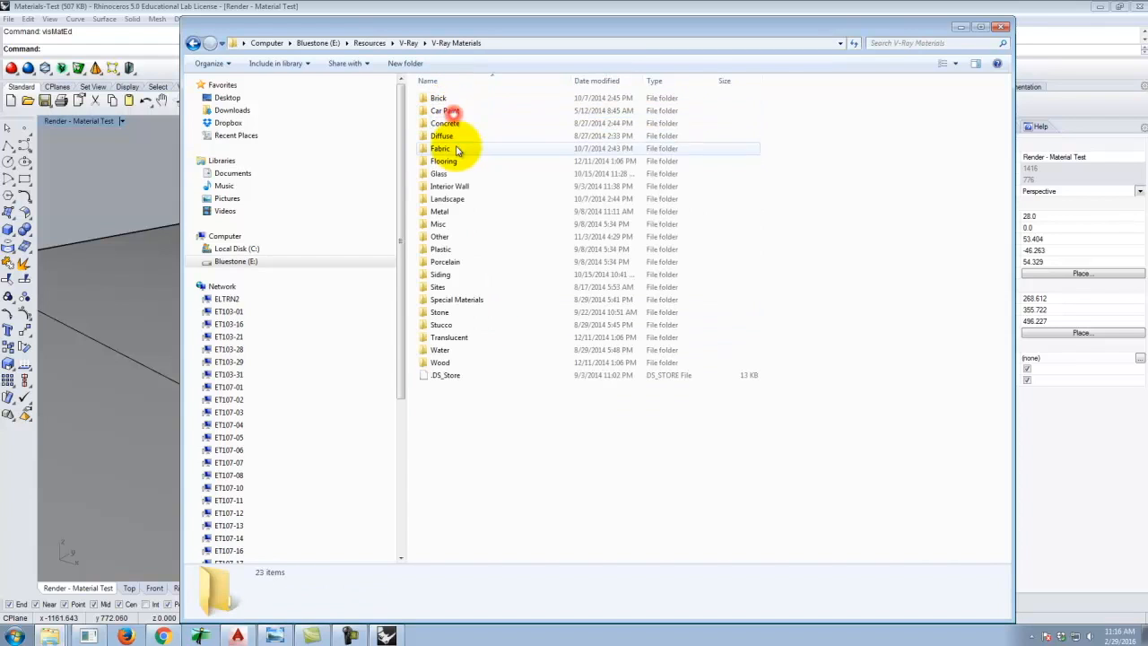
double_click(439, 275)
double_click(458, 112)
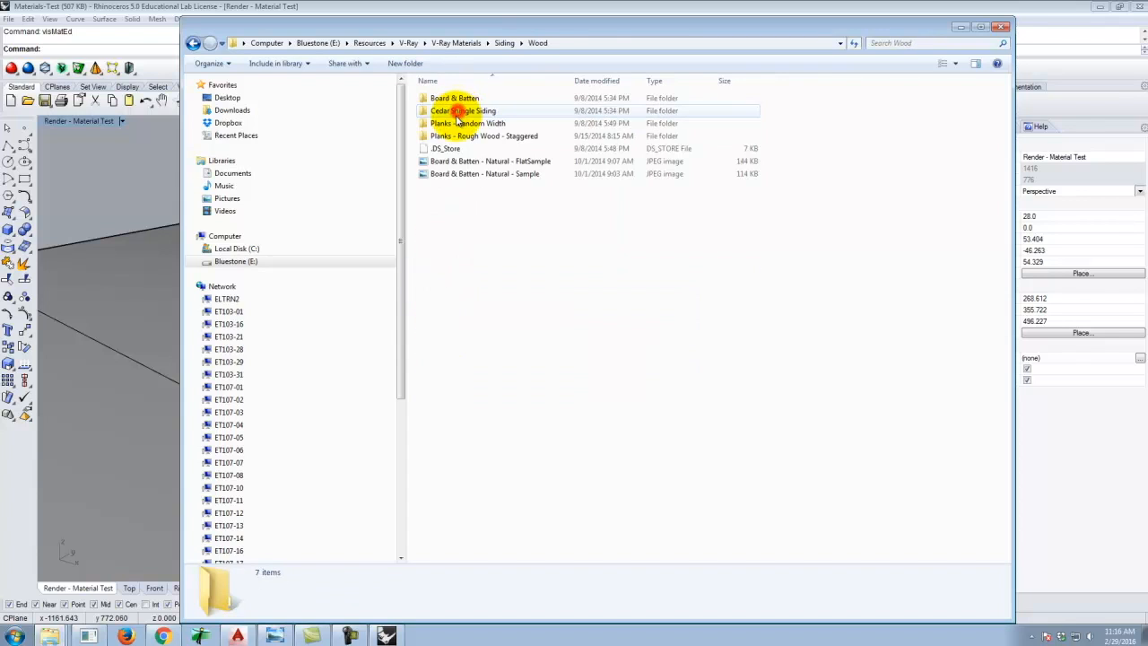
double_click(468, 112)
click(709, 190)
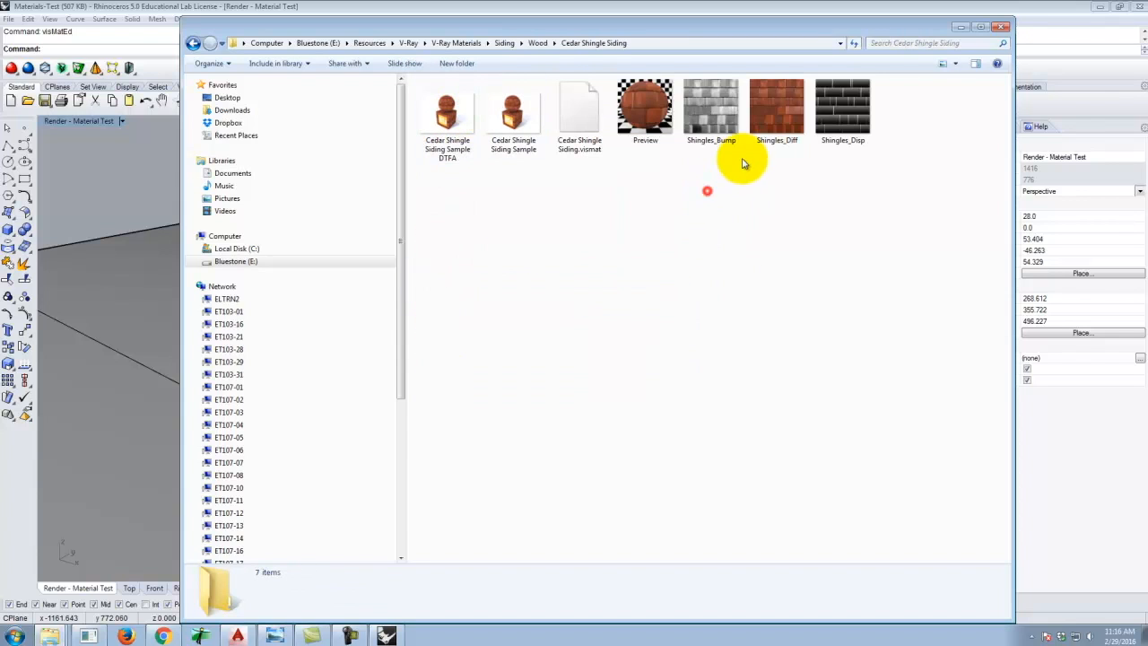
Open the Shingles_Diff image from the folder to view it, and close the diffuse texture editor.
click(781, 108)
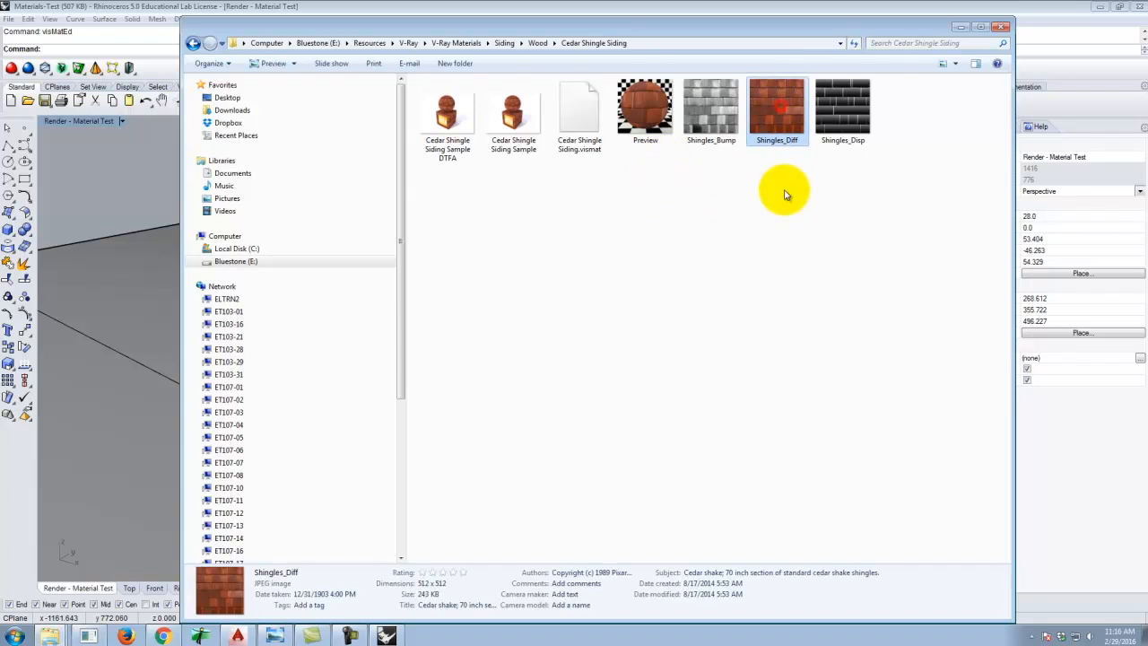
double_click(777, 116)
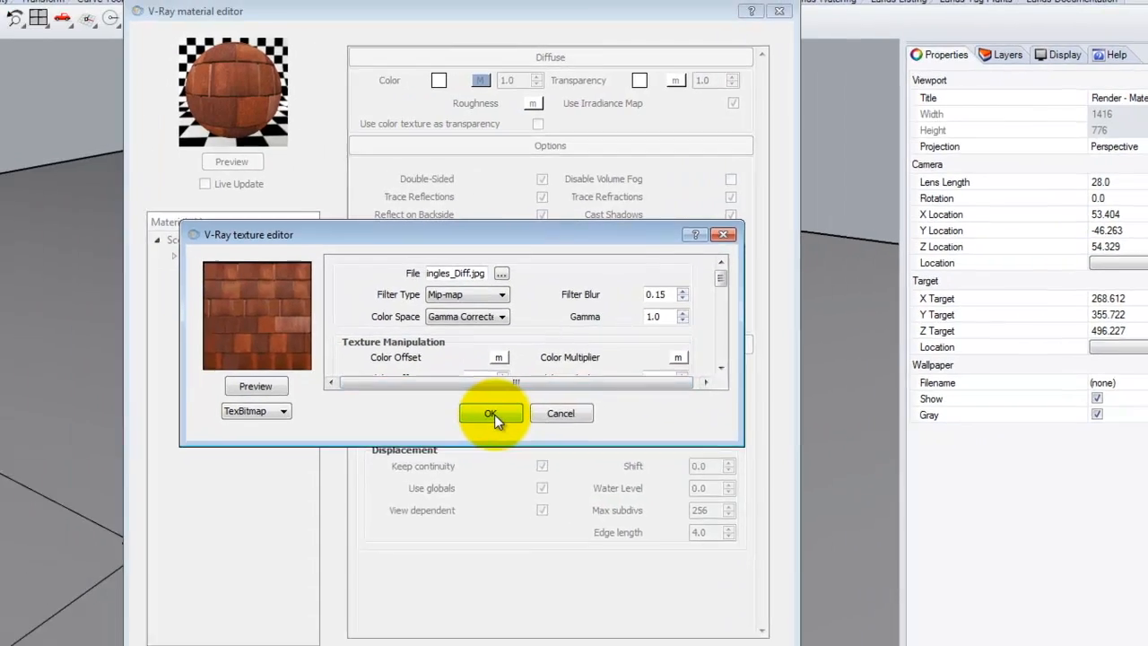
click(490, 413)
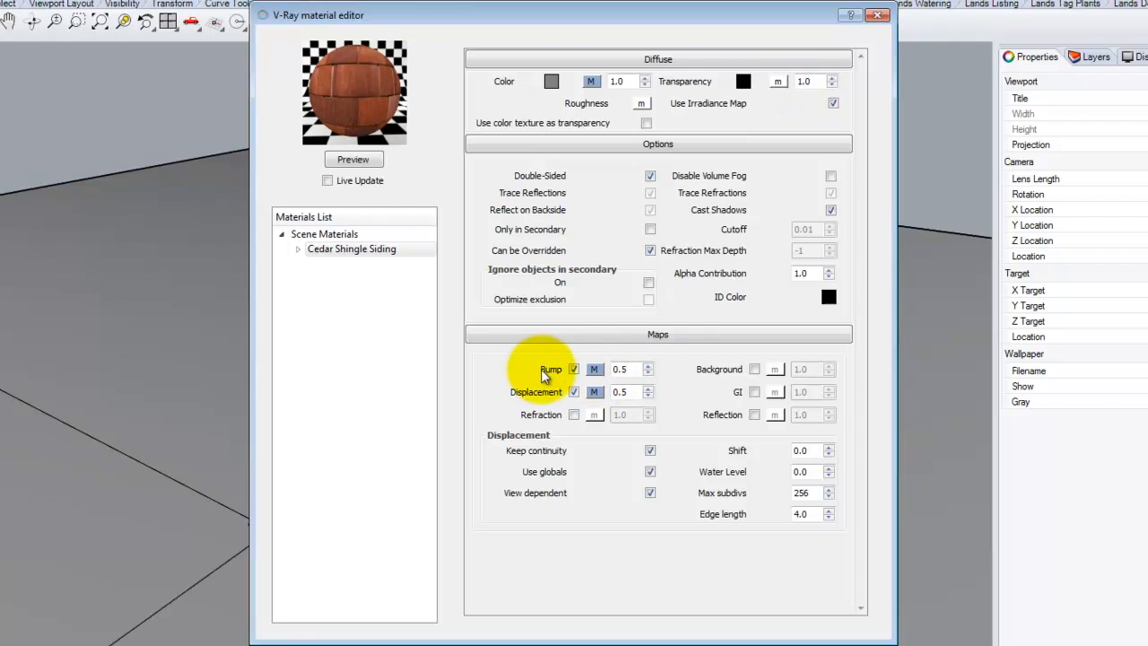
Open the bump texture map and preview its Shingles_Bump.jpg bitmap file.
click(594, 369)
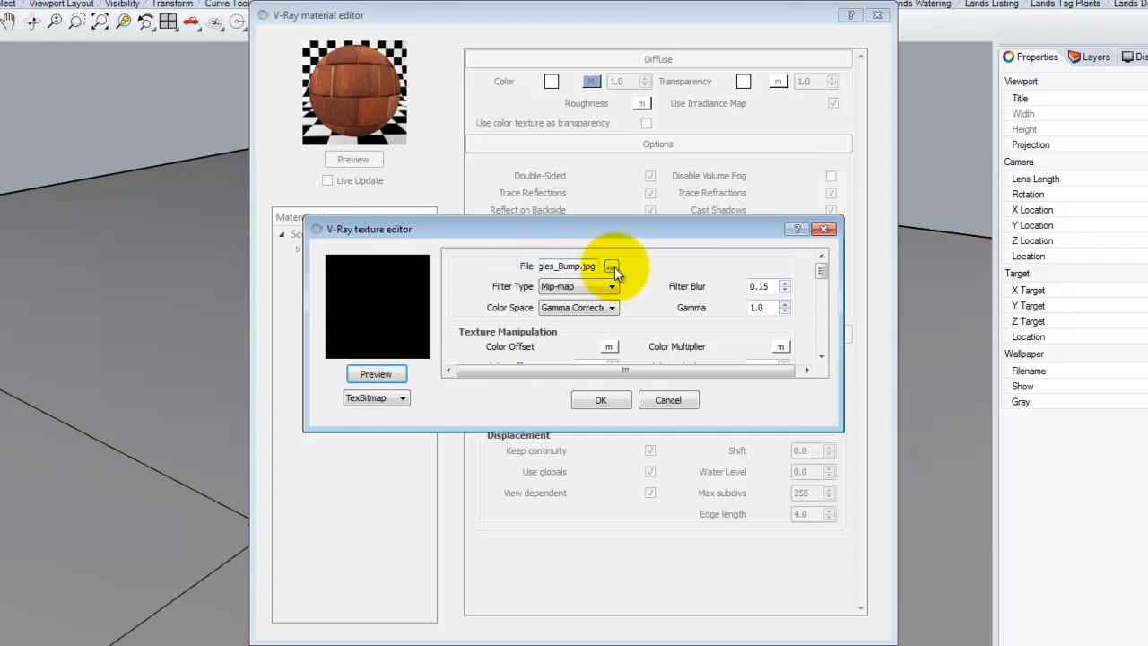
click(378, 371)
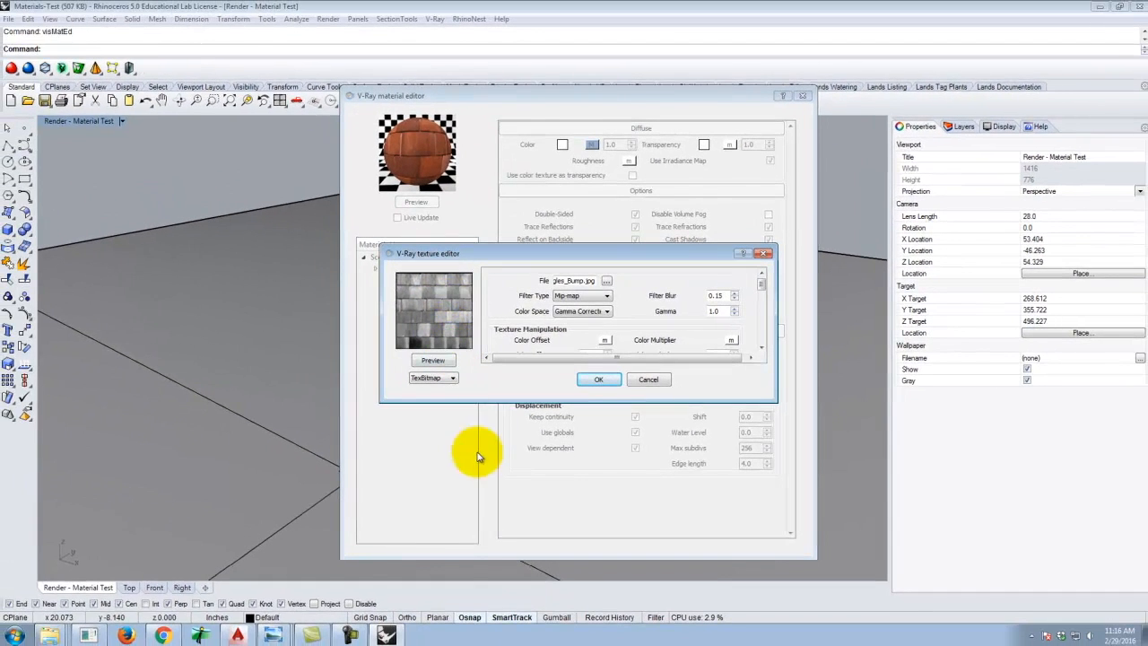
Examine the Shingles_Bump image zoomed in, in Photo Viewer, and close the bump texture editor.
click(0, 645)
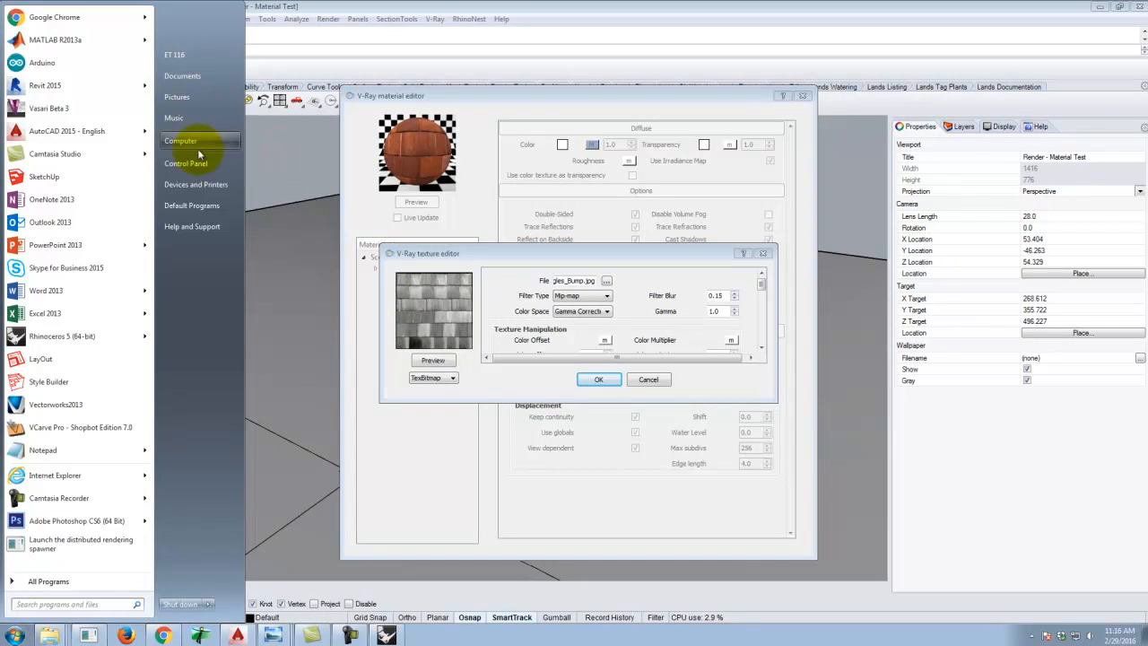
click(274, 635)
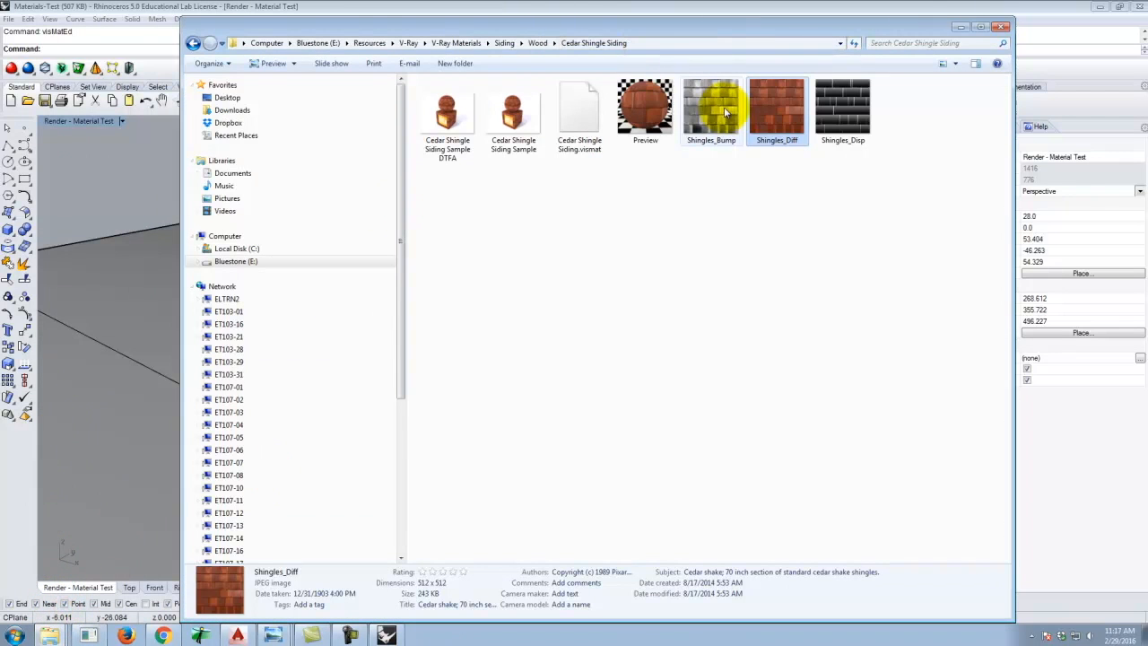
click(722, 110)
double_click(721, 111)
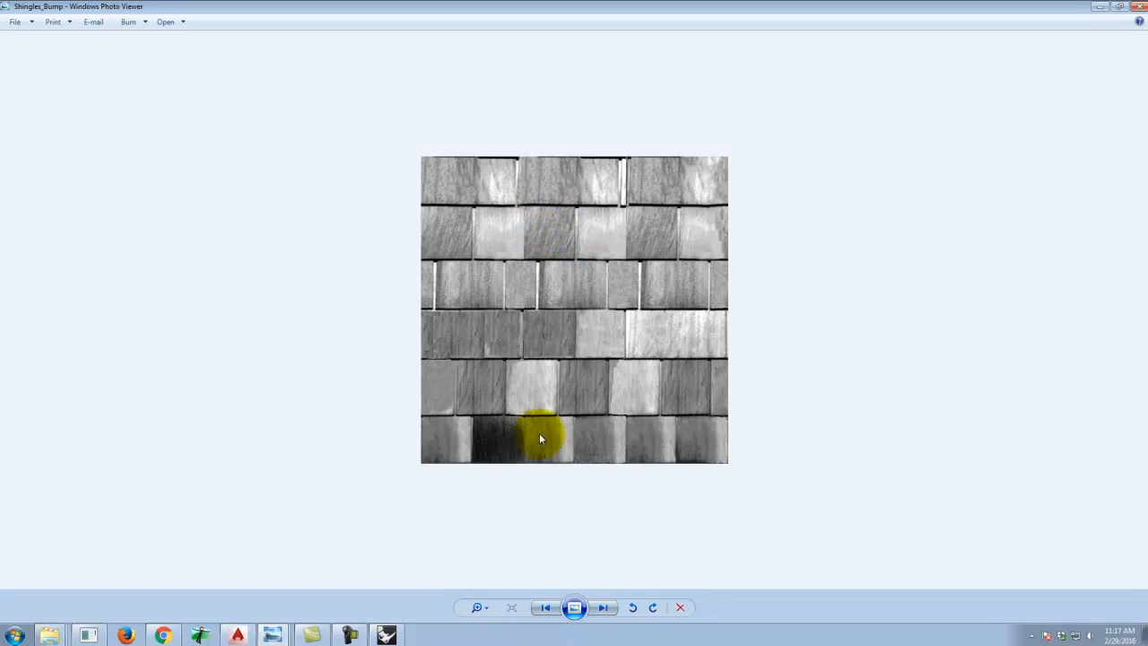
click(476, 606)
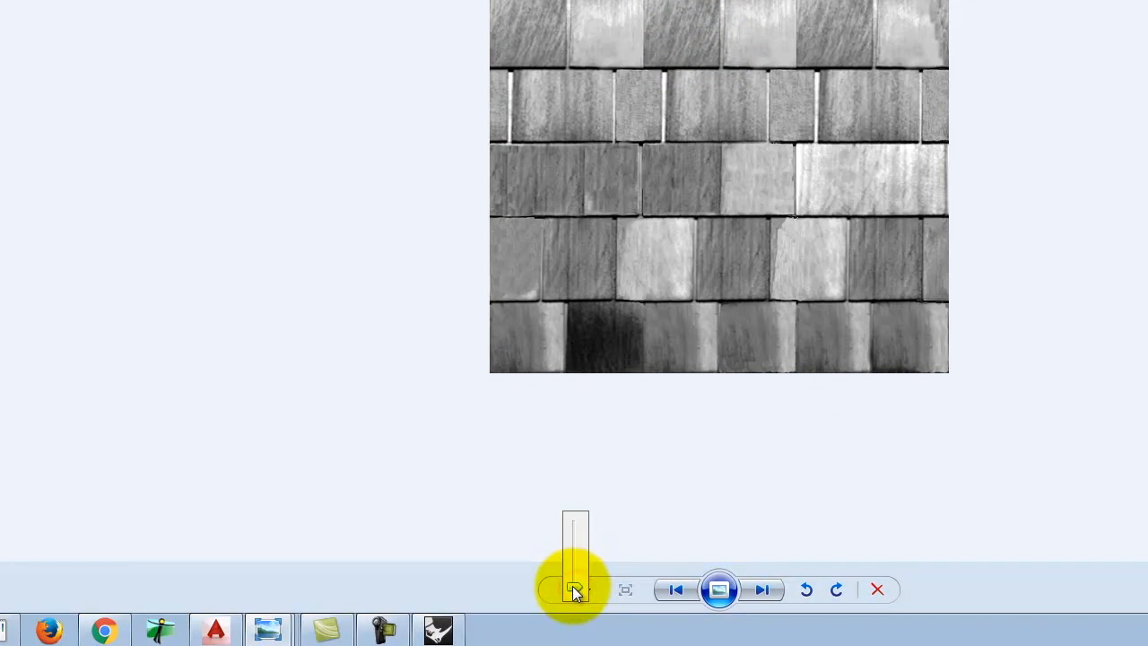
mouse_move(574, 588)
mouse_down()
mouse_move(575, 542)
mouse_move(575, 567)
mouse_up()
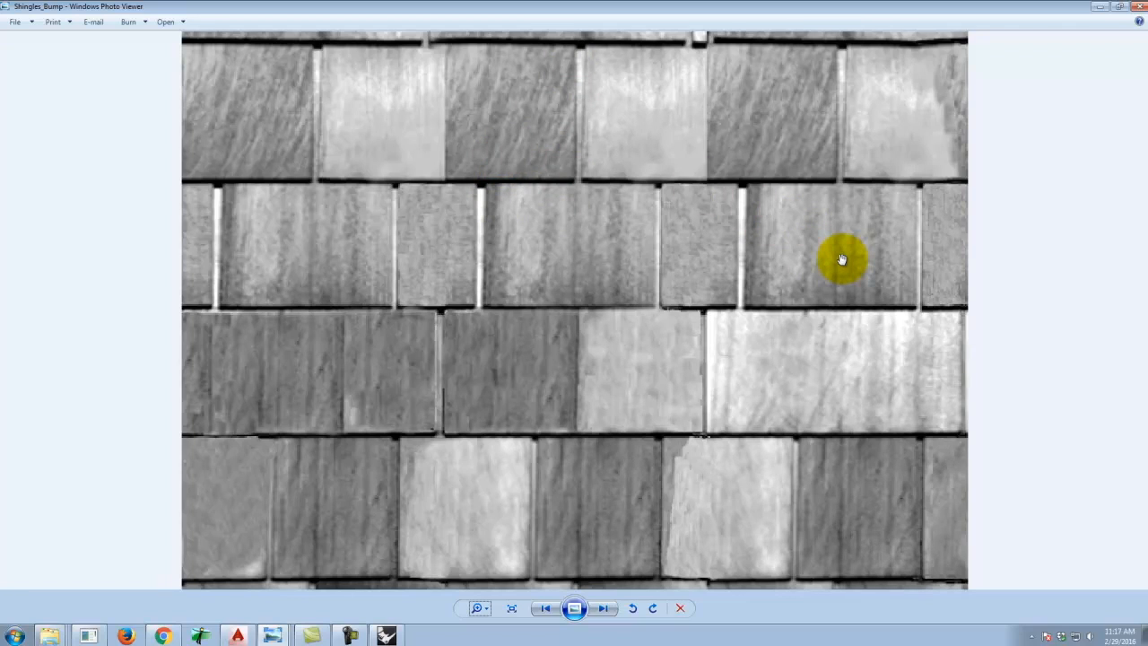
click(1139, 6)
click(387, 635)
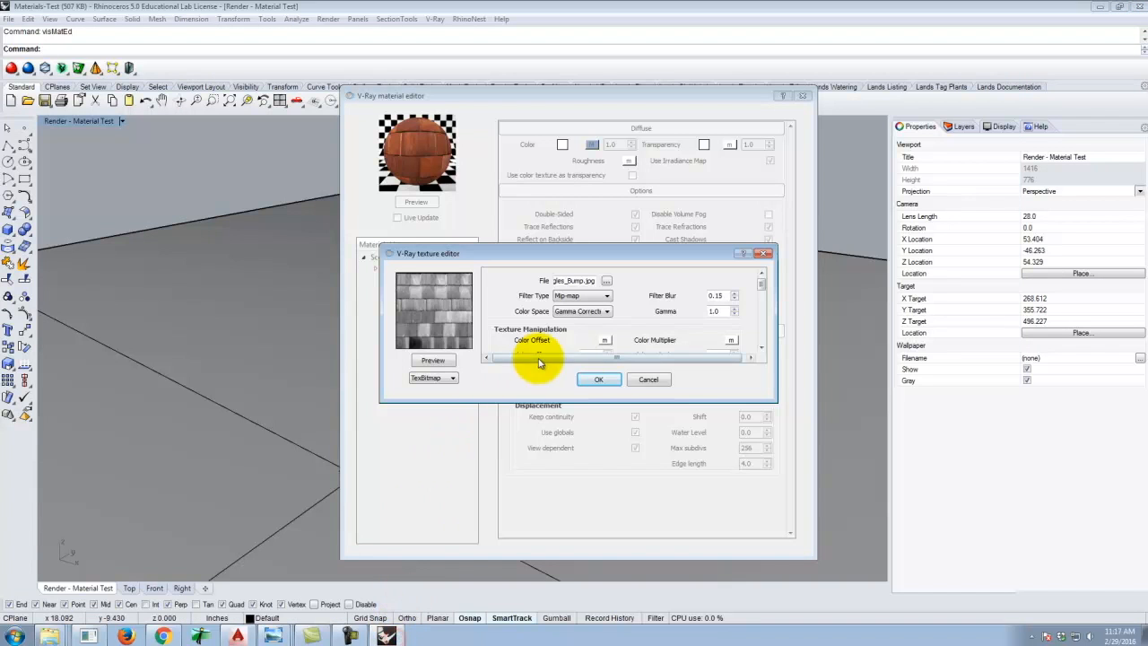
click(599, 380)
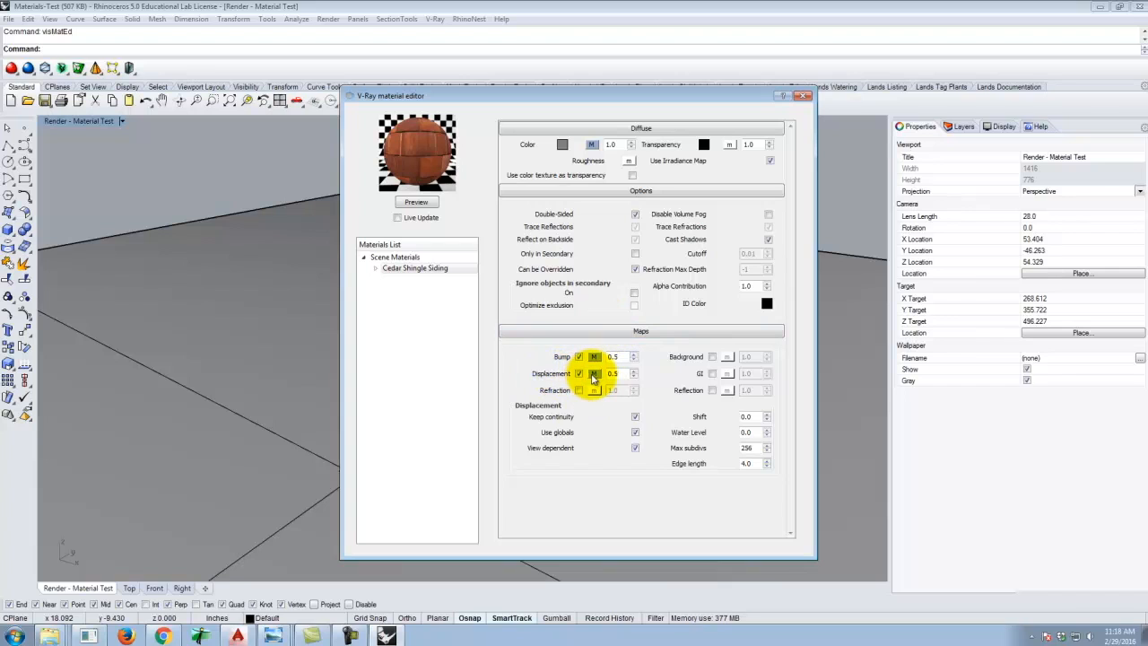
Open the displacement texture map, preview its Shingles_Disp.jpg bitmap, and view the Shingles_Disp image.
click(593, 374)
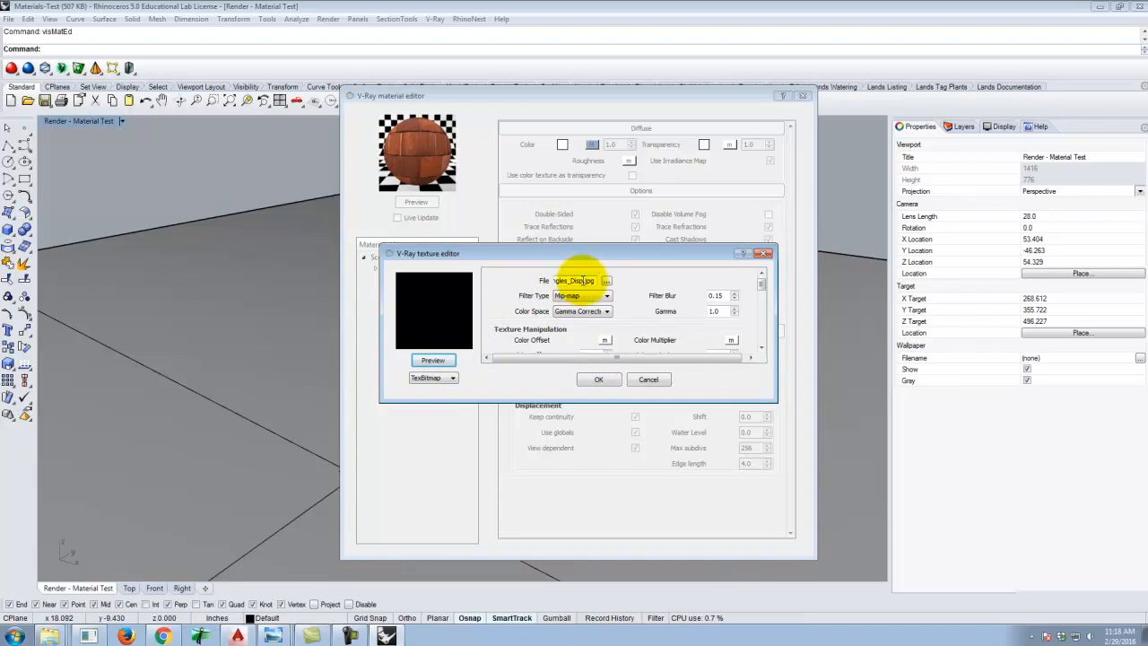
click(434, 360)
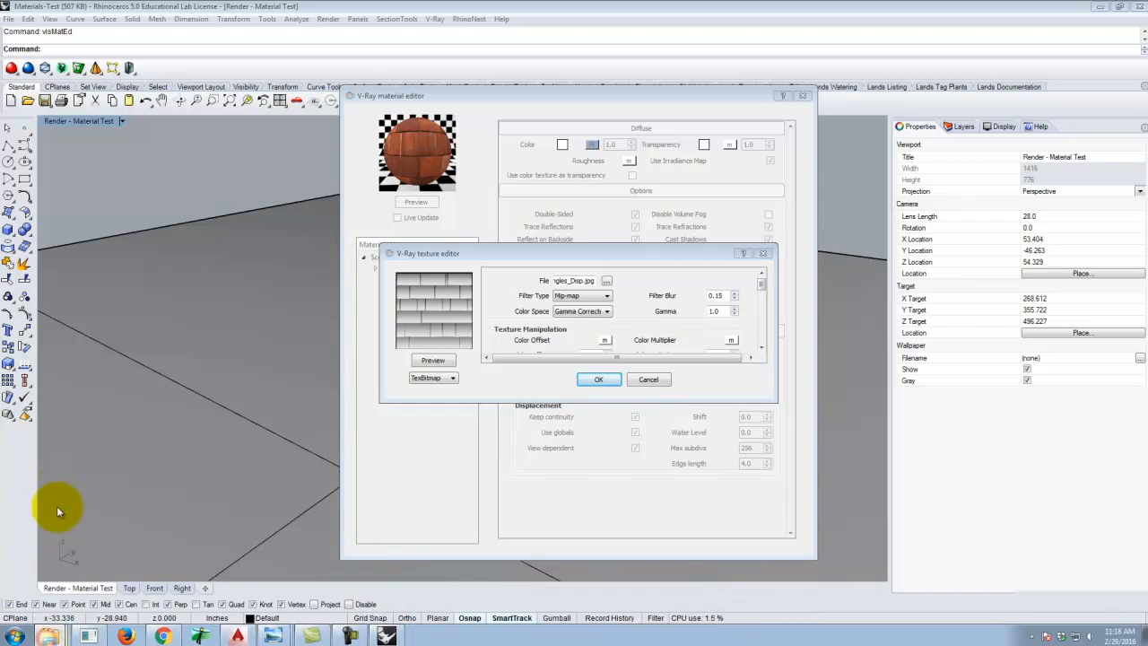
click(50, 636)
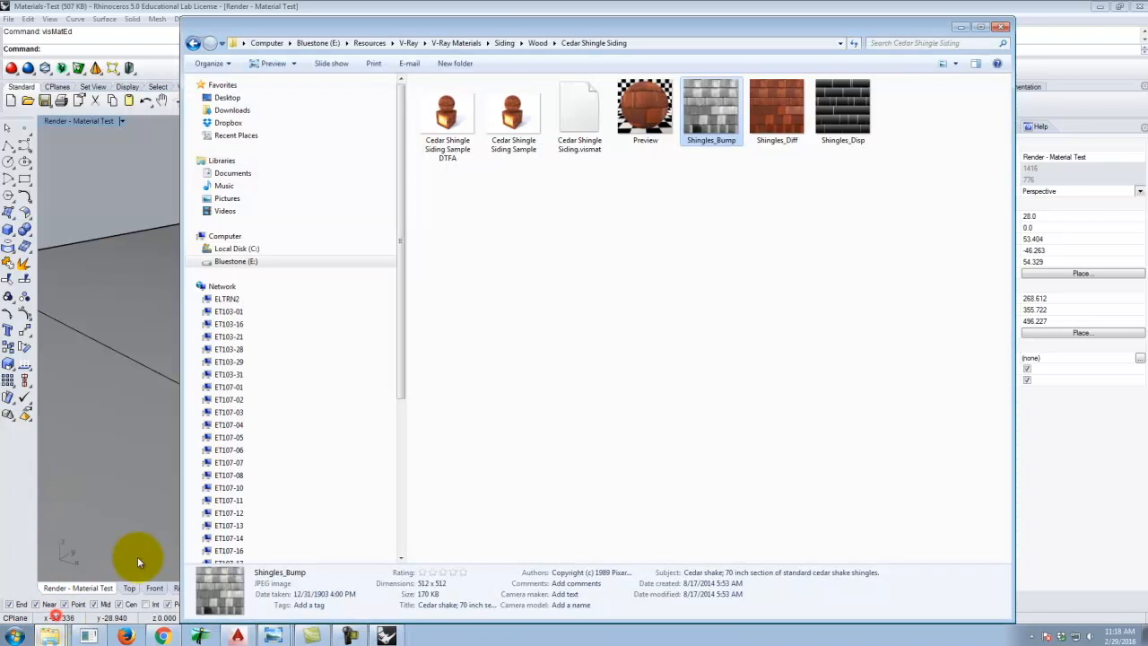
double_click(847, 106)
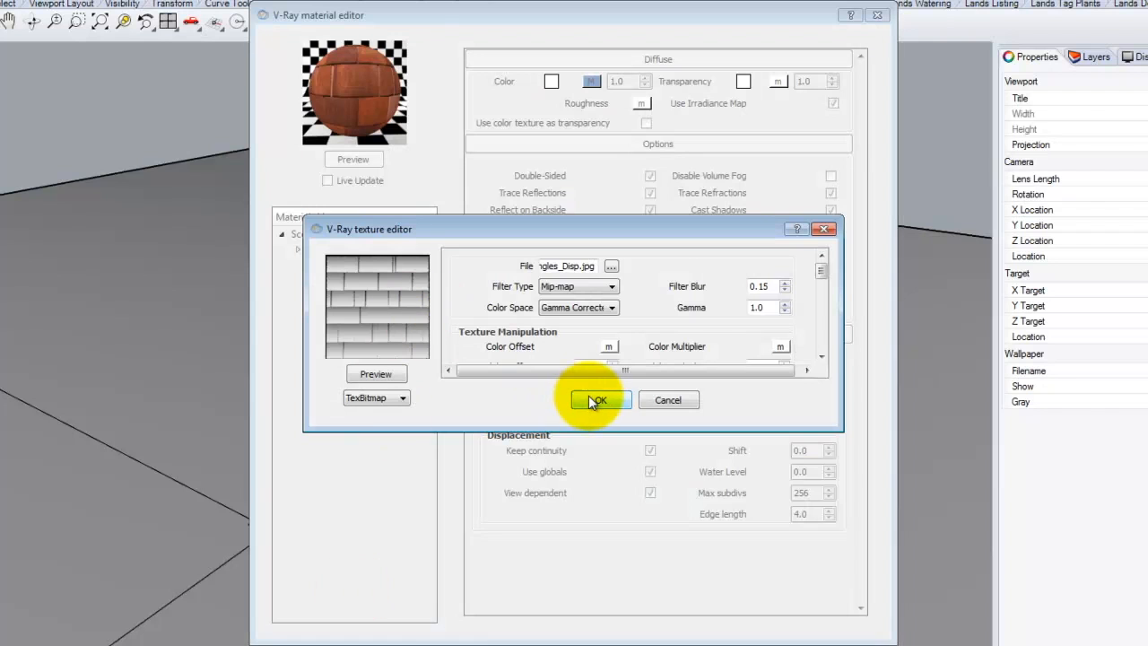
click(591, 401)
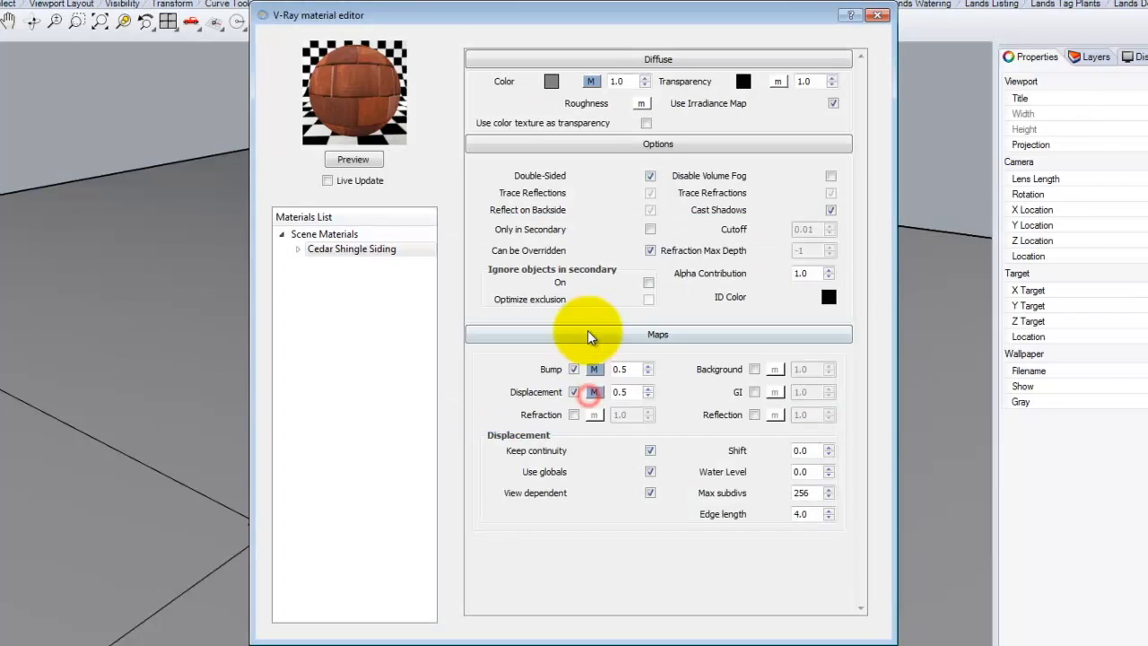
Select the box and the sphere and apply the Cedar Shingle Siding material to the selection.
double_click(626, 391)
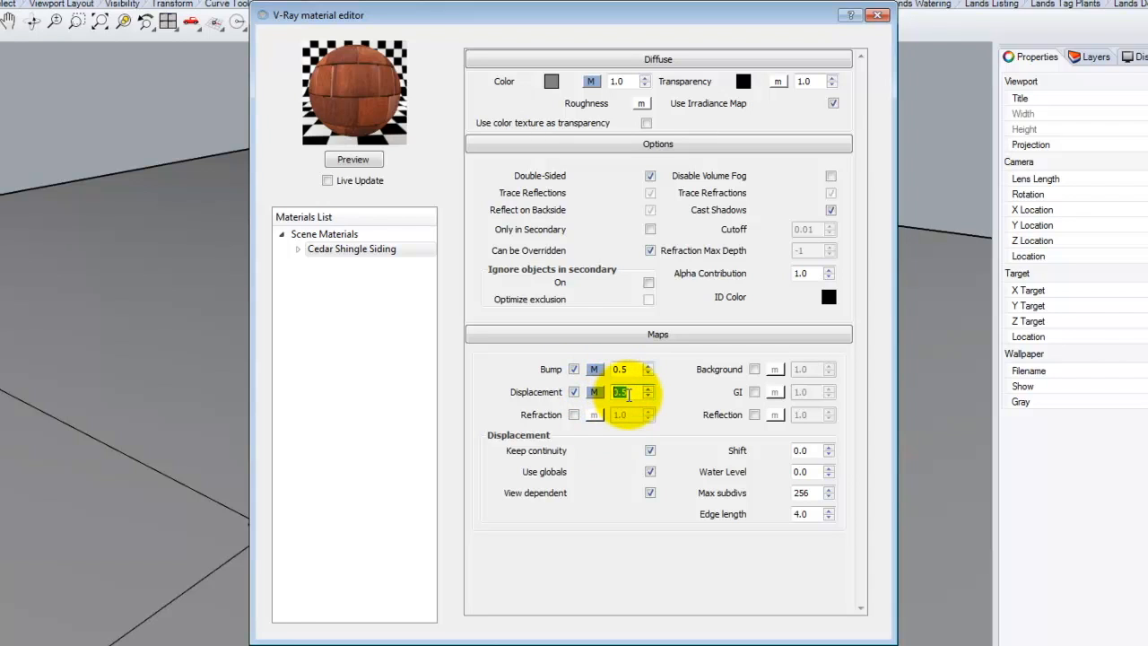
click(627, 393)
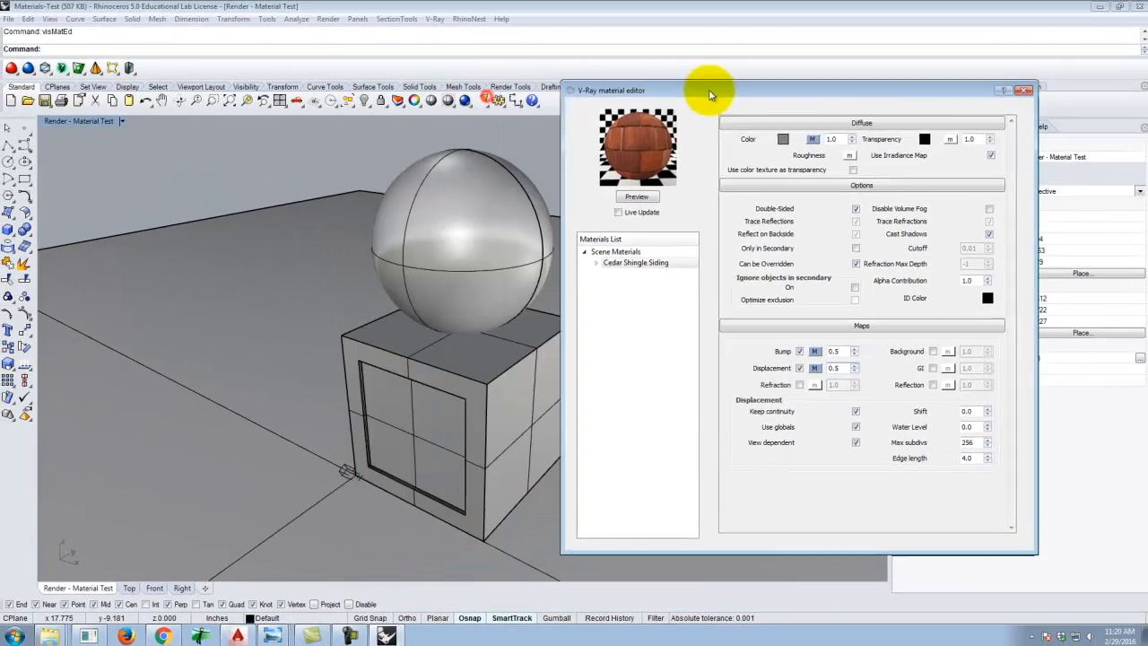
click(456, 367)
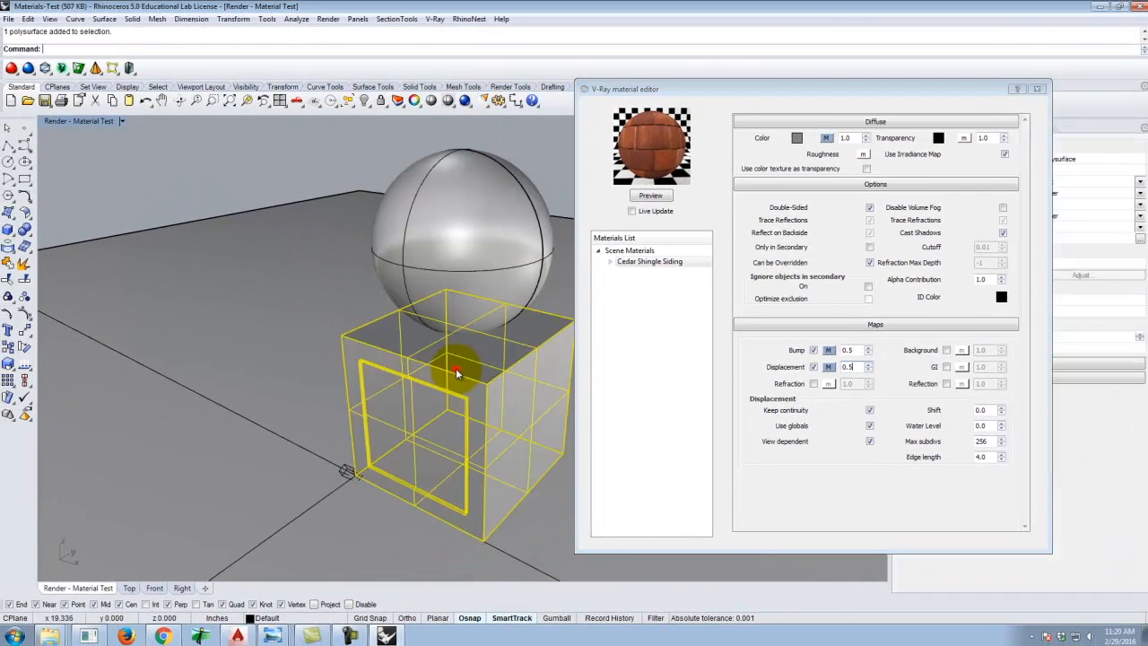
click(456, 269)
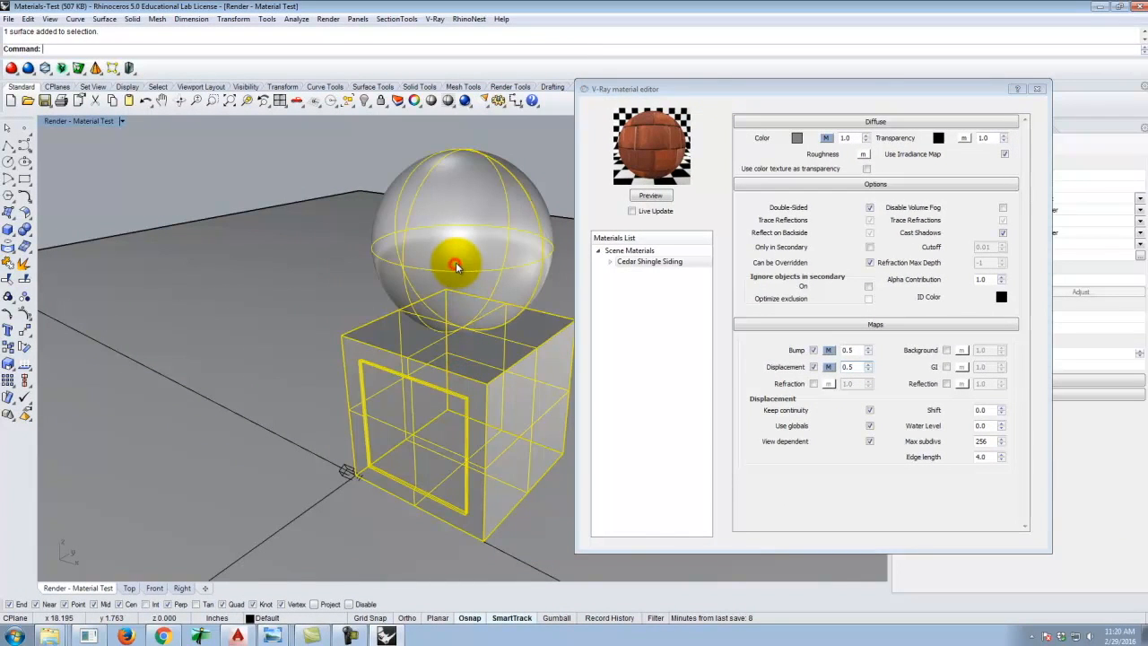
click(648, 262)
right_click(647, 262)
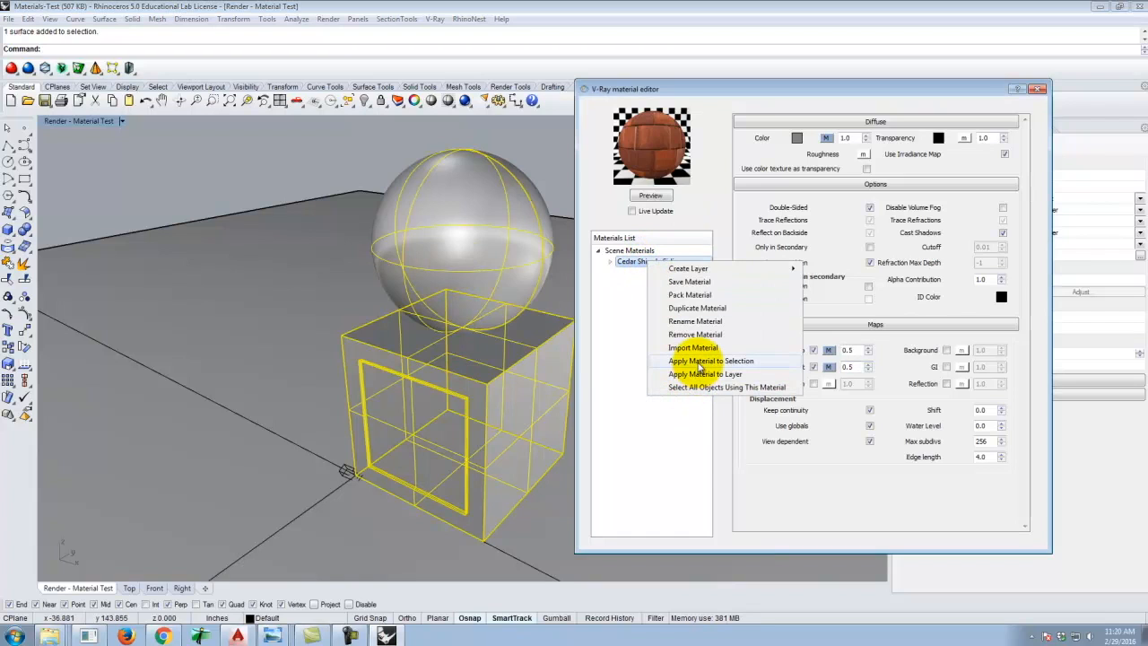
click(699, 361)
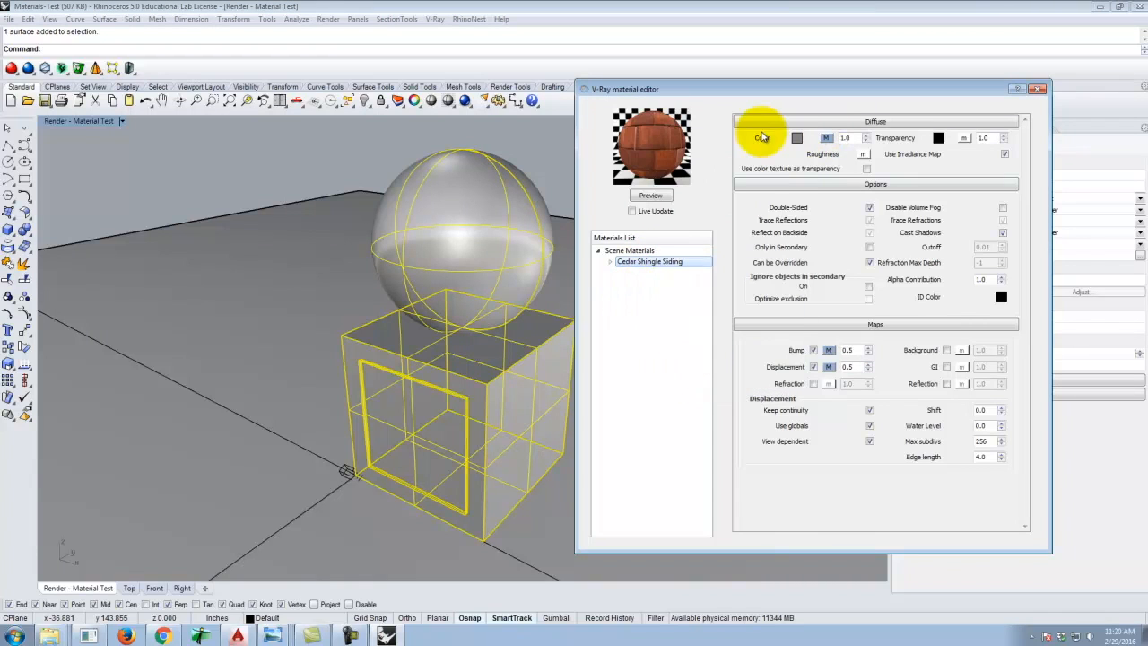
Turn off the bump and displacement maps and close the material editor.
click(814, 350)
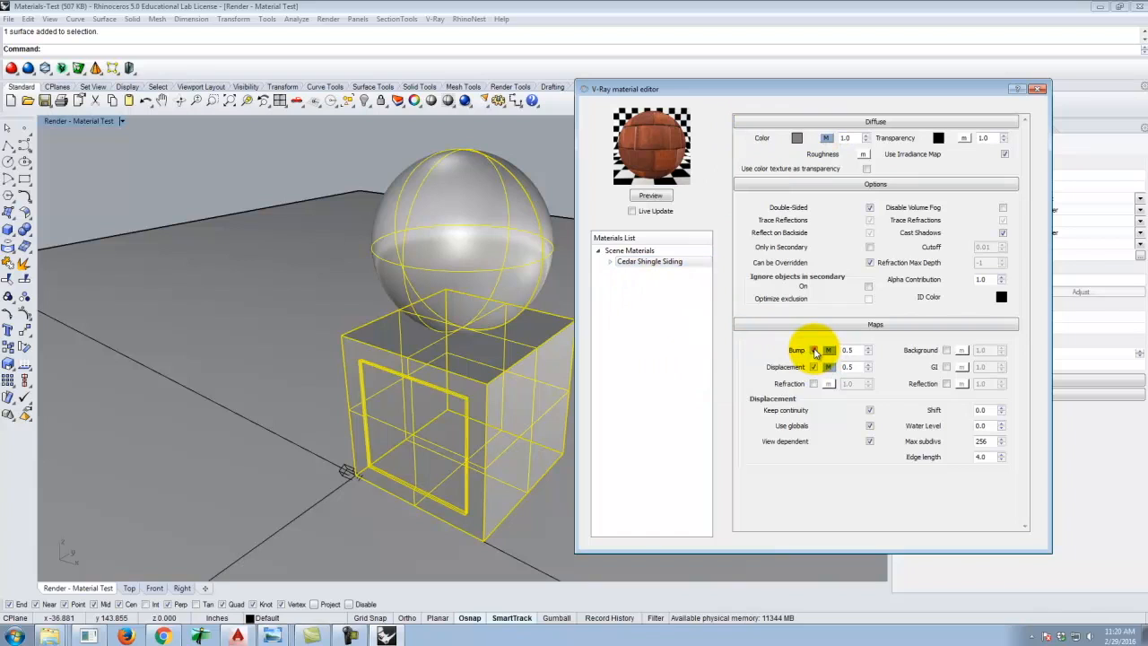
click(813, 367)
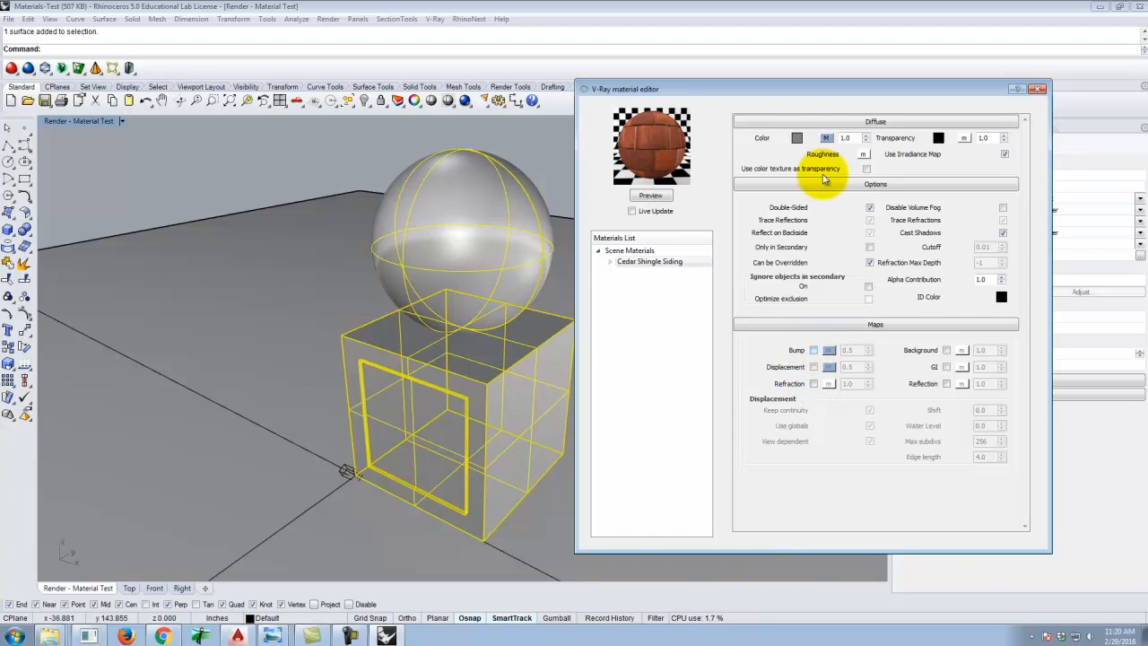
click(1038, 89)
Render the viewport to check the material, then close the render windows.
click(465, 100)
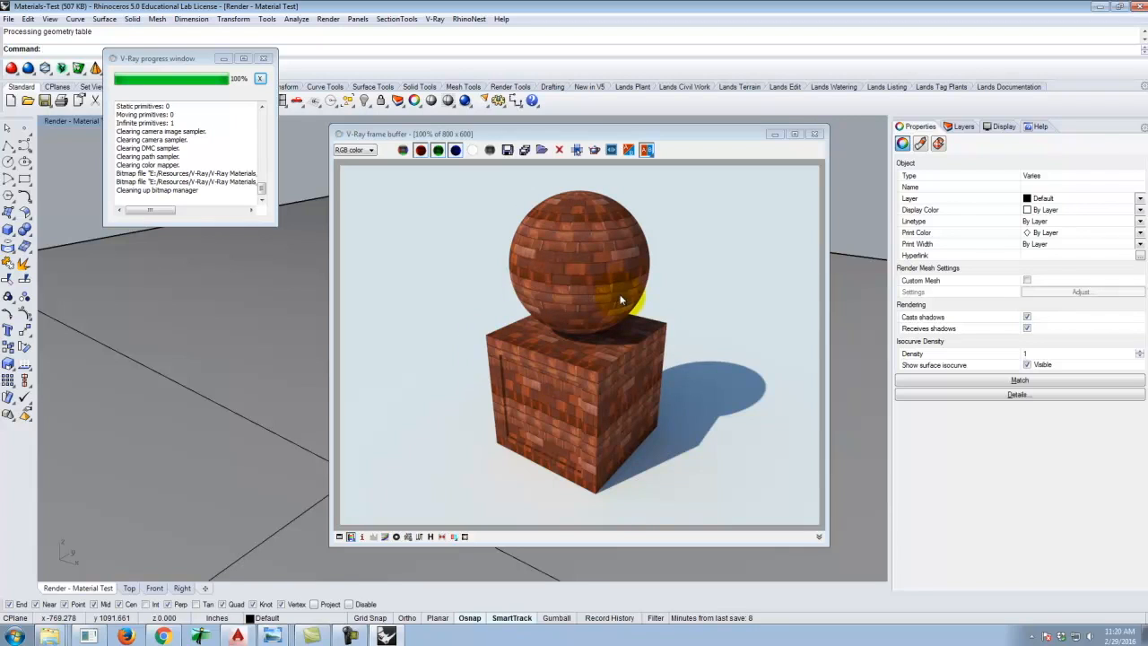
click(814, 134)
click(297, 325)
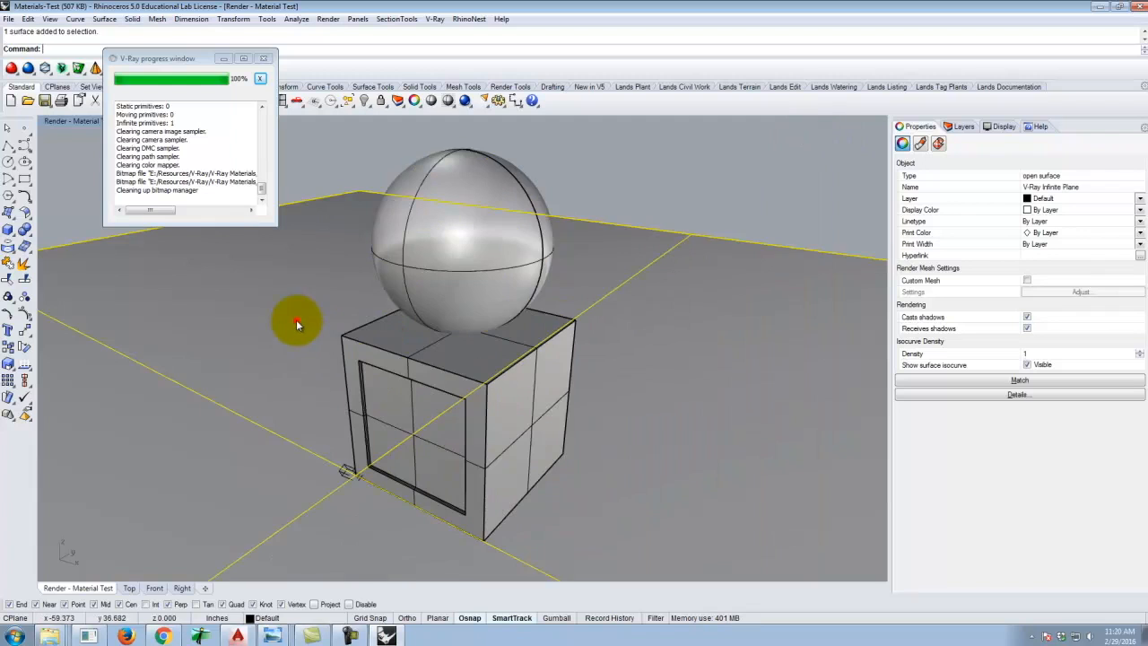
click(361, 350)
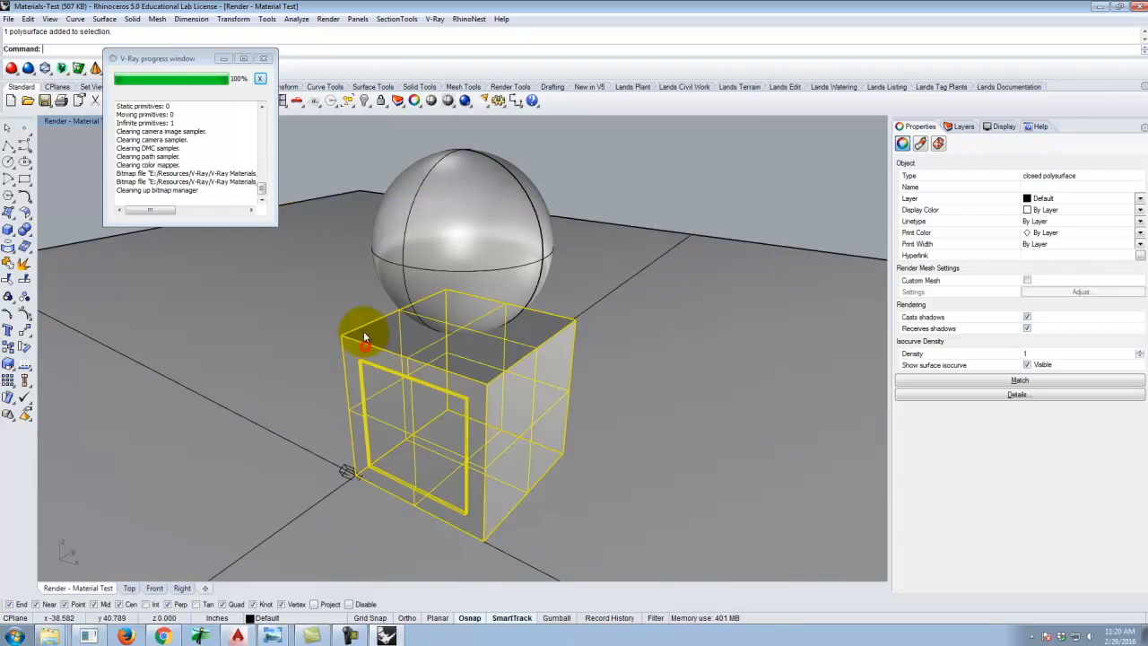
click(264, 59)
Render a close-up of the box's top corner beneath the sphere.
key(Return)
drag(324, 256, 514, 412)
scroll(152, 380, up, 4)
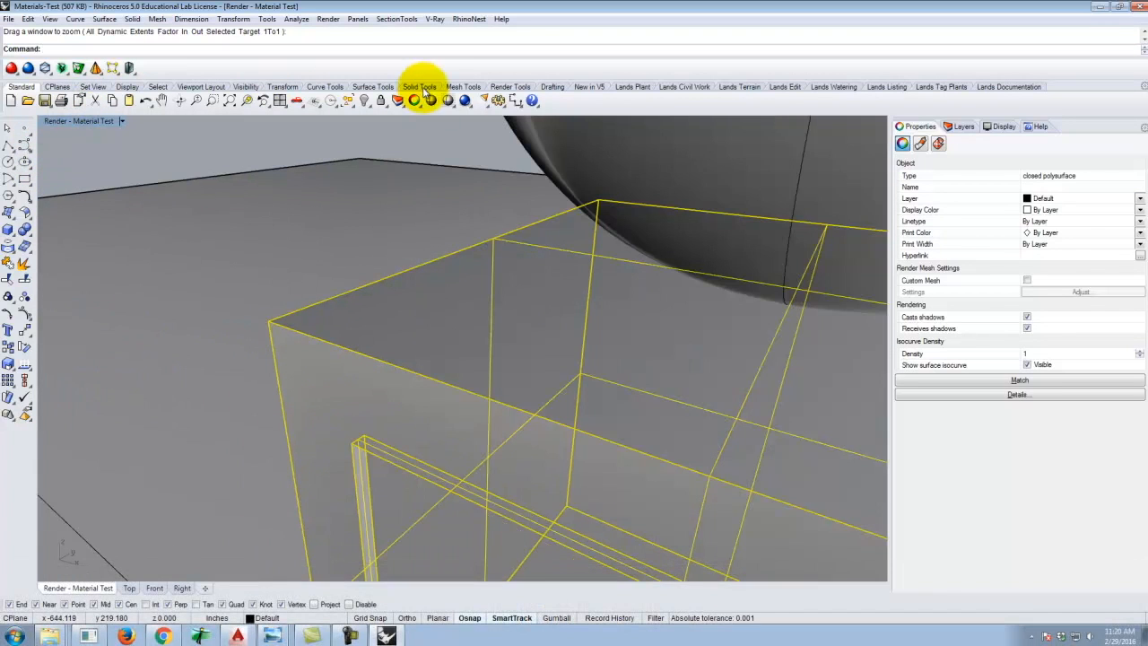
click(466, 100)
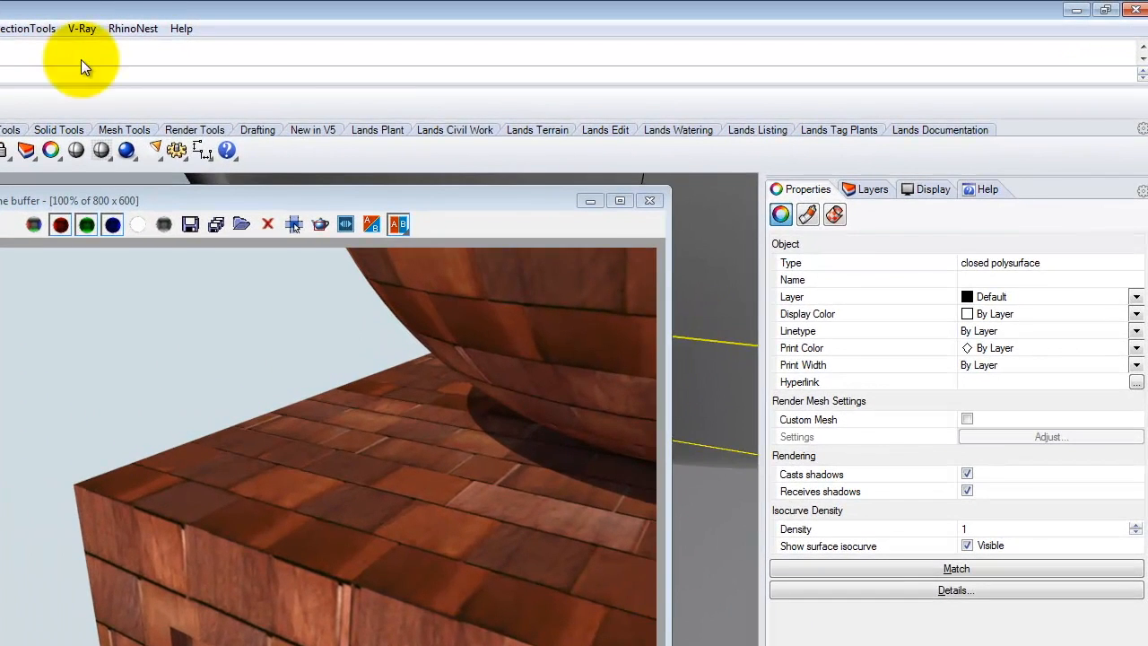
click(91, 28)
click(108, 46)
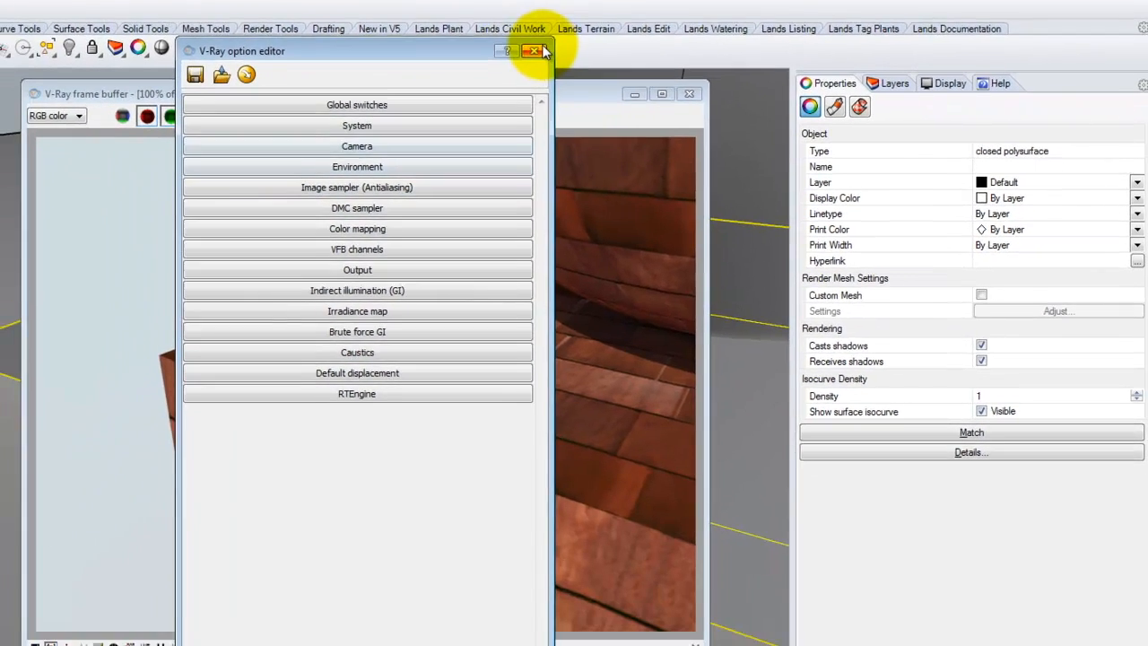
click(482, 153)
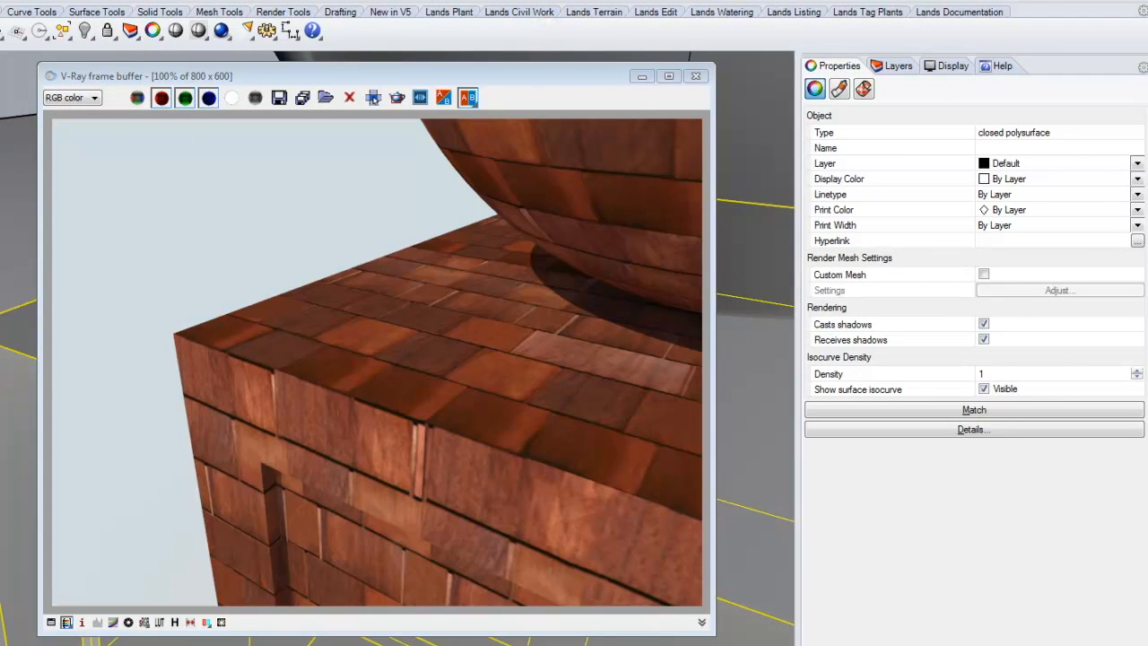
Re-enable the bump map on Cedar Shingle Siding, set its amount to 10, and preview the material.
click(305, 30)
click(444, 250)
click(418, 250)
click(694, 369)
click(753, 368)
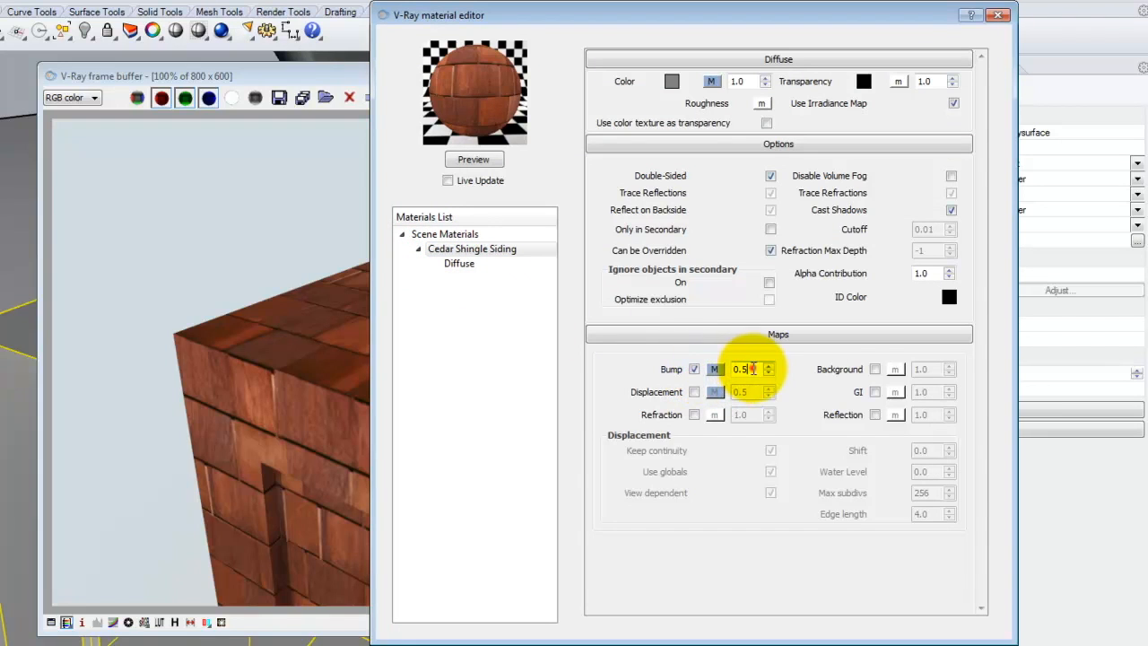
double_click(748, 368)
text(10)
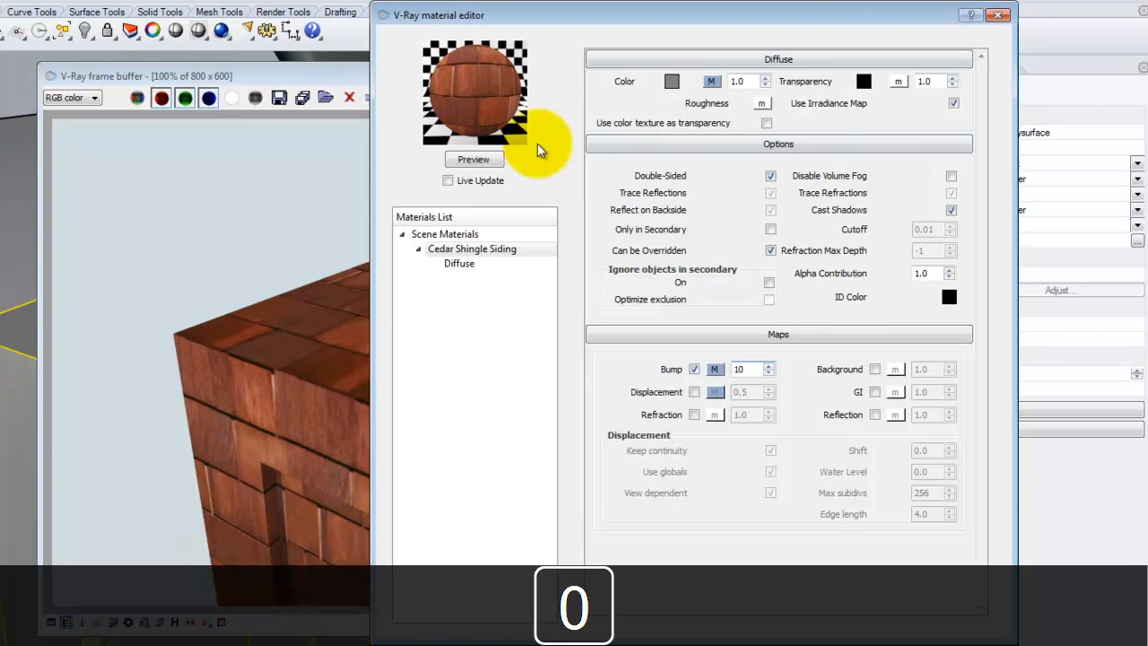
click(474, 160)
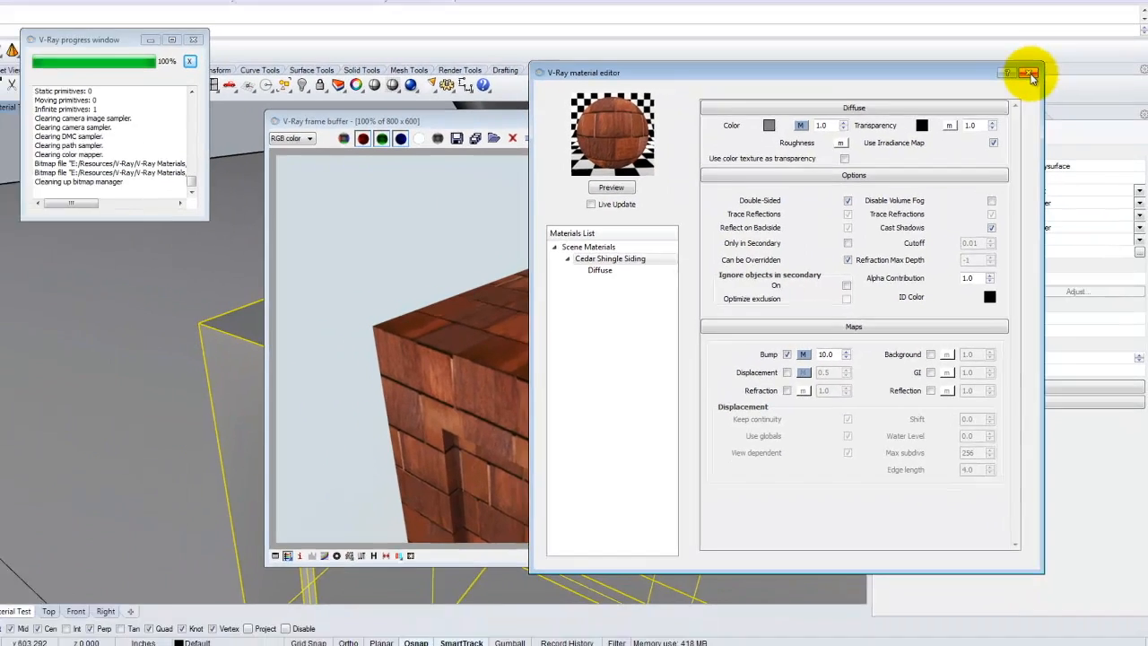
click(997, 14)
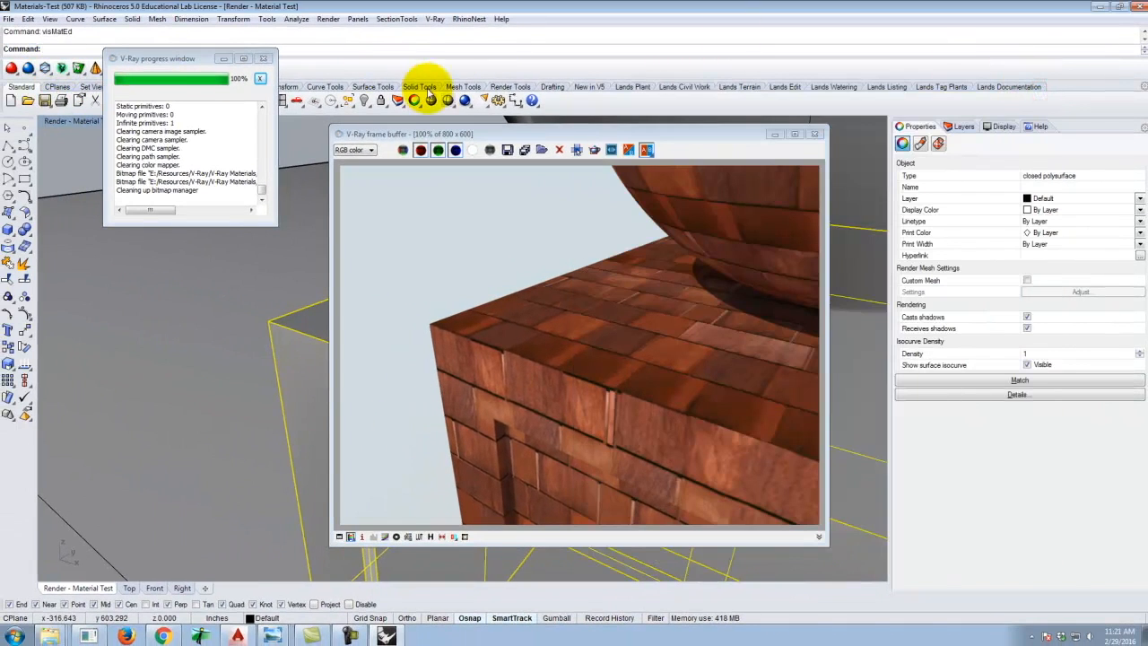
Render the viewport to check the shingle bump at amount 10.
click(464, 100)
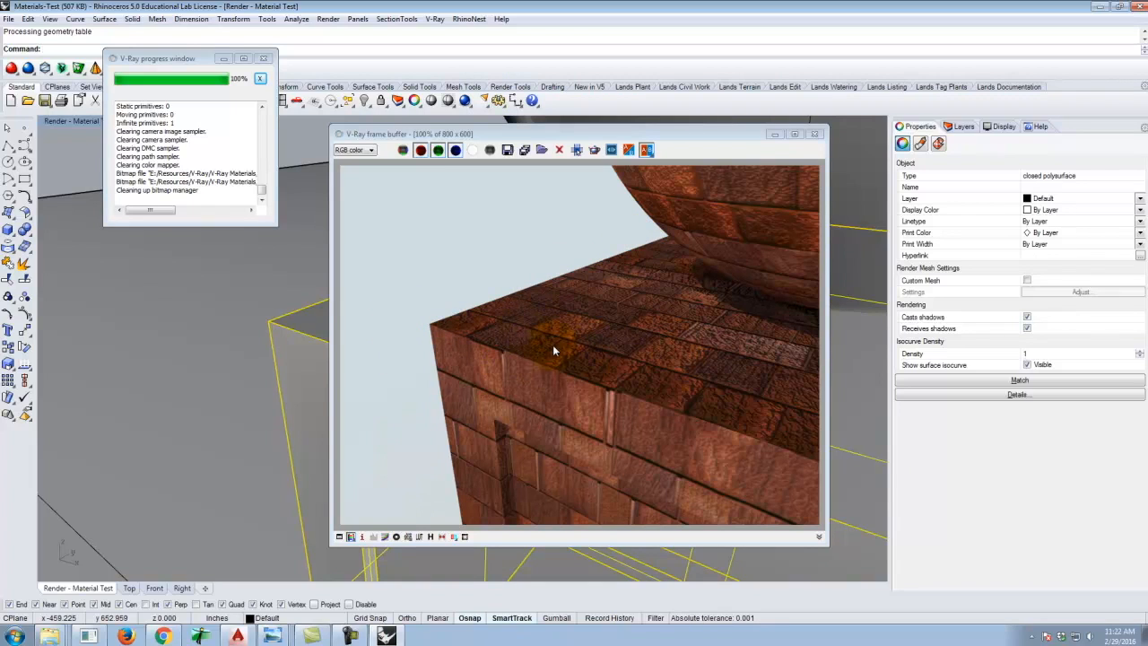
In the V-Ray material editor, set Cedar Shingle Siding's bump amount to 1.0, enable its displacement map, and close the editor.
click(437, 18)
click(456, 37)
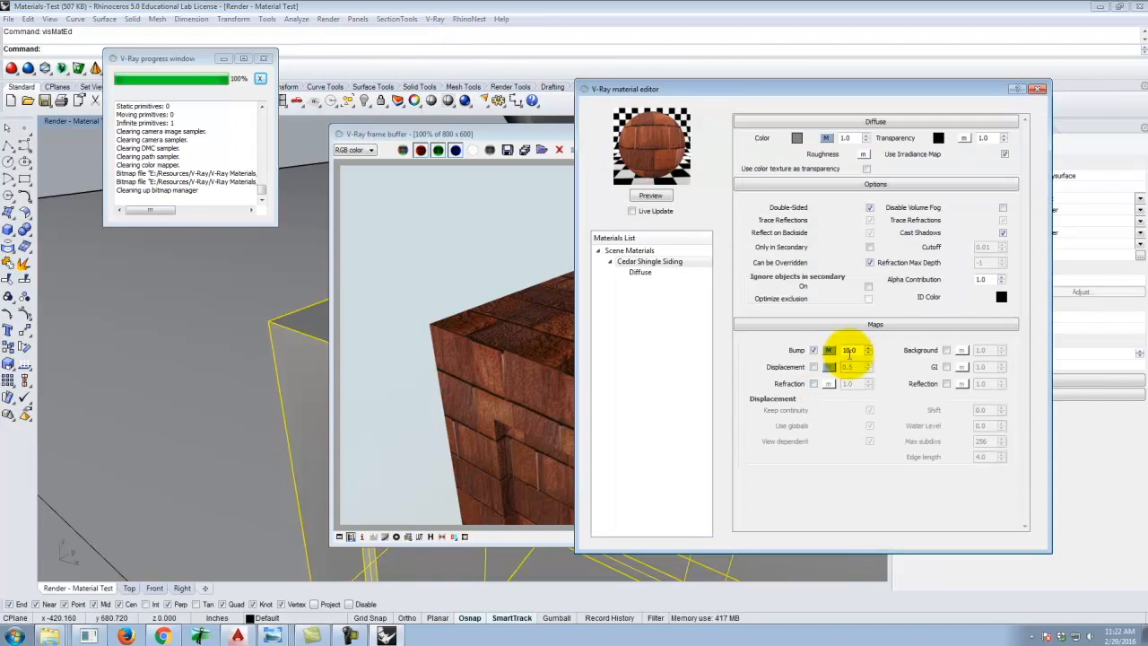
double_click(847, 350)
text(1.0)
click(813, 350)
click(814, 367)
double_click(850, 366)
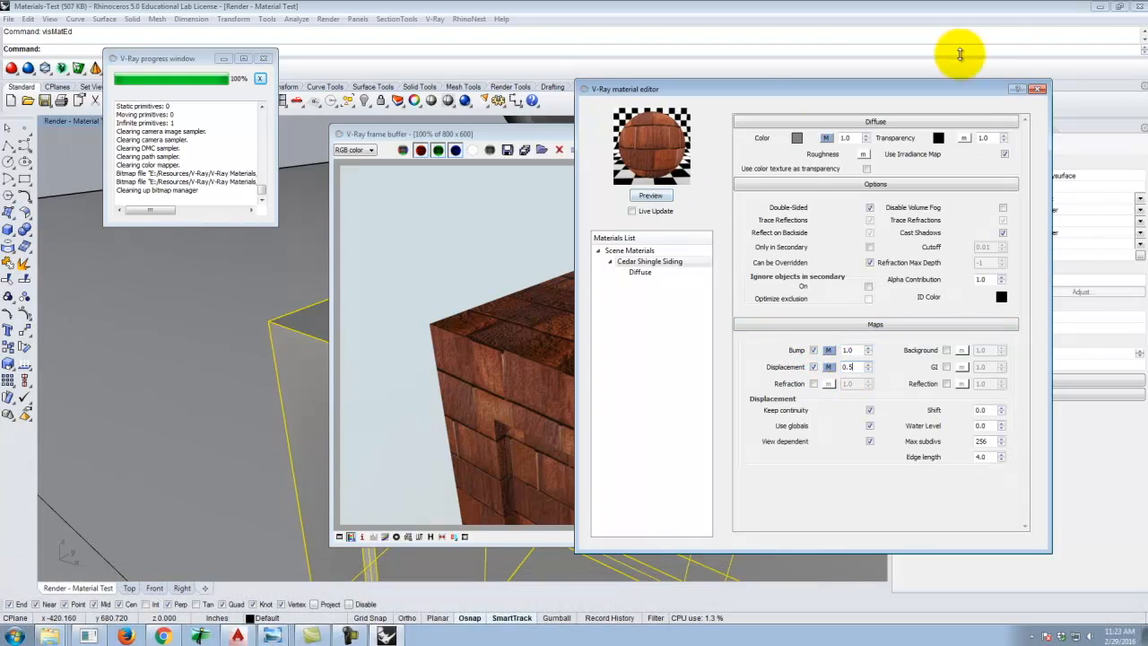
click(1038, 89)
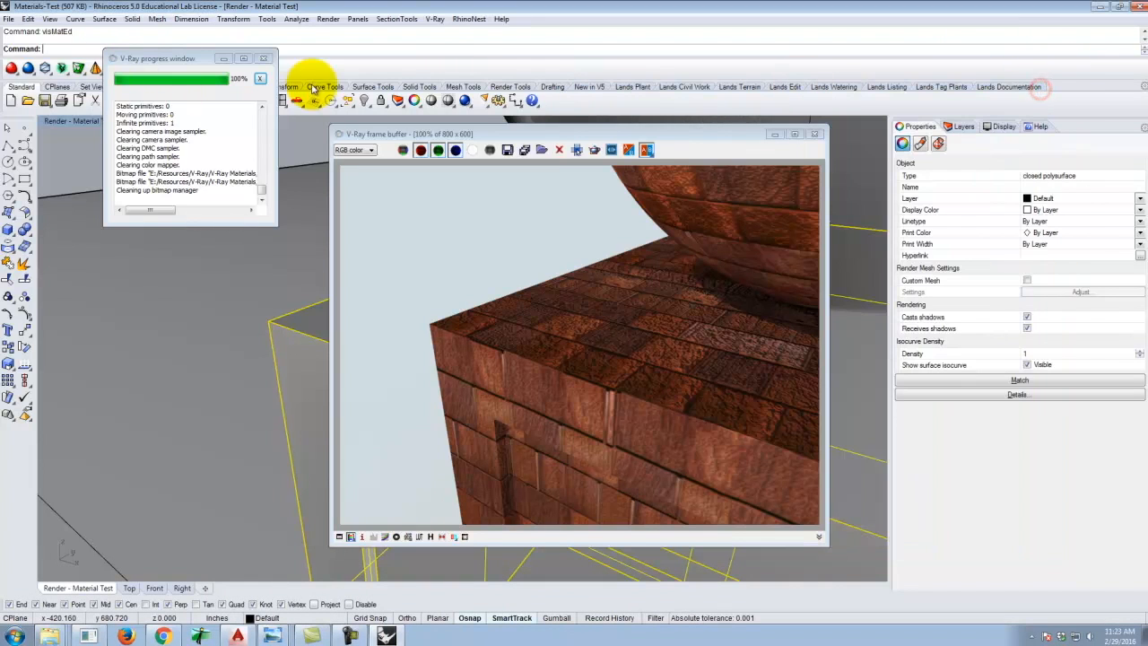
Render the viewport with the displacement map enabled.
click(464, 101)
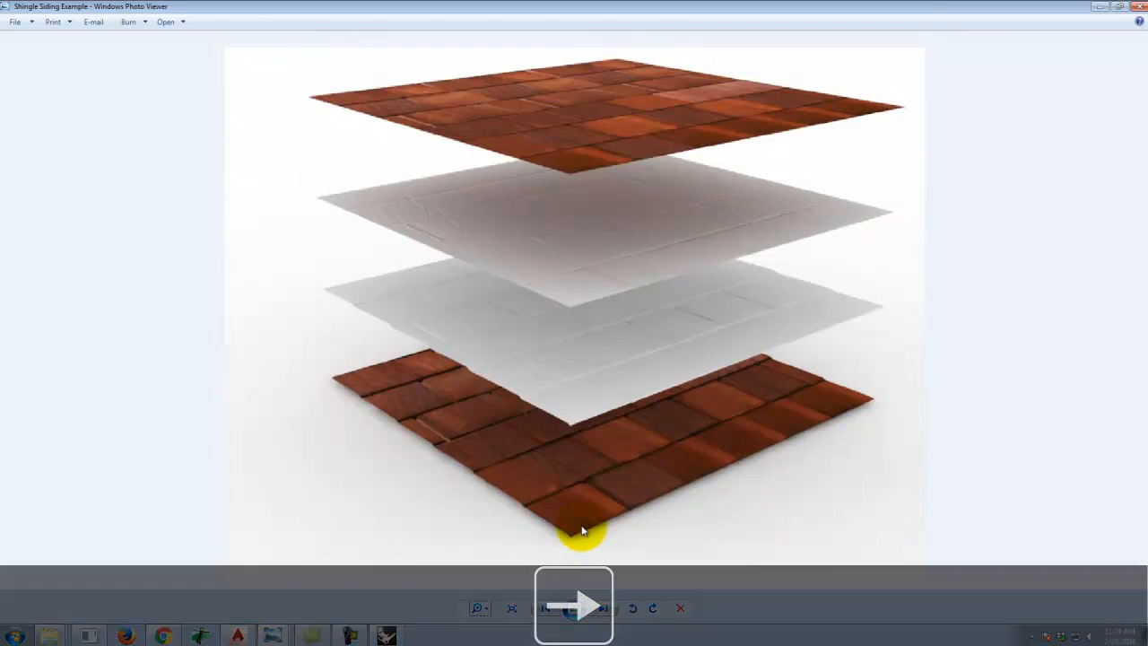
Switch to the photo viewer to look at the shingle and steel siding example images, then return to Rhino.
key(Right)
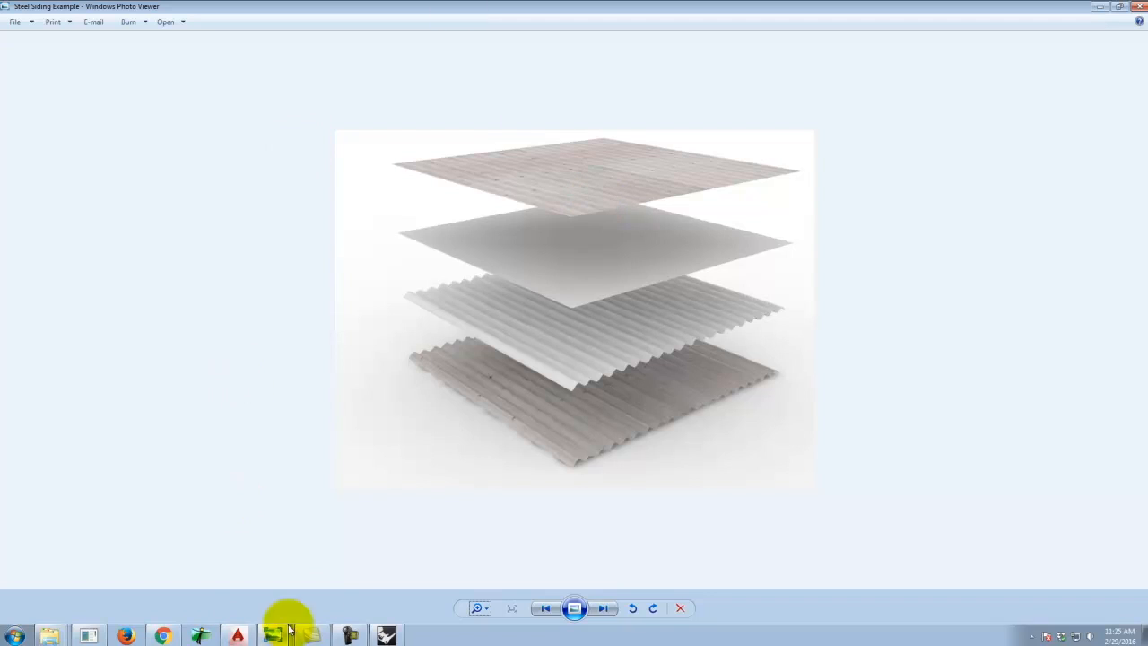
click(57, 631)
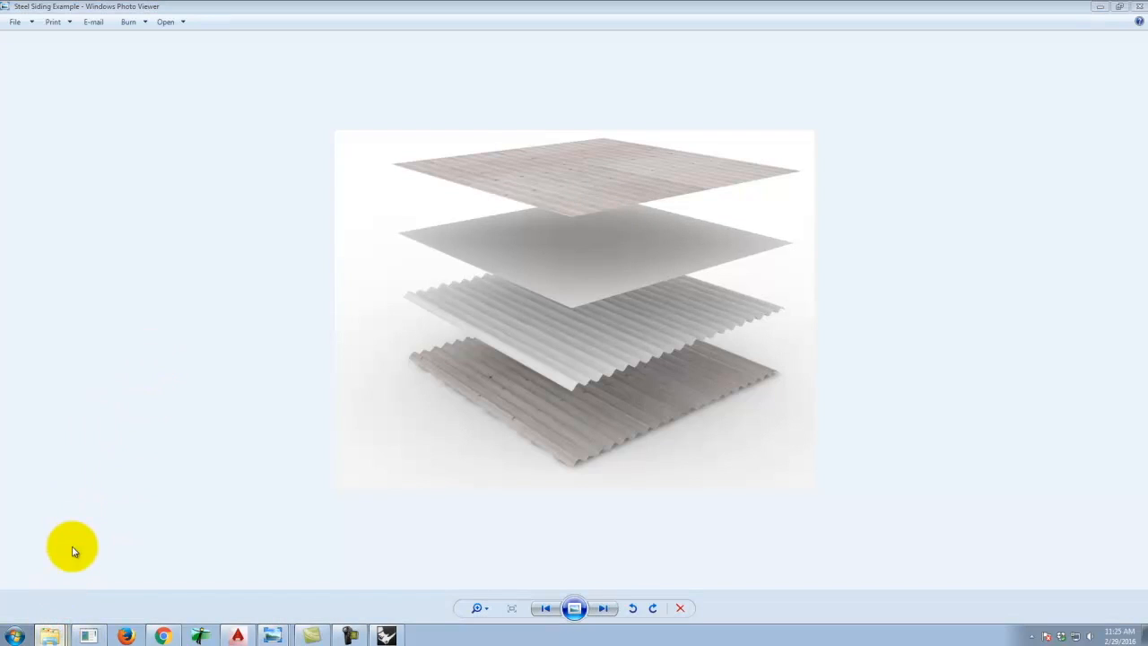
click(237, 496)
click(386, 634)
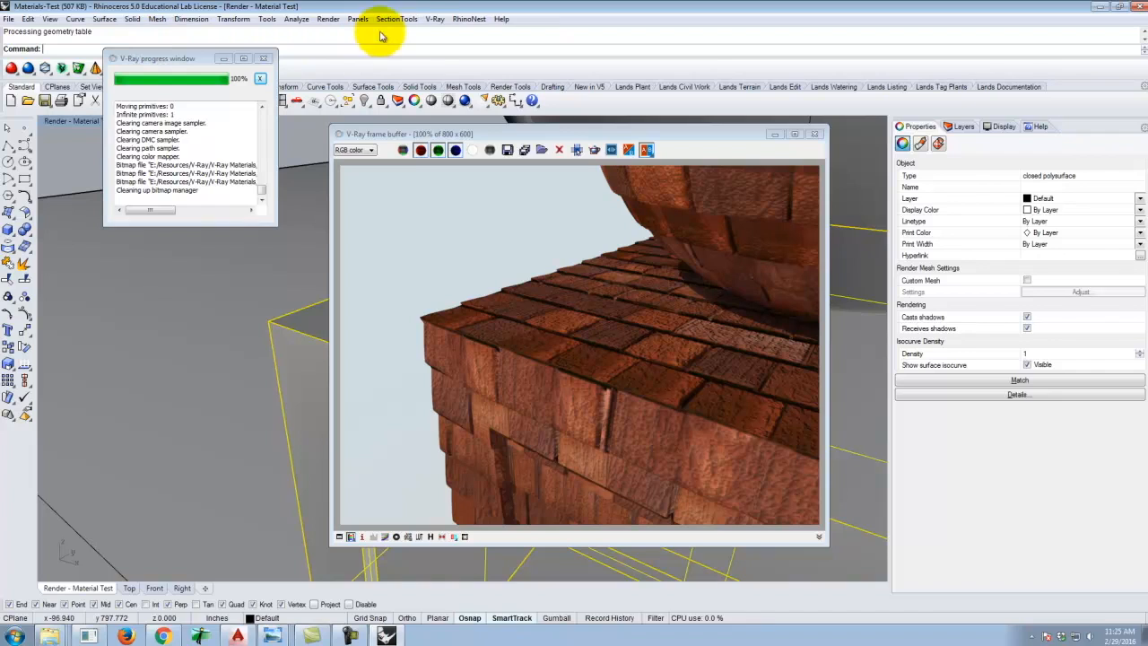
Load the Steel - Corrugated material from the V-Ray Materials Siding Metal folder into the scene materials.
click(463, 19)
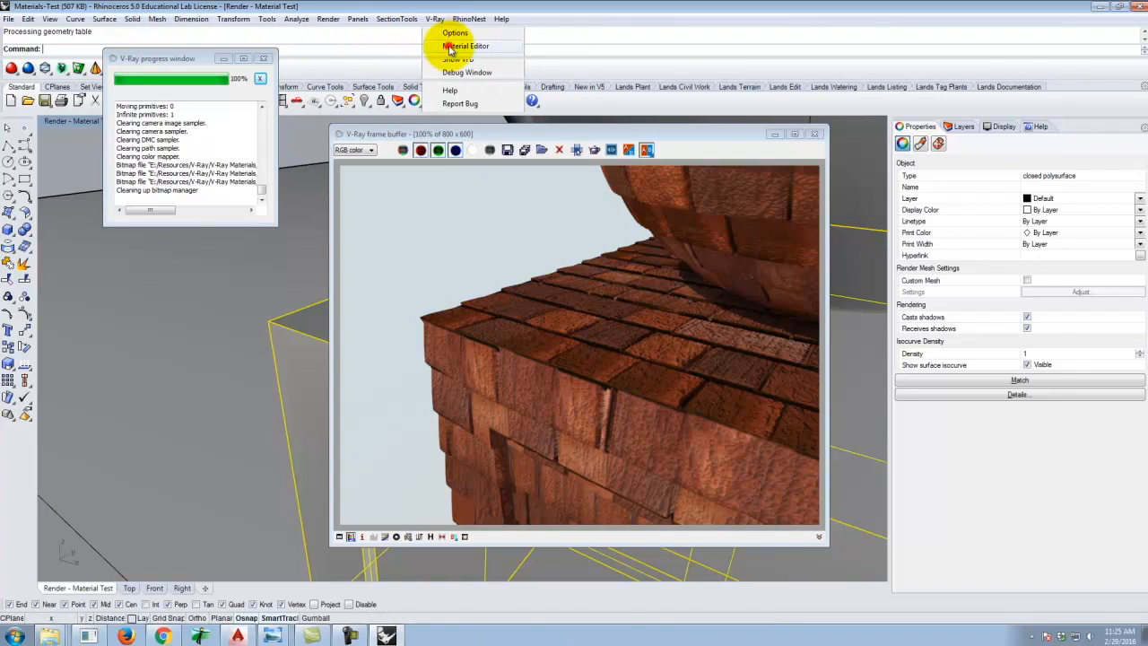
click(468, 54)
click(642, 261)
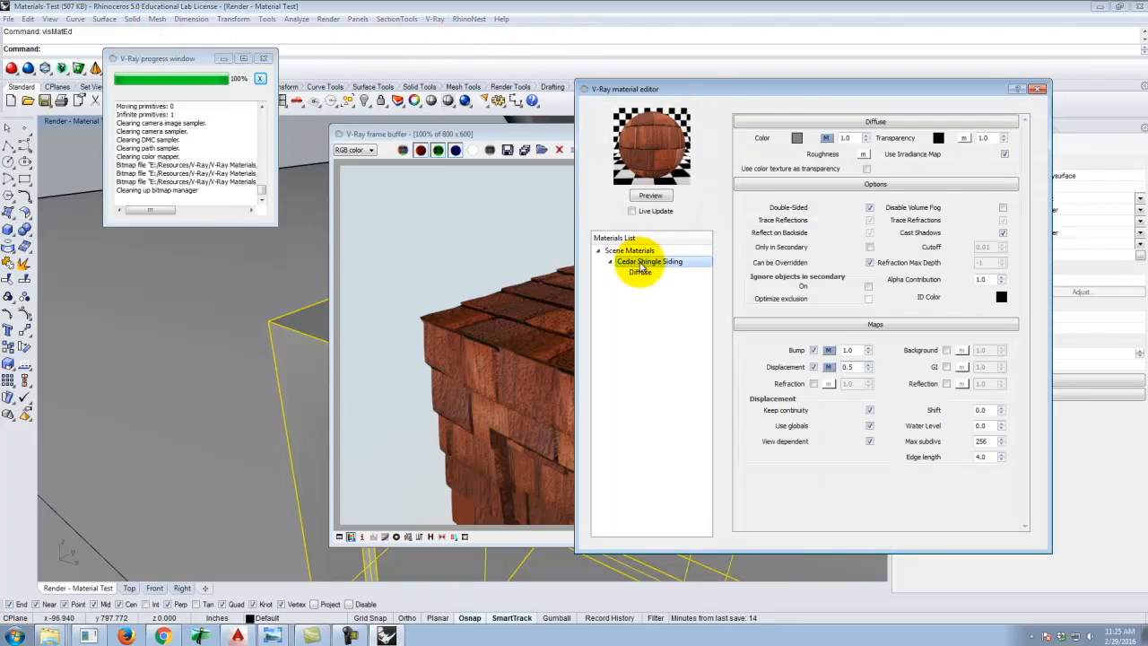
right_click(659, 265)
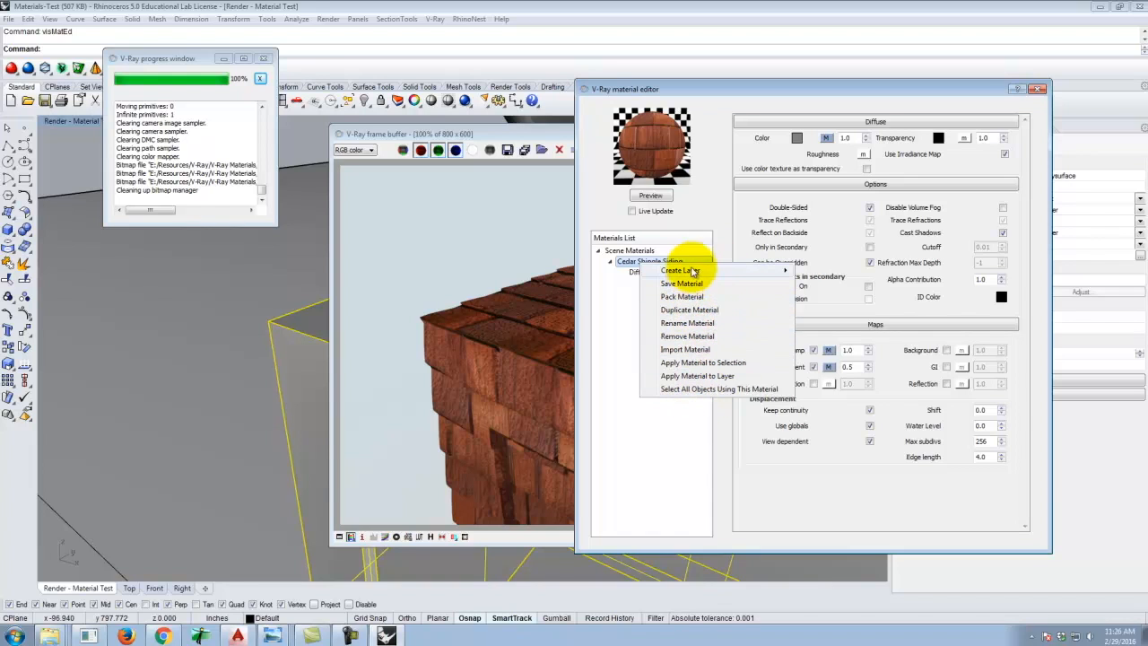
click(633, 250)
right_click(642, 250)
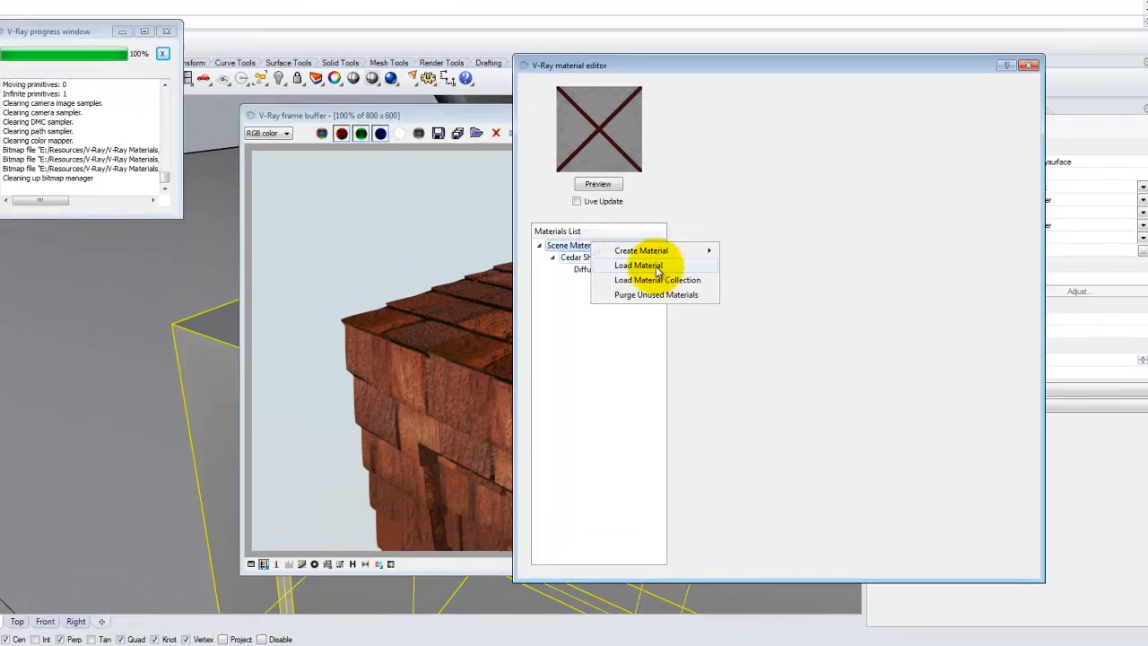
click(658, 268)
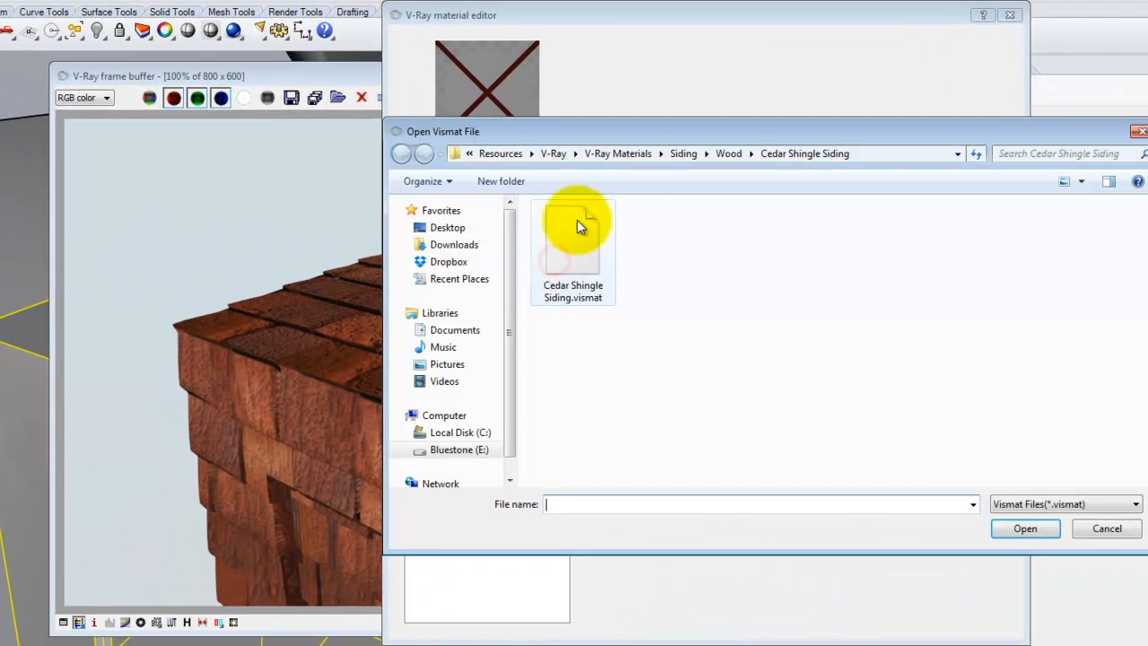
click(729, 156)
click(698, 152)
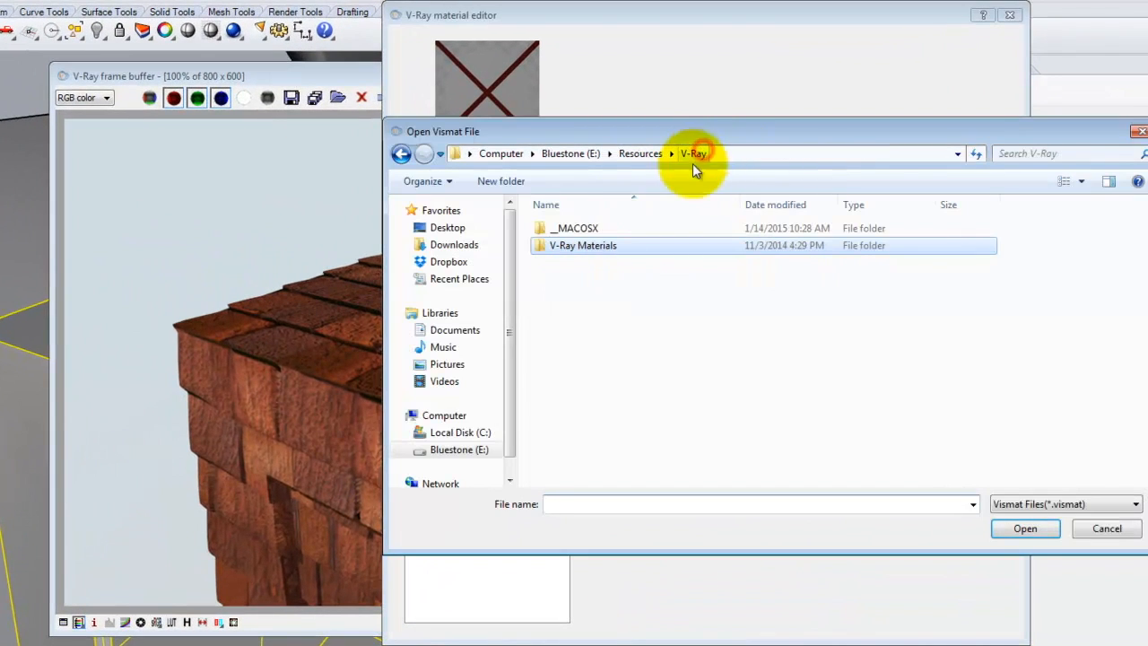
double_click(594, 245)
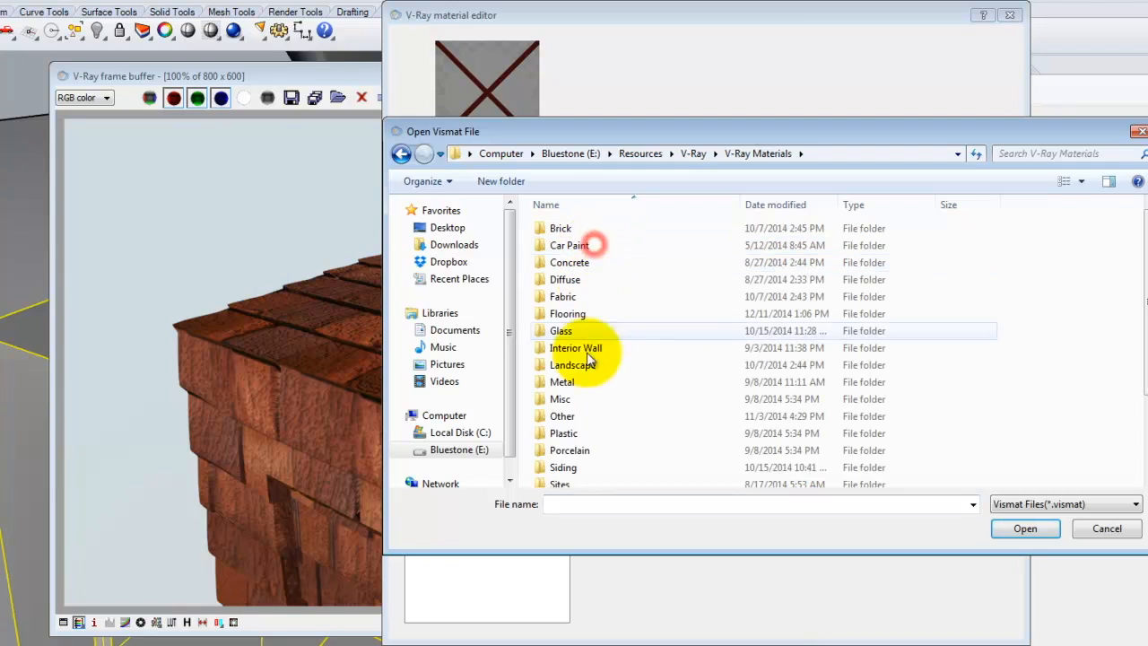
double_click(574, 468)
double_click(584, 226)
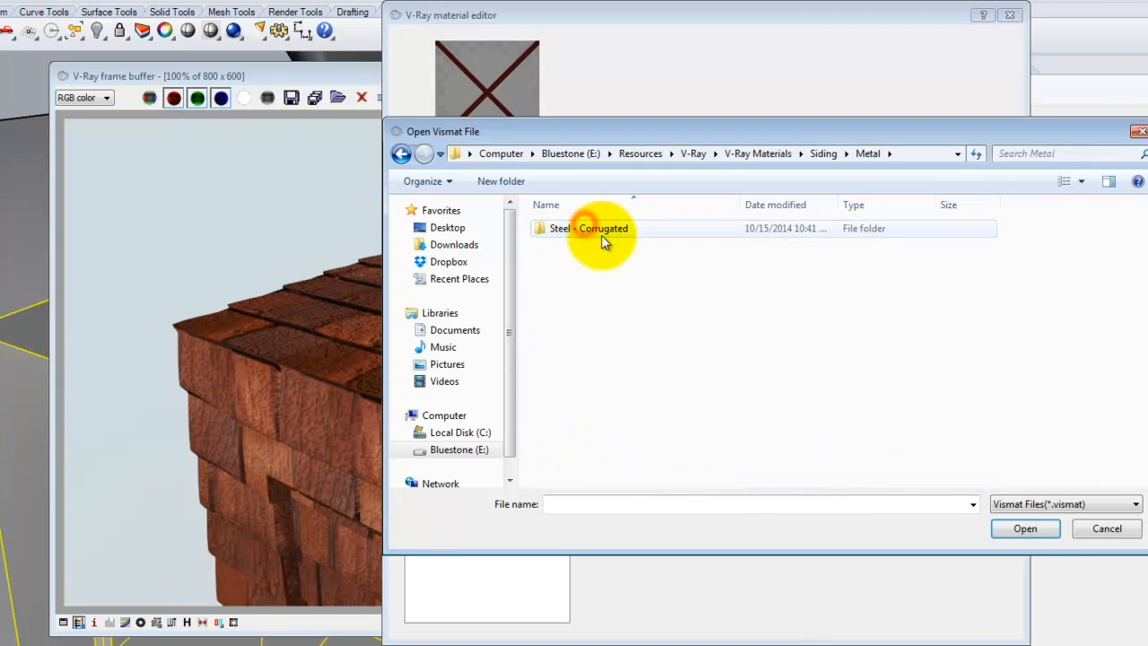
double_click(603, 235)
double_click(606, 235)
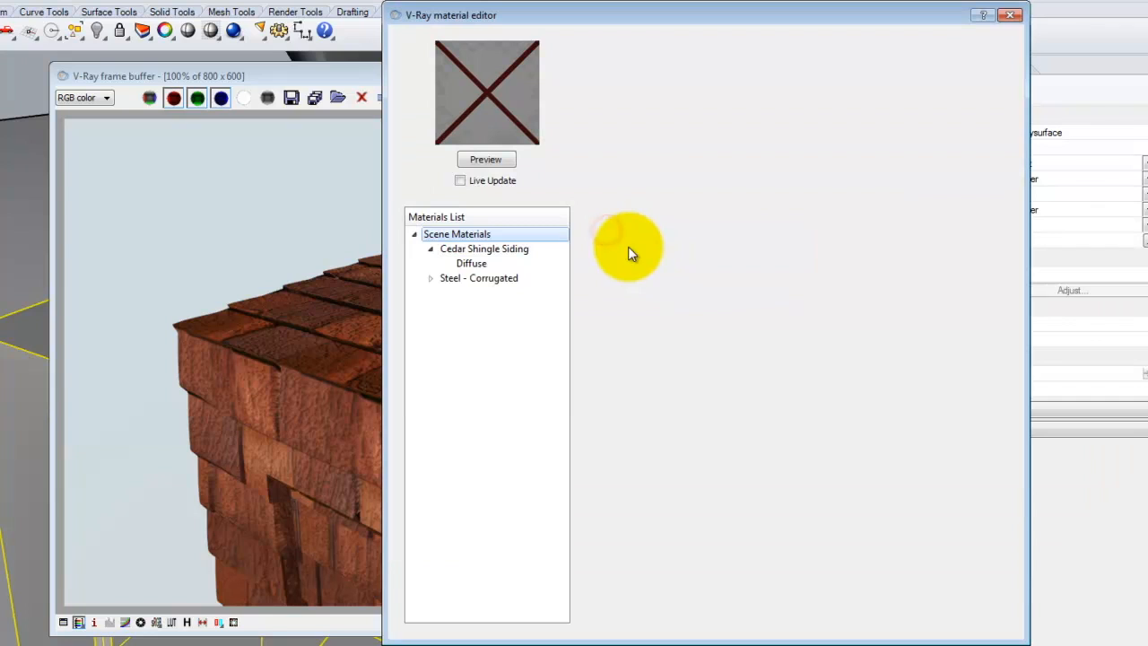
Select Steel - Corrugated and preview its diffuse texture map without changing it.
click(475, 278)
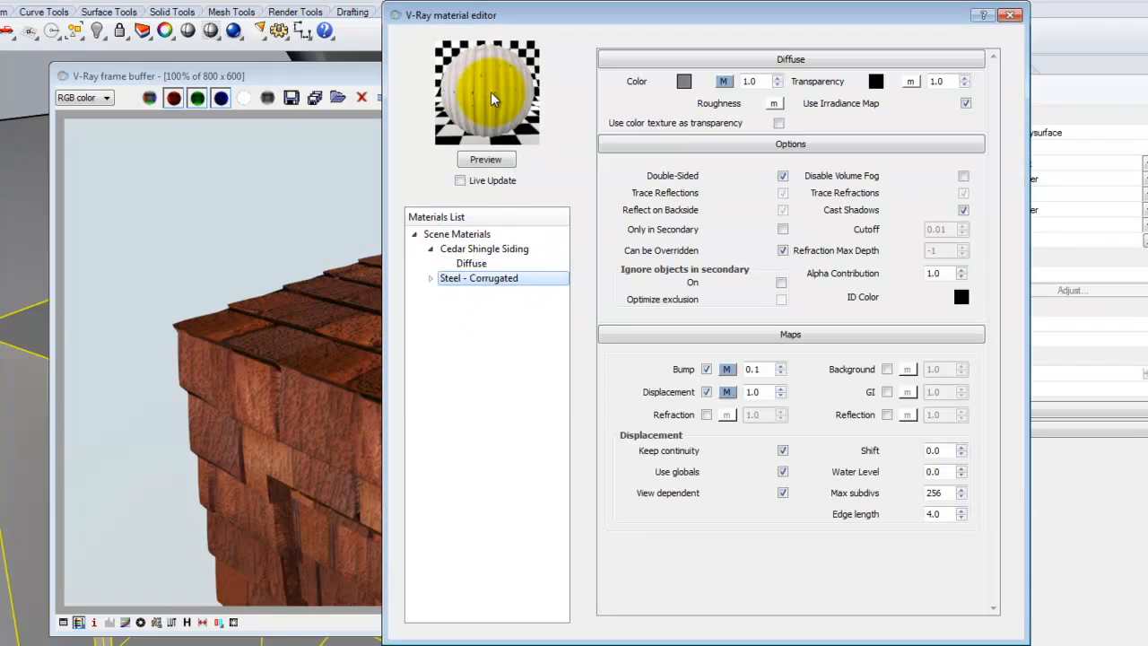
click(430, 279)
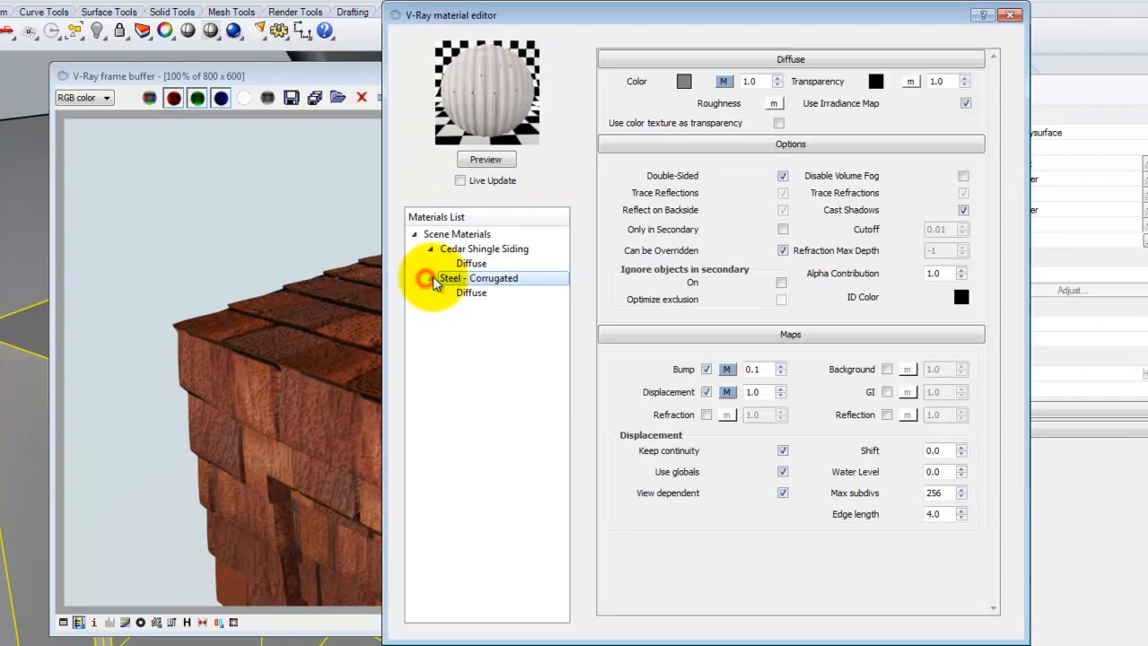
click(725, 83)
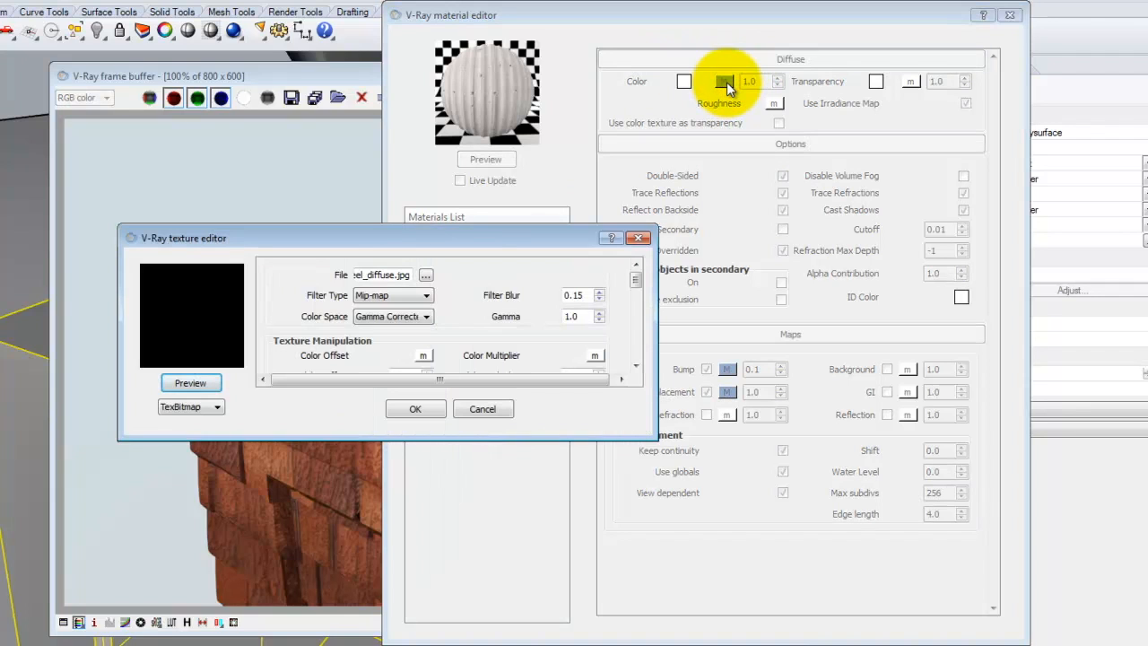
click(190, 383)
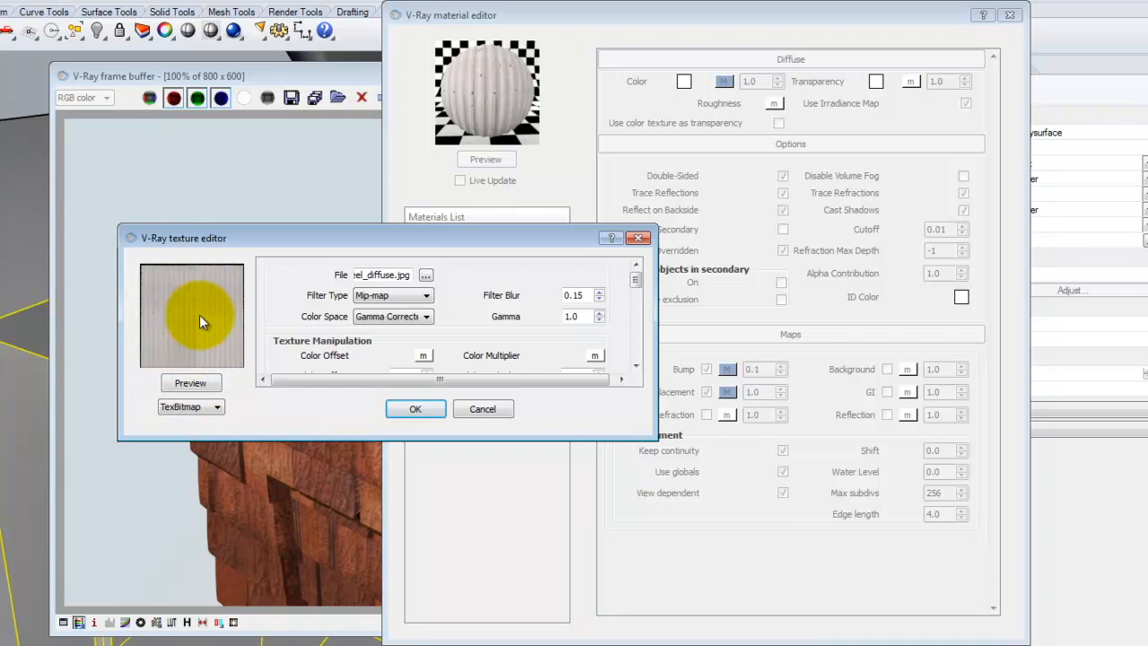
click(489, 409)
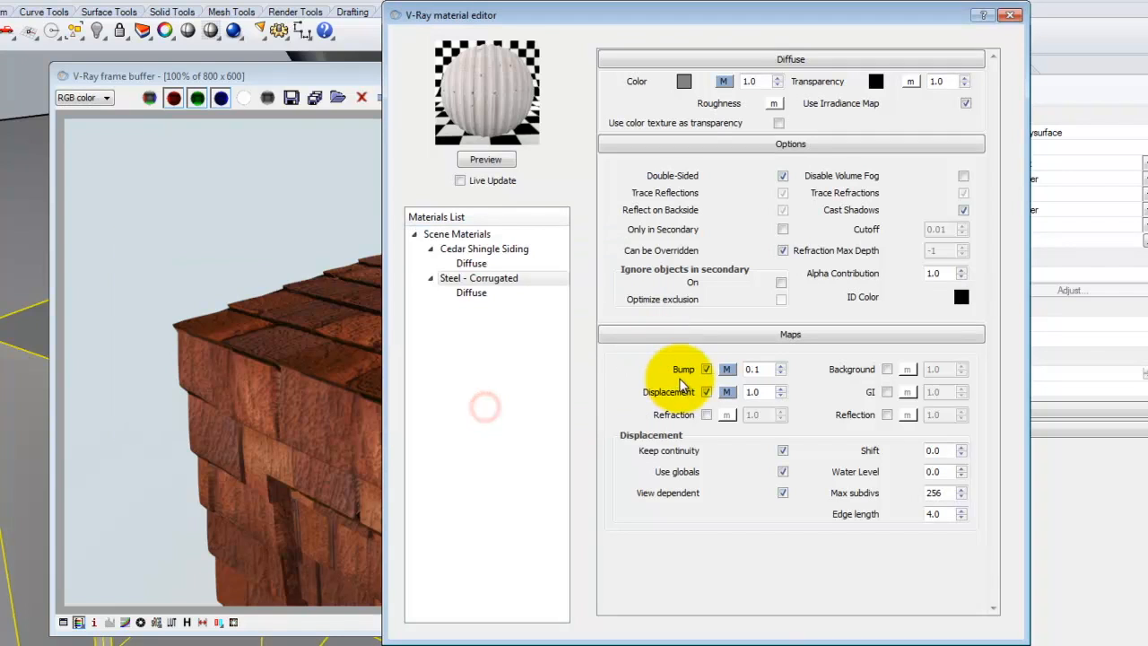
Preview the bump and displacement texture maps of Steel - Corrugated.
click(732, 370)
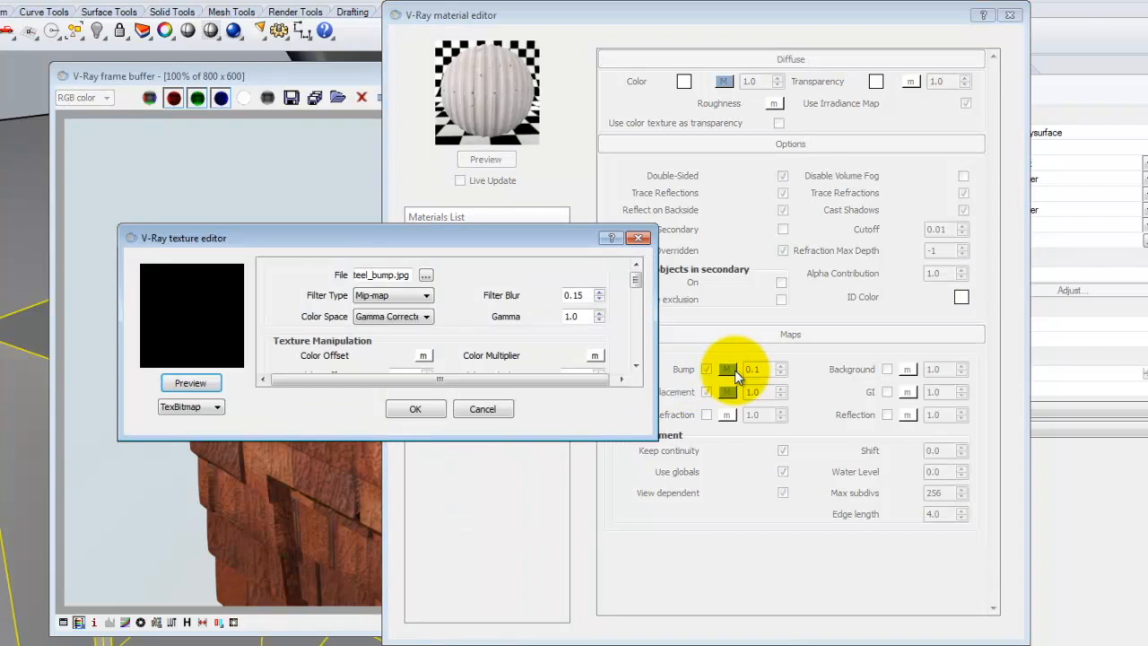
click(213, 384)
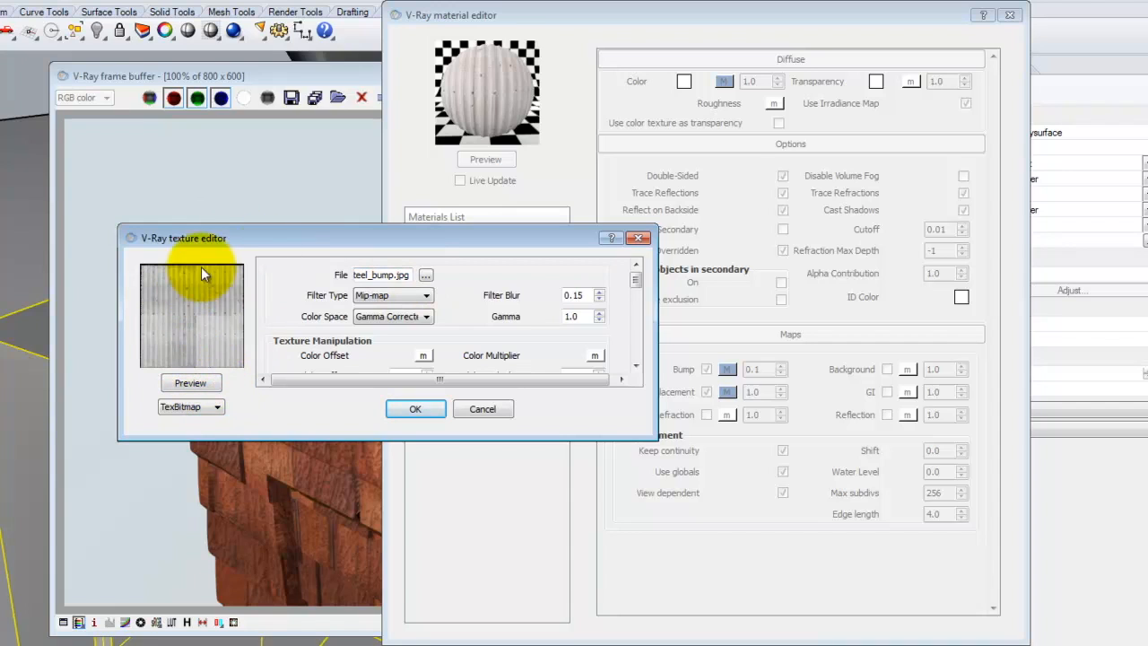
click(415, 409)
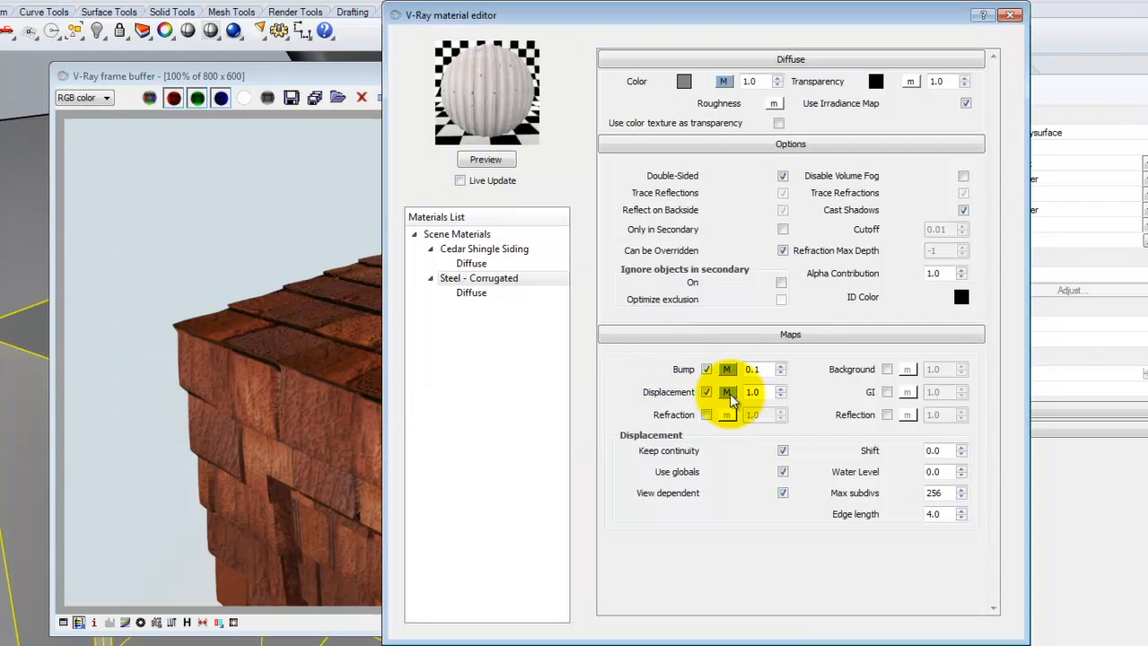
click(728, 392)
click(190, 384)
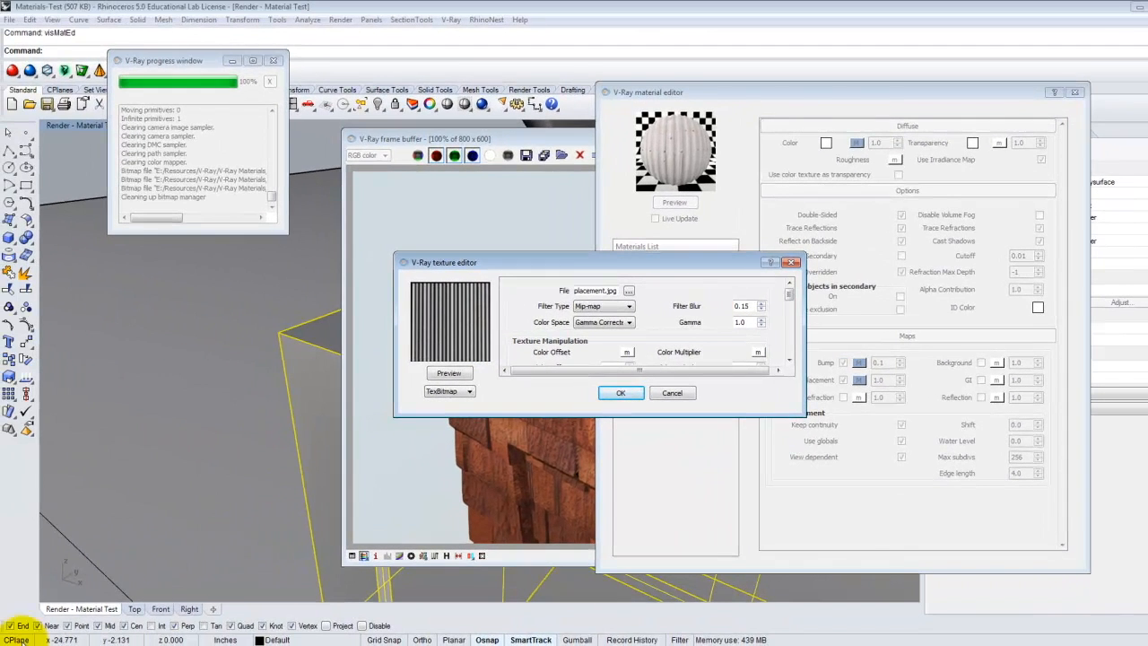
key(super)
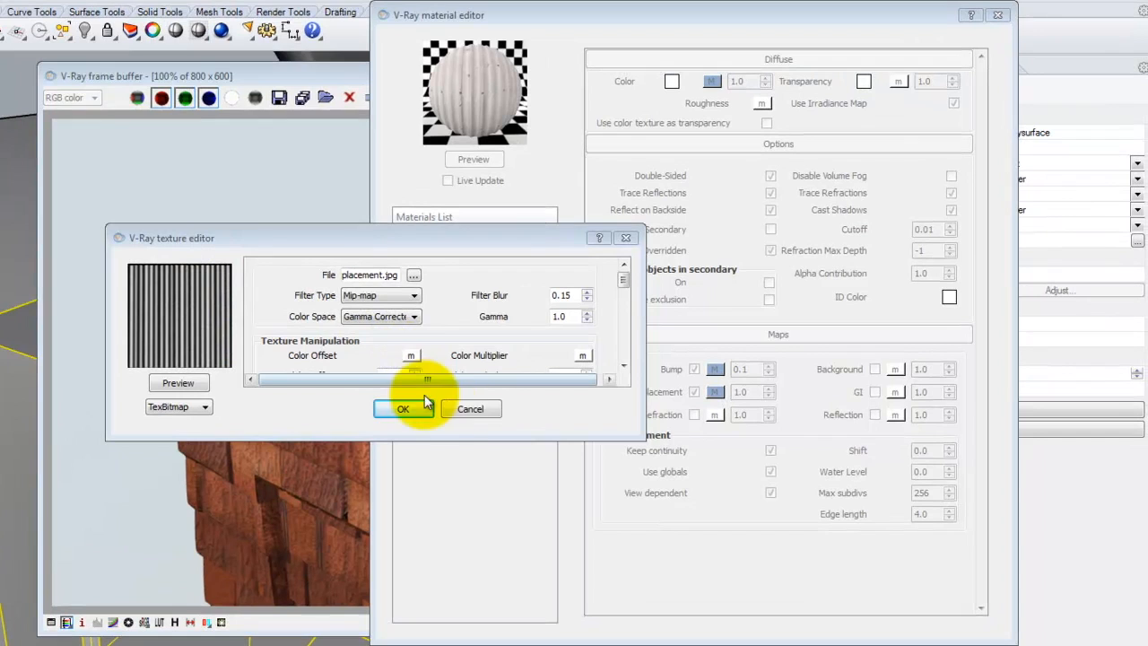
click(470, 409)
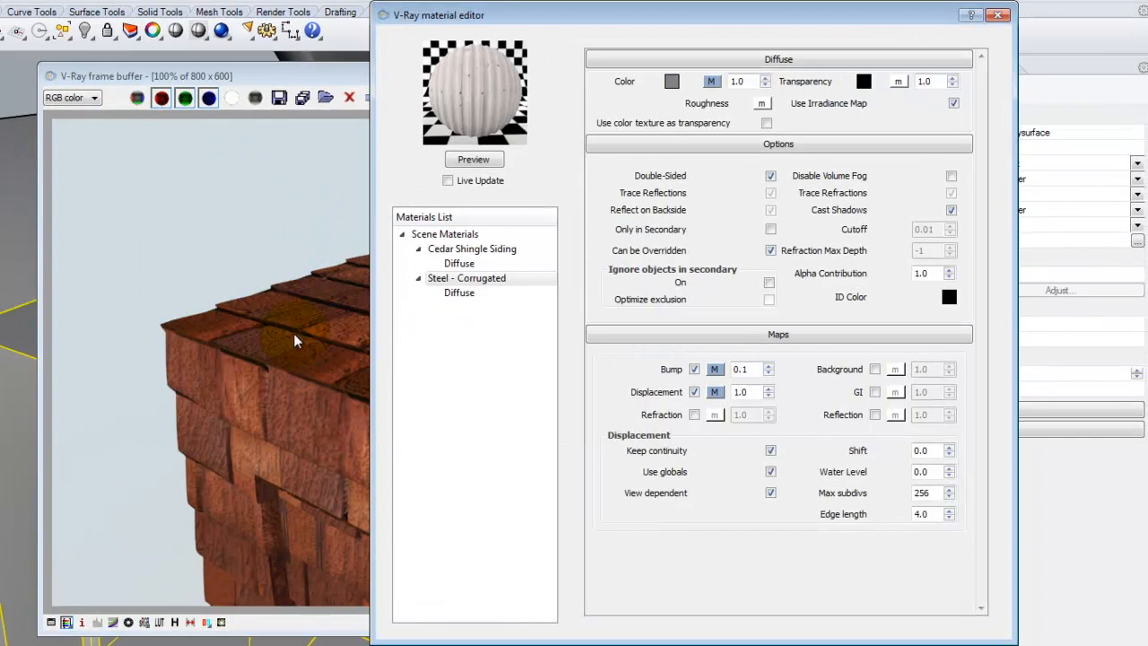
Apply Steel - Corrugated to the selected box and turn off its bump and displacement maps.
right_click(465, 278)
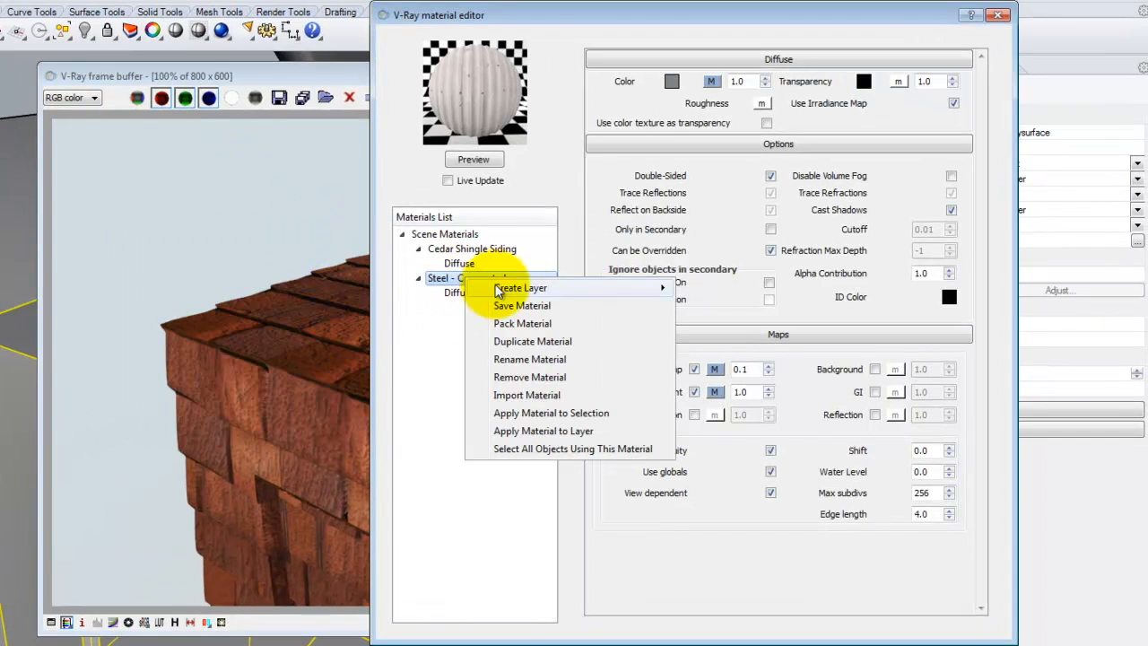
click(539, 413)
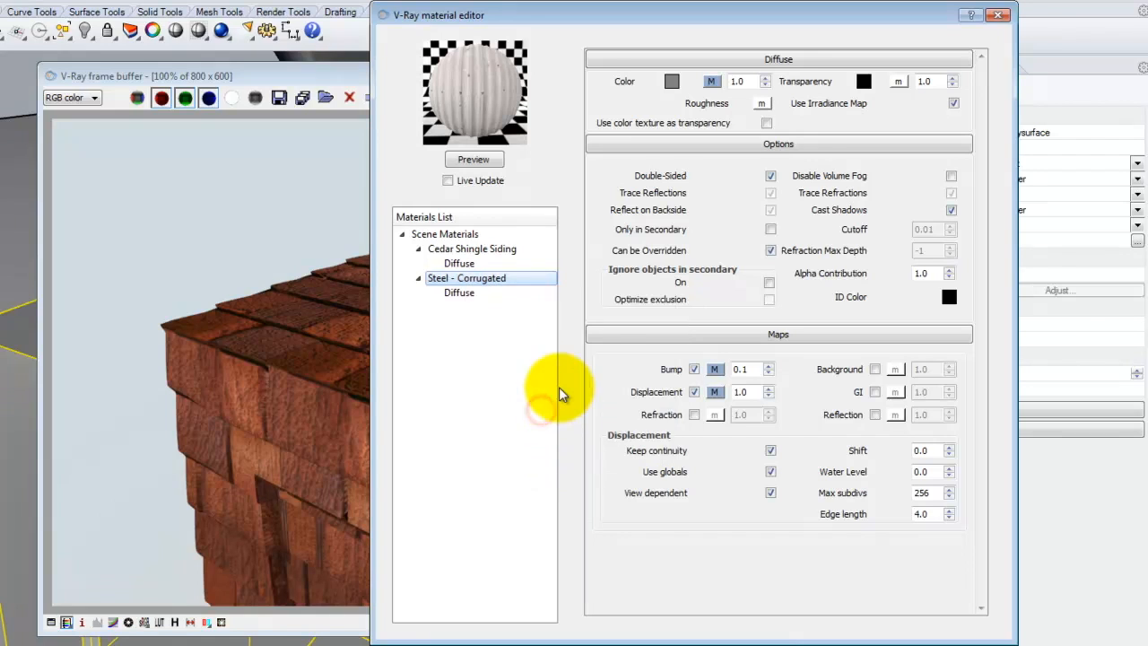
click(694, 368)
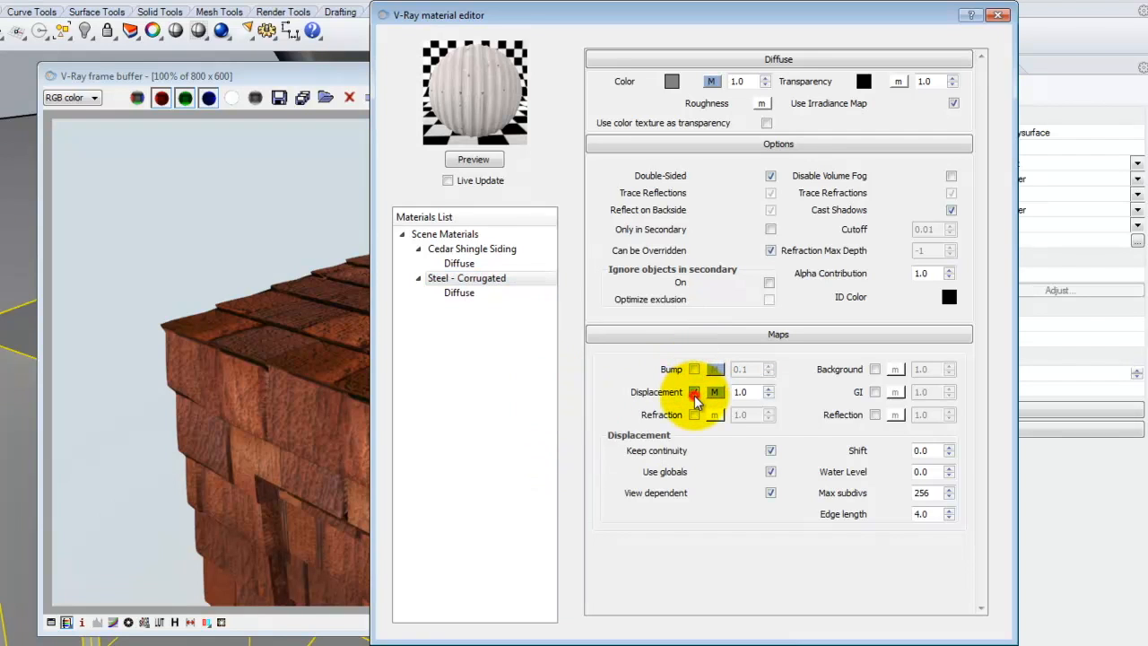
click(694, 392)
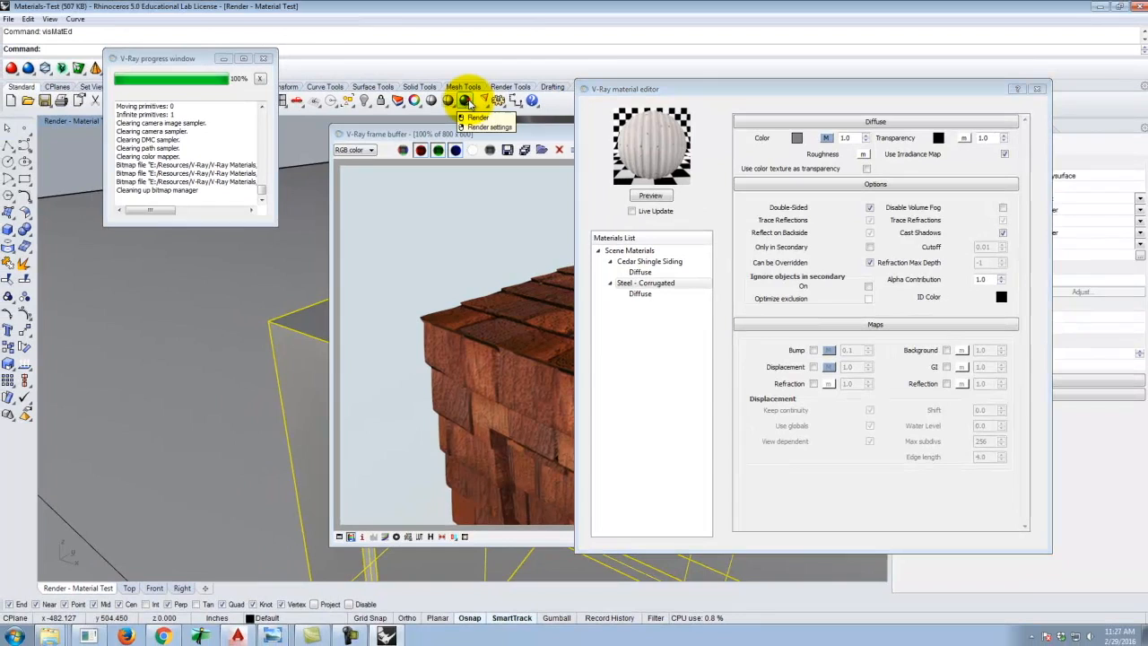
Render the viewport with the steel material and close the material editor.
click(468, 101)
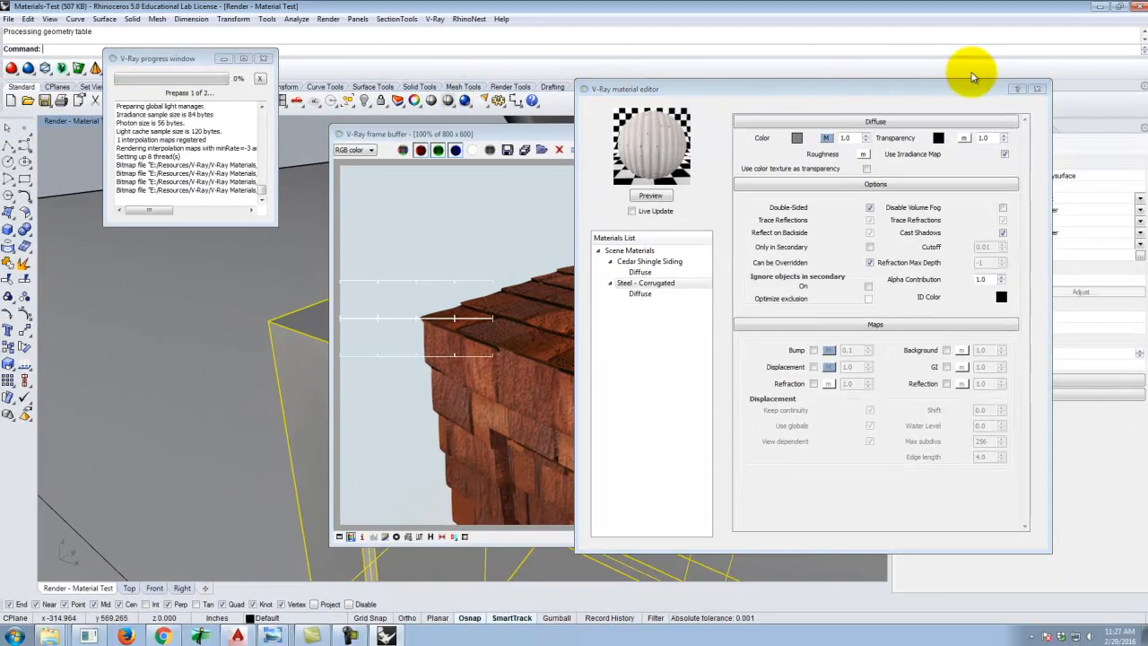
click(1039, 89)
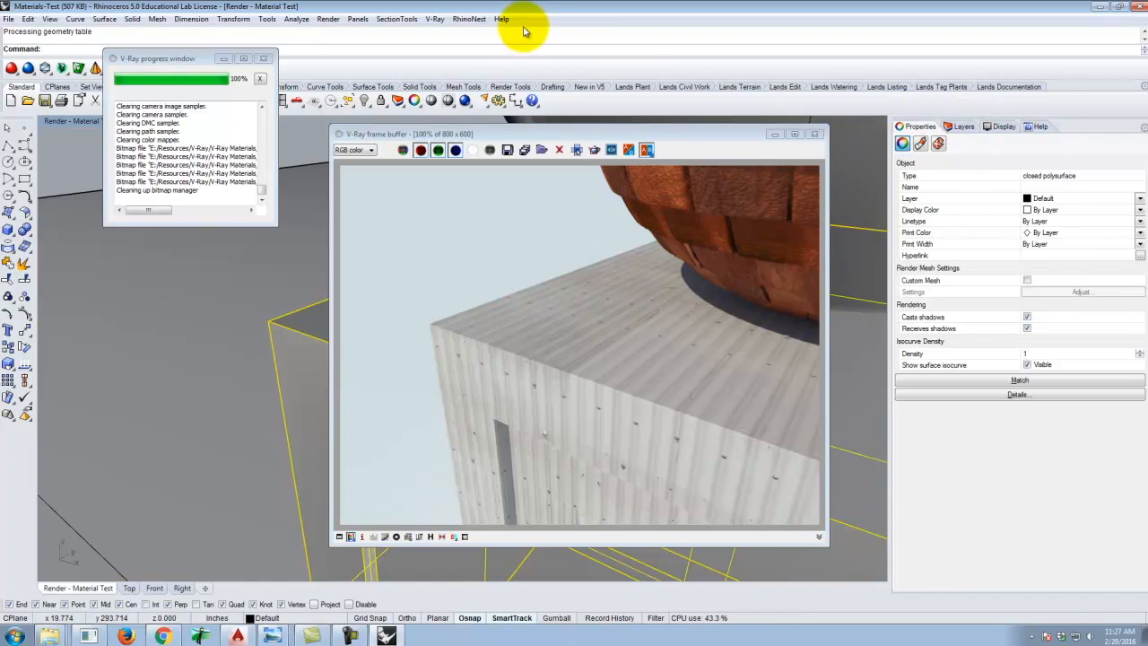
Set the Steel - Corrugated bump amount to 10 and render the viewport.
click(435, 19)
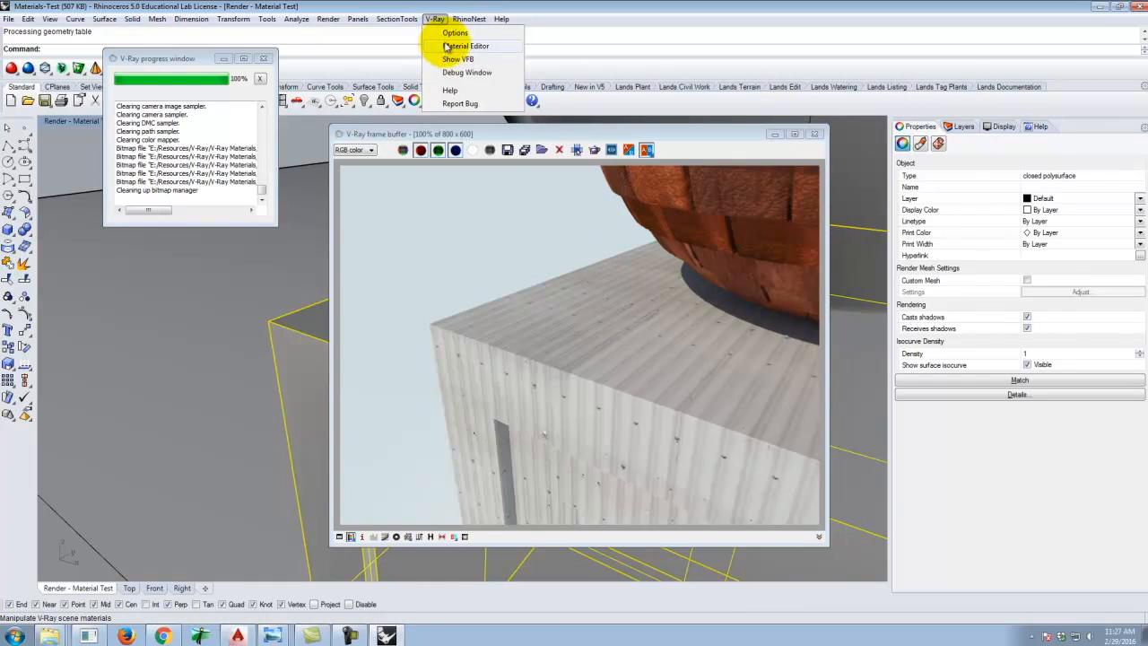
click(465, 46)
click(812, 350)
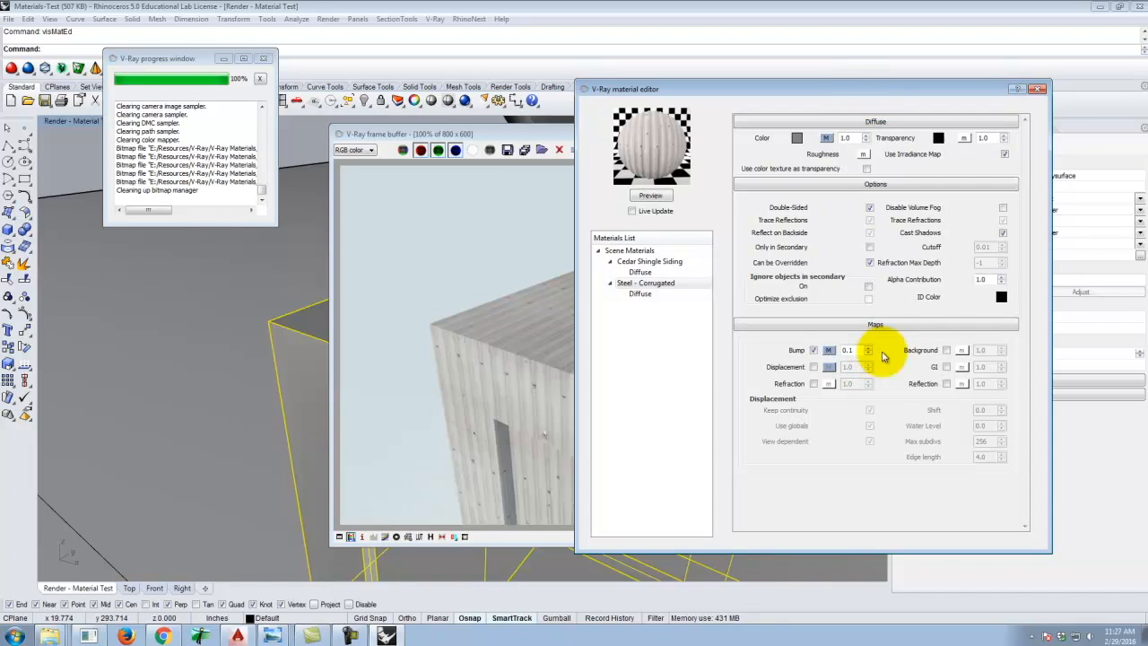
text(10)
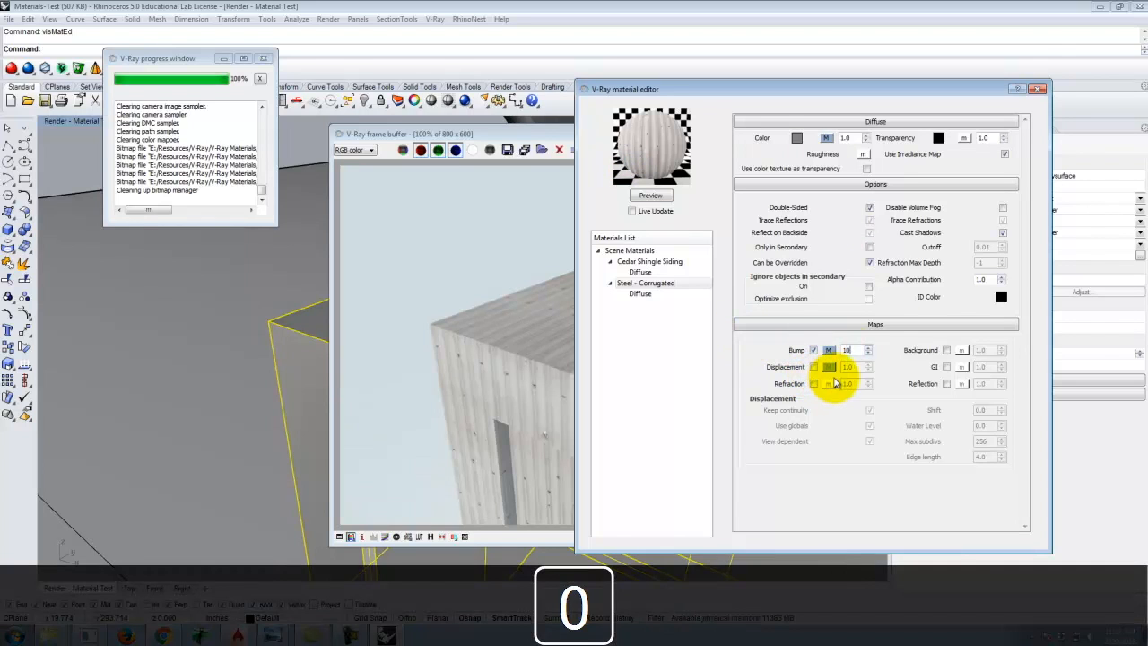
key(Tab)
click(1037, 89)
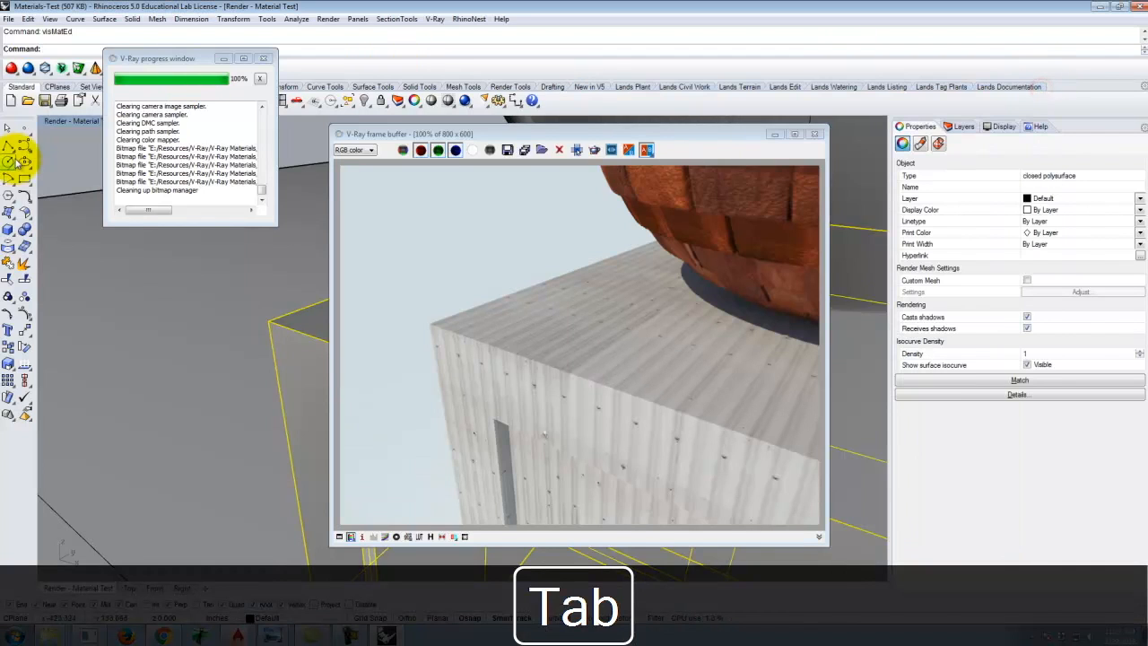
click(467, 99)
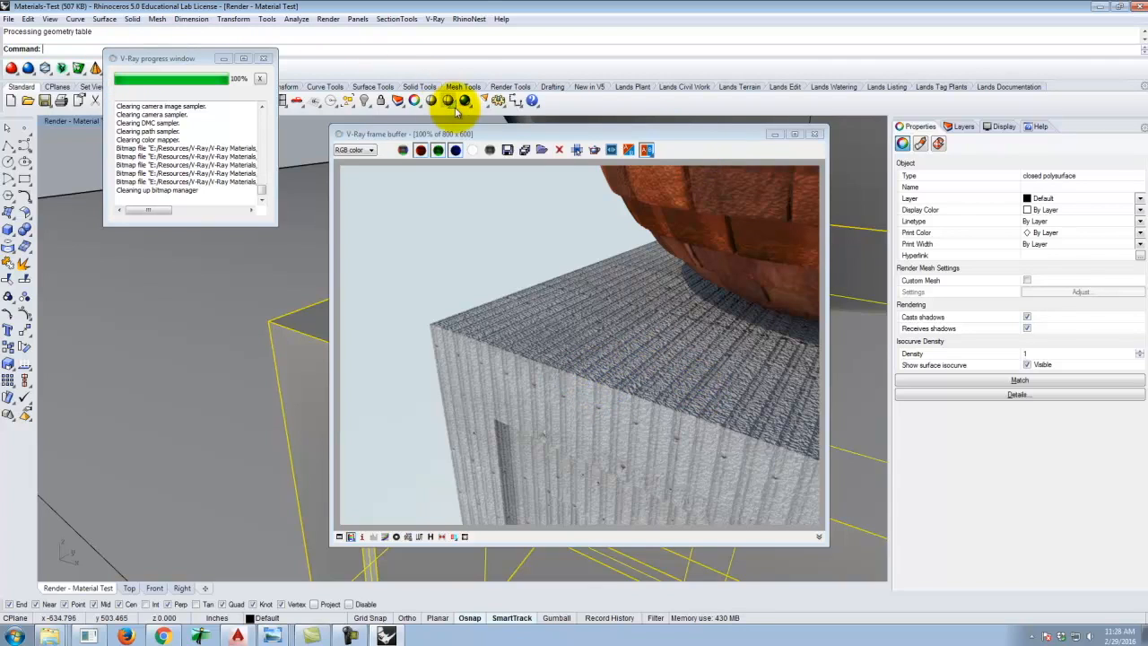
click(435, 19)
click(451, 33)
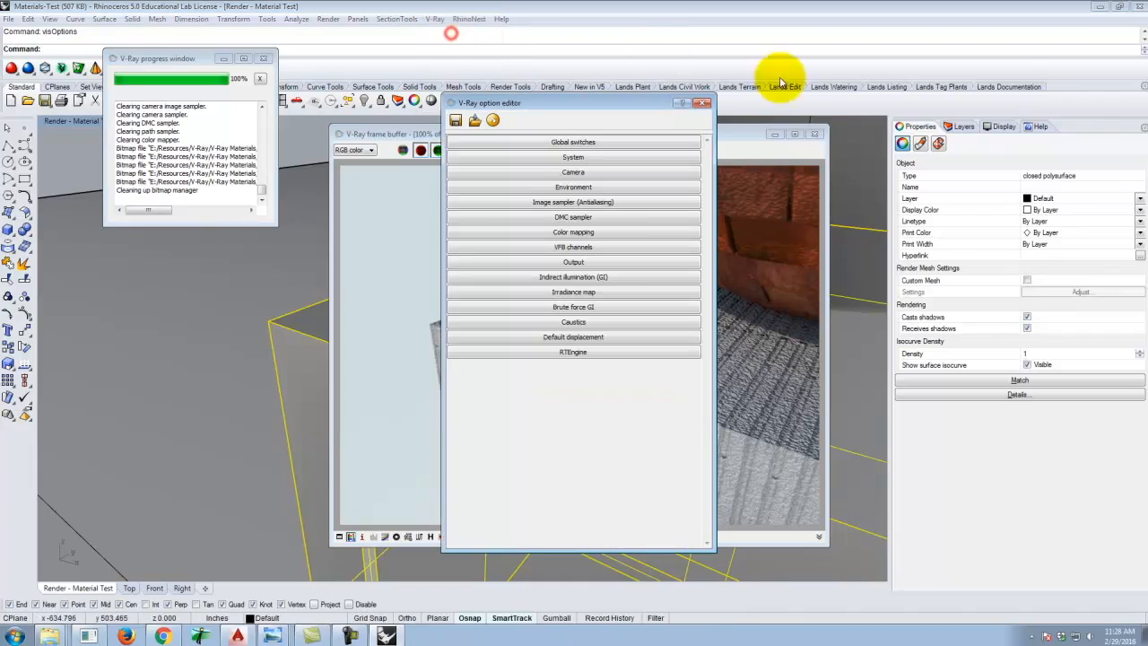
click(704, 102)
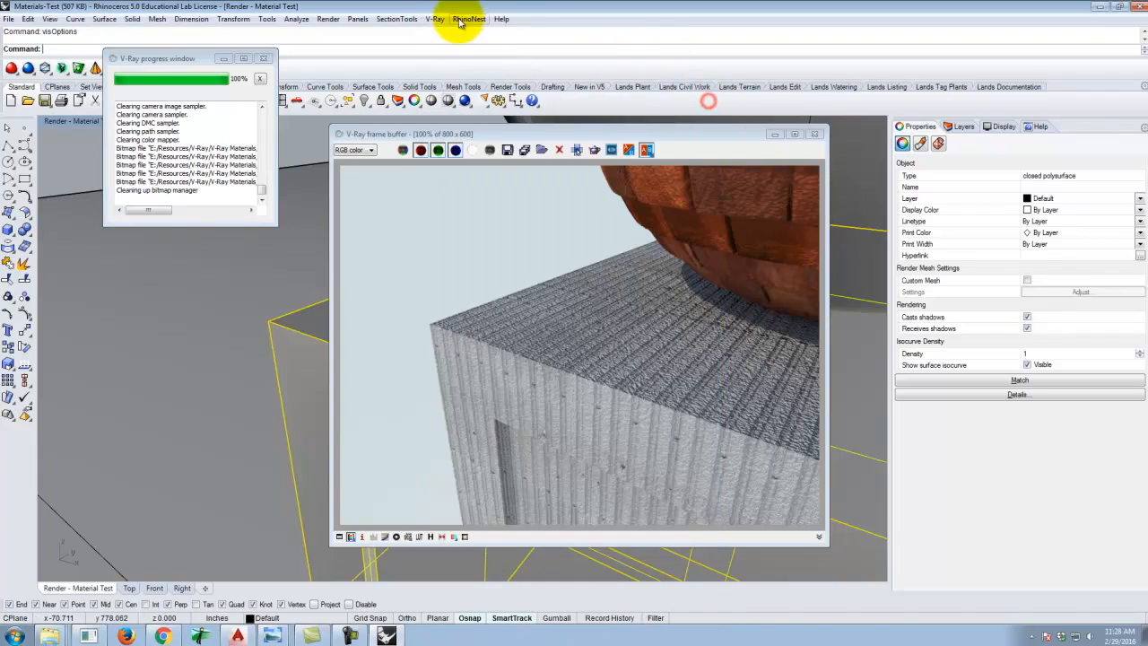
Re-render with the steel's bump amount at 0.1 and its displacement map enabled.
click(439, 19)
click(464, 47)
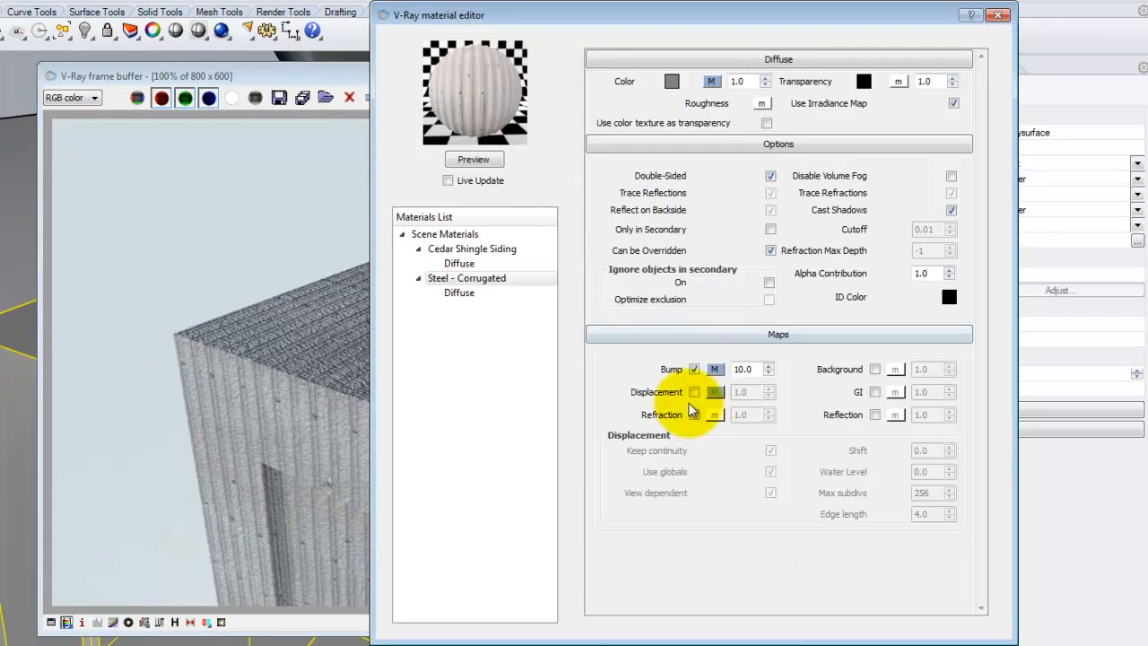
double_click(743, 369)
text(0.1)
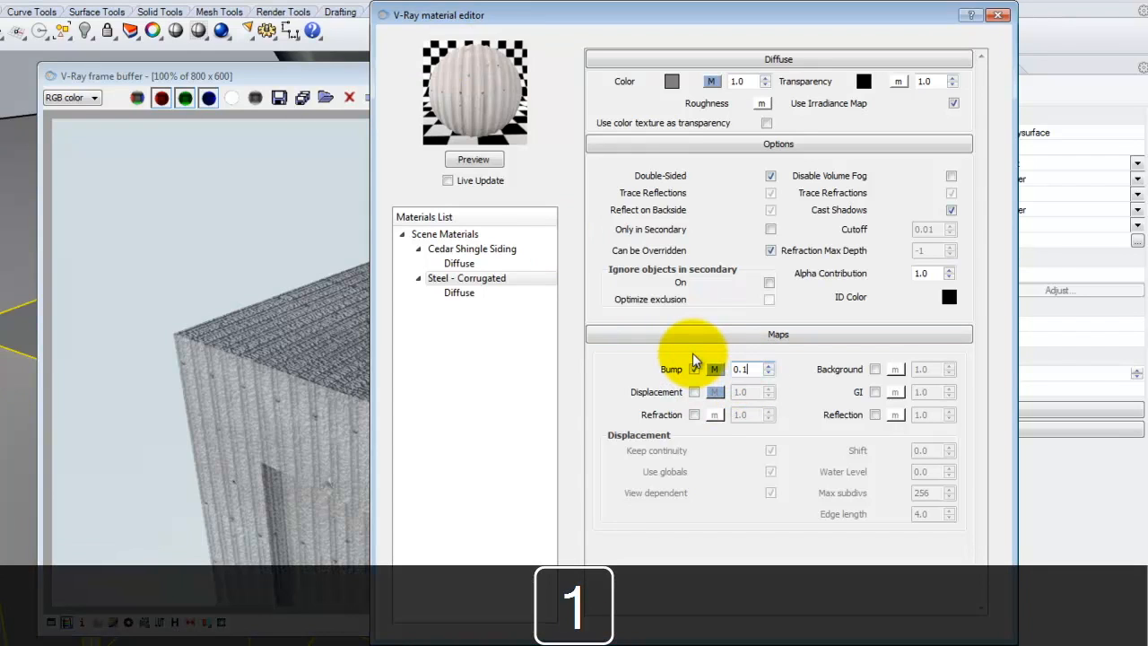
click(694, 392)
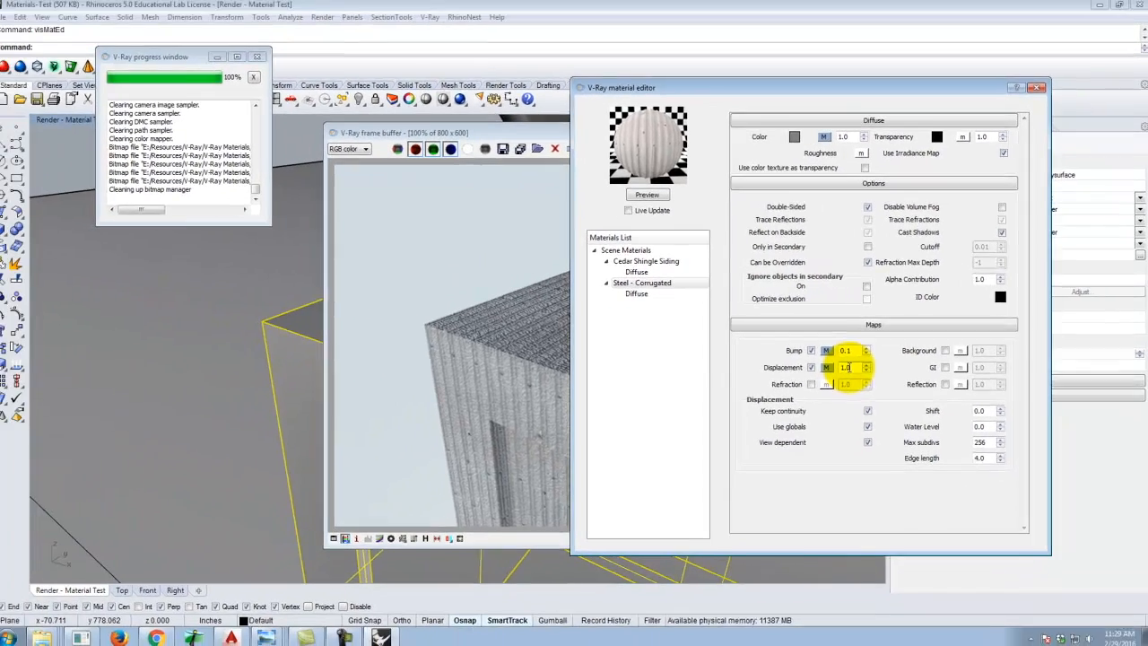
click(1038, 89)
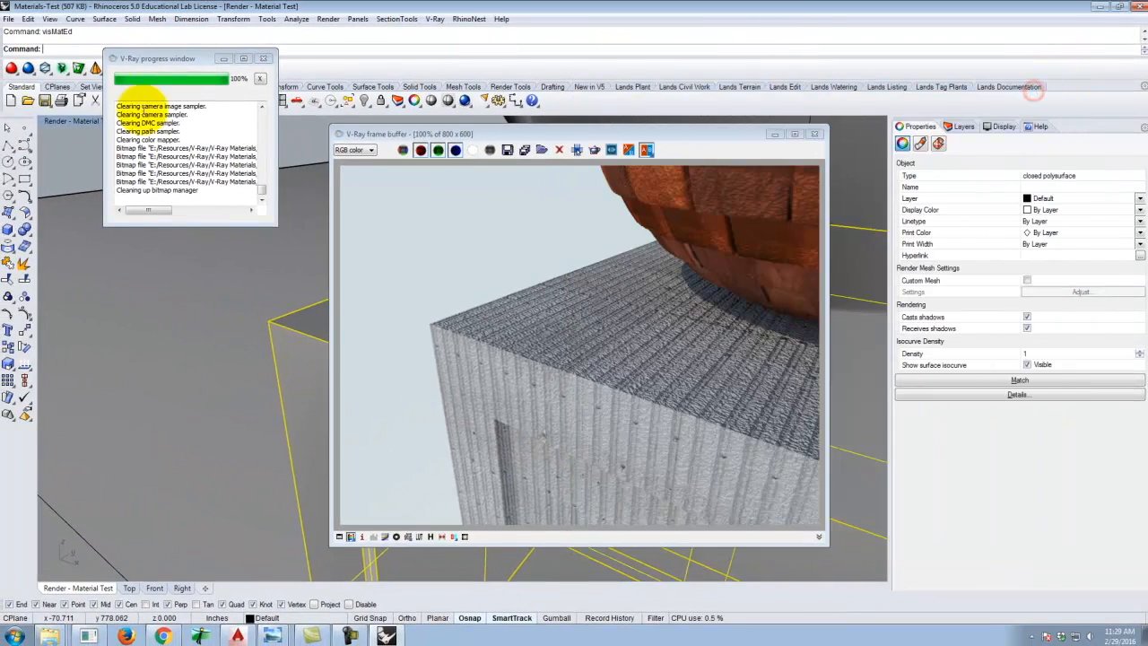
click(497, 101)
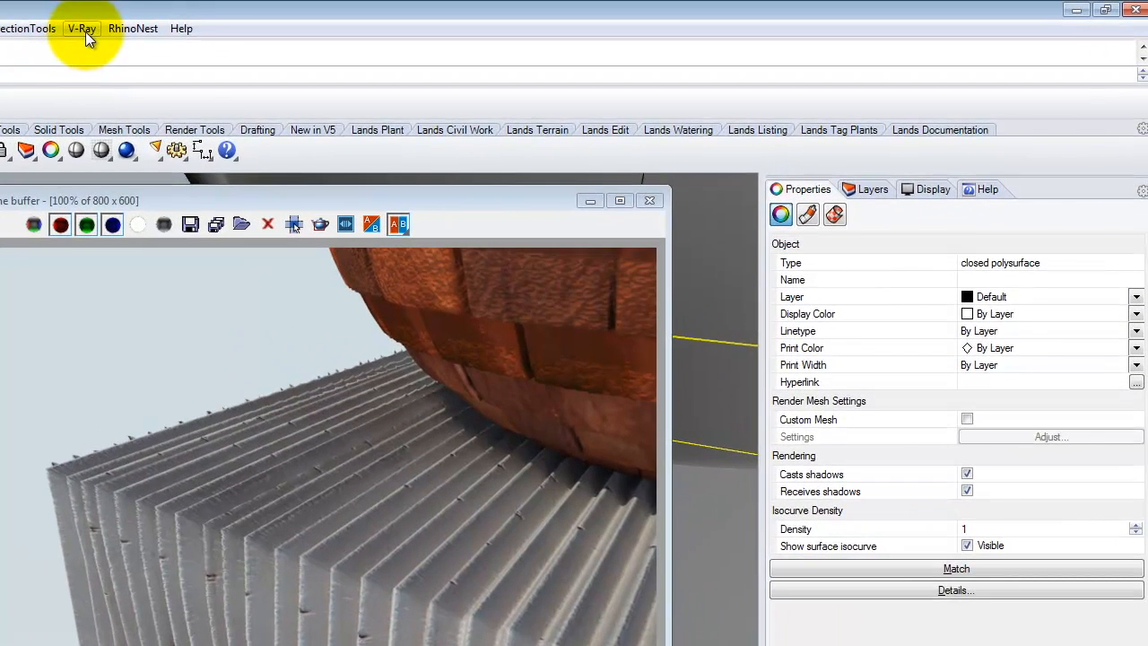
Re-render with the steel's displacement amount set to 0.35.
click(434, 19)
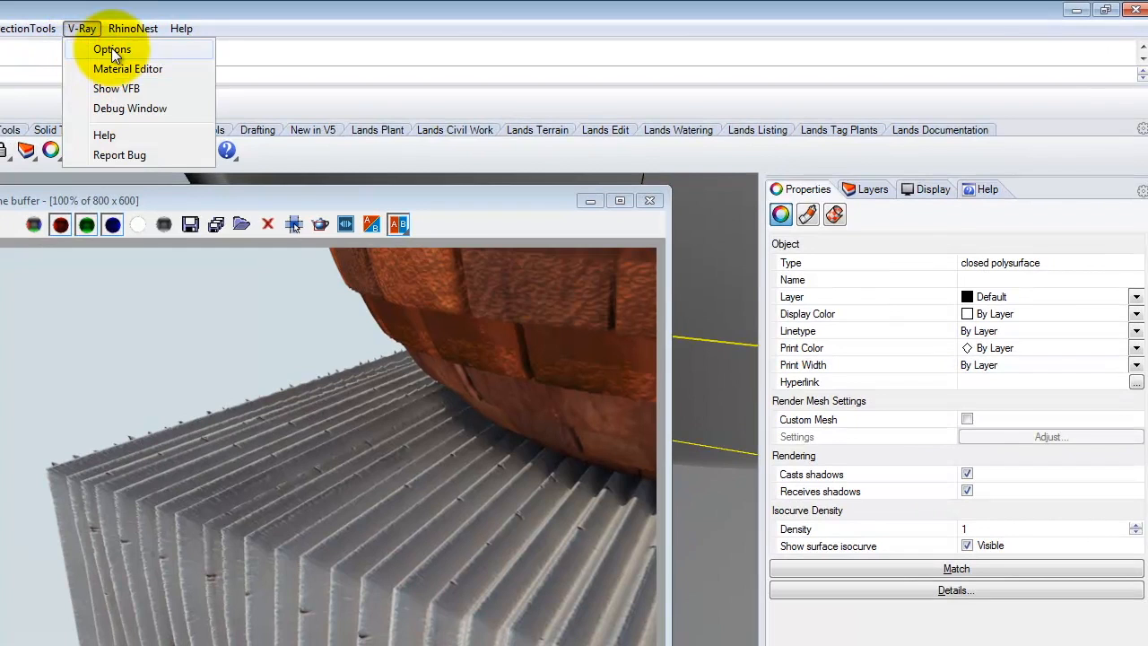
click(121, 63)
double_click(708, 549)
key(Delete)
text(0)
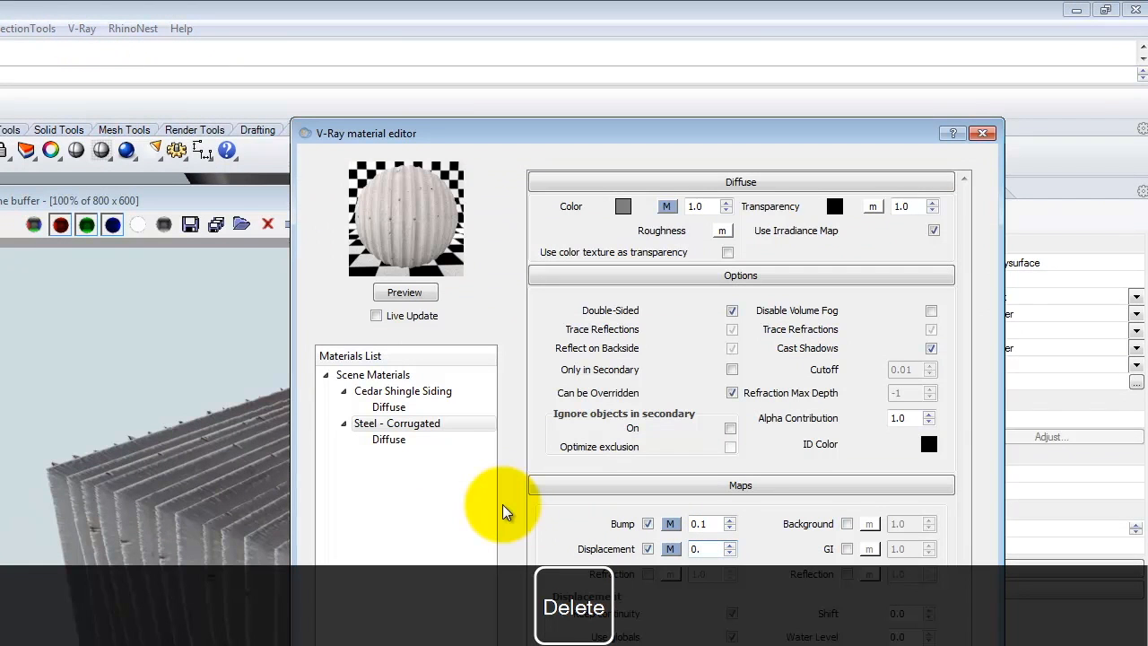
text(.5)
key(BackSpace)
text(35)
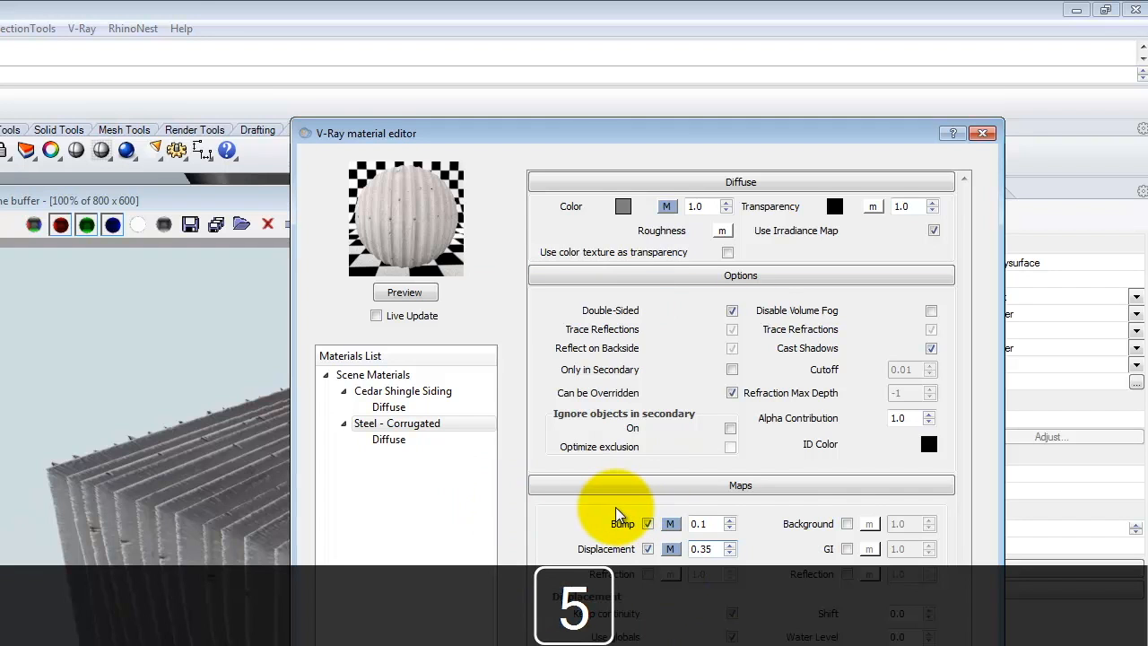
key(Tab)
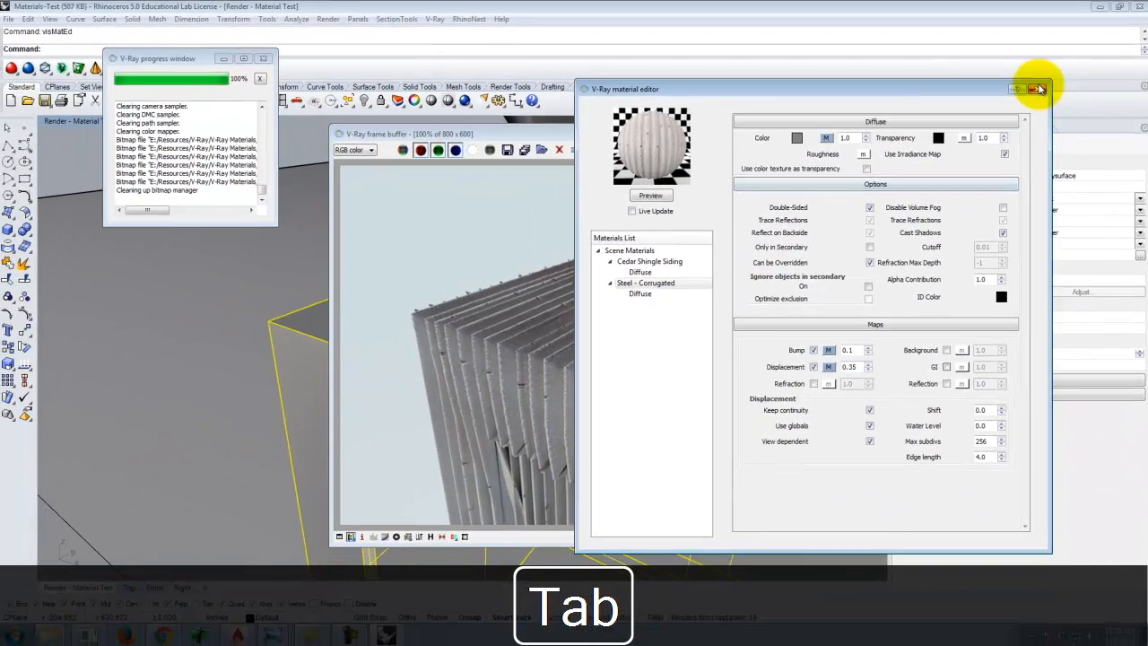
click(982, 133)
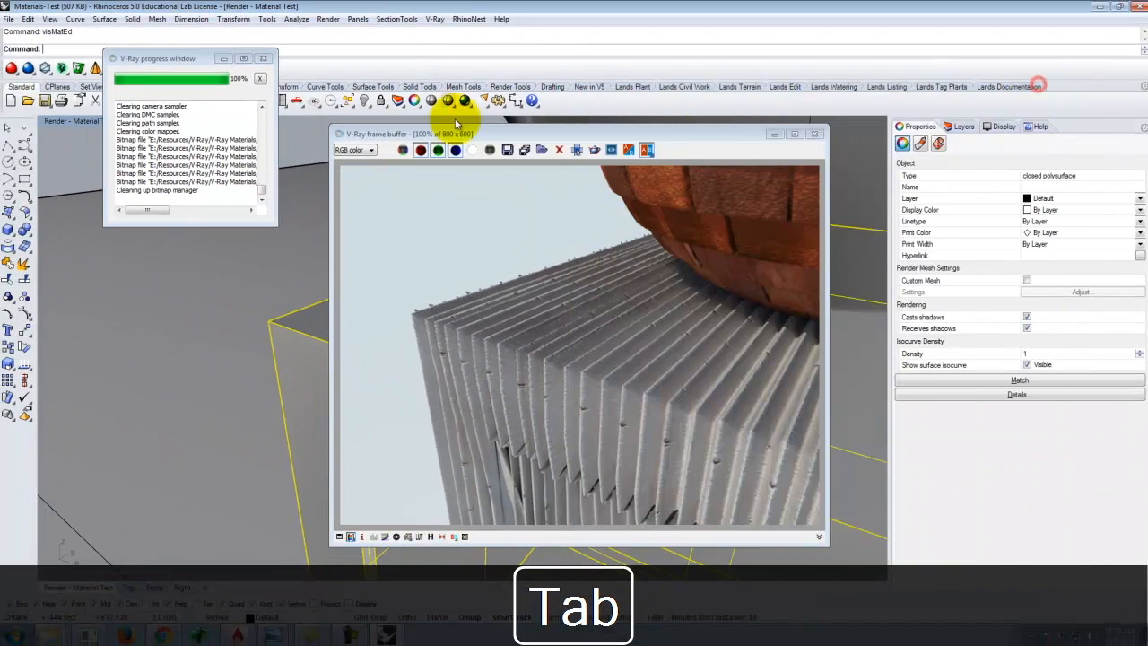
click(465, 102)
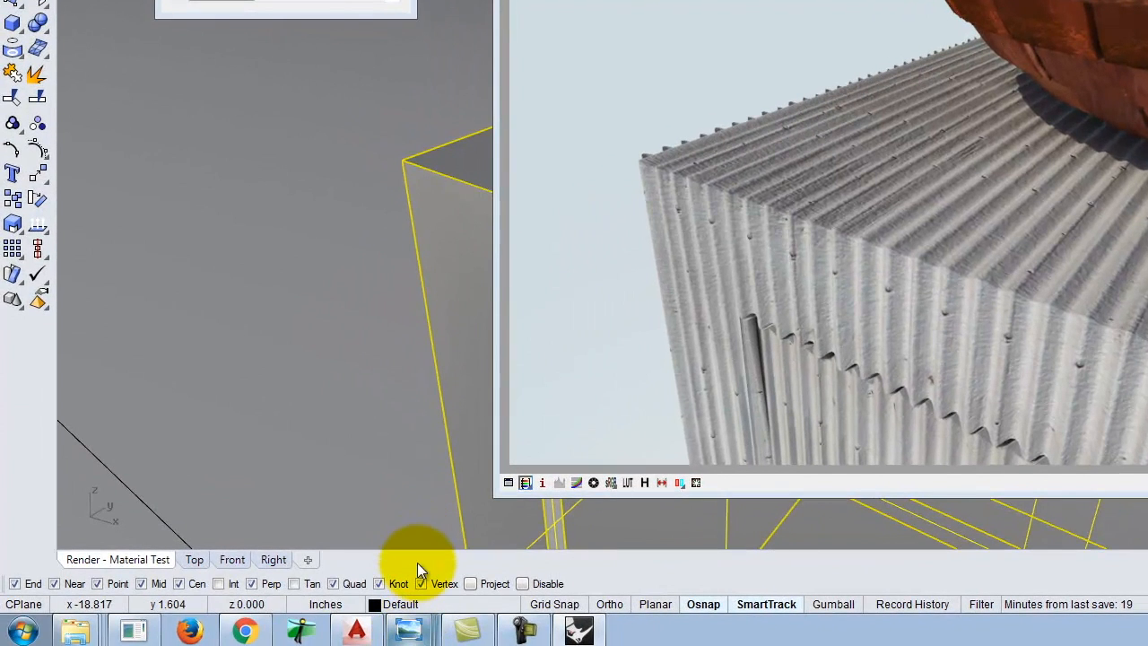
View the layered reference images of the material maps in the photo viewer, then return to Rhino.
mouse_move(408, 627)
click(419, 539)
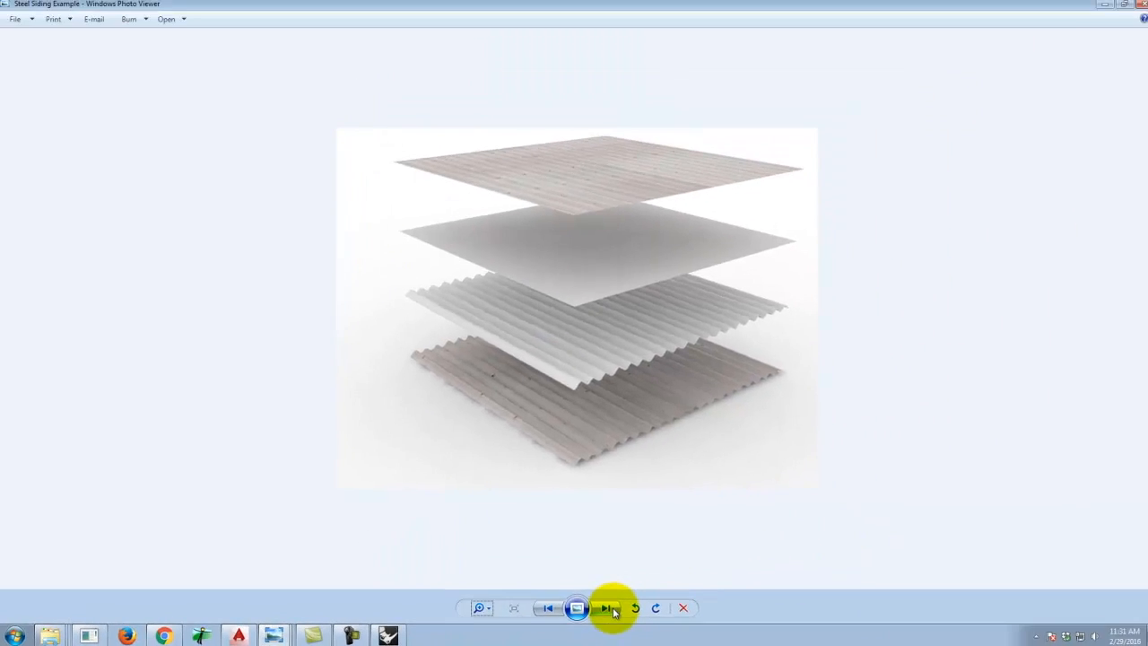
click(904, 590)
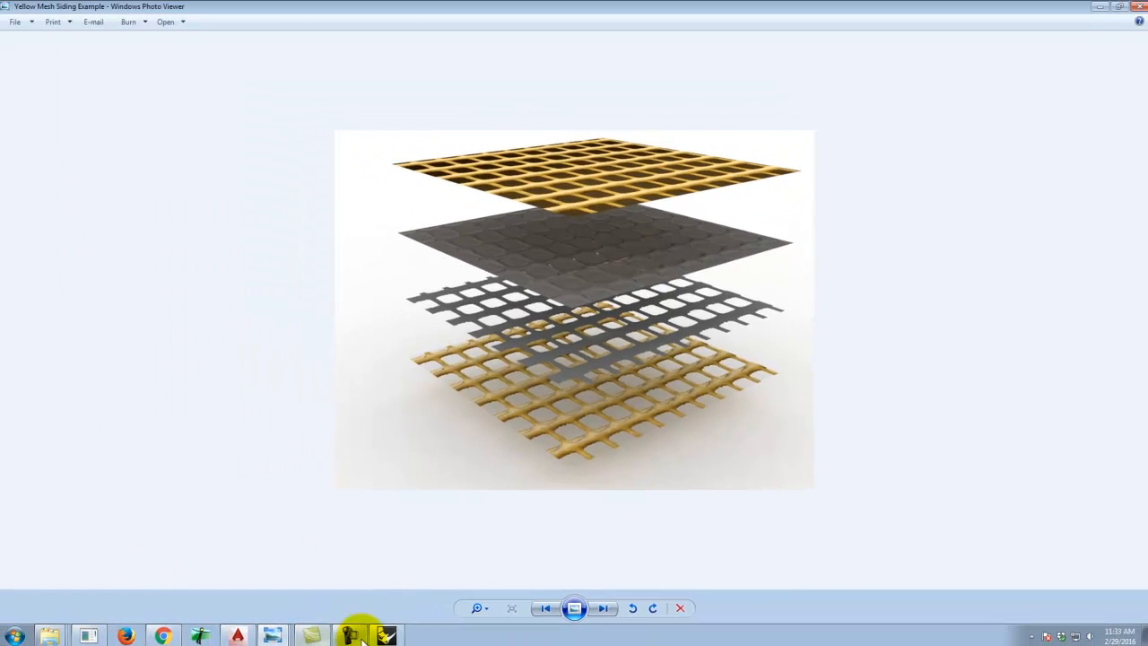
click(384, 635)
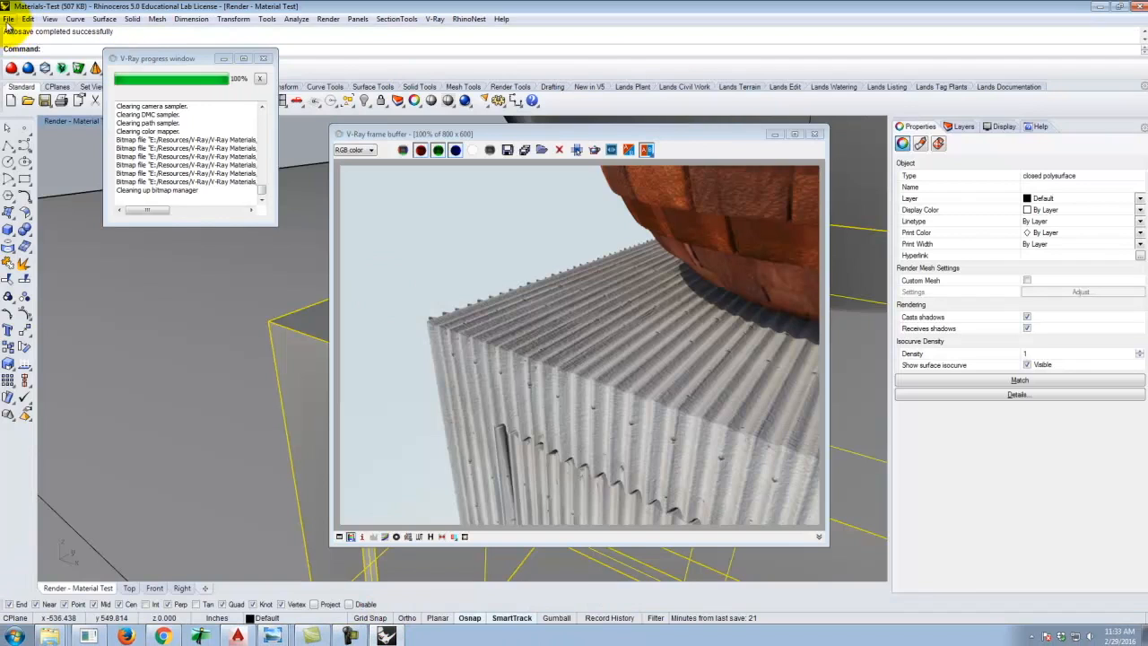
Load the Mesh - Yellow Plastic Coated material from the Metal Screens folder into the scene materials.
click(7, 19)
click(7, 19)
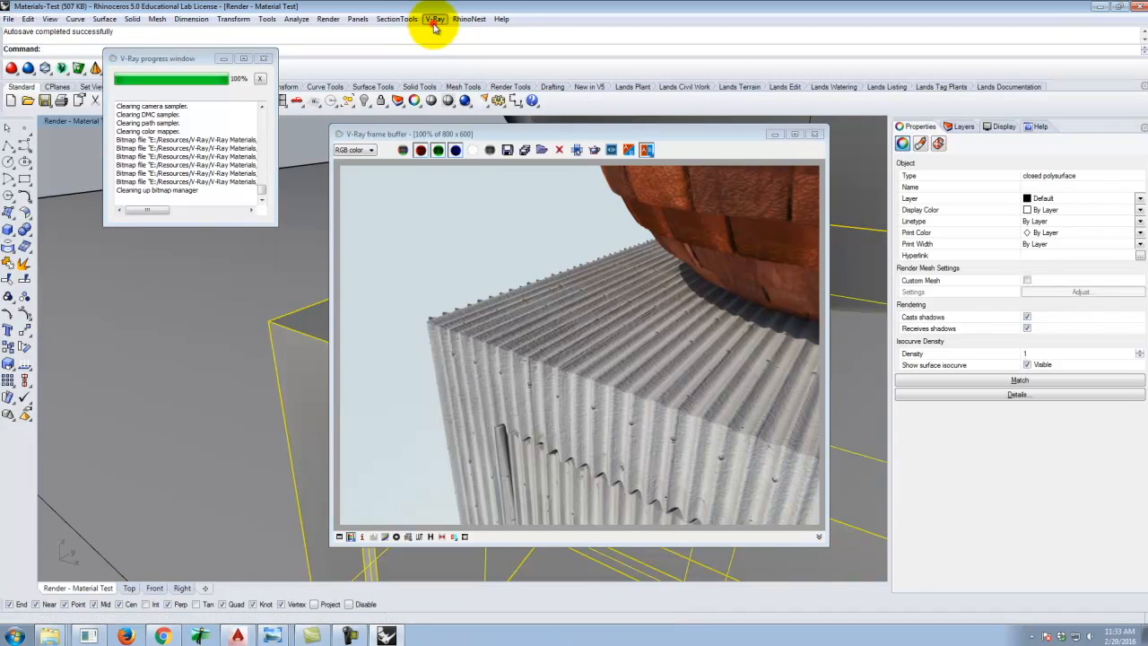
click(435, 18)
click(449, 45)
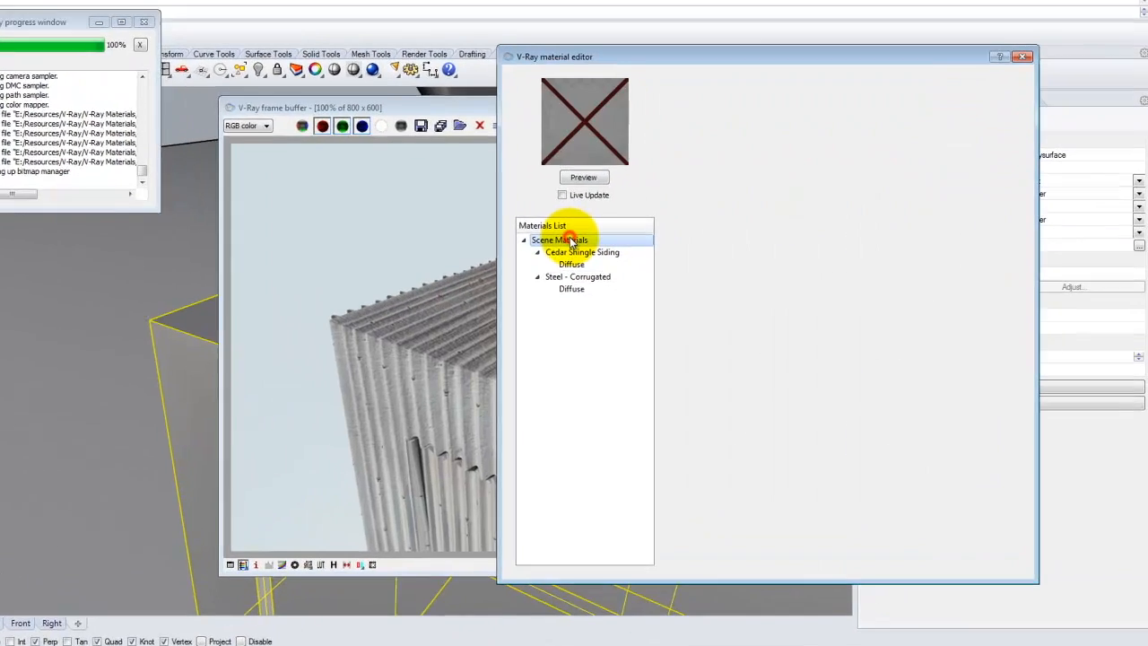
right_click(638, 250)
click(529, 250)
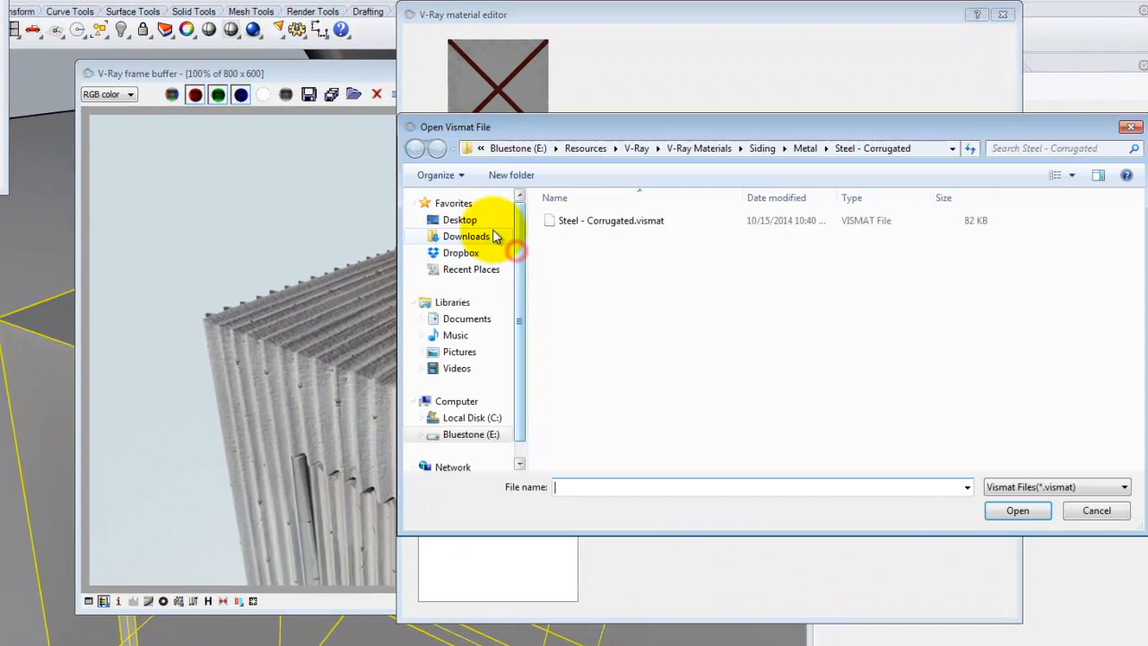
click(708, 149)
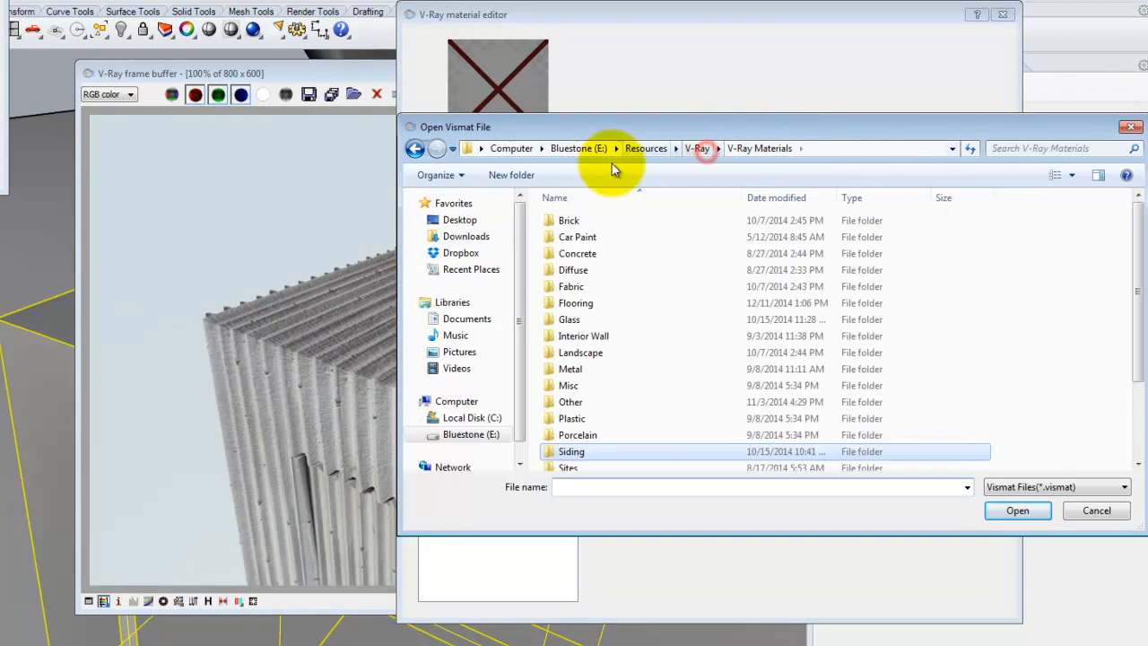
double_click(574, 367)
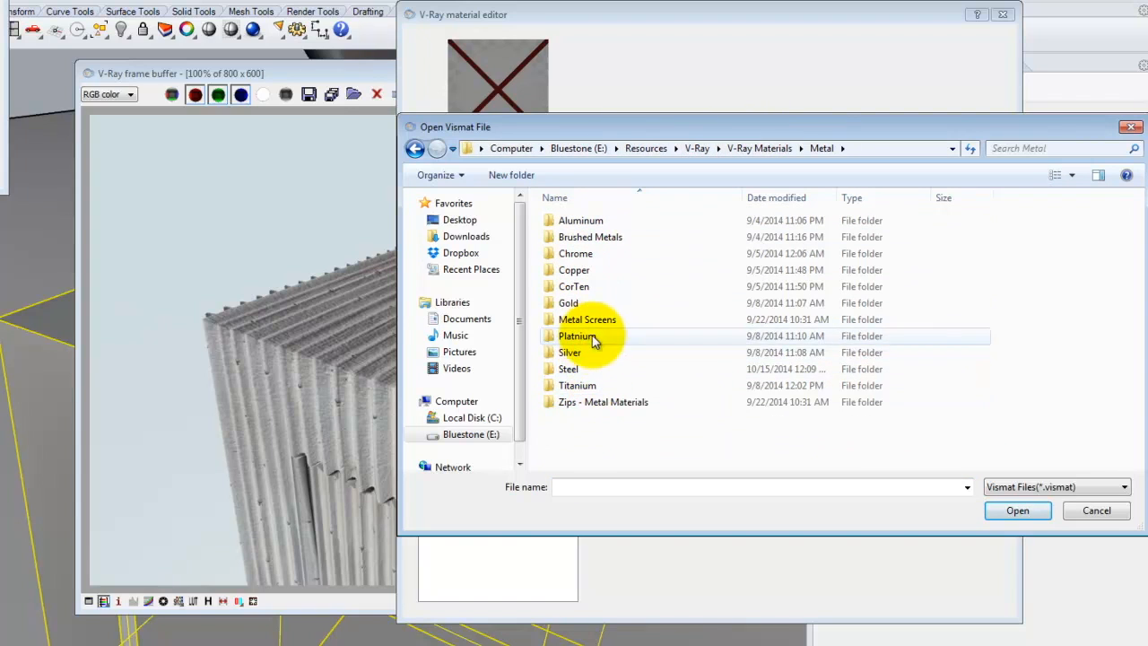
double_click(587, 320)
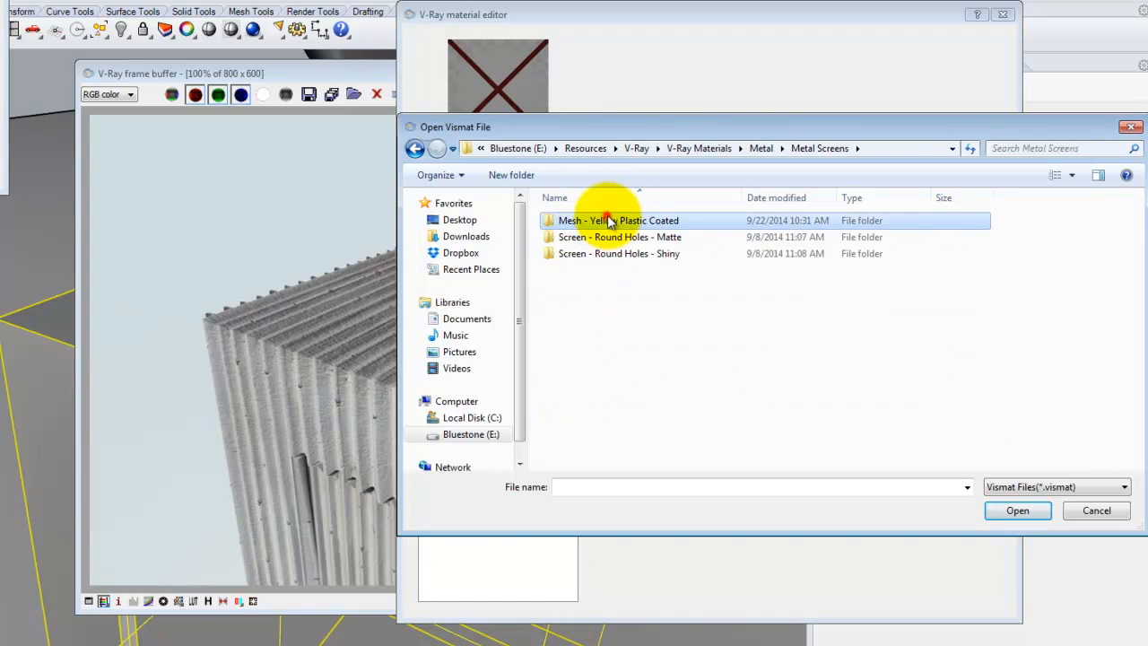
double_click(606, 220)
double_click(606, 221)
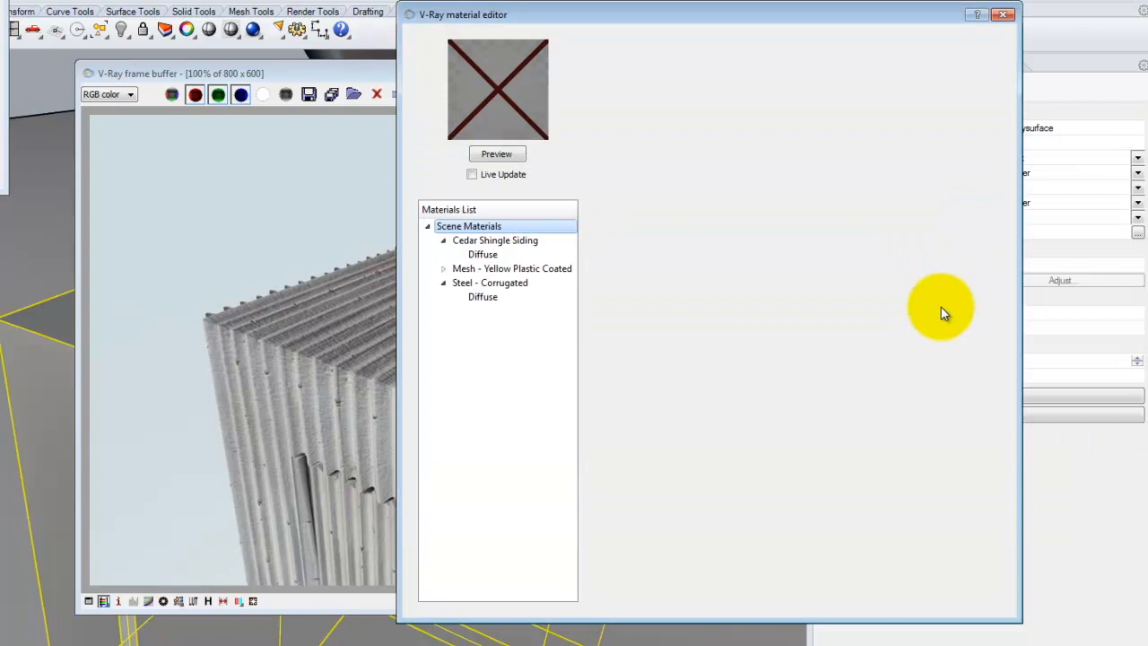
Select the two surfaces and apply the Mesh - Yellow Plastic Coated material to them.
click(494, 269)
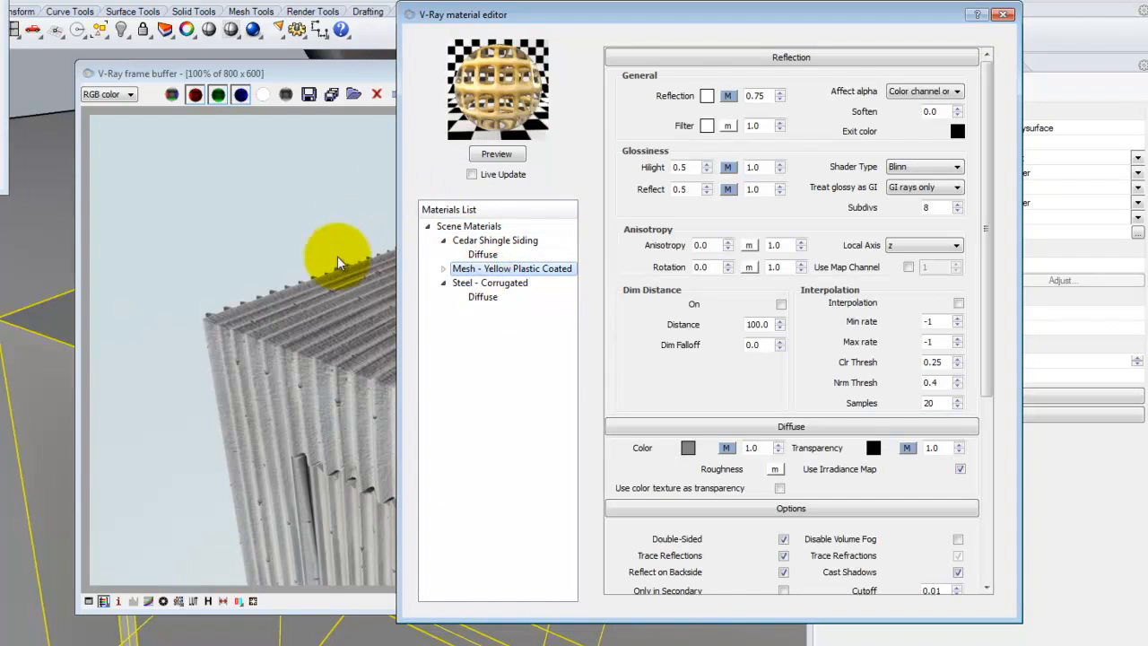
drag(591, 16, 772, 284)
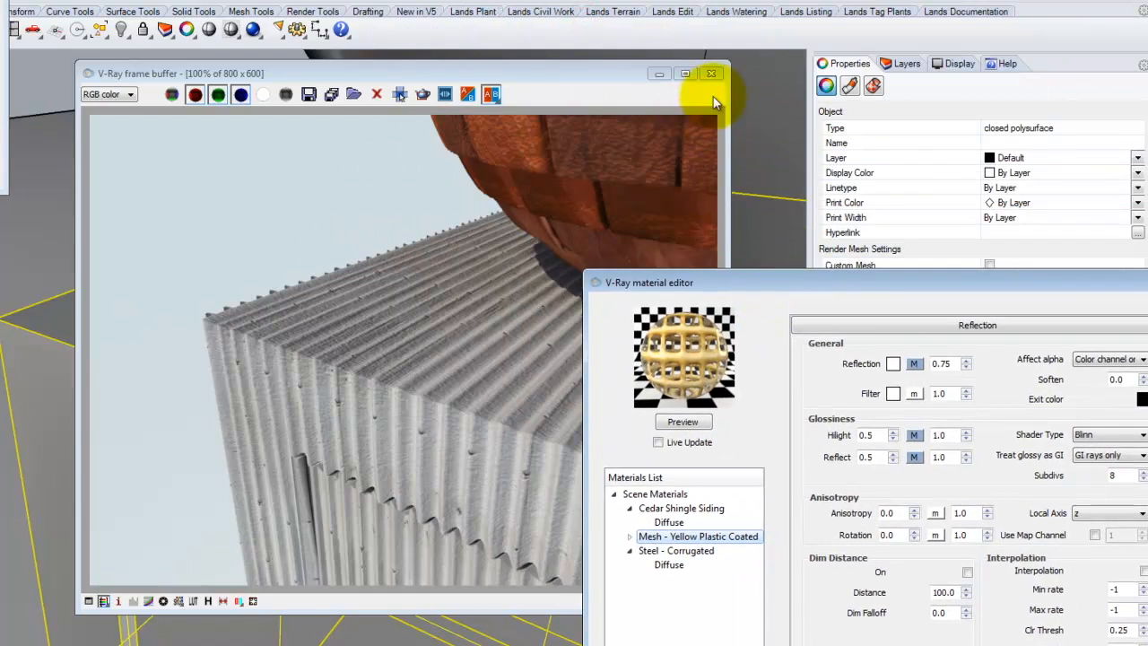
click(767, 159)
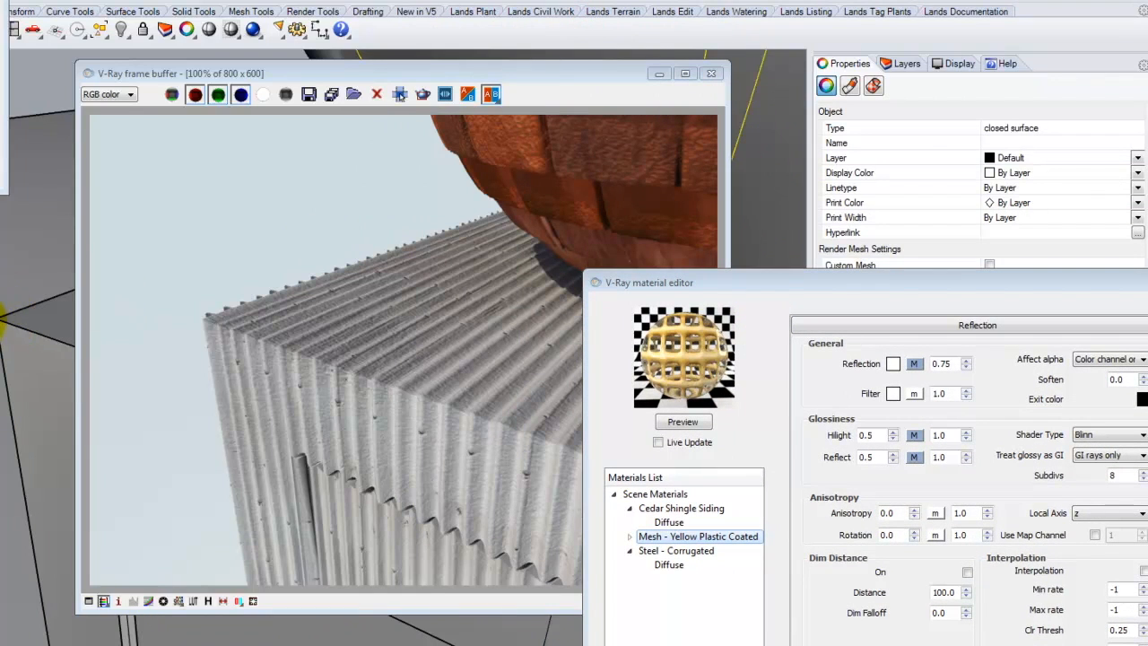
shift+click(25, 346)
right_click(687, 536)
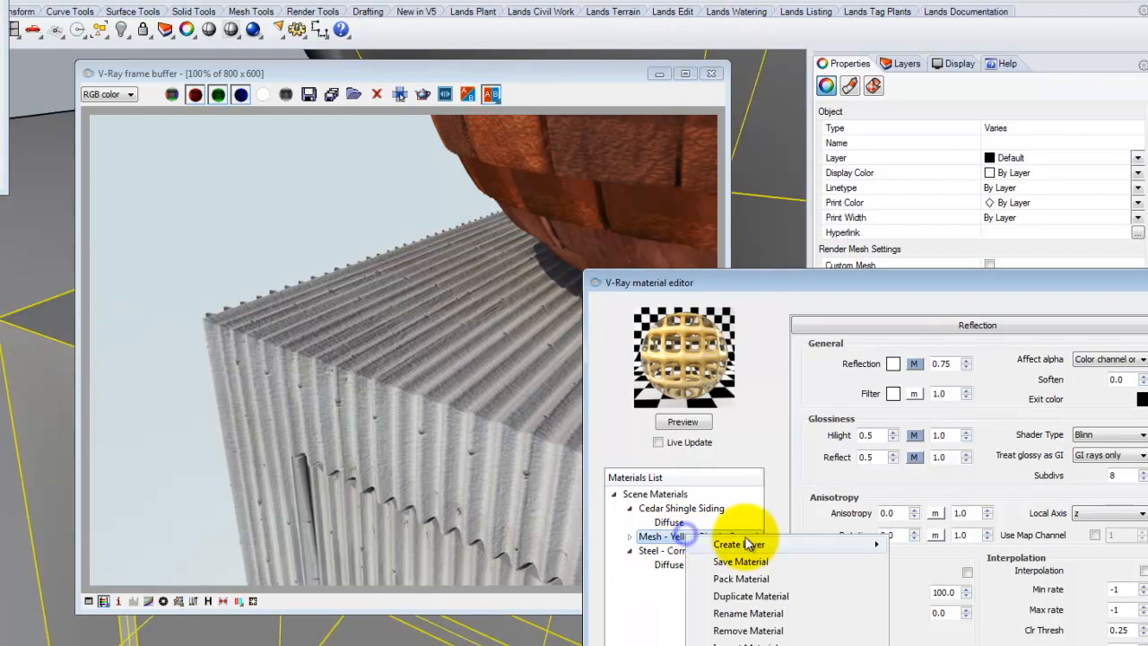
click(783, 645)
Open and preview the diffuse texture map of Mesh - Yellow Plastic Coated.
drag(995, 279, 556, 32)
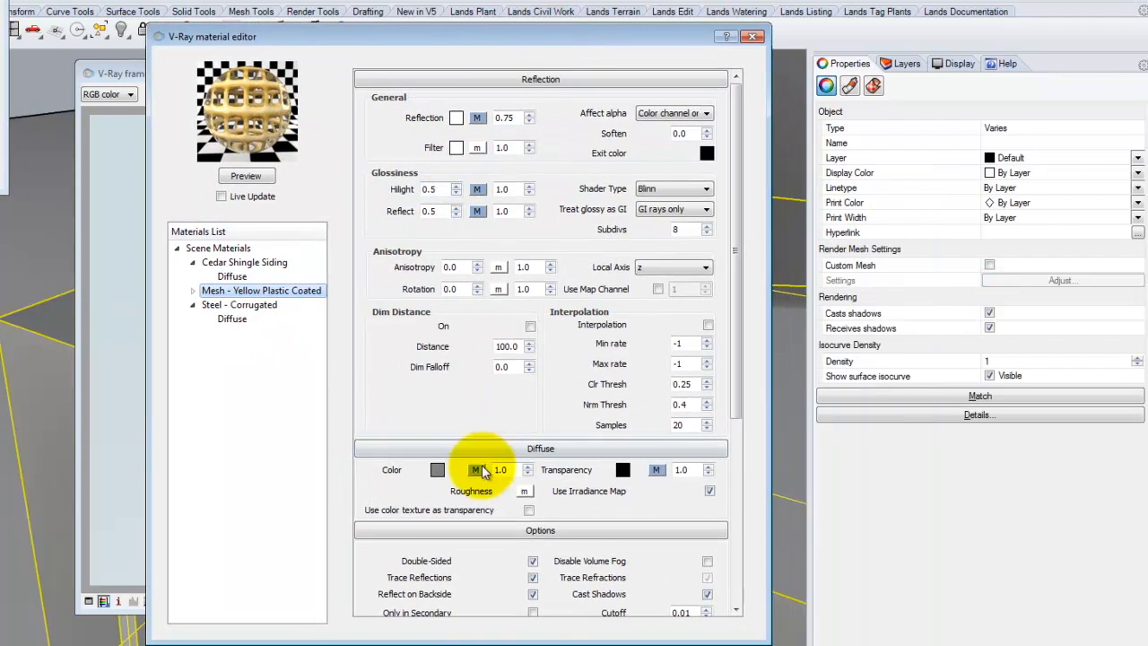
click(501, 76)
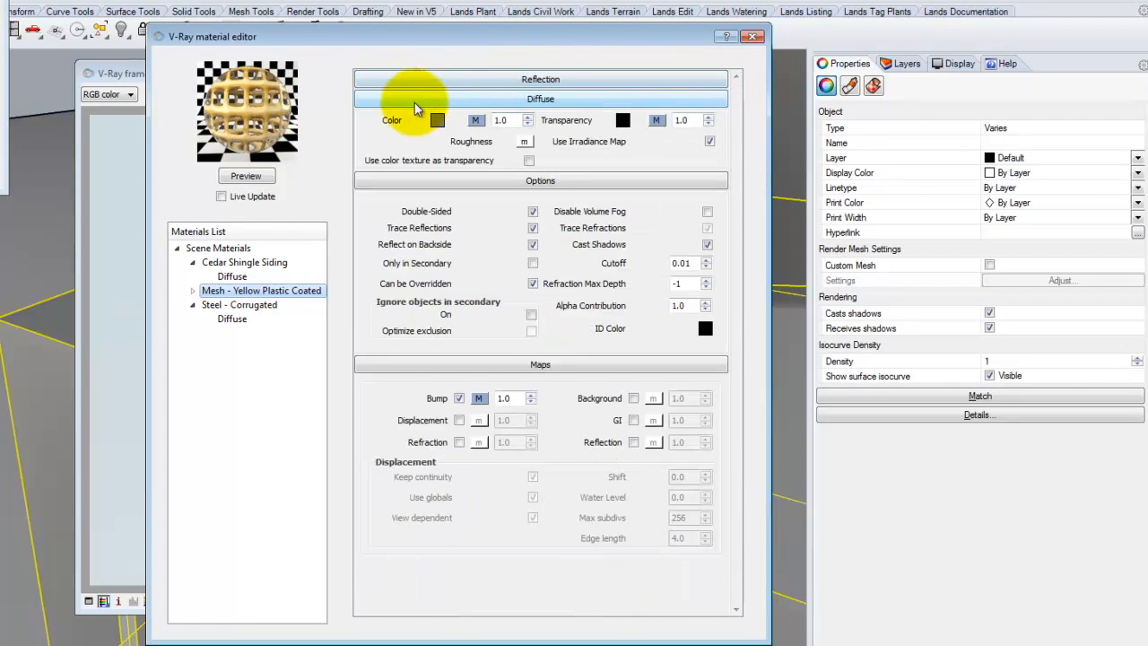
click(475, 123)
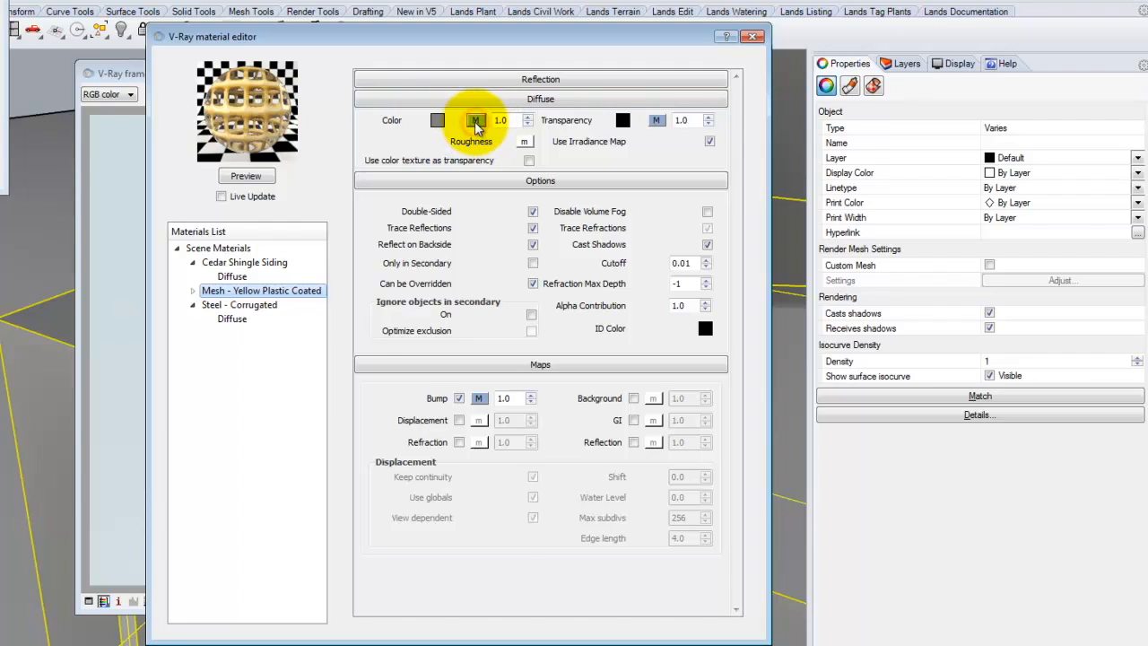
click(226, 371)
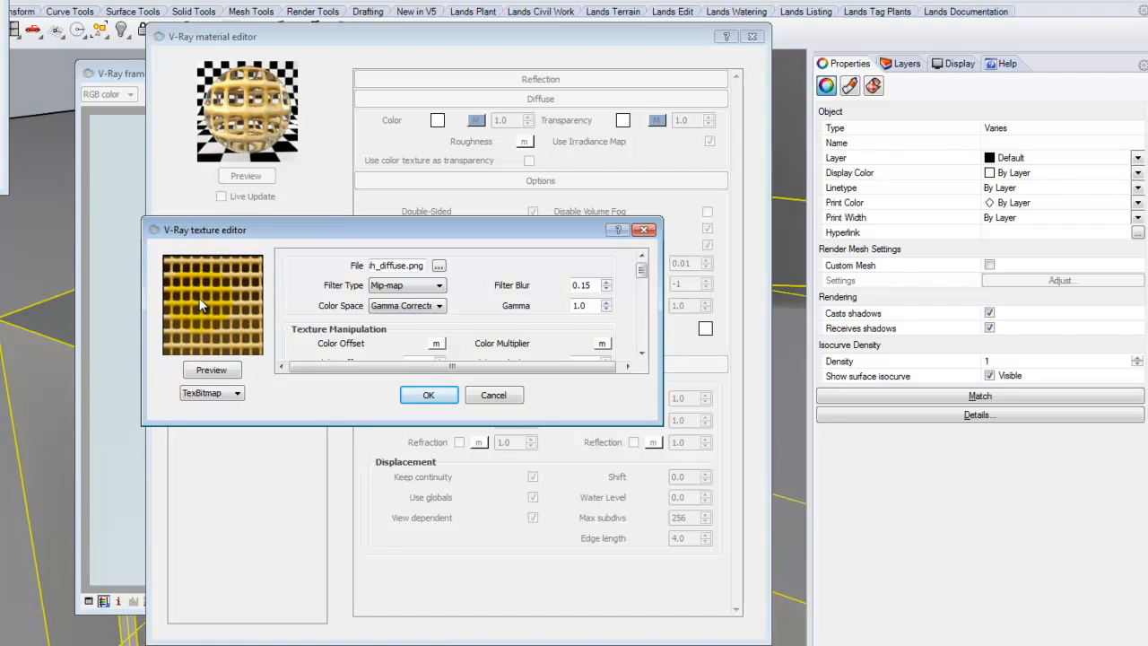
Close the diffuse map, then open and preview the transparency texture map of Mesh - Yellow Plastic Coated.
click(424, 396)
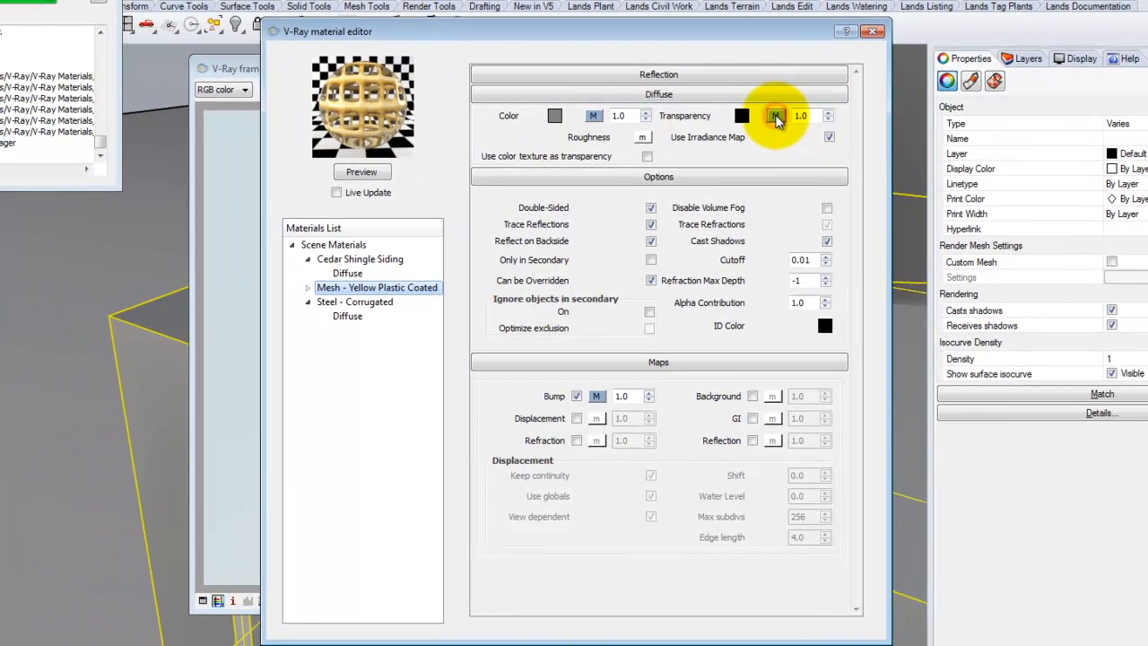
click(775, 118)
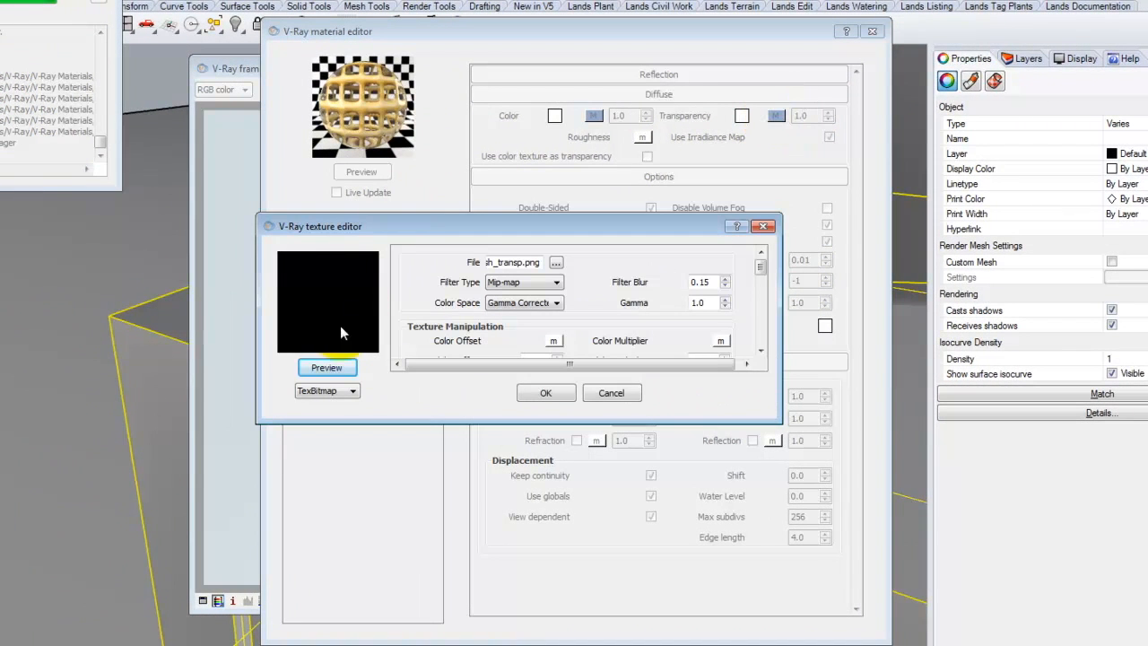
click(324, 369)
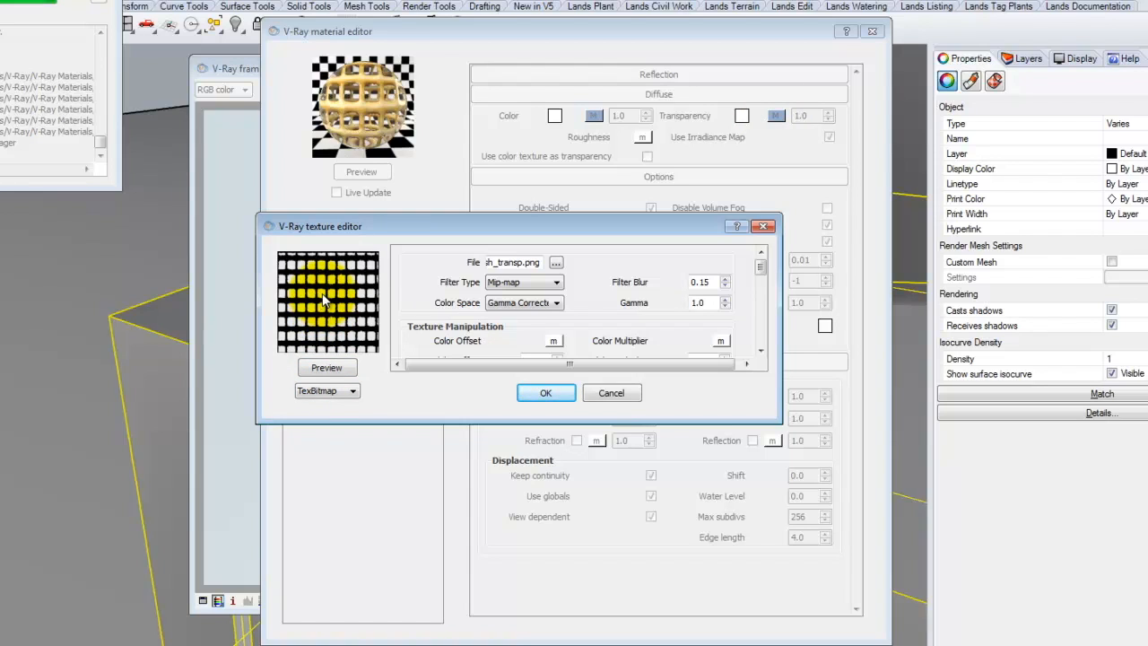
drag(332, 295, 358, 297)
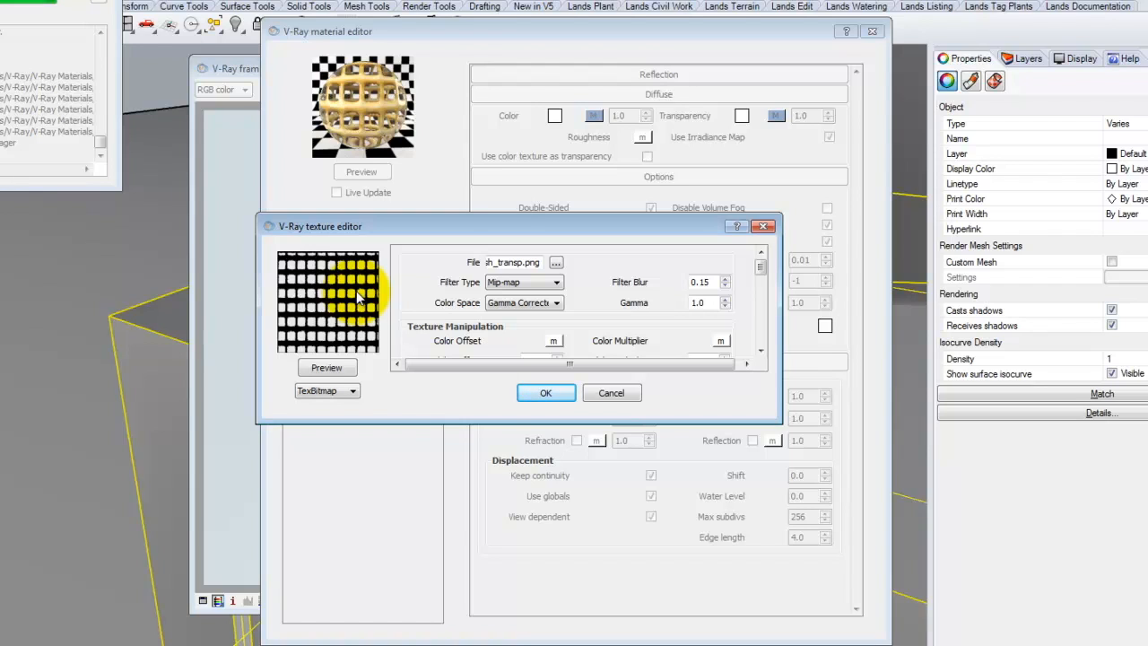
click(546, 393)
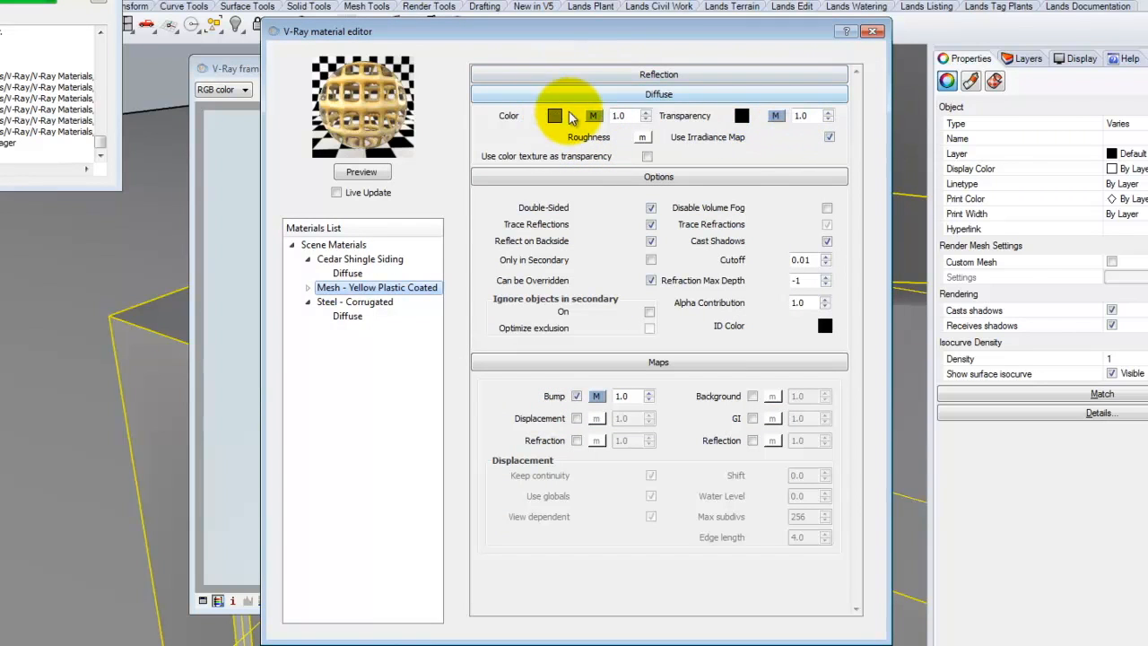
Open and preview the bump texture map of the mesh material.
click(597, 396)
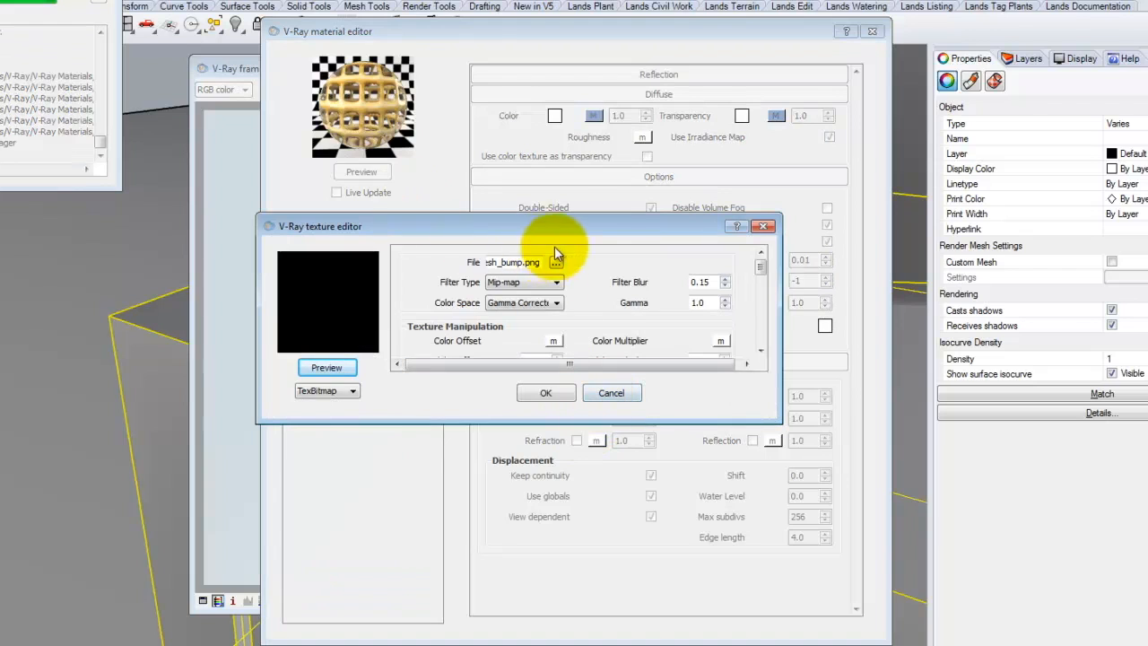
click(341, 369)
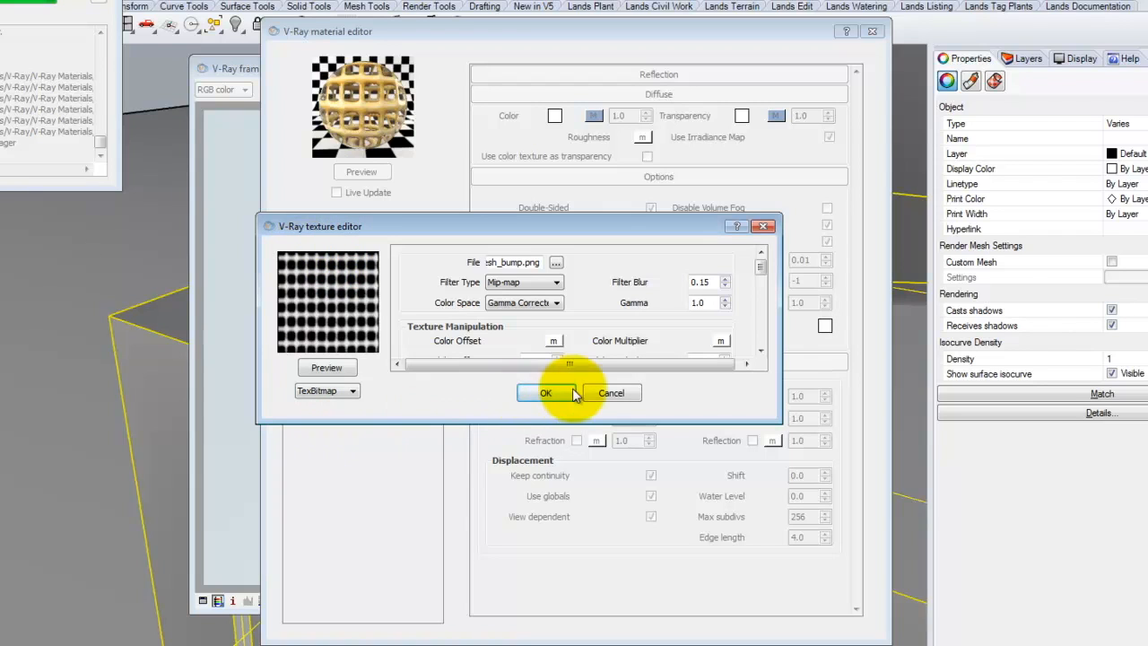
click(544, 391)
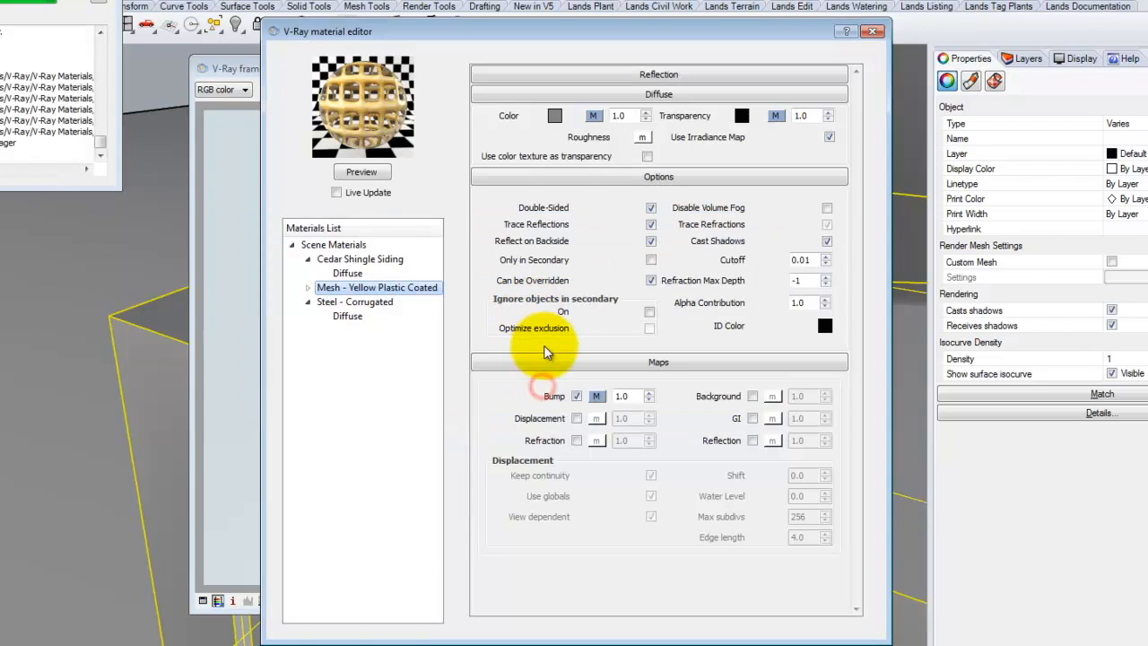
Disable the bump map and set the transparency texture type to None.
click(577, 396)
click(775, 116)
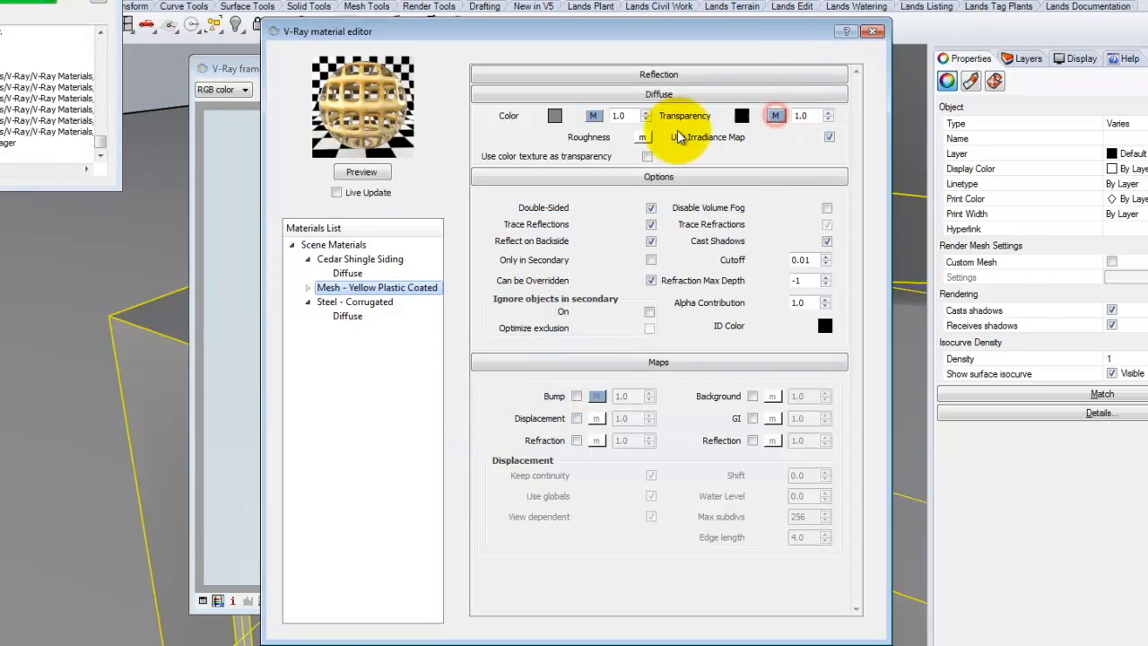
click(349, 392)
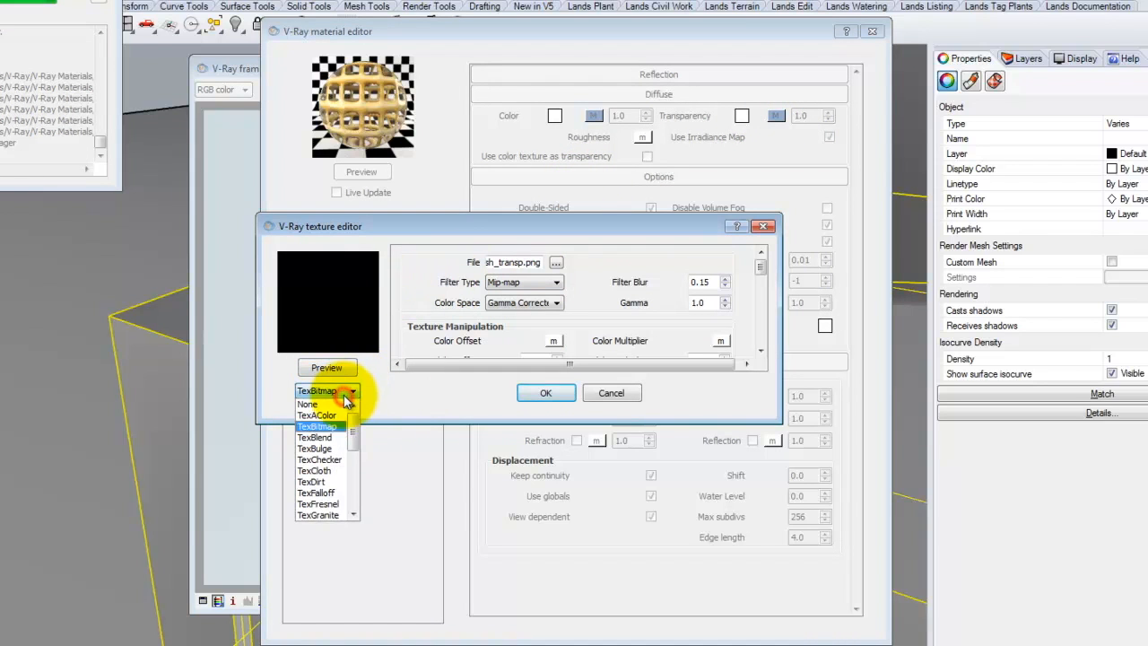
click(307, 404)
click(545, 393)
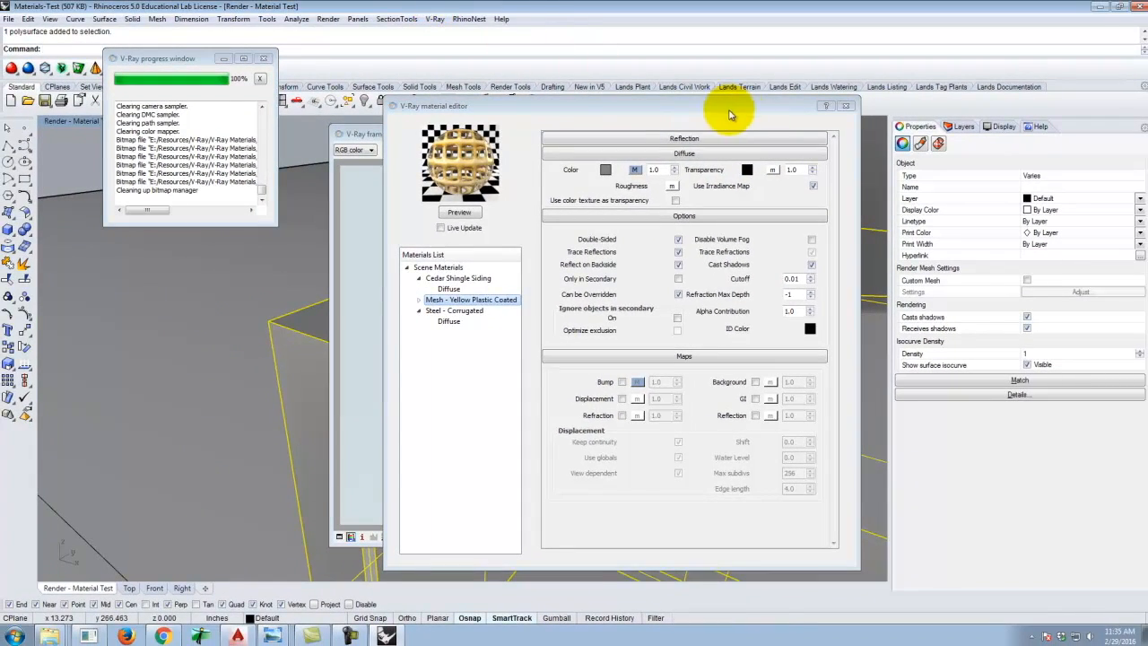
Render the scene to check the mesh material without bump and transparency maps.
drag(731, 115, 798, 118)
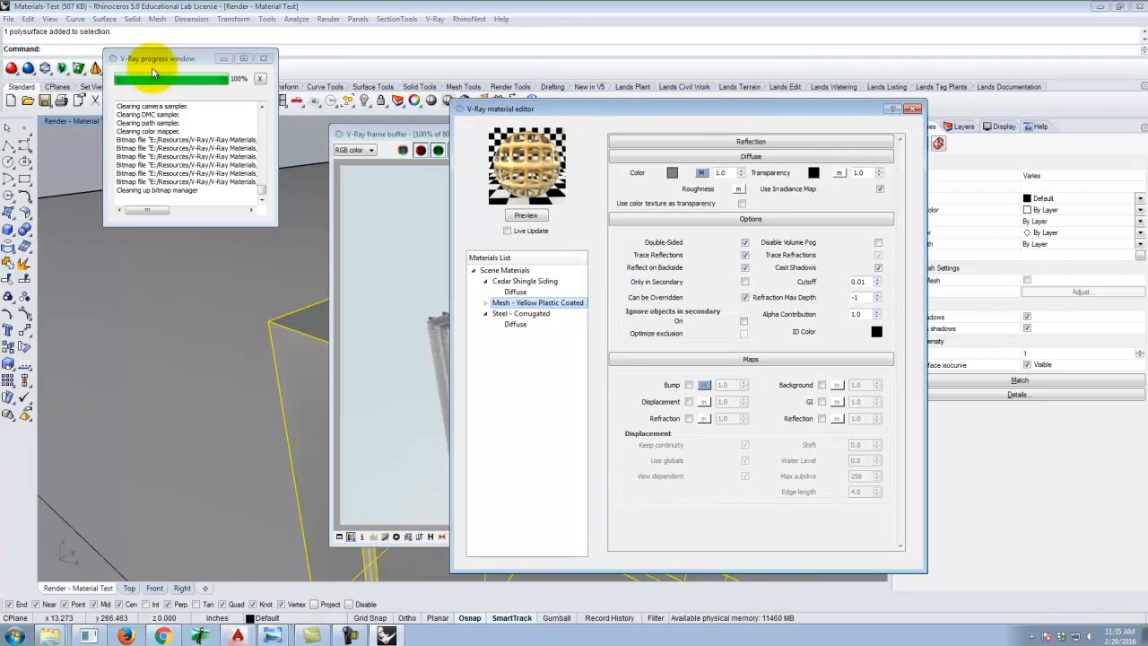
click(262, 57)
drag(506, 107, 513, 125)
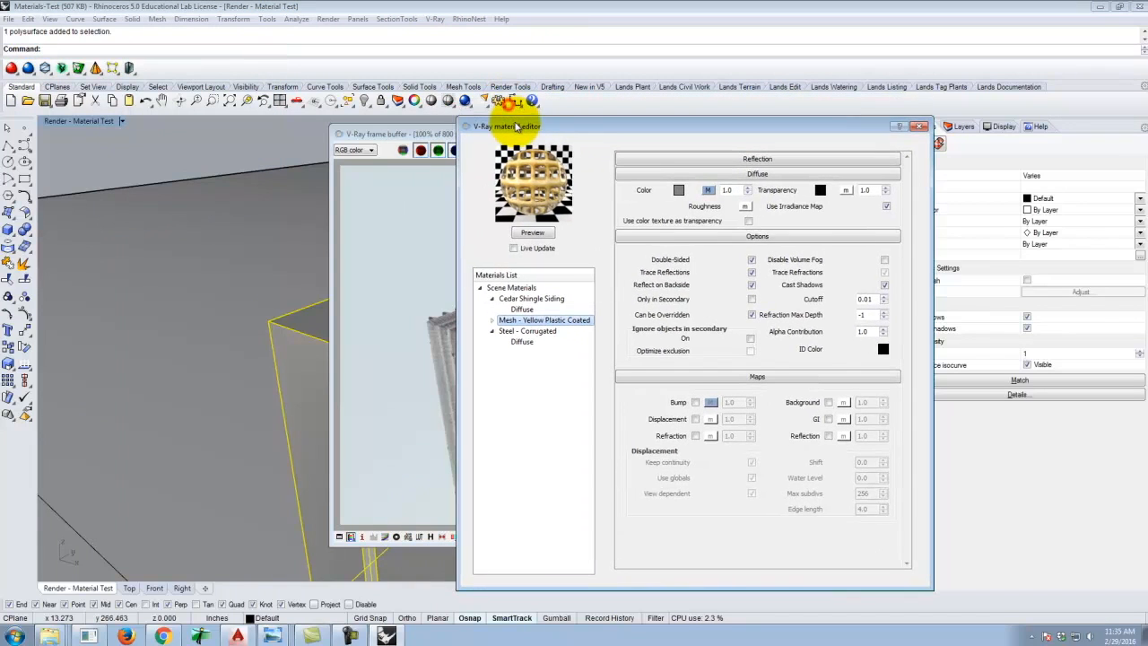
click(466, 101)
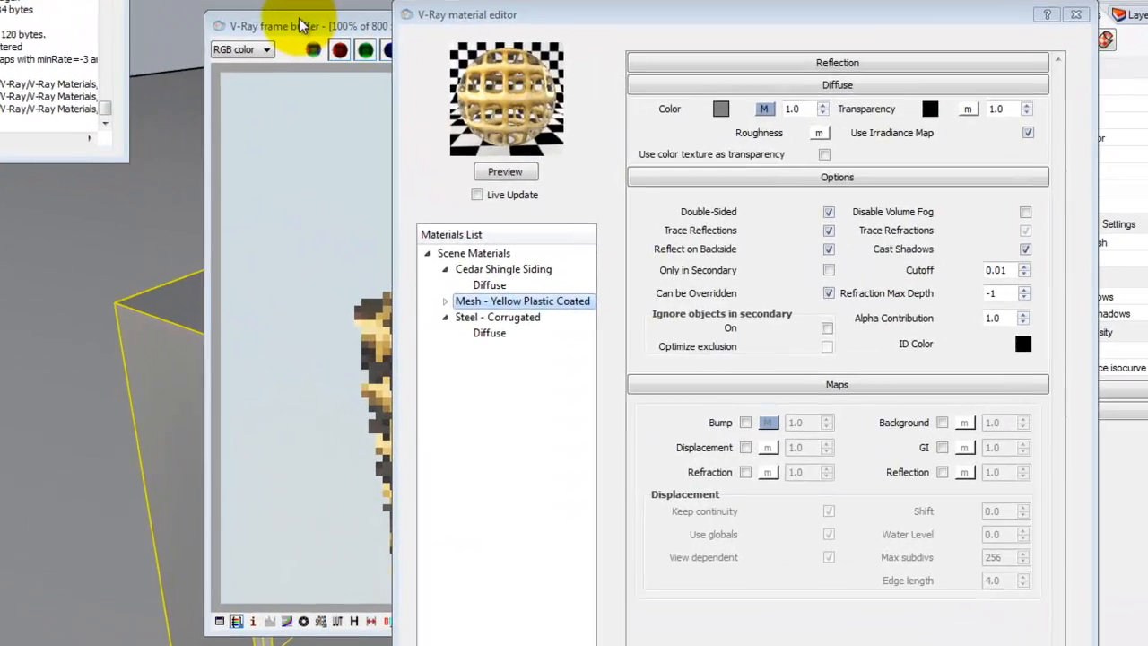
click(377, 111)
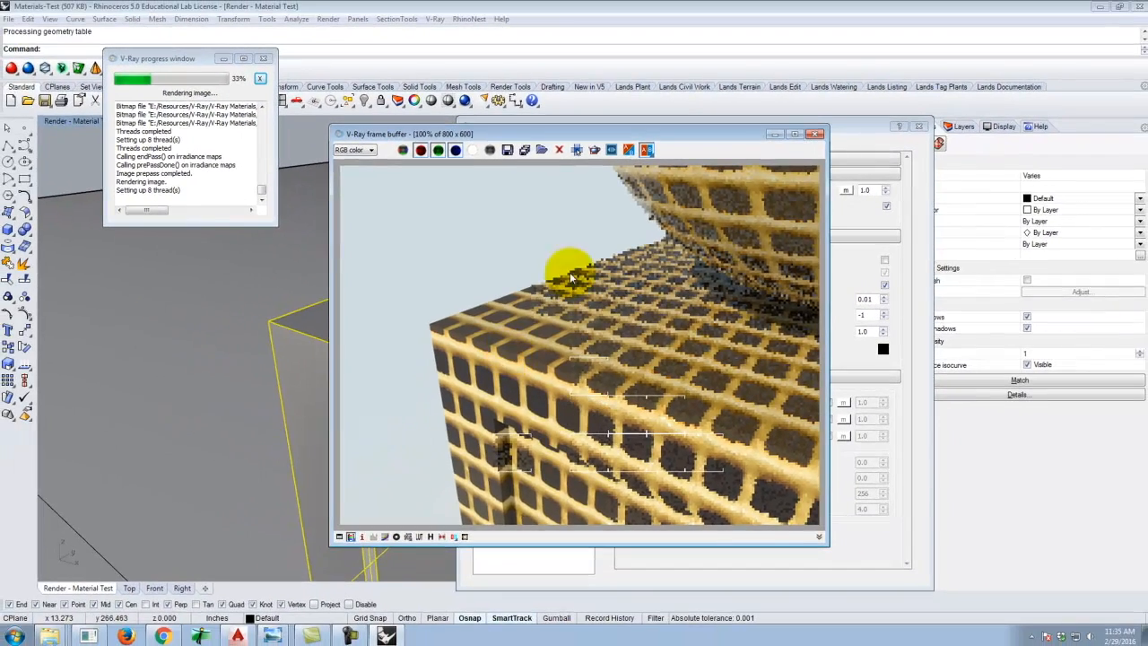
Reassign a bitmap transparency map to the mesh material using the yellow_mesh_transp image.
click(868, 131)
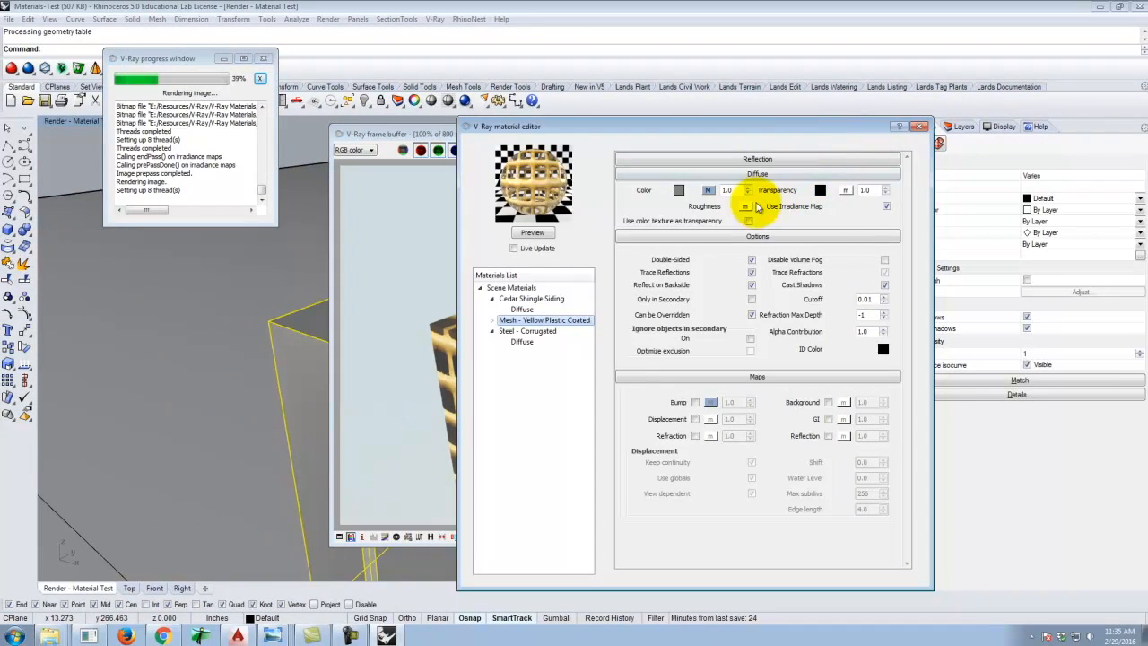
click(844, 190)
click(432, 378)
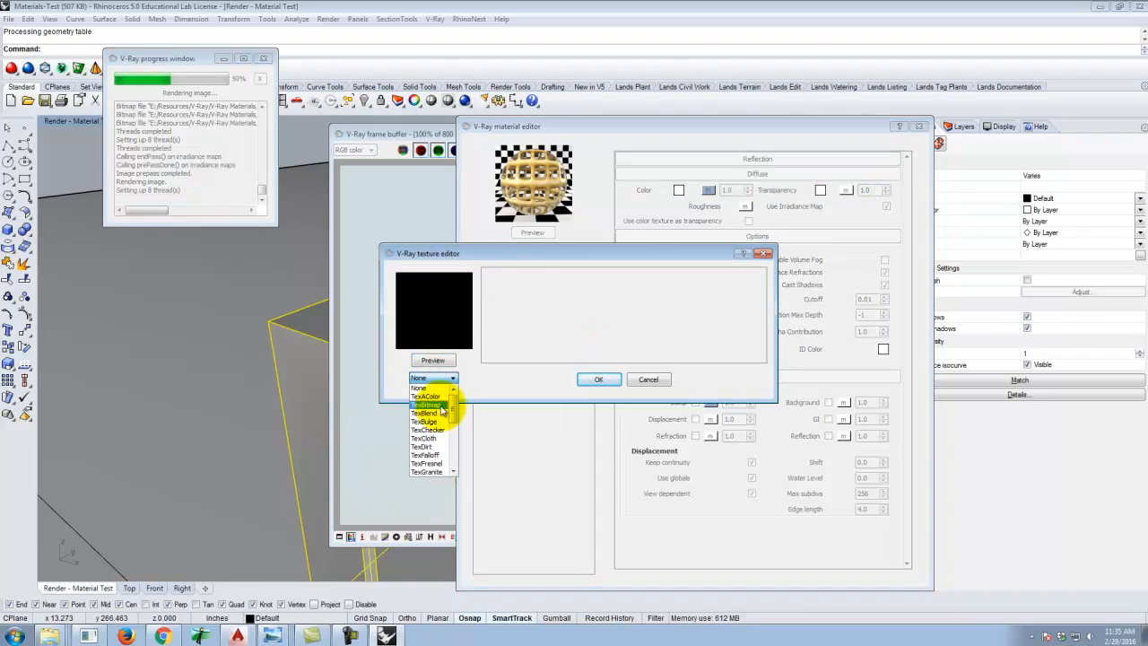
click(440, 405)
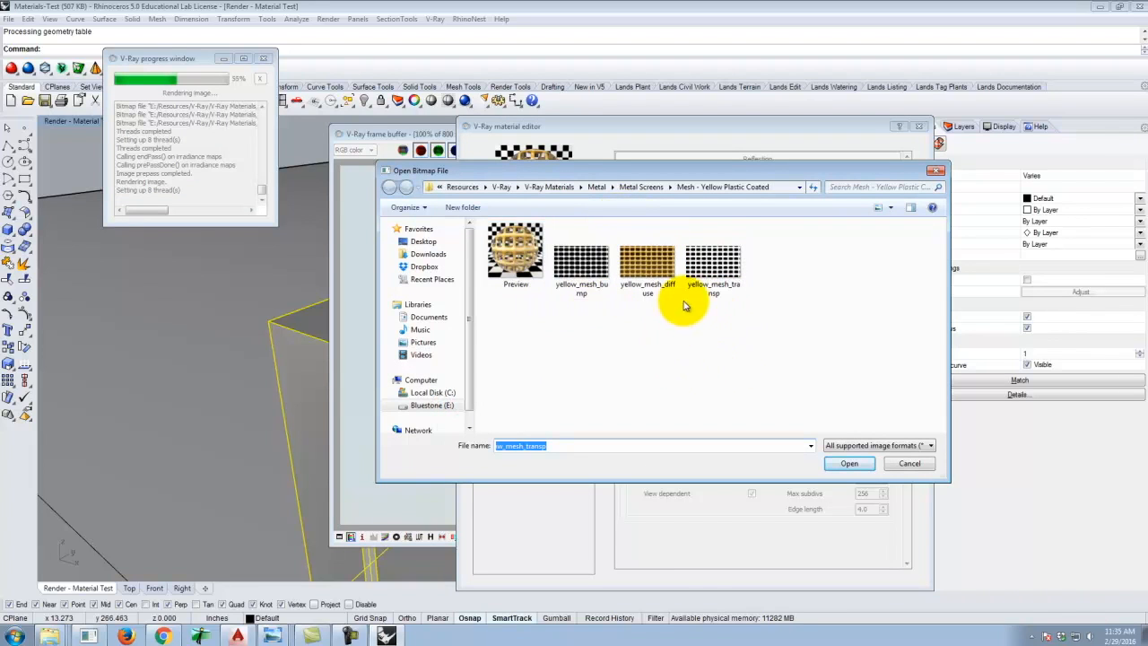
click(715, 258)
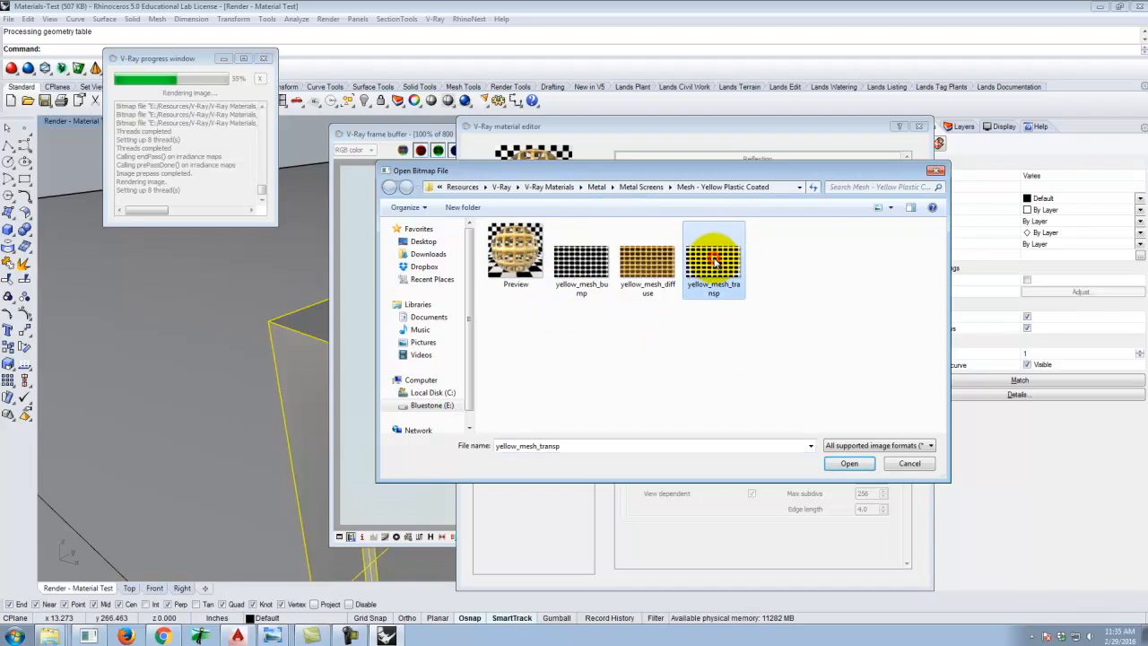
click(850, 463)
click(599, 385)
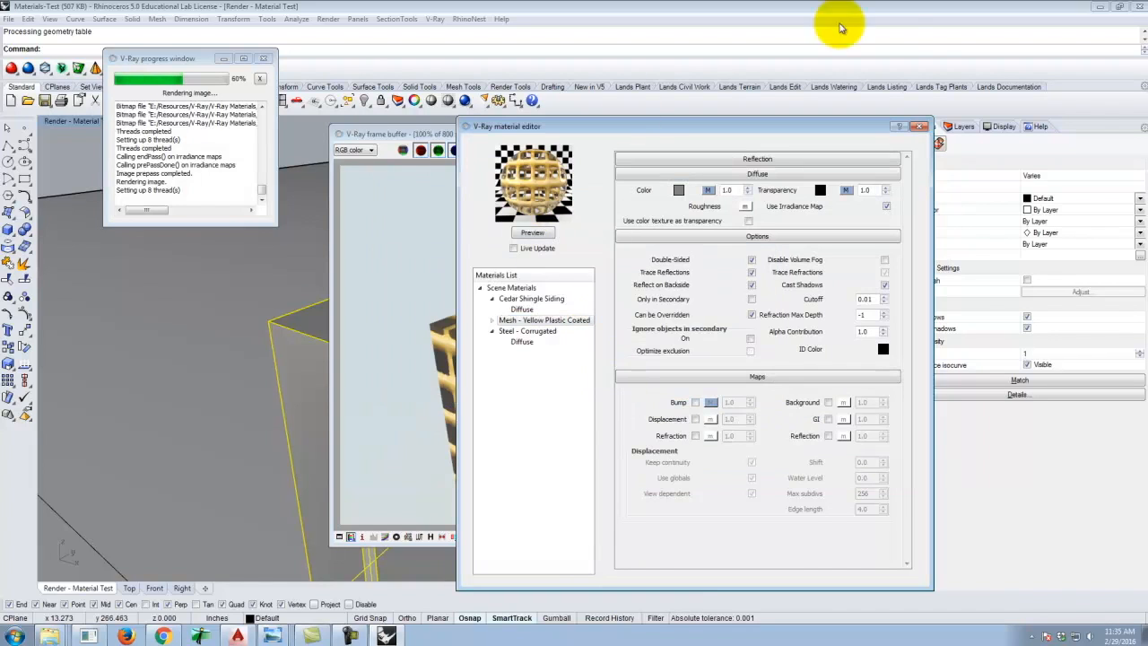
Close the material editor and render the scene with the transparency map restored.
click(917, 127)
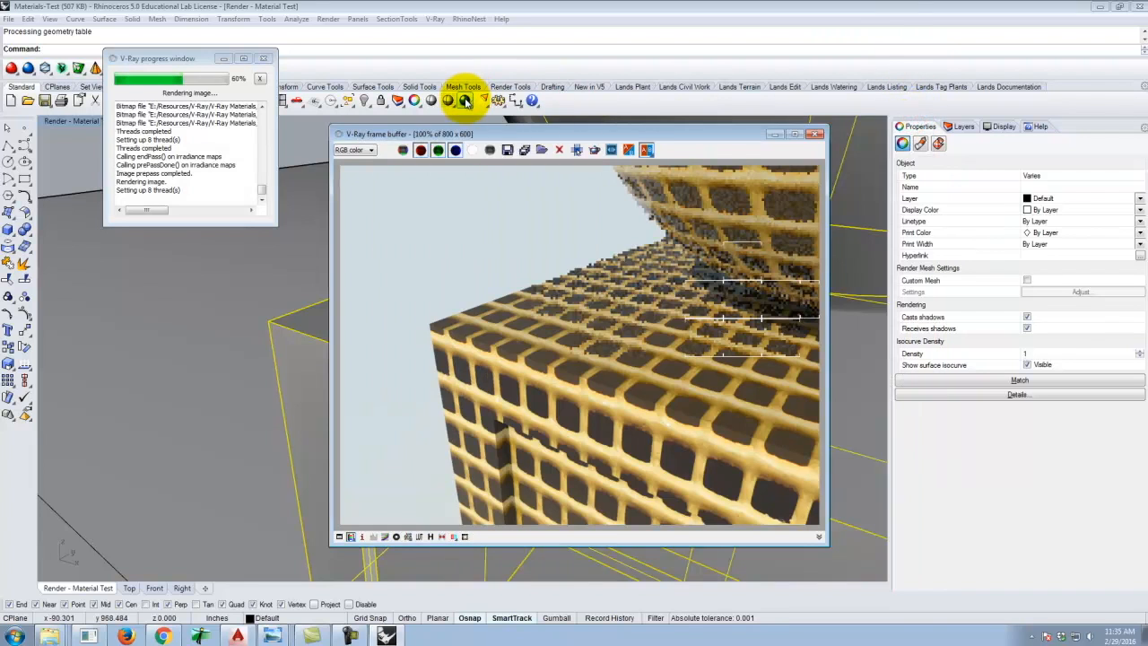
click(464, 101)
click(648, 356)
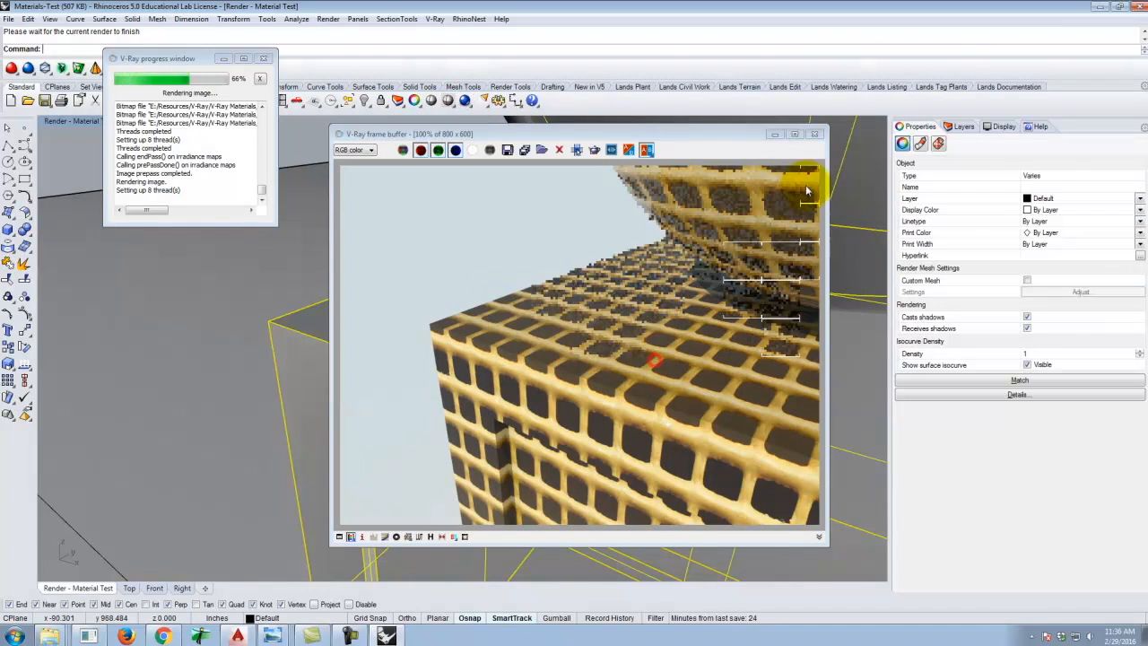
click(813, 134)
click(459, 102)
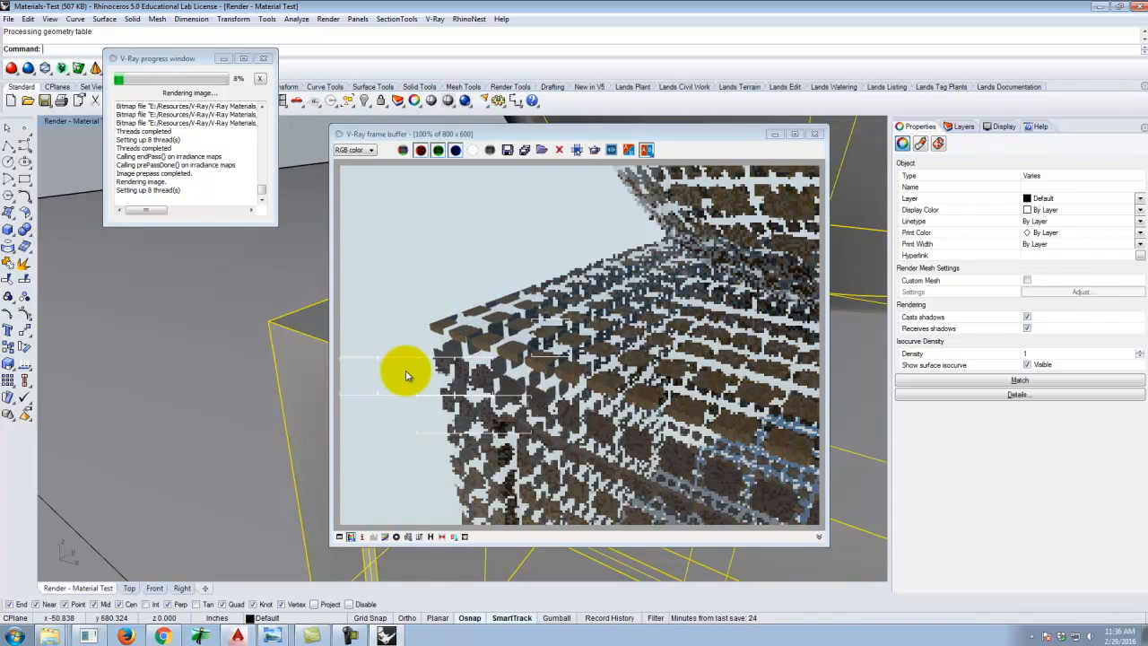
click(817, 136)
Invert the mesh material's transparency texture map, then close the material editor and render again.
click(435, 19)
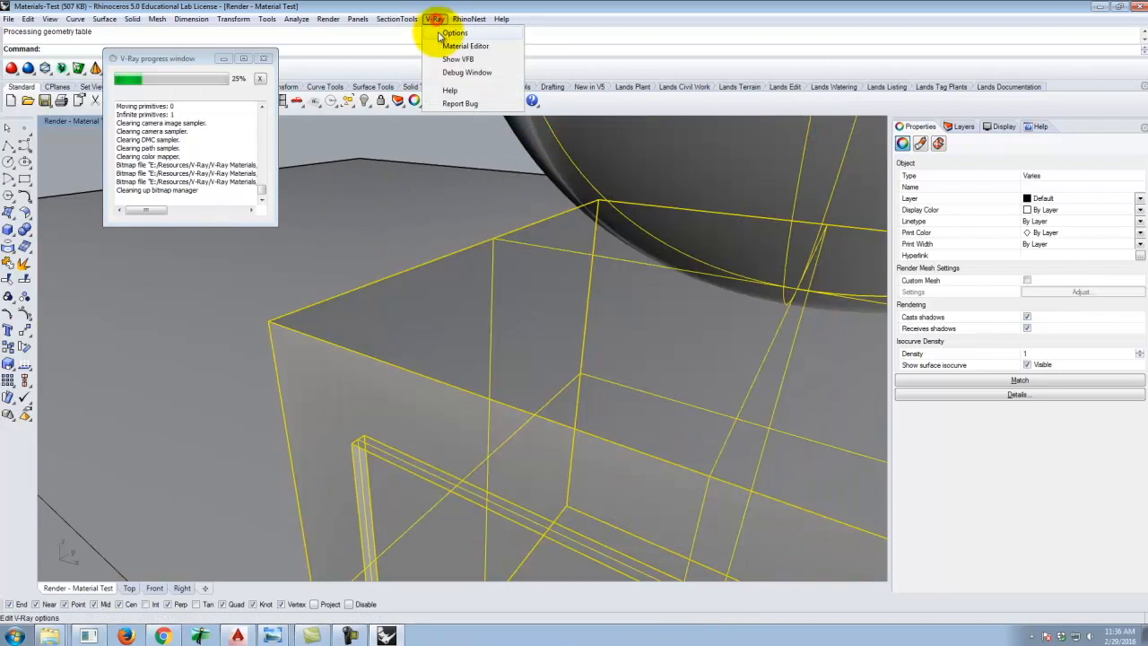
click(446, 45)
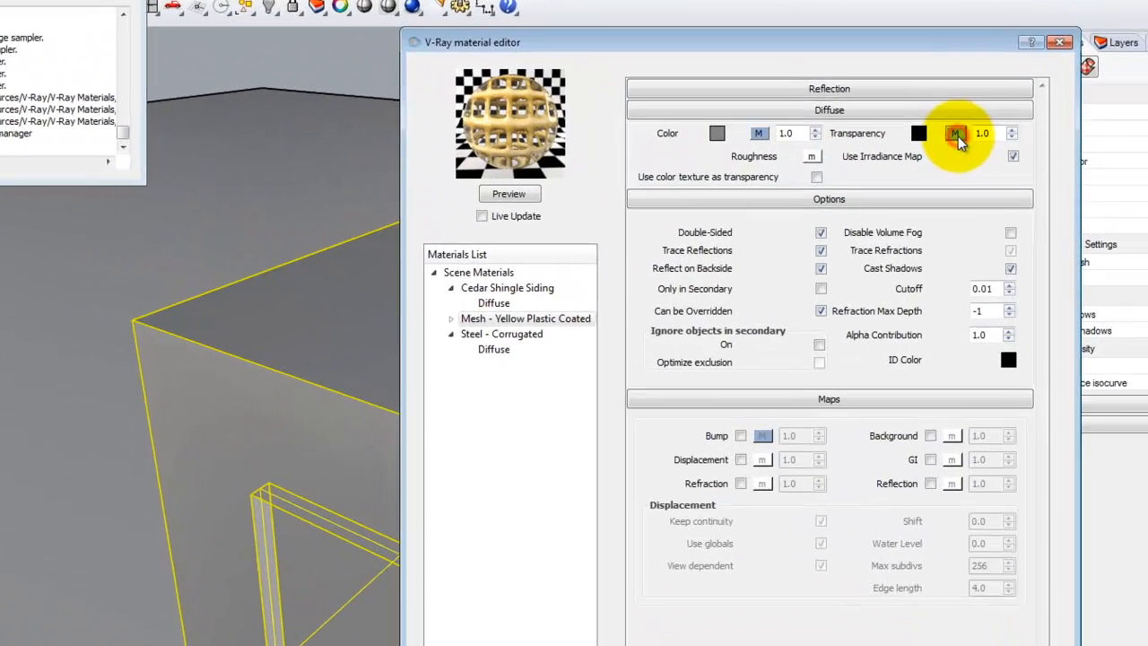
click(855, 185)
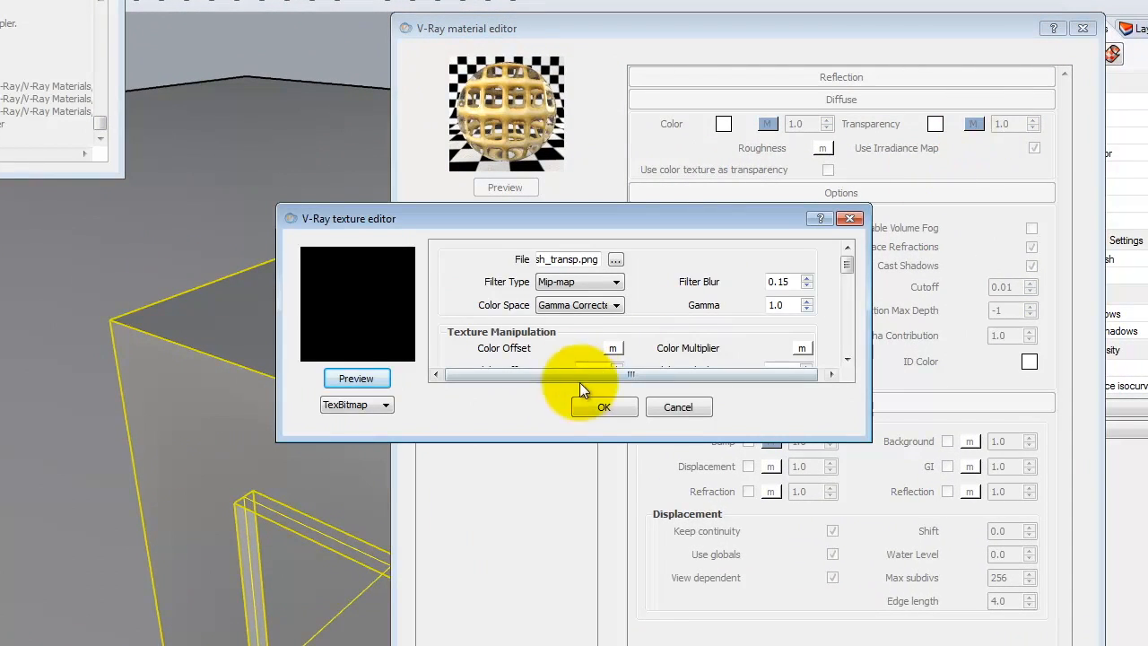
mouse_move(850, 262)
mouse_down()
mouse_move(855, 288)
mouse_move(860, 277)
mouse_up()
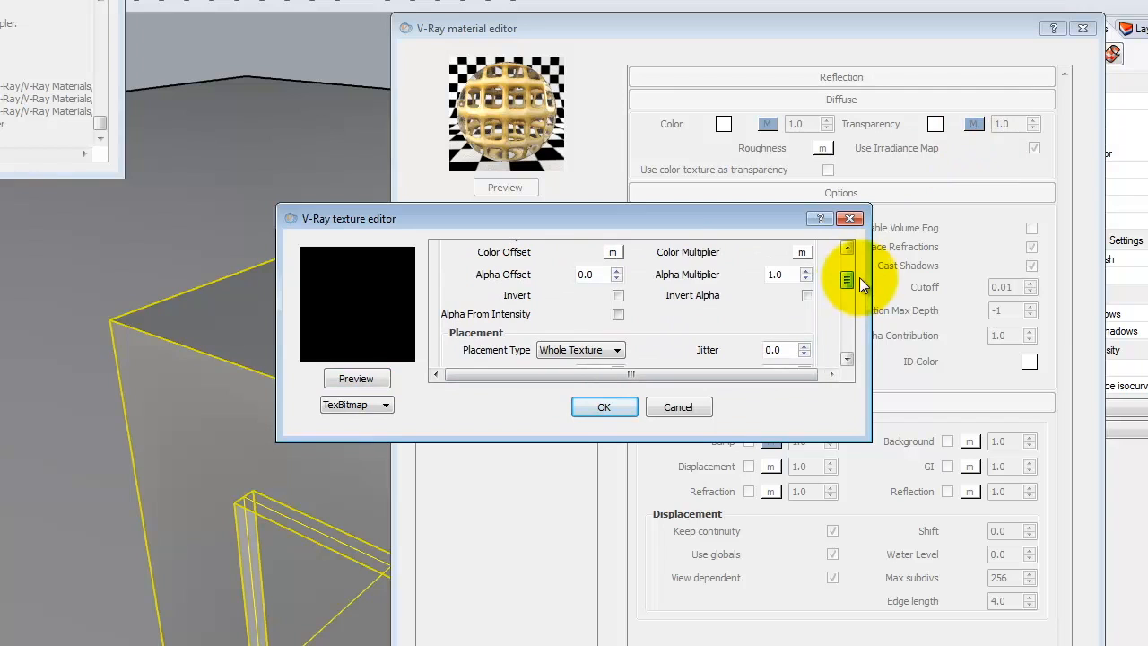
click(619, 296)
mouse_move(850, 280)
mouse_down()
mouse_move(853, 226)
mouse_move(857, 285)
mouse_up()
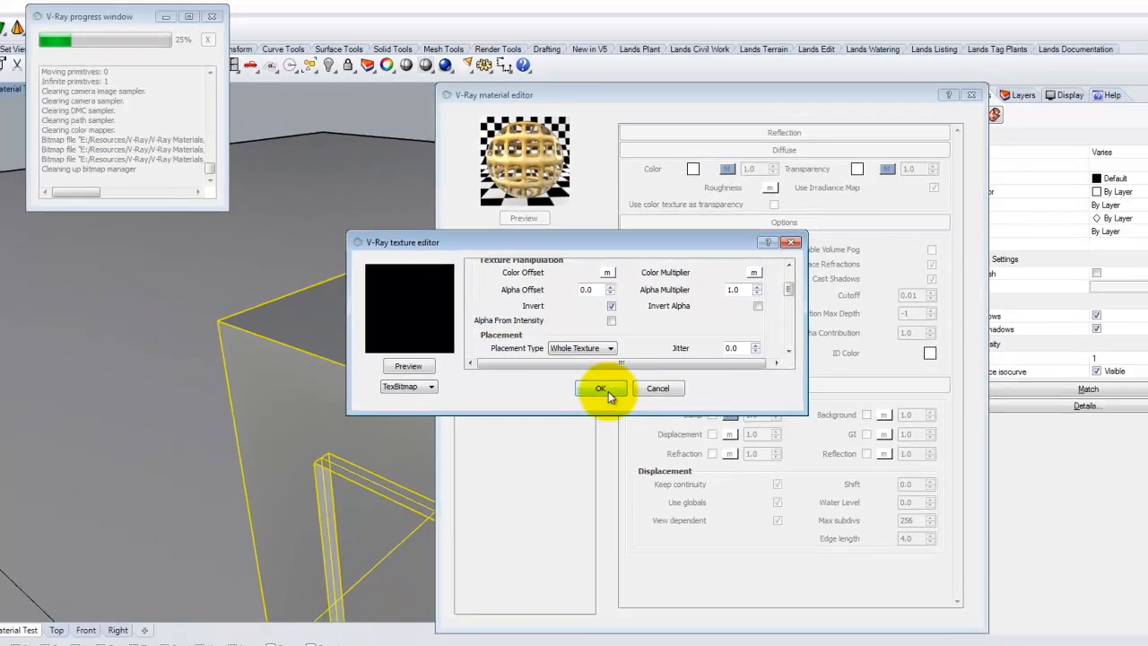
click(604, 406)
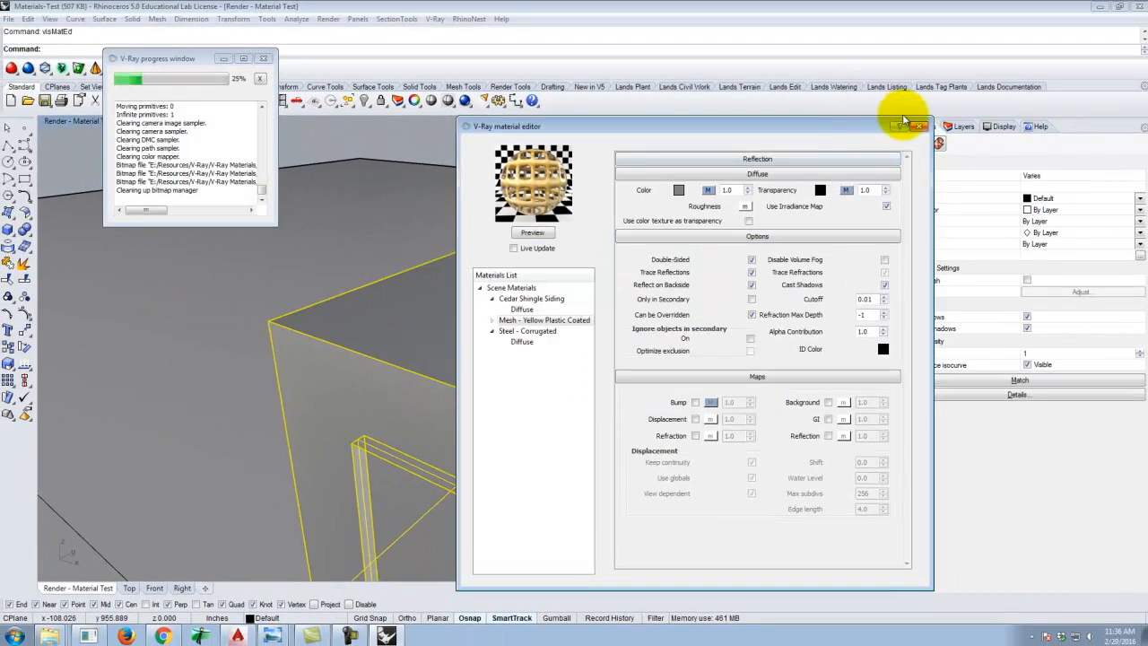
click(924, 127)
click(463, 100)
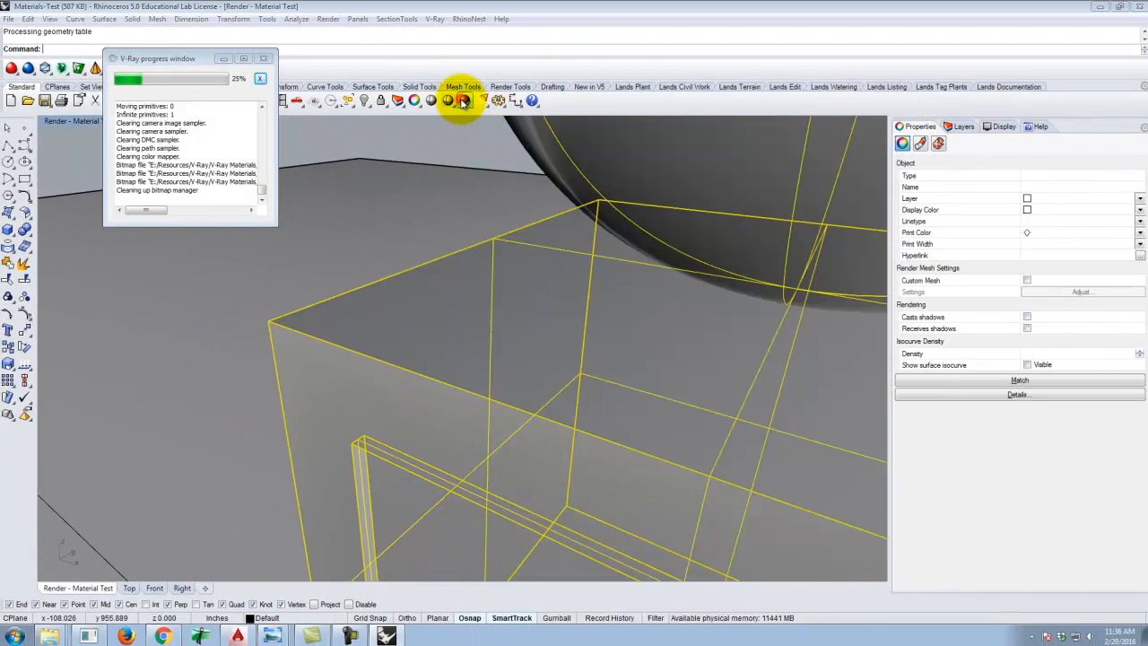
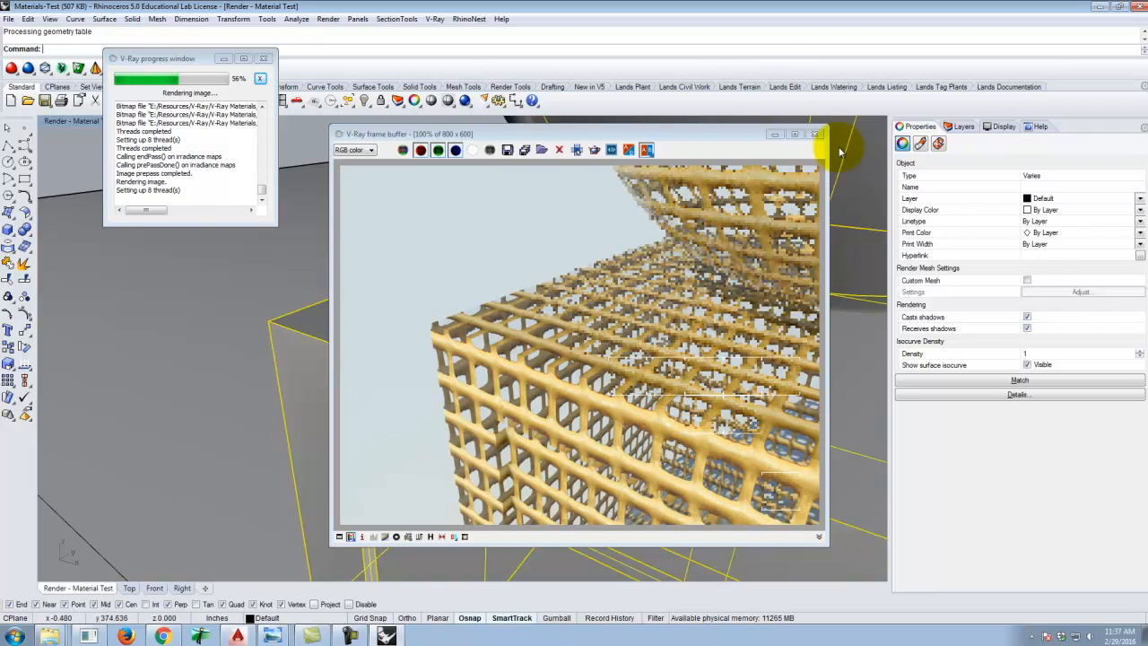
Close the render window, reopen the V-Ray material editor to preview the mesh material, and close the editor.
click(815, 135)
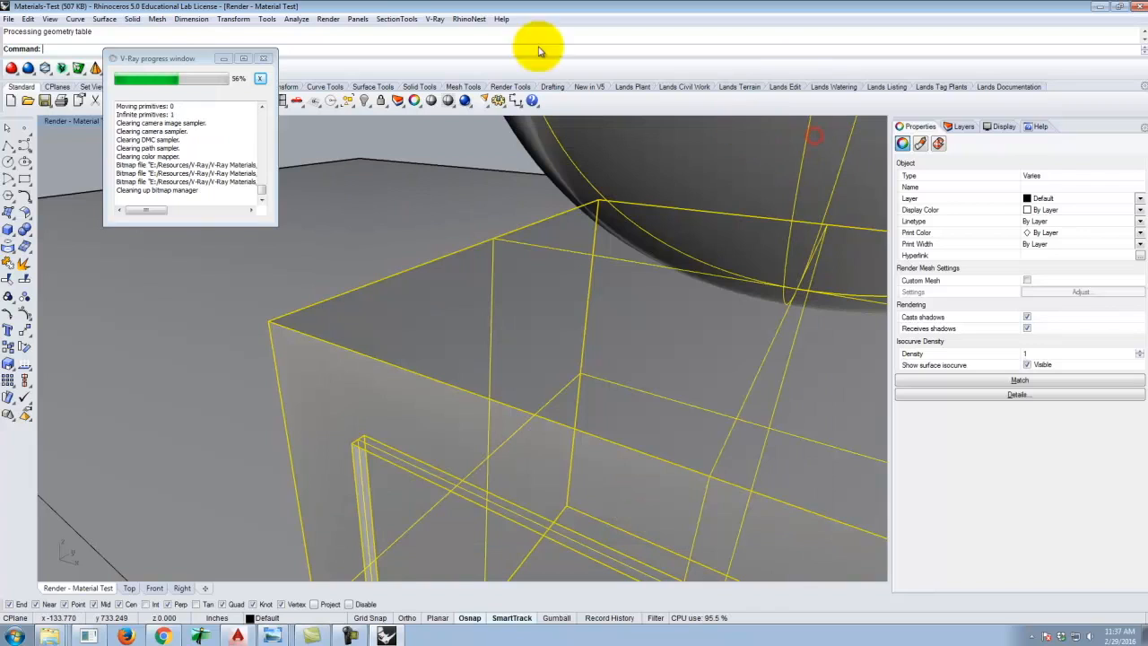
click(433, 19)
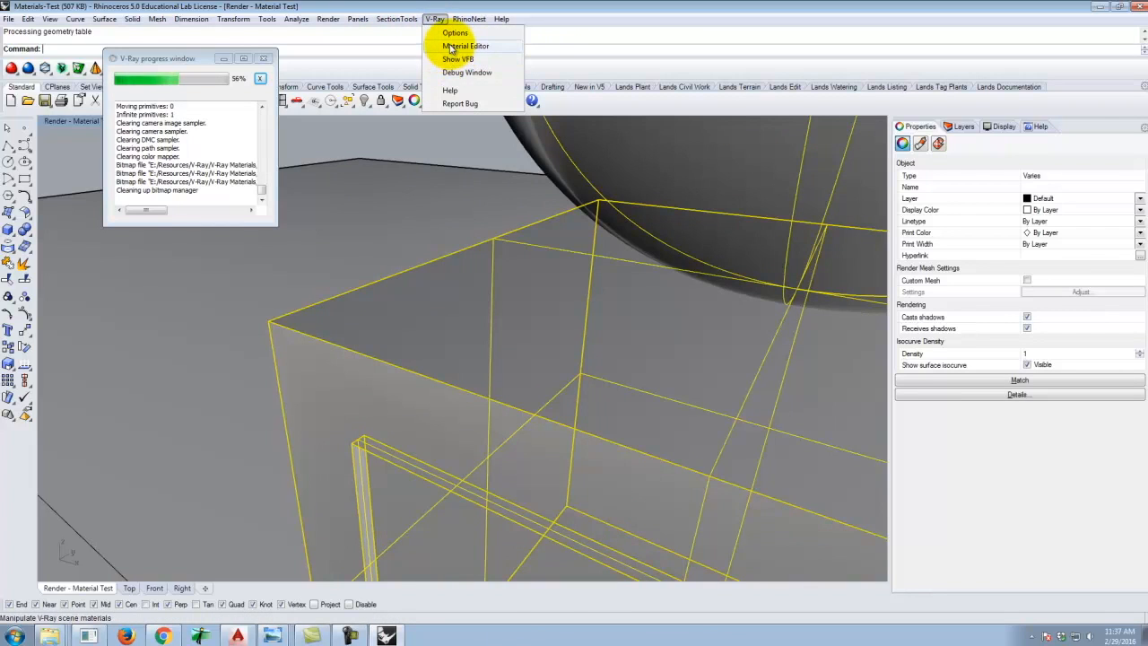
click(452, 48)
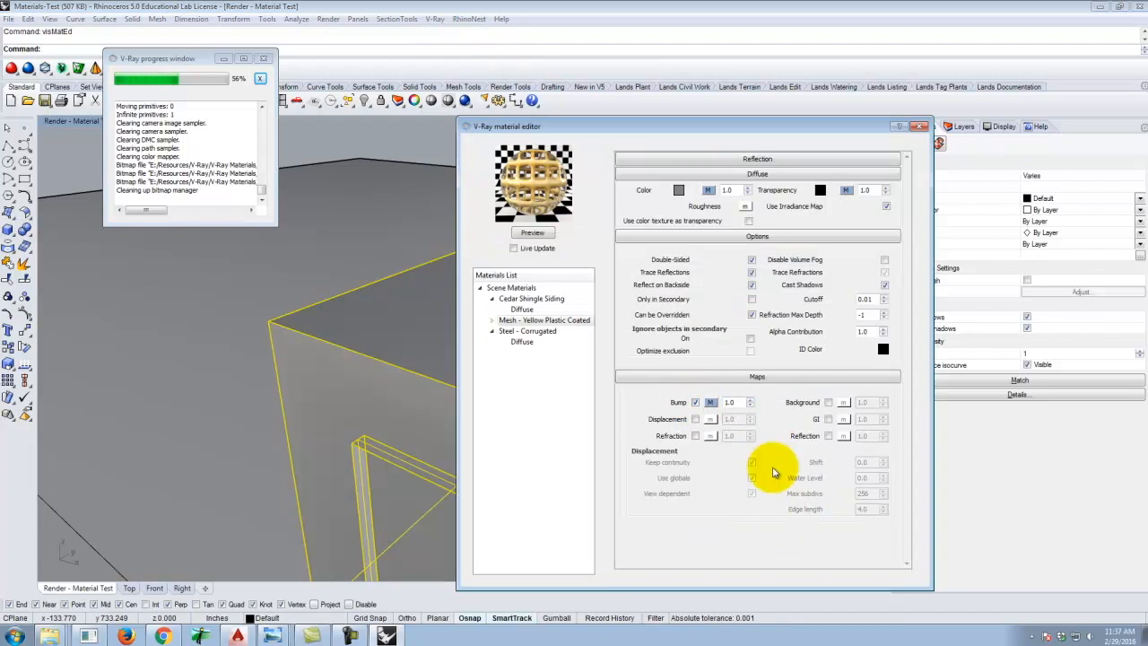
click(534, 233)
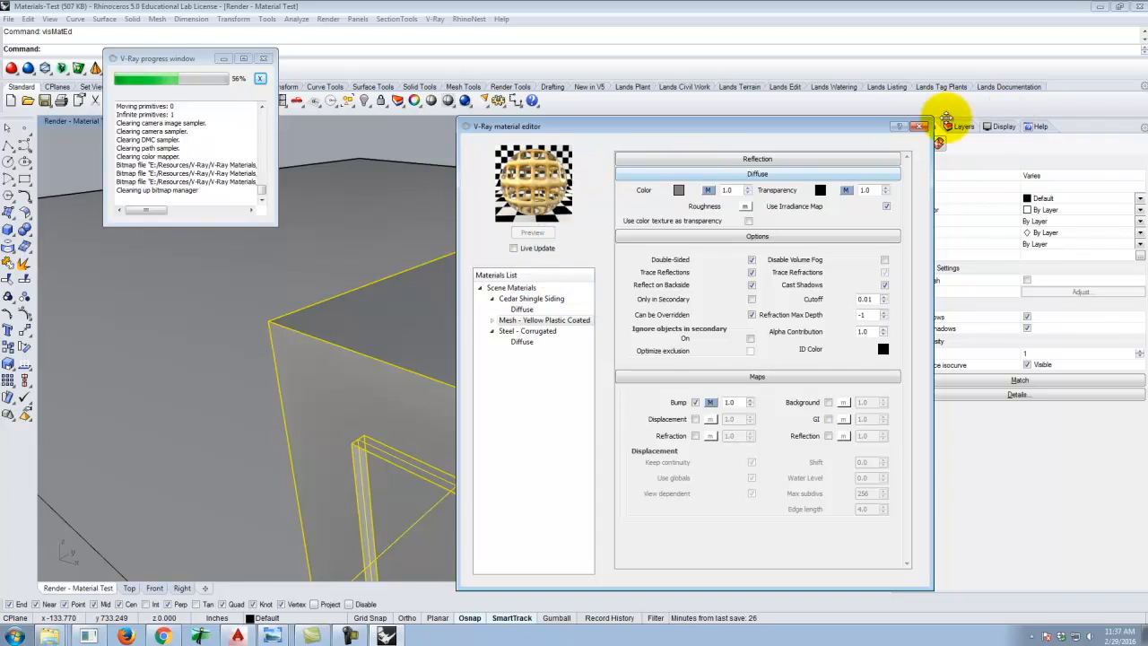
click(919, 126)
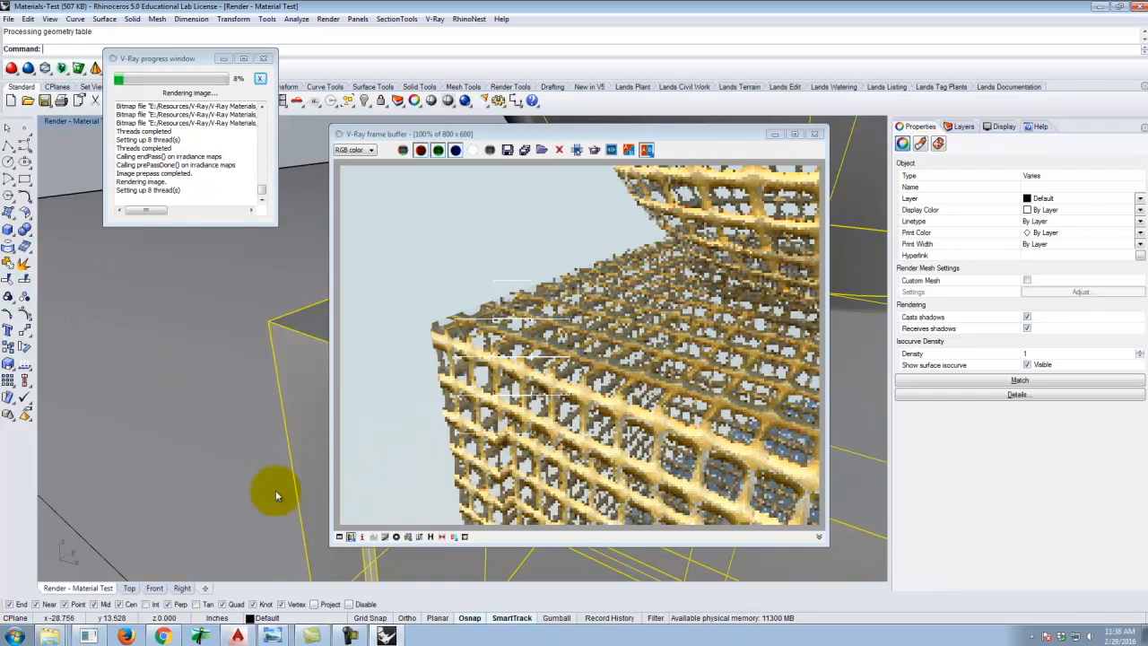
Switch to the browser and look through the recent materials on the vraymaterials.co.uk site.
click(161, 635)
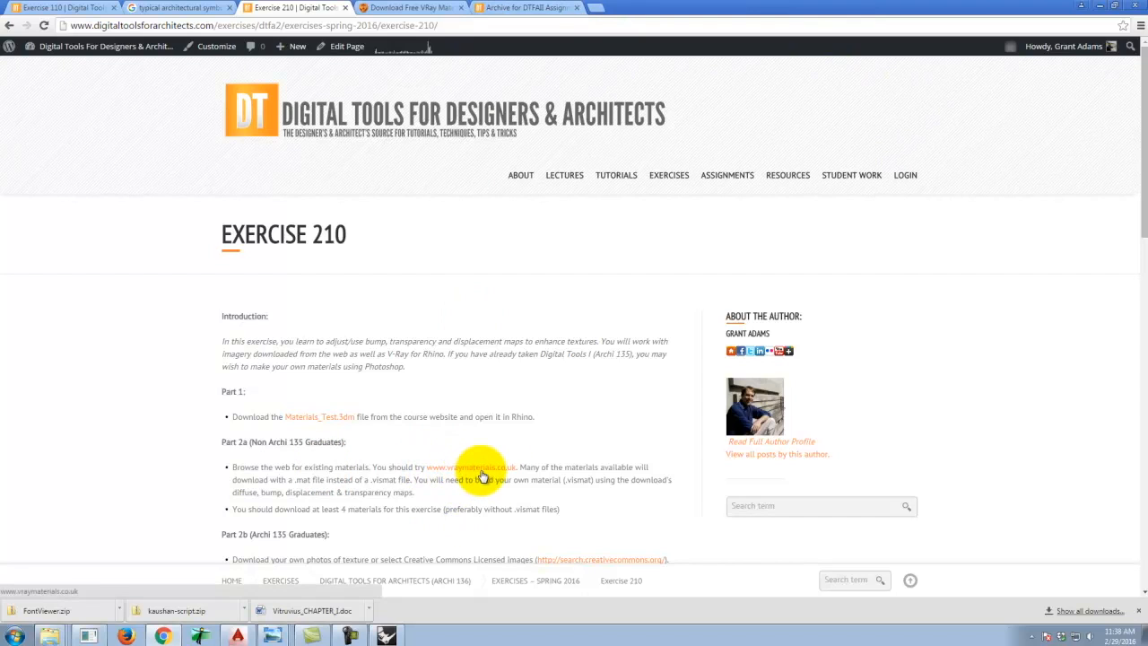
click(388, 7)
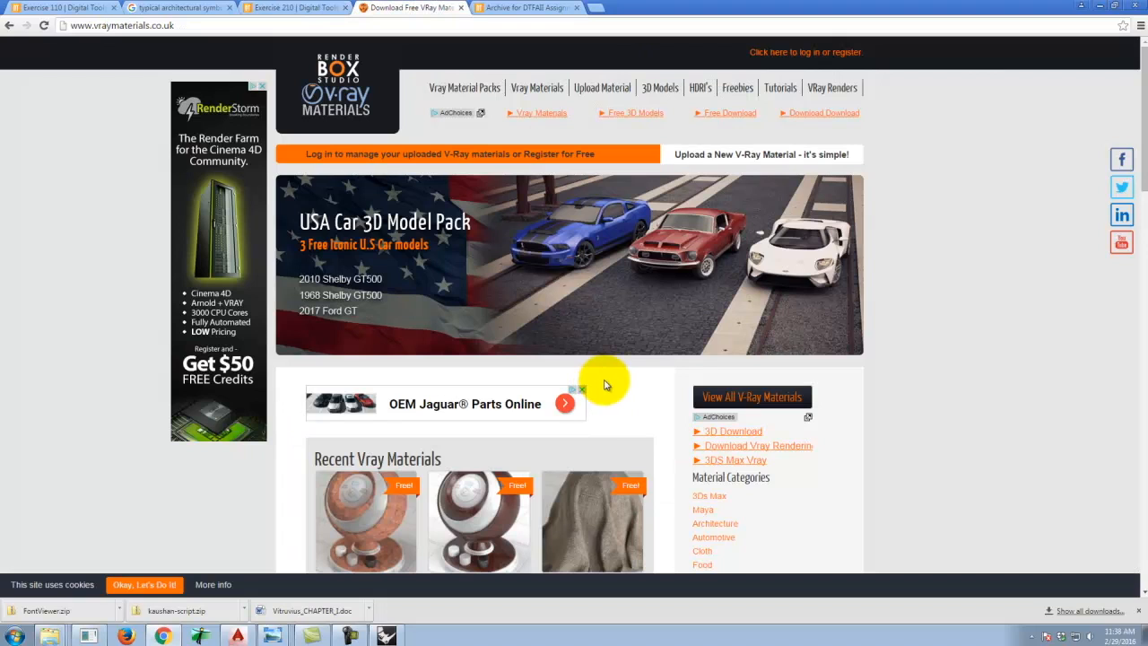
scroll(633, 352, down, 3)
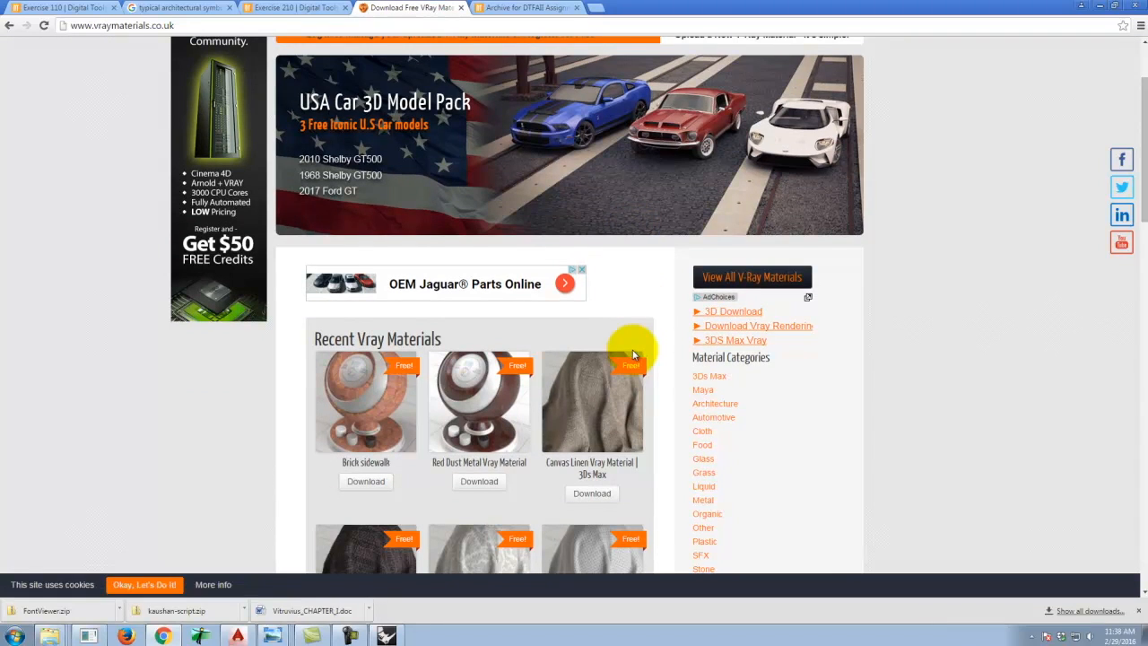
scroll(871, 341, down, 6)
scroll(867, 350, down, 3)
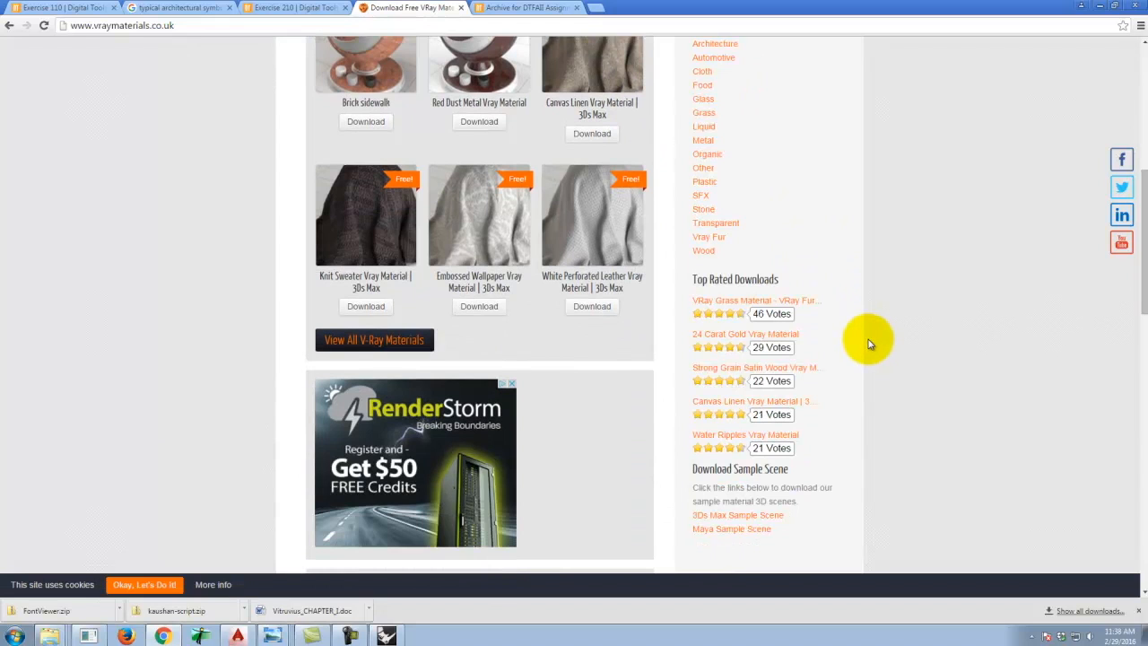
scroll(618, 310, up, 6)
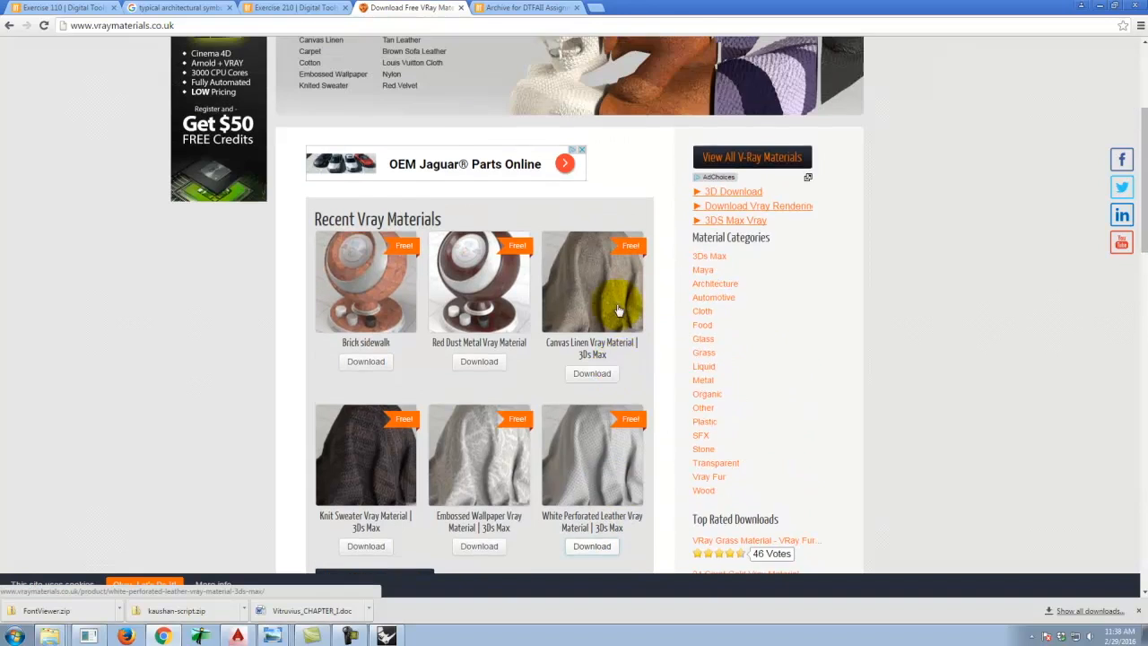
scroll(474, 185, up, 6)
scroll(615, 285, down, 4)
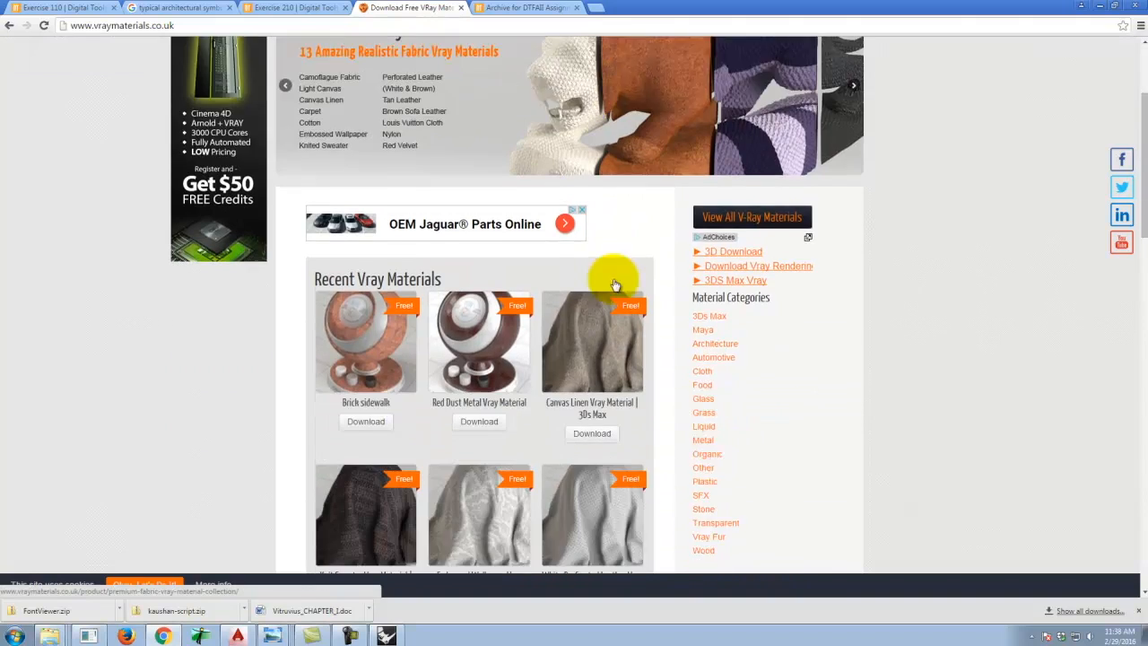
scroll(615, 285, down, 3)
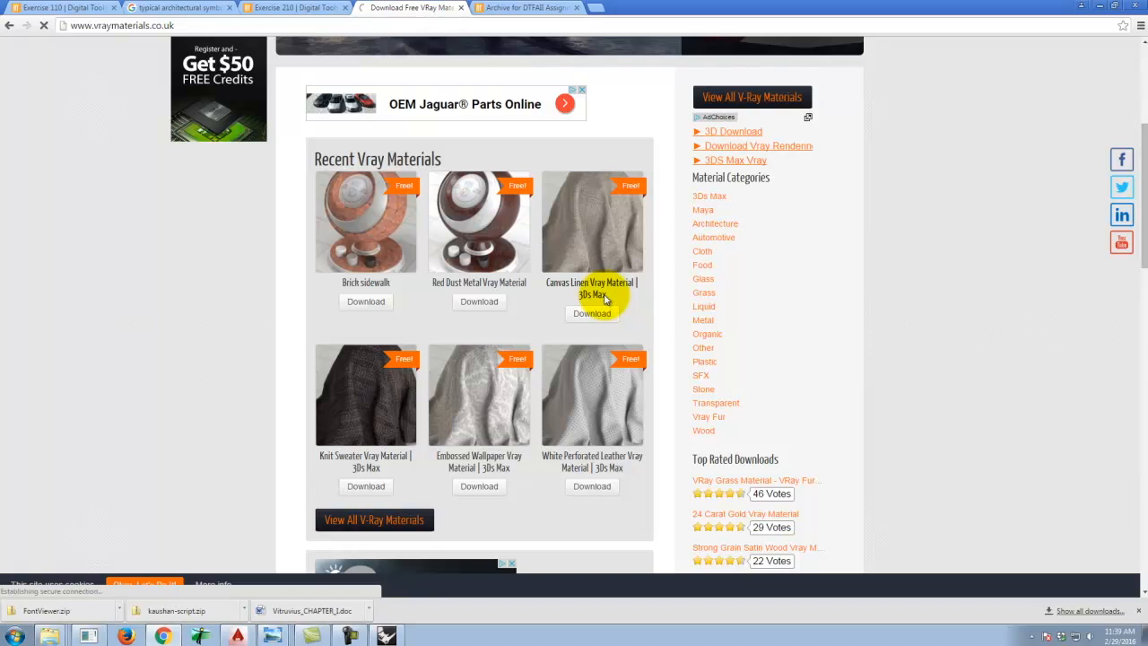
scroll(551, 341, down, 5)
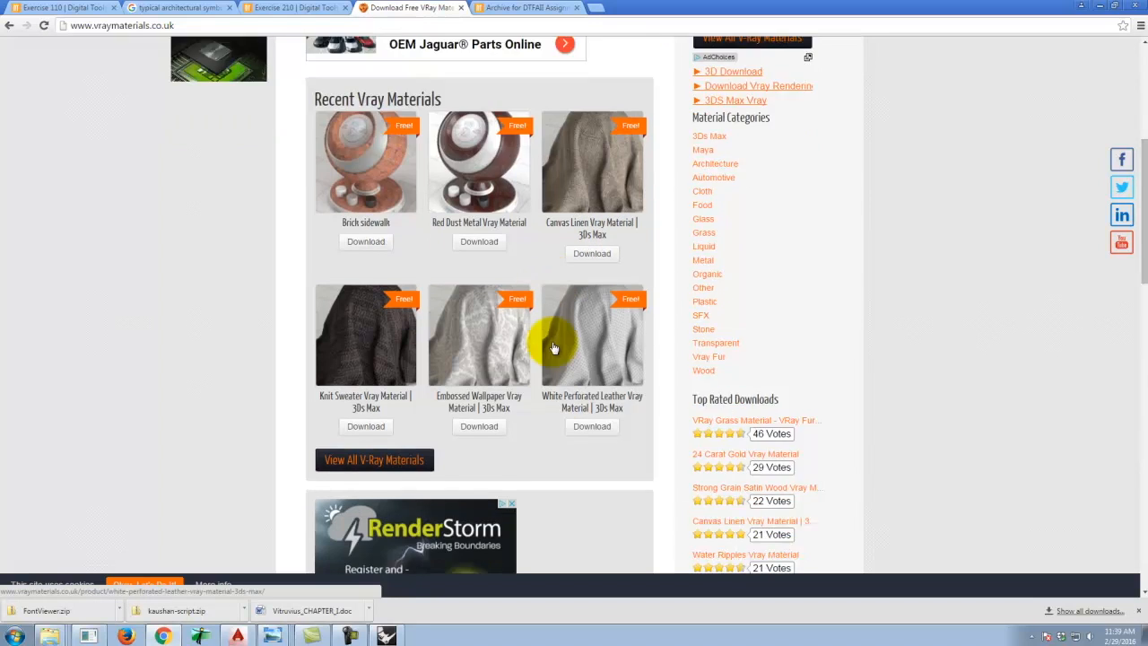
scroll(575, 338, down, 3)
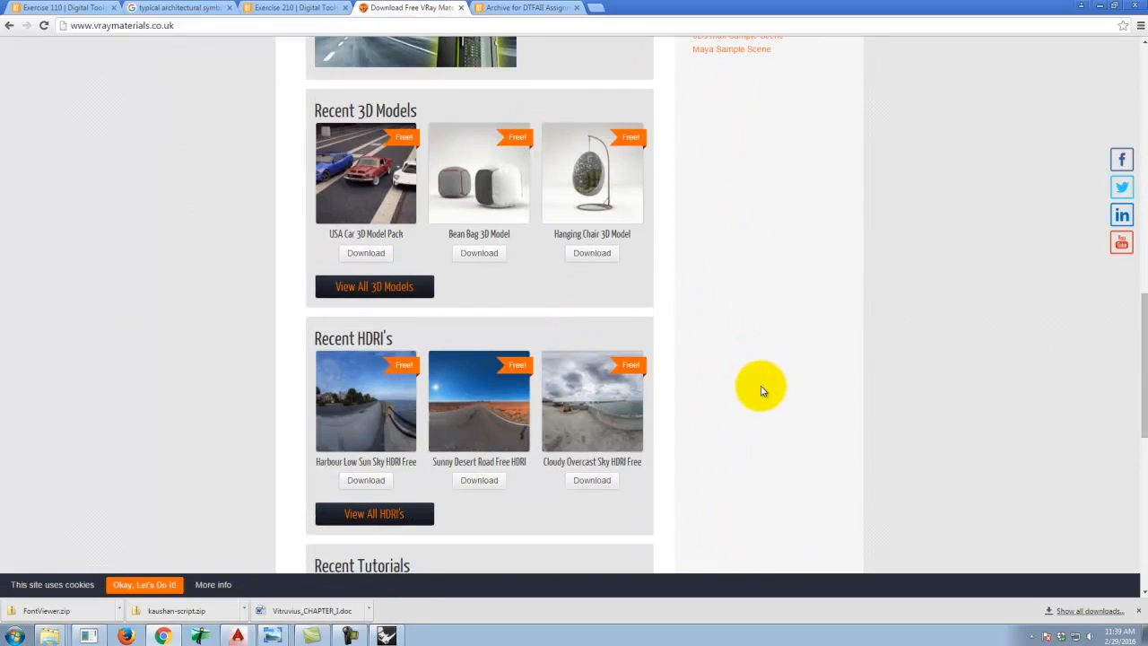
scroll(760, 390, down, 2)
scroll(760, 390, up, 10)
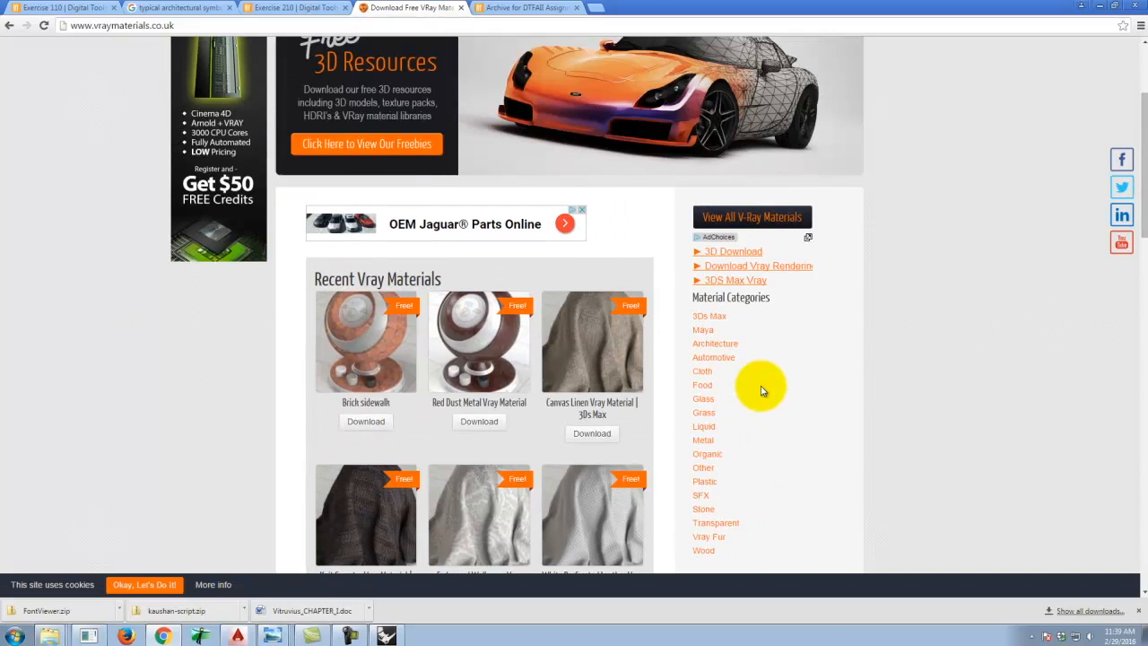
scroll(941, 391, down, 1)
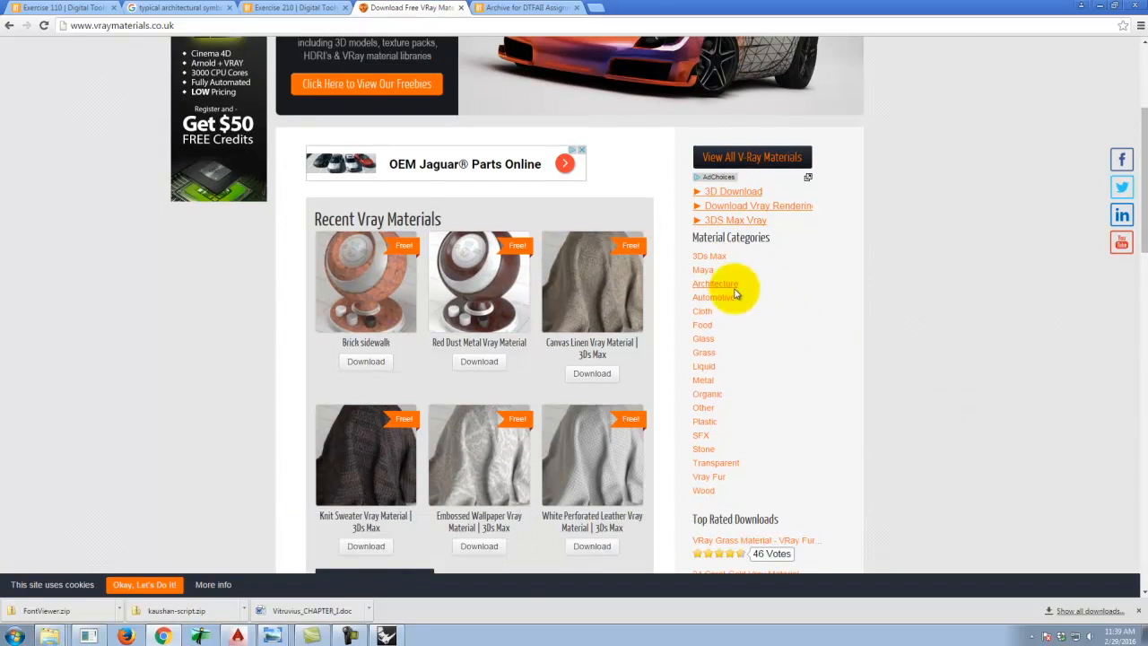
Open the Food material category and download the Coca Cola Can VRay Material.
click(704, 325)
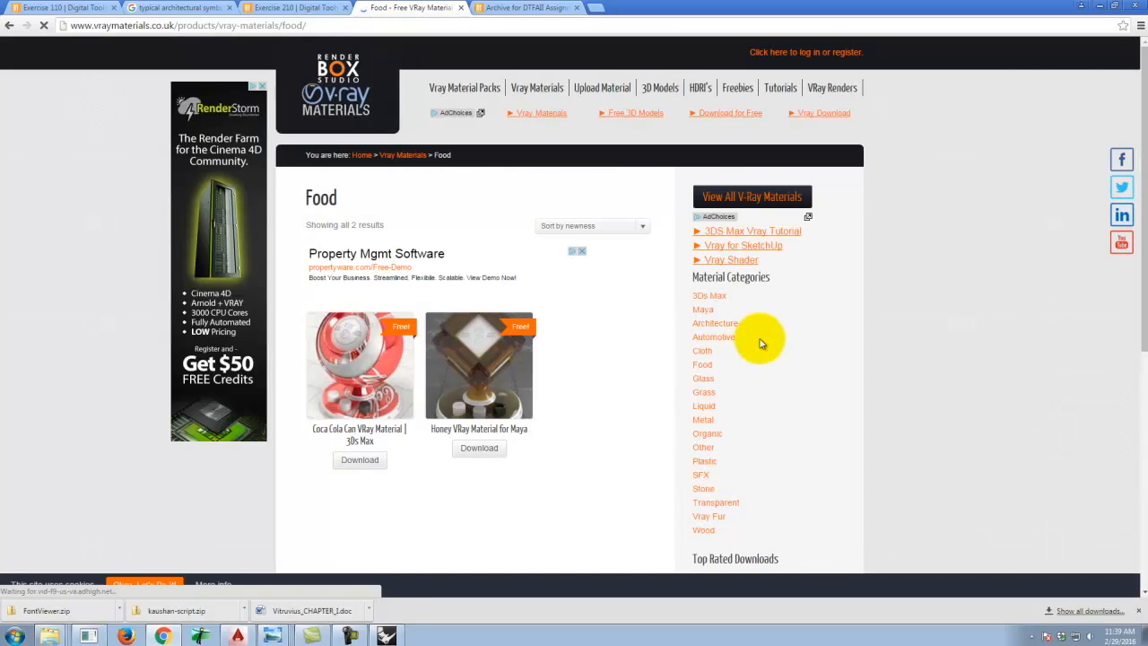
scroll(761, 343, down, 1)
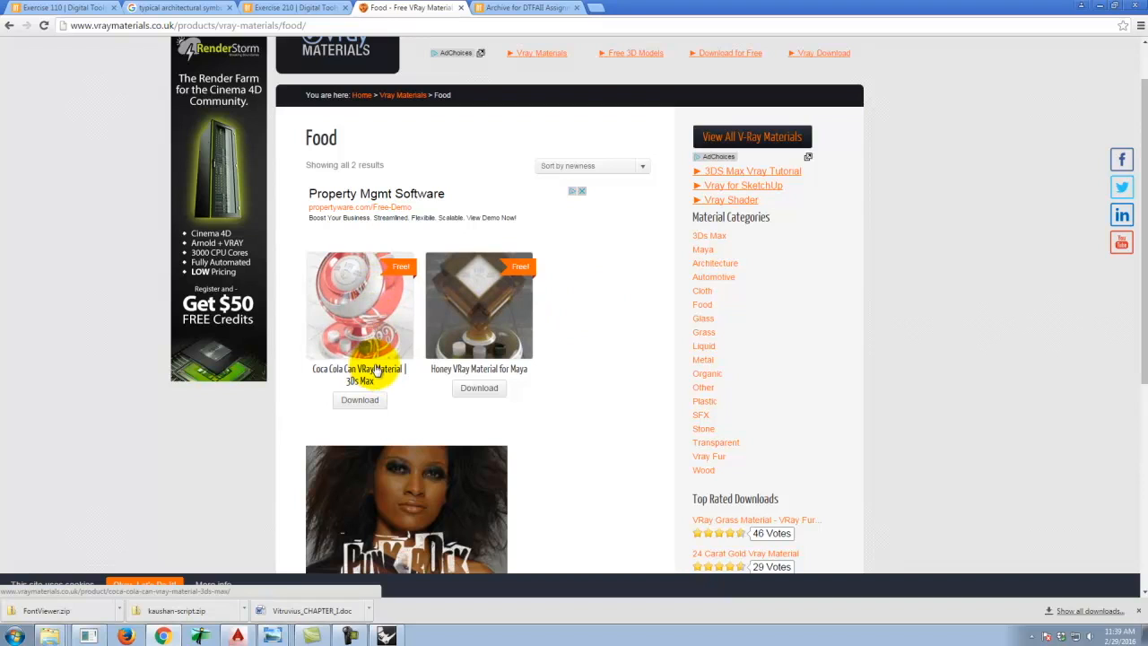
click(362, 399)
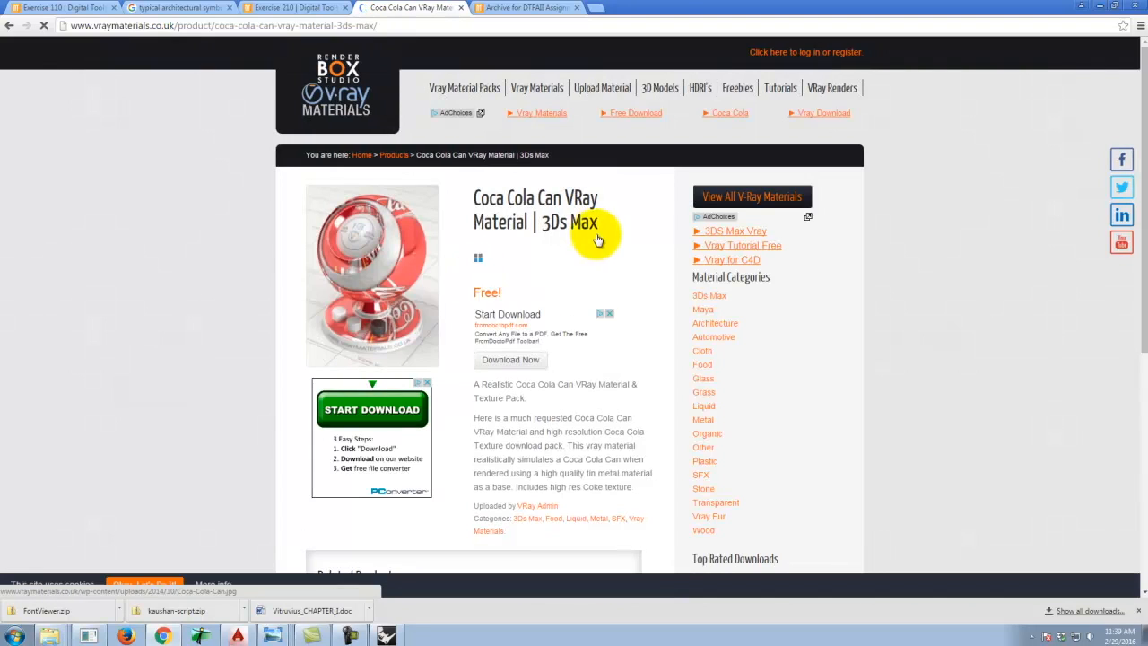
click(526, 364)
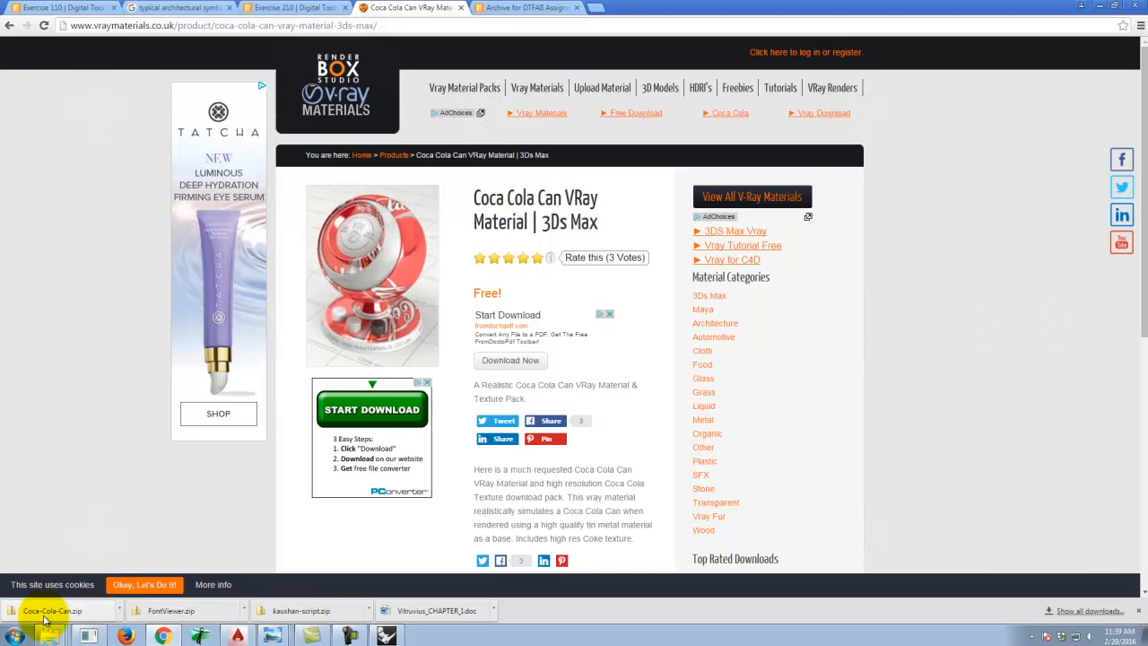
Show the downloaded Coca-Cola-Can zip in its folder and copy the zip file.
click(119, 611)
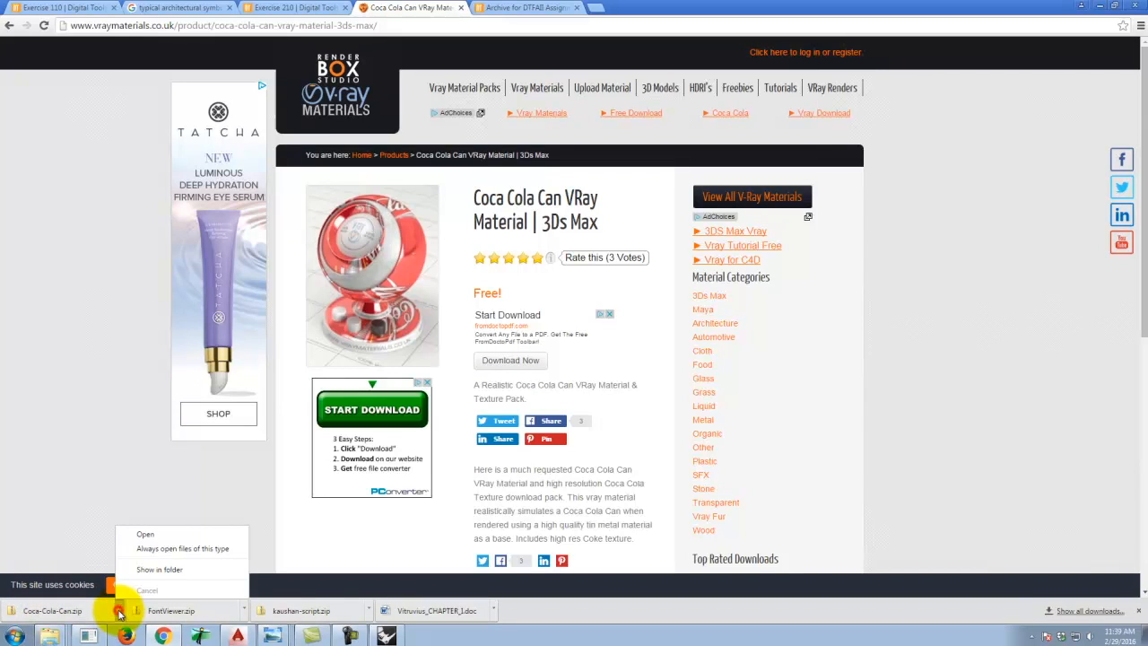
click(162, 567)
right_click(459, 225)
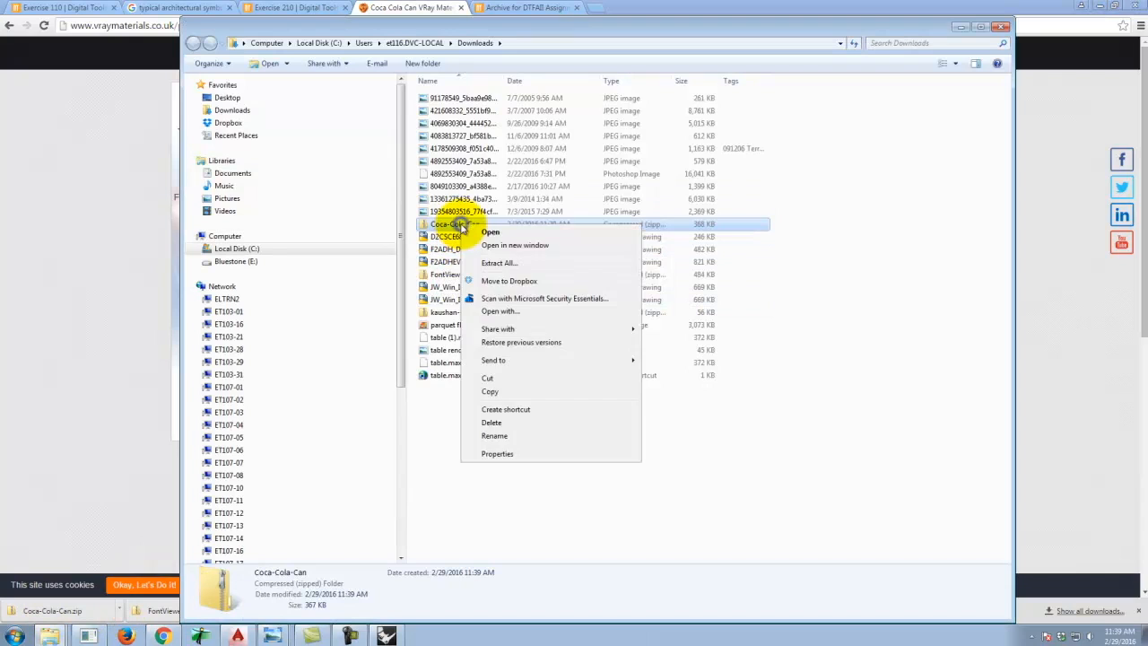
click(490, 391)
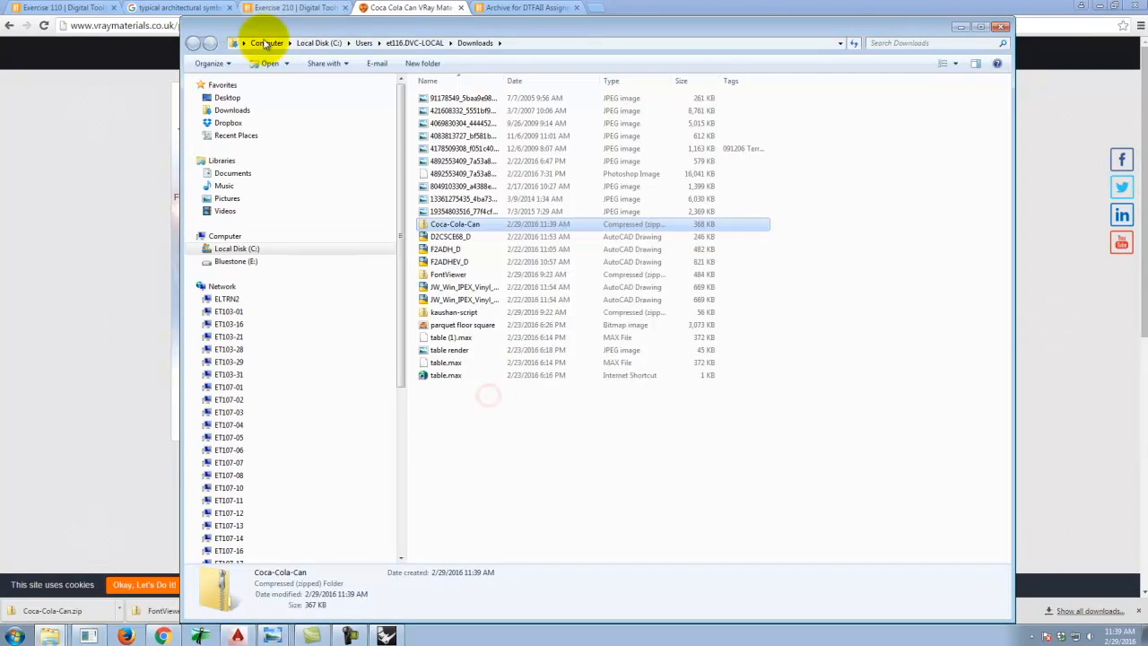
Create a new folder named Coke Can inside Dropbox > A136 Exercises > Ex210 on the Bluestone (E:) drive.
click(230, 261)
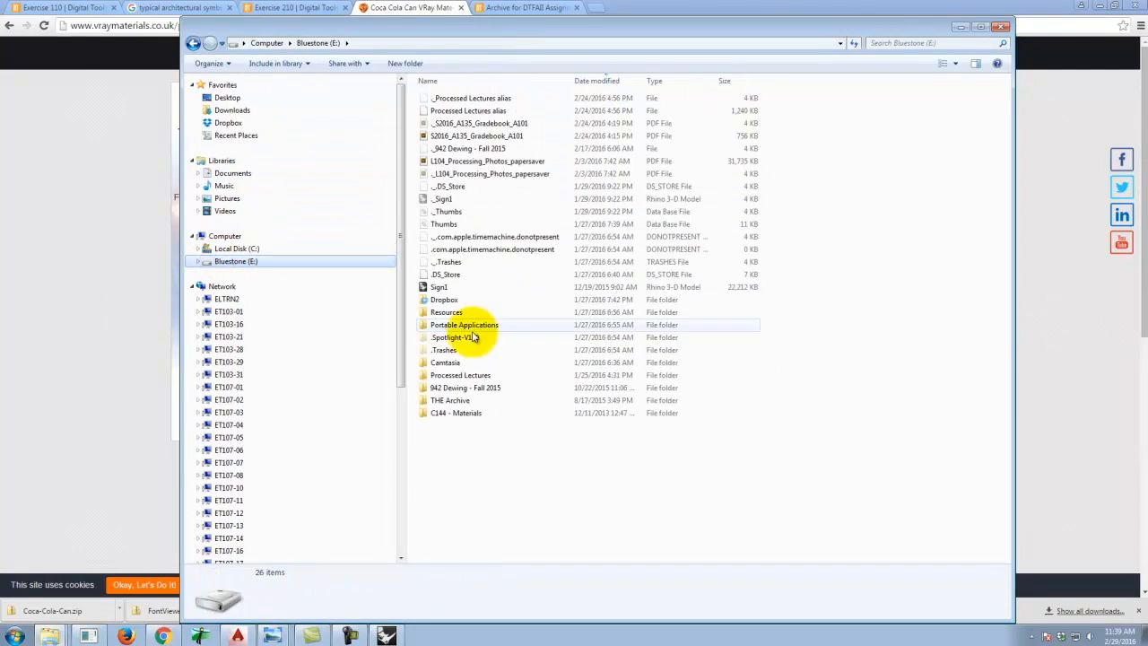
click(483, 468)
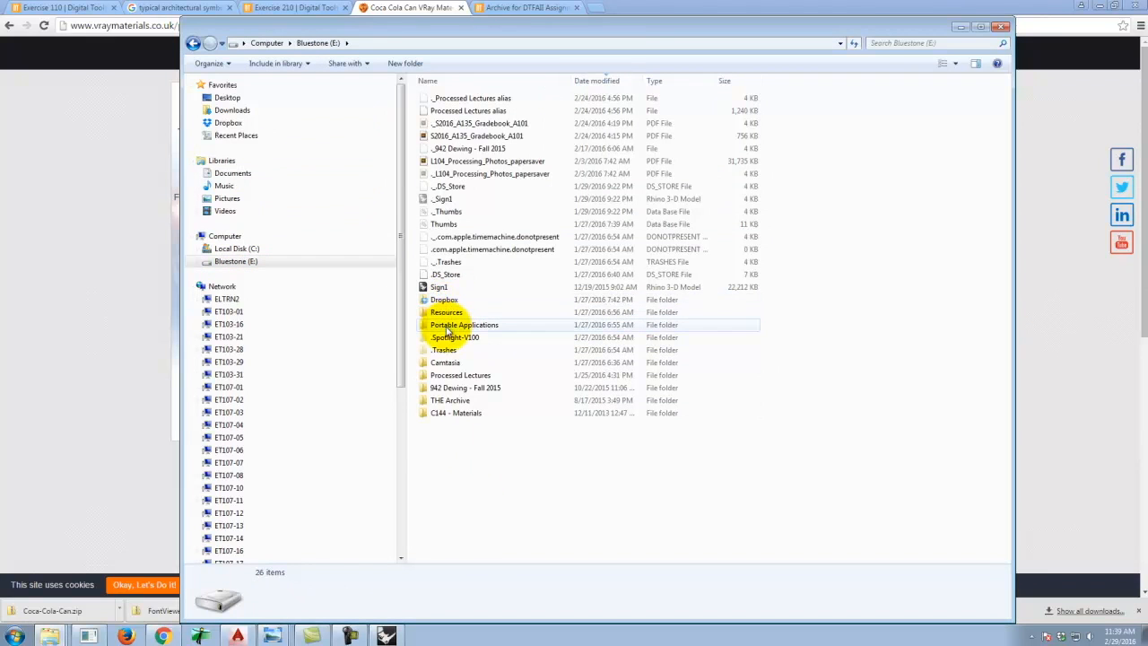
double_click(449, 314)
double_click(429, 167)
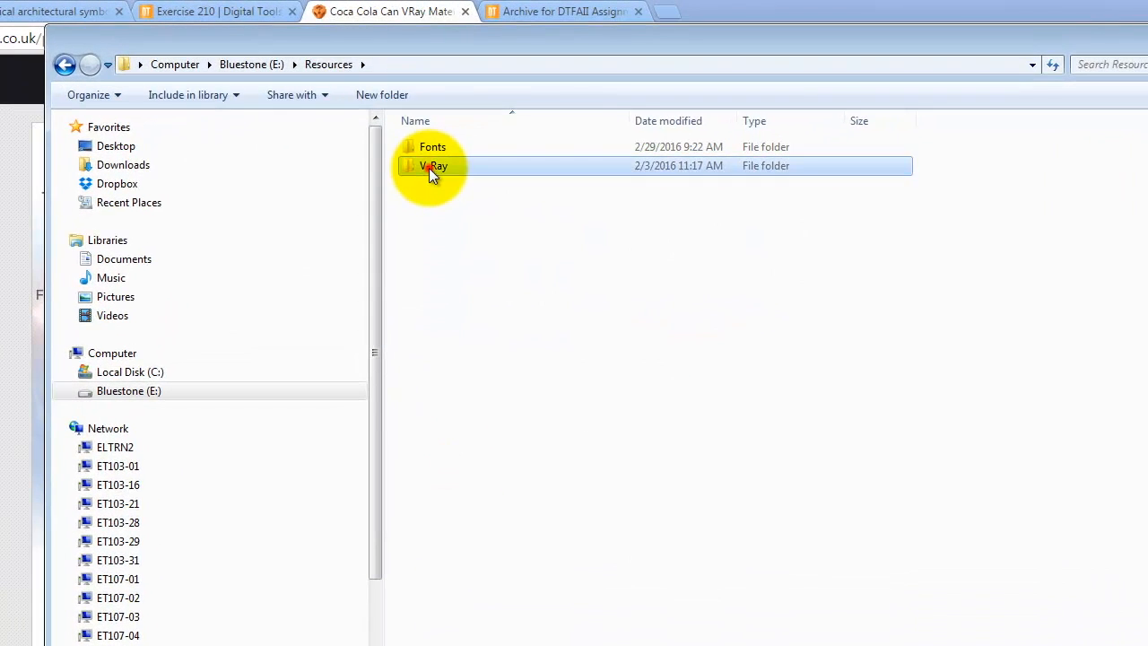
click(65, 64)
click(65, 63)
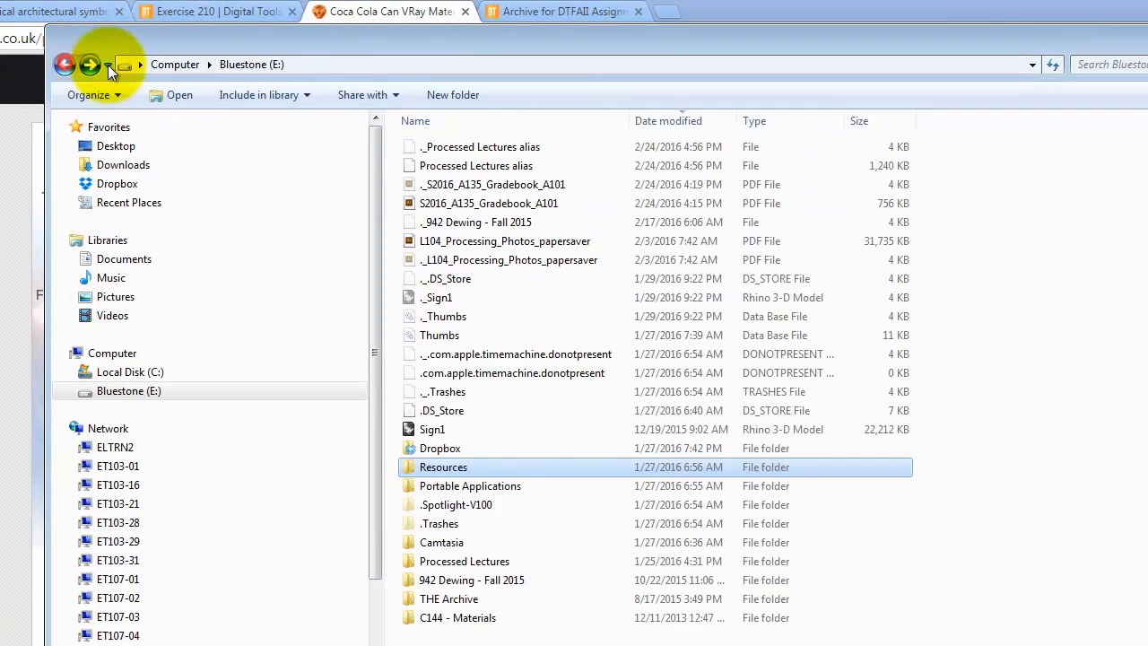
double_click(439, 448)
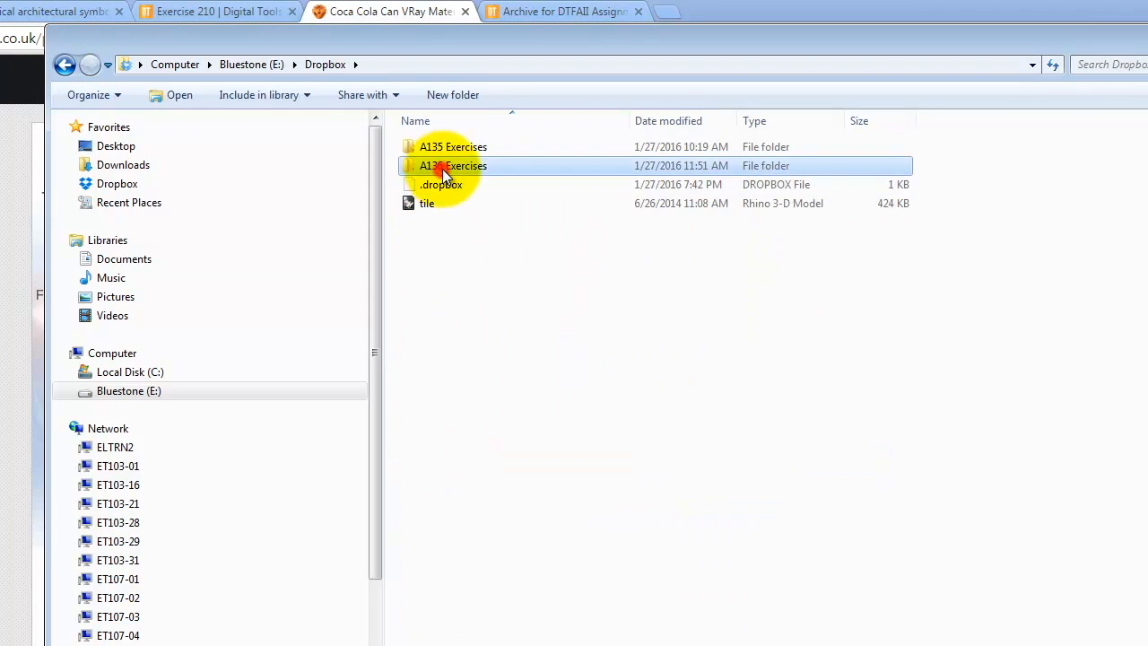
double_click(442, 169)
double_click(433, 222)
click(467, 594)
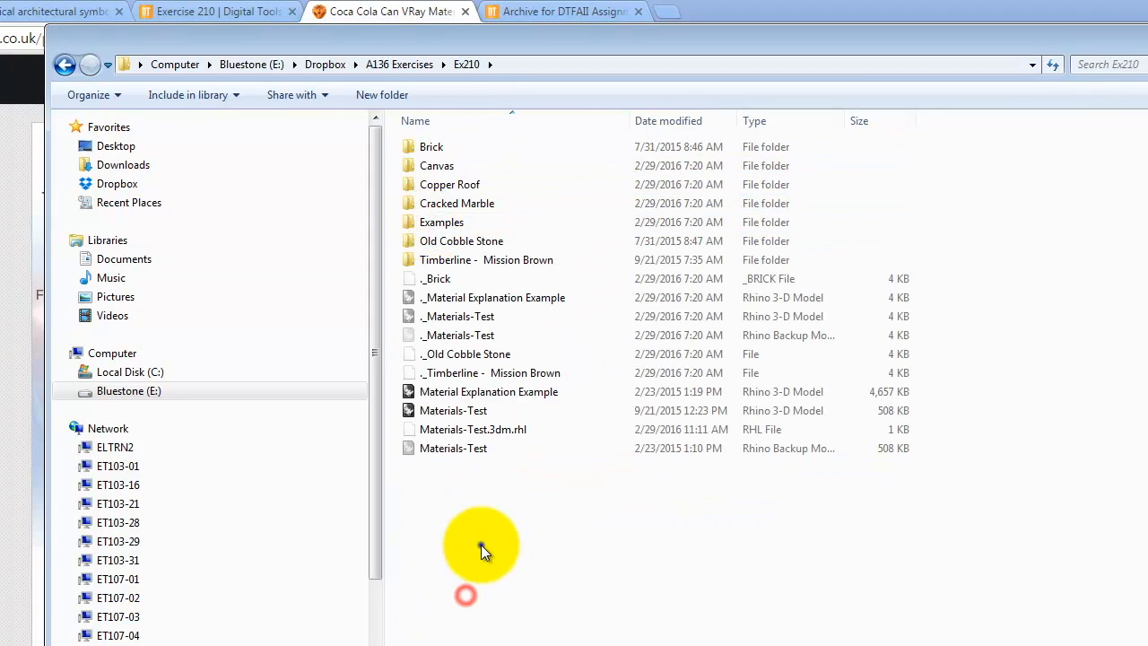
right_click(480, 544)
click(380, 94)
click(380, 95)
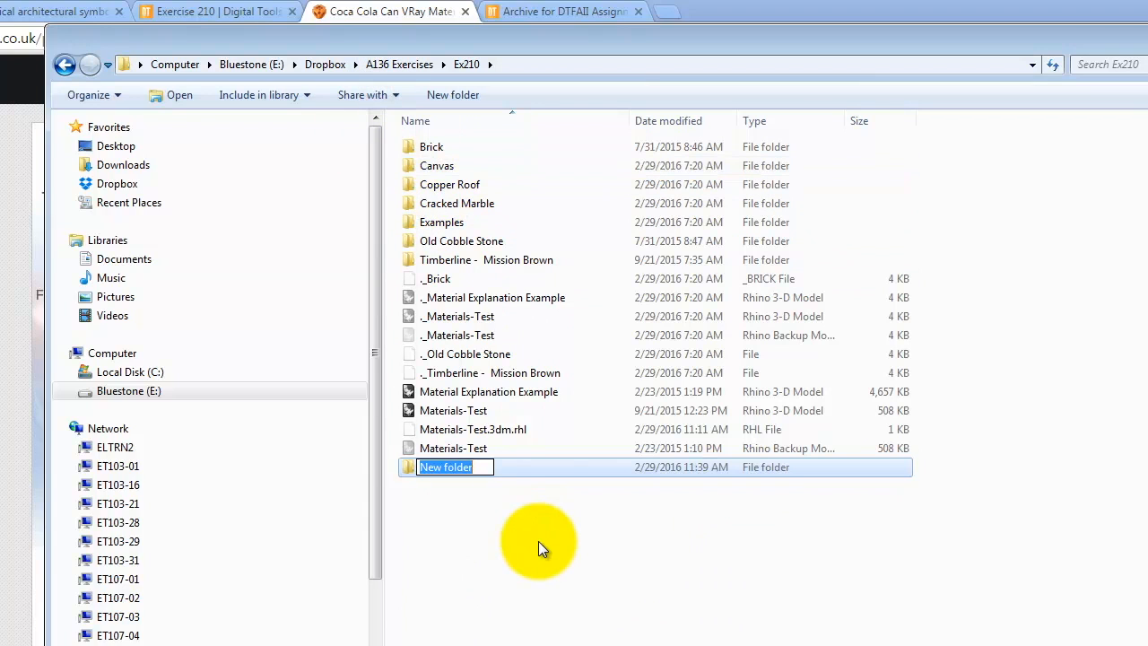
text(Coke Can)
key(Return)
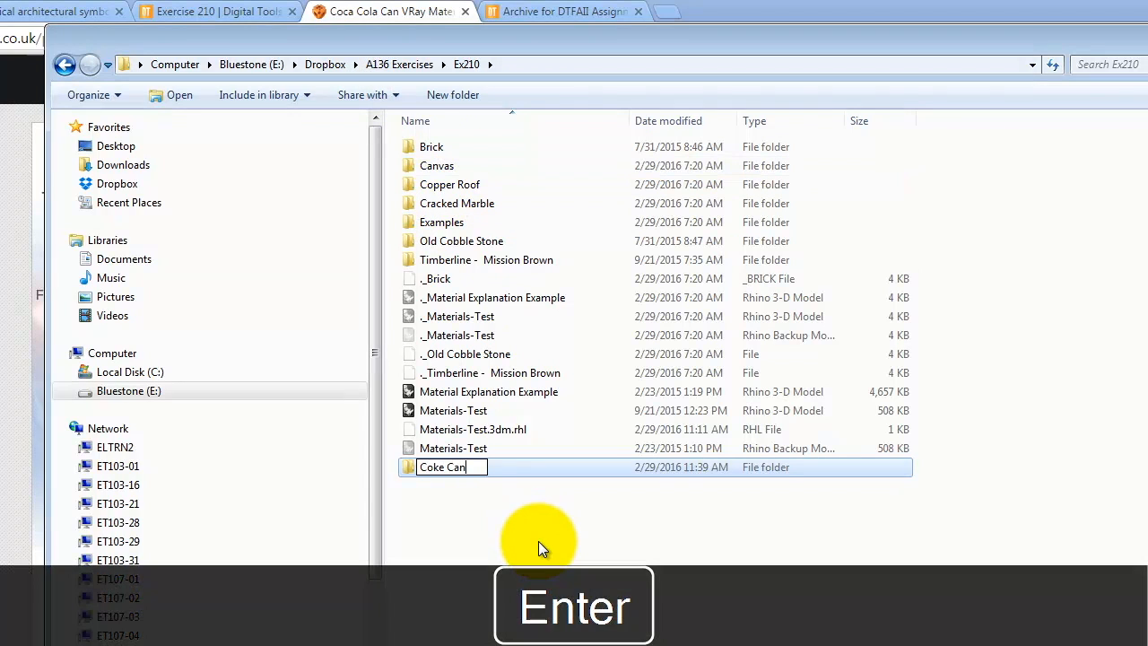
Open the Coke Can folder and paste the copied zip file into it.
double_click(541, 469)
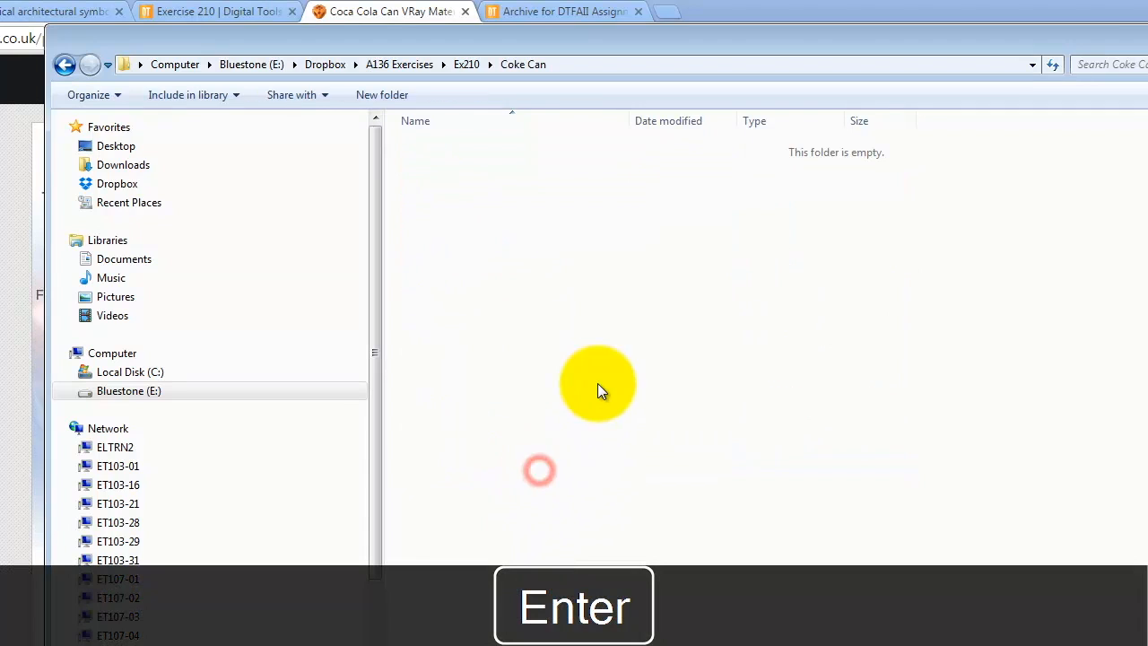
right_click(599, 375)
click(654, 527)
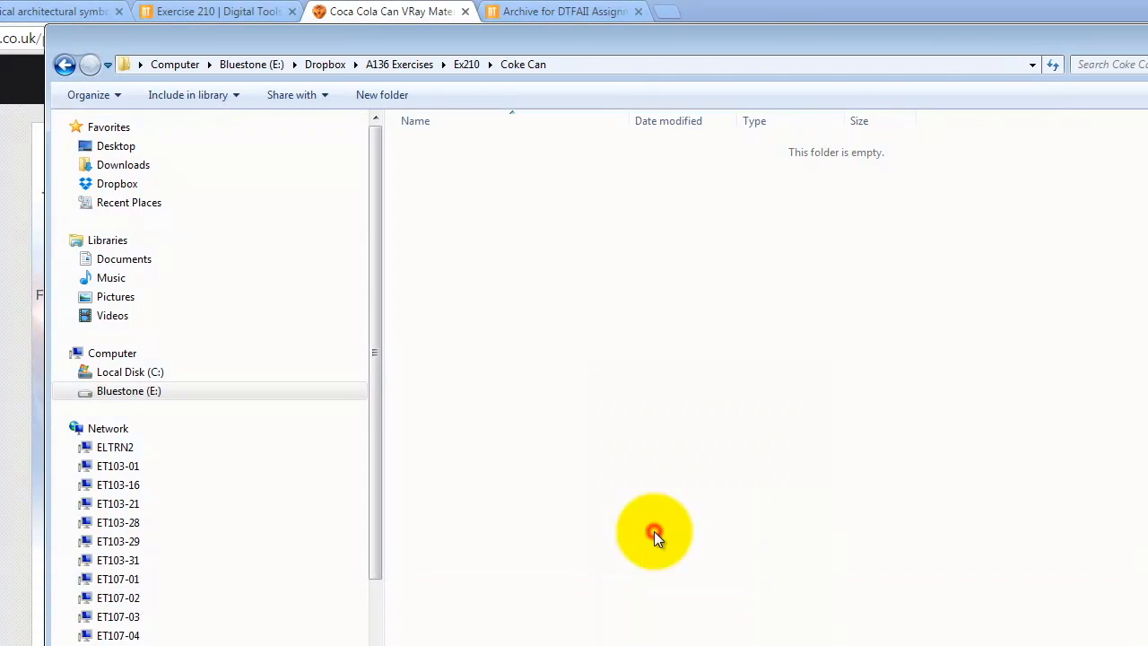
Extract all contents of the Coca-Cola-Can zip inside the Coke Can folder.
right_click(445, 147)
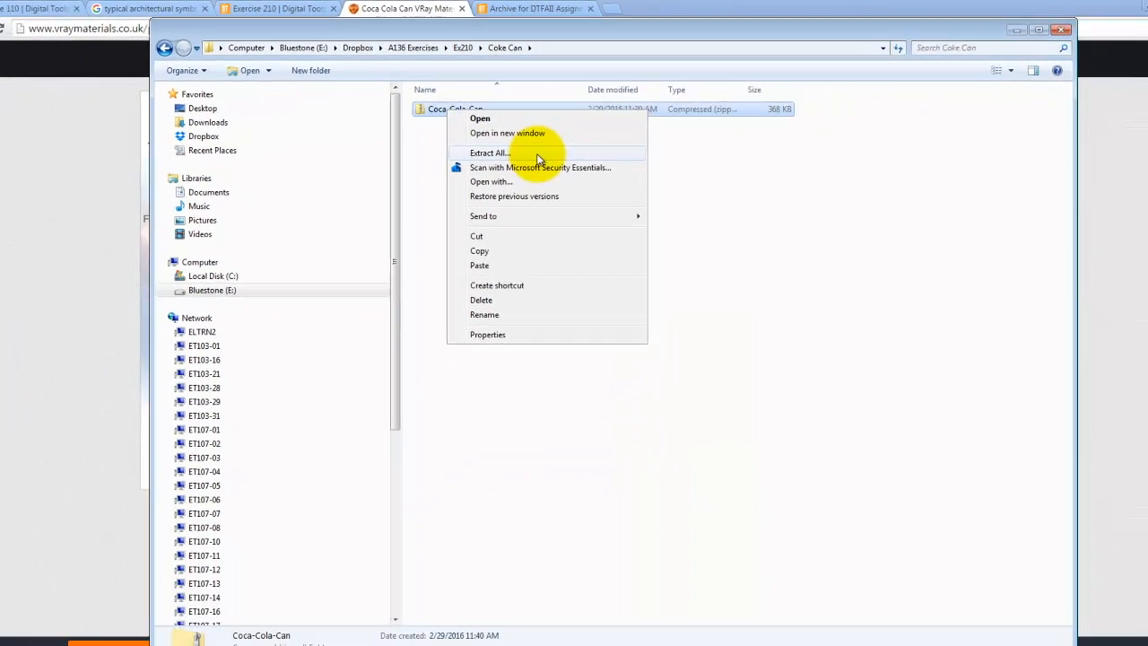
click(540, 149)
click(687, 434)
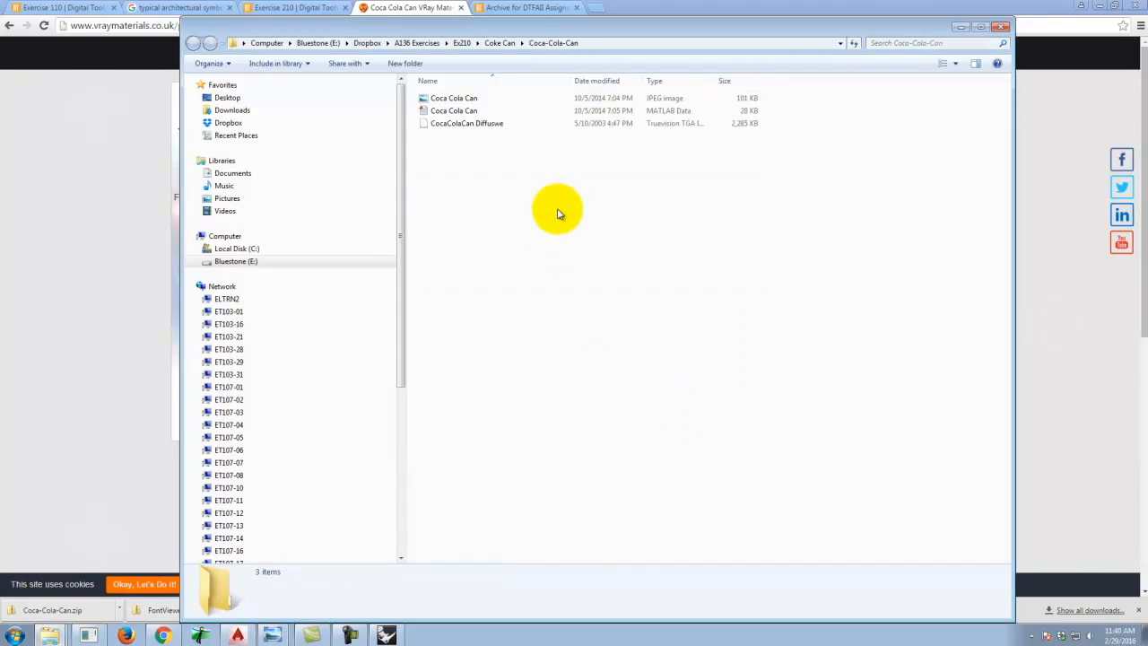
Inspect the extracted Coca-Cola-Can files, including trying to open the CocaColaCan Diffuswe image.
click(441, 100)
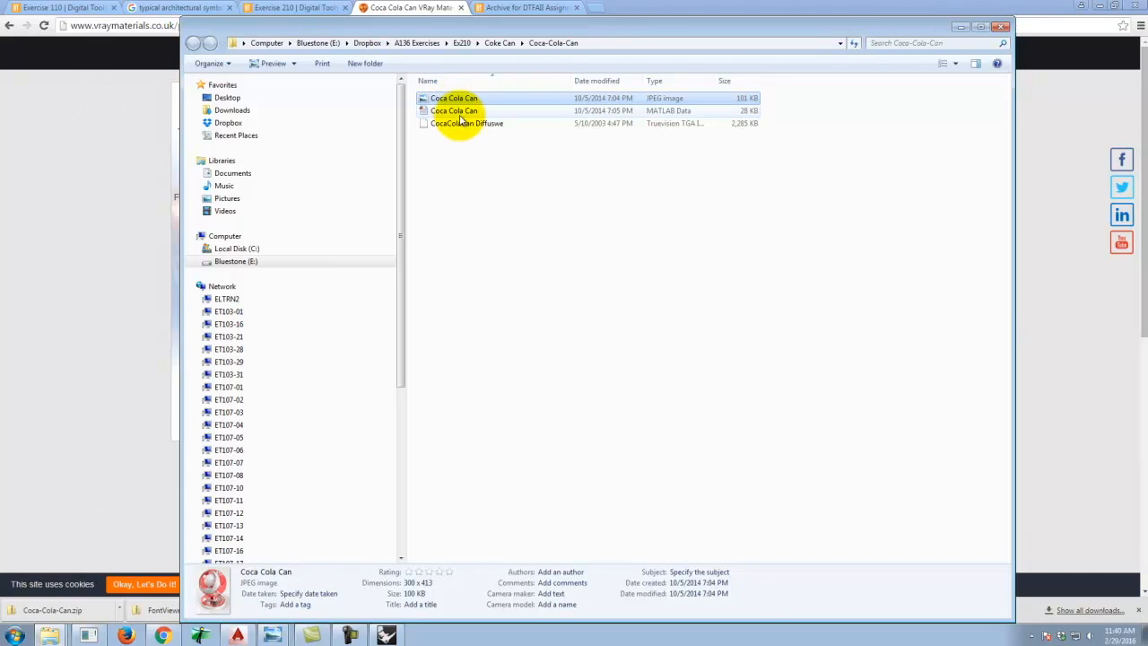
click(460, 125)
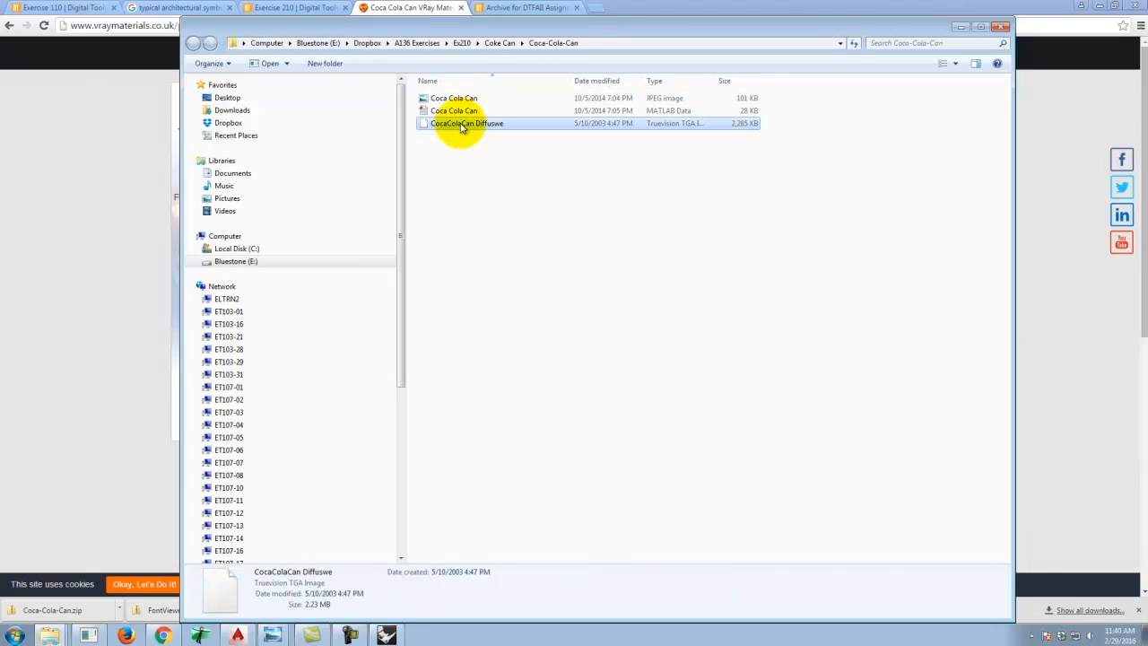
double_click(461, 125)
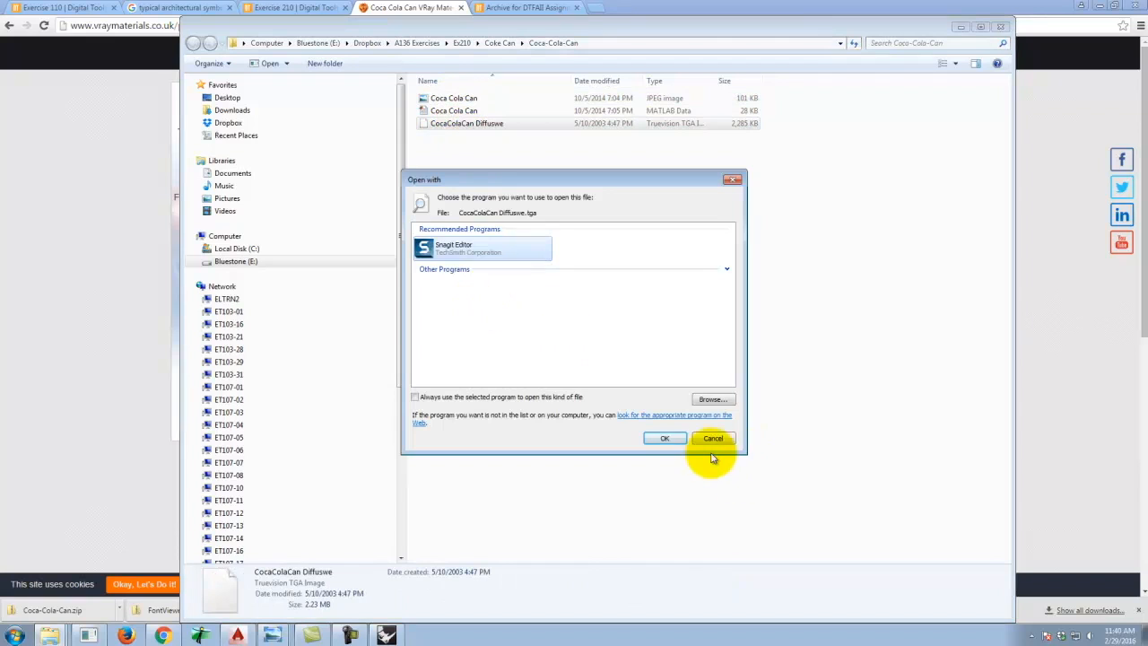
click(710, 435)
click(466, 111)
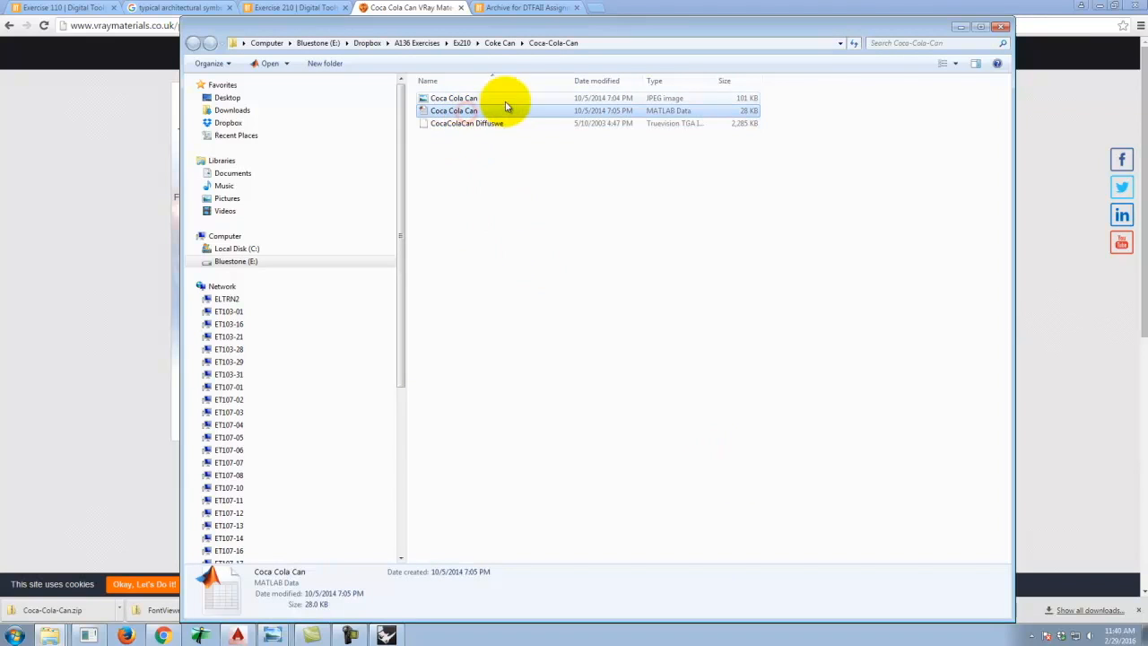
click(453, 98)
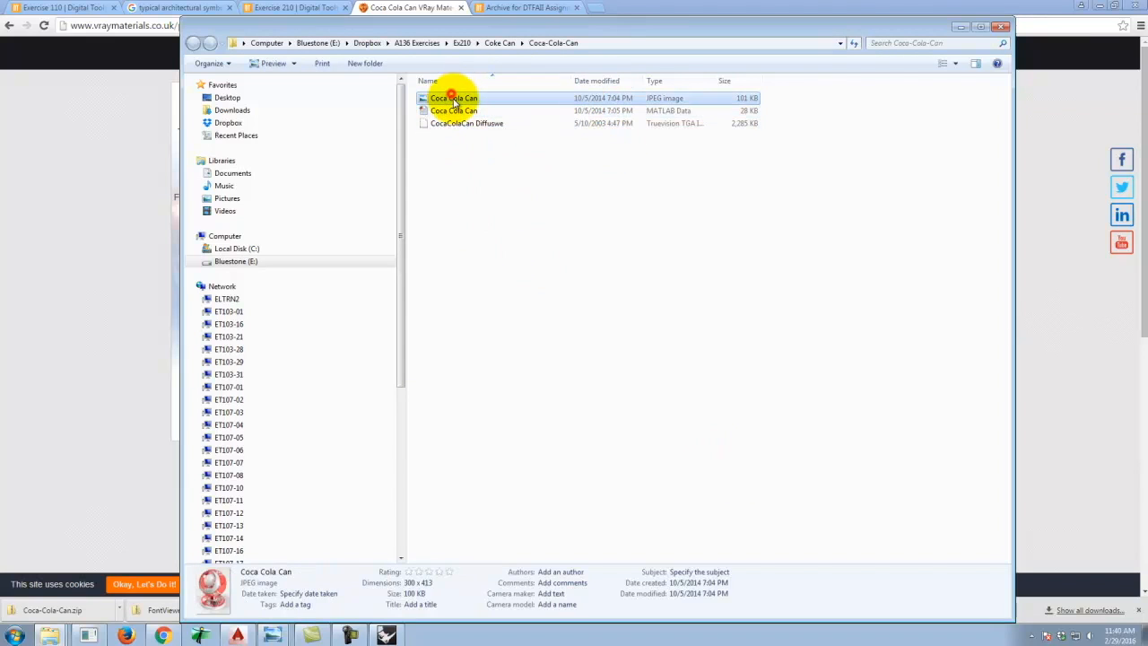
click(113, 199)
Return to the V-Ray materials site and download the Worn Factory Wall V-Ray material.
mouse_move(607, 290)
click(9, 26)
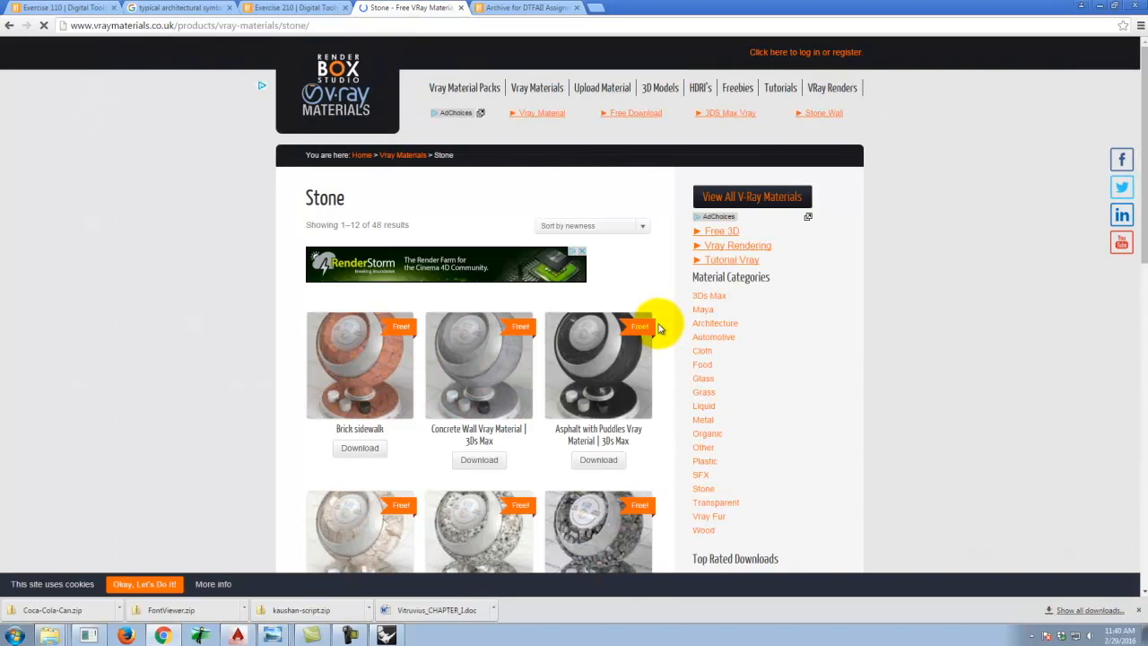
scroll(660, 327, down, 2)
scroll(659, 328, down, 2)
scroll(730, 328, down, 3)
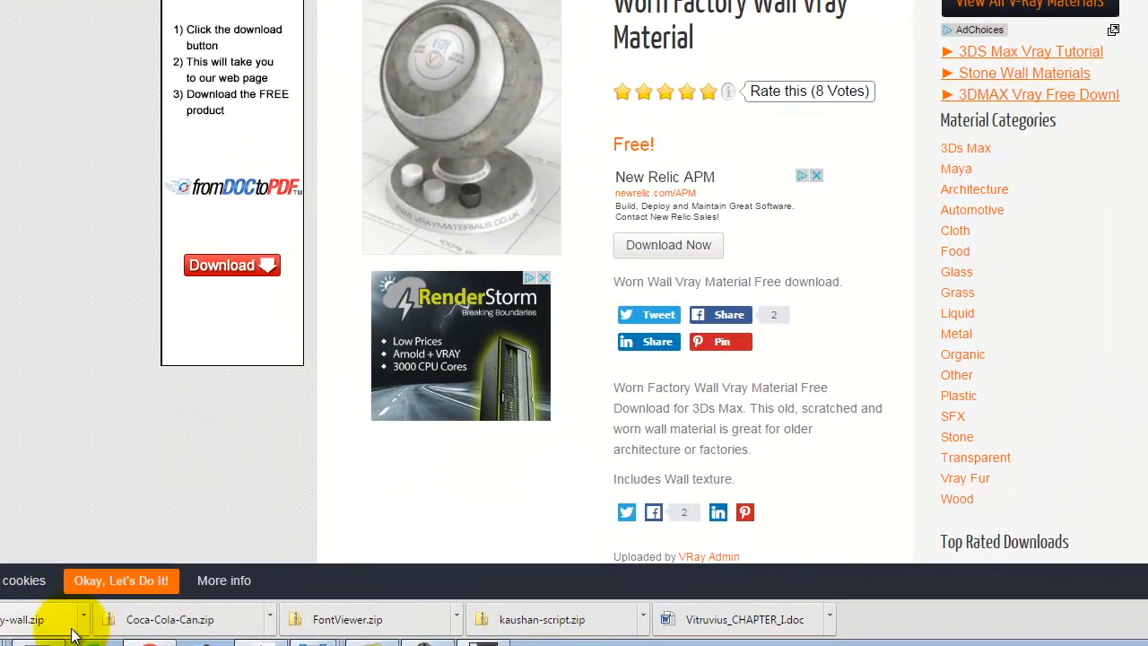
Show the downloaded Worn-Factory-wall zip in its folder and copy the zip file.
click(83, 619)
click(134, 557)
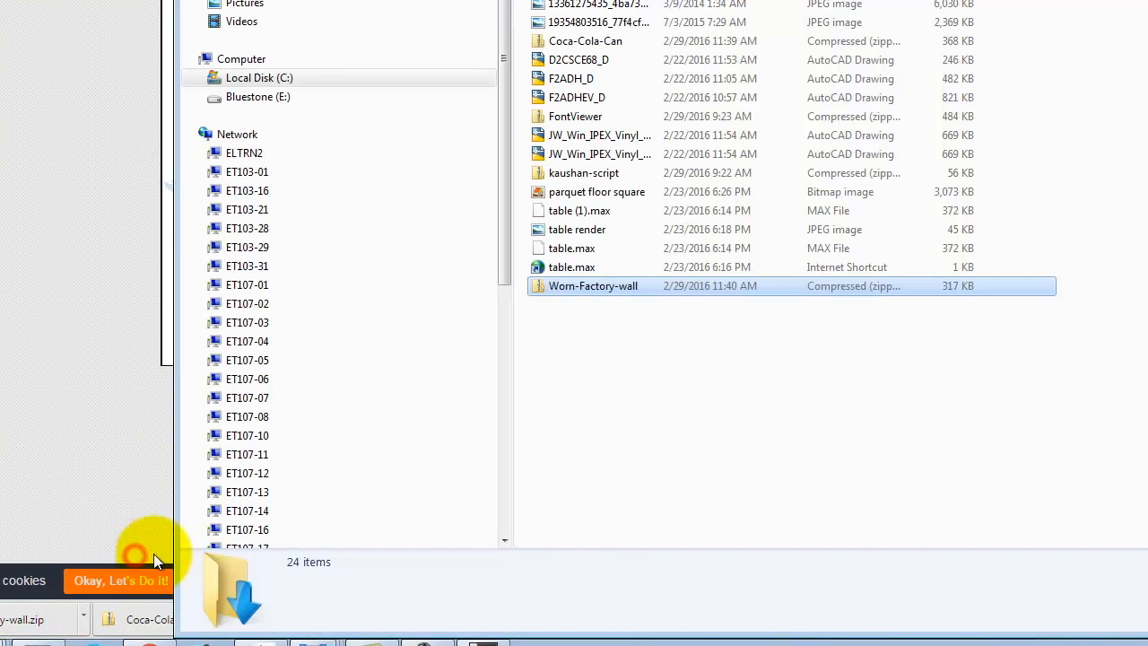
right_click(577, 294)
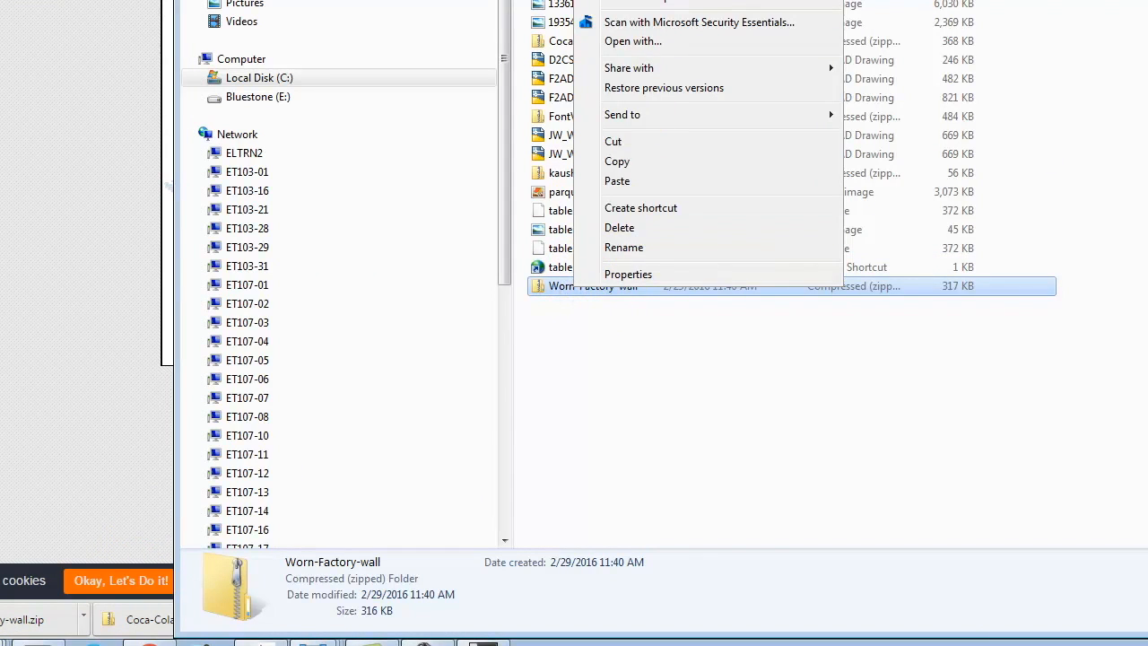
click(633, 166)
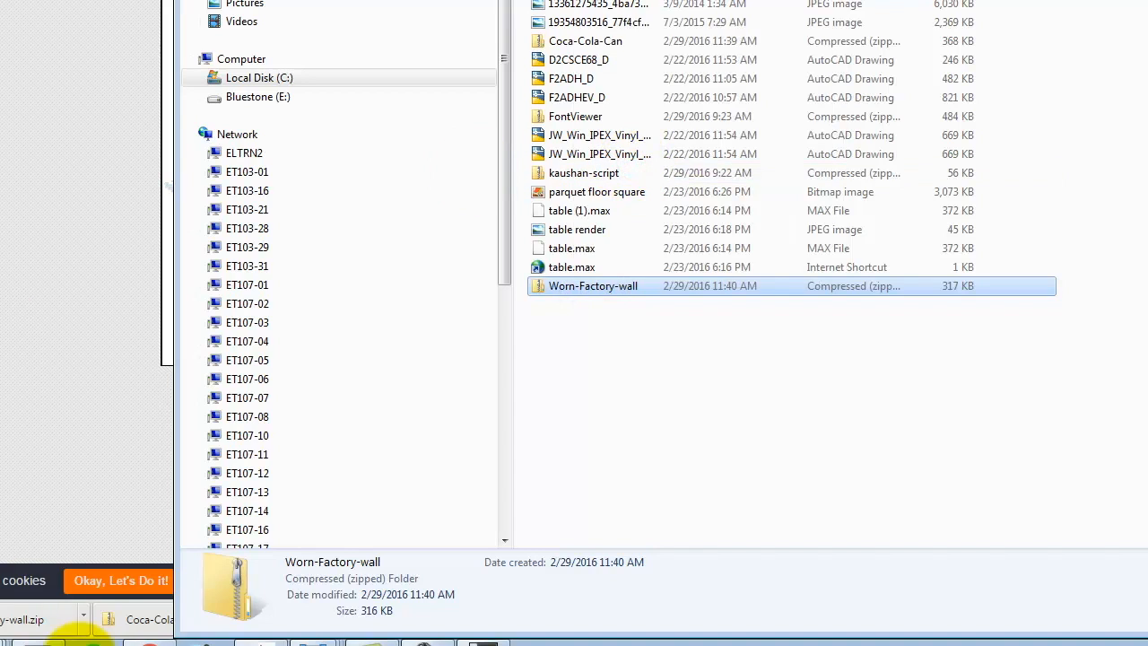
Paste the copied Worn-Factory-wall zip into the Ex210 folder.
click(60, 484)
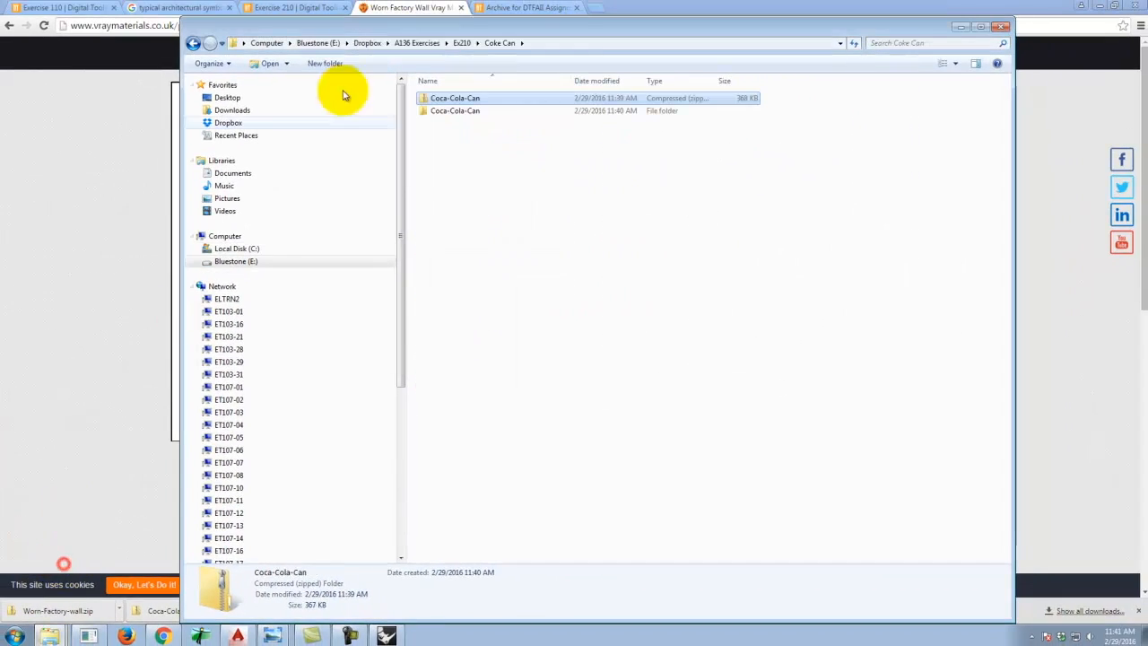
click(463, 42)
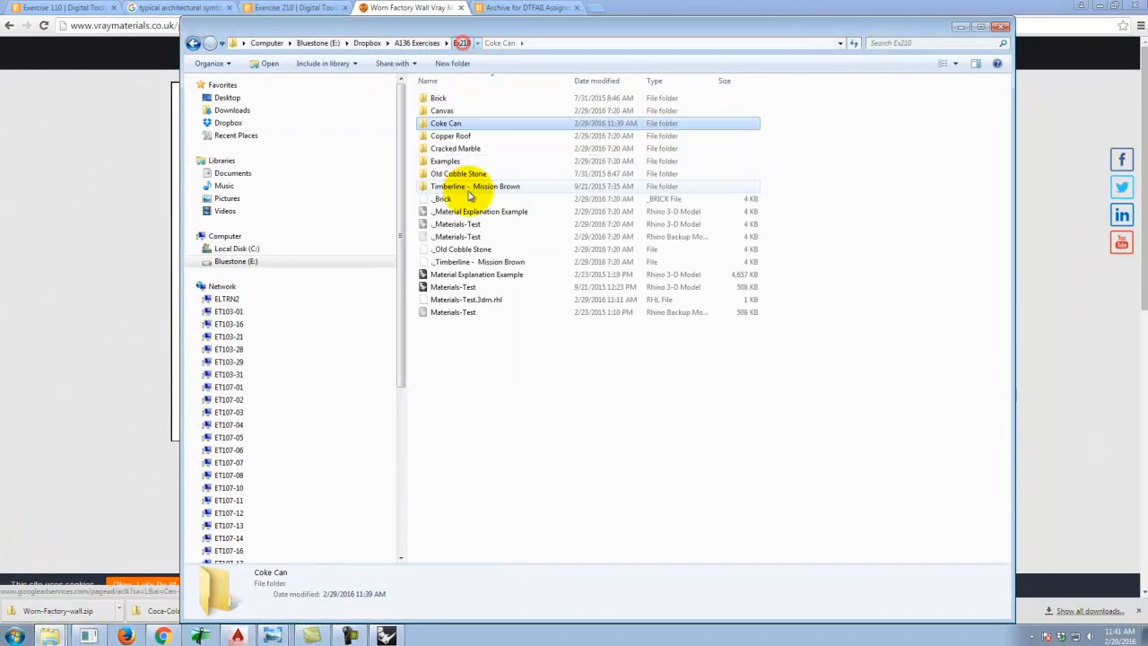
right_click(469, 357)
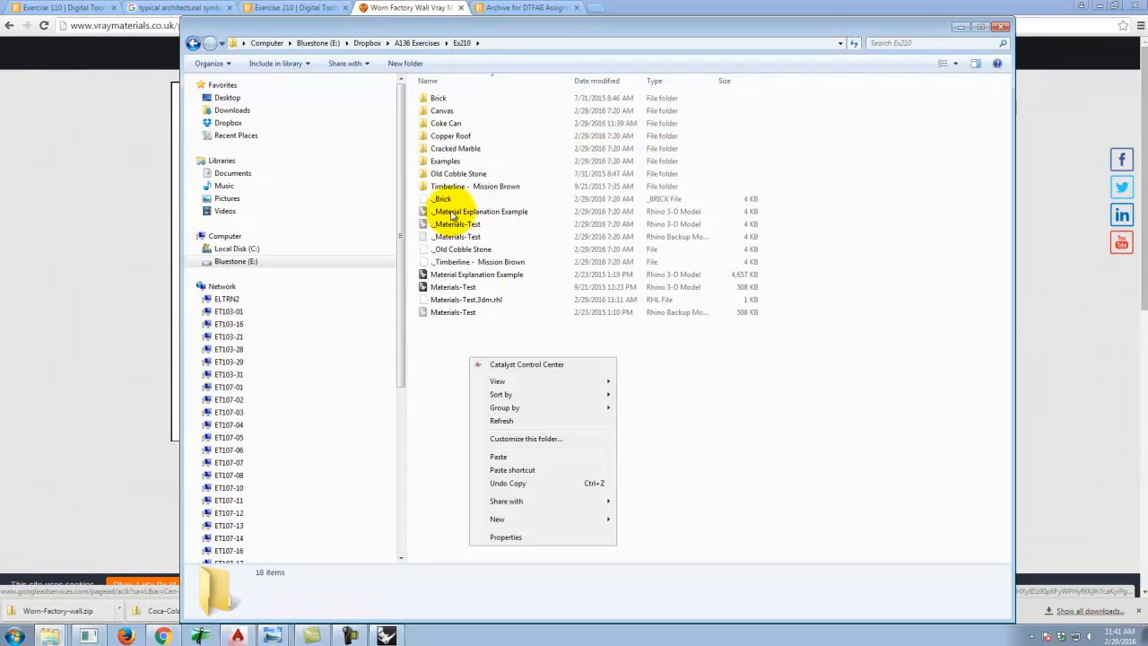
click(498, 456)
Extract all contents of the Worn-Factory-wall zip inside the Ex210 folder.
right_click(465, 330)
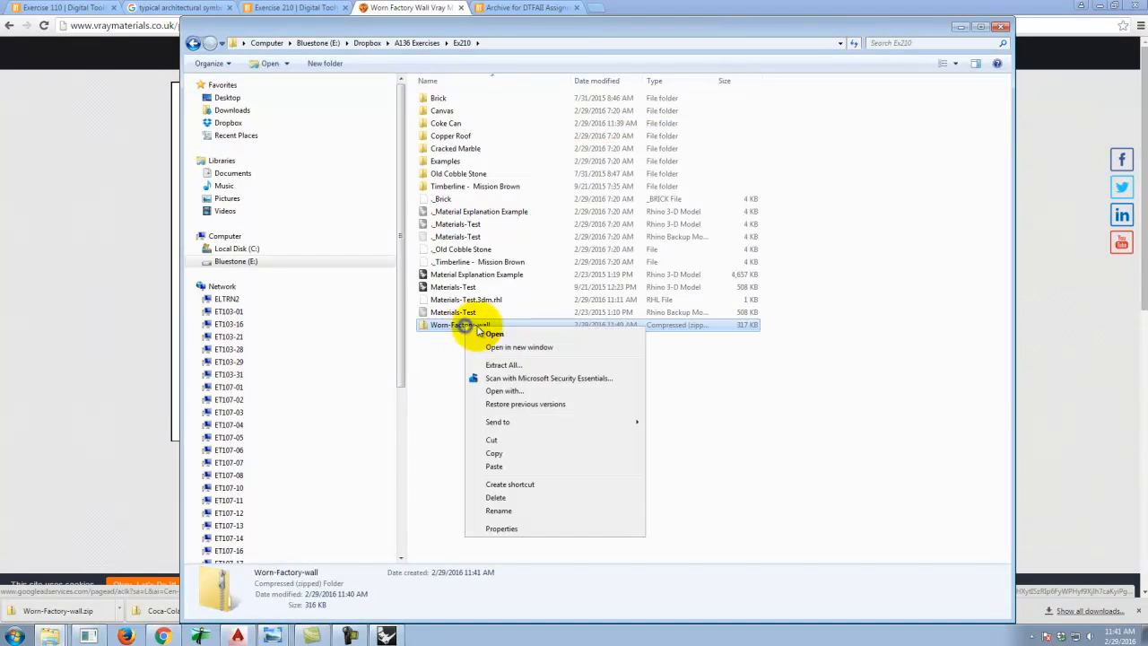
click(500, 367)
click(686, 432)
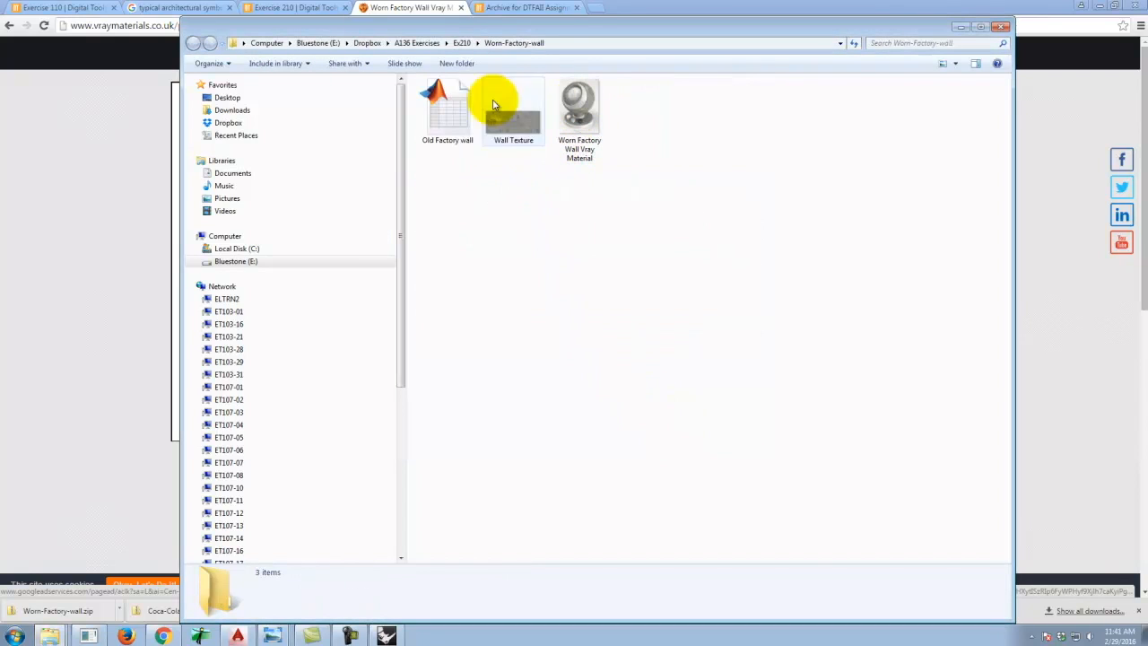
Preview the Wall Texture image and examine the extracted Worn-Factory-wall files.
click(525, 120)
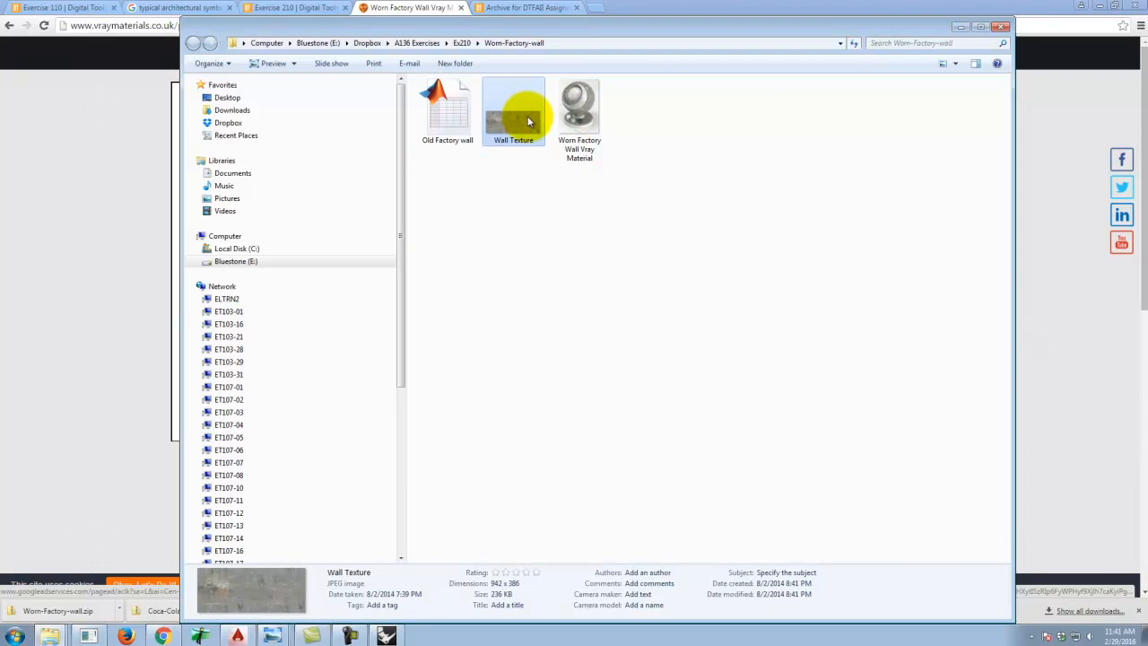
double_click(525, 130)
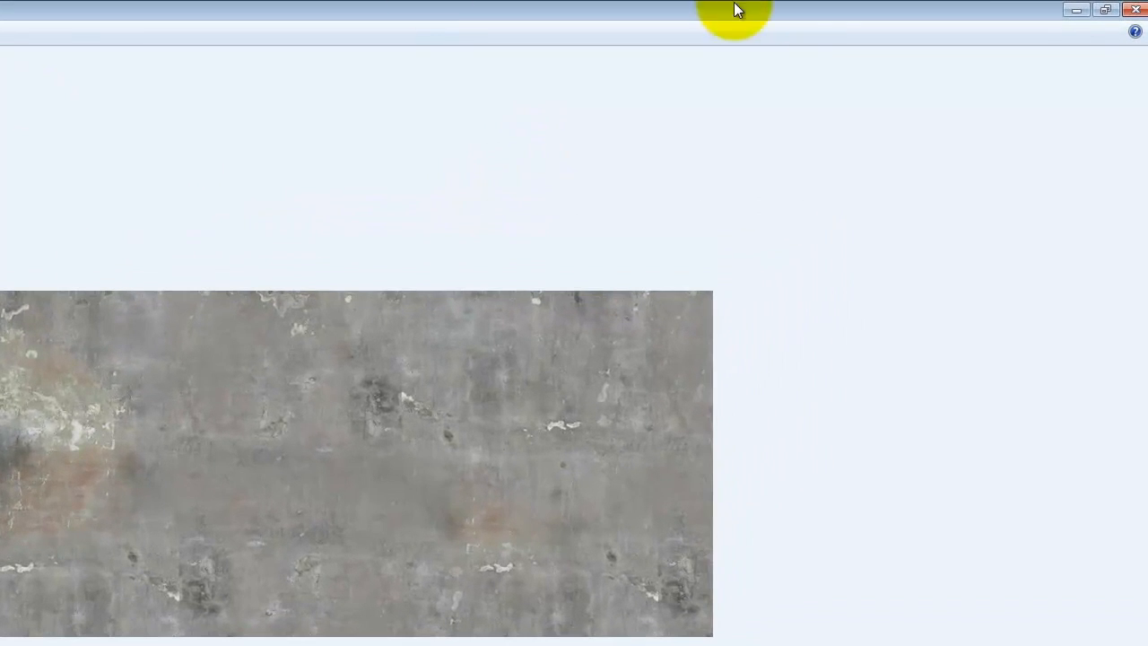
click(1134, 11)
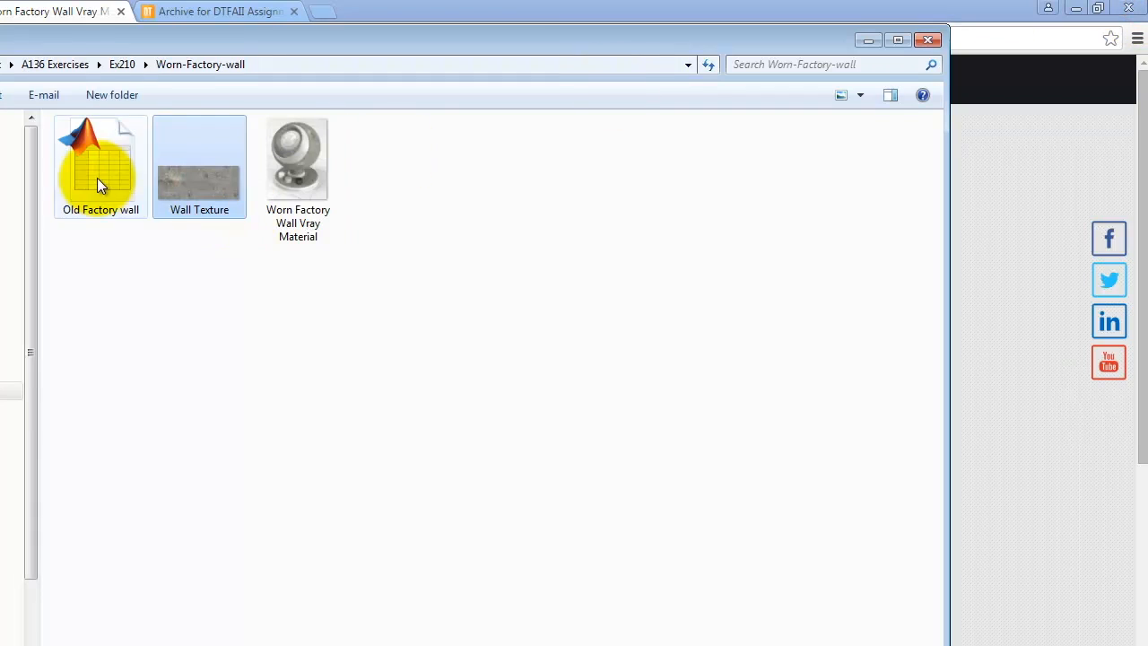
click(96, 177)
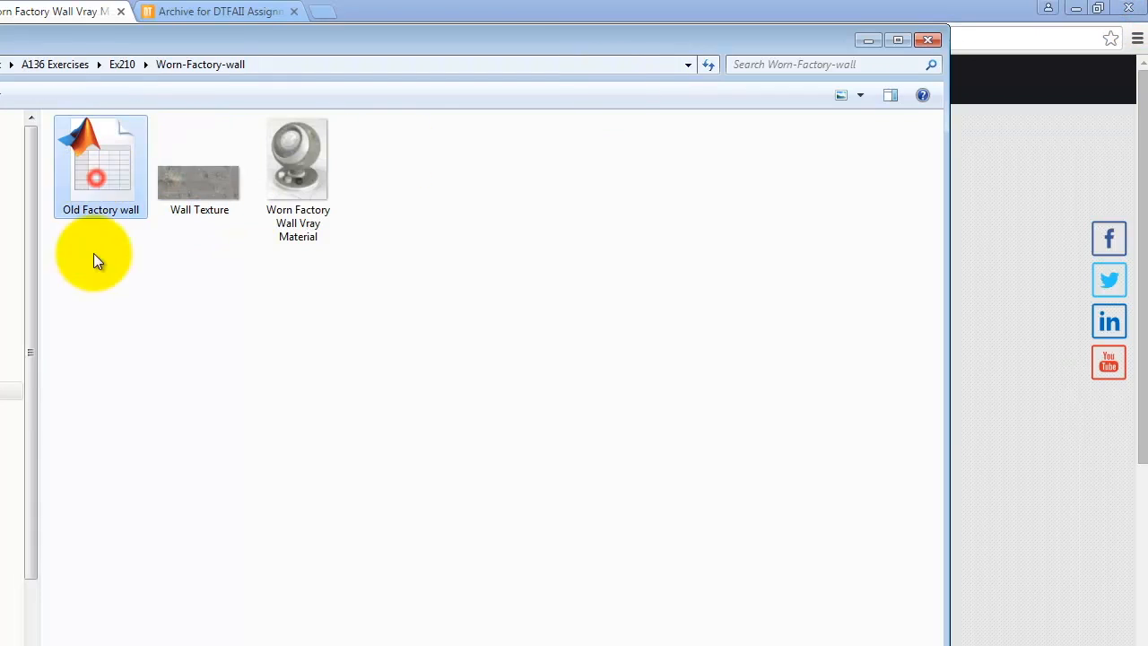
click(319, 167)
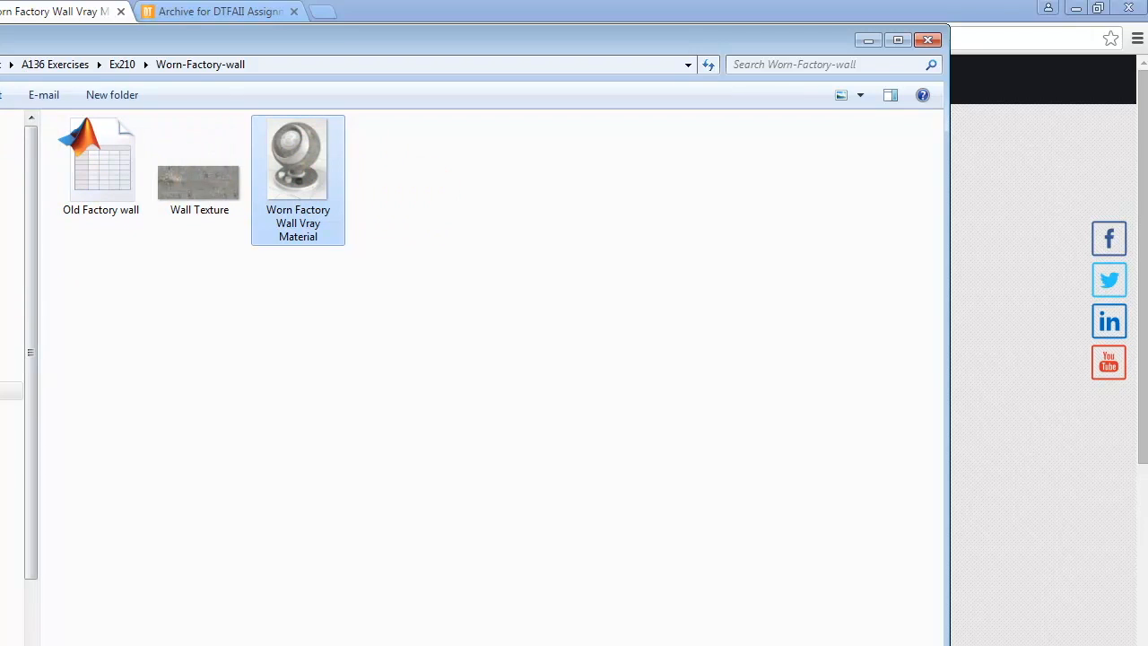
click(224, 188)
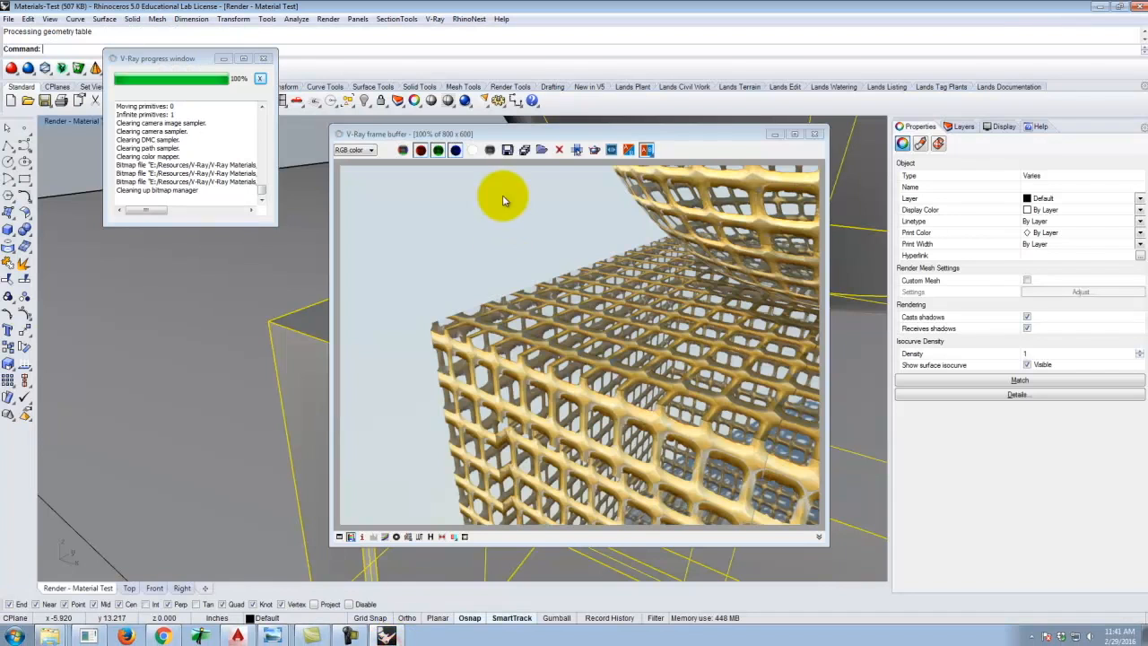
Open the V-Ray material editor in Rhino and create a new Standard material under Scene Materials.
click(814, 136)
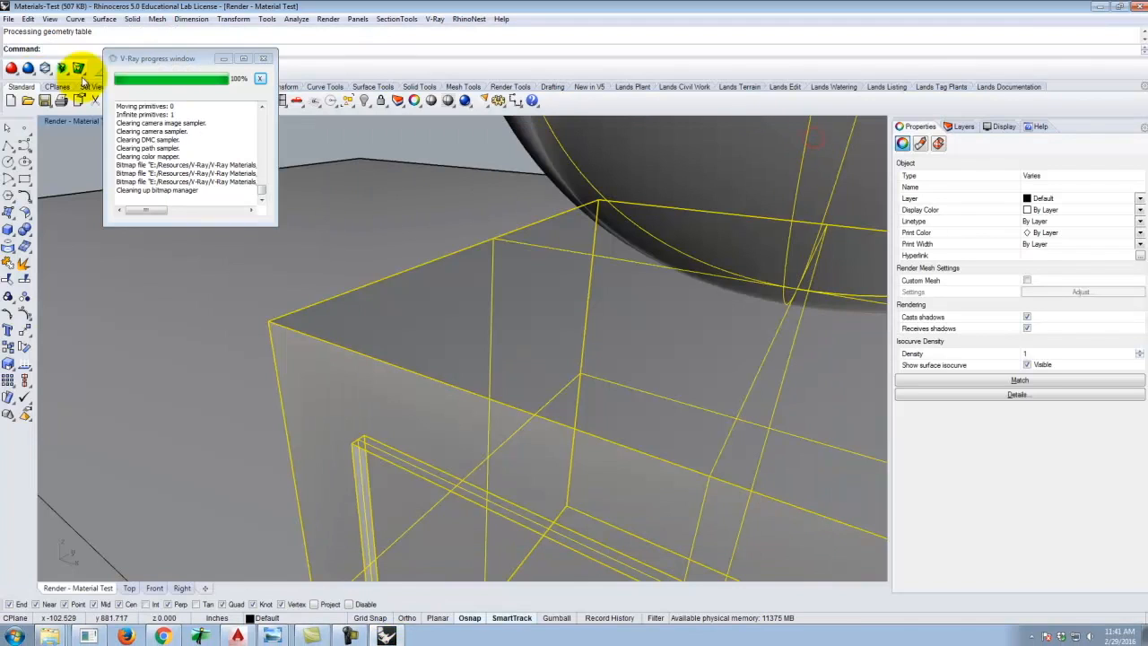
click(435, 19)
click(446, 44)
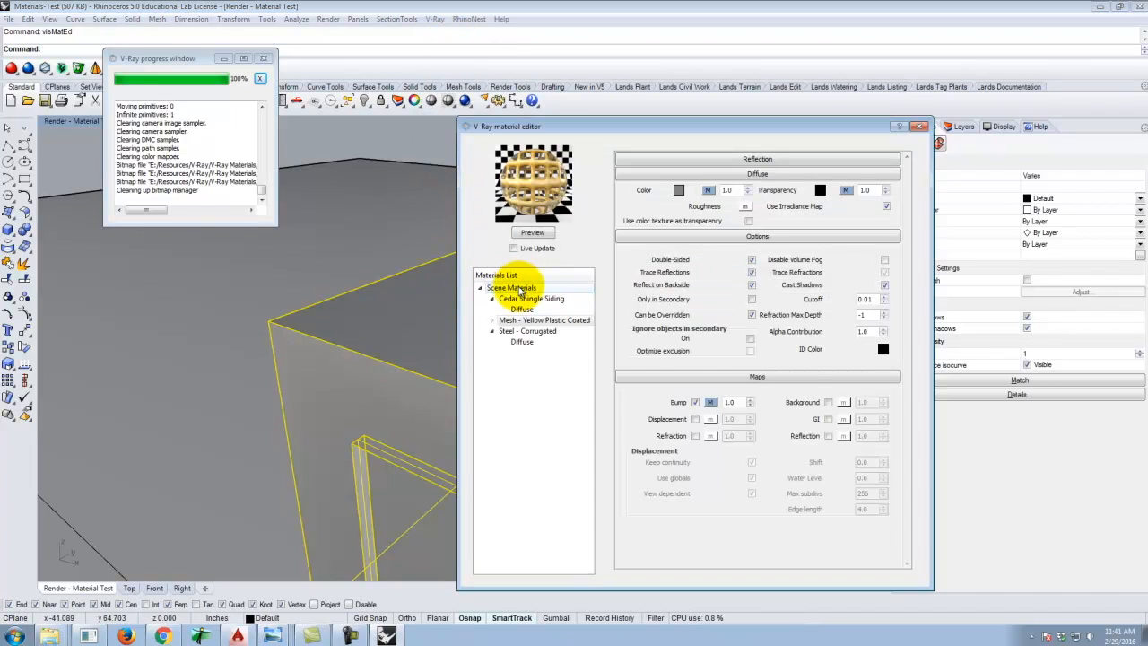
right_click(519, 289)
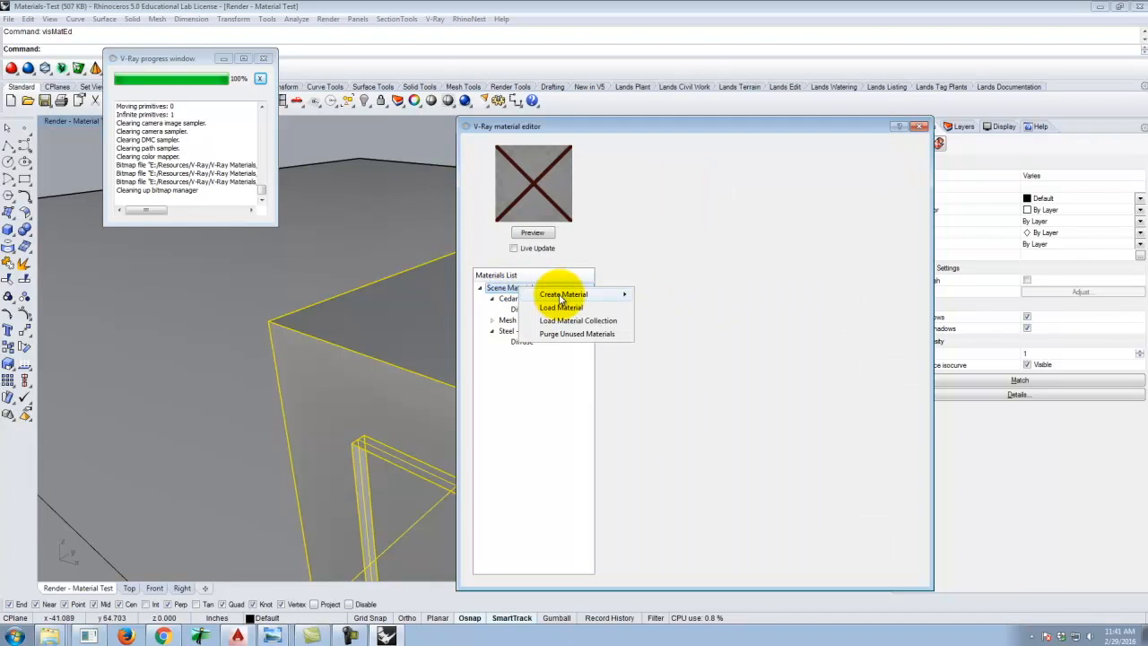
mouse_move(565, 296)
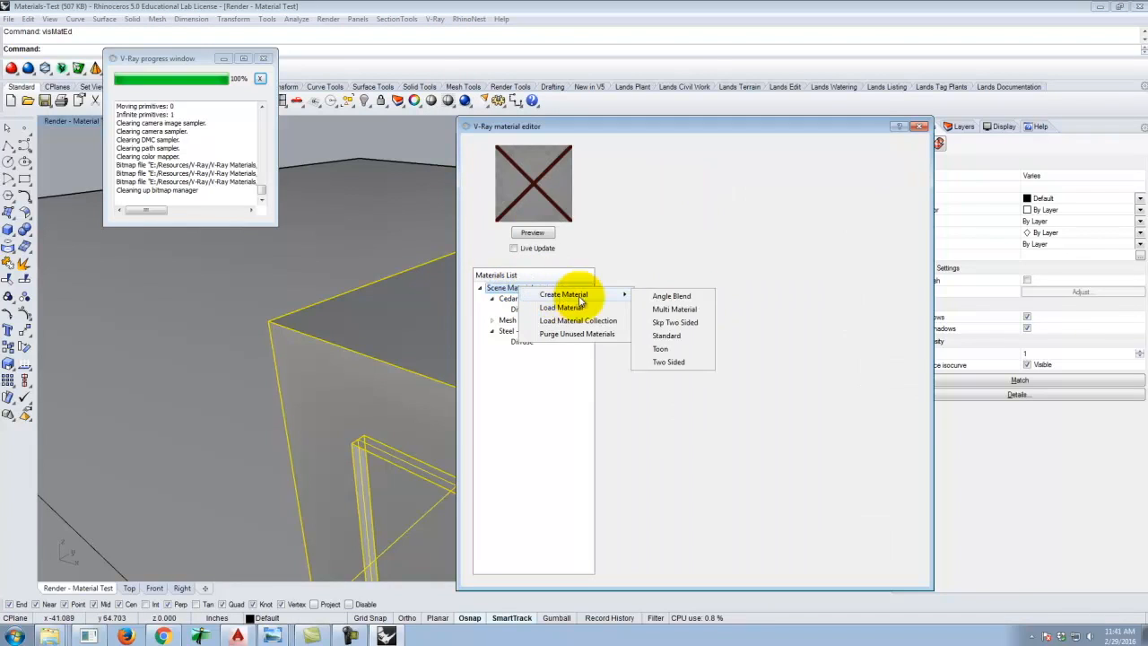
click(668, 337)
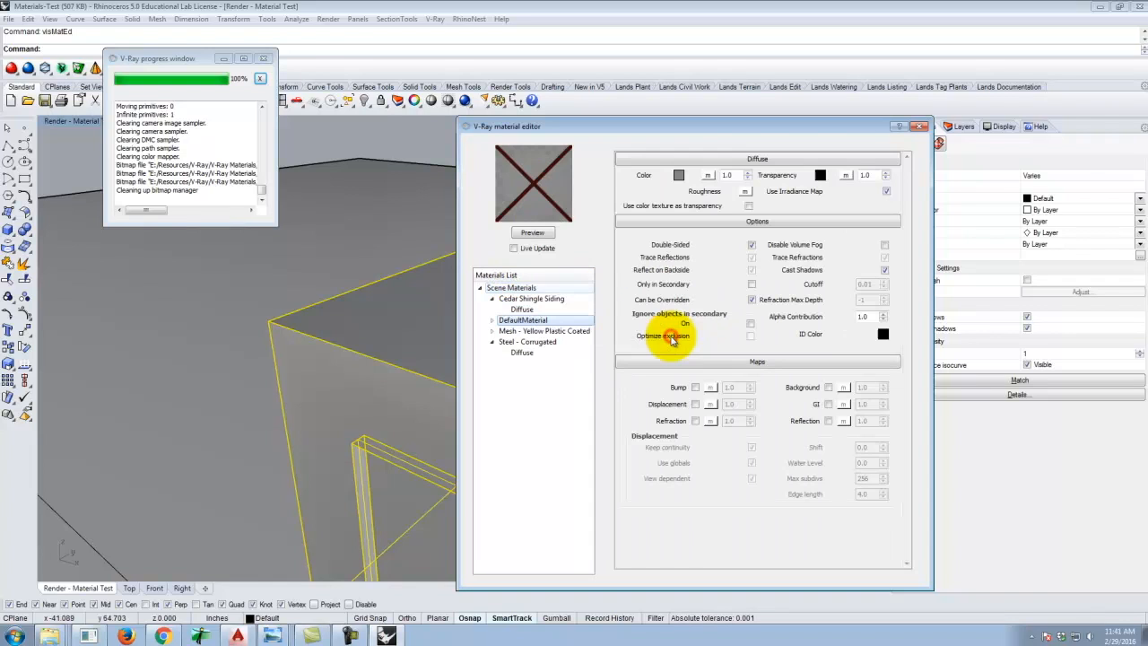
Rename the new material to Old Factory Wall.
double_click(527, 321)
text(Old Factory W)
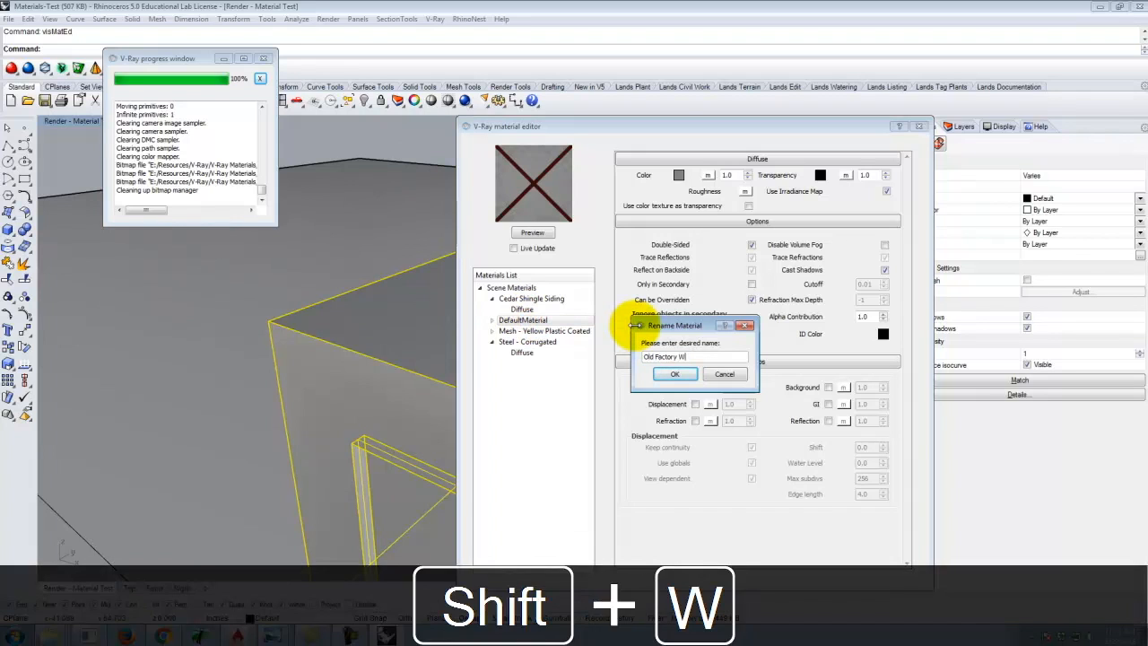
text(all;)
key(BackSpace)
key(Return)
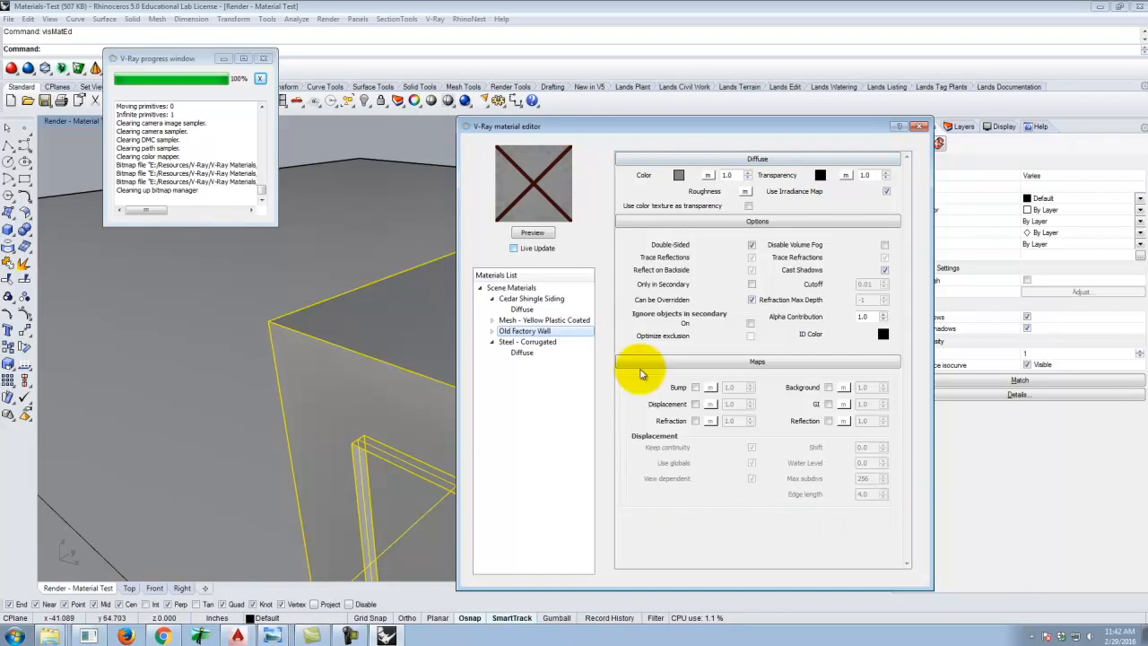
Open the texture editor for the diffuse color map and choose the TexBitmap texture type.
click(710, 175)
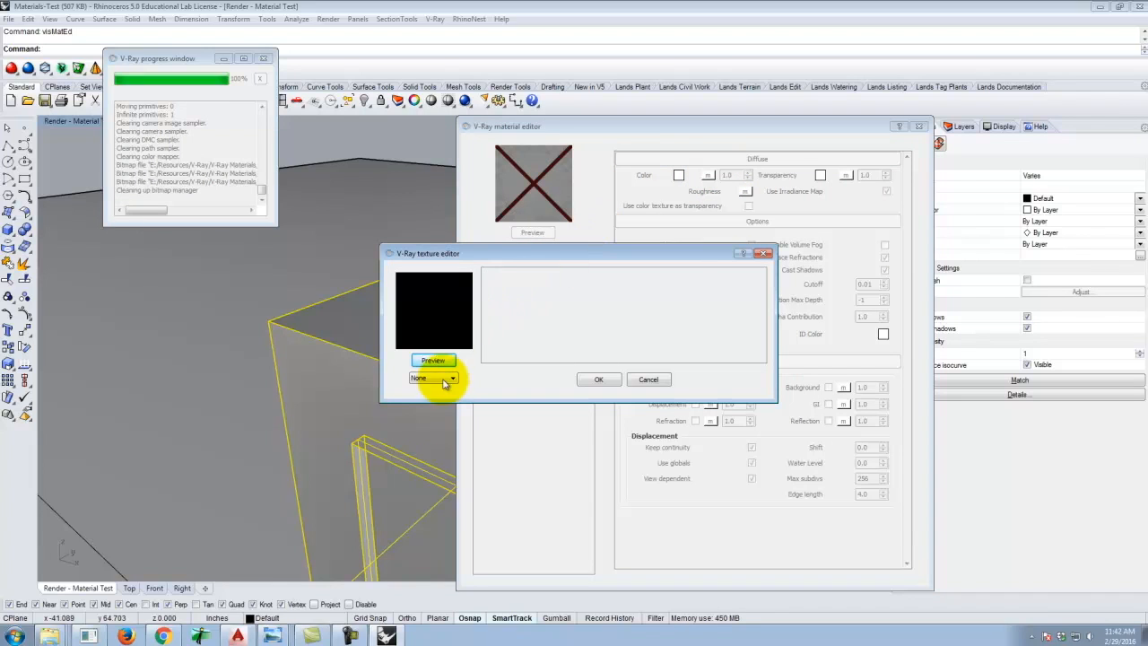
click(450, 380)
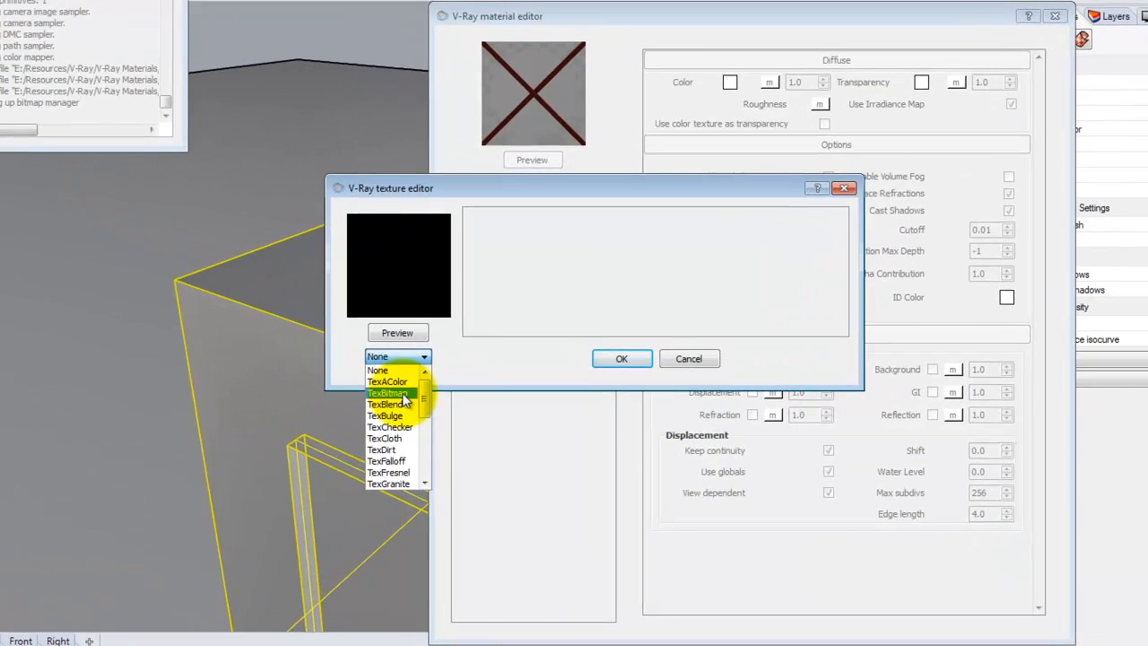
click(435, 406)
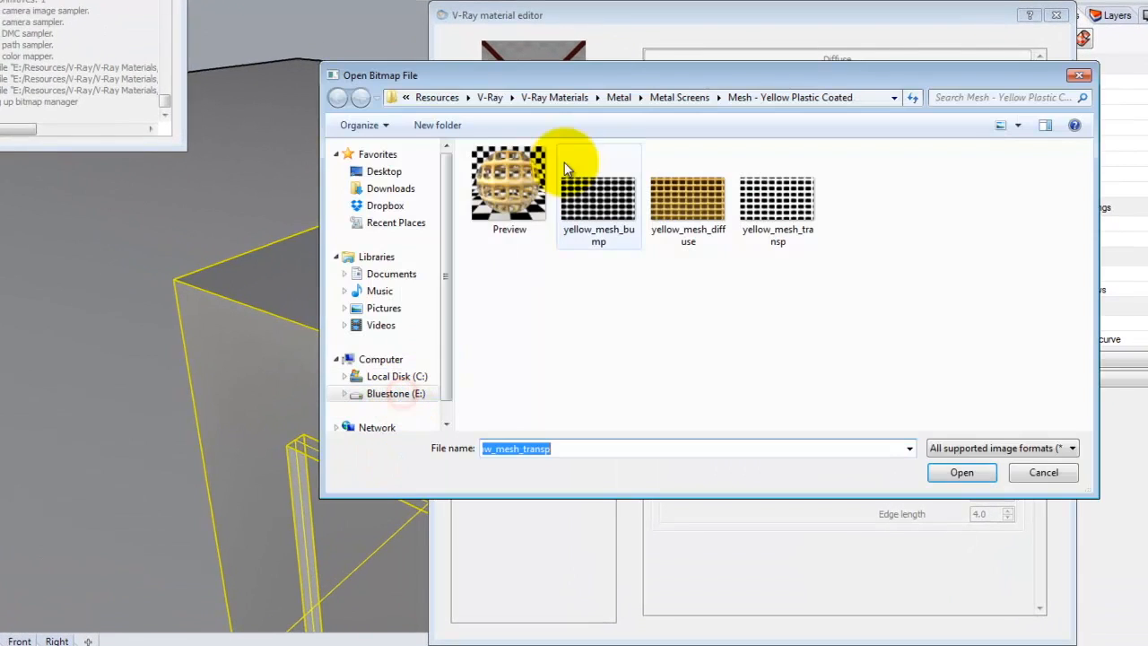
Load Wall Texture from the Ex210 Worn-Factory-wall folder on Bluestone (E:) as the diffuse bitmap, preview it and accept the texture.
click(391, 396)
double_click(503, 262)
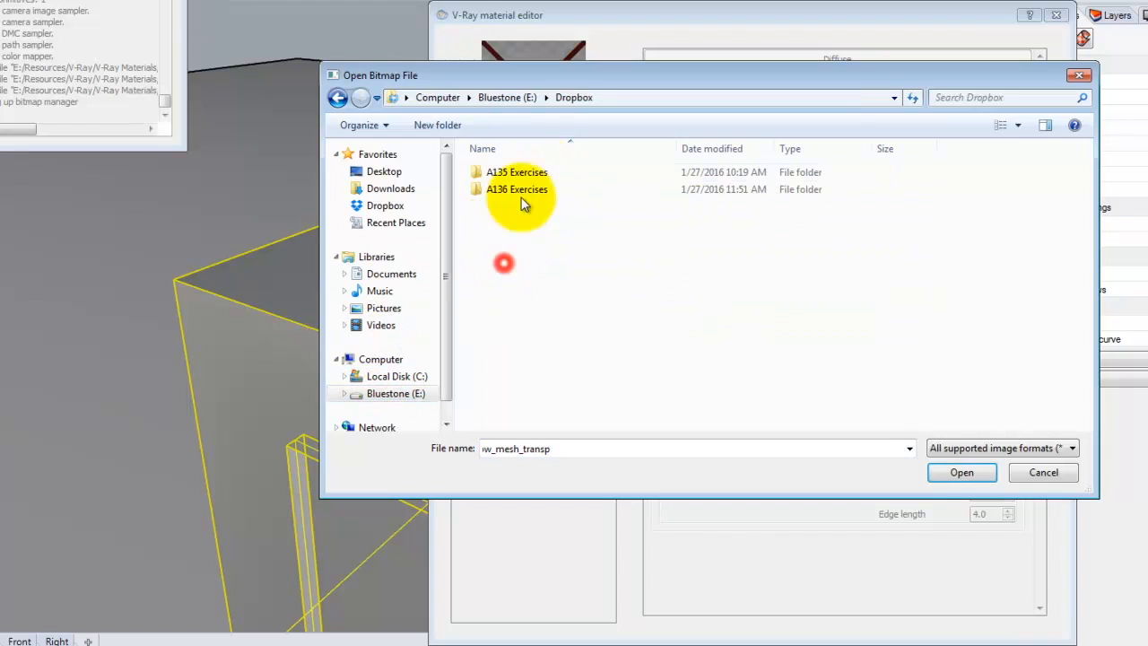
click(509, 173)
double_click(520, 192)
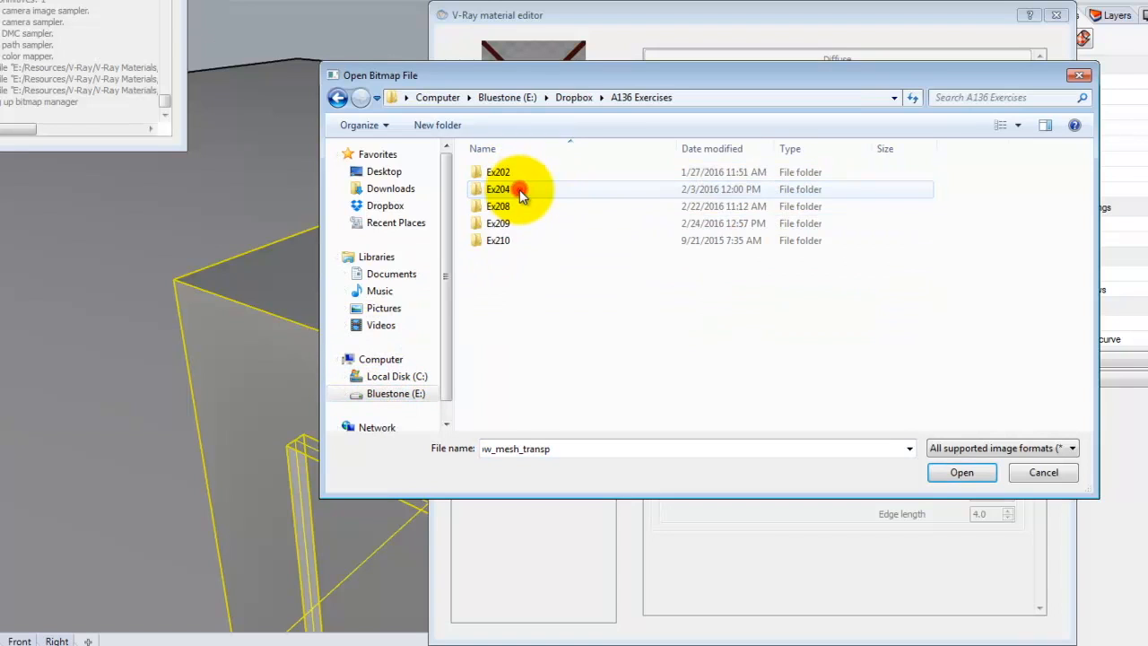
double_click(500, 240)
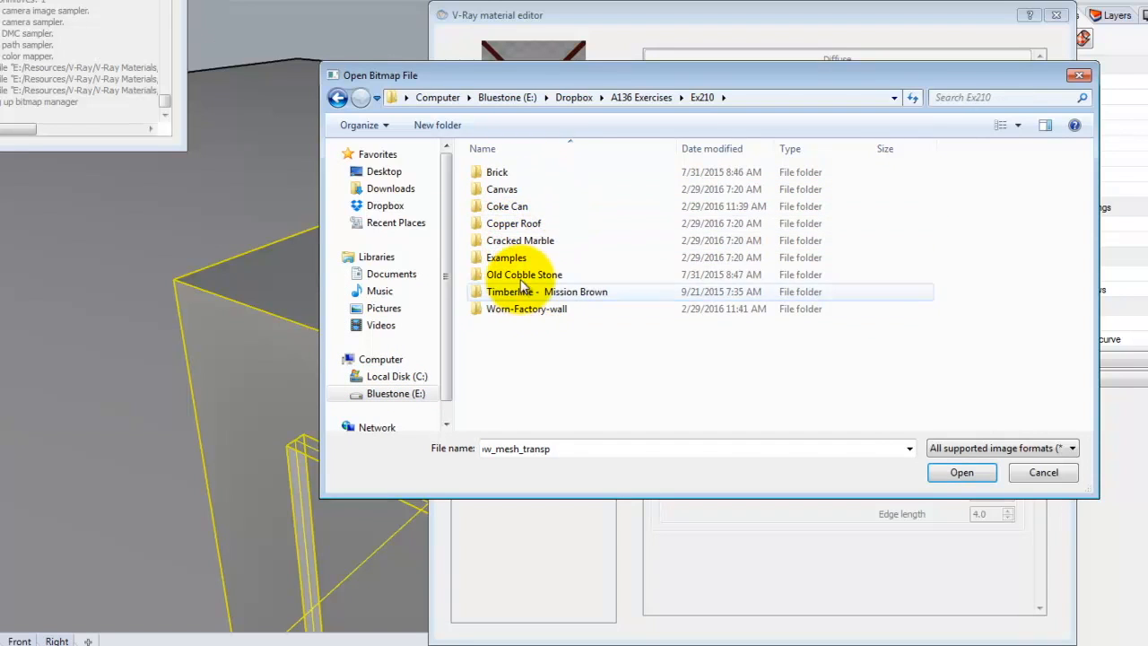
double_click(525, 308)
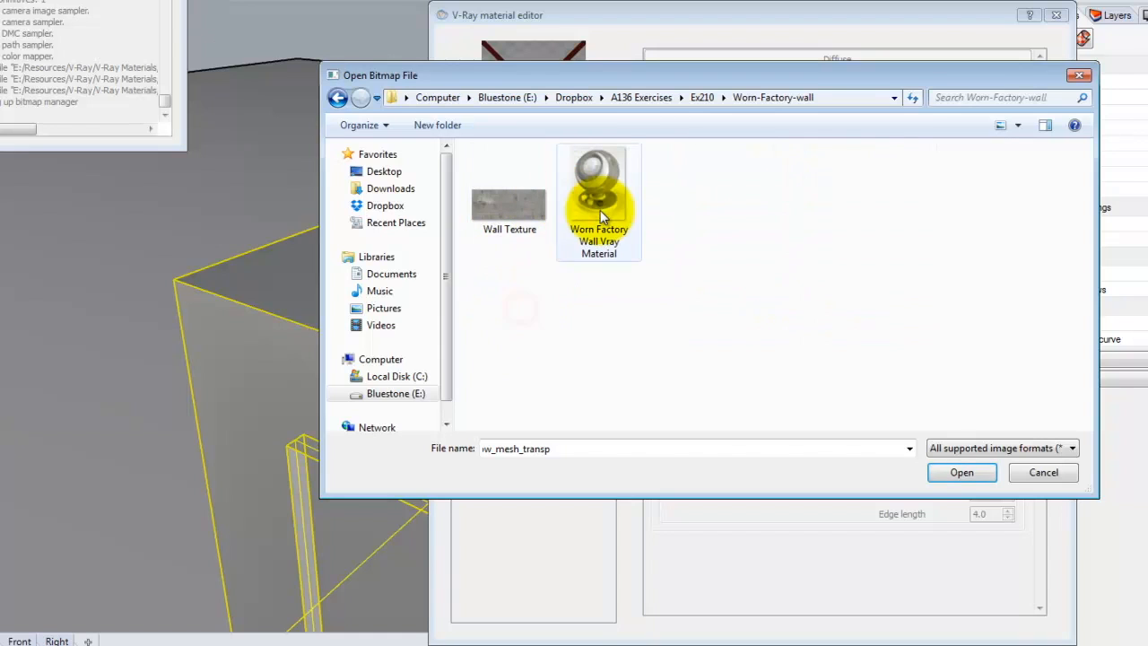
click(511, 195)
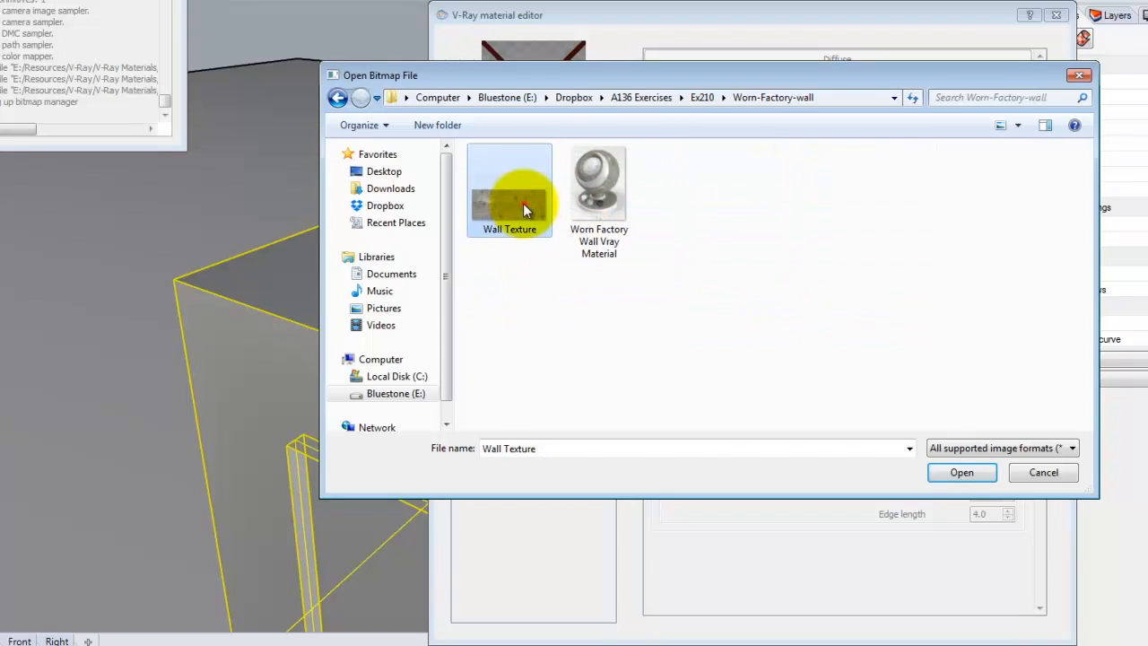
click(961, 470)
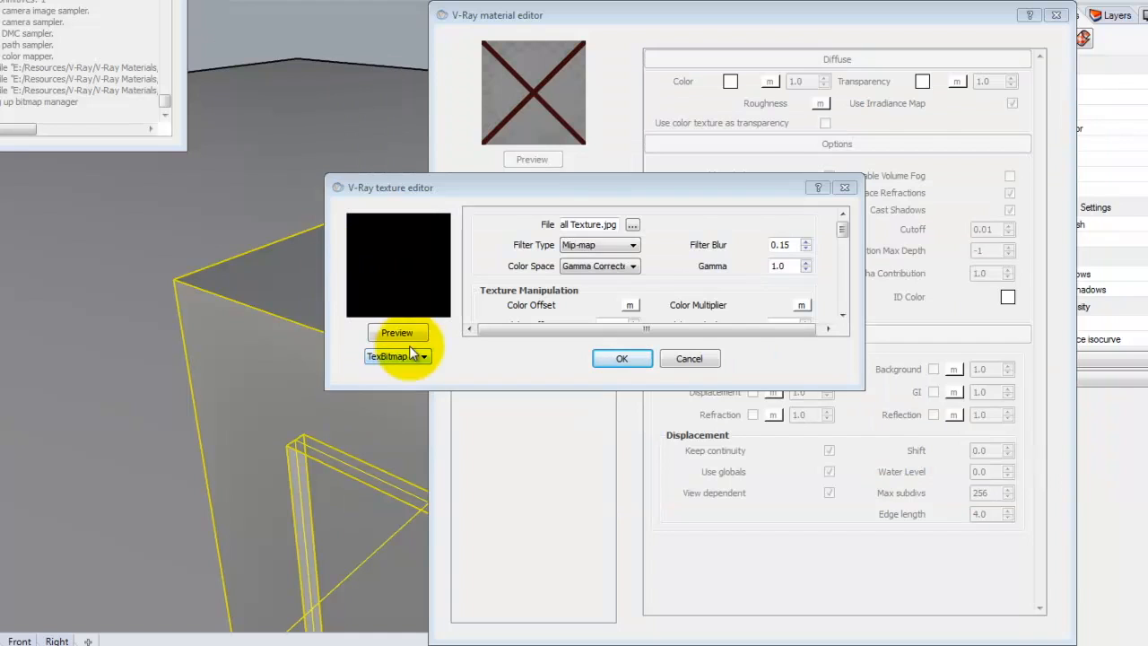
click(408, 332)
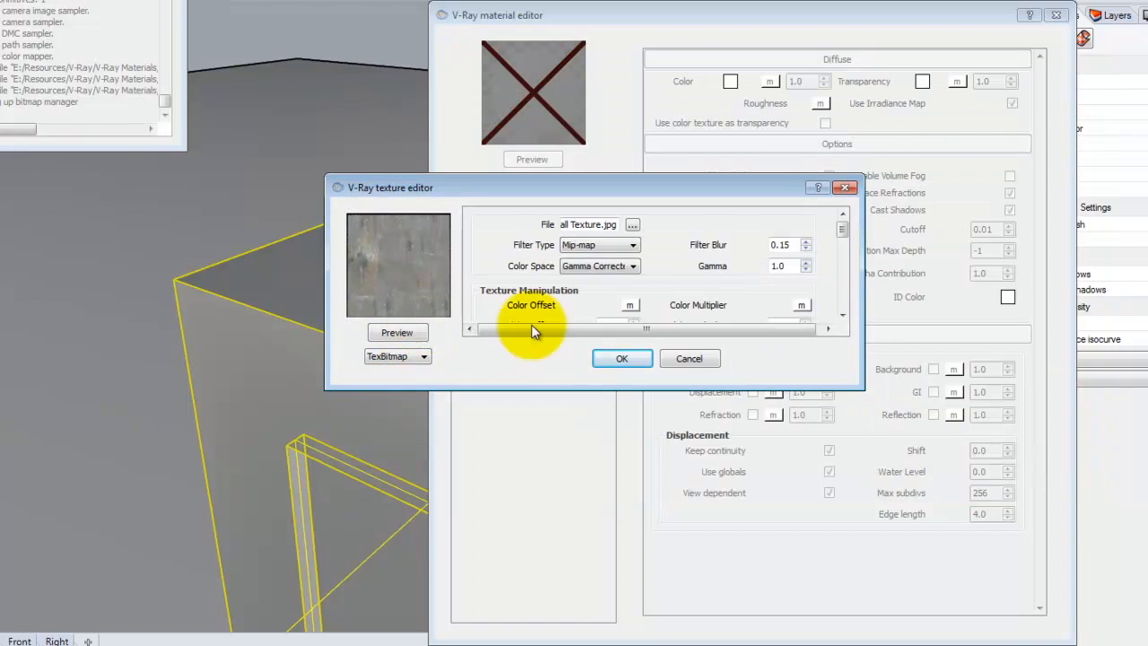
click(622, 359)
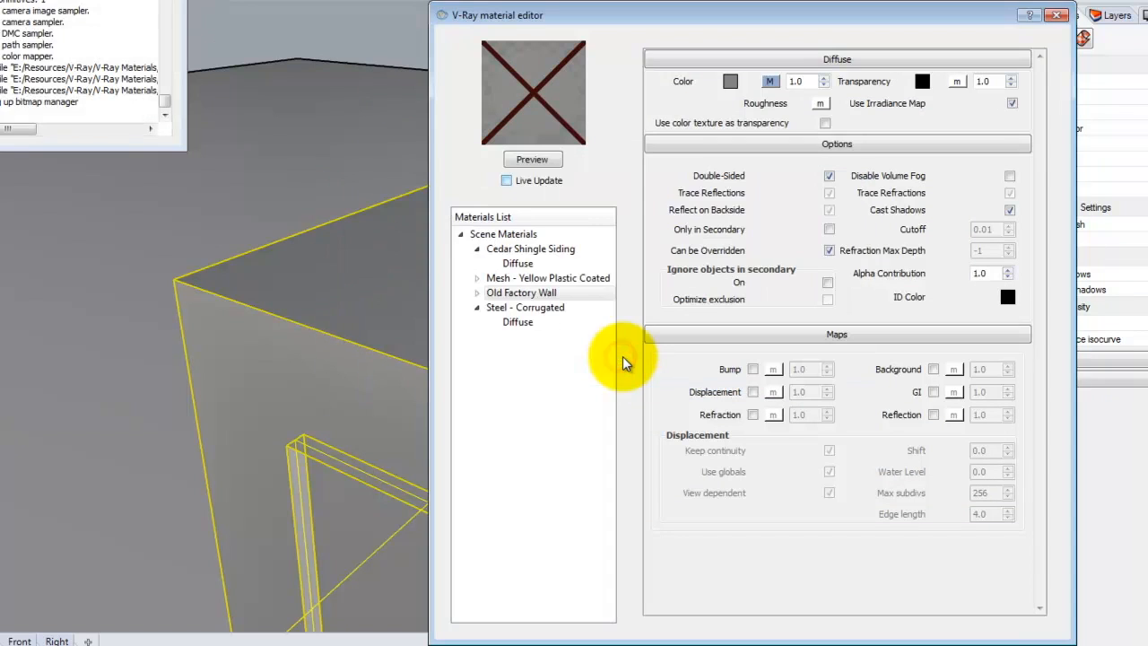
Preview the Old Factory Wall material and apply it to the selected objects.
click(537, 161)
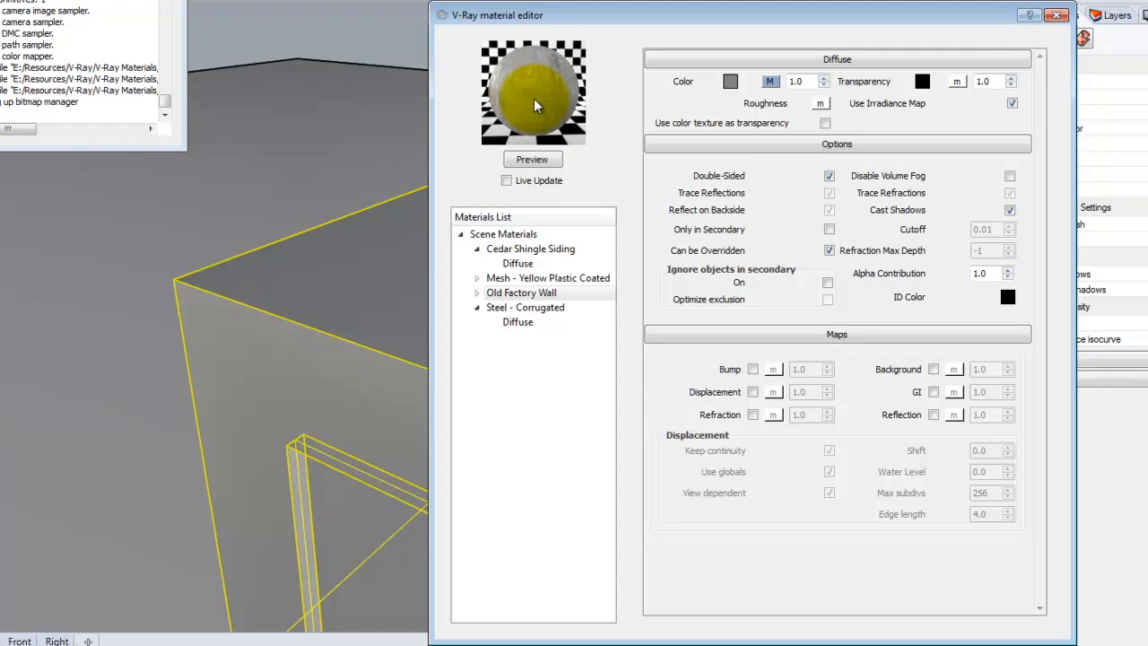
click(514, 296)
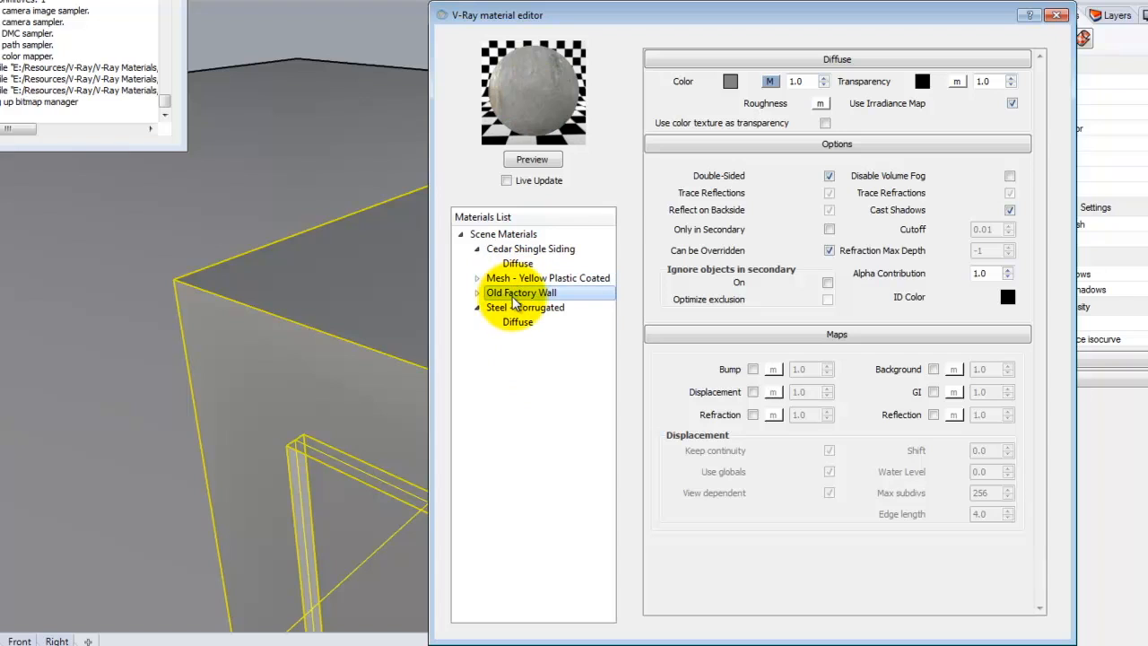
right_click(514, 299)
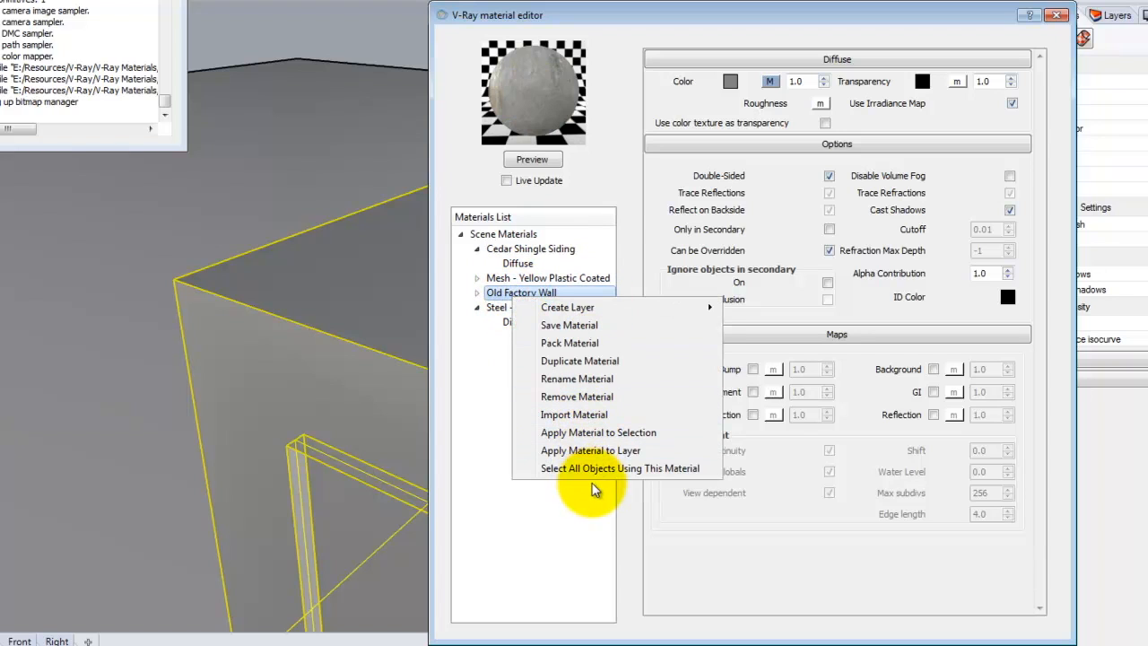
click(596, 435)
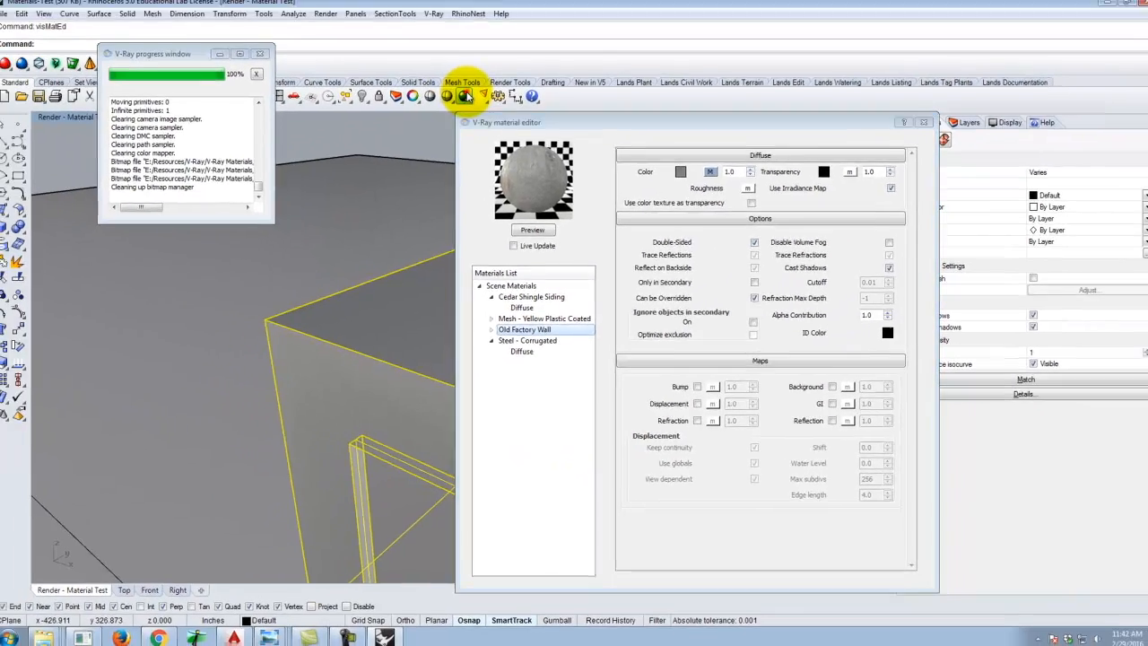
Render the scene, close the frame buffer and material editor, and render again to test the wall material.
click(465, 96)
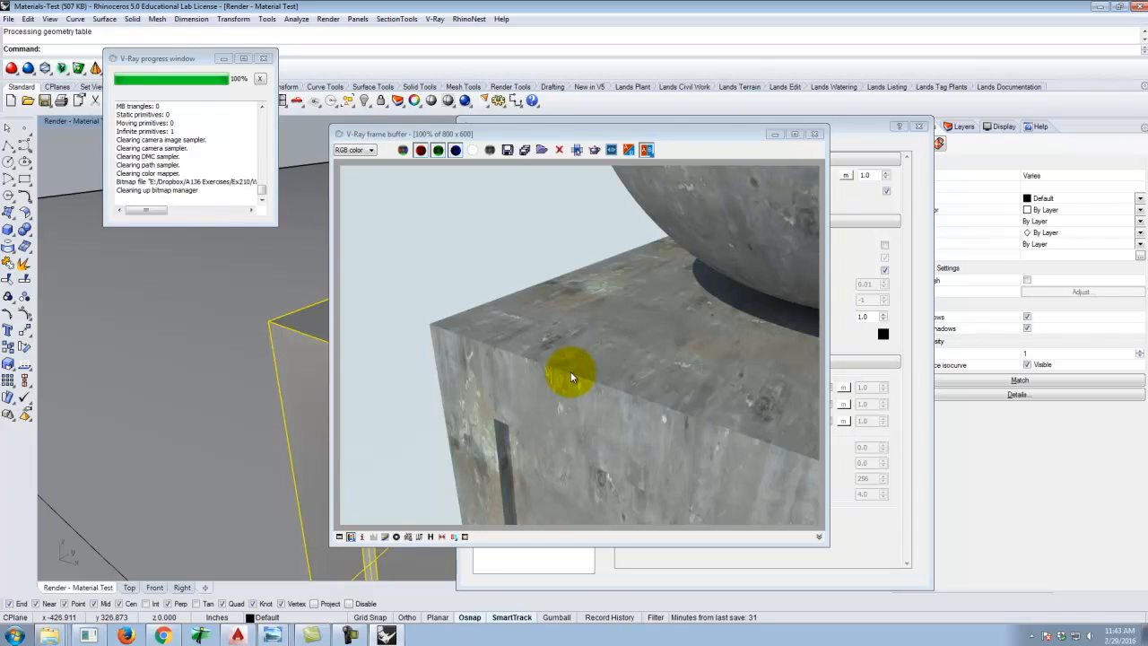
click(814, 133)
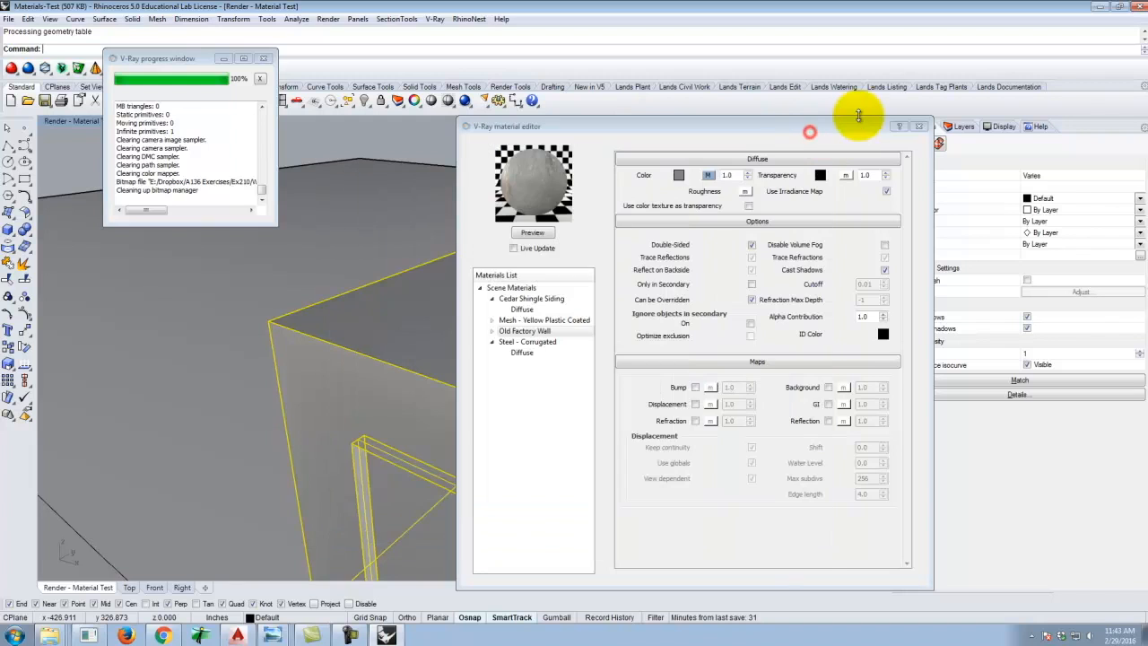
click(920, 126)
scroll(588, 357, down, 4)
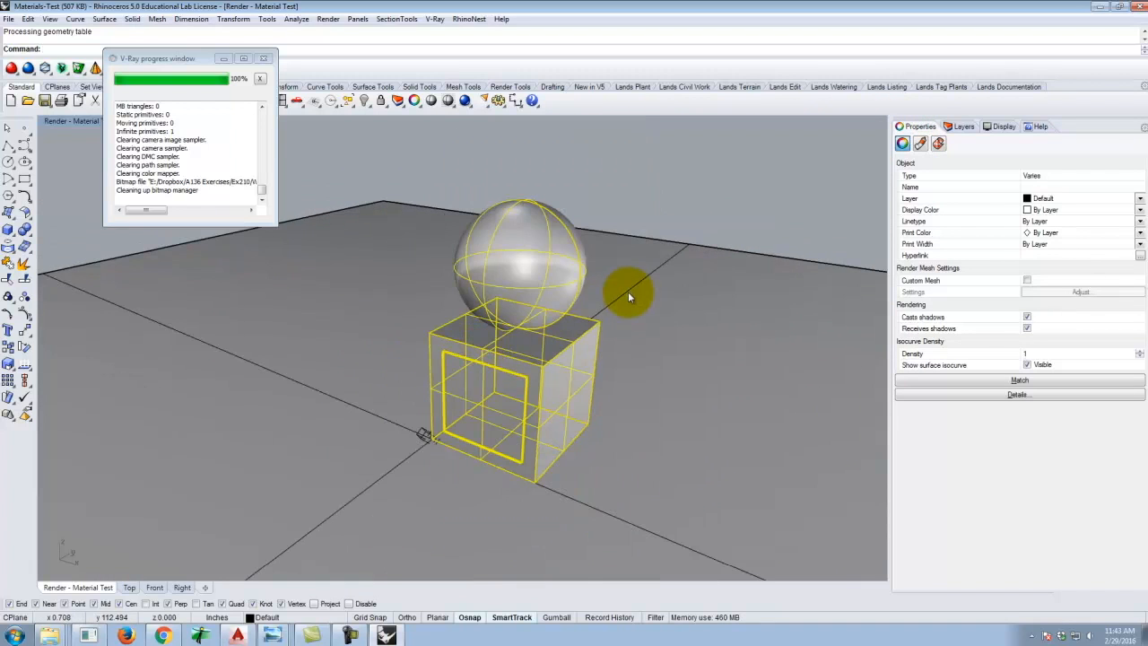
scroll(629, 295, up, 2)
click(465, 100)
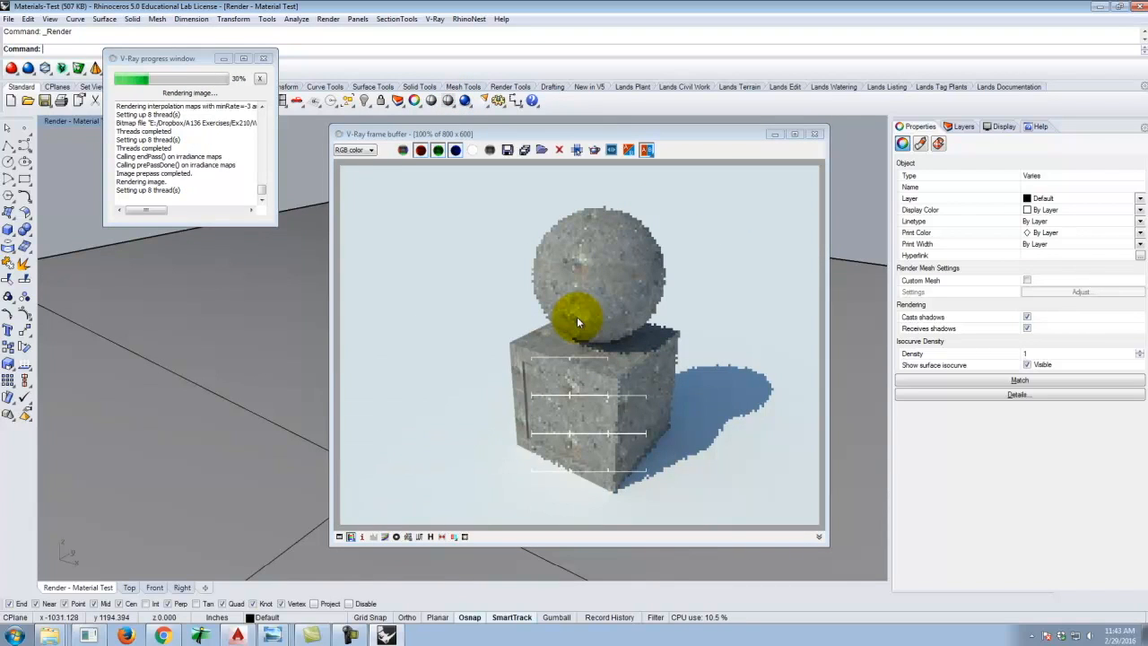
Switch to the browser and download the Blue Painted Asphalt V-Ray material.
click(164, 637)
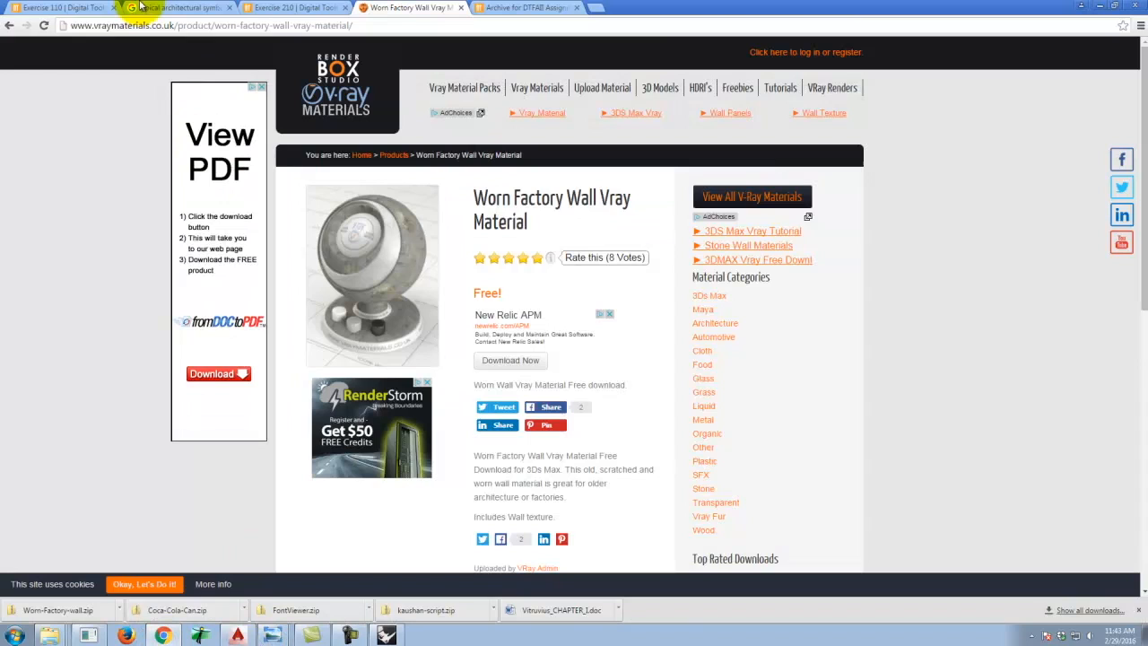
click(8, 26)
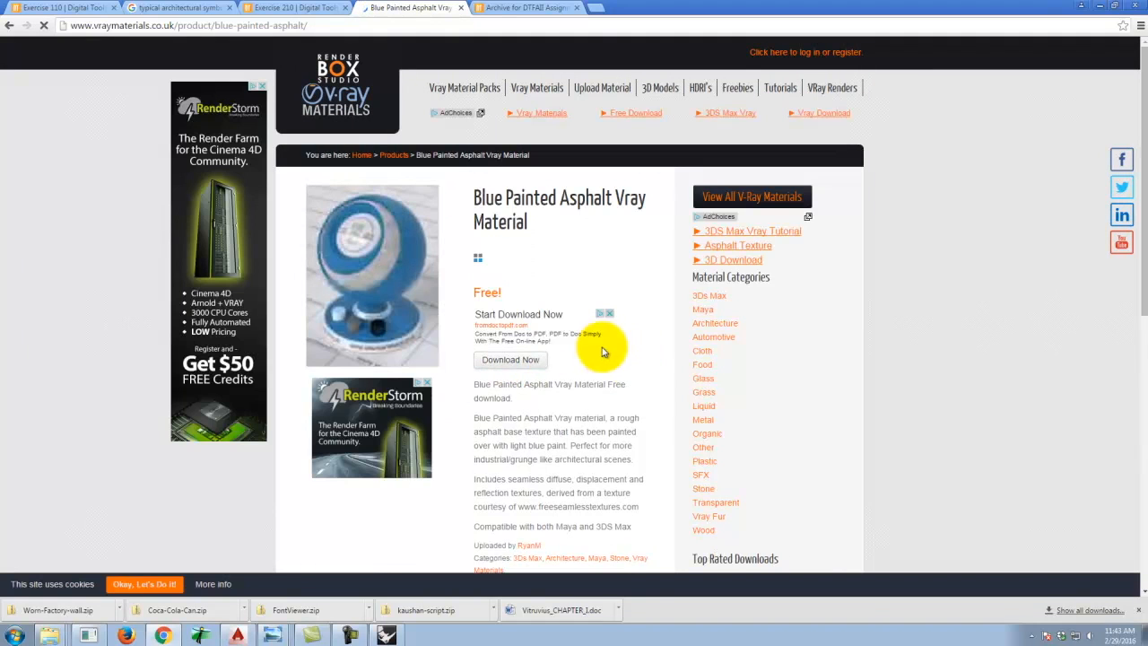
click(513, 362)
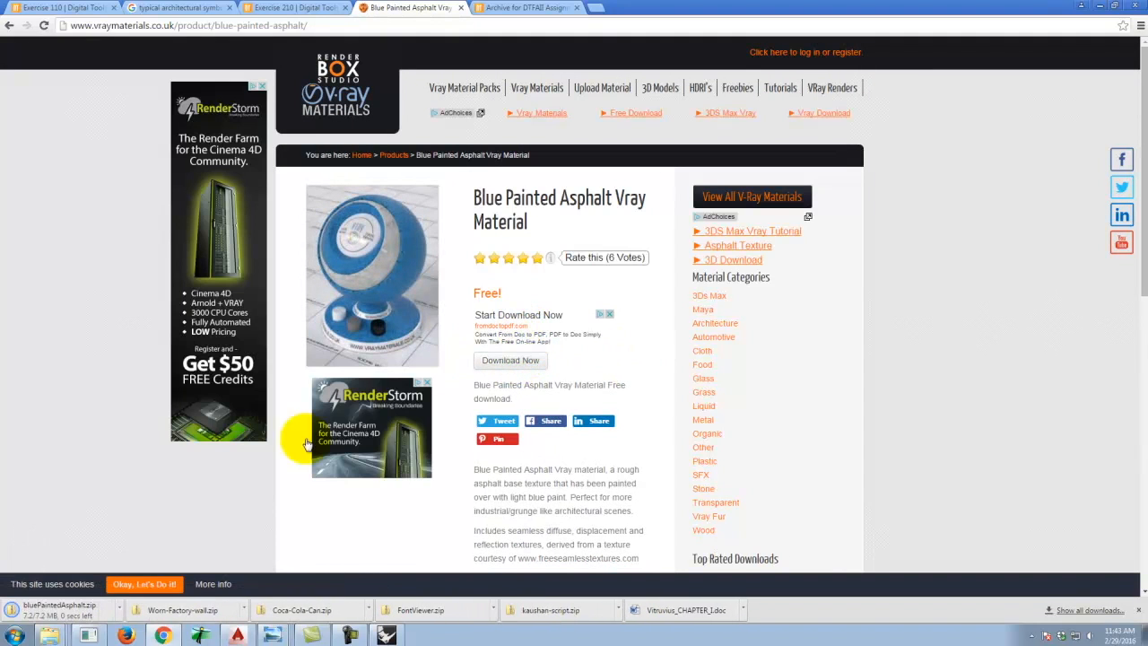
Open the downloaded blueParintedAsphalt archive to examine its texture files, then close it.
click(63, 610)
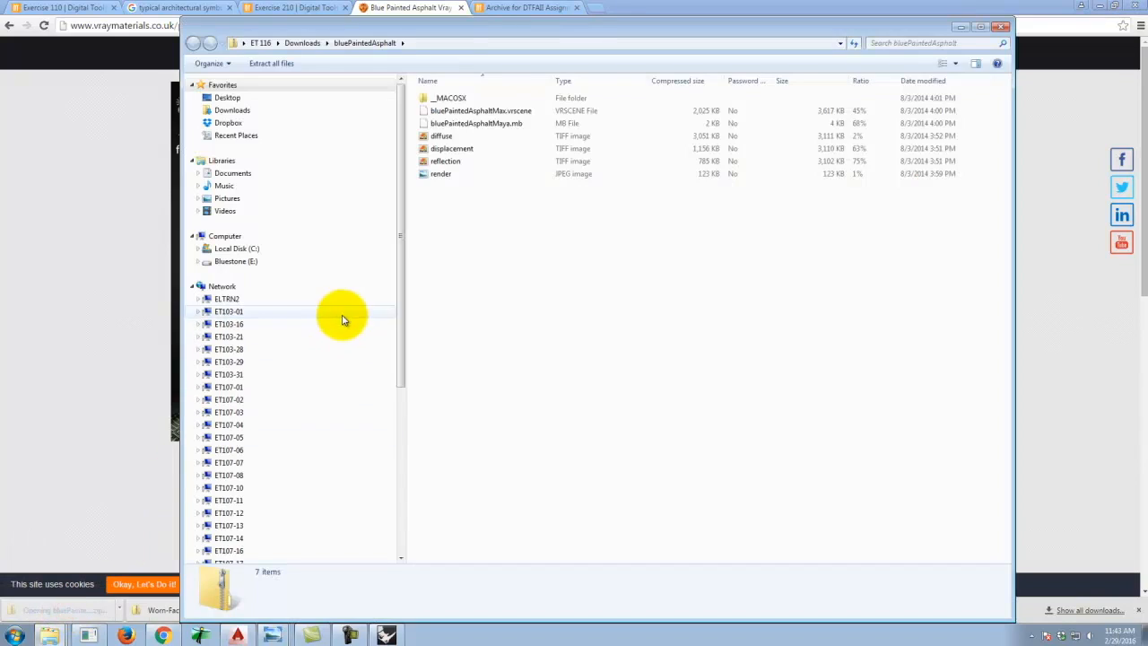
click(452, 164)
click(454, 152)
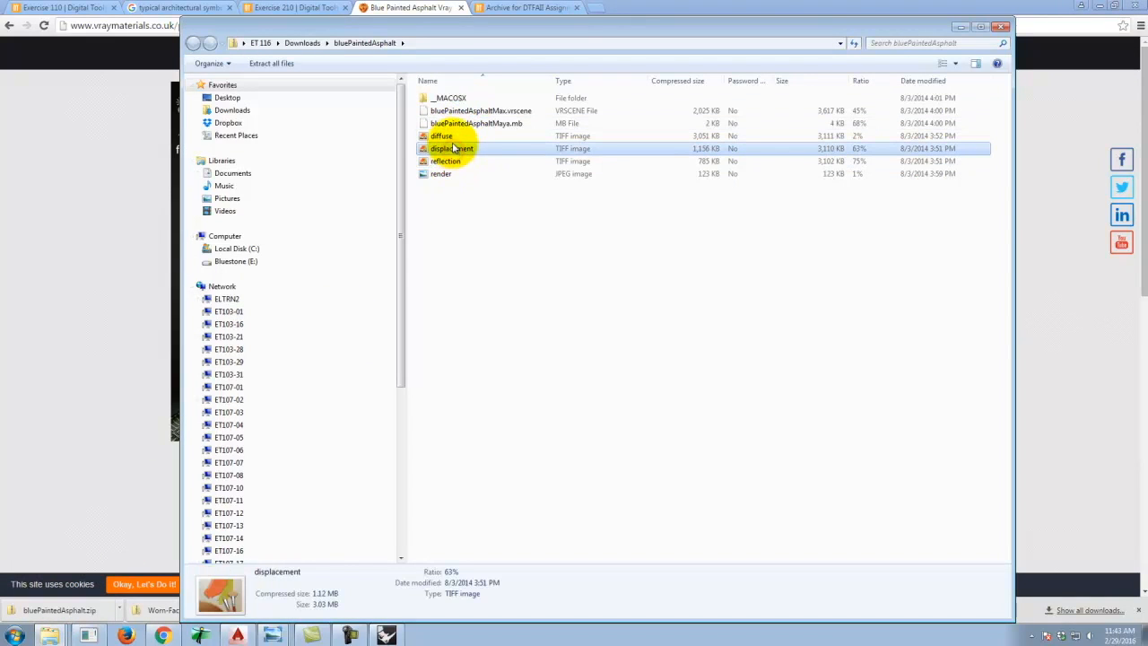
click(451, 139)
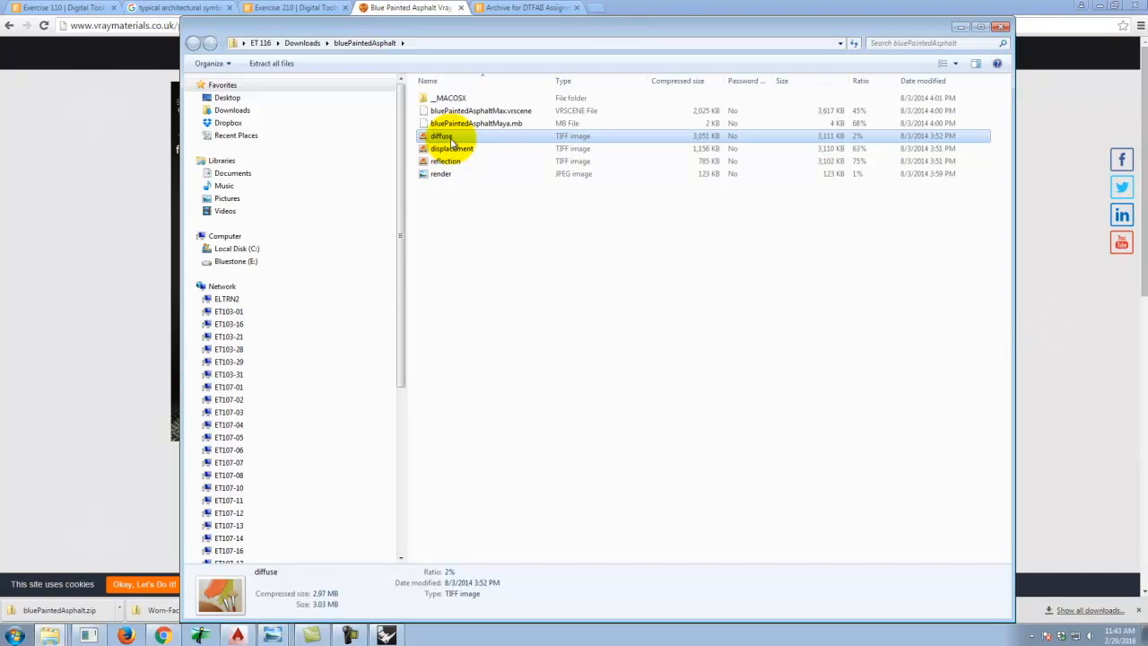
click(1000, 26)
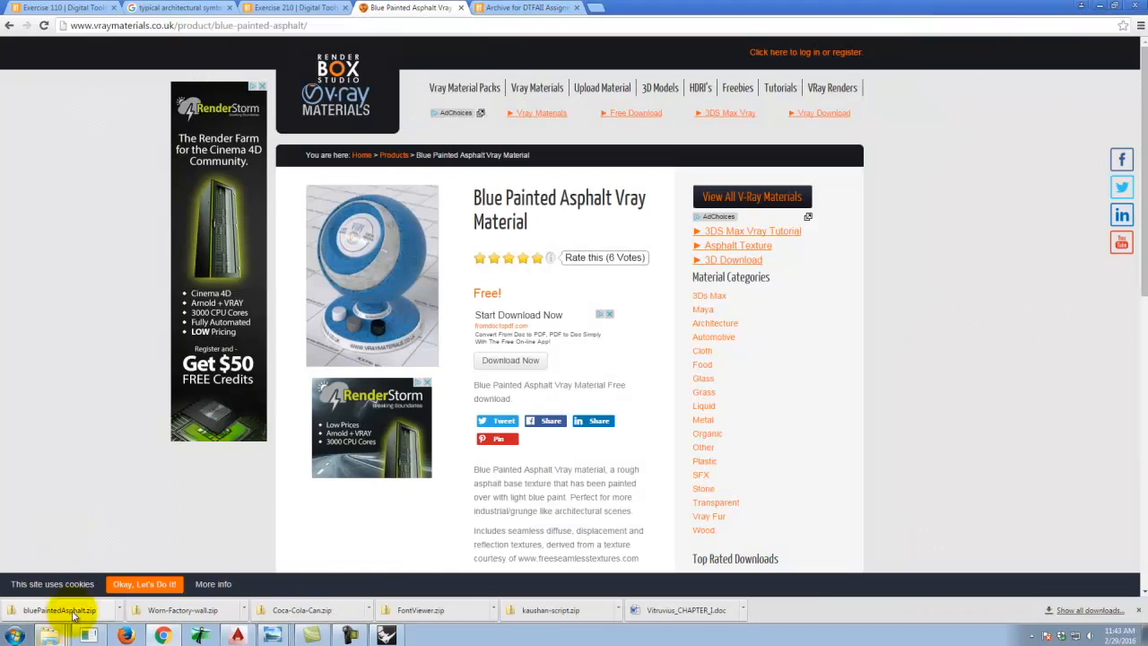
Copy the blueParintedAsphalt zip from Downloads into the Dropbox A136 Exercises Ex210 folder on Bluestone (E:).
click(119, 610)
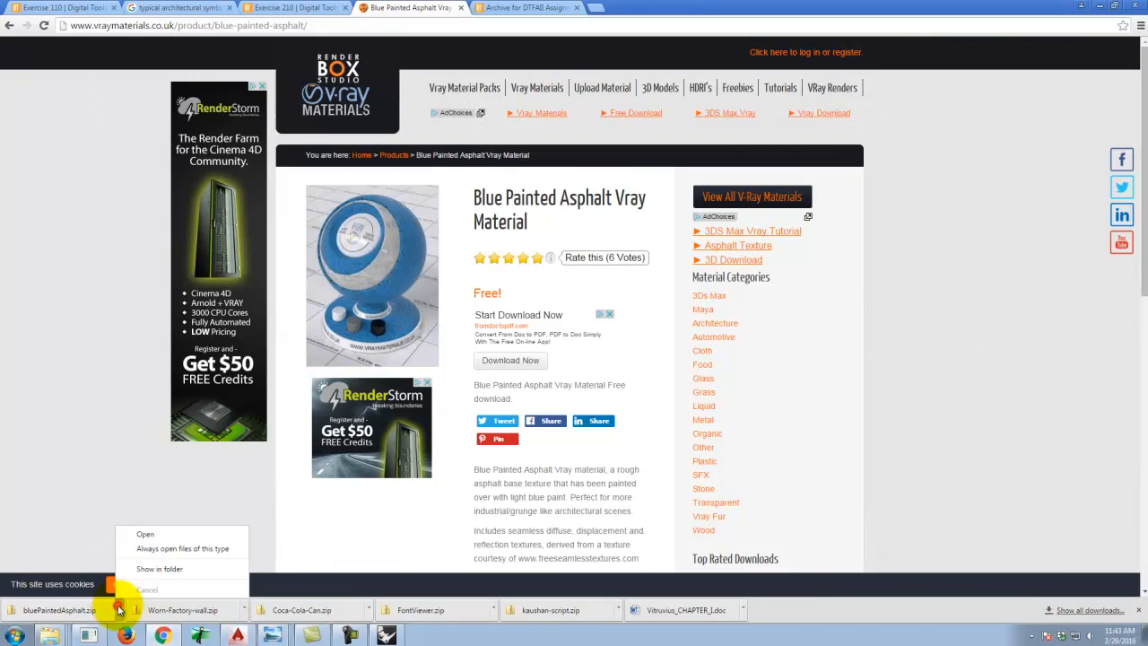
click(160, 570)
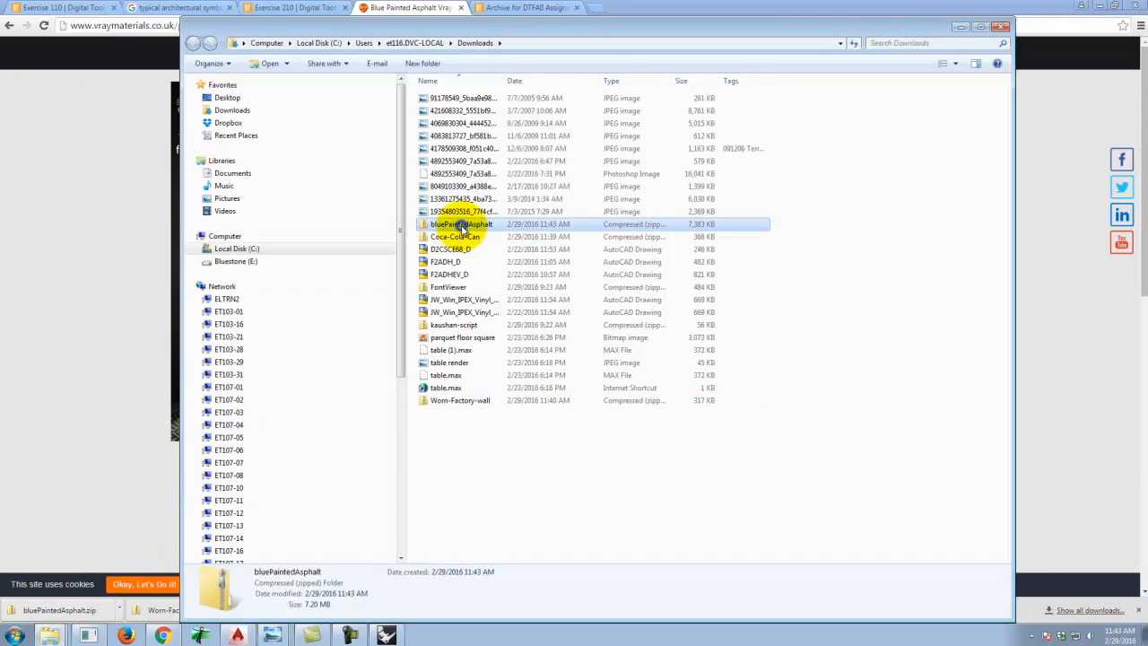
right_click(462, 229)
click(499, 392)
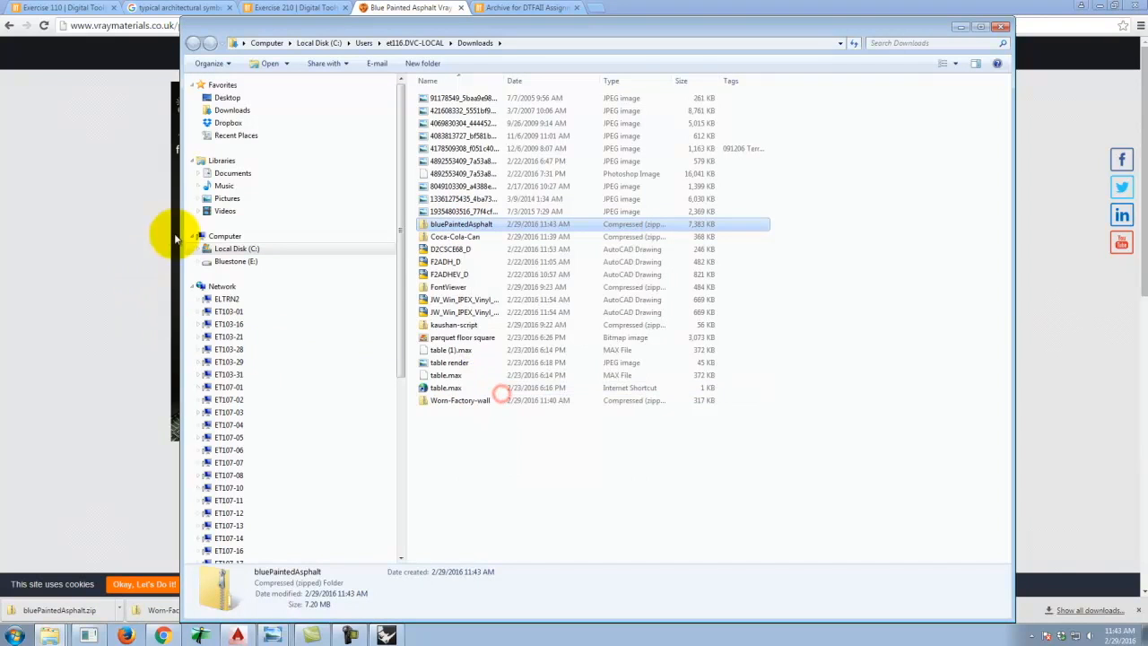
click(236, 261)
click(456, 301)
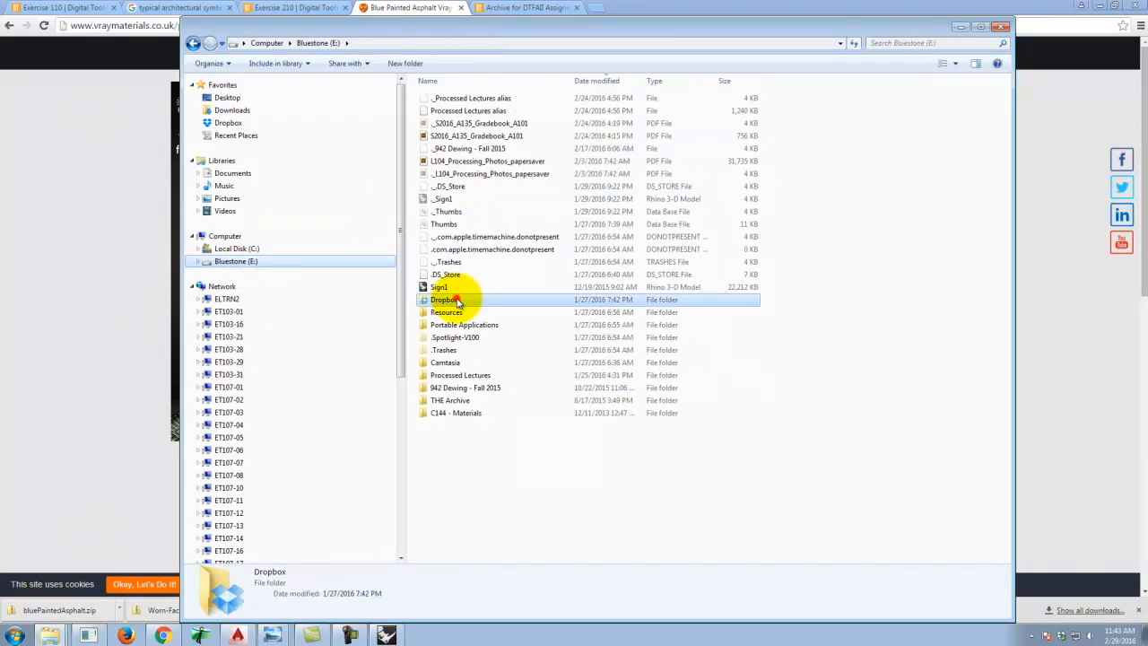
double_click(455, 300)
double_click(448, 111)
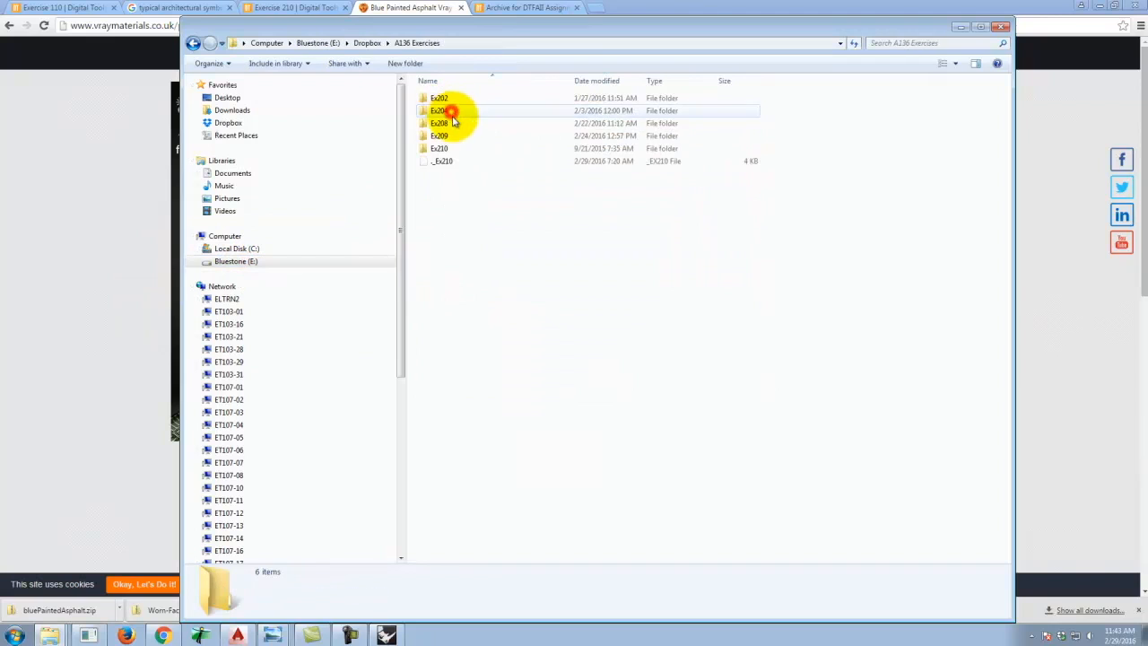
double_click(438, 148)
right_click(508, 419)
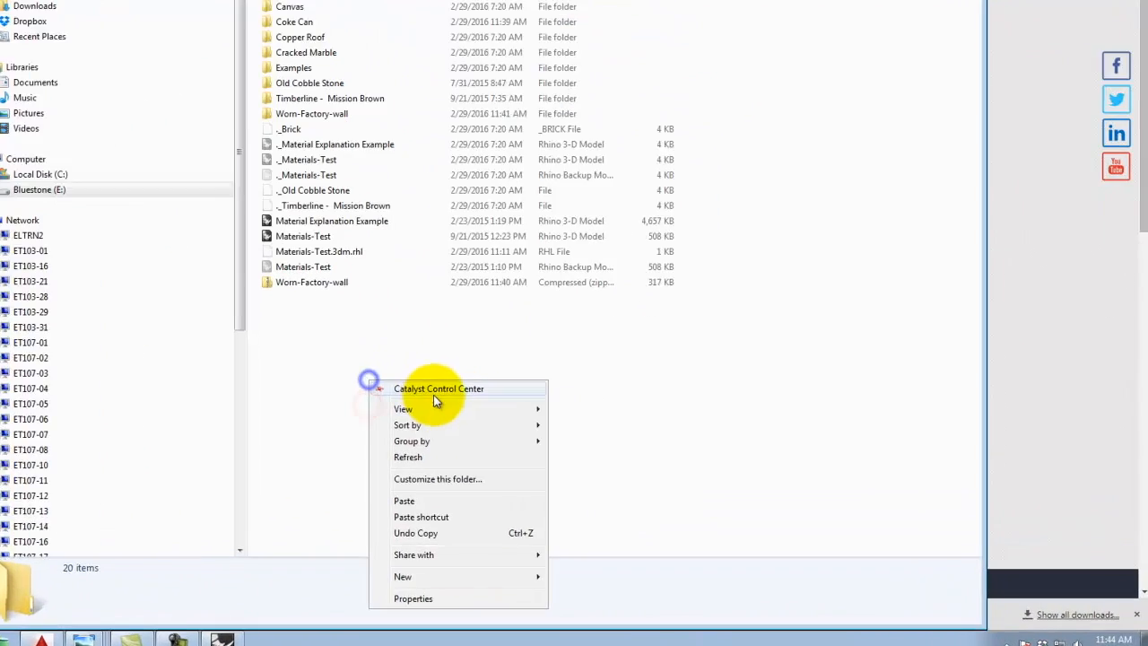
click(408, 501)
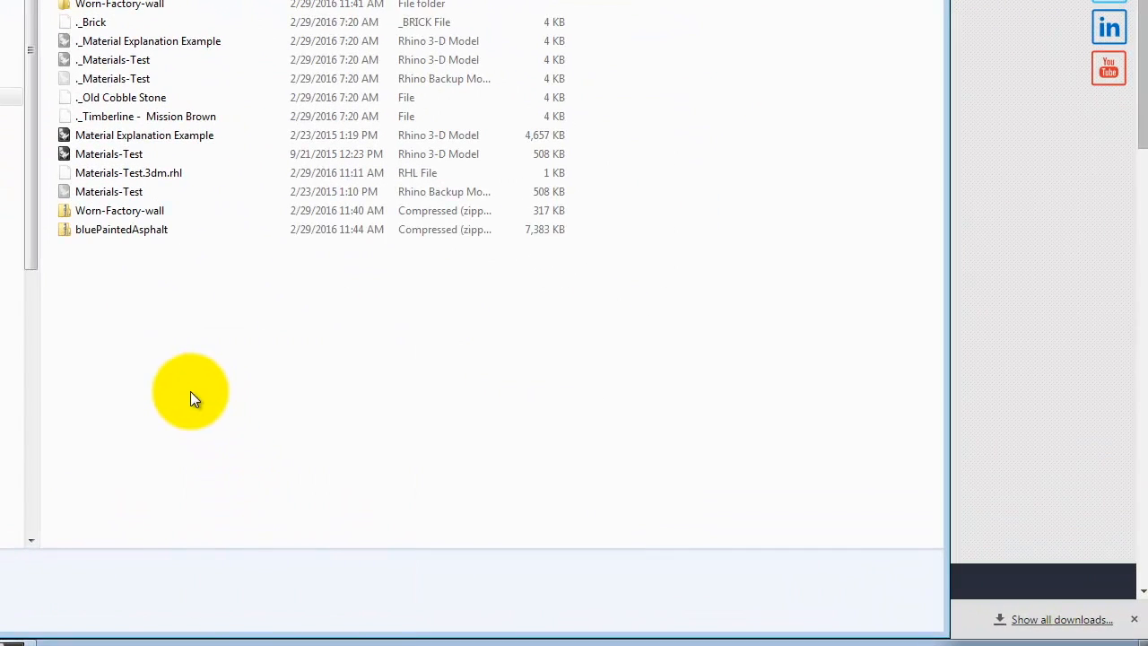
Extract the blueParintedAsphalt zip into its own folder in Ex210 and select the diffuse image.
right_click(109, 229)
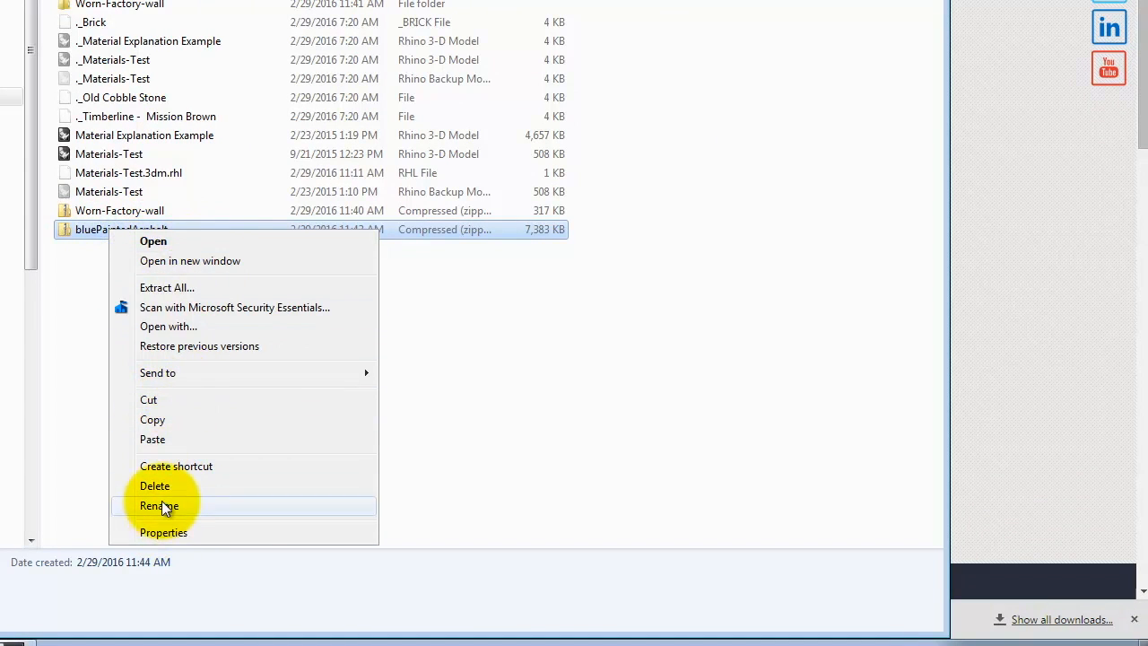
click(154, 287)
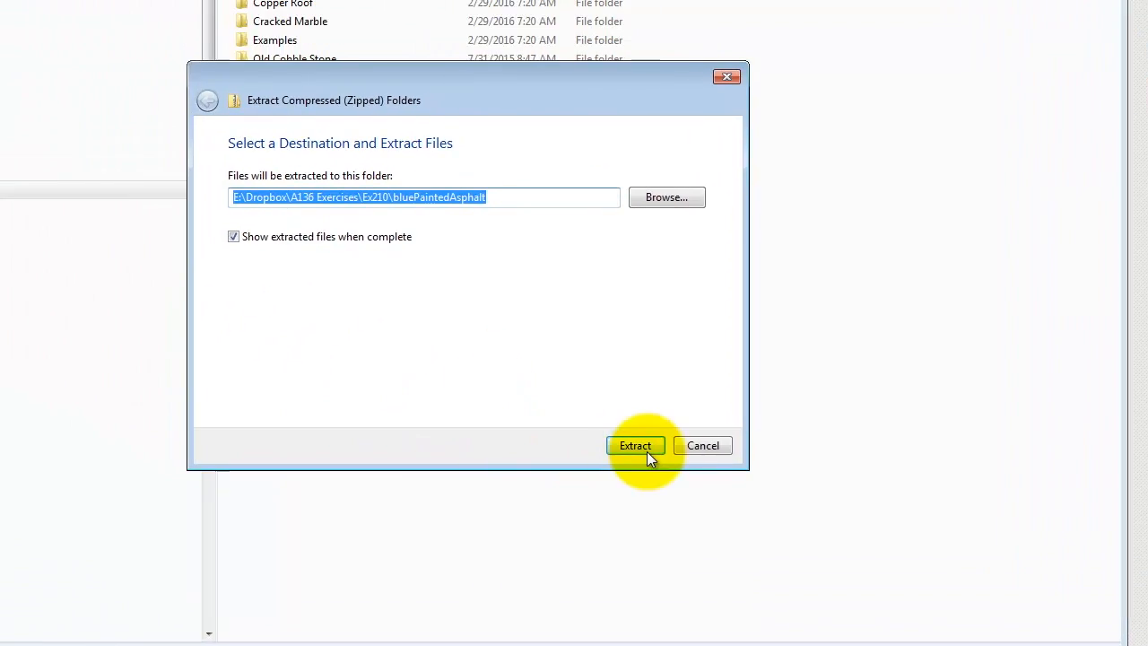
click(474, 356)
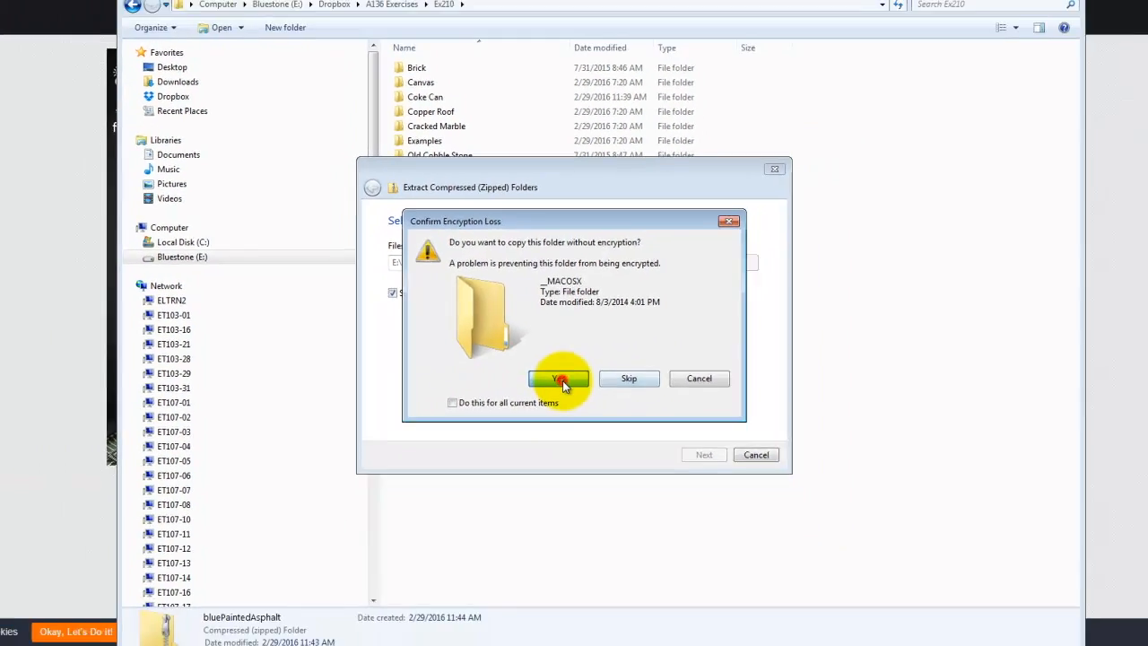
click(553, 404)
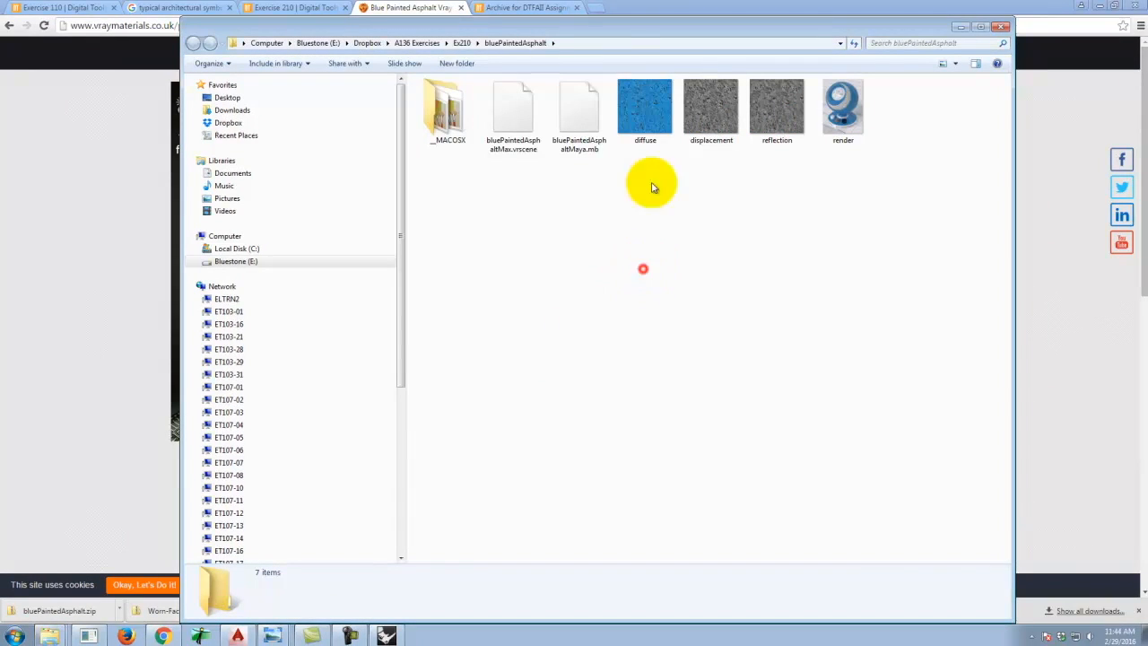
click(643, 108)
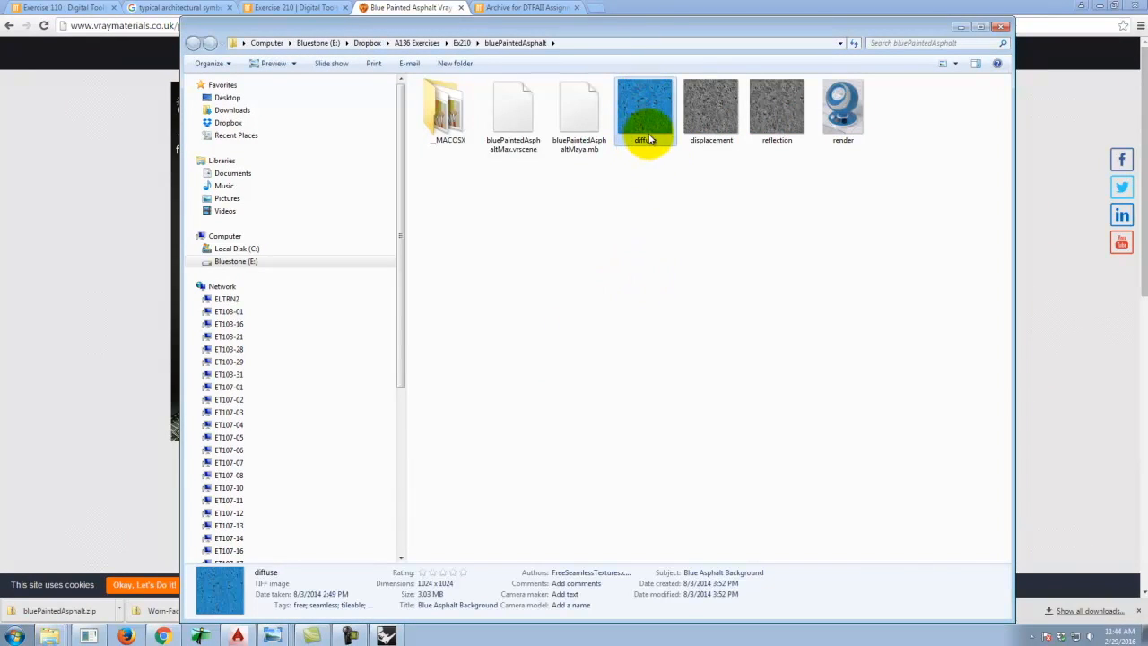
Preview the diffuse, displacement and reflection texture images in the blueParintedAsphalt folder.
double_click(635, 114)
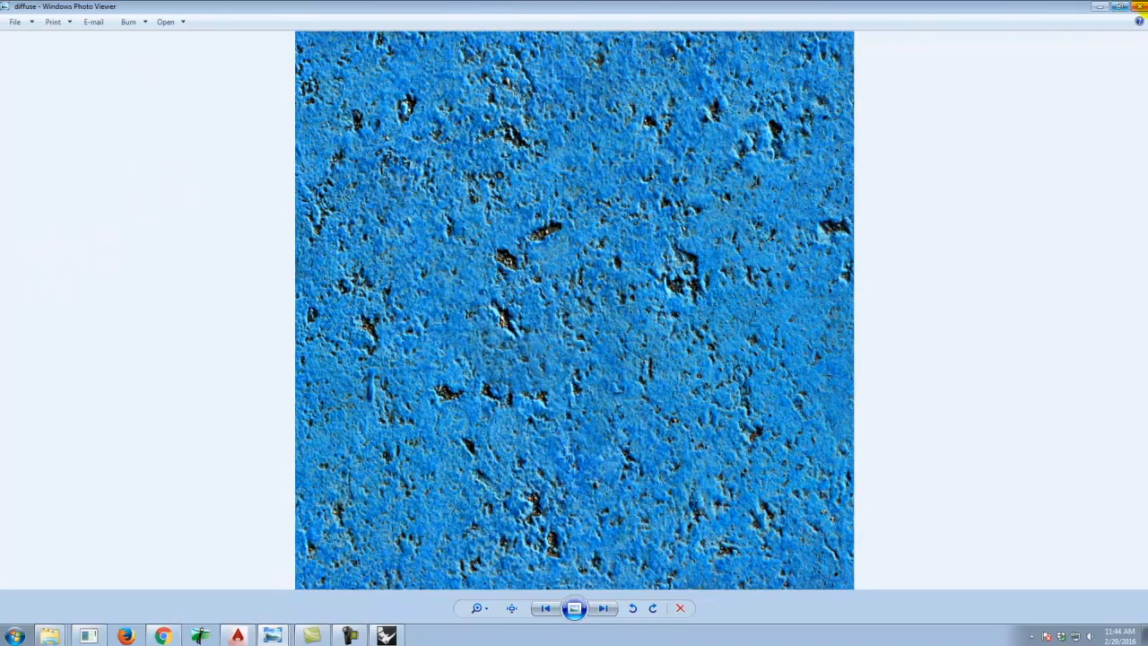
click(1136, 7)
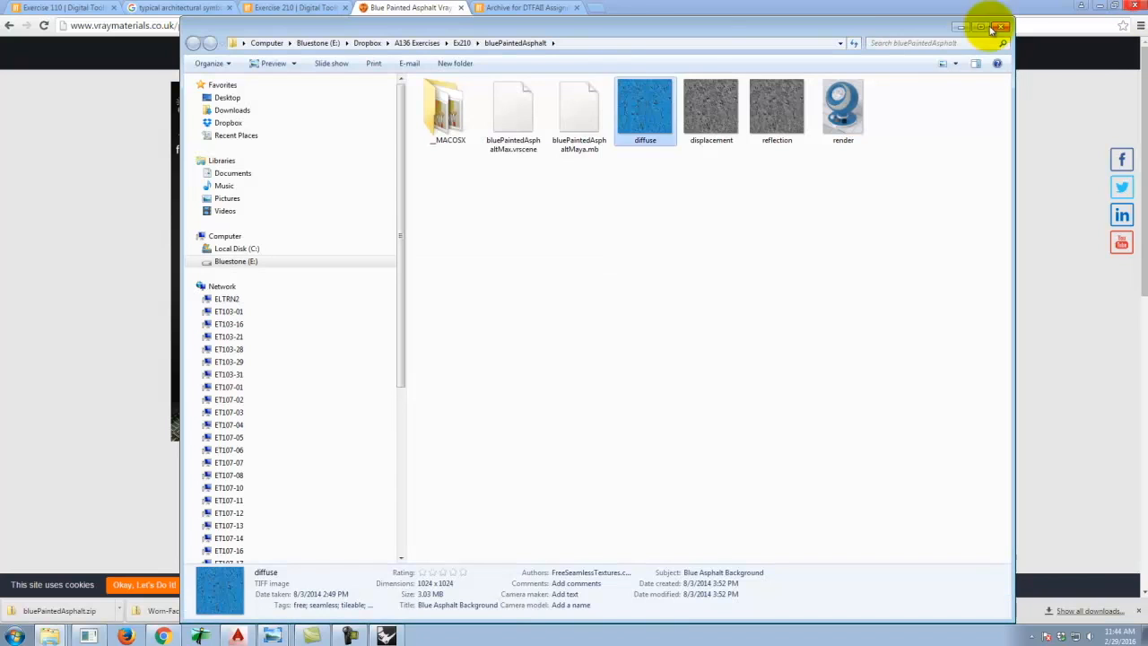
click(712, 112)
double_click(711, 112)
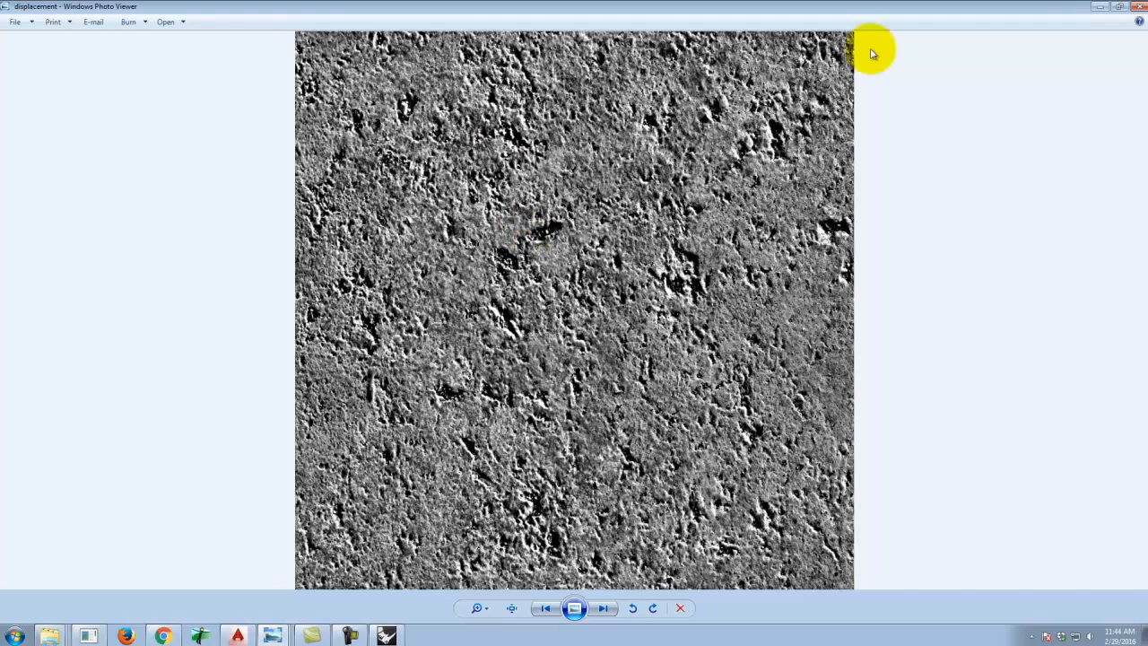
click(1137, 7)
click(767, 108)
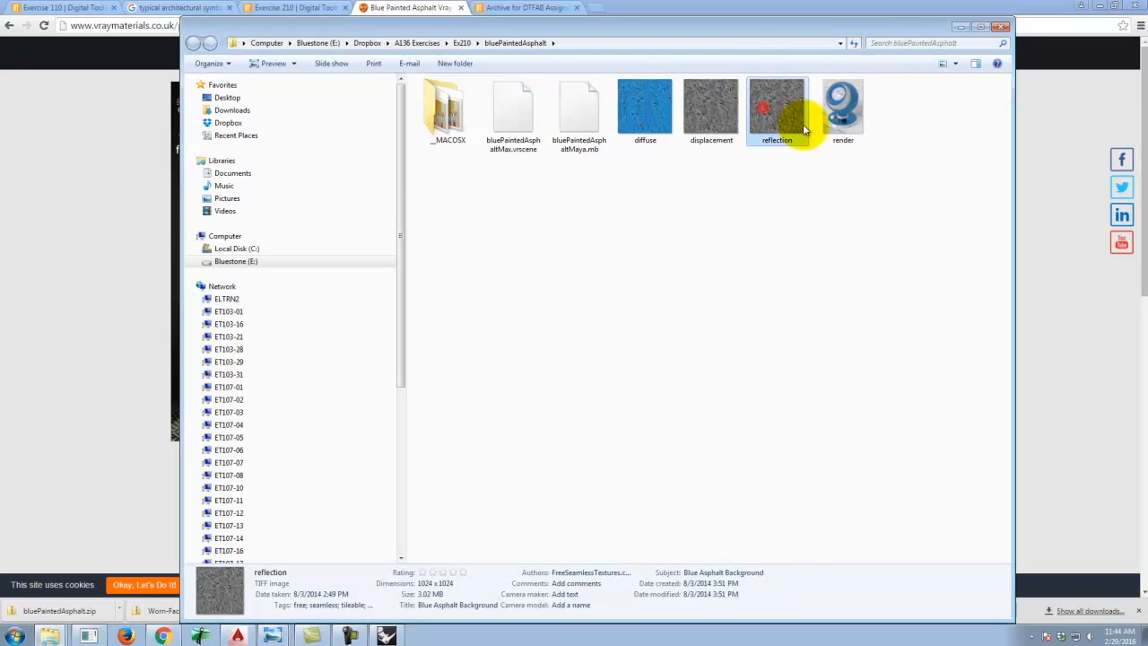
double_click(774, 106)
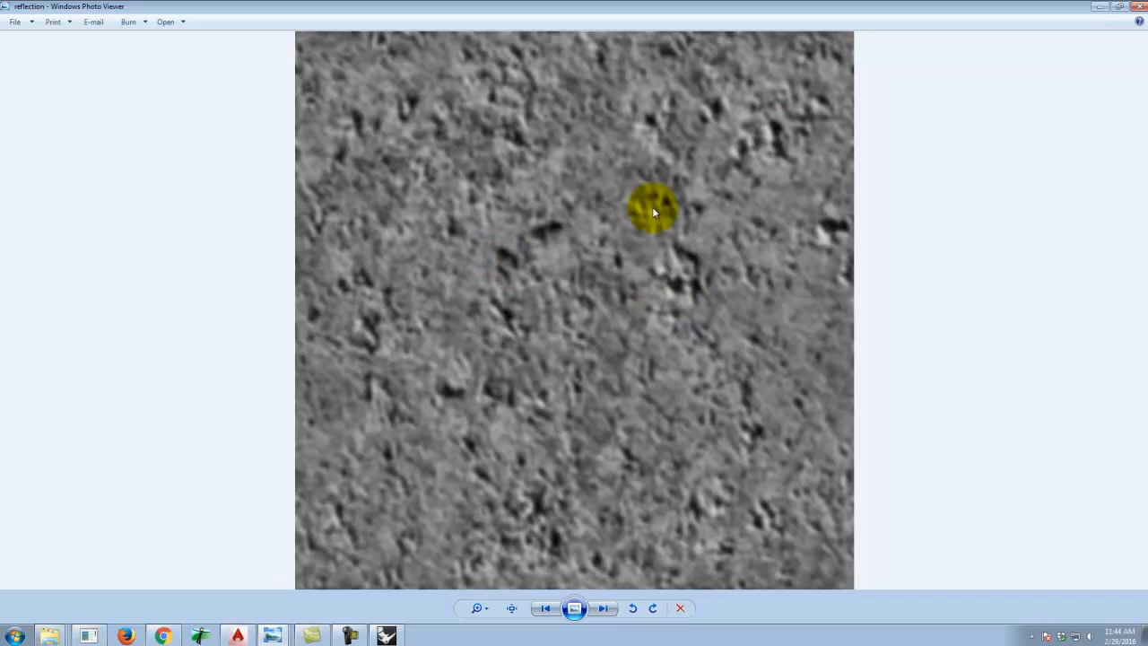
click(1139, 9)
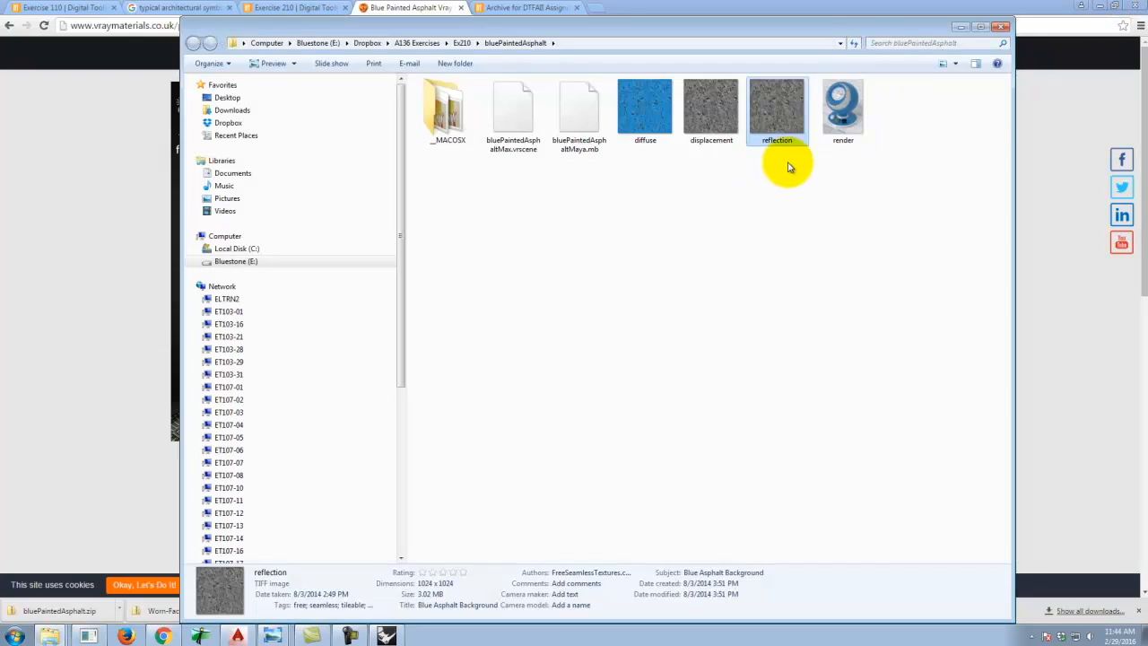
click(590, 123)
click(579, 156)
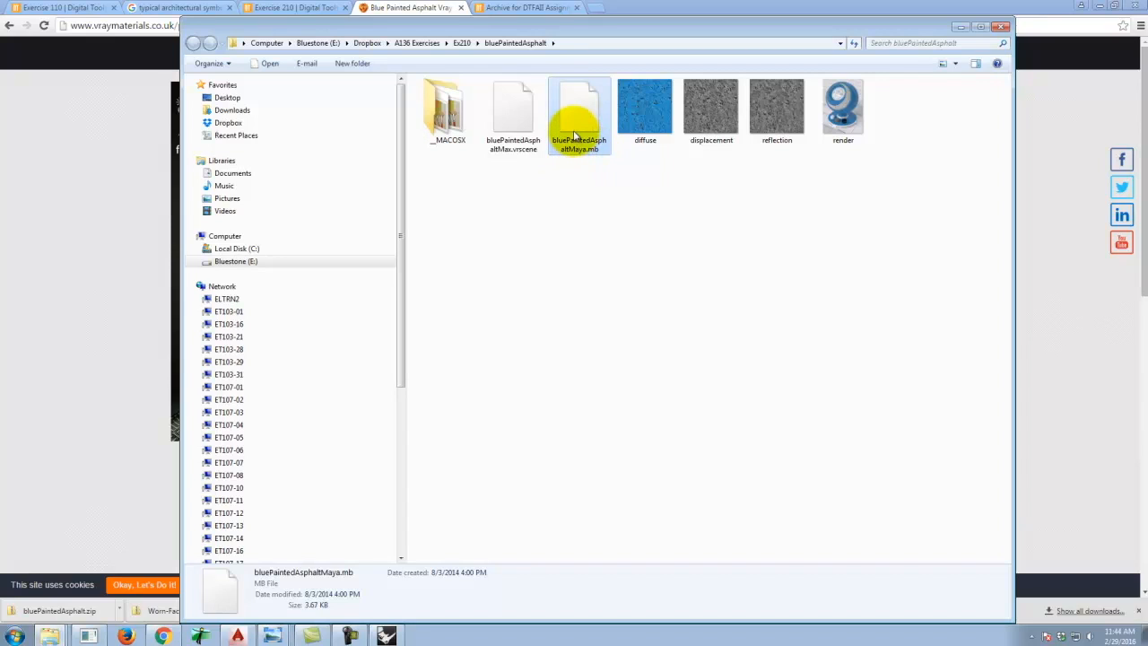
click(667, 206)
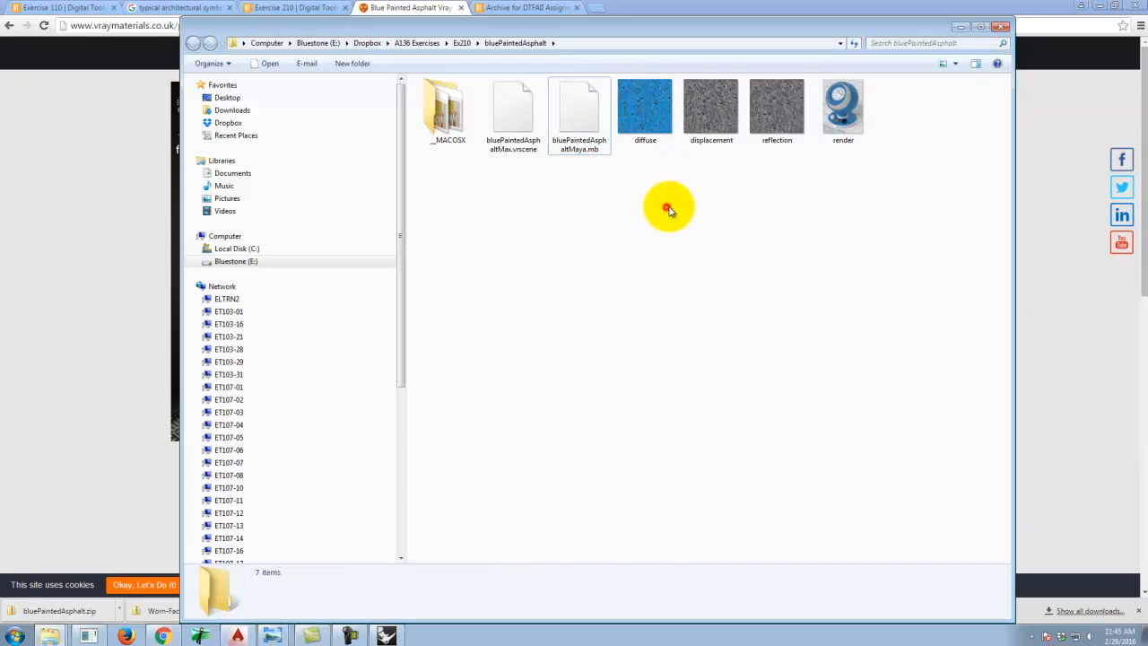
Switch to Rhino, open the V-Ray material editor and create a new Standard material.
click(385, 635)
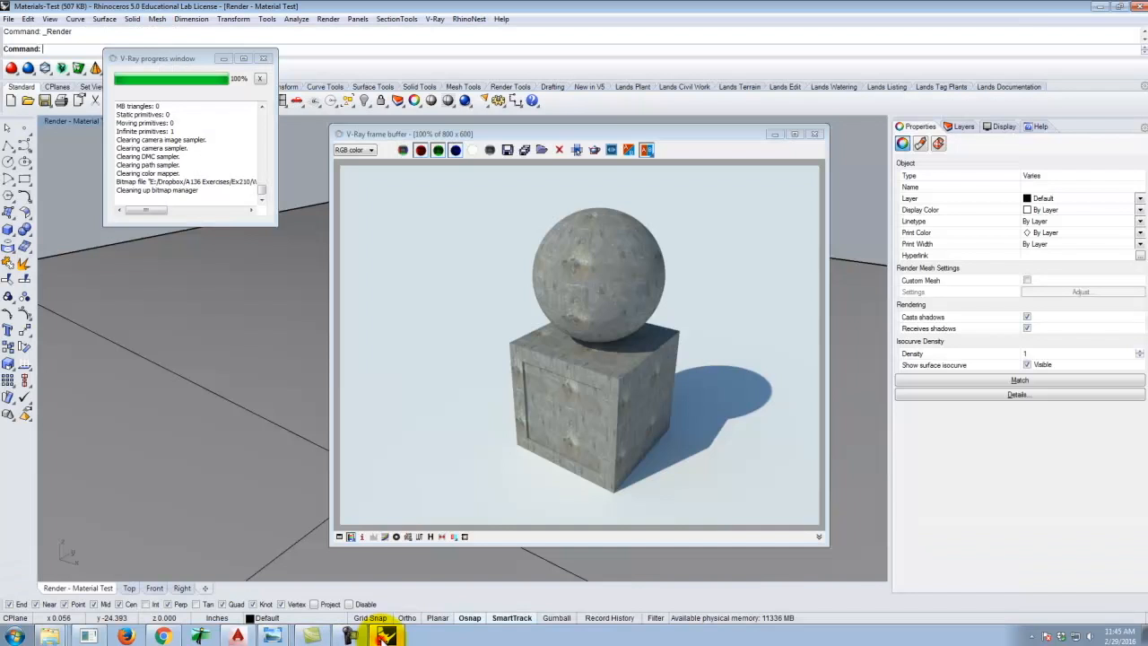
click(815, 134)
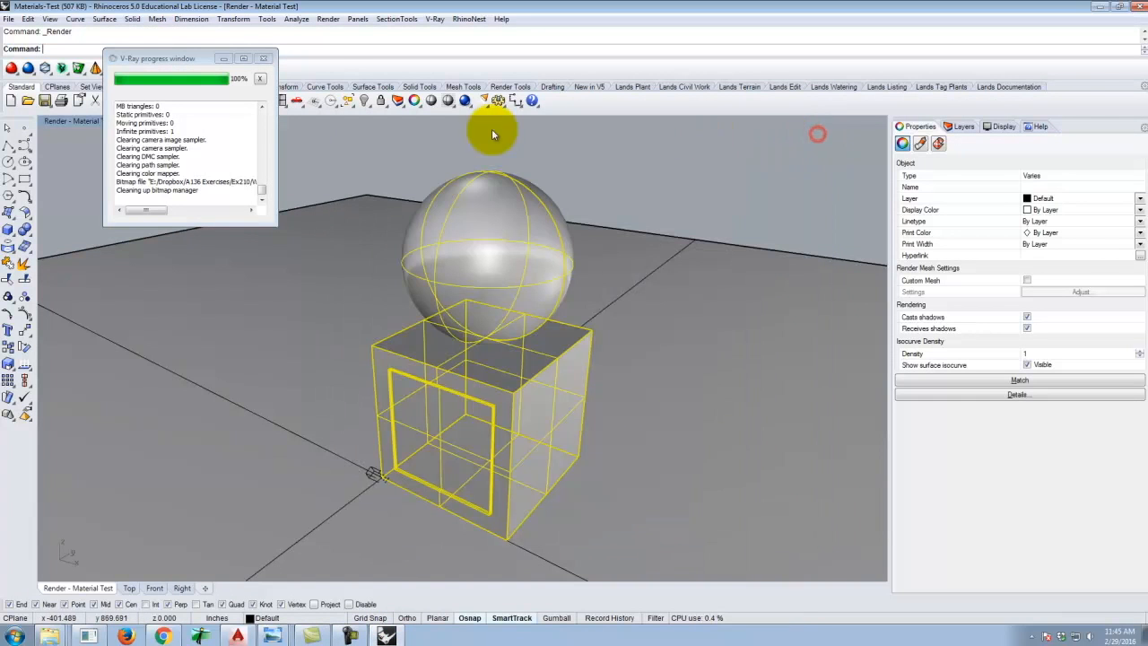
click(437, 19)
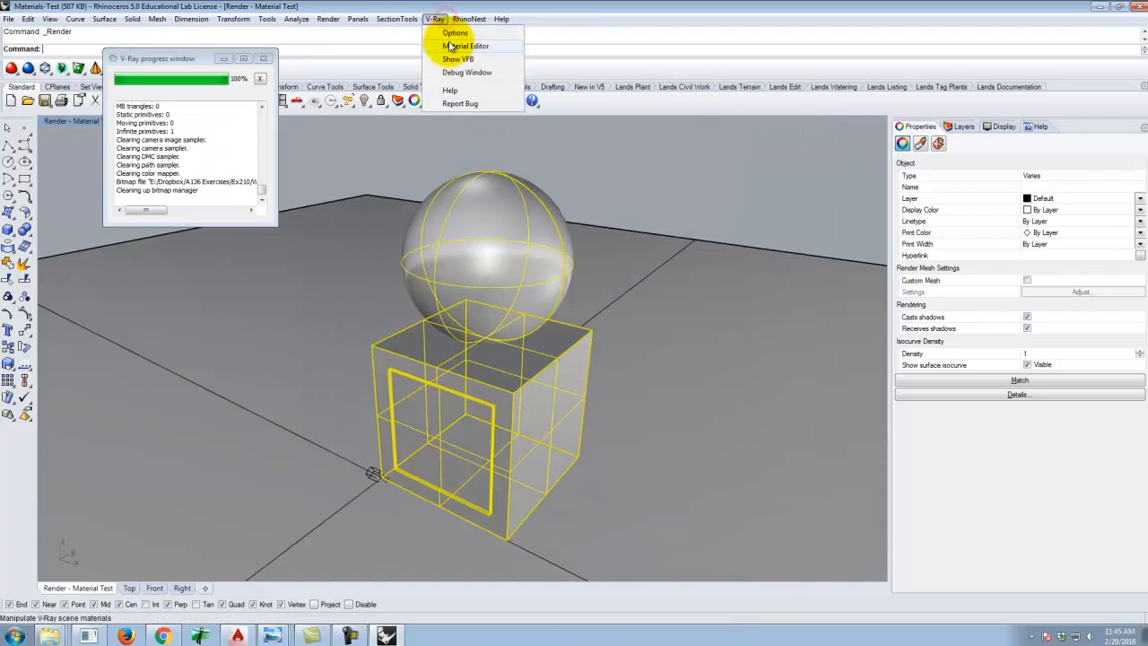
click(462, 45)
right_click(518, 289)
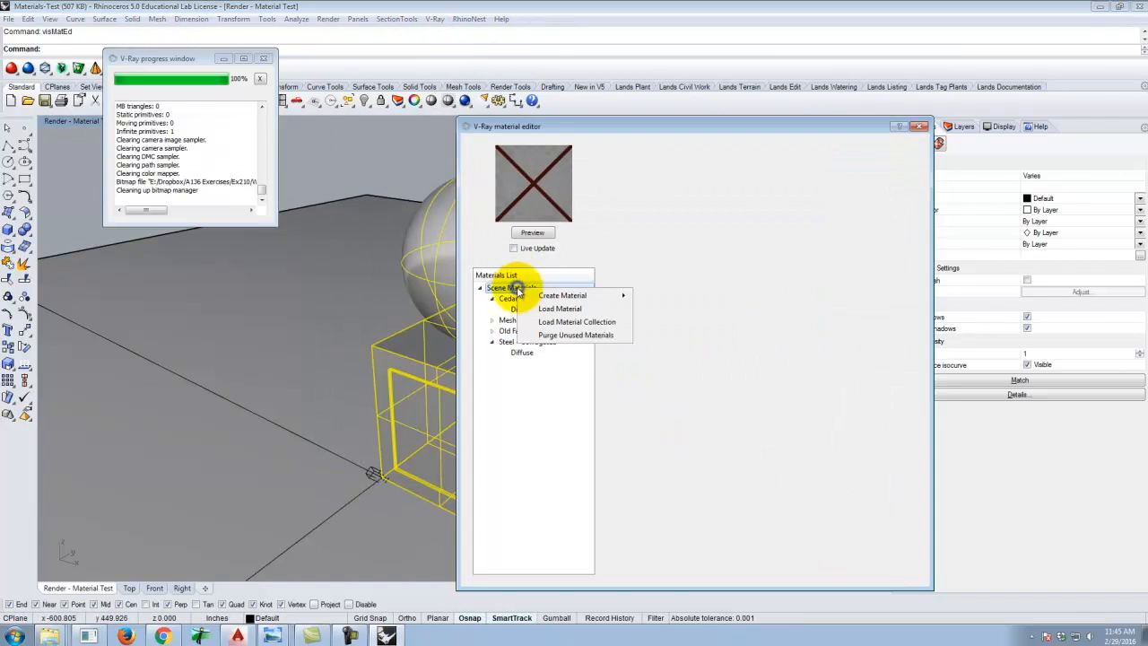
mouse_move(565, 296)
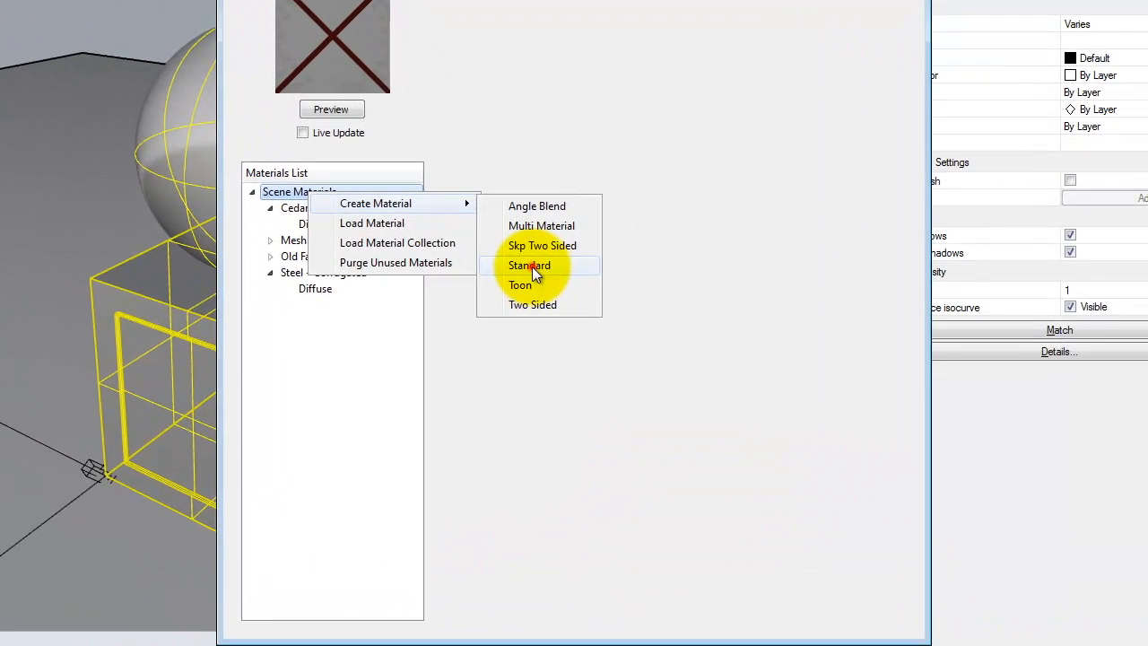
click(665, 337)
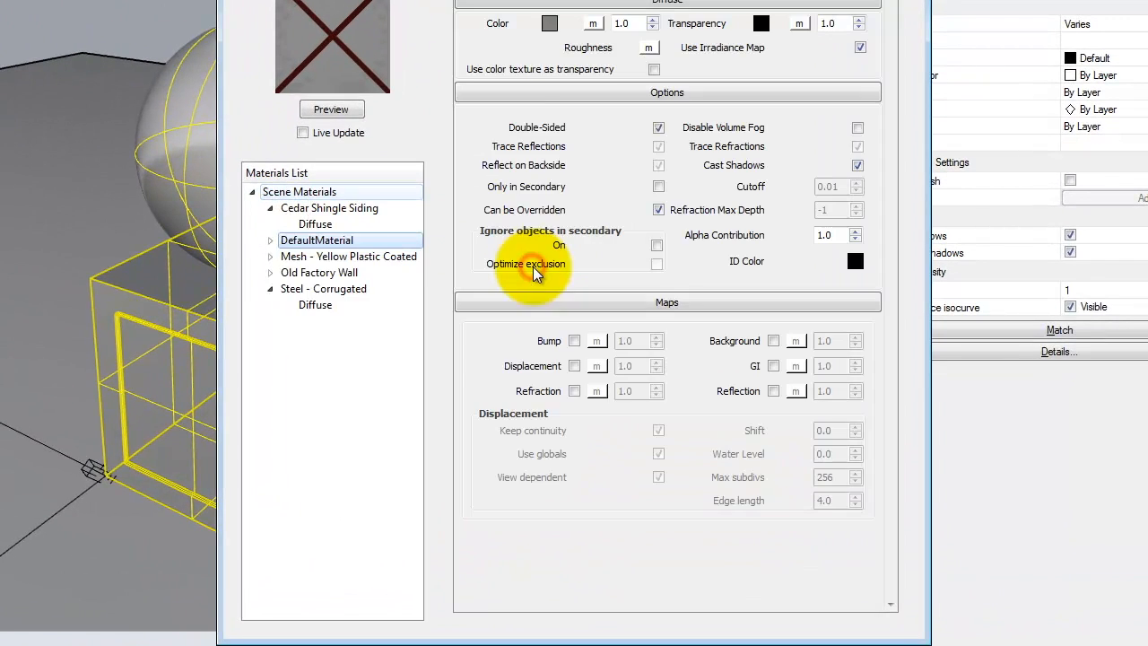
Rename the new material to Asphalt - Blue.
double_click(305, 240)
text(Blue AS)
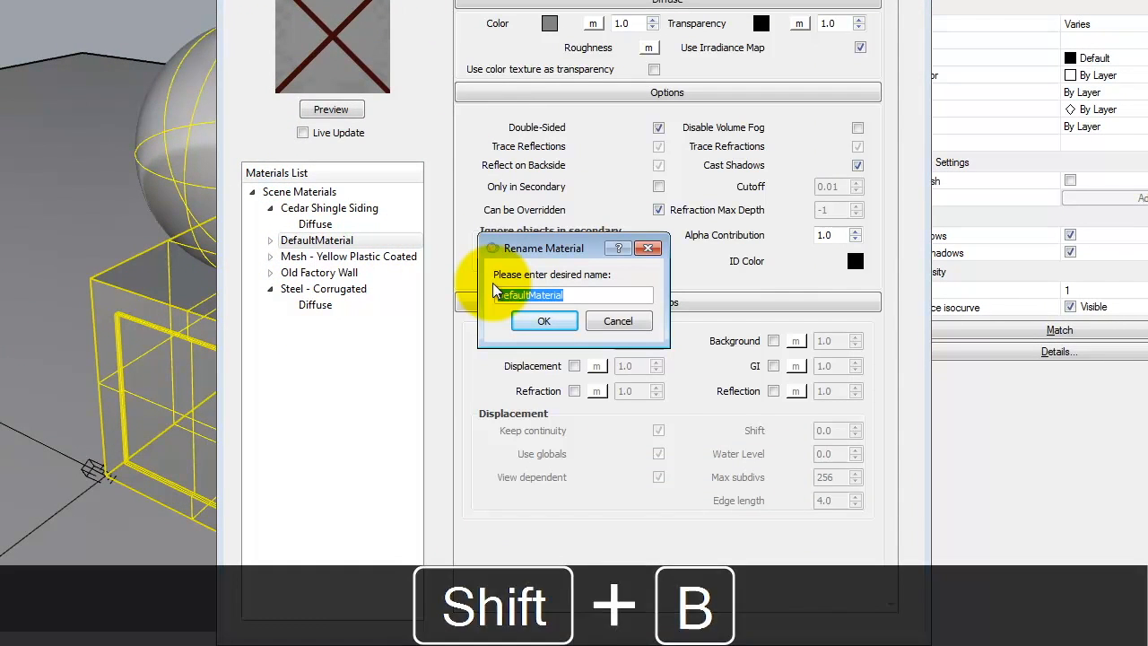
key(BackSpace)
key(BackSpace)
text(Asphalt - Blue)
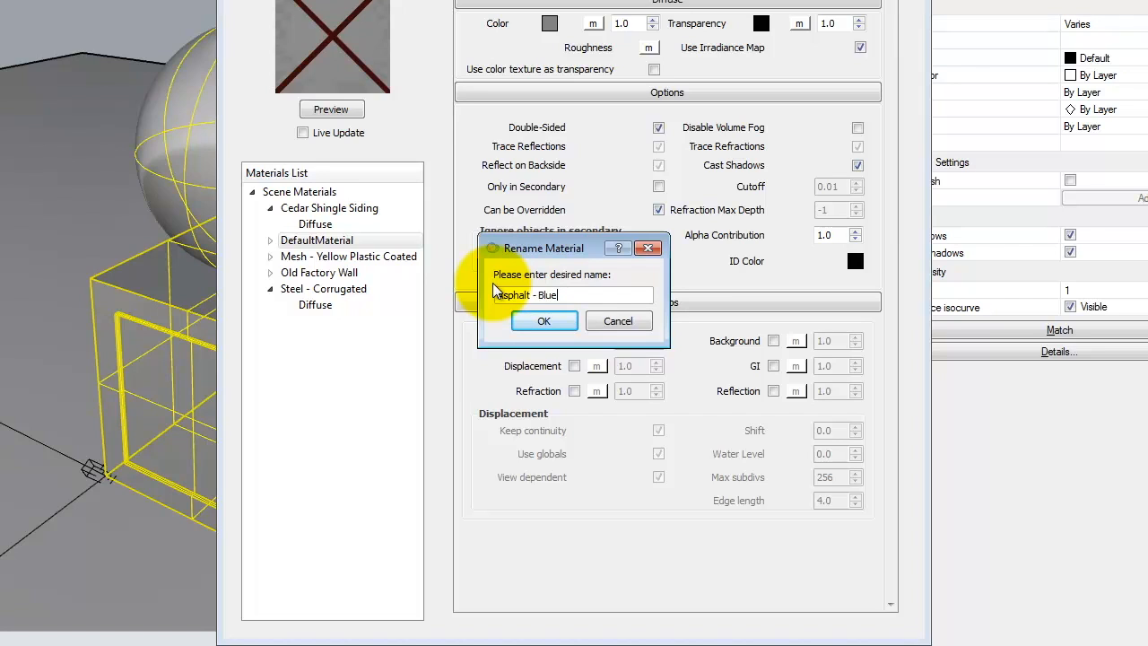
click(536, 322)
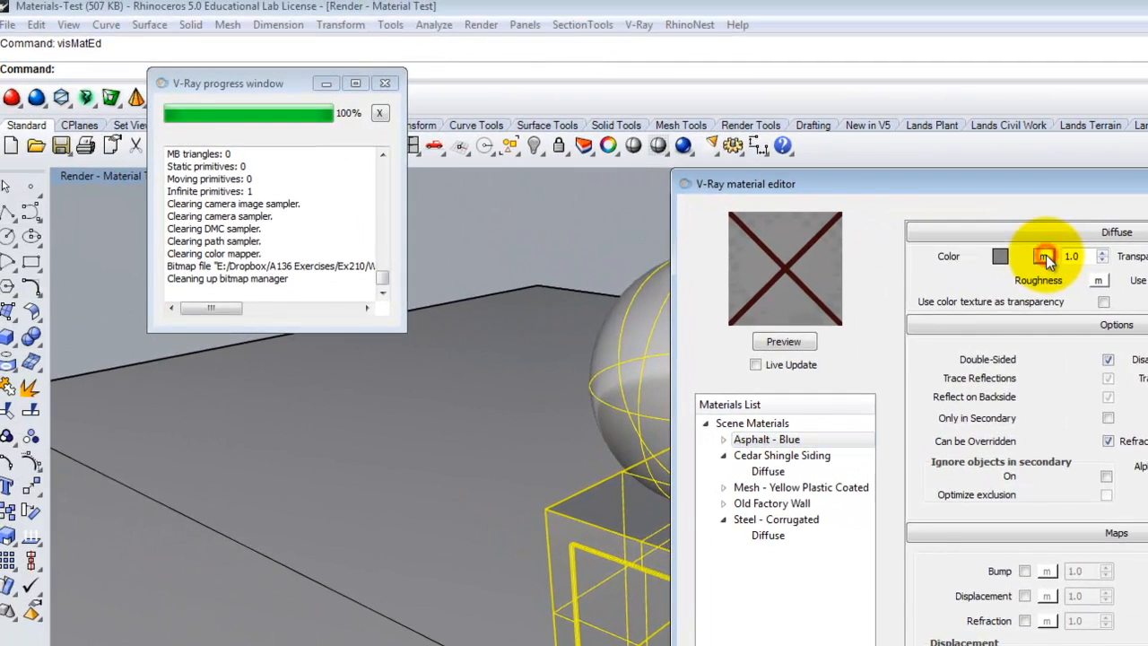
Map the diffuse colour with a TexBitmap using diffuse.tif from the blueParintedAsphalt folder.
click(1044, 256)
click(636, 557)
click(638, 599)
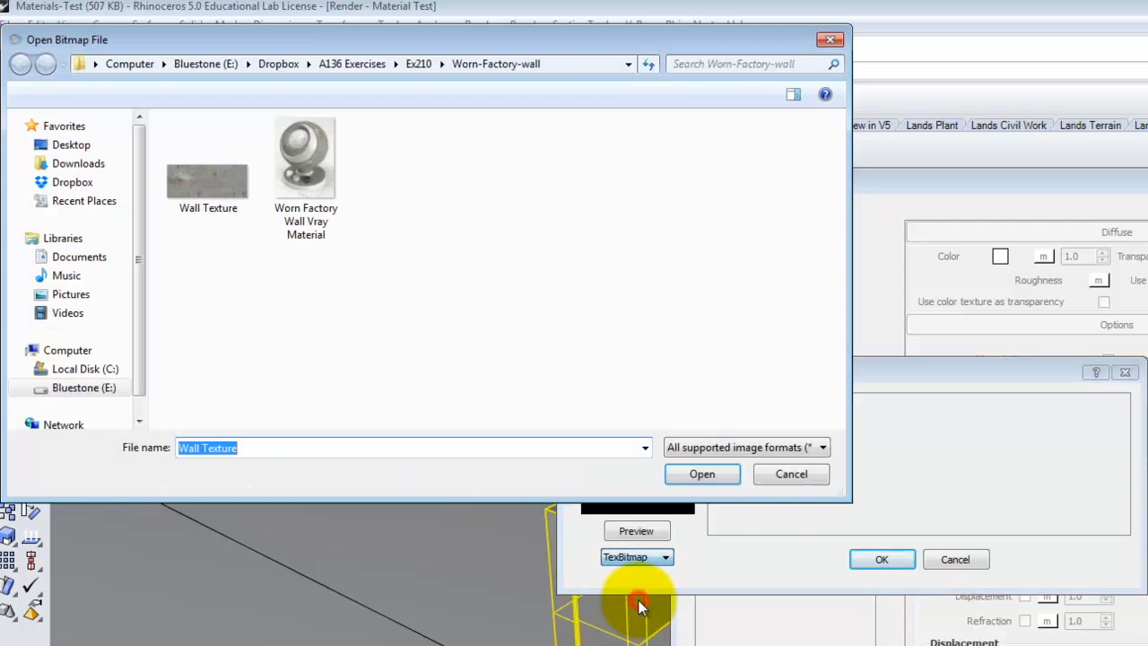
click(424, 65)
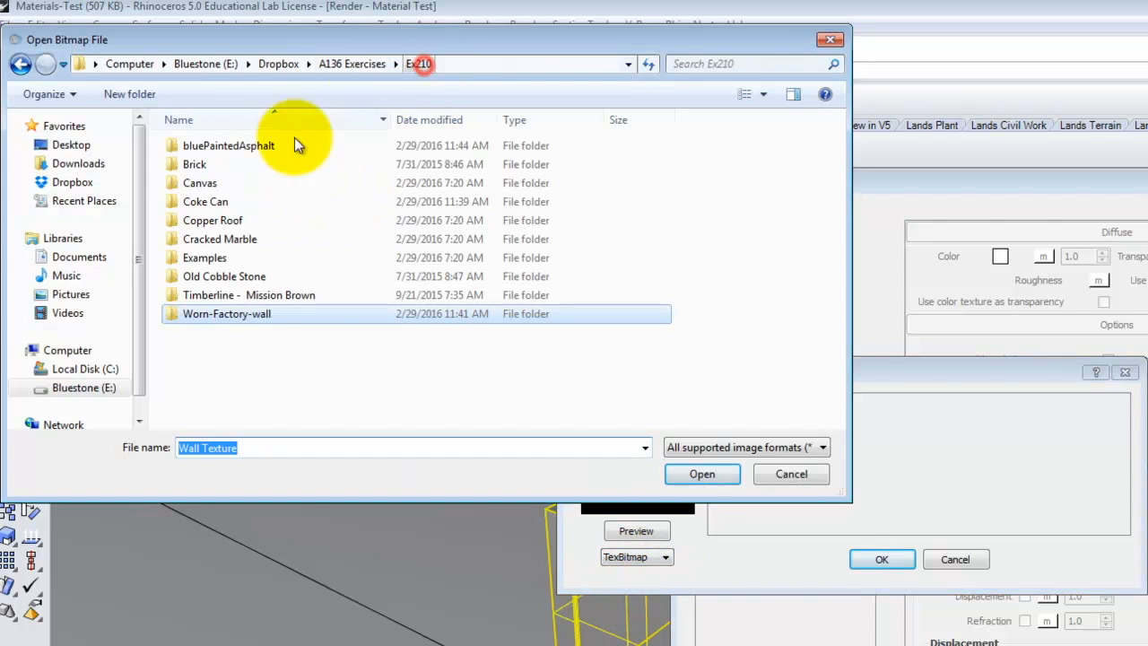
double_click(259, 148)
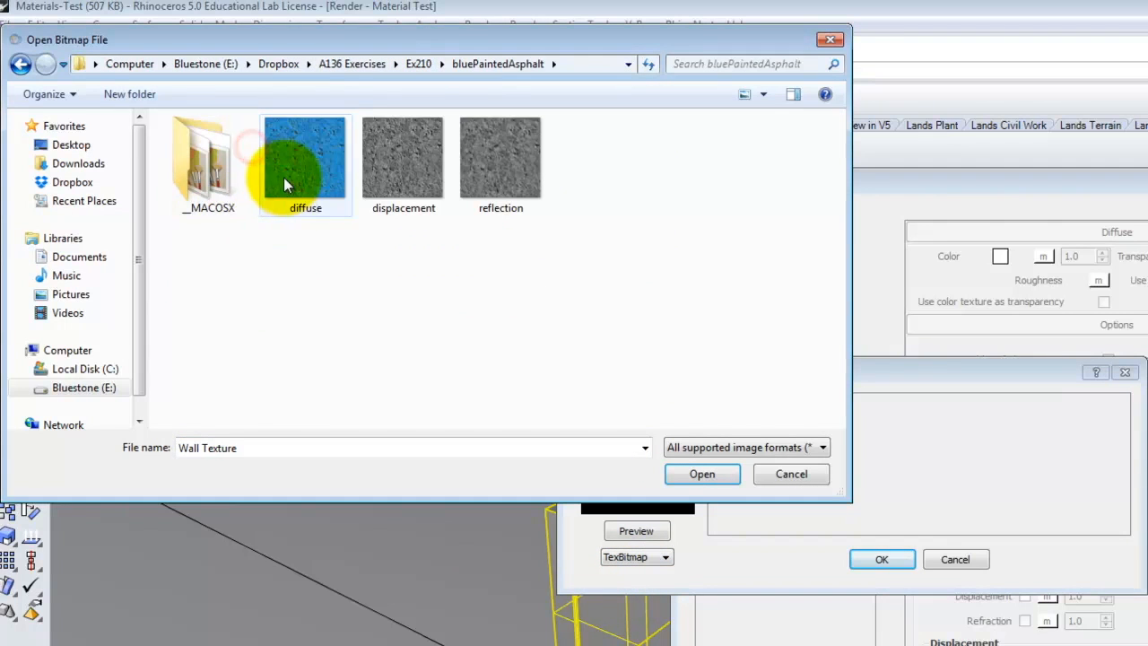
click(283, 177)
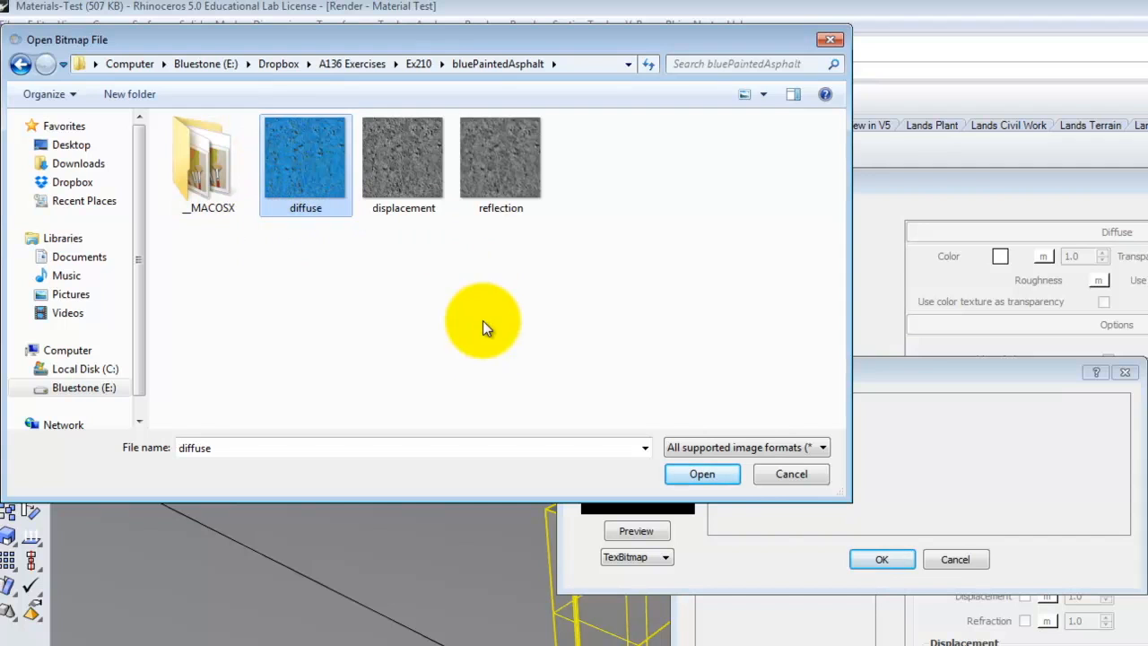
click(717, 485)
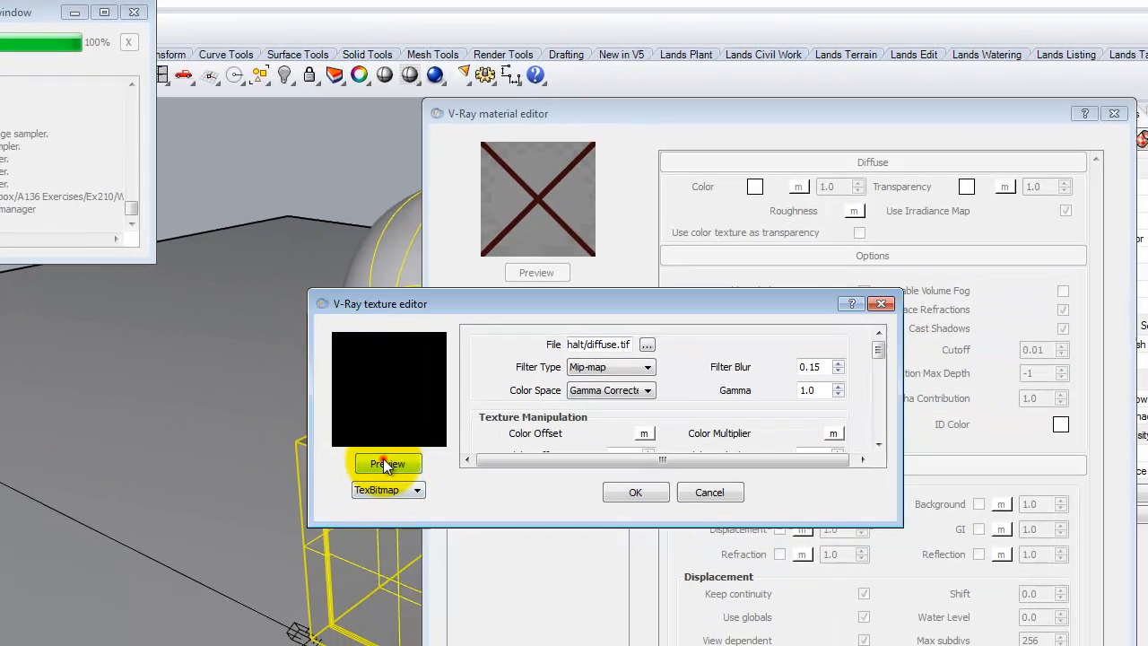
click(386, 463)
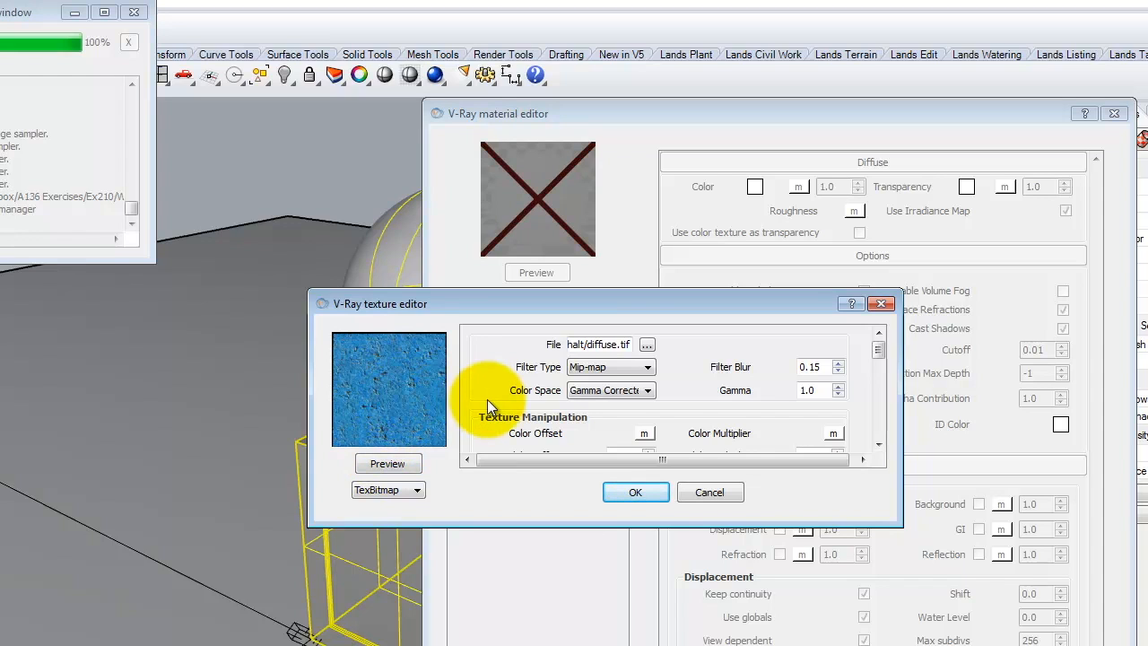
click(639, 493)
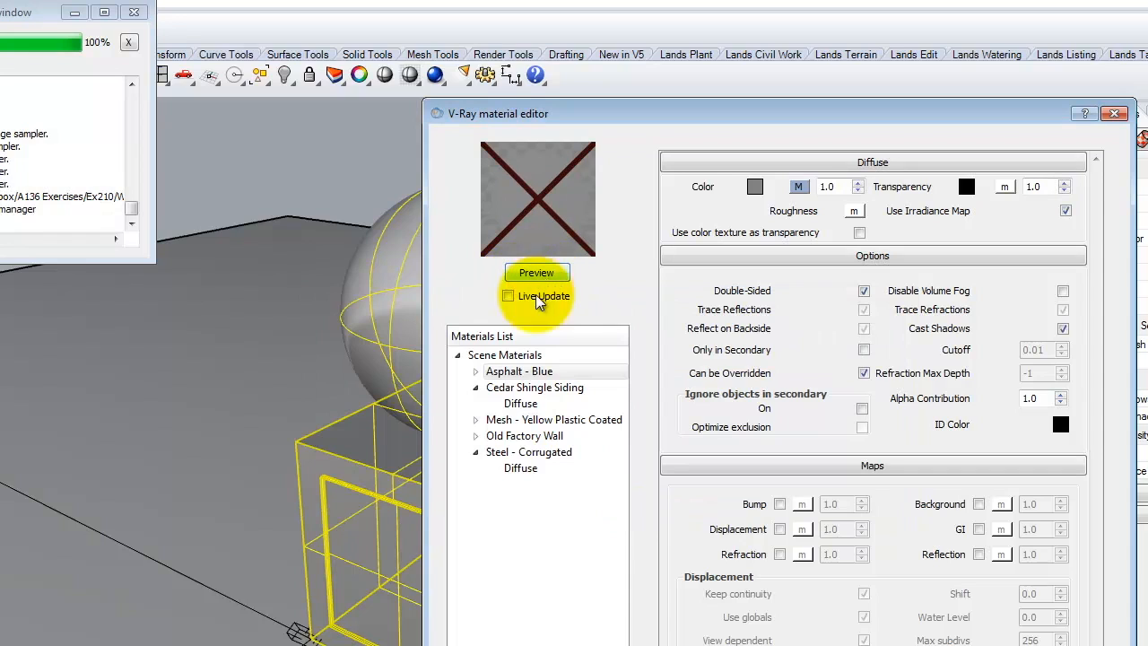
Apply the Asphalt - Blue material to the selected objects and render the scene.
click(536, 373)
right_click(535, 375)
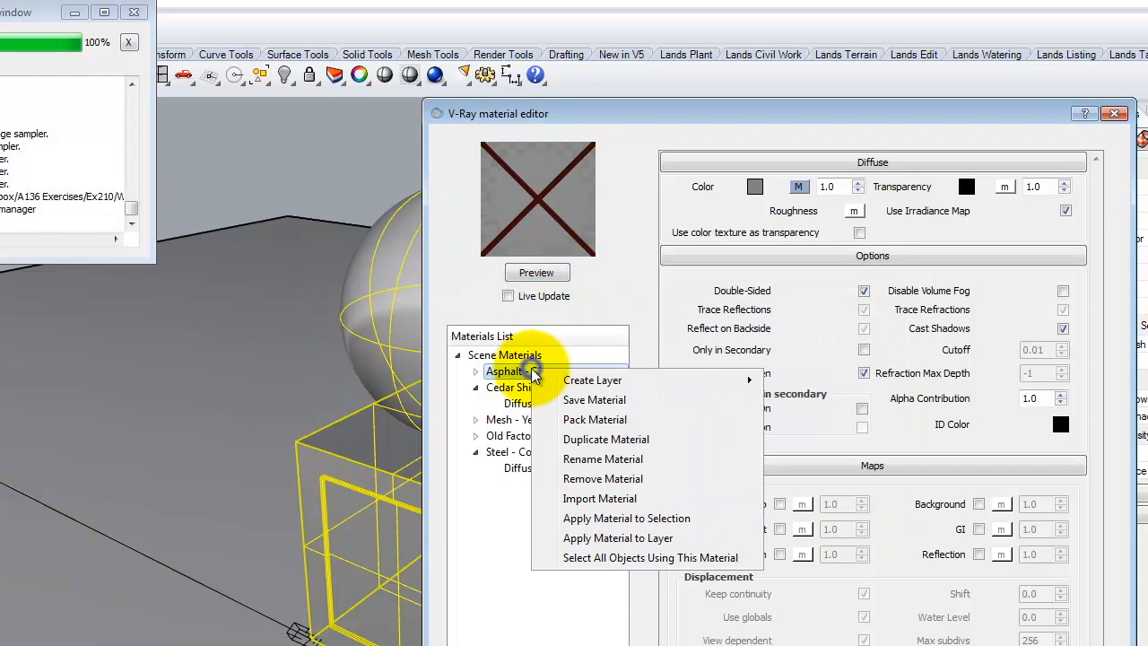
click(654, 524)
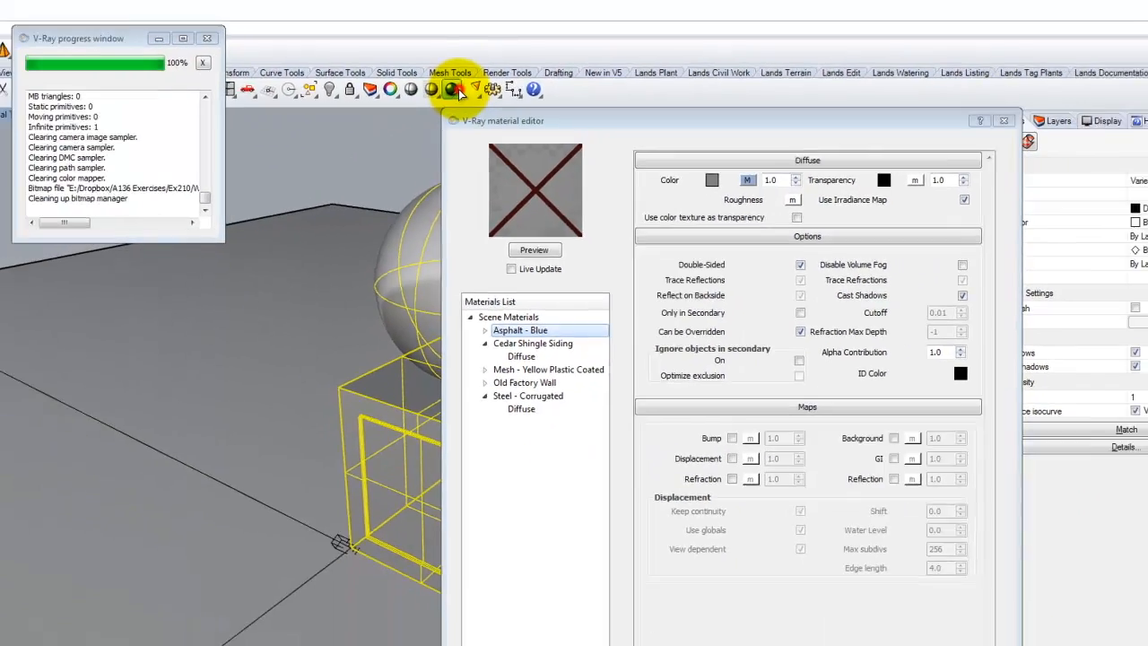
click(455, 91)
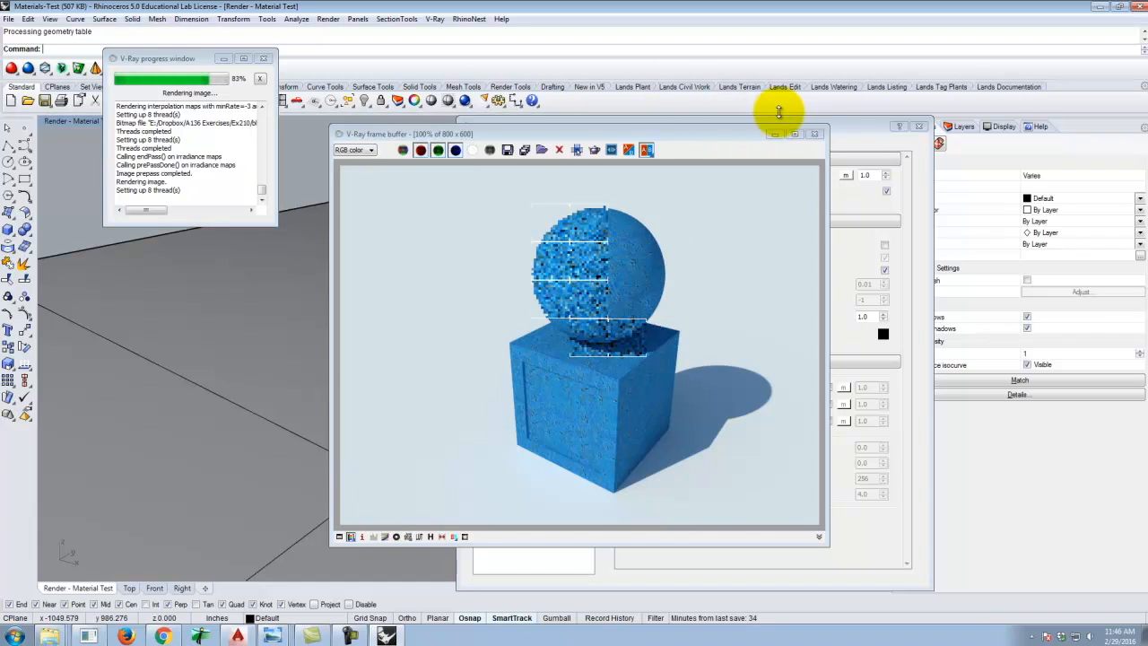
click(815, 133)
Render the scene again closer up to inspect the asphalt texture.
scroll(419, 344, up, 8)
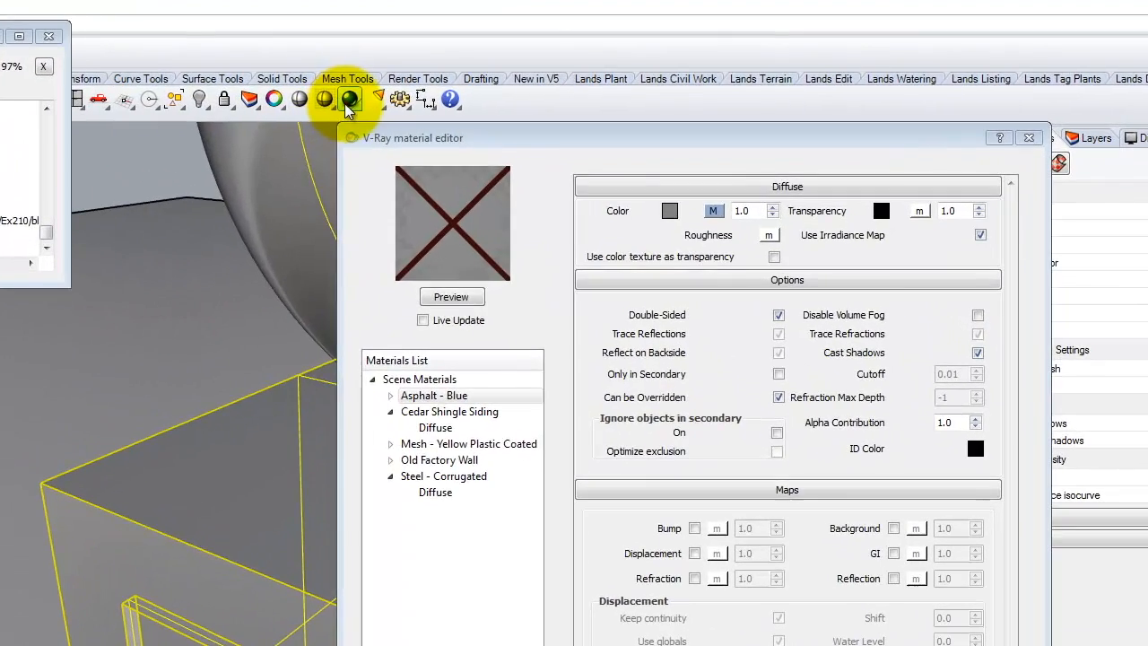
click(399, 100)
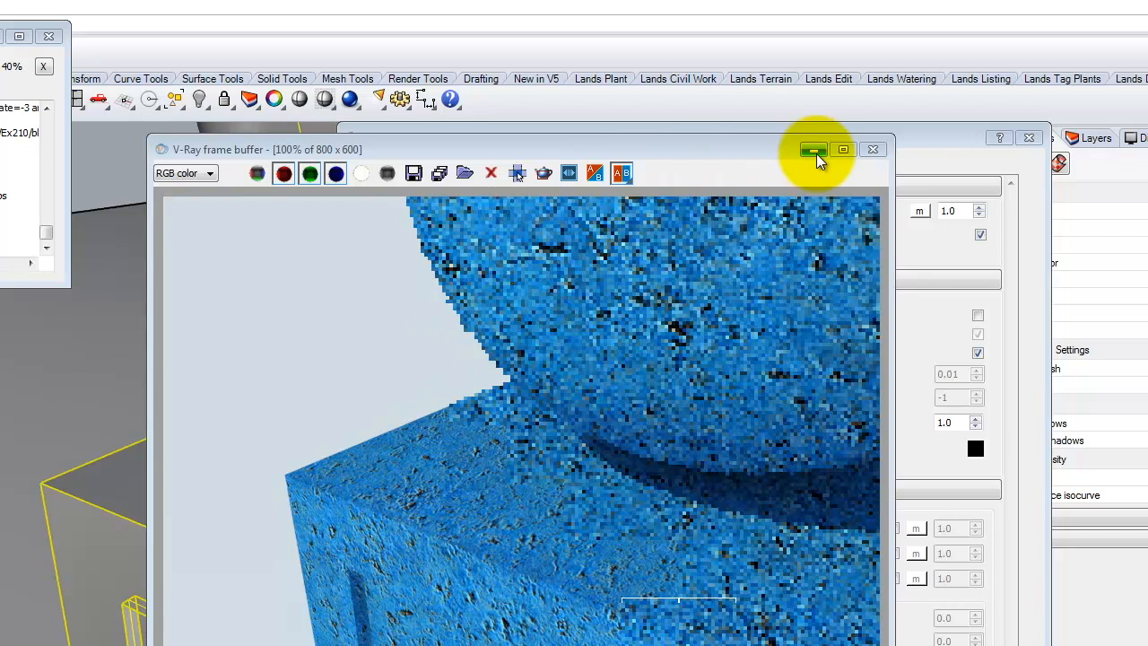
click(872, 150)
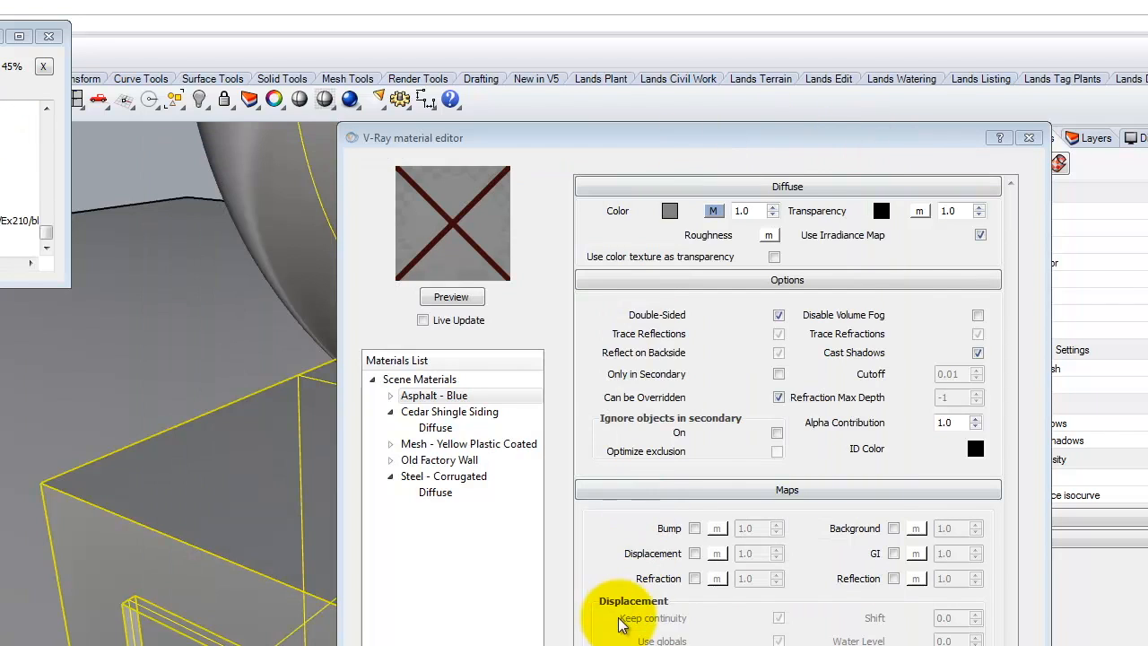
click(694, 528)
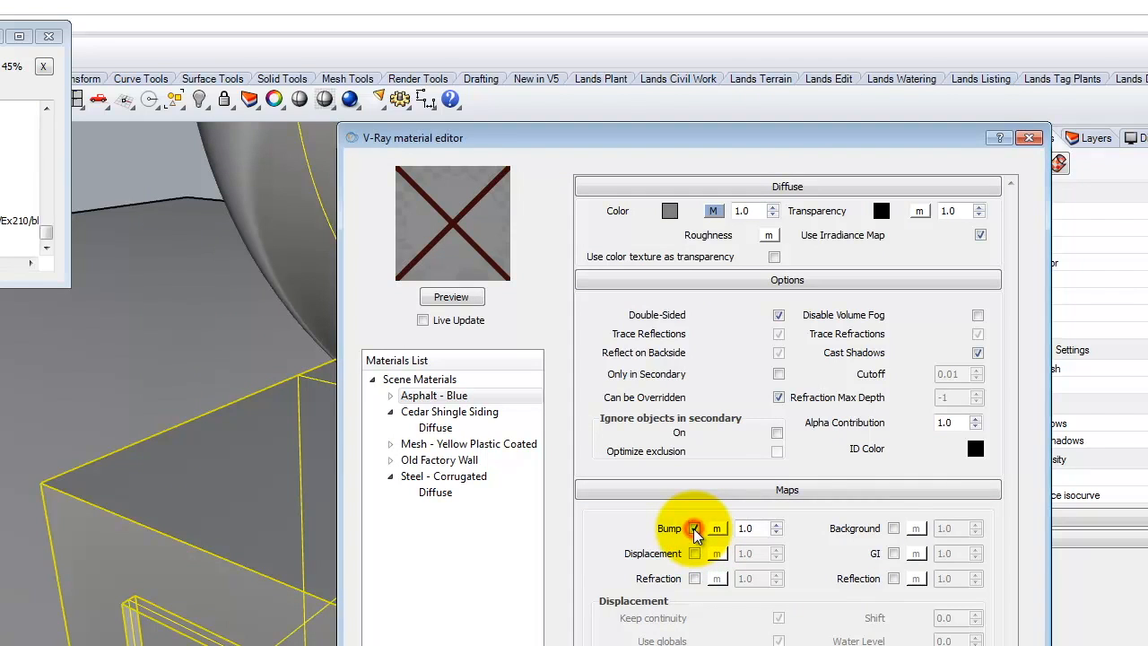
click(715, 531)
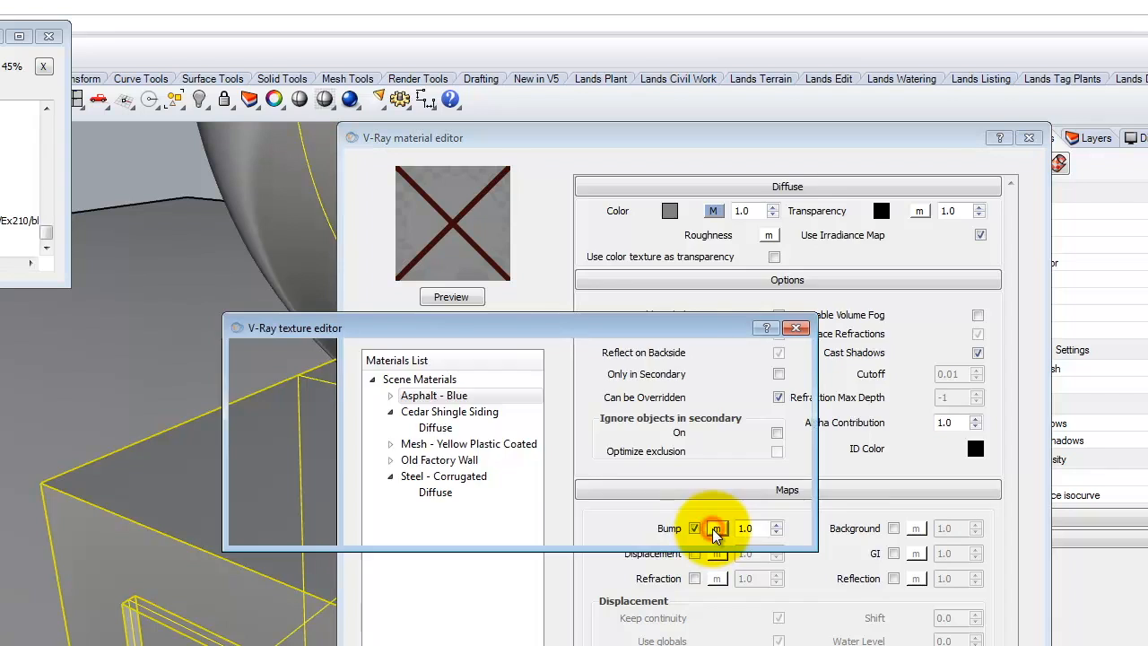
click(296, 515)
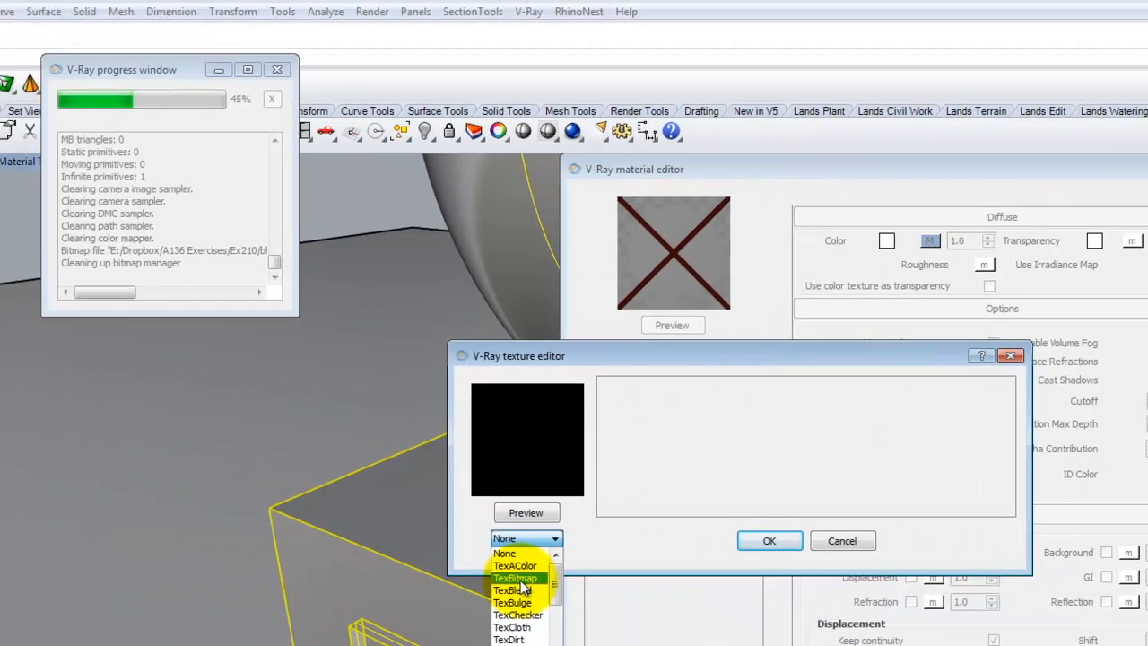
click(291, 554)
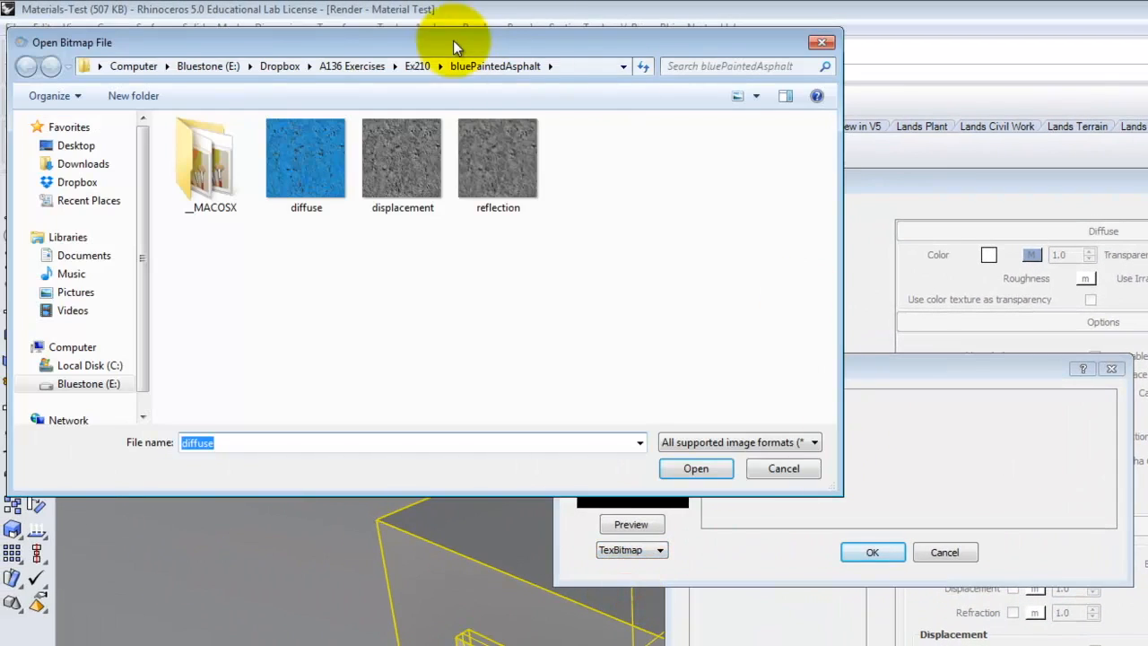
click(410, 155)
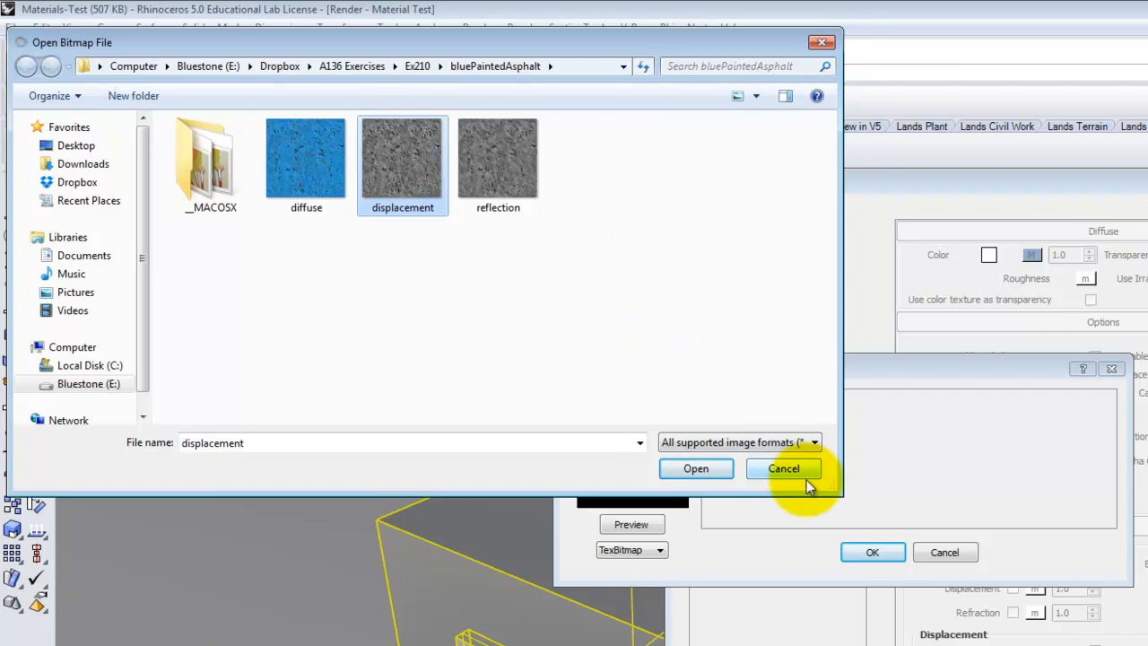
click(778, 472)
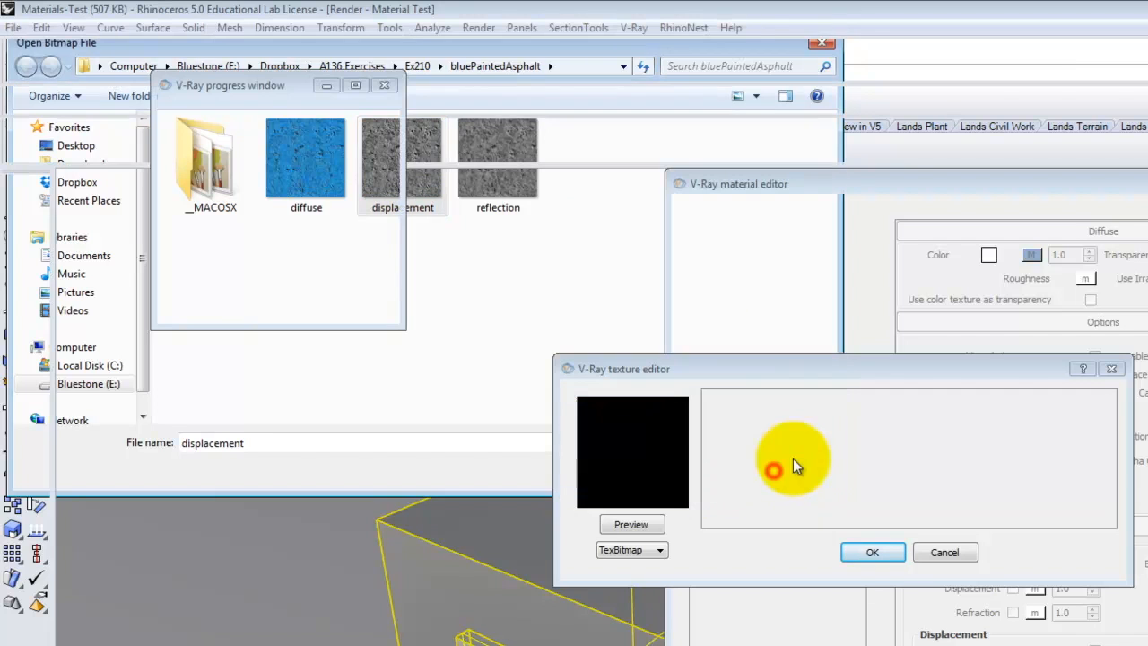
click(945, 551)
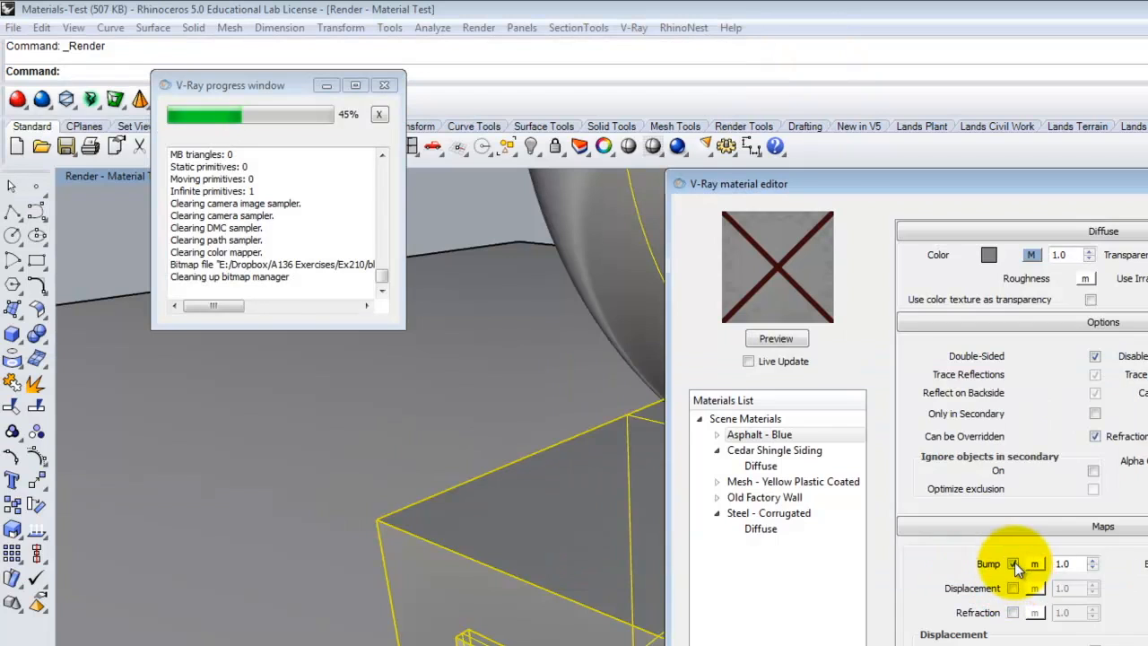
click(1013, 563)
Map the displacement slot with a TexBitmap using displacement.tif from the bluePaintedAsphalt folder.
click(1013, 587)
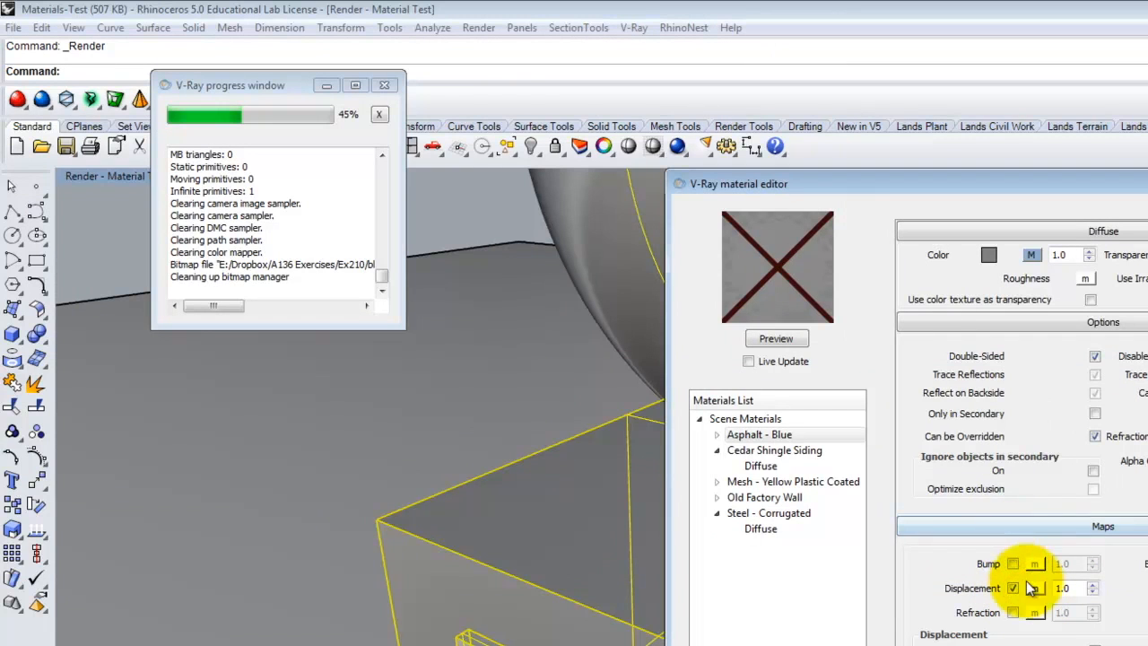
click(1034, 588)
click(619, 553)
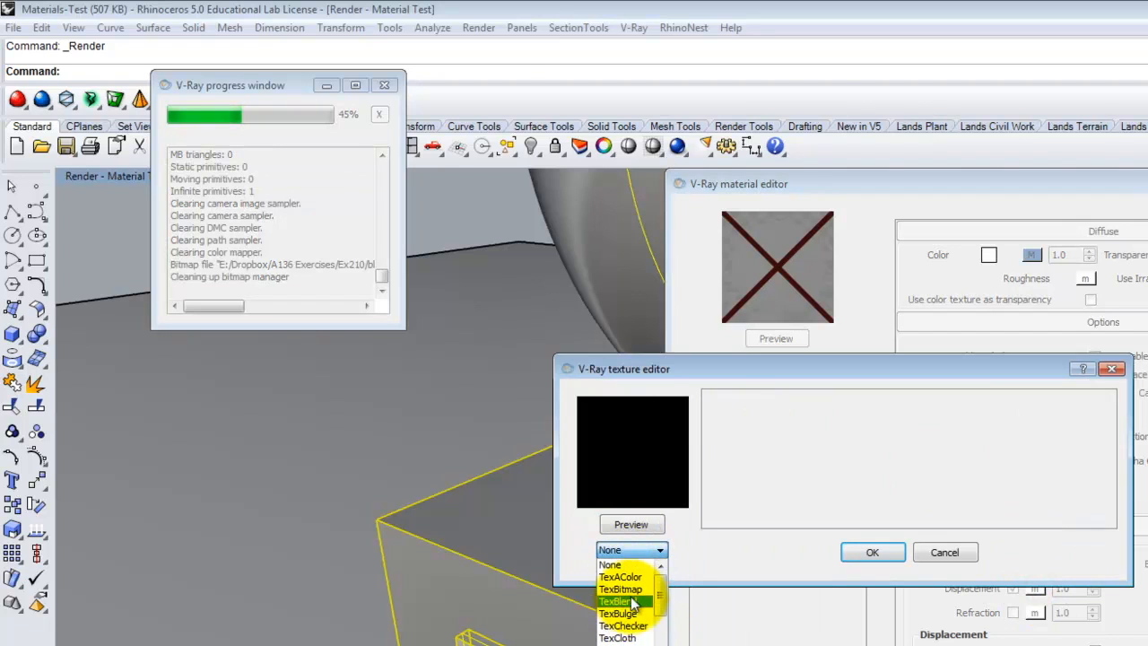
click(623, 589)
click(418, 171)
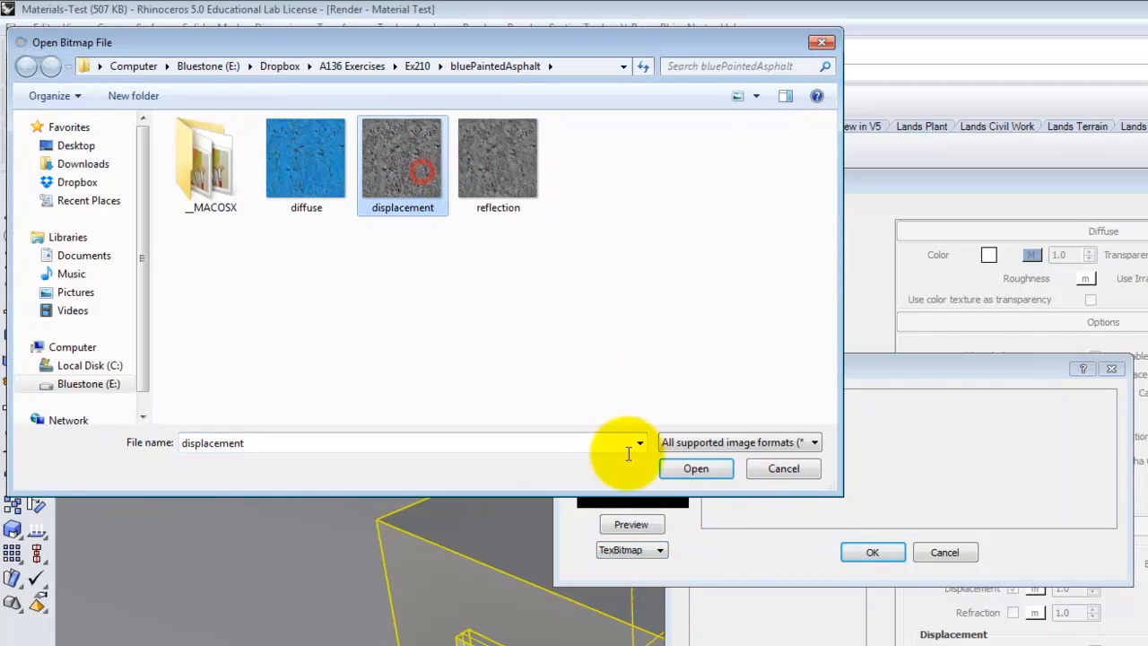
click(695, 468)
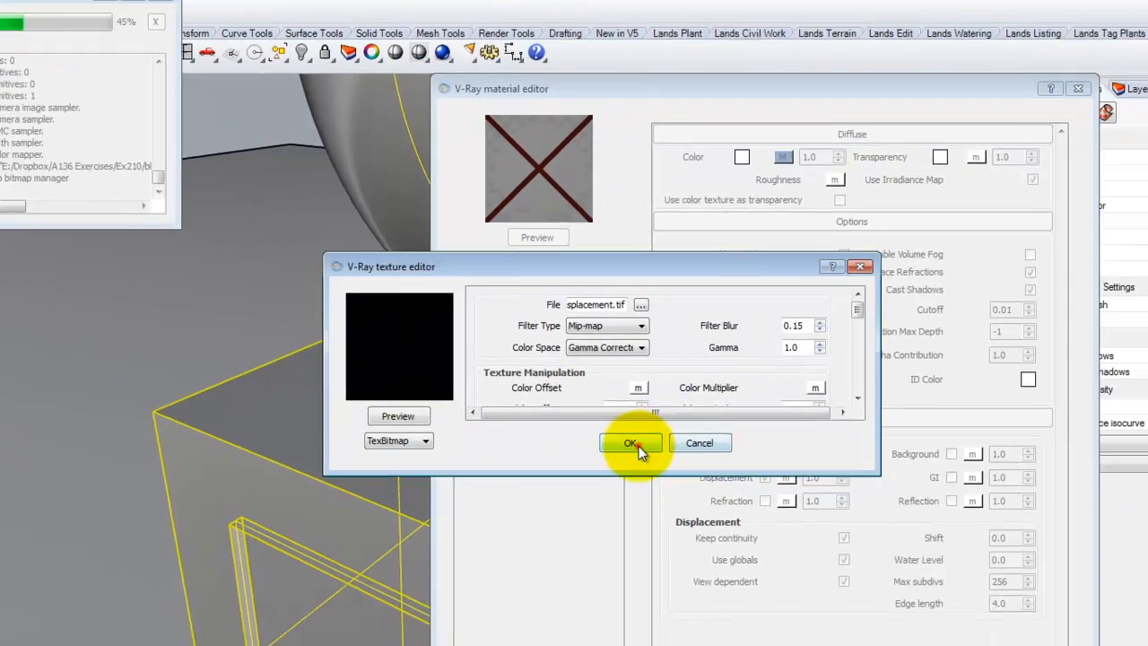
click(633, 445)
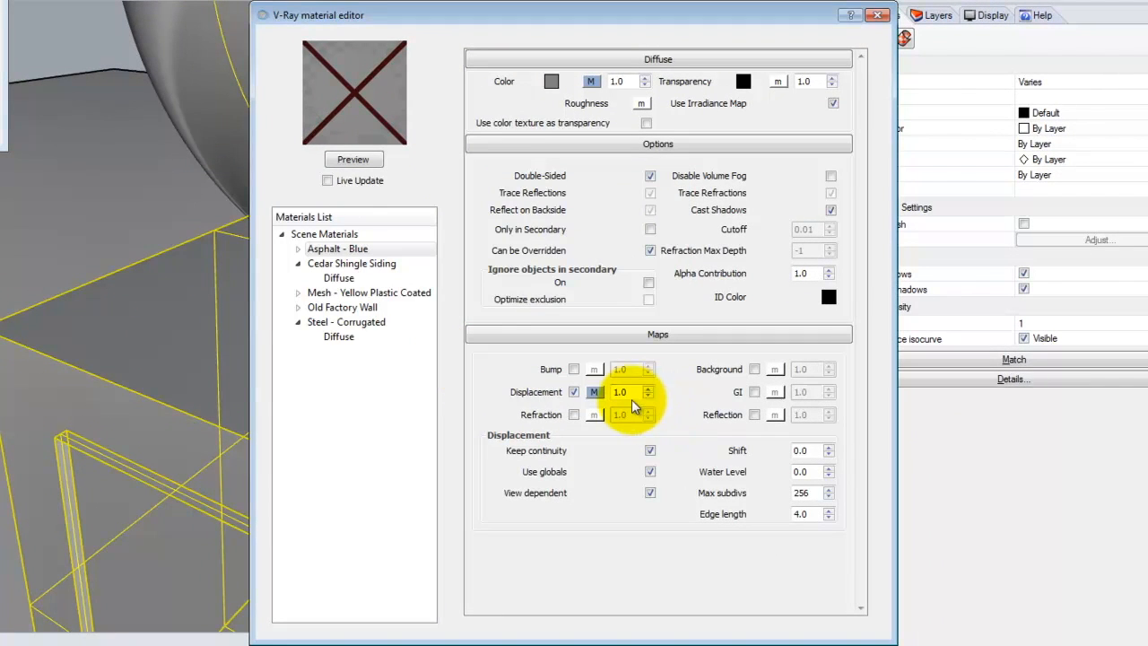
Set the displacement amount to 0.125 and render the scene to check the result.
double_click(631, 392)
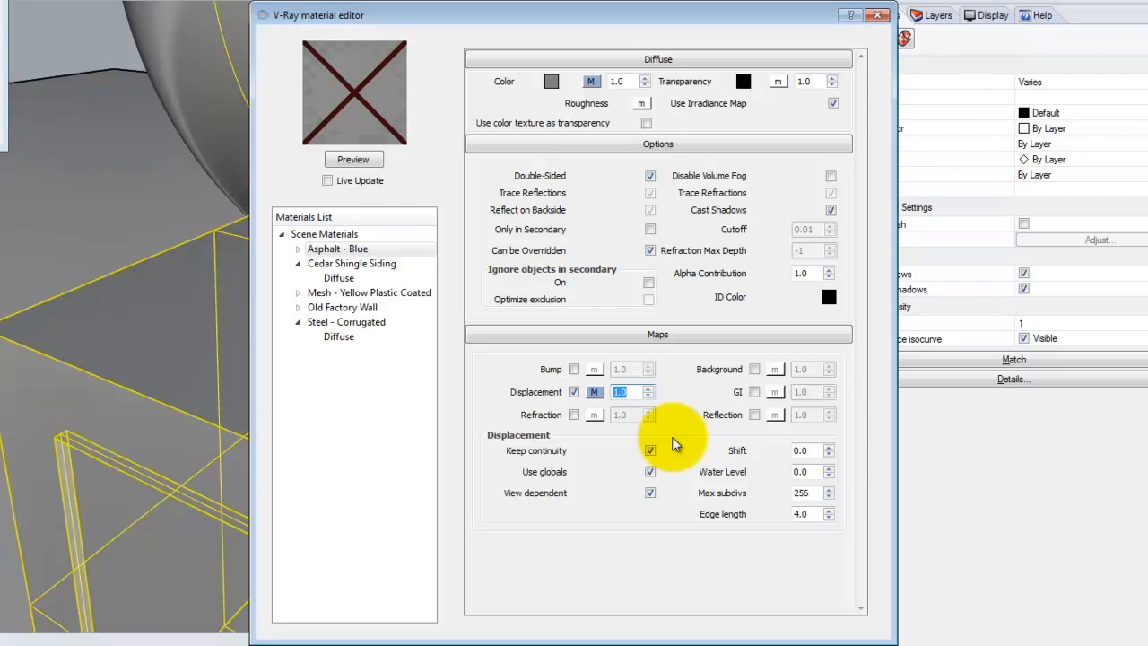
text(0)
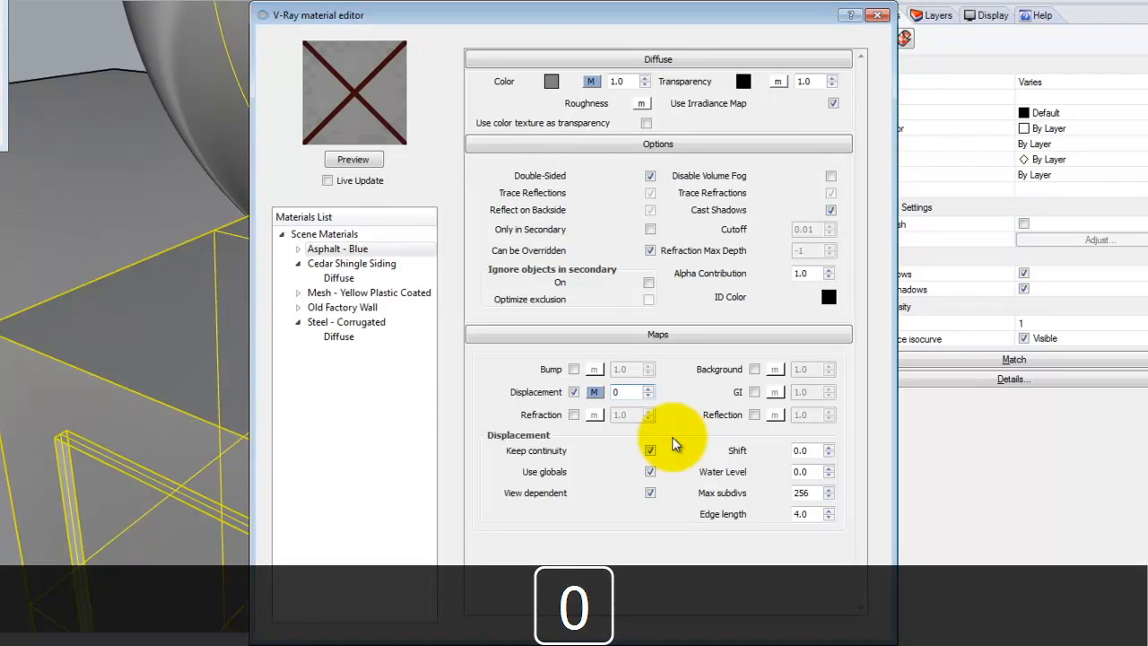
key(Delete)
text(.125)
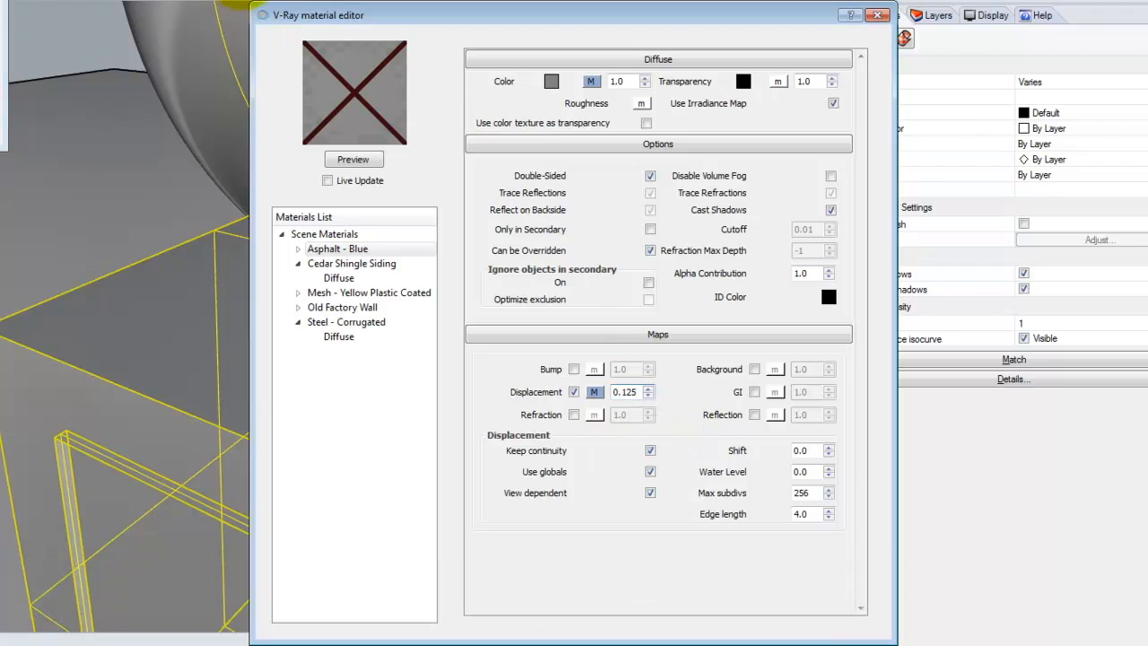
click(465, 100)
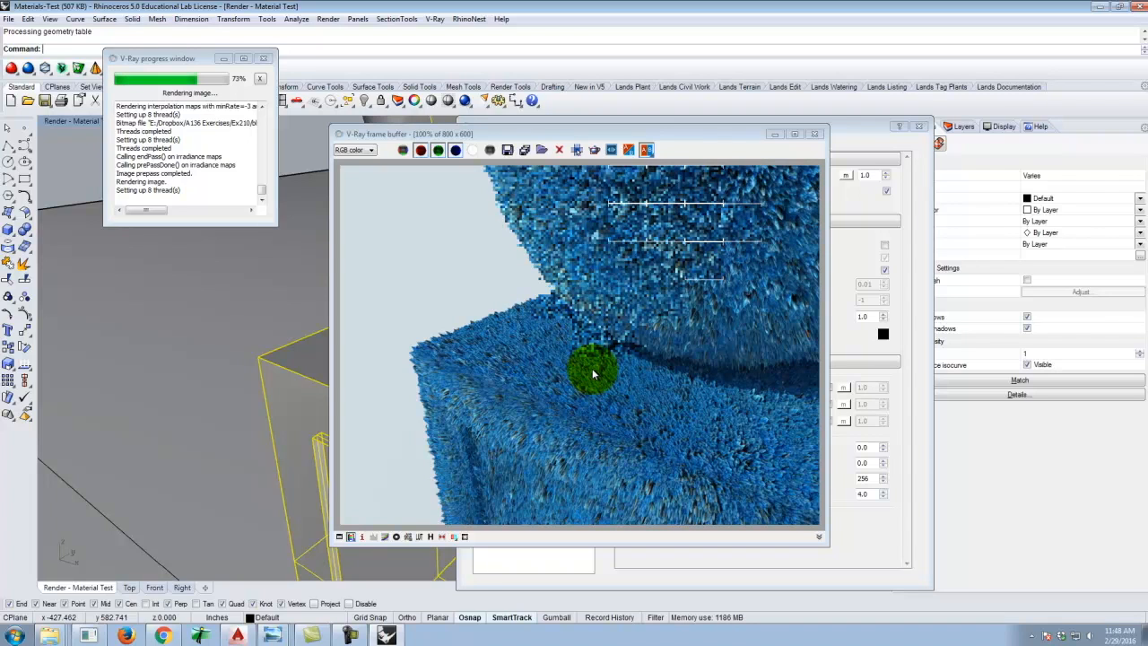
click(814, 134)
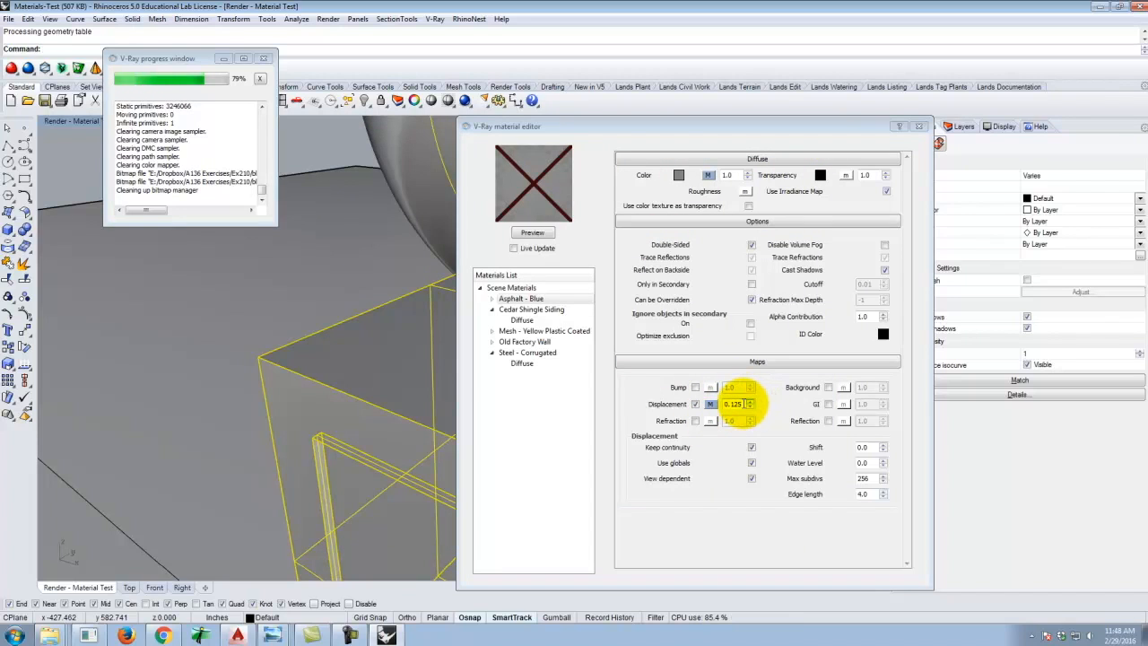
Disable the displacement map and add a Reflection layer to the Asphalt - Blue material.
click(740, 402)
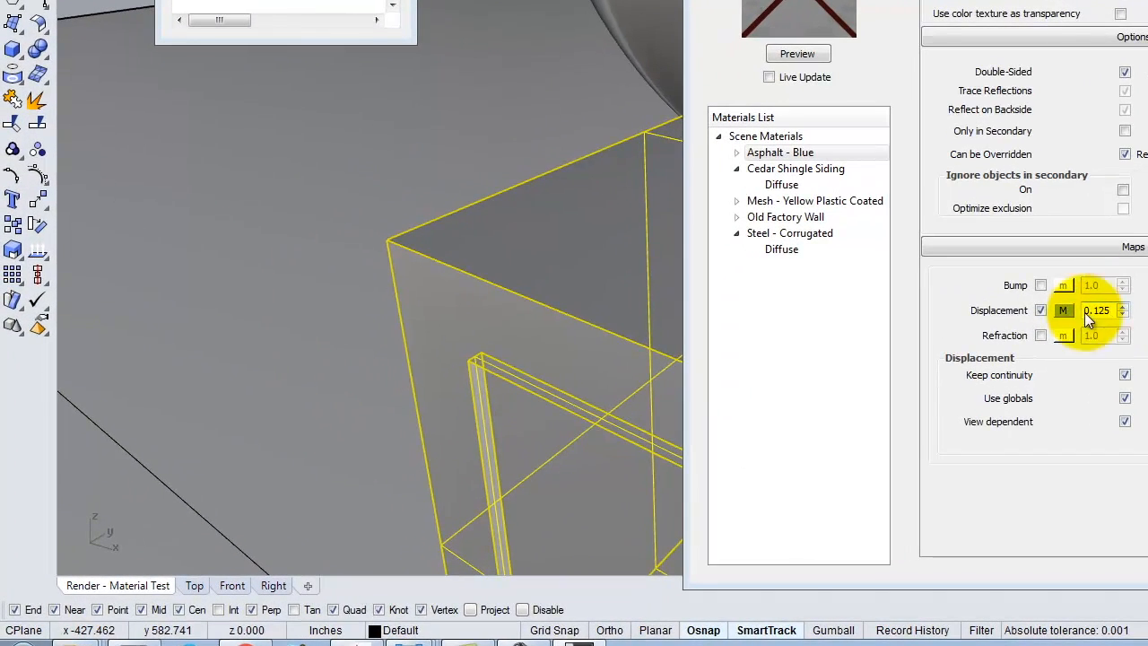
click(1038, 311)
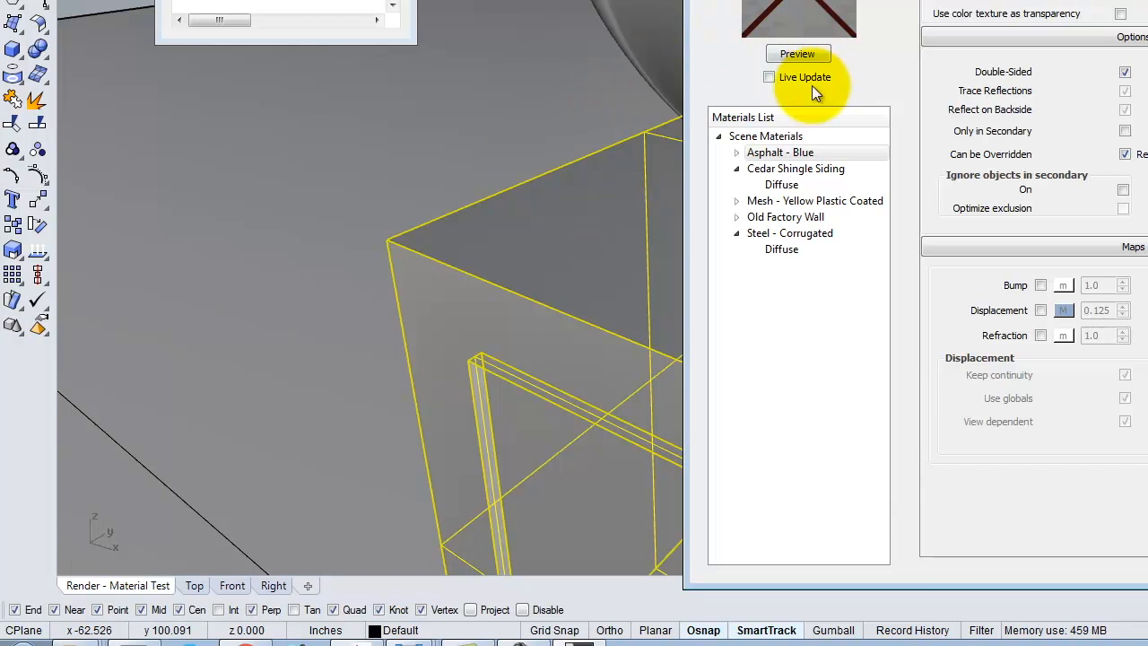
click(773, 153)
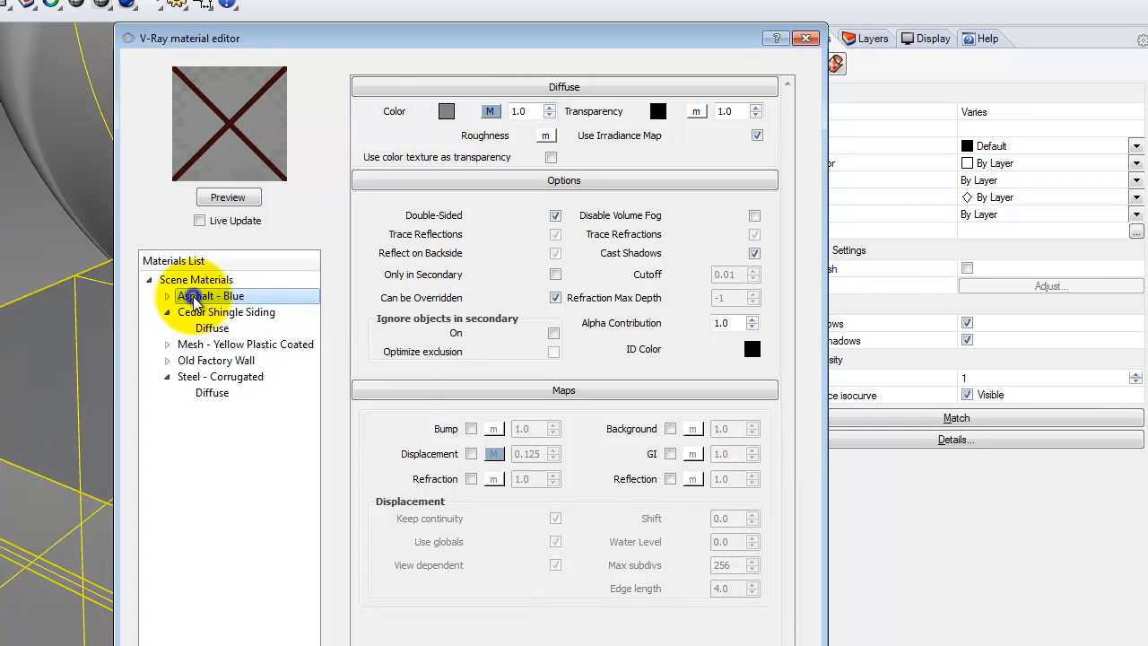
right_click(518, 218)
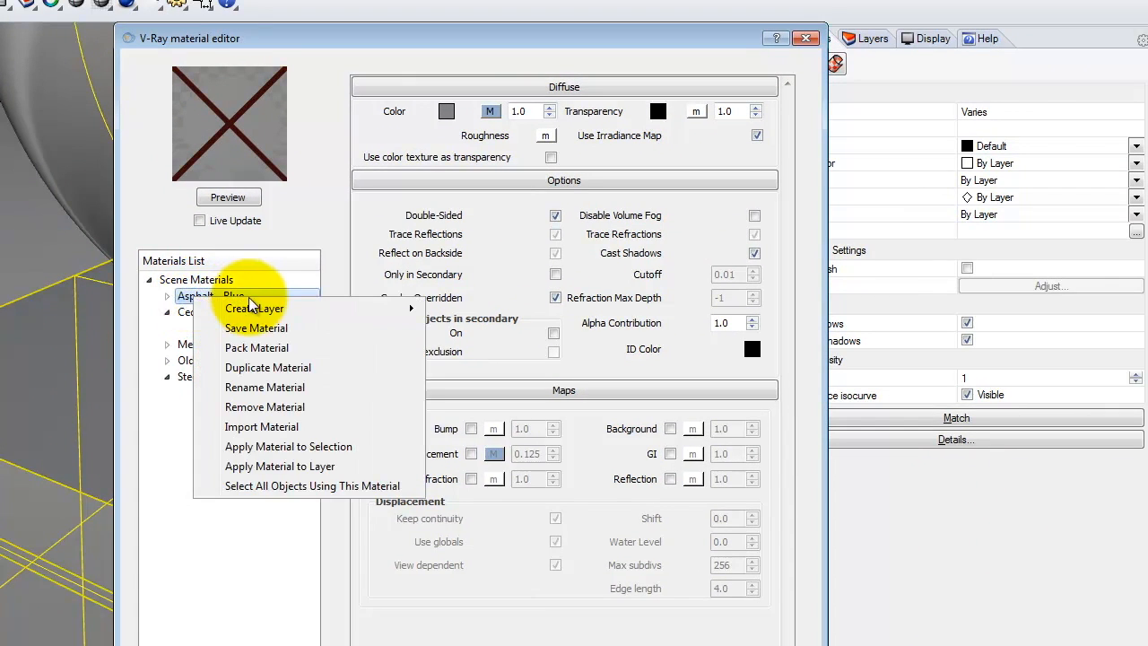
mouse_move(255, 311)
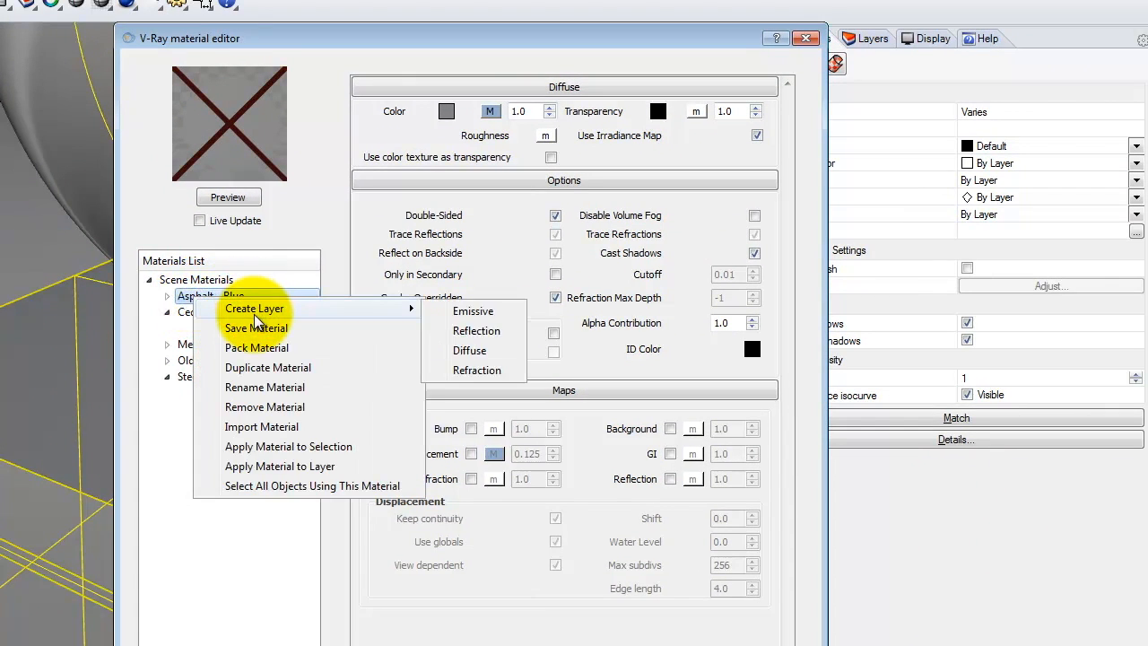
click(476, 331)
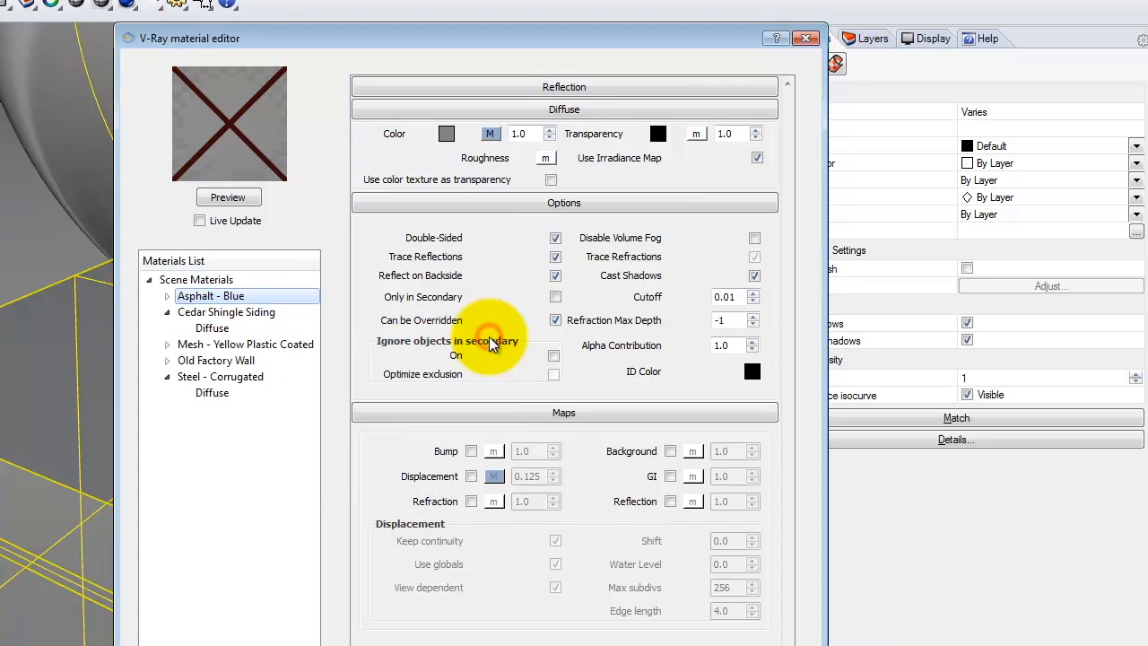
Open the reflection colour's TexFresnel map and select its IOR value for editing.
click(530, 86)
click(527, 87)
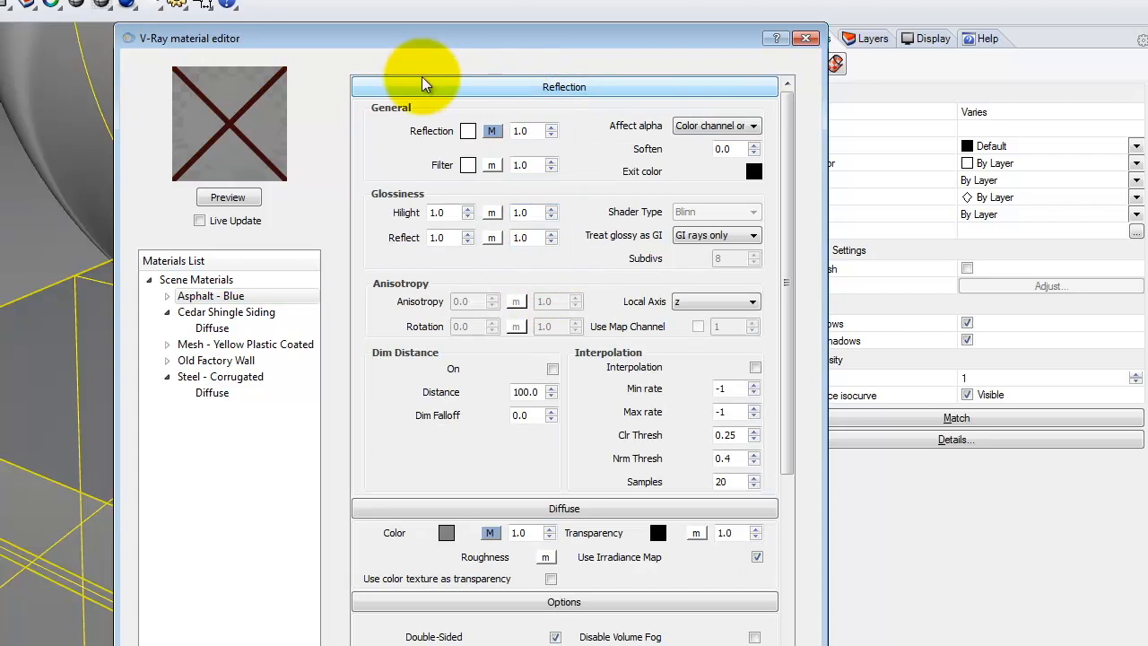
click(493, 131)
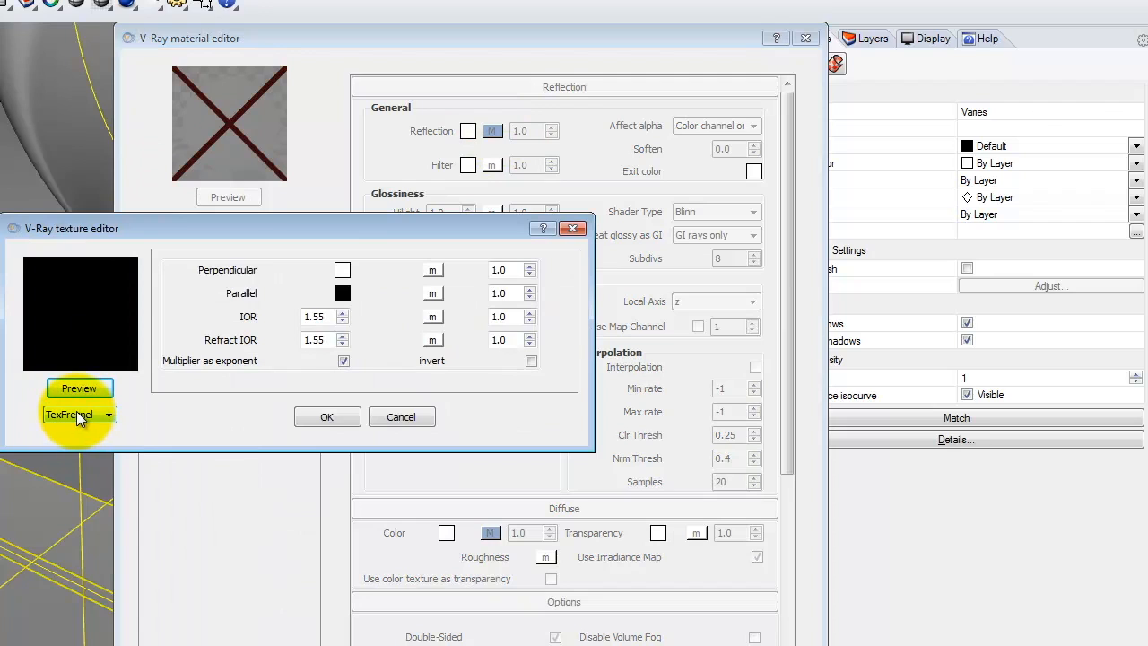
click(326, 313)
drag(326, 315, 276, 313)
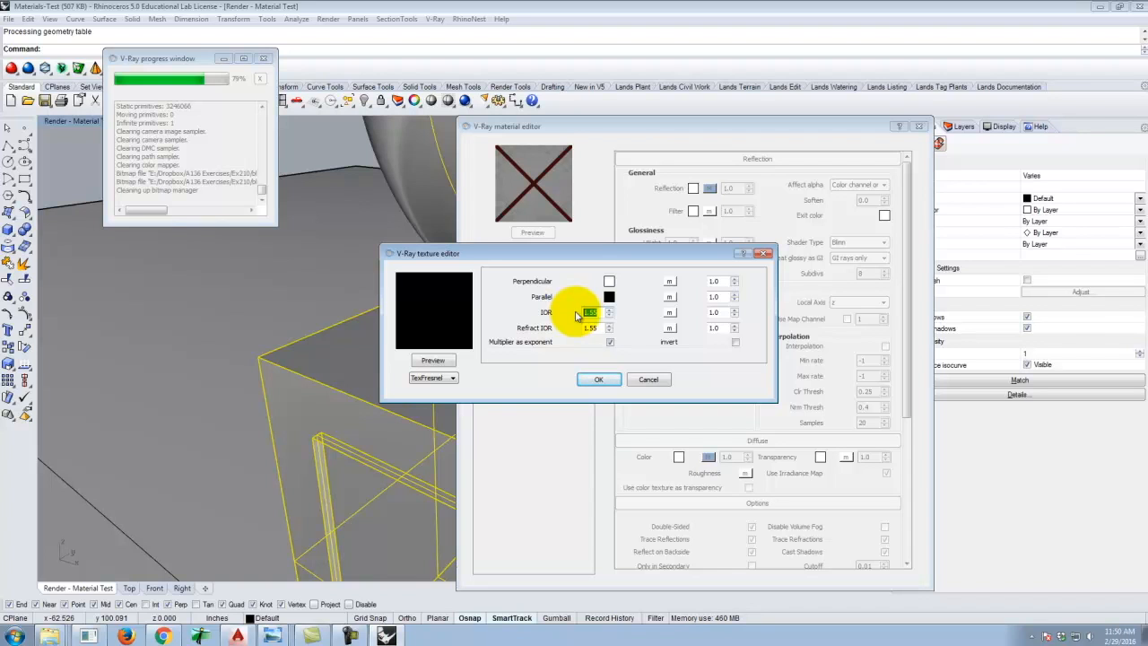
Switch to the web browser and search for wet asphalt IOR in a new tab.
click(163, 635)
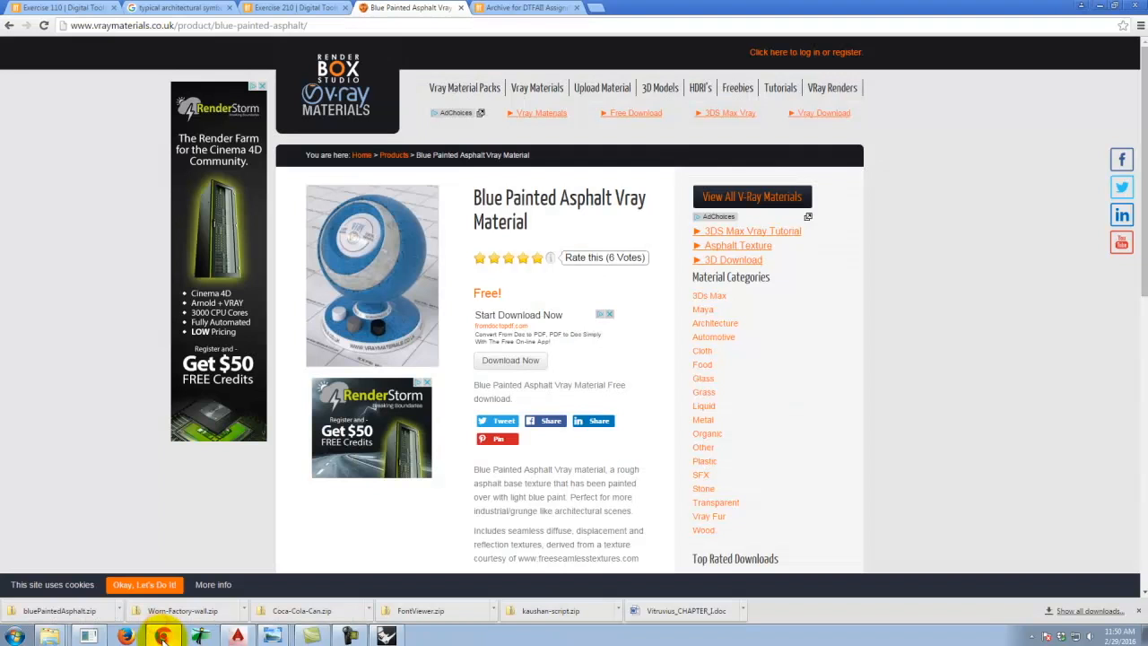
click(595, 8)
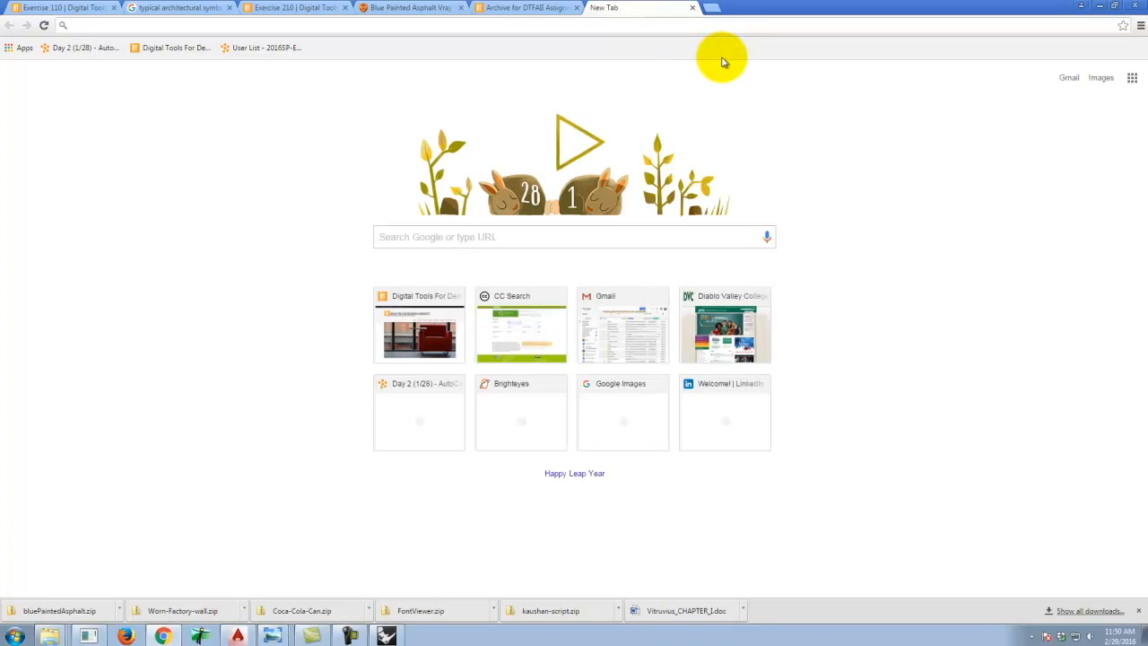
text(wet a)
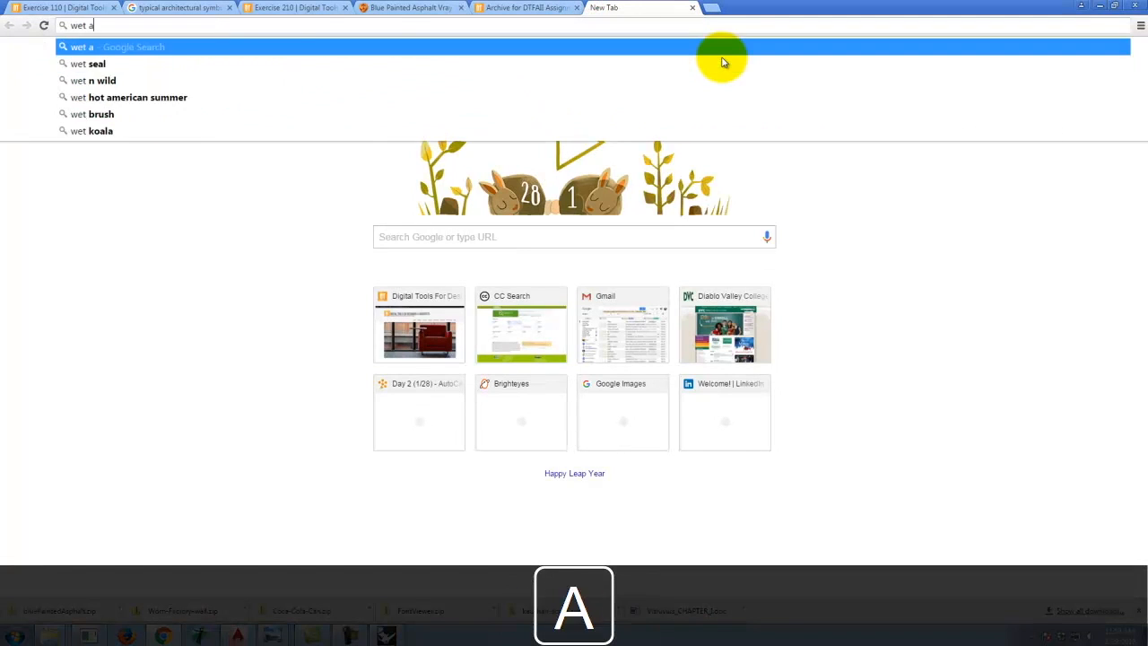
text(sphalt )
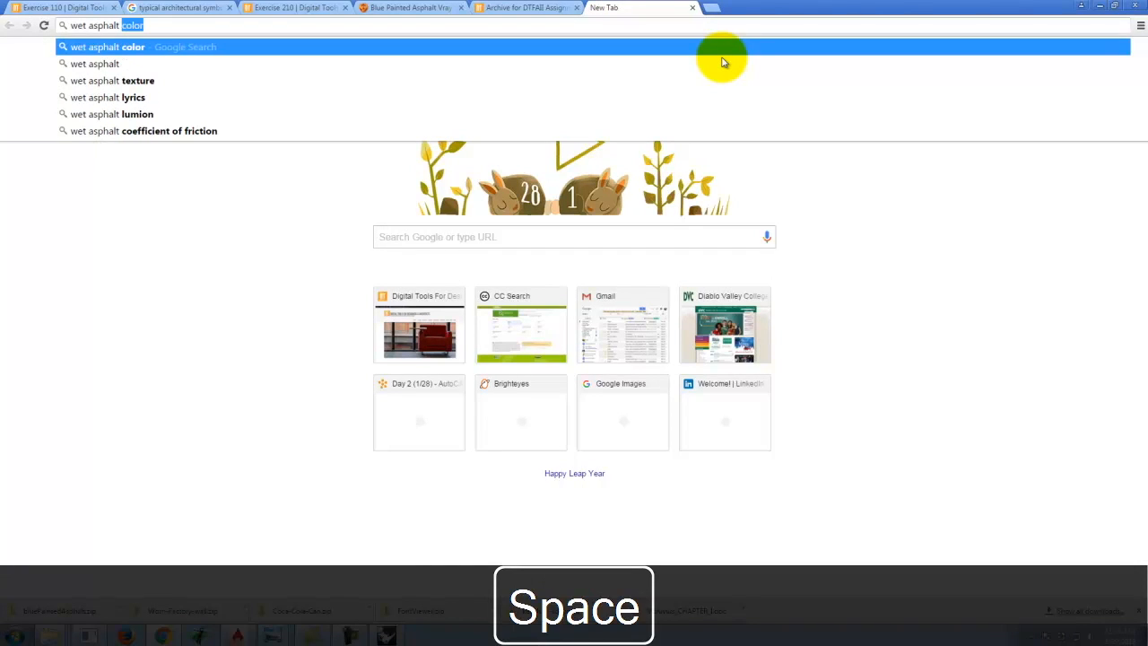
text(IOR)
key(Return)
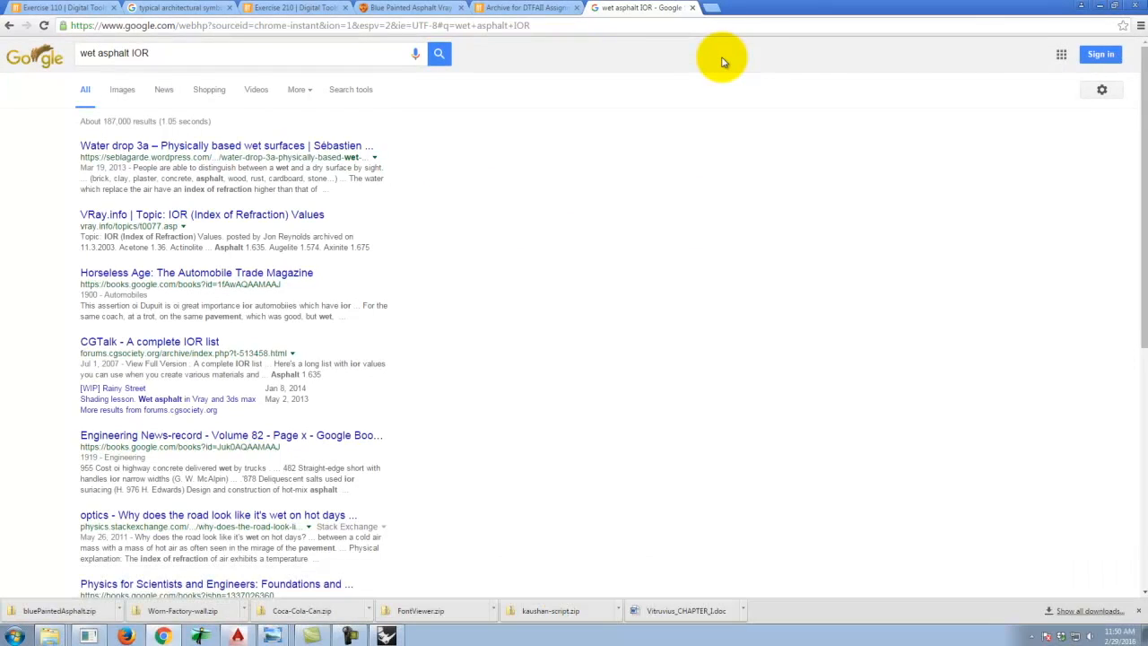
Open the CGTalk complete IOR list and look up the IOR value listed for asphalt.
click(205, 342)
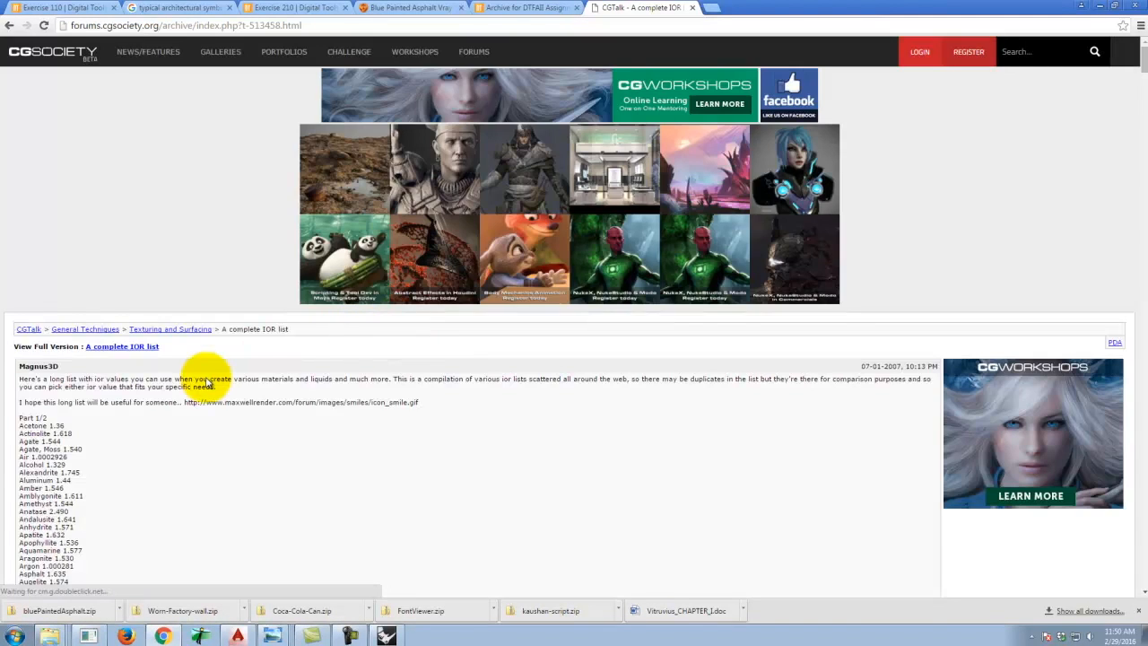
scroll(206, 383, down, 2)
scroll(205, 383, down, 8)
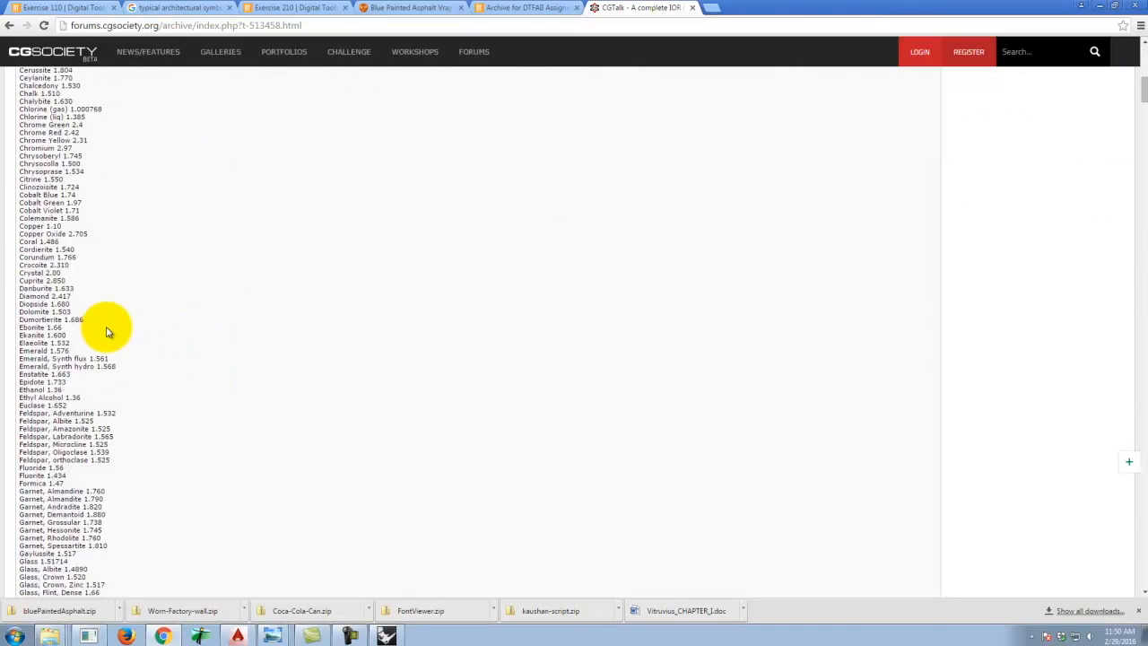
scroll(106, 331, down, 12)
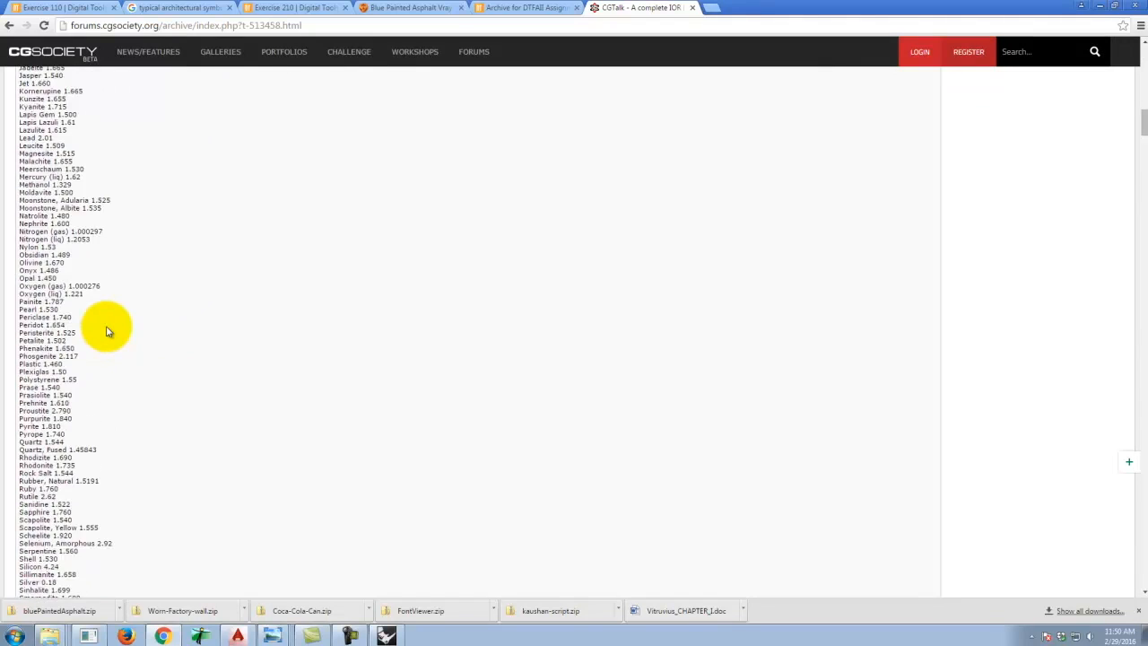
scroll(105, 331, down, 4)
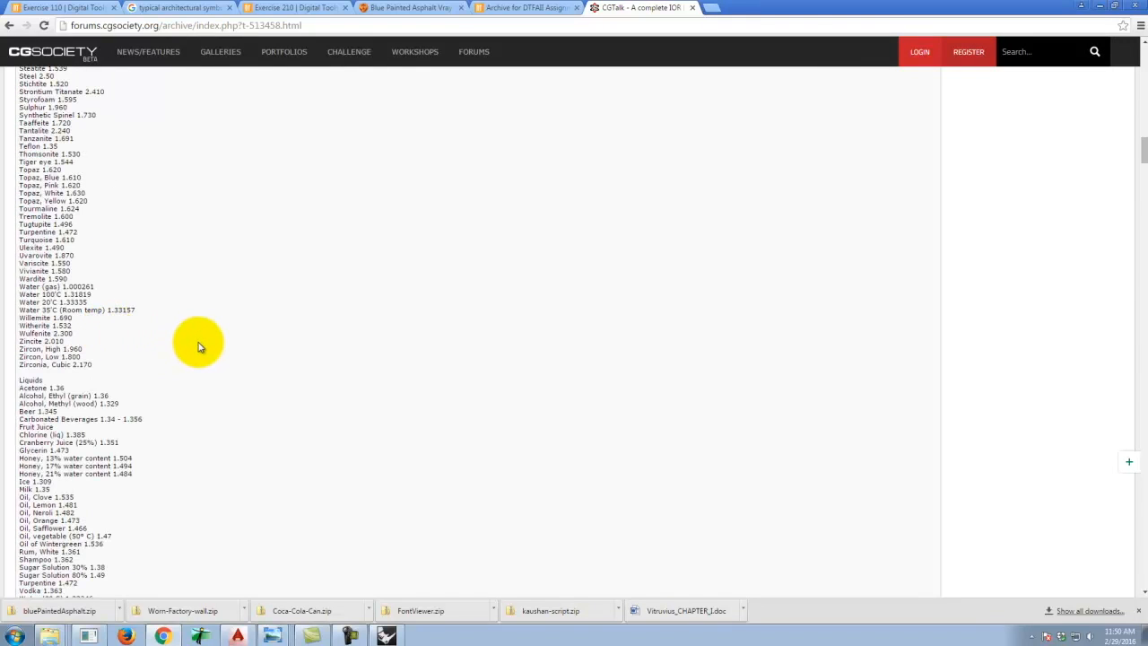
scroll(198, 340, down, 1)
scroll(199, 346, up, 20)
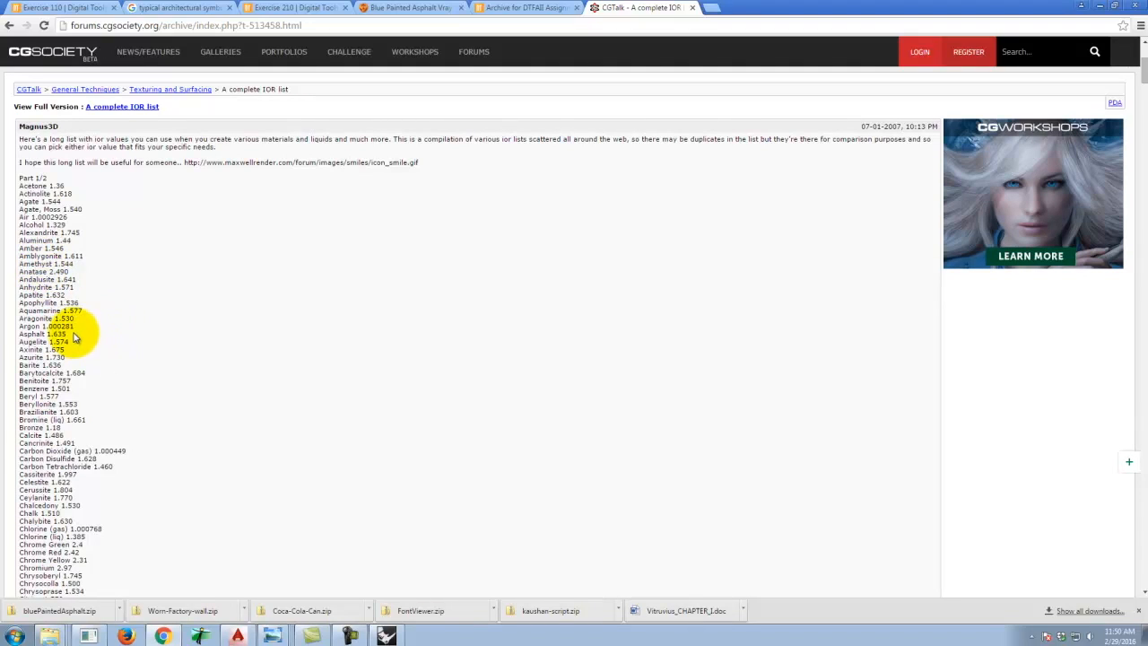
drag(69, 334, 18, 334)
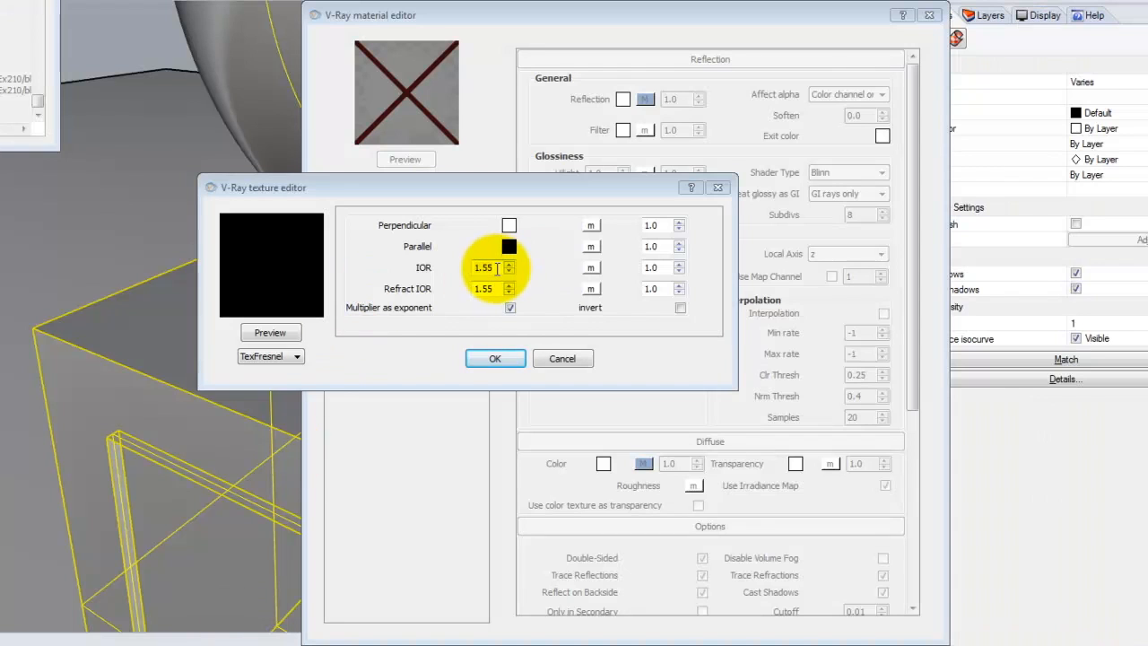
Set the TexFresnel IOR to 1.635 and close the texture editor.
drag(495, 269, 402, 261)
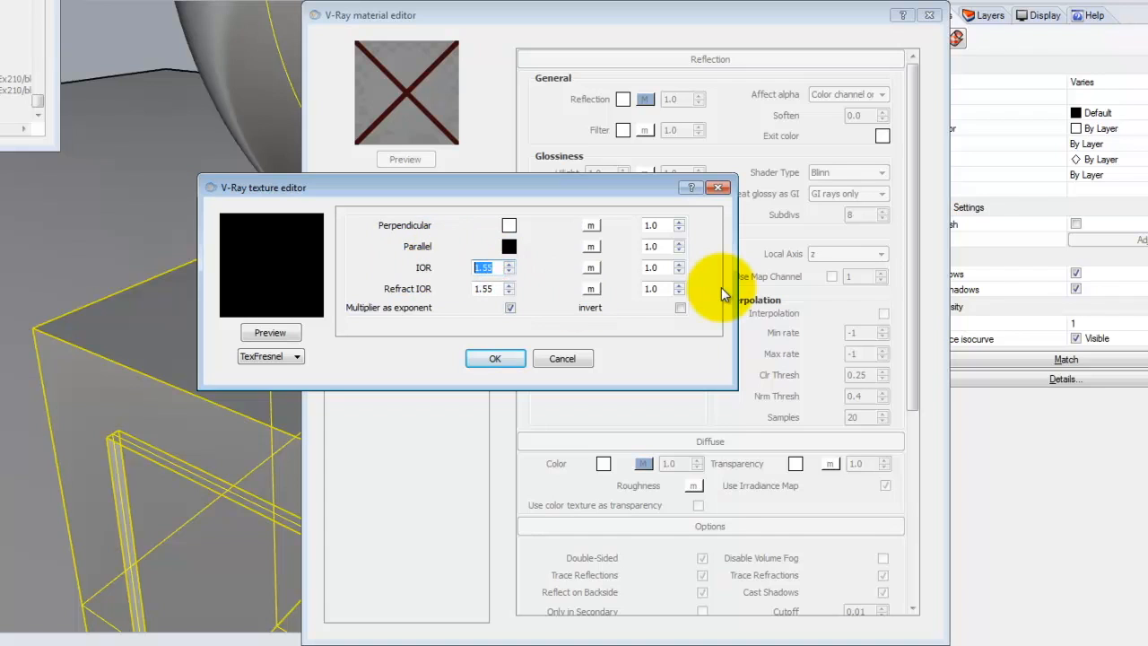
text(1.635)
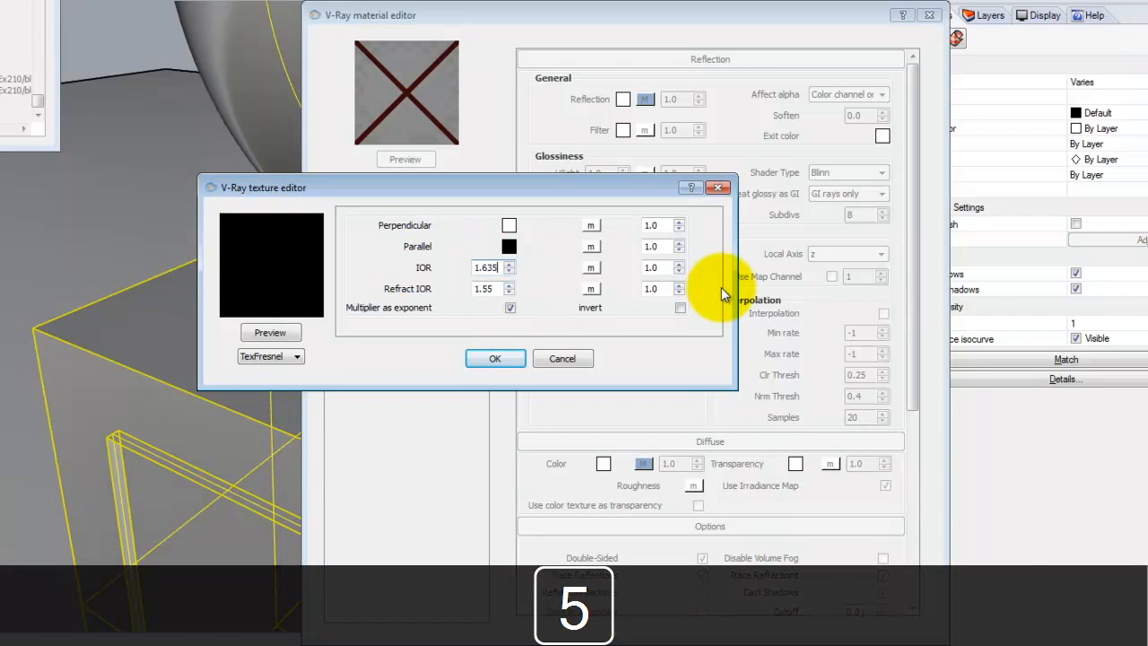
click(495, 361)
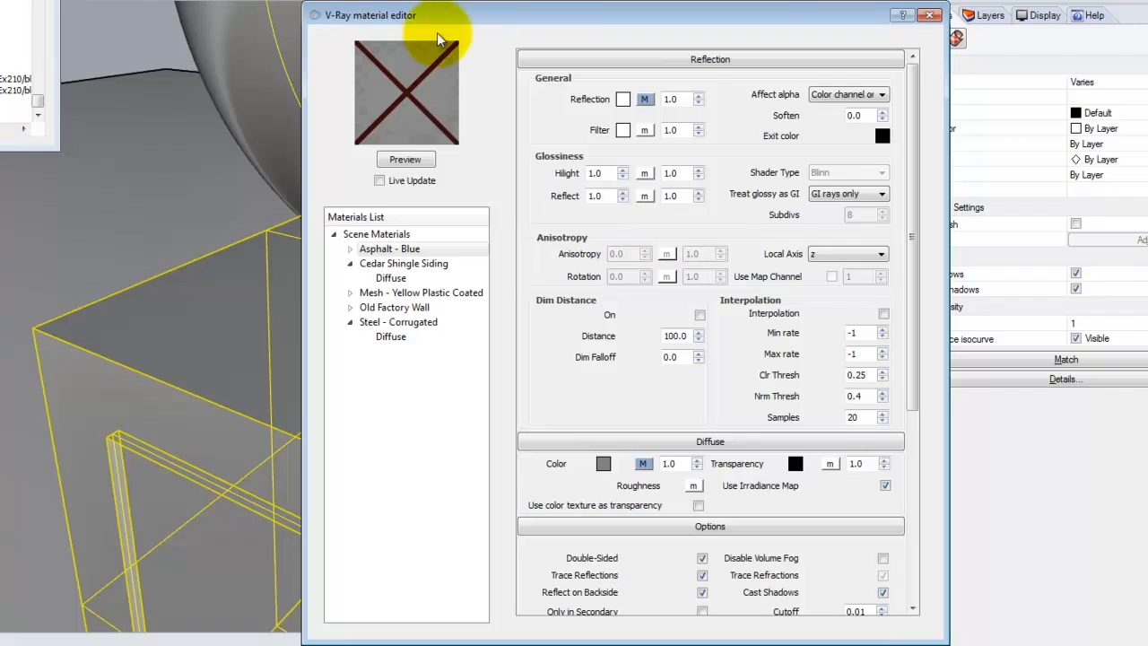
Update the material preview and render the scene to check the Fresnel reflection.
click(421, 160)
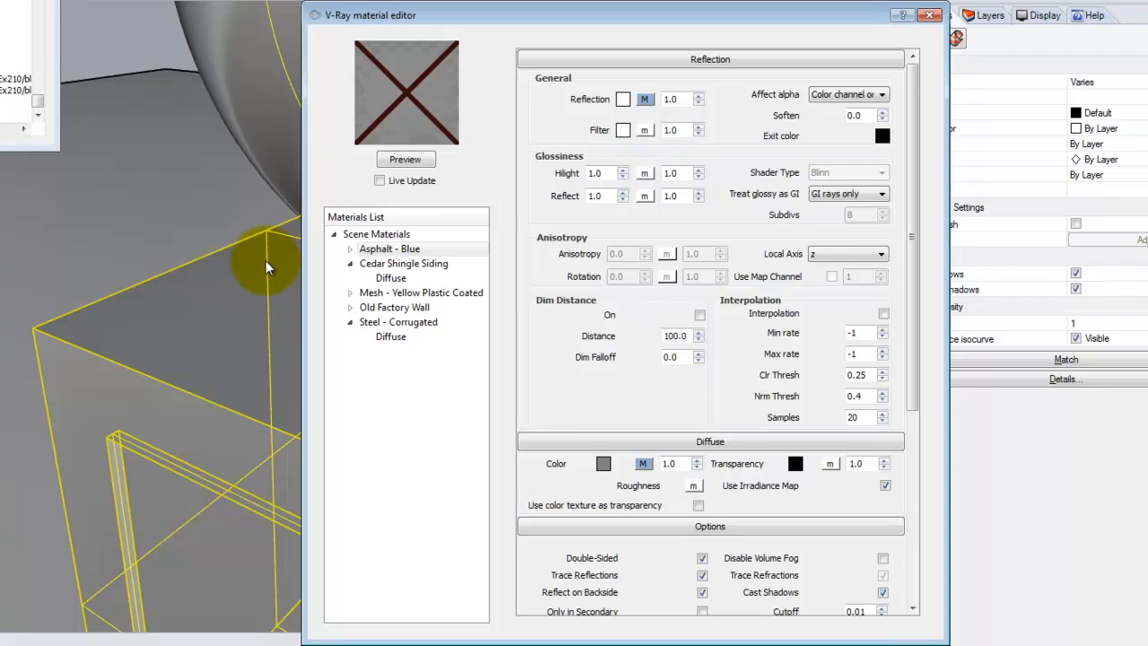
click(423, 161)
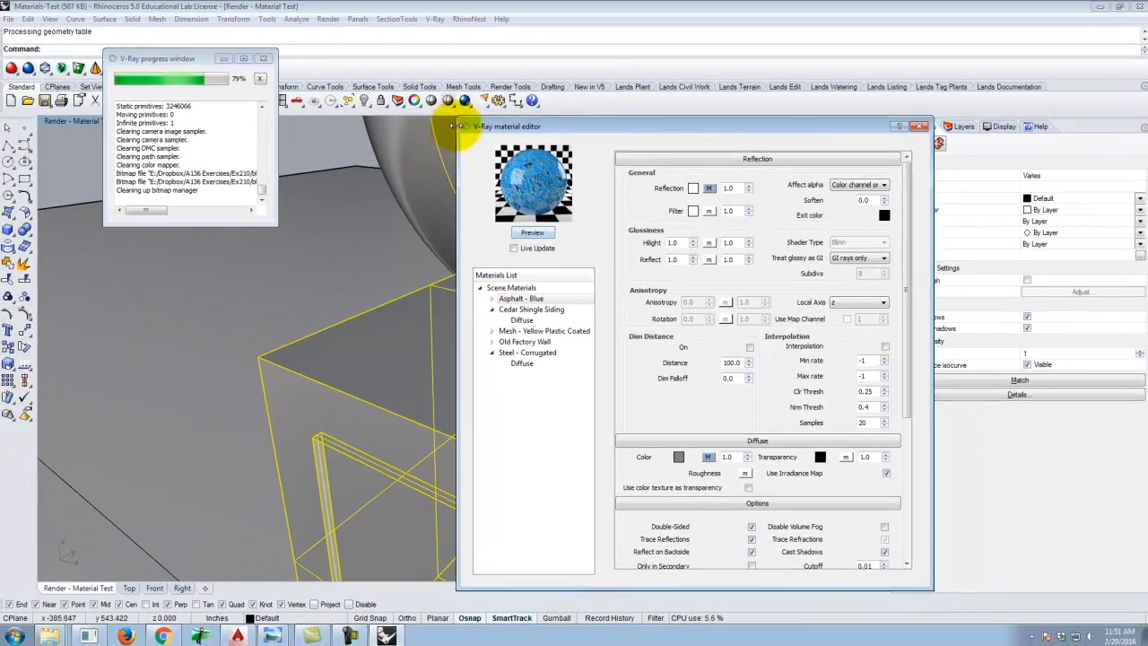
click(465, 100)
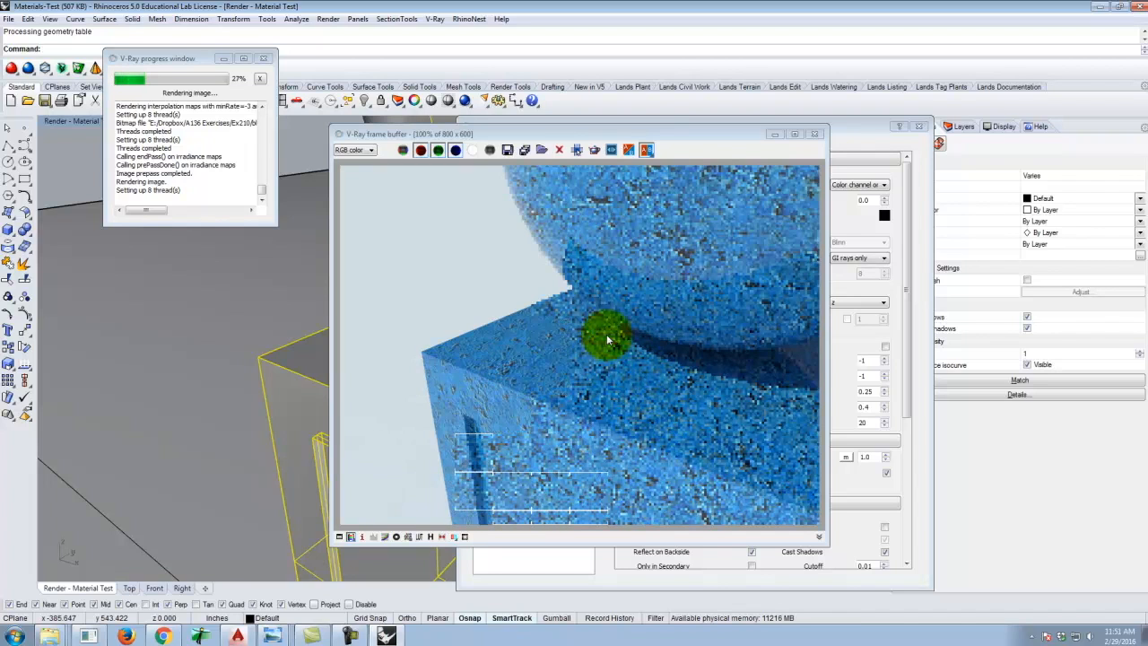
click(814, 133)
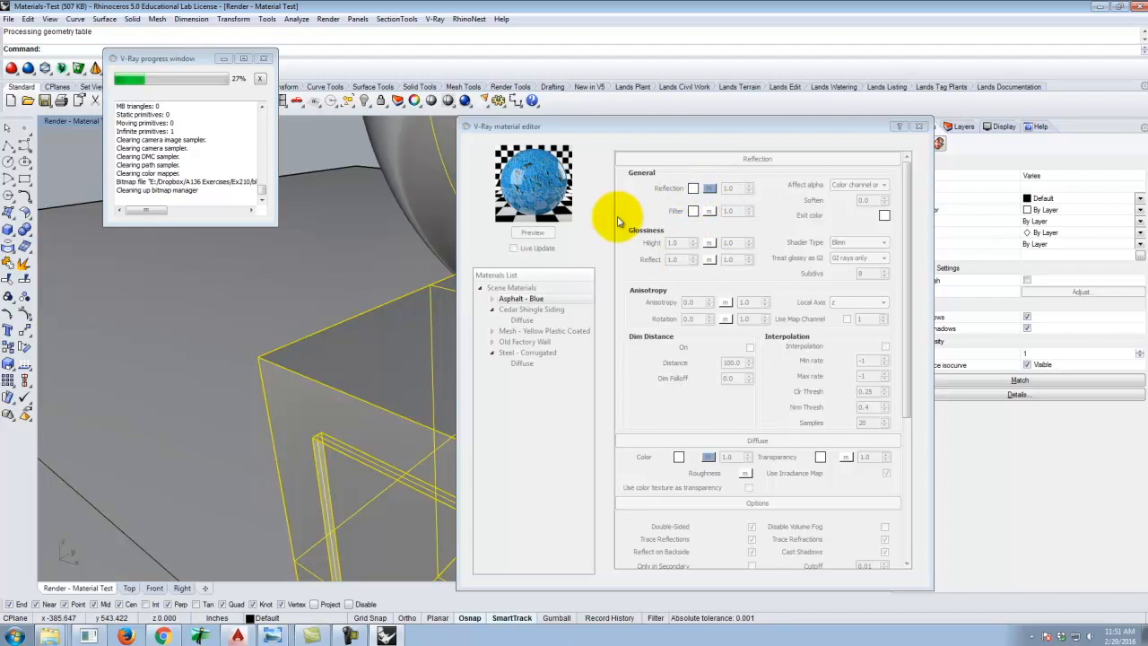
Set the reflection's Hilight glossiness to 0.5 and update the material preview.
drag(571, 123, 538, 123)
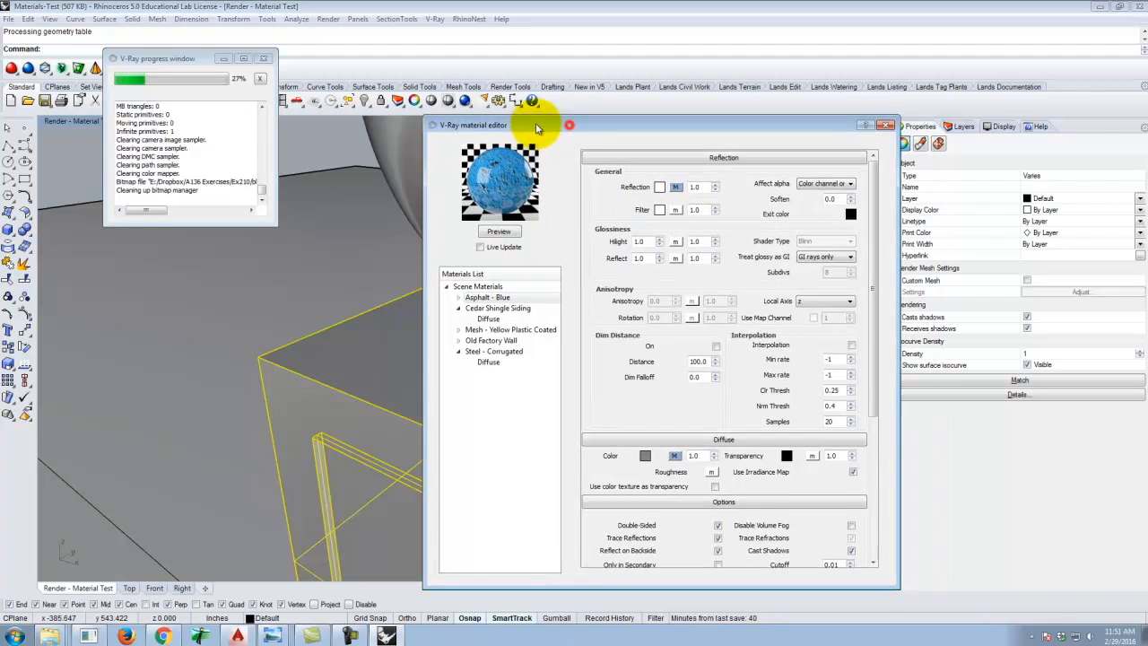
double_click(650, 242)
text(0.5)
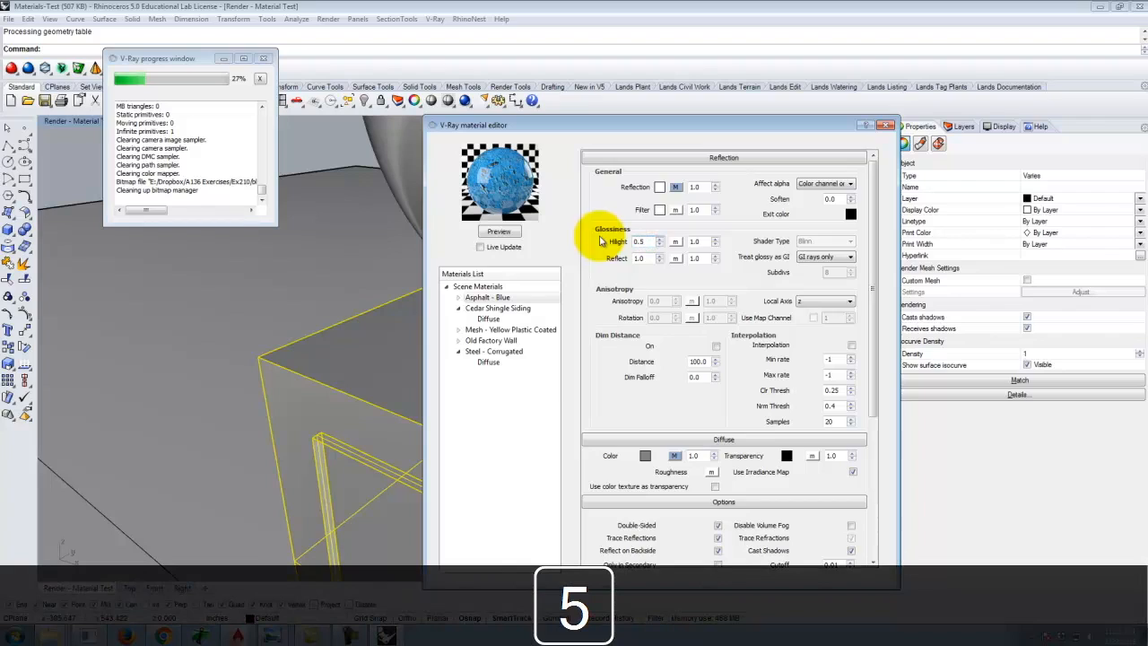
click(505, 231)
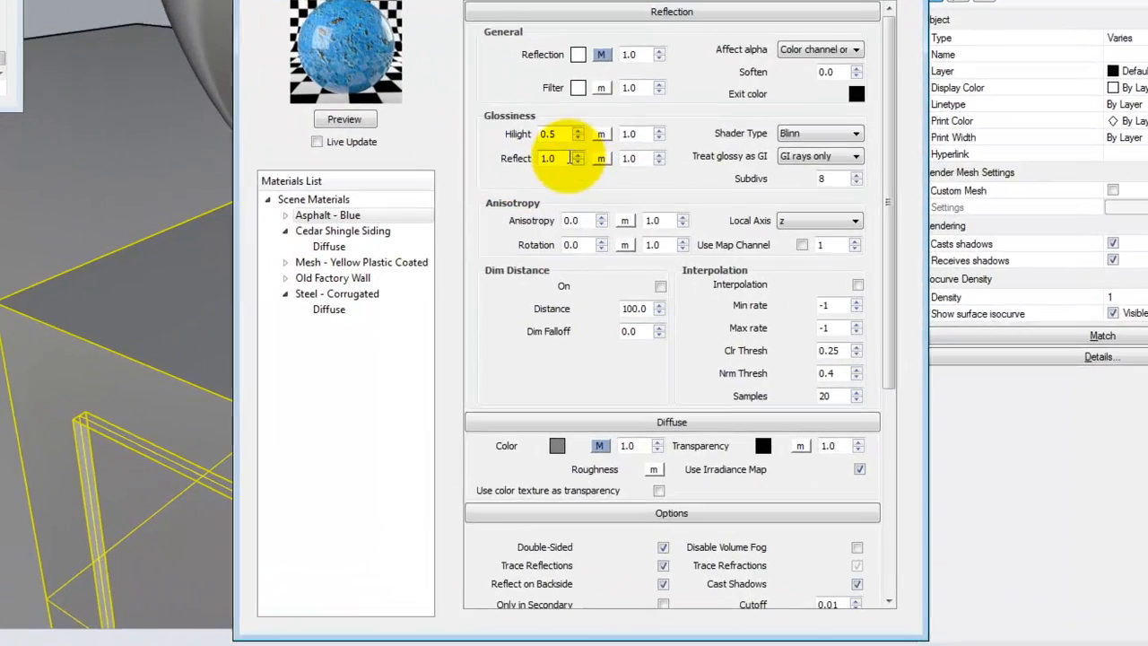
Set the Reflect glossiness to 0.5 and update the material preview.
double_click(565, 157)
key(Delete)
text(0.5)
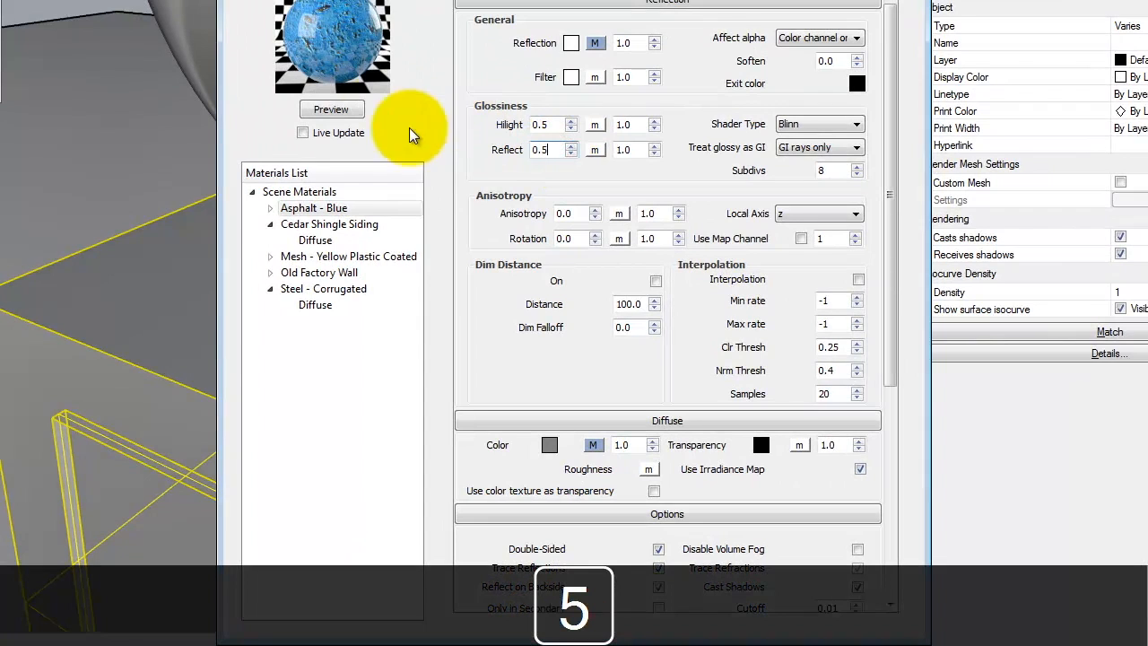
click(346, 115)
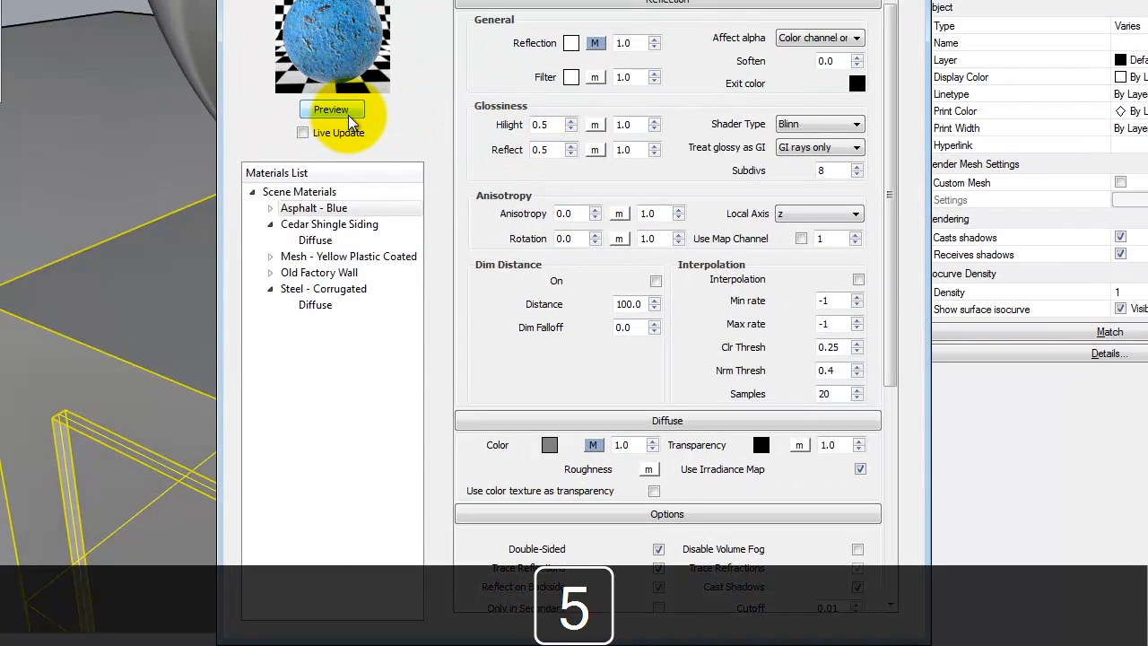
Set the Reflect glossiness to 0.75 and update the material preview.
double_click(549, 149)
key(Delete)
text(0.75)
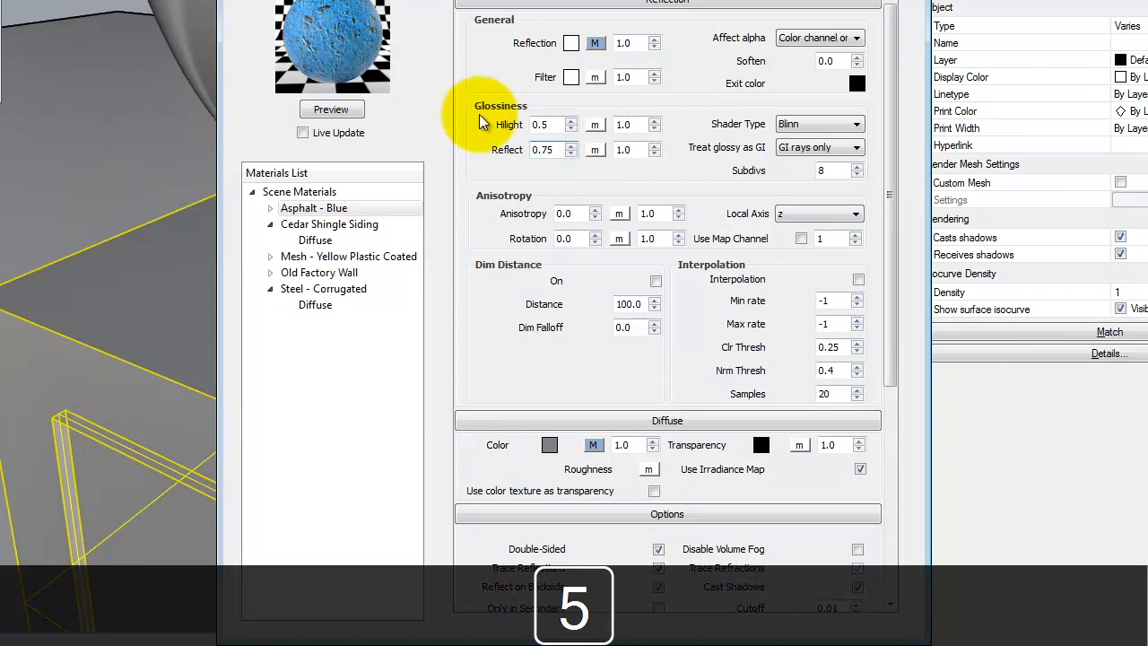
click(346, 115)
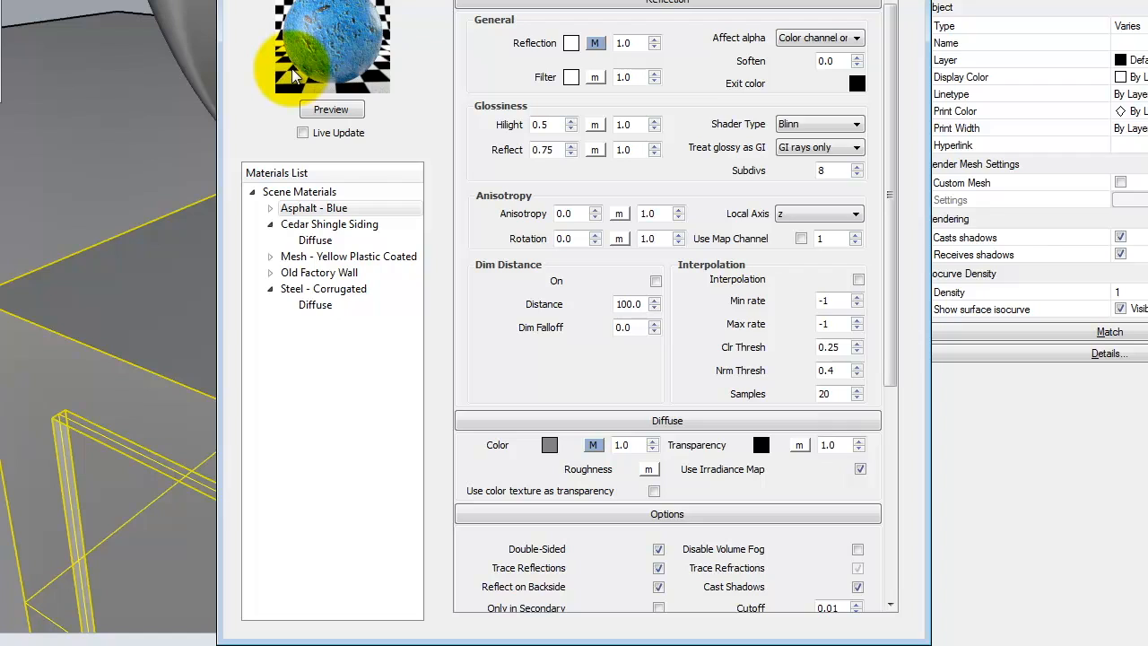
click(329, 209)
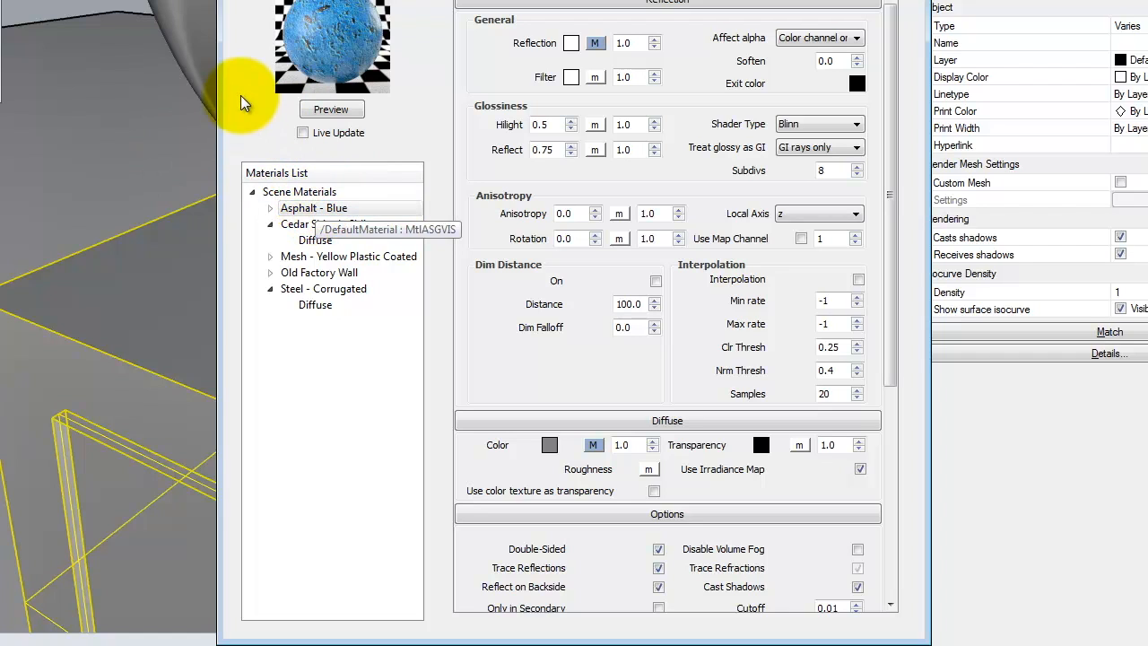
right_click(315, 210)
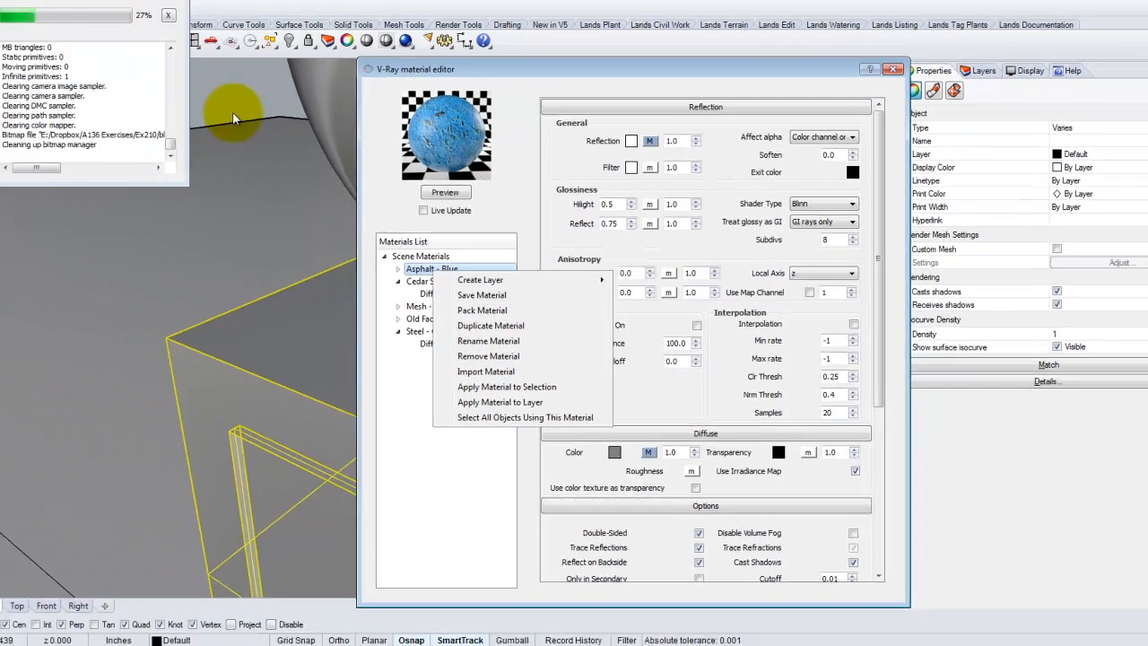
click(56, 0)
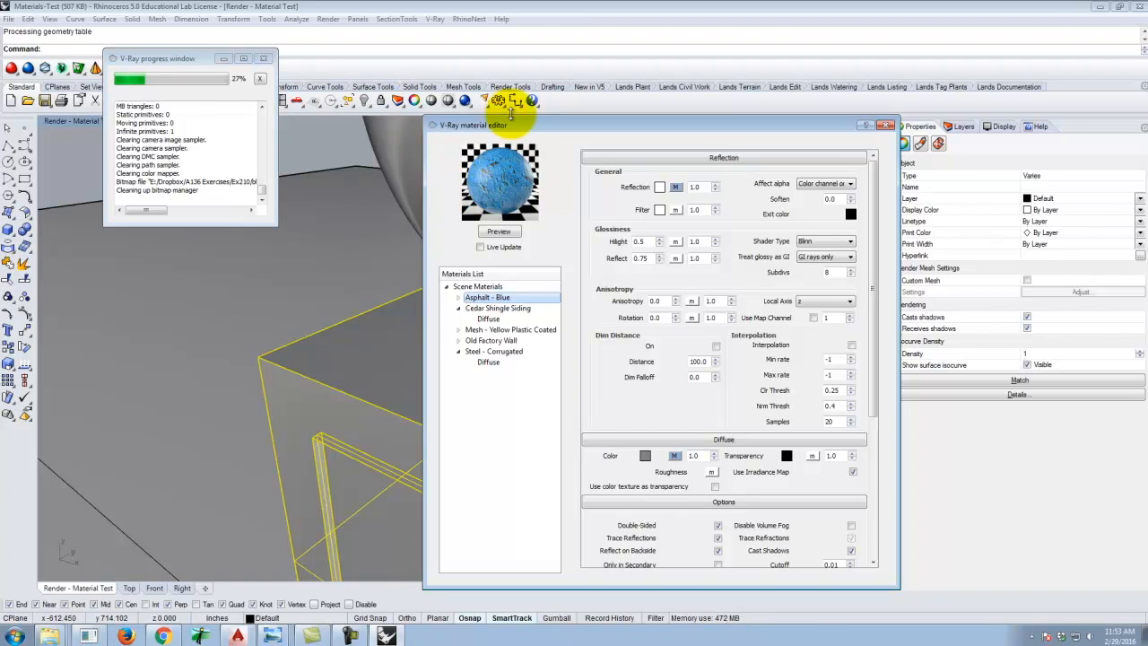
Switch to the web browser and search for calstone pavers in a new tab.
click(166, 636)
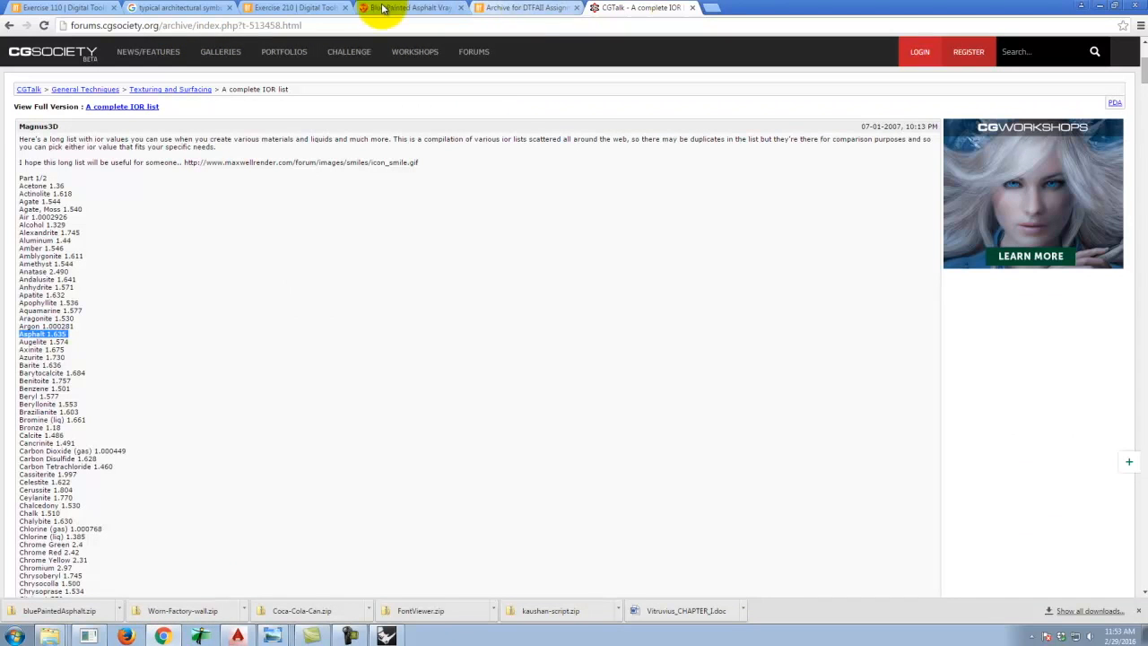
click(419, 8)
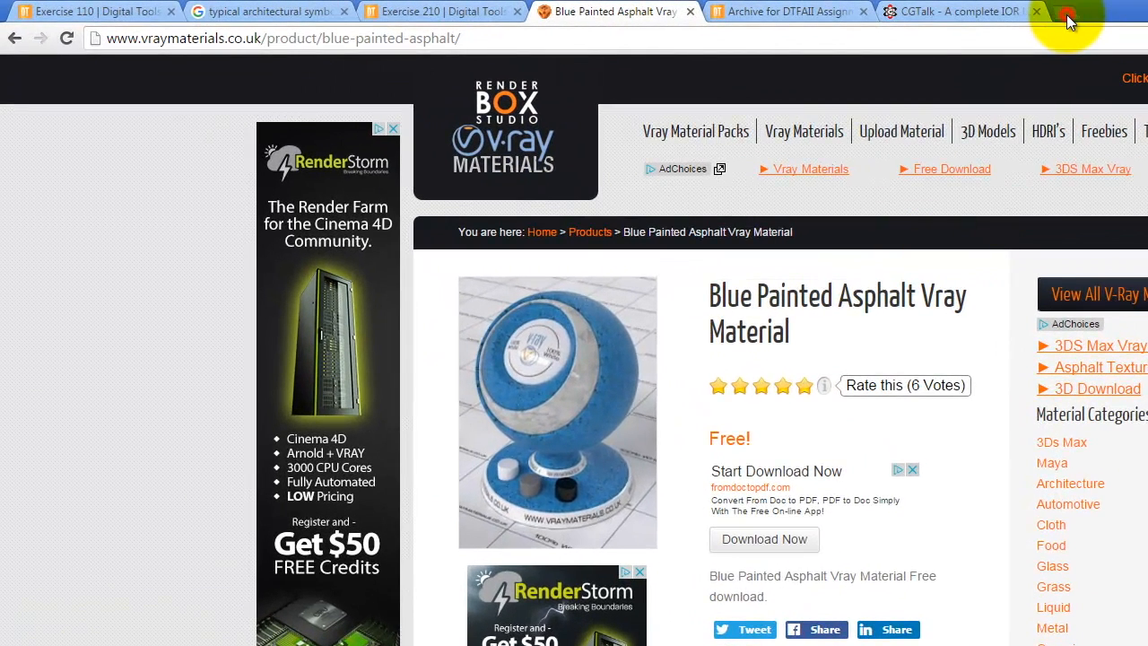
click(1067, 18)
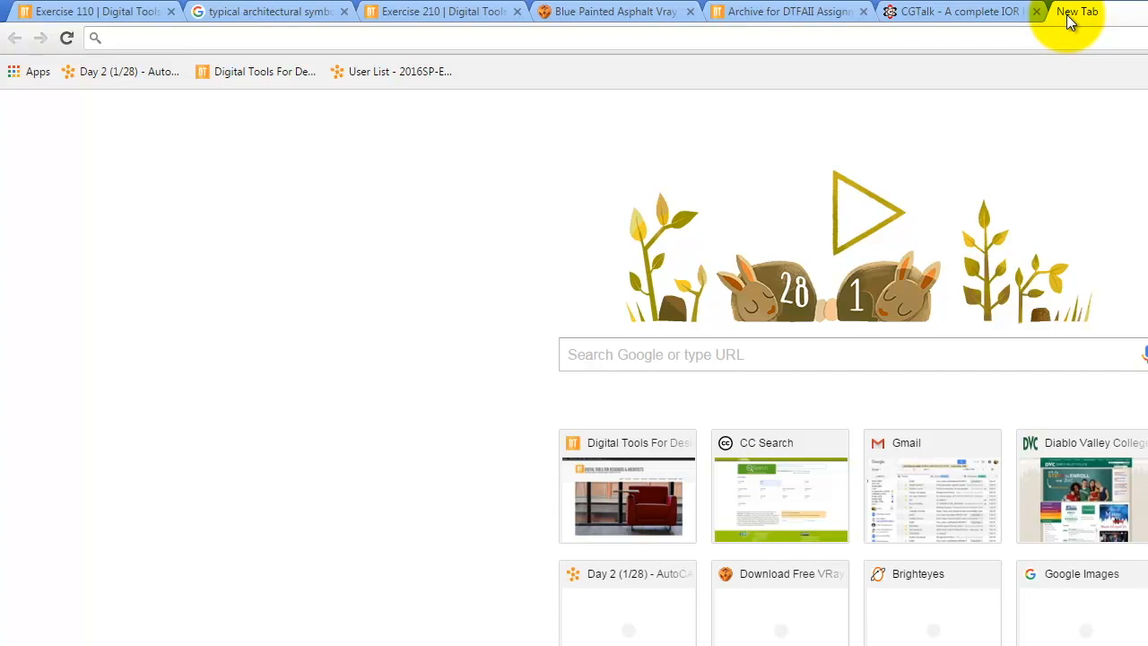
text(c)
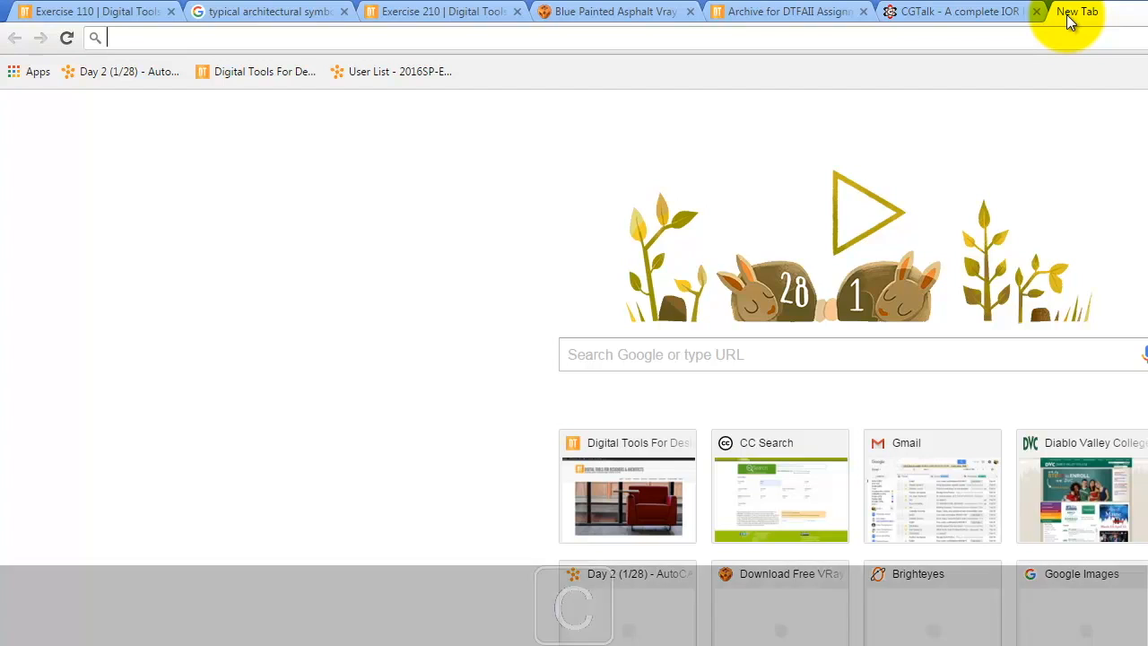
text(alstone pavers)
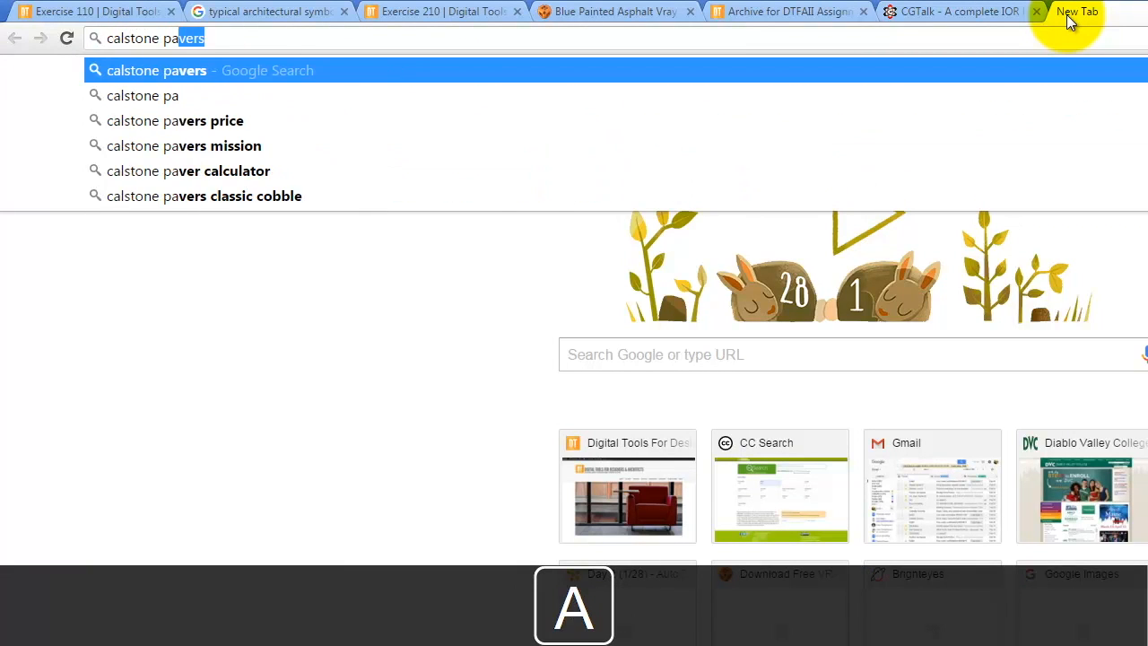
key(Return)
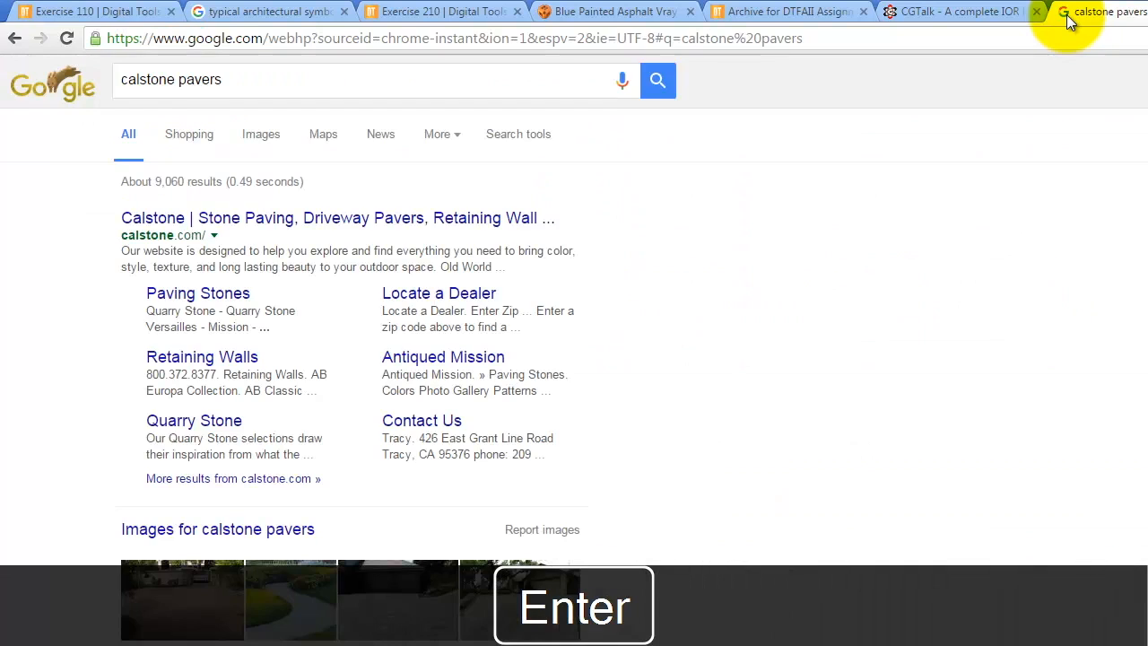
Open Calstone's Quarry Stone Versailles paving stones page and browse its colour swatch images.
click(204, 217)
click(517, 448)
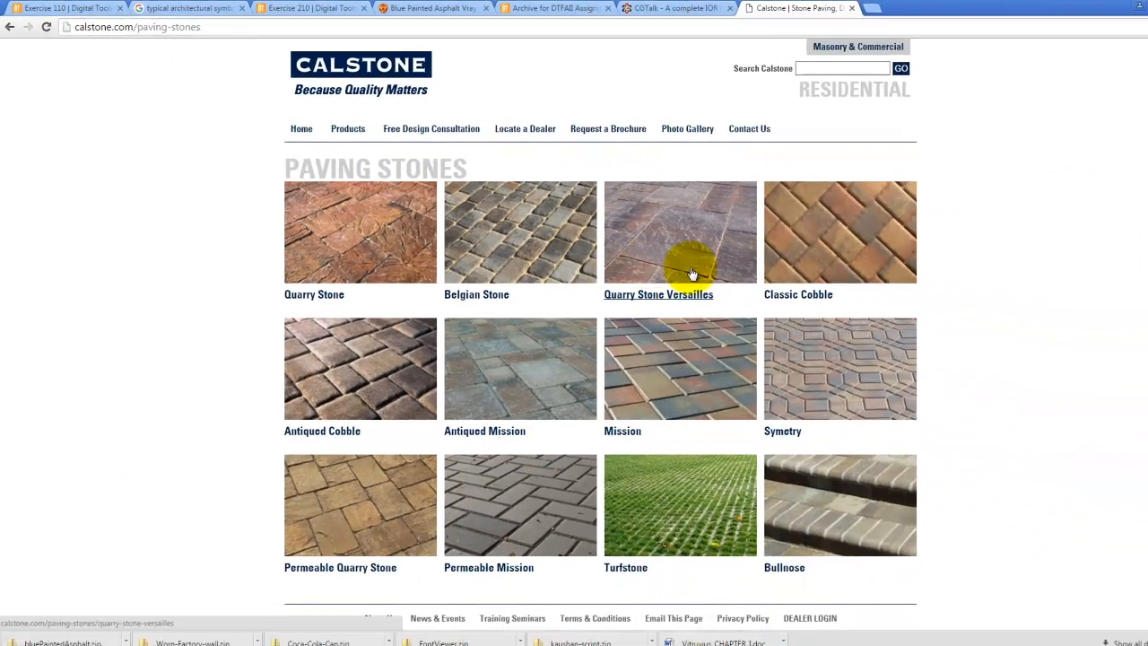
scroll(897, 354, down, 2)
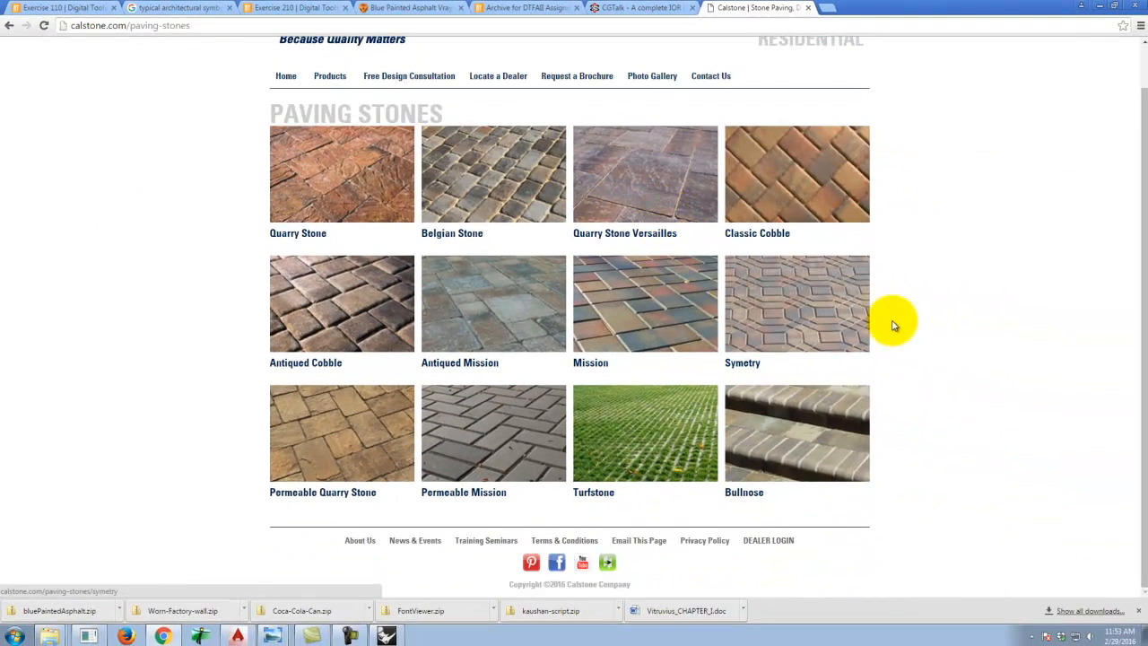
click(654, 234)
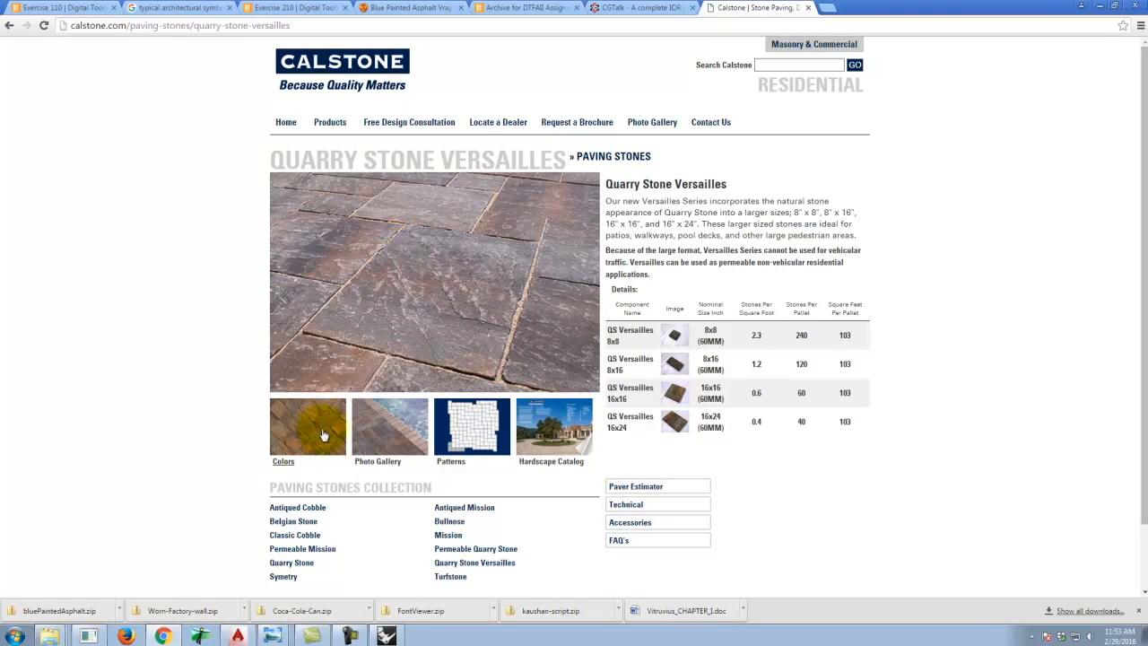
click(323, 429)
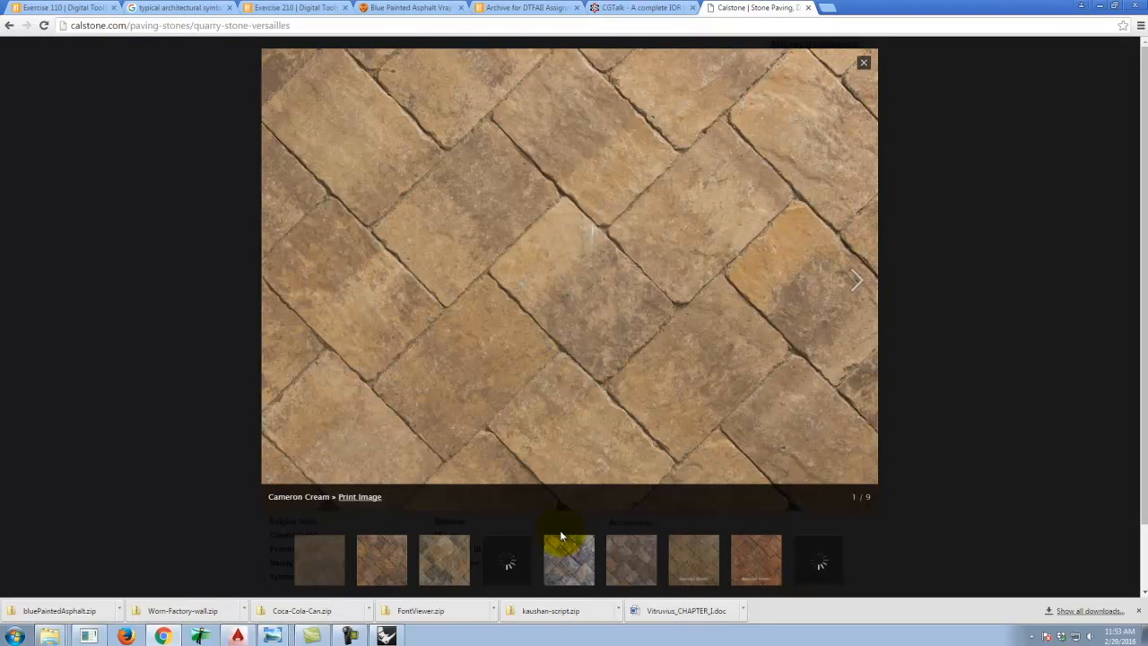
click(578, 565)
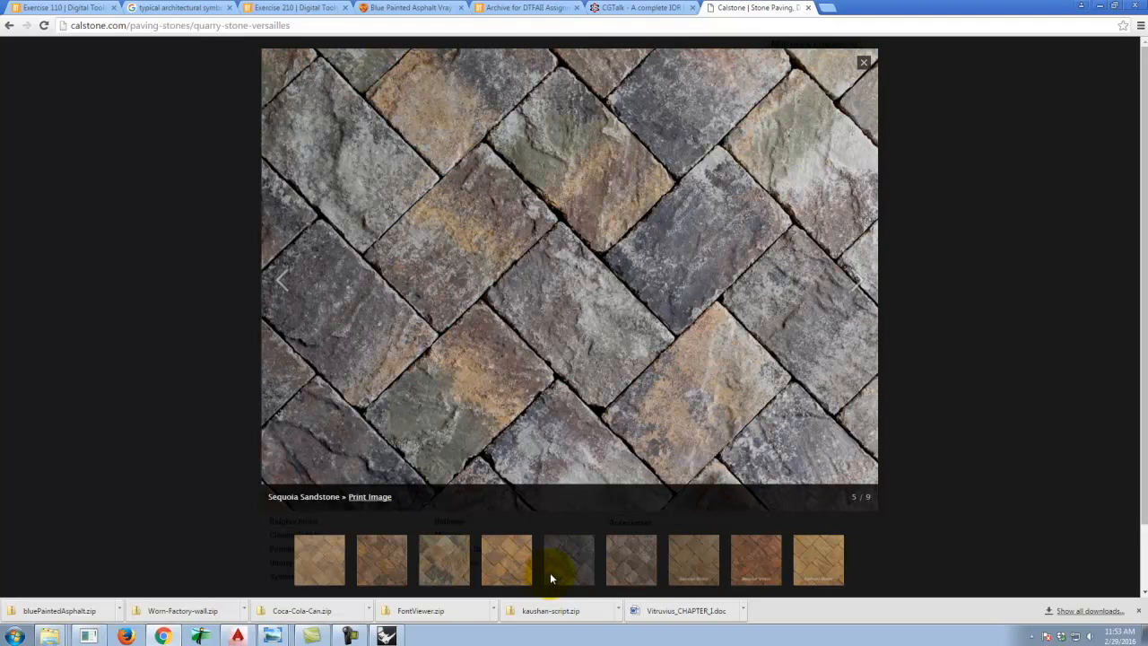
click(441, 565)
click(381, 566)
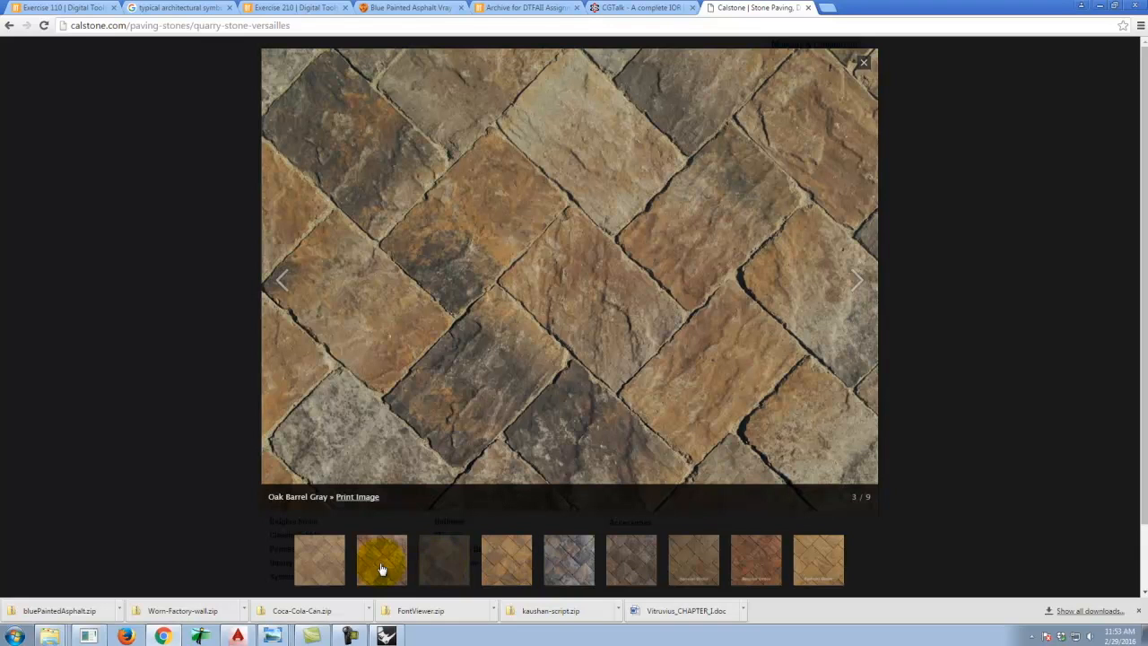
click(644, 568)
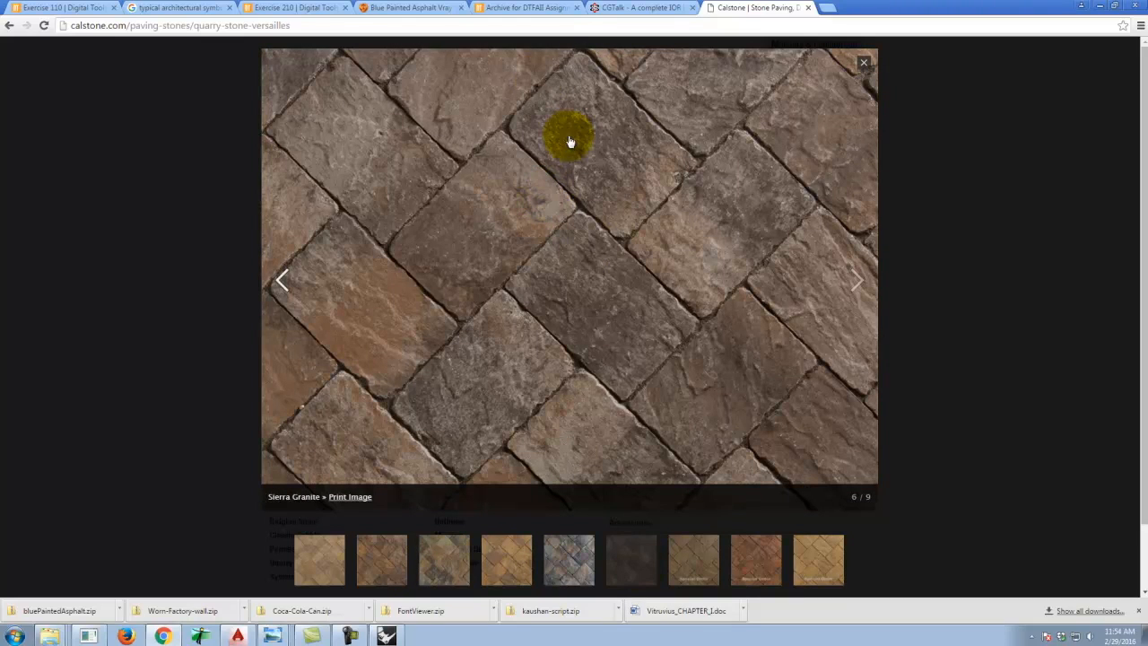
right_click(566, 205)
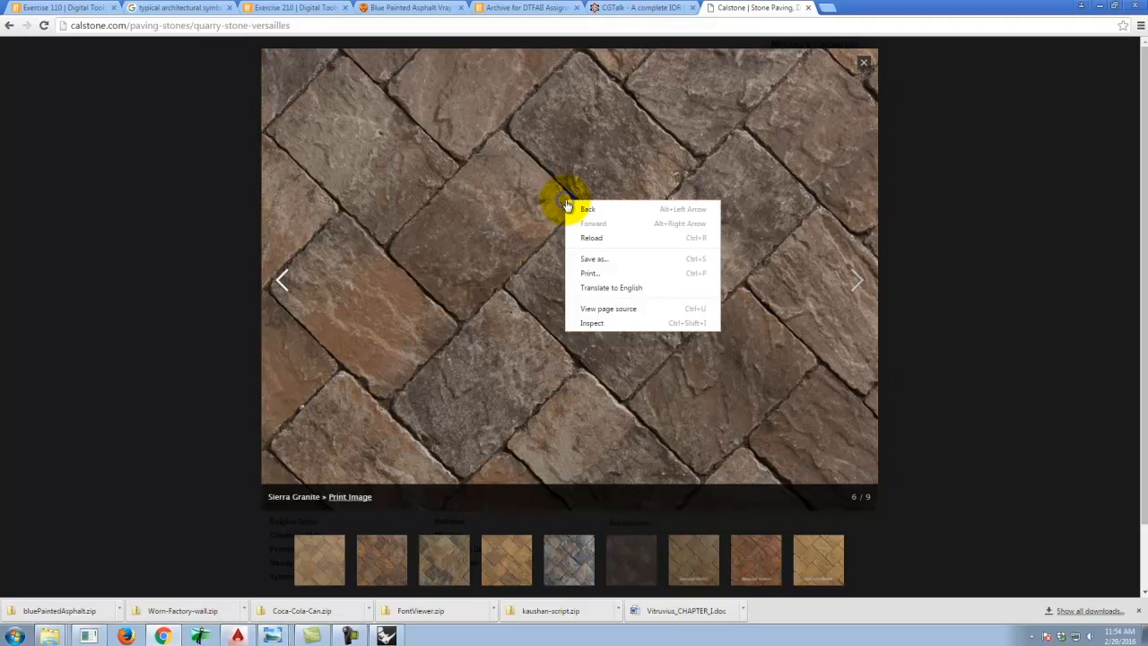
click(616, 260)
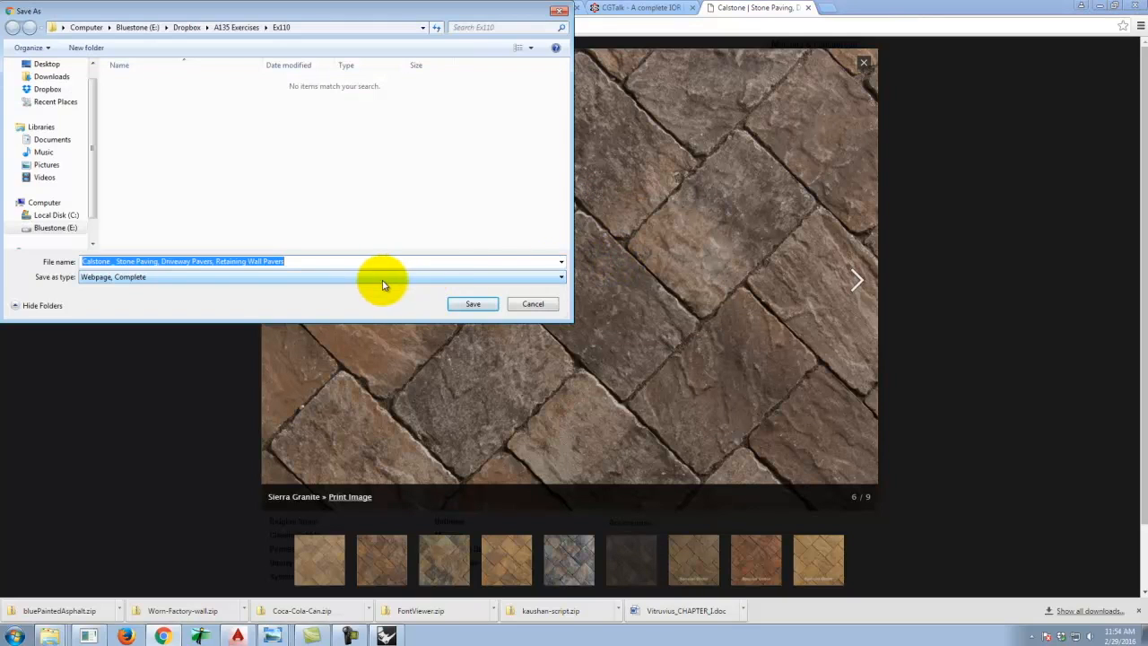
click(525, 303)
click(631, 319)
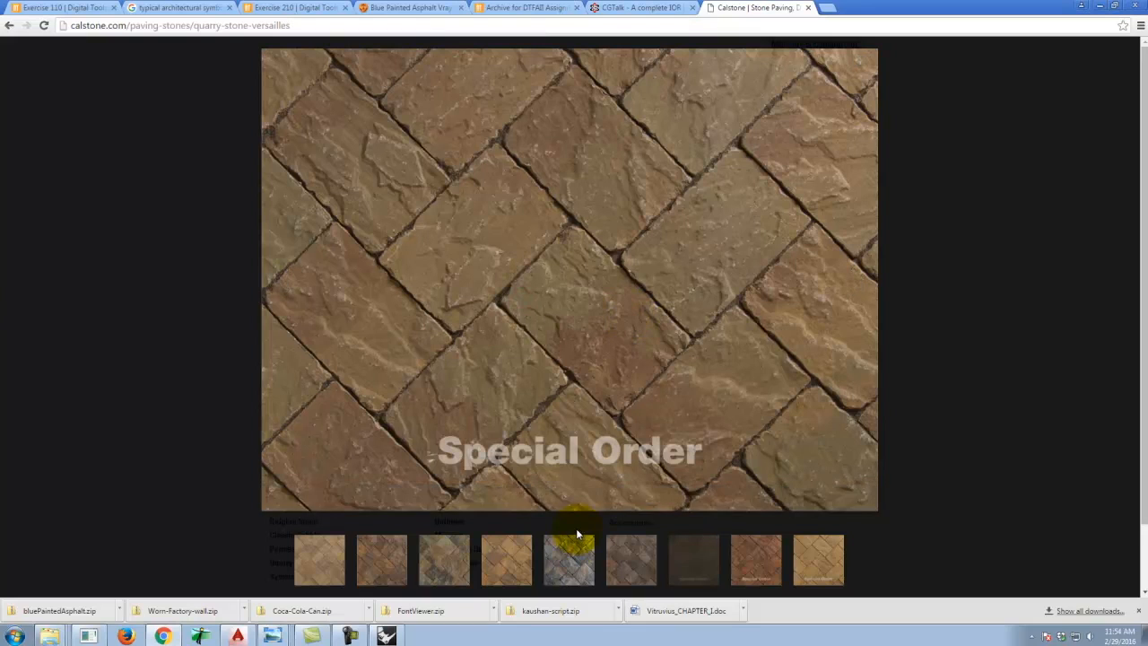
Search Google Images for calstone quarry stone sierra granite in a new tab.
click(581, 561)
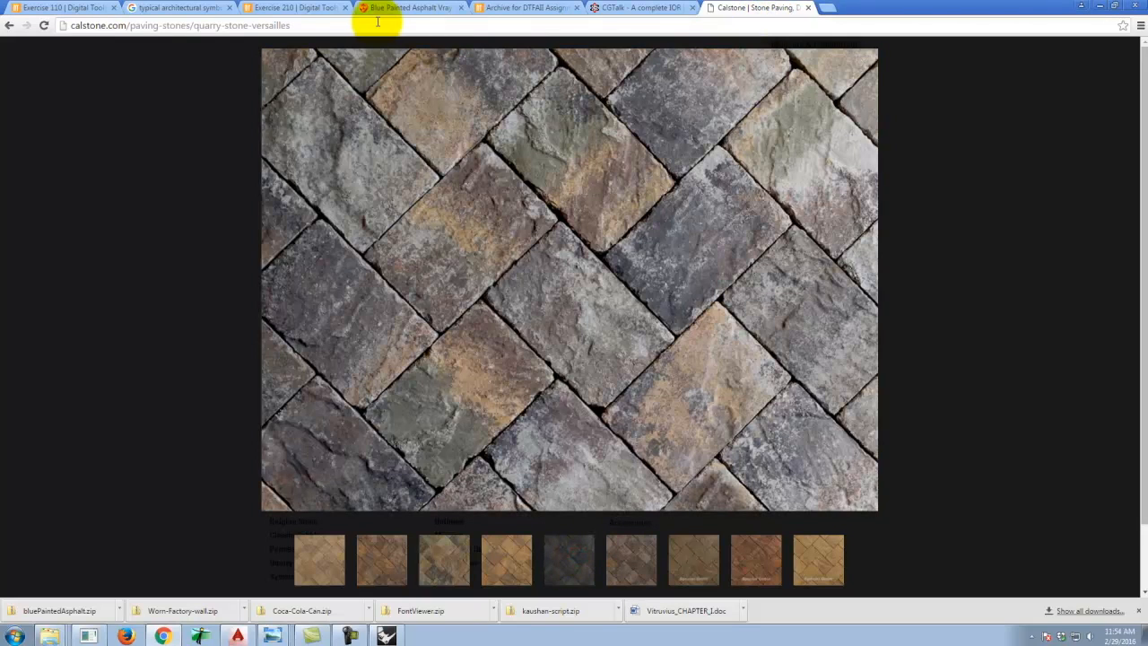
key(ctrl+t)
text(images.google.com)
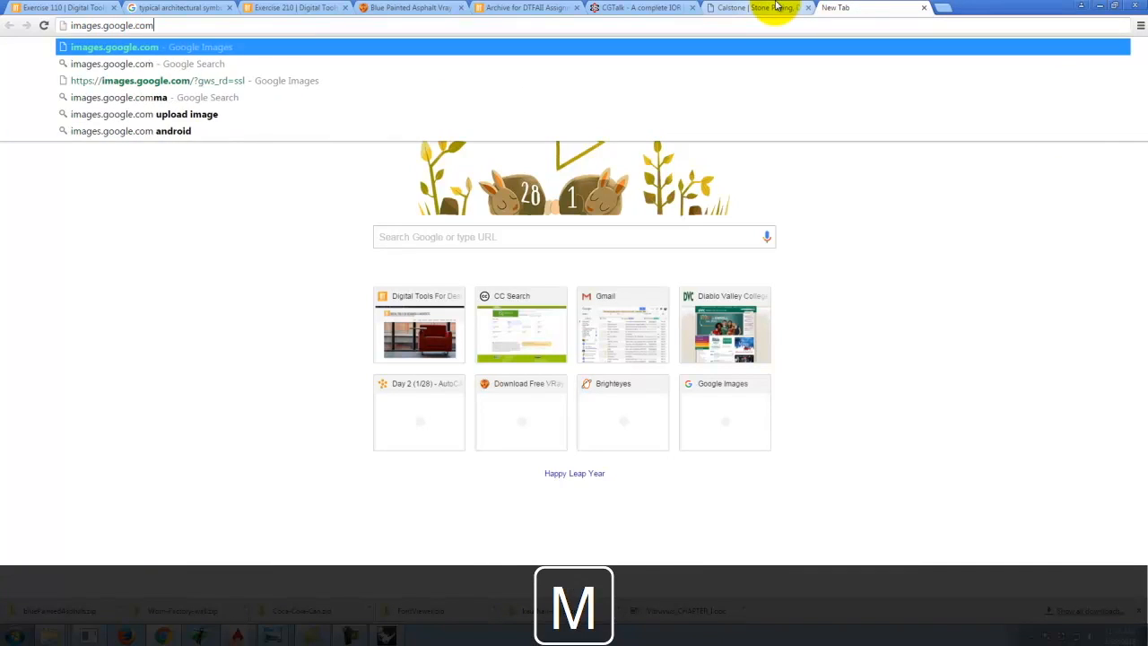
key(Return)
text(cals)
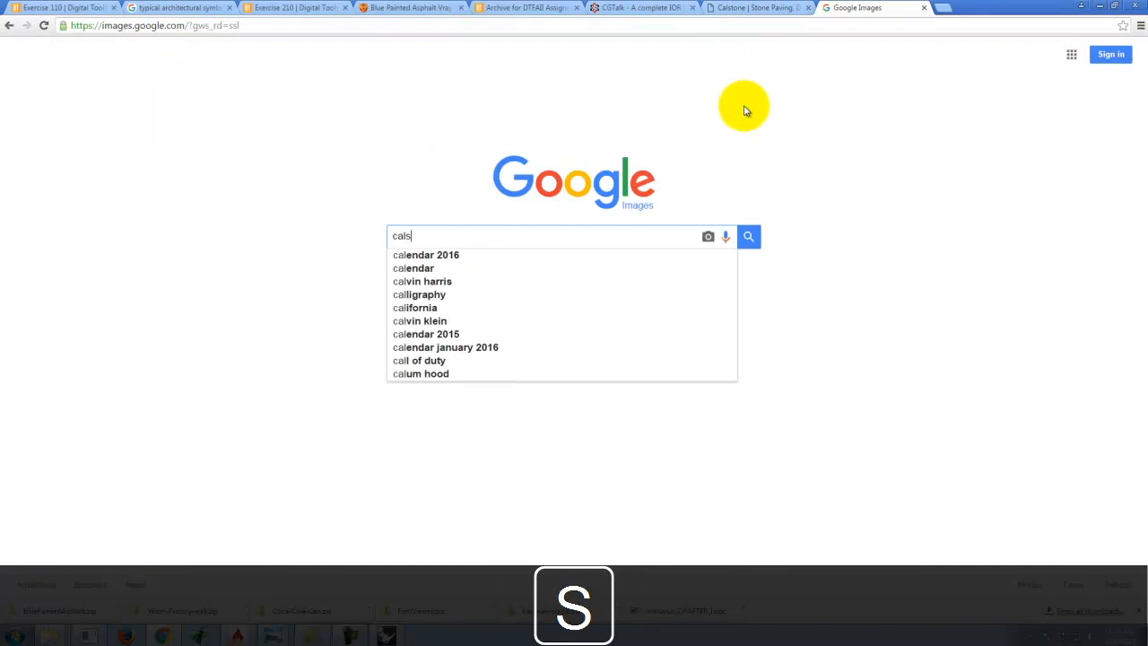
text(tone quarry st)
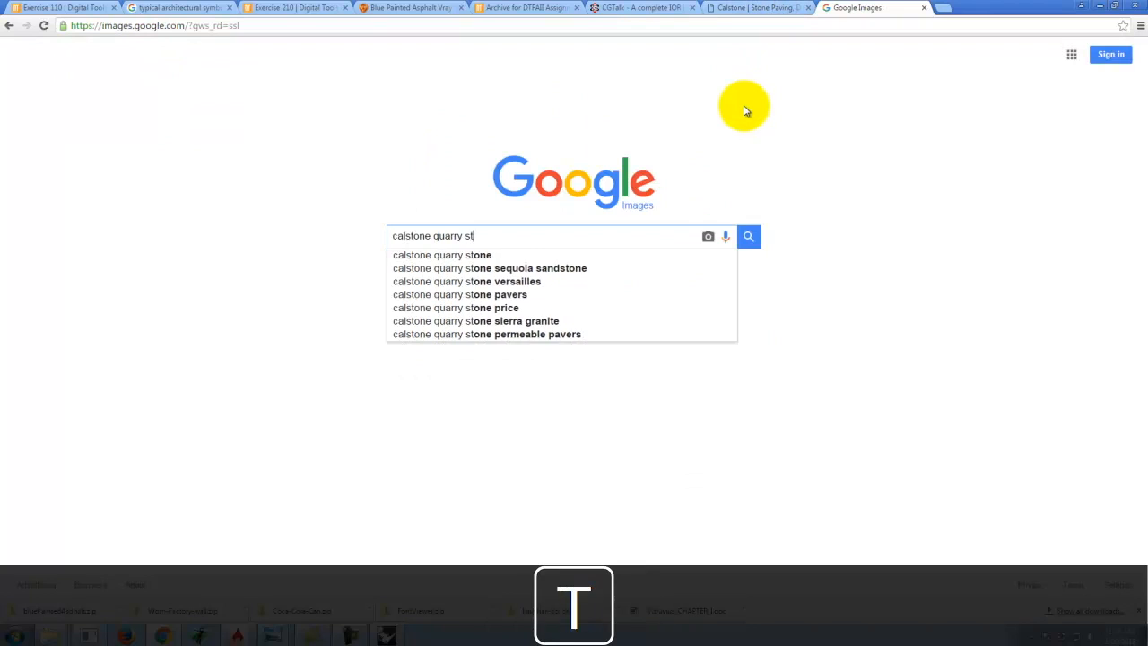
text(one si)
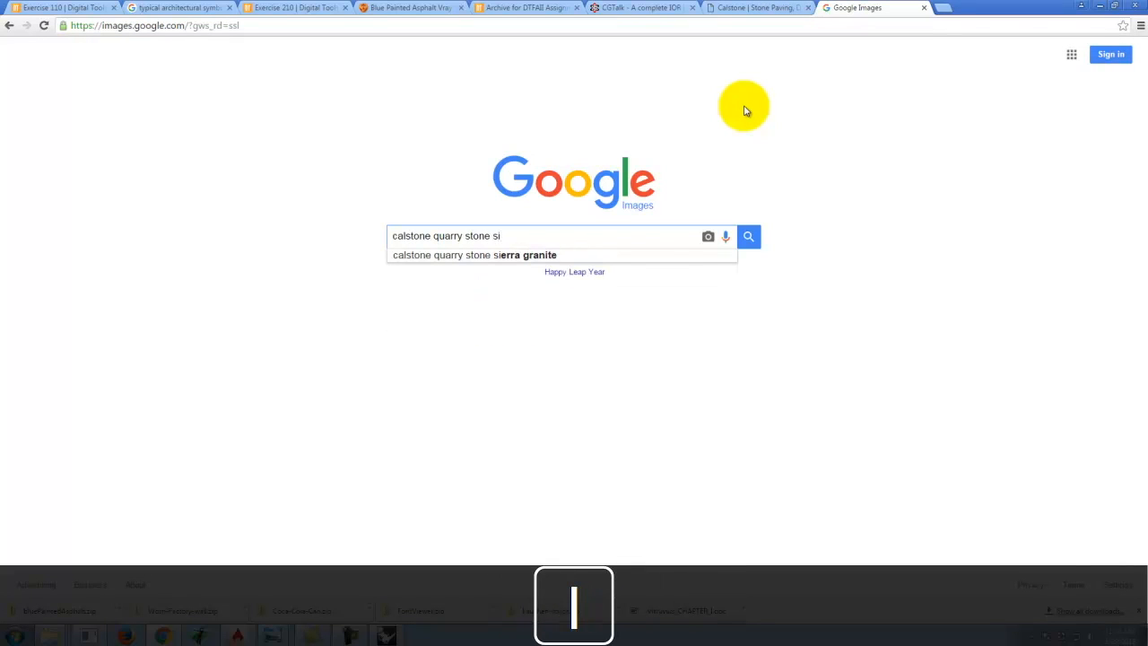
key(Down)
key(Return)
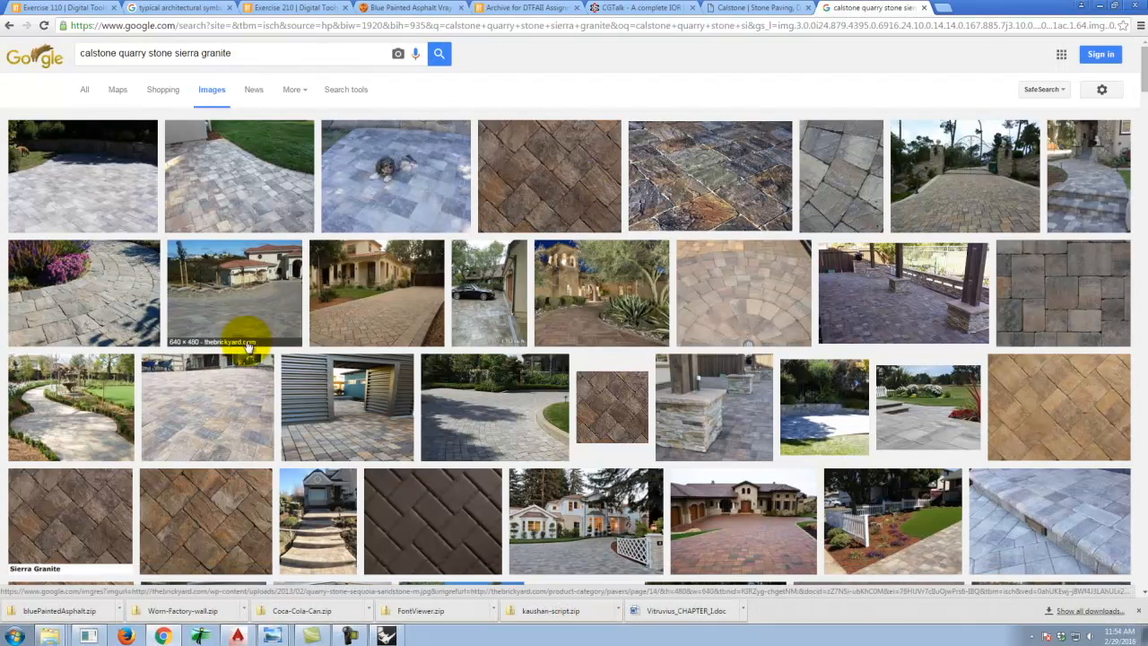
Open the Sierra Granite paver image result in a new tab.
scroll(225, 474, down, 2)
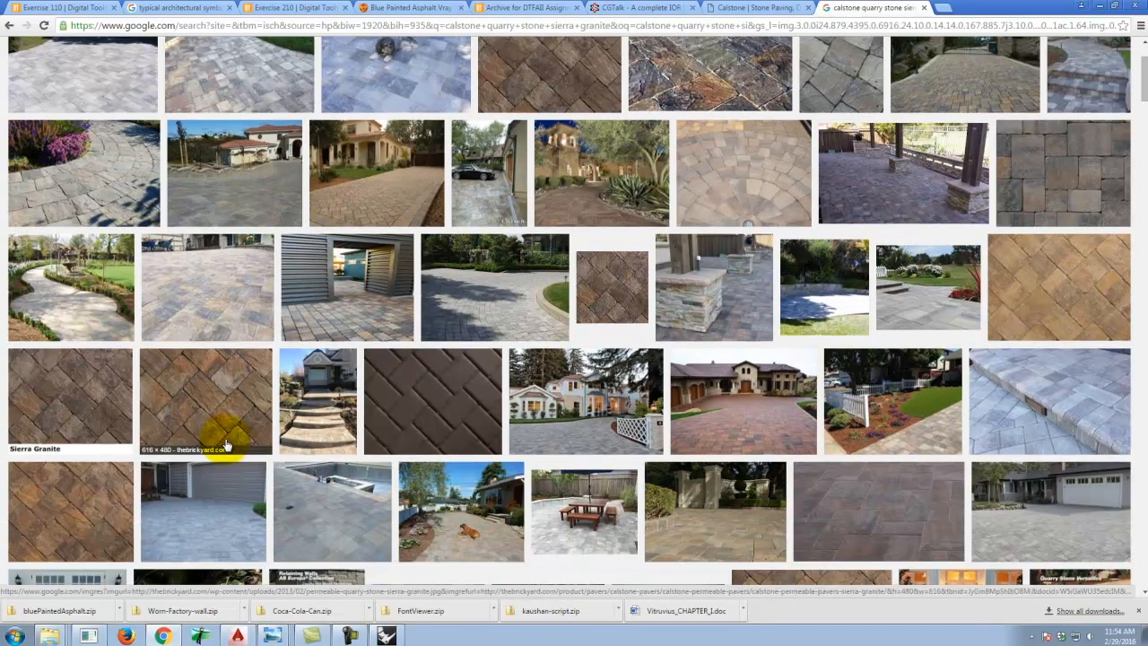
right_click(59, 405)
click(86, 404)
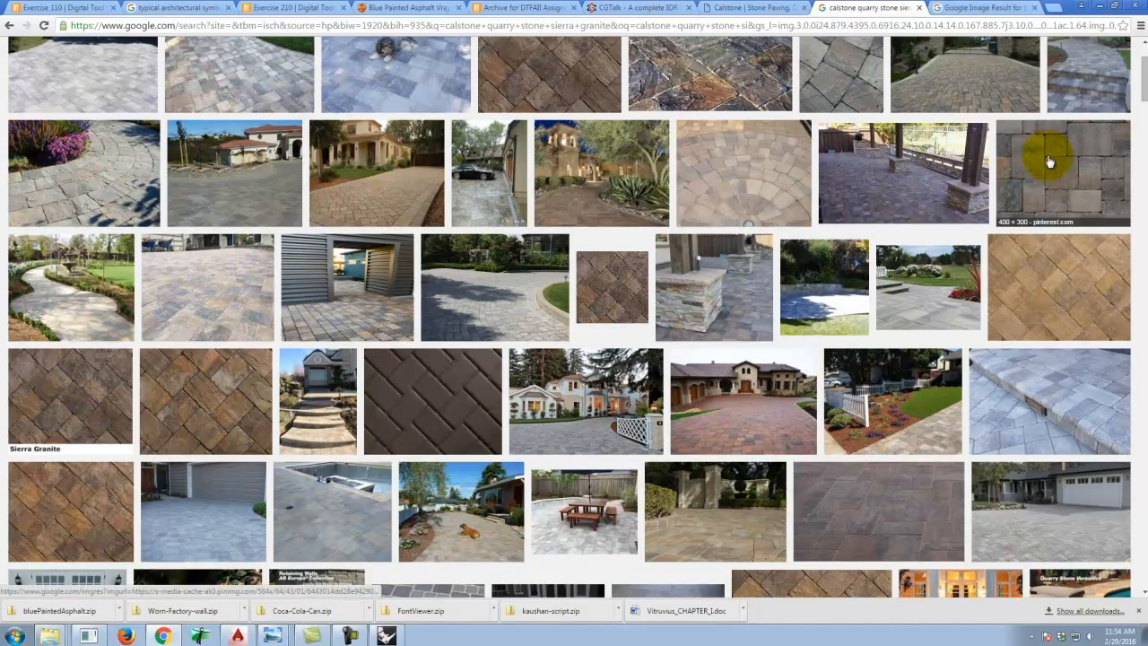
Filter the image results to Large size and preview a result.
scroll(1049, 161, down, 5)
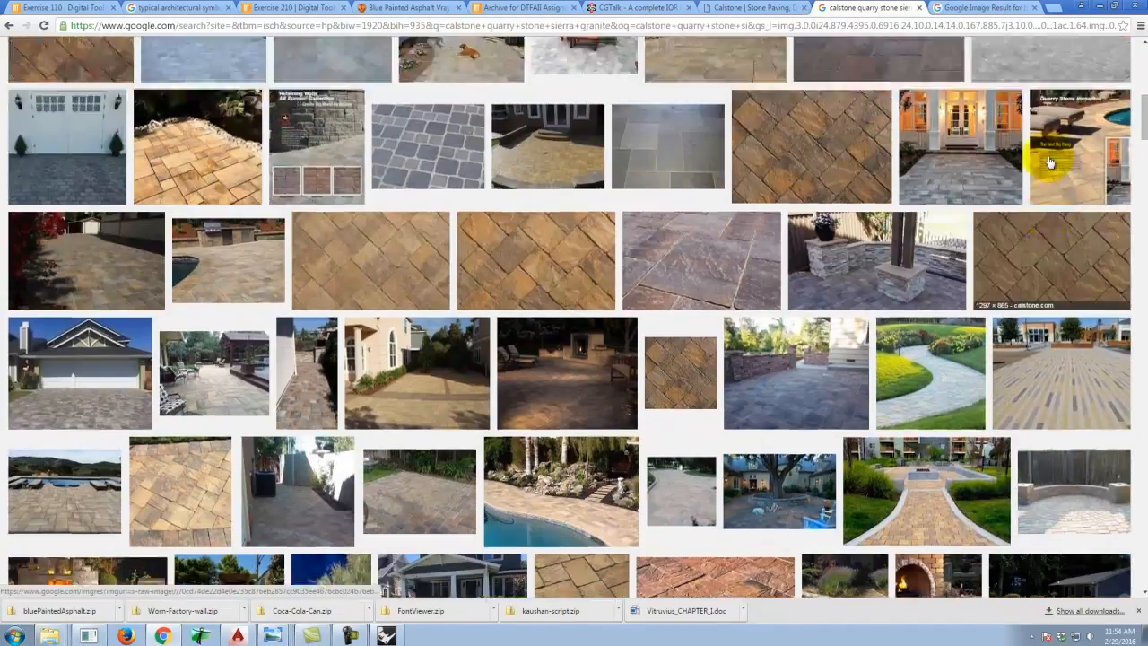
key(Home)
click(358, 90)
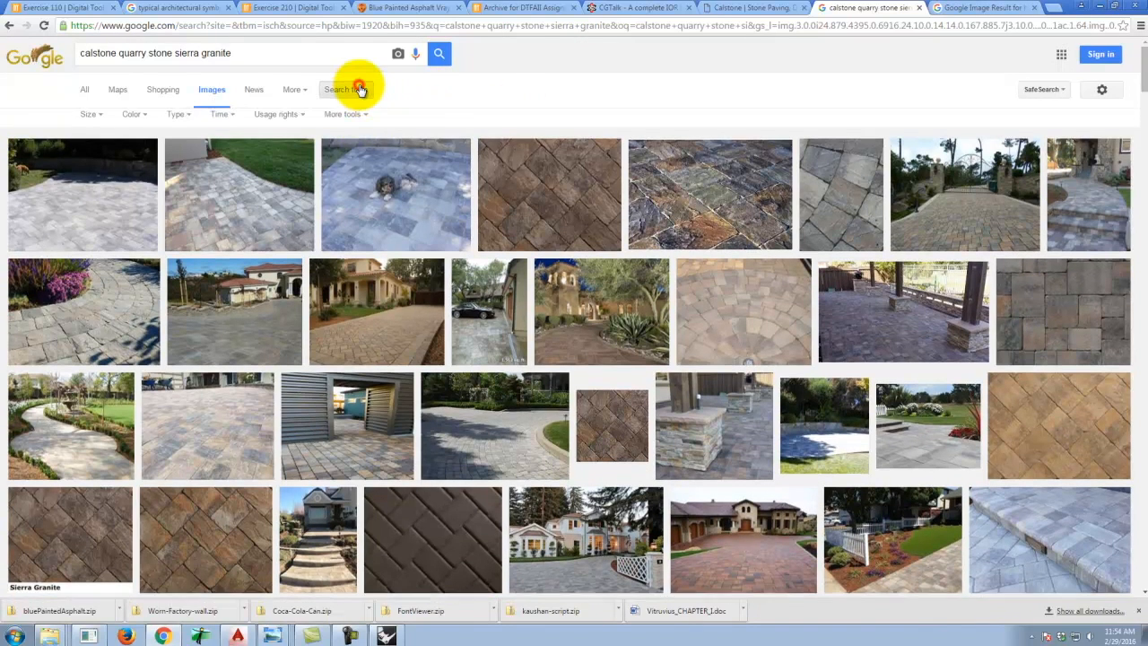
click(347, 120)
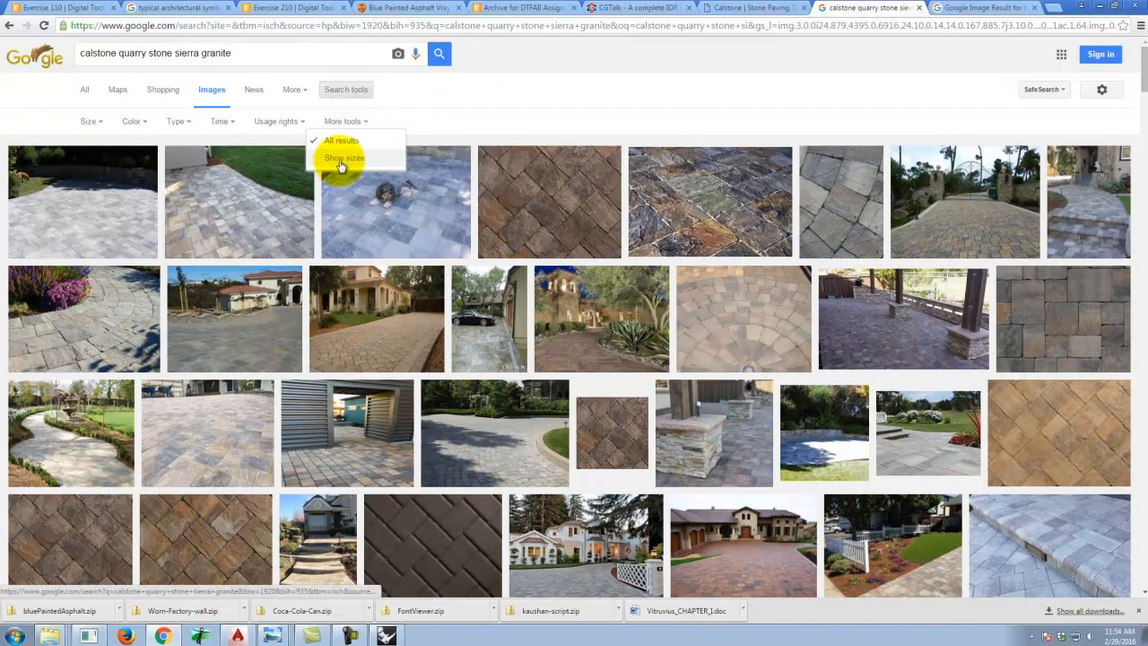
click(93, 120)
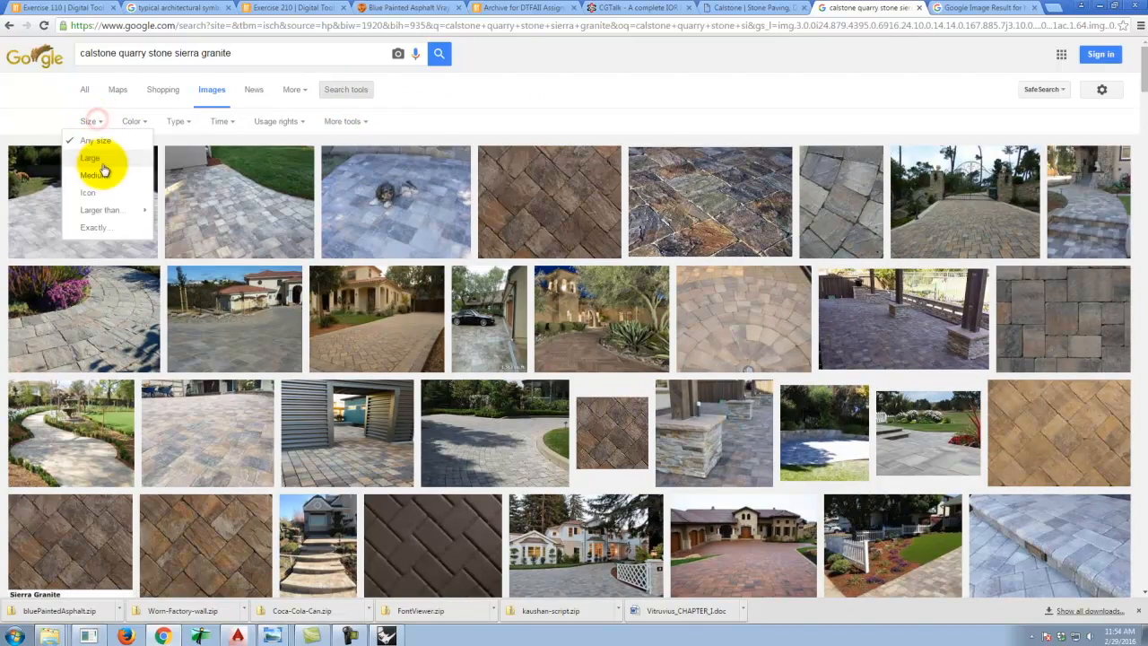
click(93, 160)
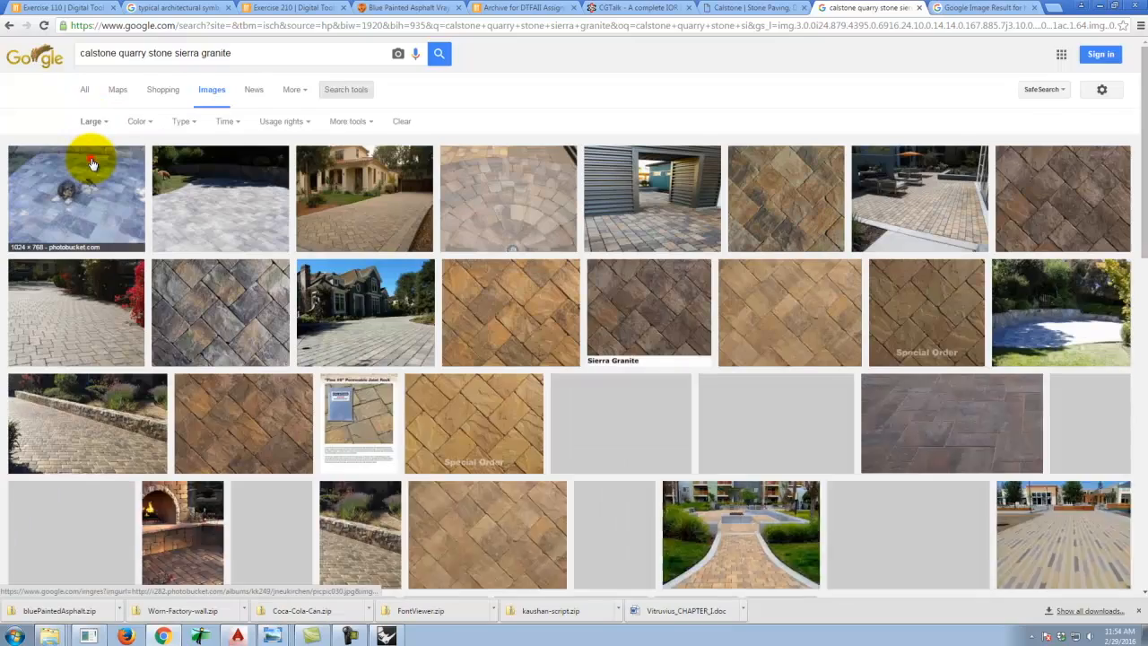
click(92, 164)
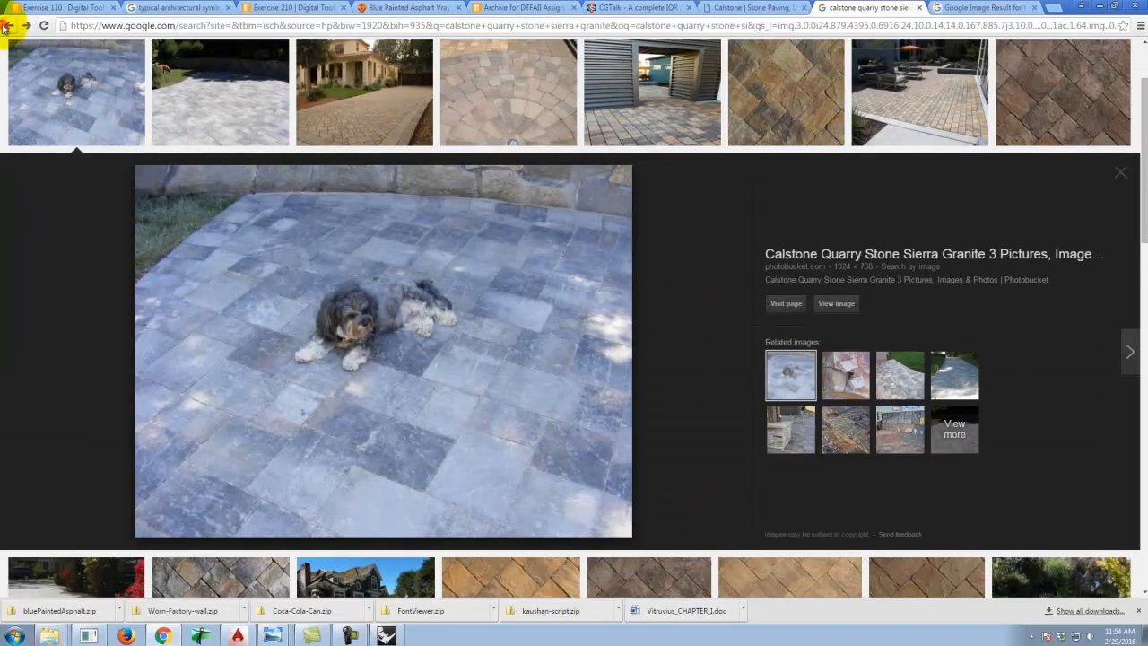
click(8, 25)
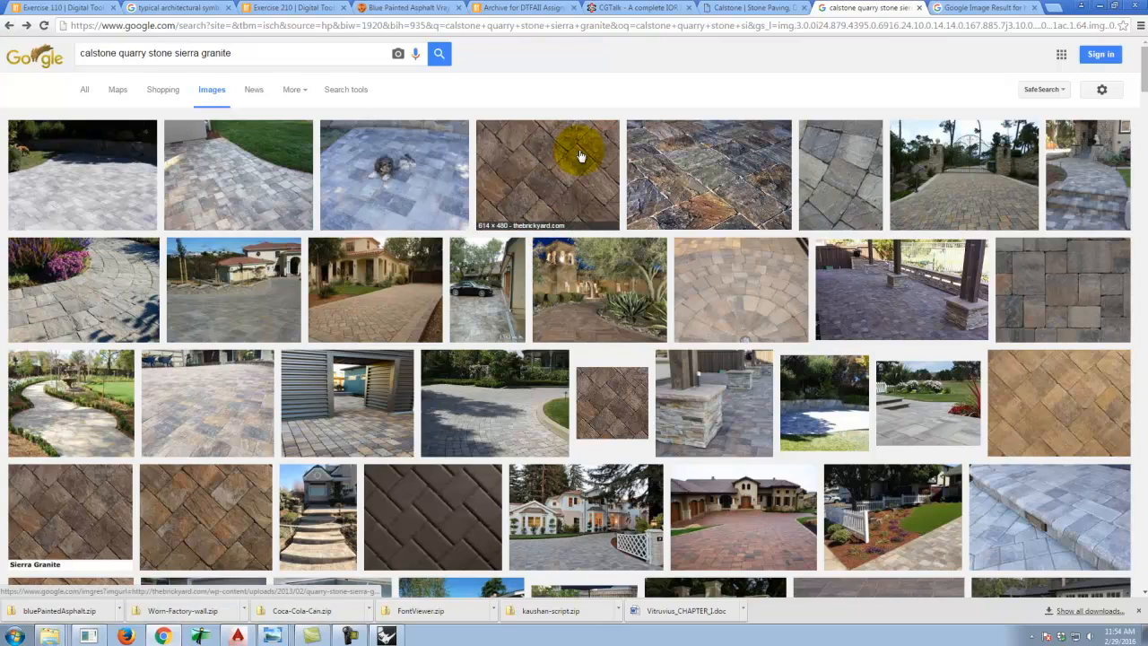
scroll(584, 152, down, 3)
scroll(627, 134, up, 1)
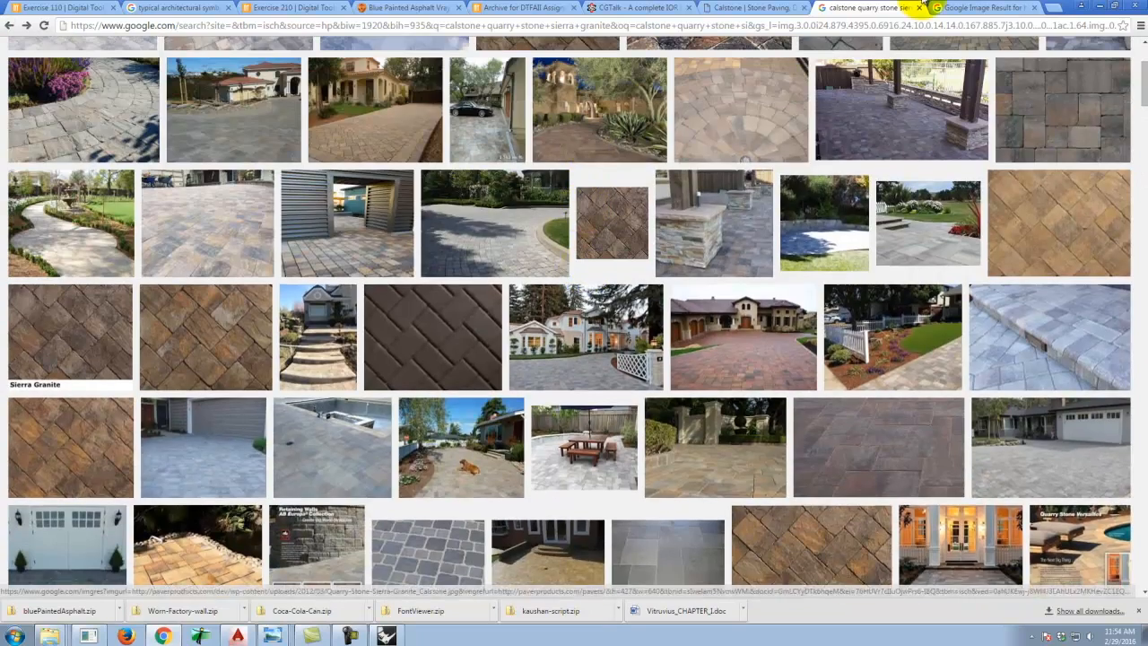
Open the full-size Sierra Granite image and save it into a new Calstone folder under A136 Exercises\Ex210.
click(1016, 7)
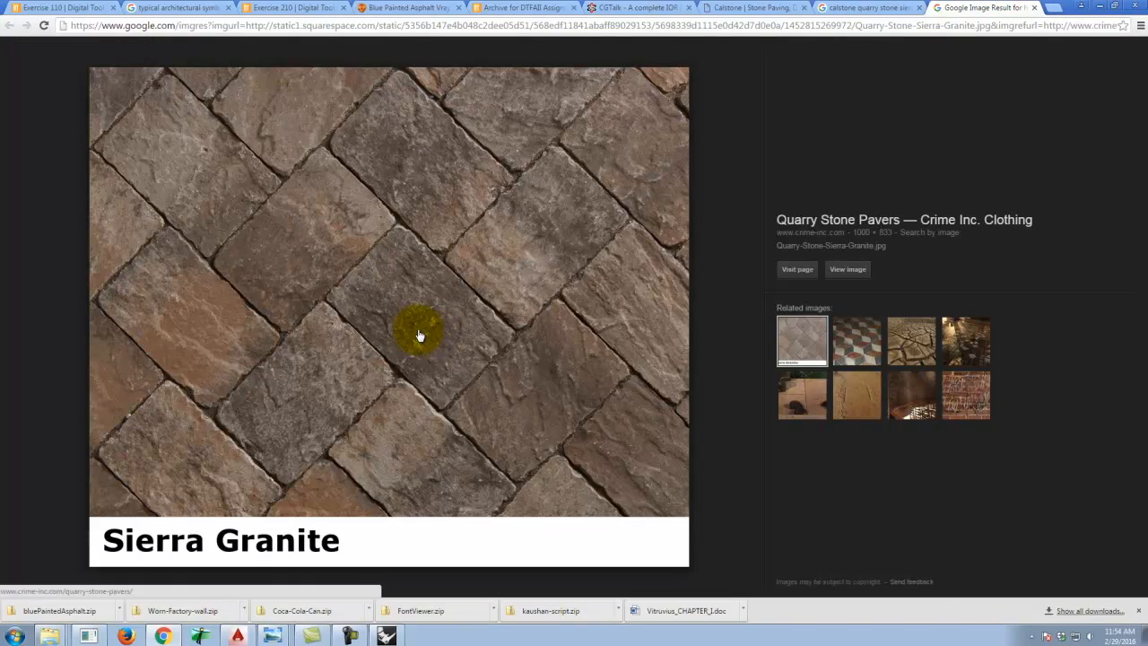
click(846, 275)
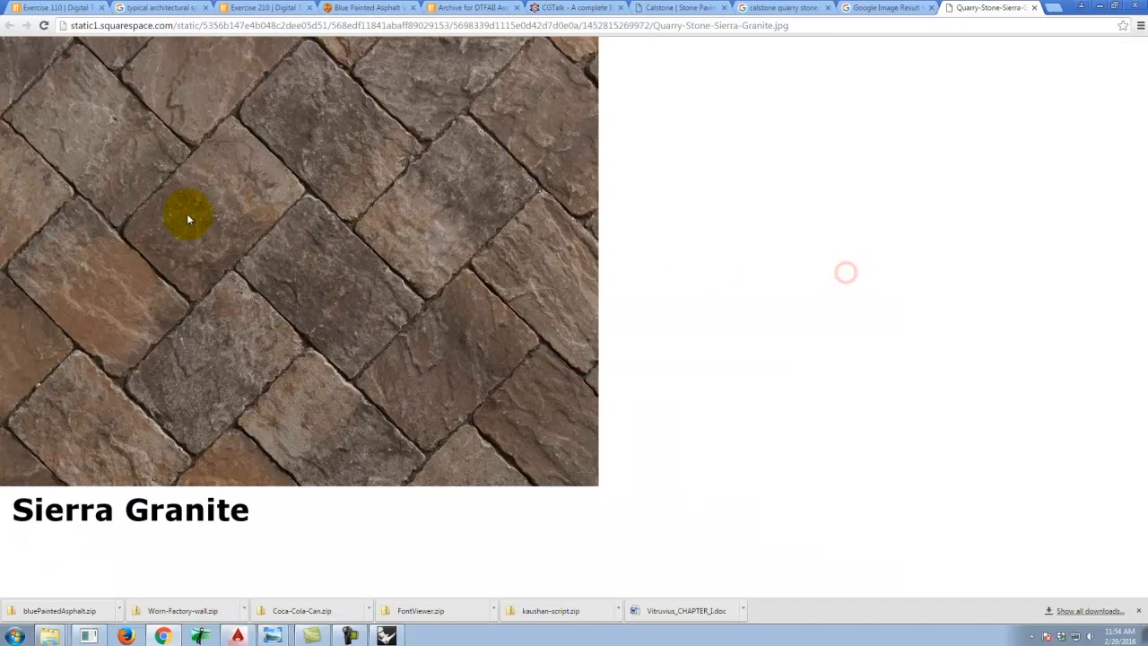
right_click(286, 218)
click(319, 244)
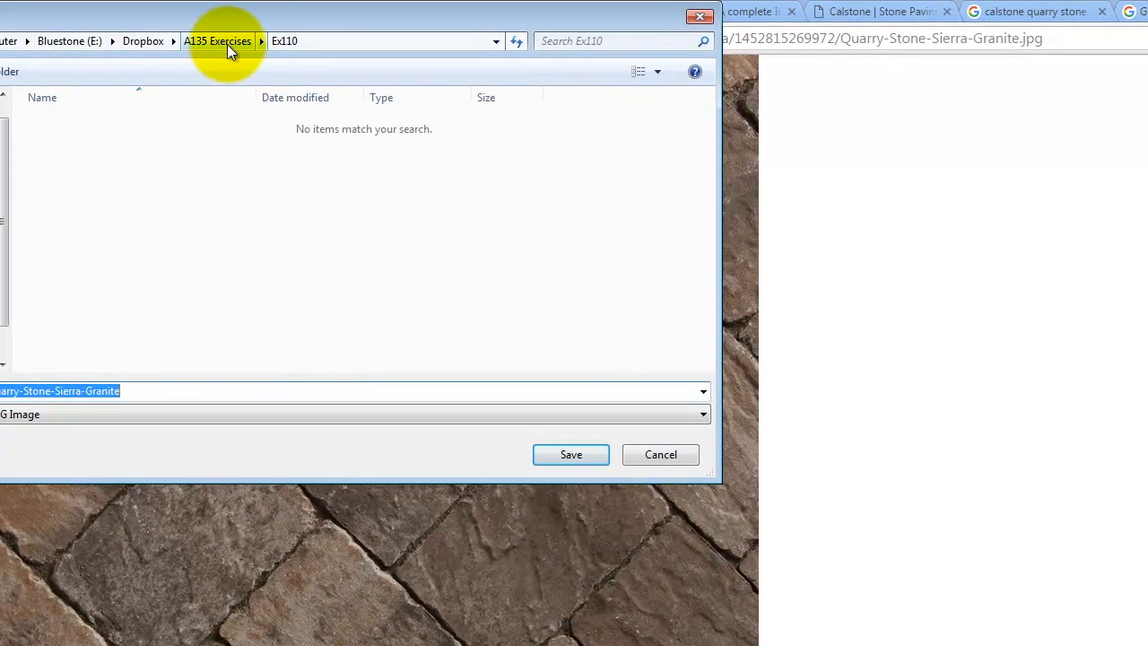
click(227, 44)
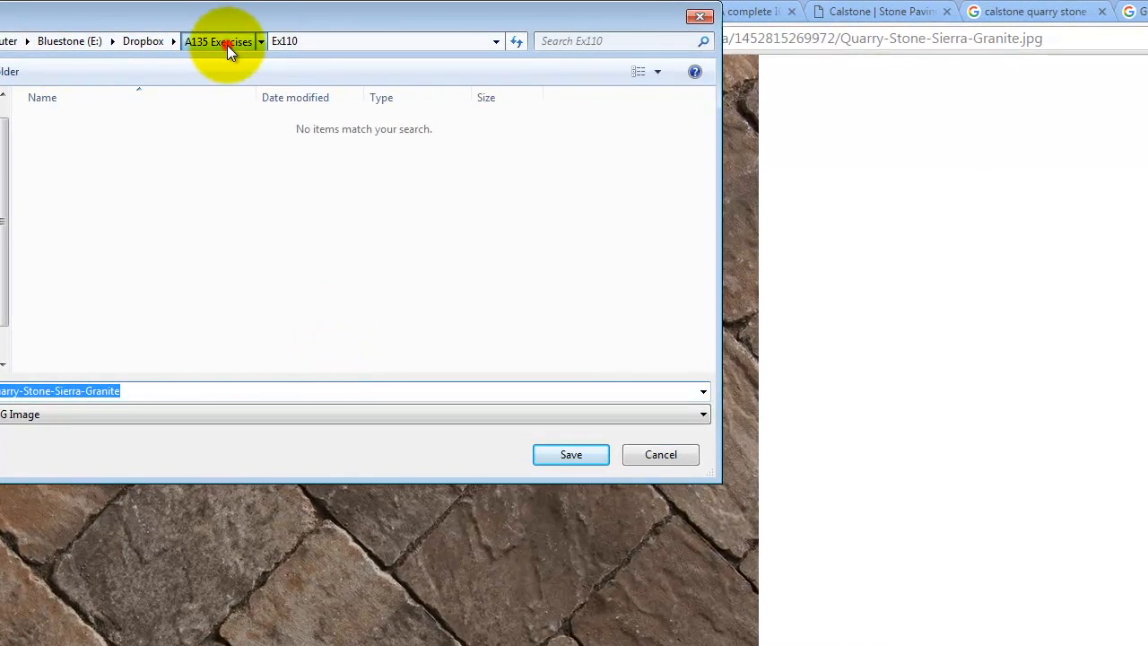
click(159, 41)
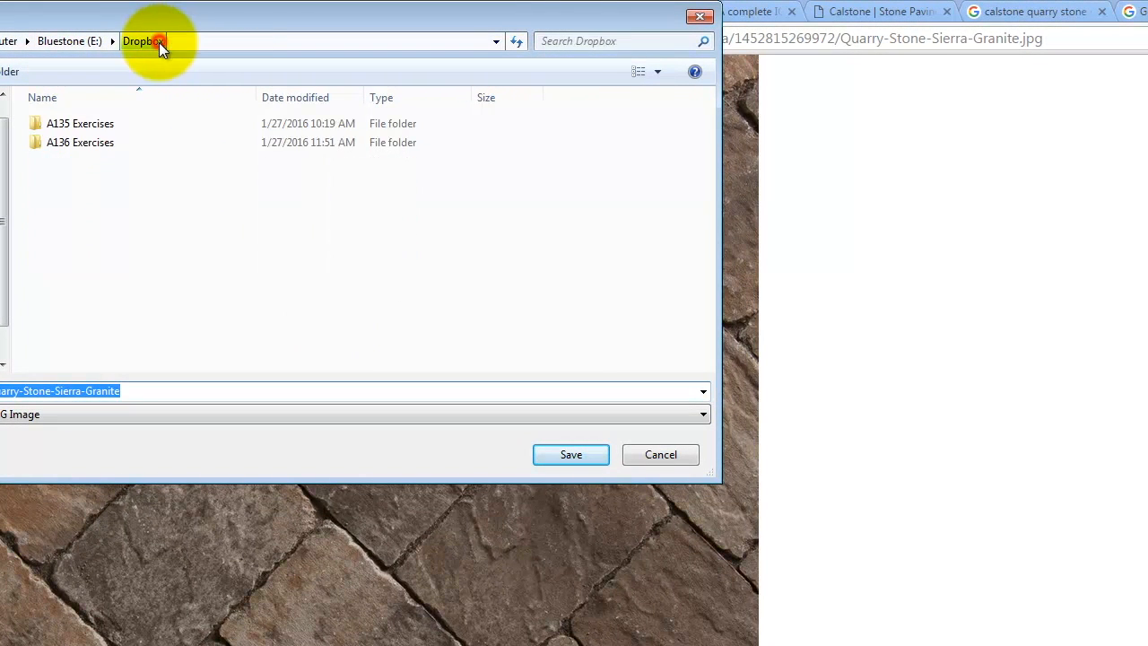
double_click(88, 143)
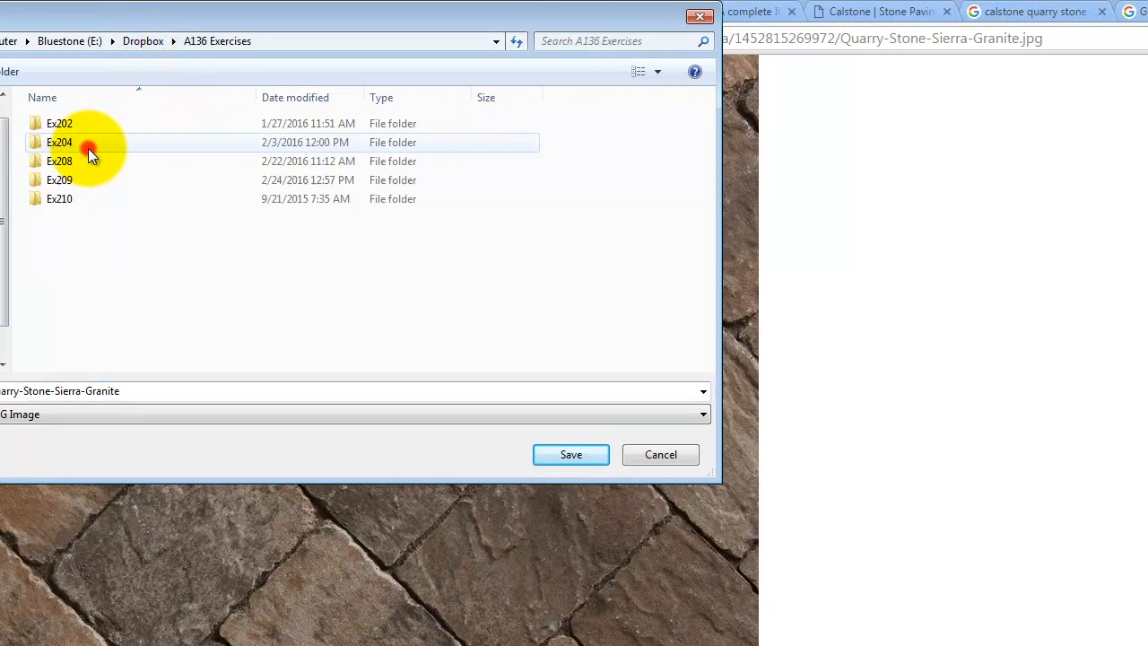
double_click(57, 197)
click(7, 72)
text(Calstone)
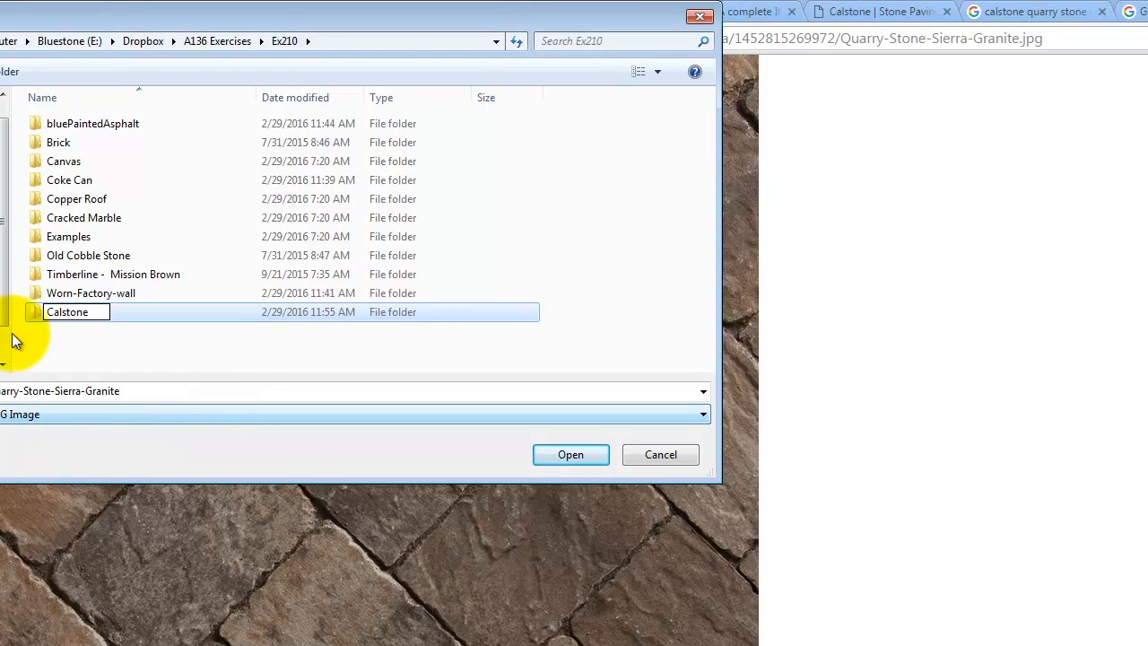
double_click(170, 312)
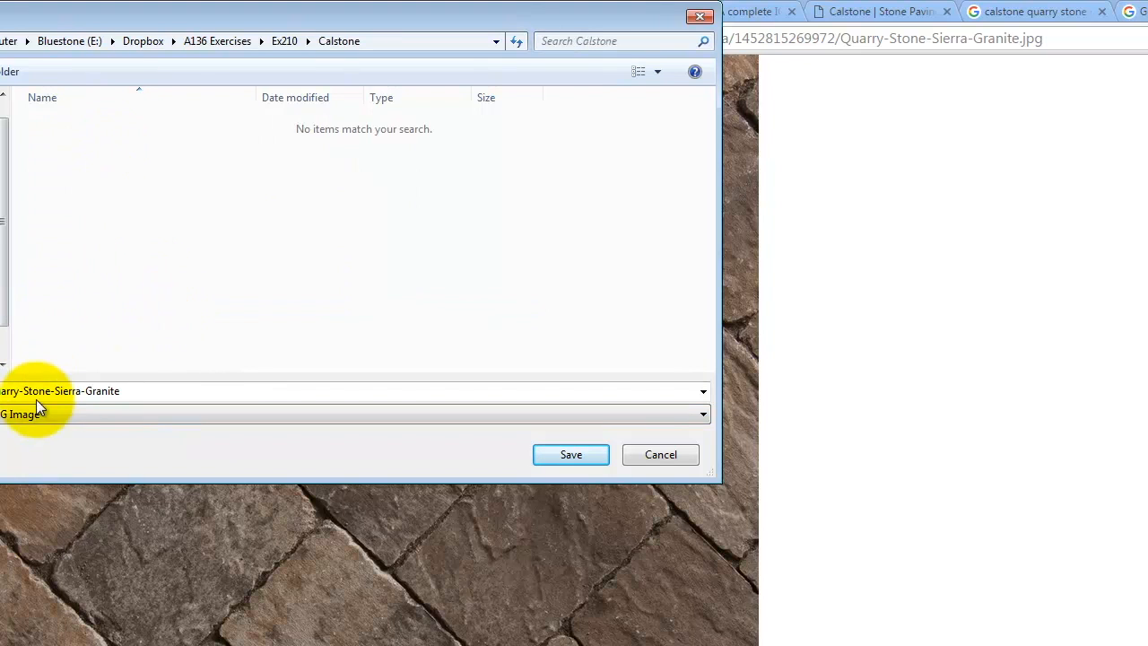
click(574, 455)
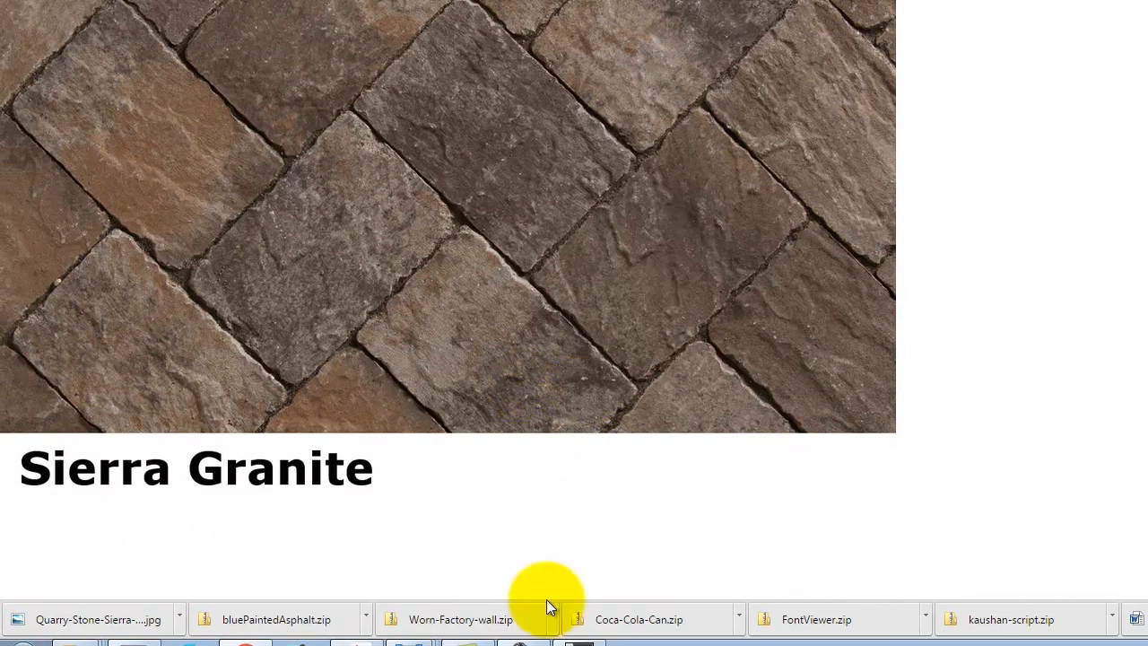
Launch Photoshop CS6 and open the Quarry-Stone-Sierra-Granite image from the Calstone folder in A136 Exercises\Ex210.
click(22, 638)
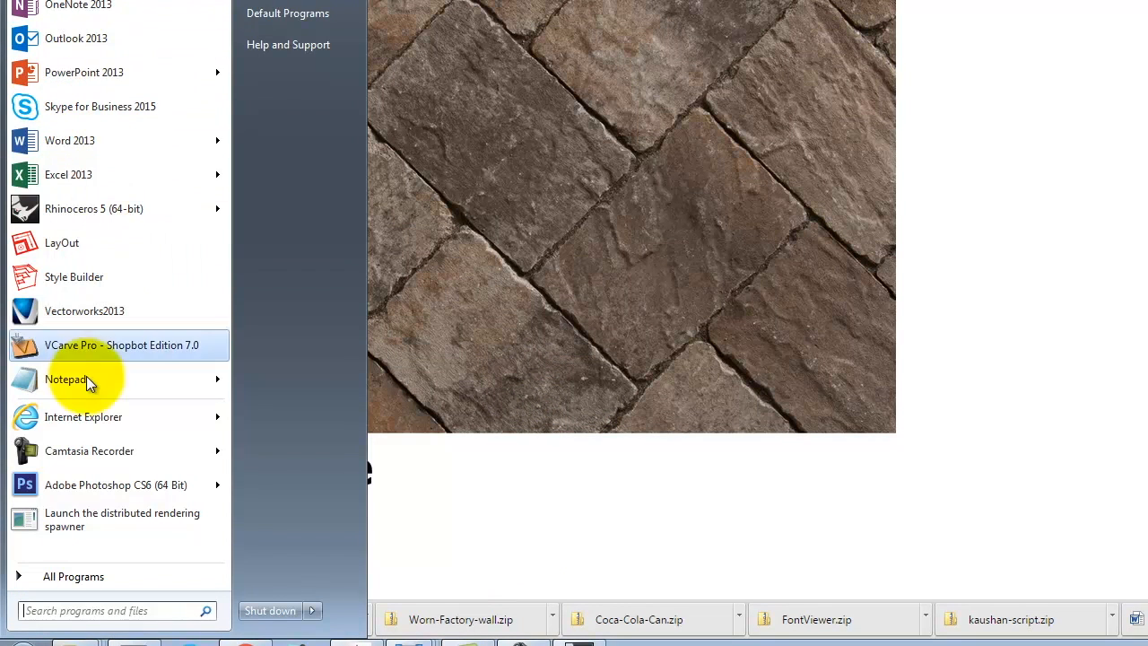
click(87, 485)
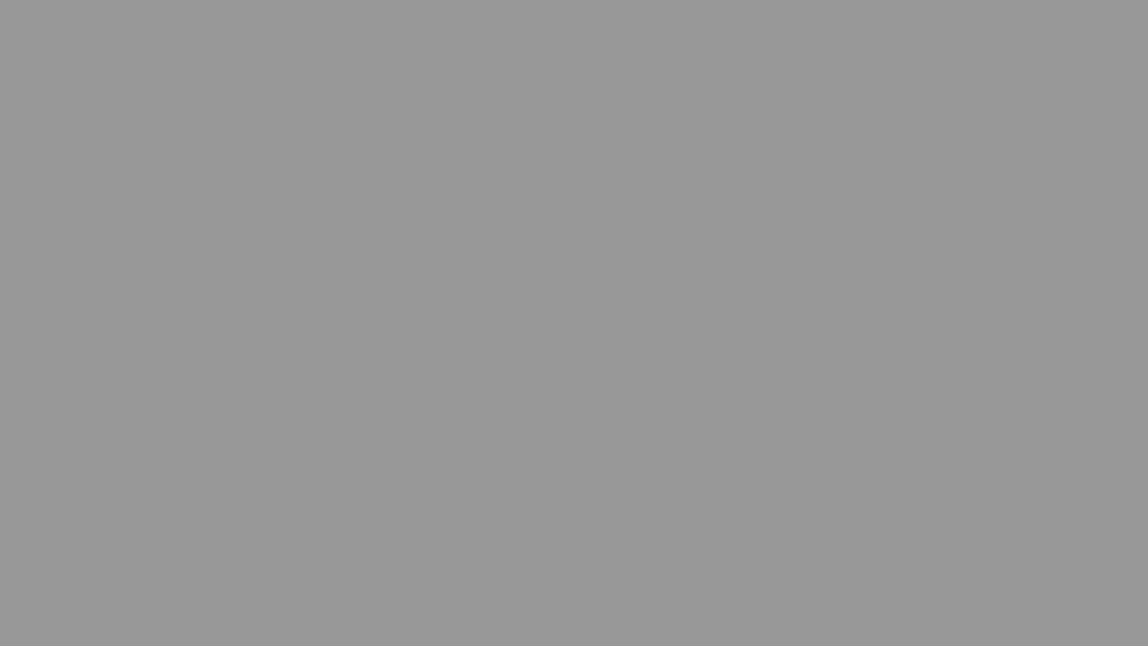
key(ctrl+o)
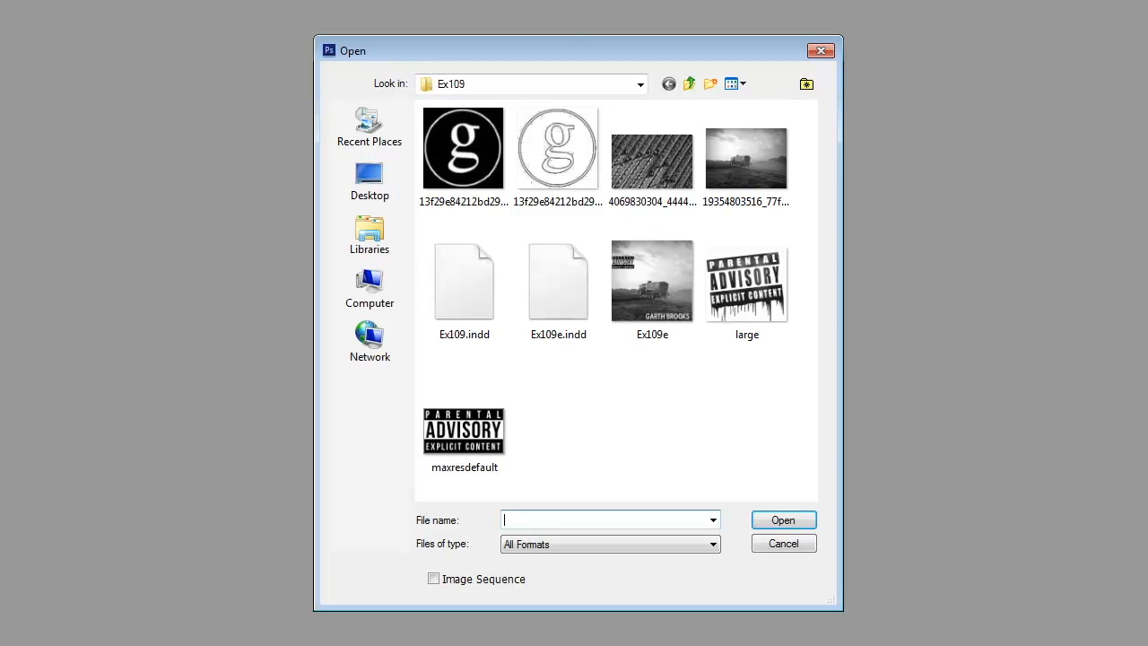
click(688, 83)
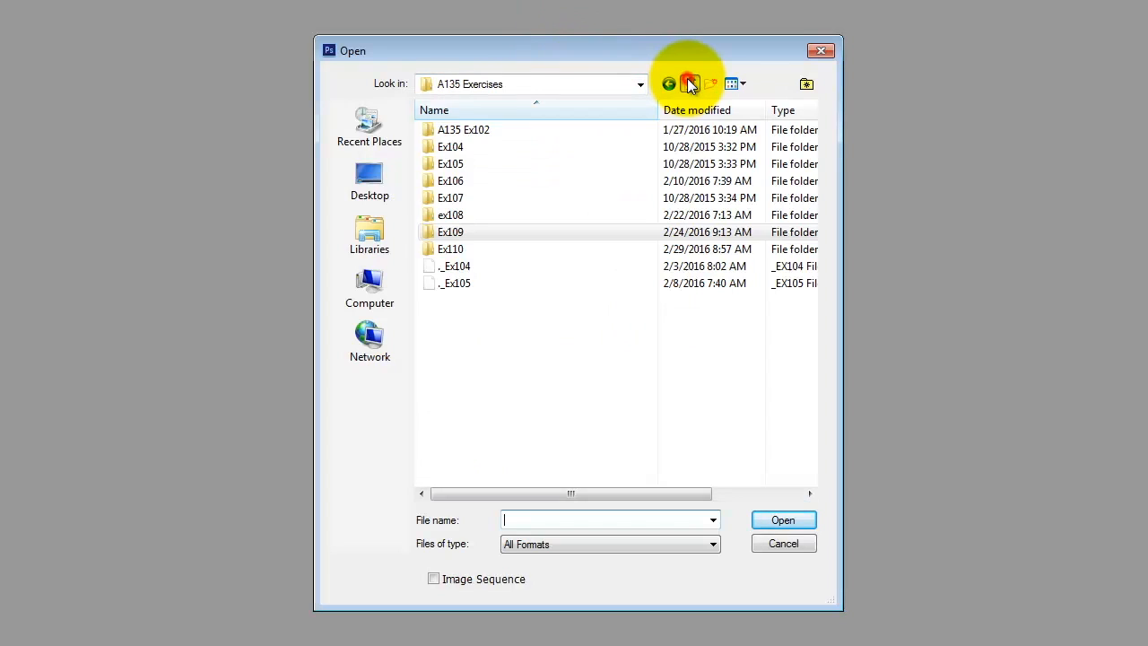
click(688, 84)
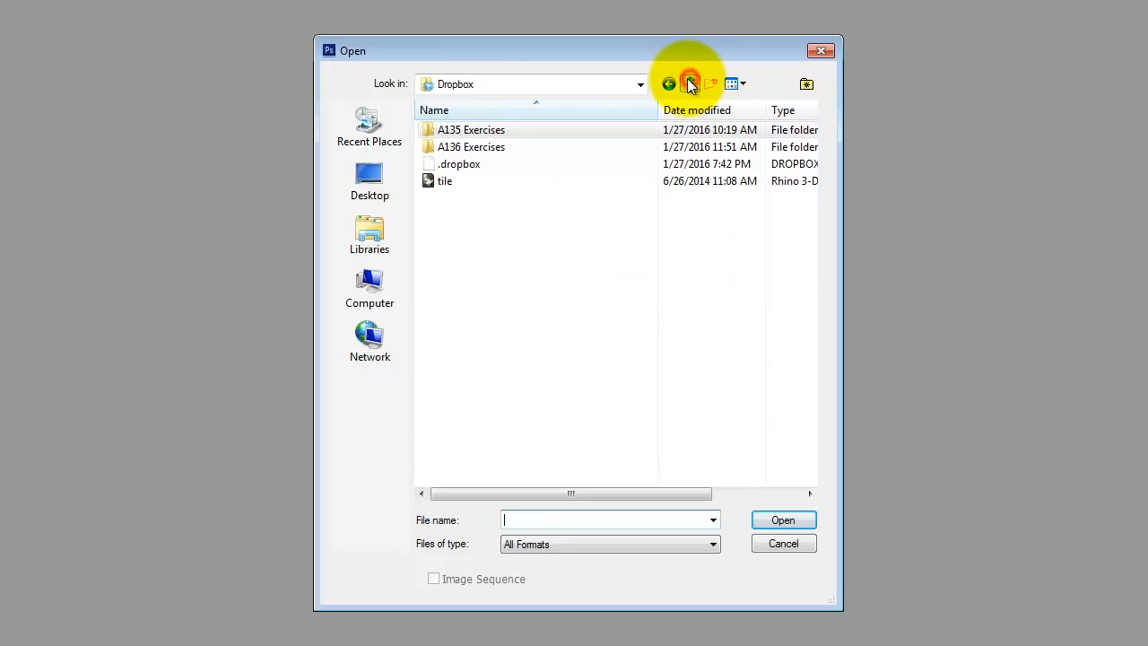
double_click(460, 148)
double_click(461, 195)
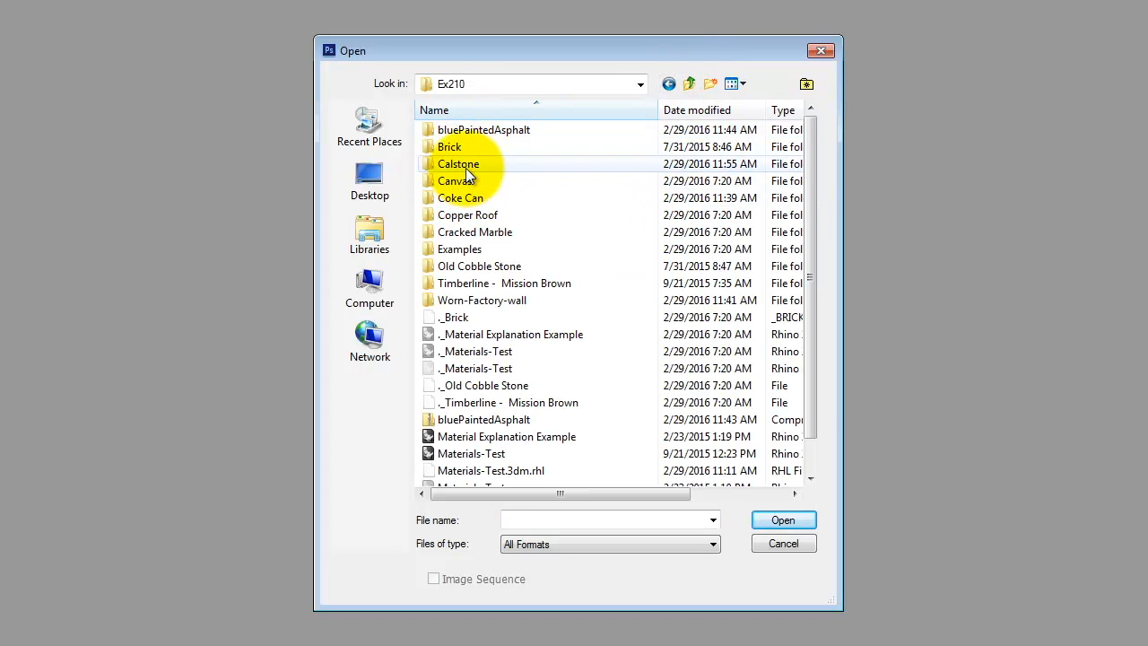
double_click(465, 165)
click(465, 151)
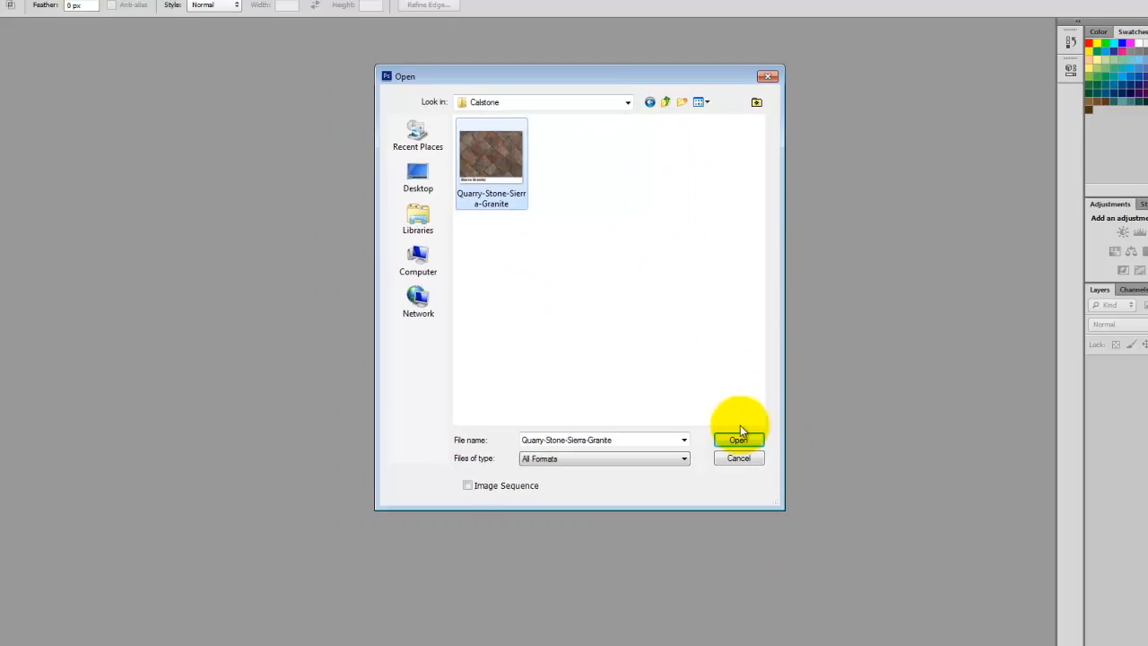
click(739, 438)
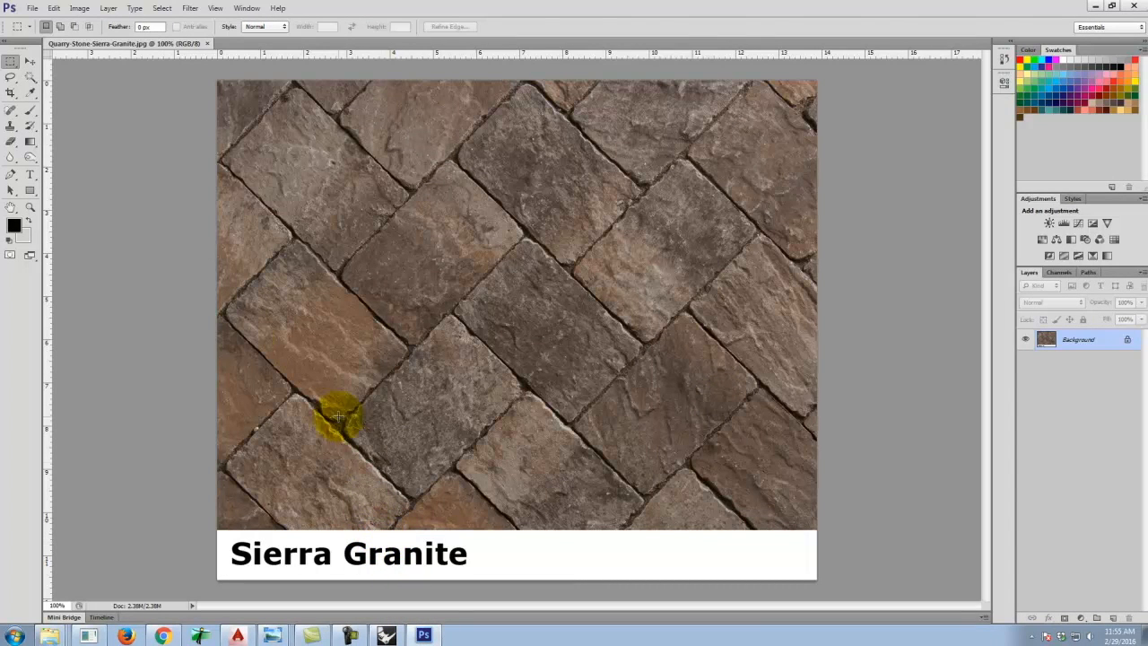
Crop off the Sierra Granite caption strip at the bottom of the paver image.
click(10, 92)
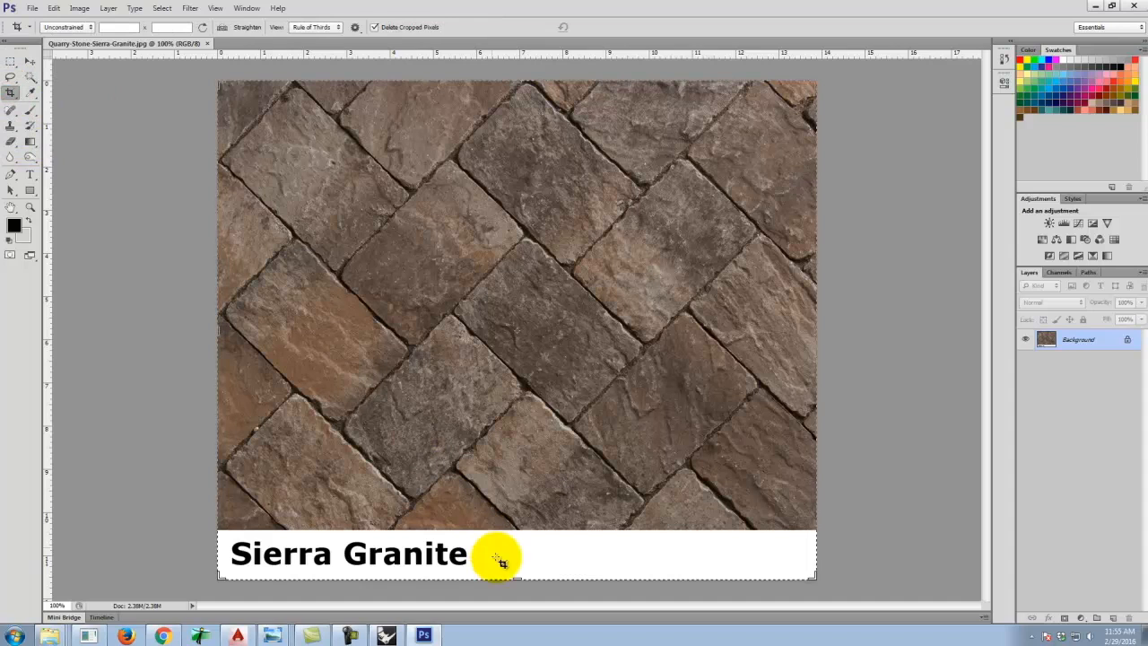
drag(517, 581, 527, 545)
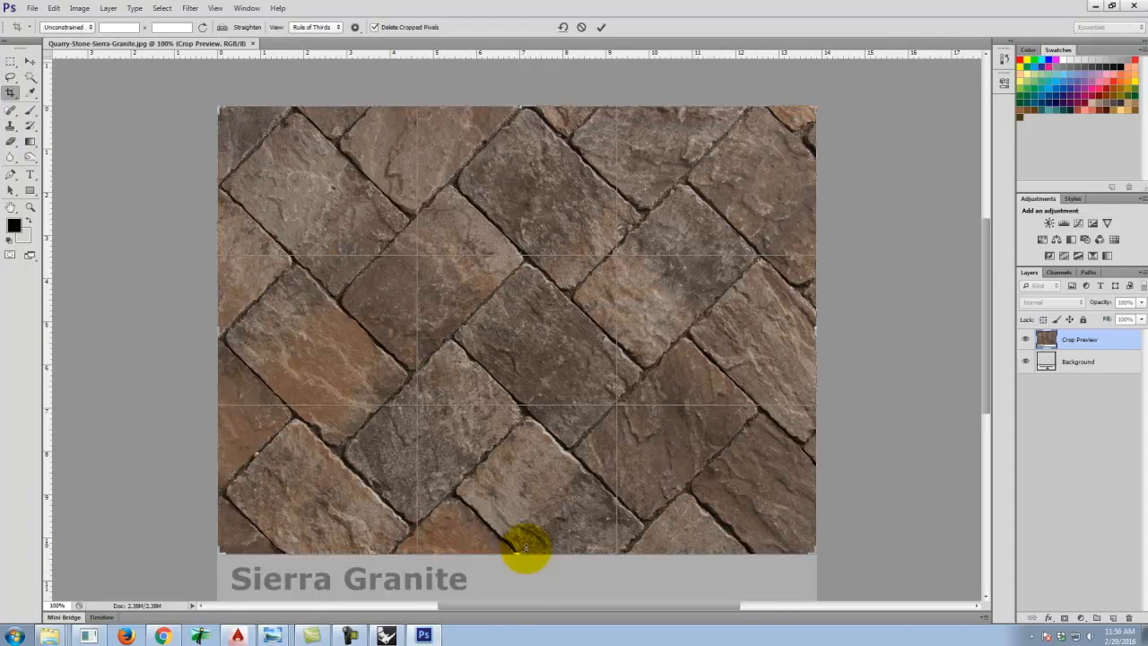
click(602, 28)
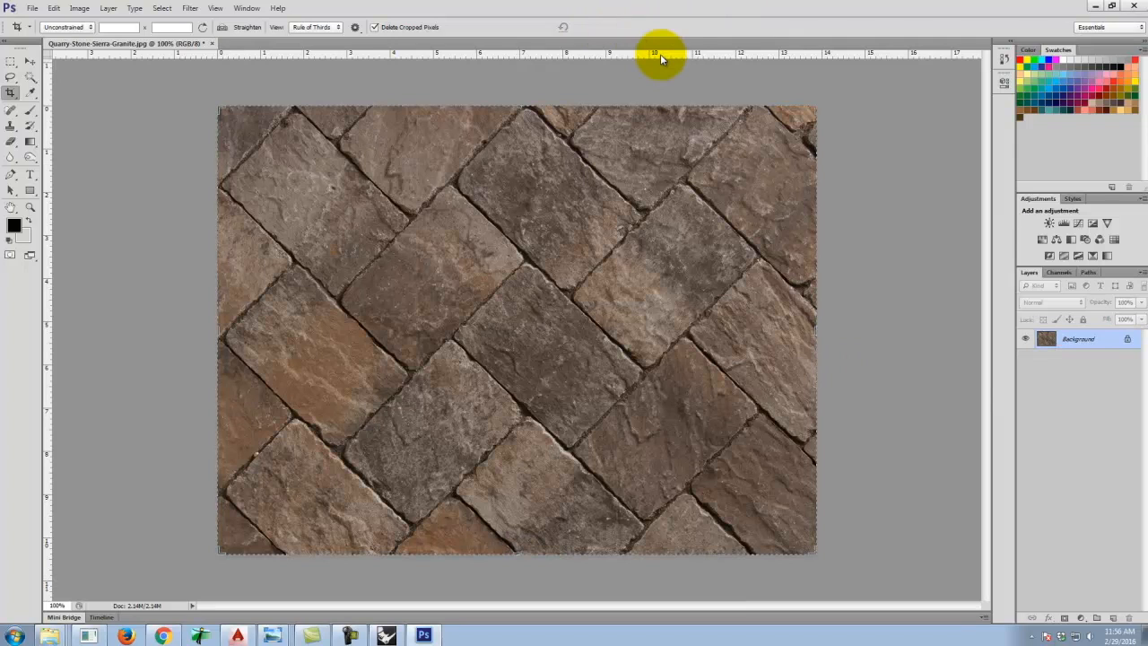
Place two horizontal and two vertical guides along paver joints to frame a repeating tile area.
click(10, 61)
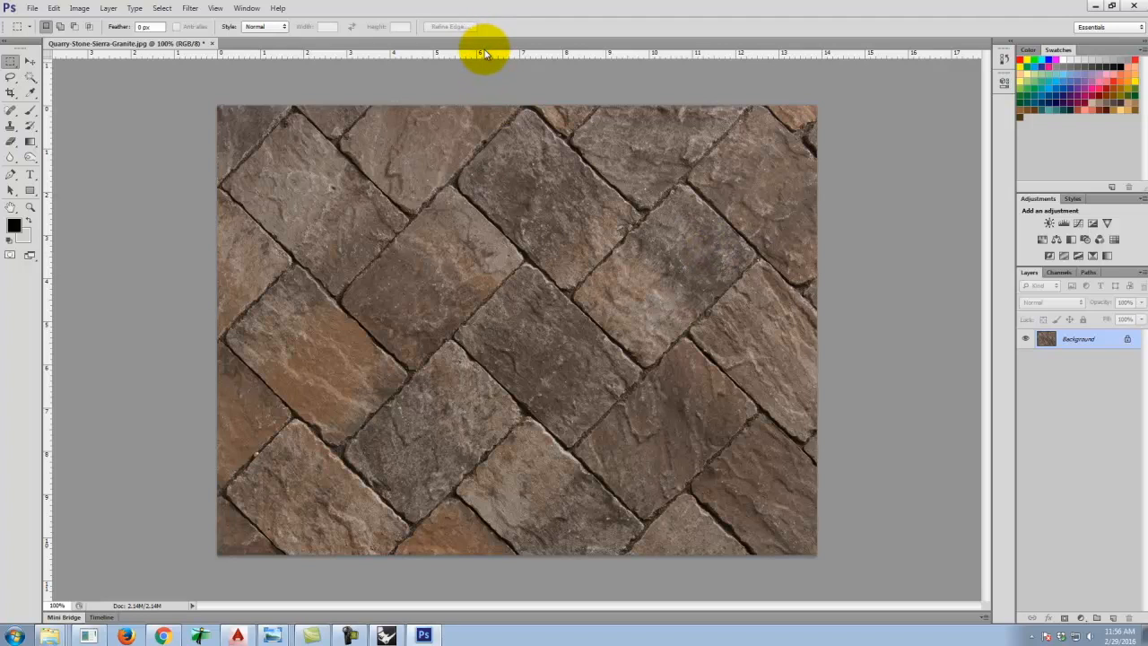
drag(484, 56, 495, 142)
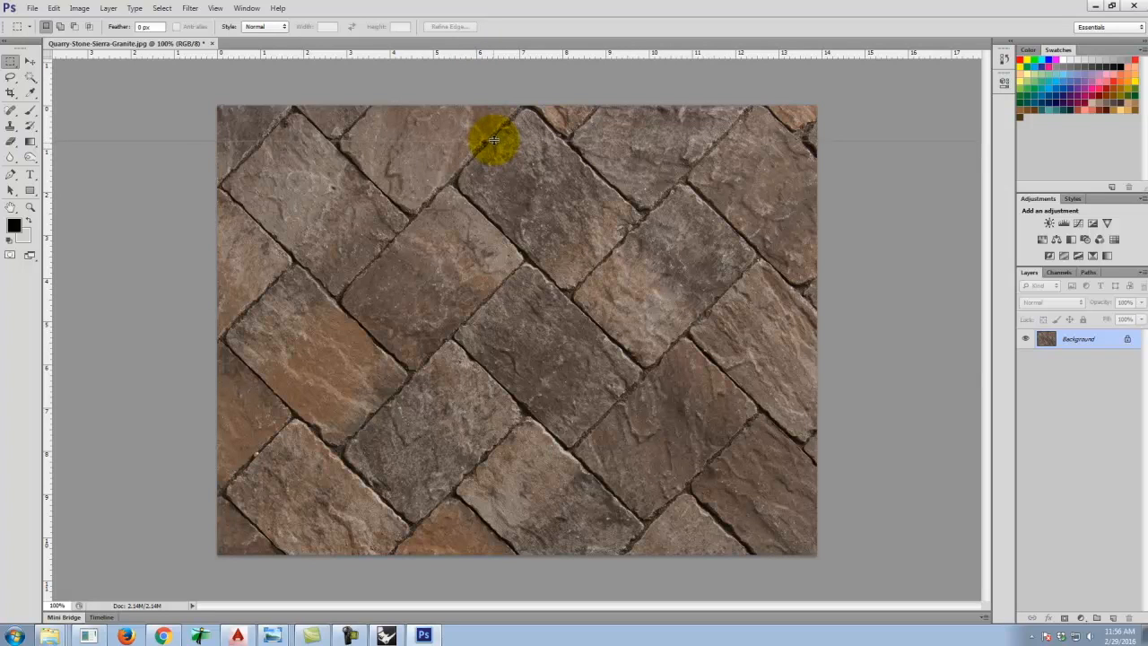
drag(494, 139, 491, 137)
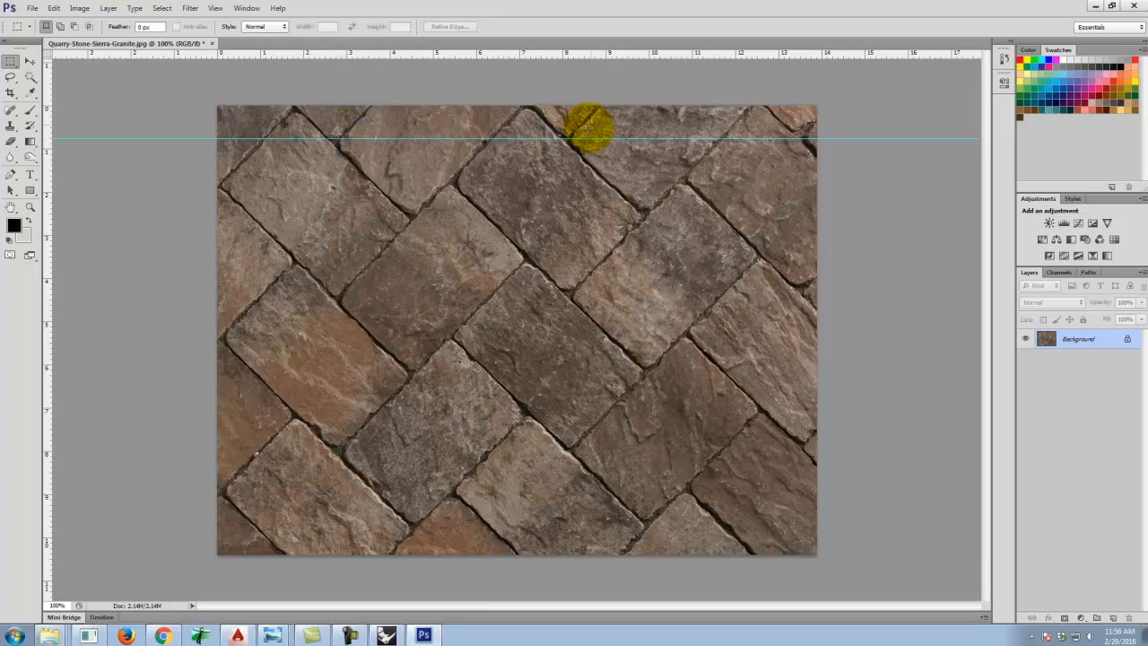
mouse_move(454, 53)
mouse_down()
mouse_move(474, 305)
mouse_move(512, 540)
mouse_move(436, 171)
mouse_move(534, 139)
mouse_move(564, 144)
mouse_up()
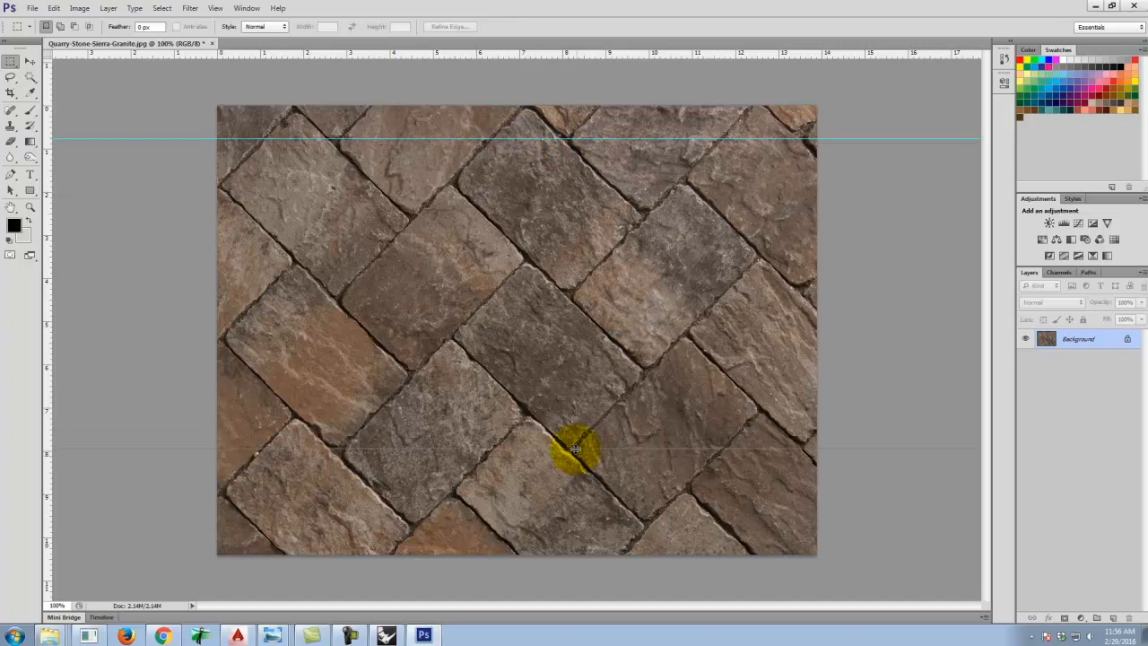
mouse_move(573, 450)
mouse_down()
mouse_move(580, 570)
mouse_move(583, 523)
mouse_move(584, 562)
mouse_move(567, 462)
mouse_up()
drag(569, 448, 568, 449)
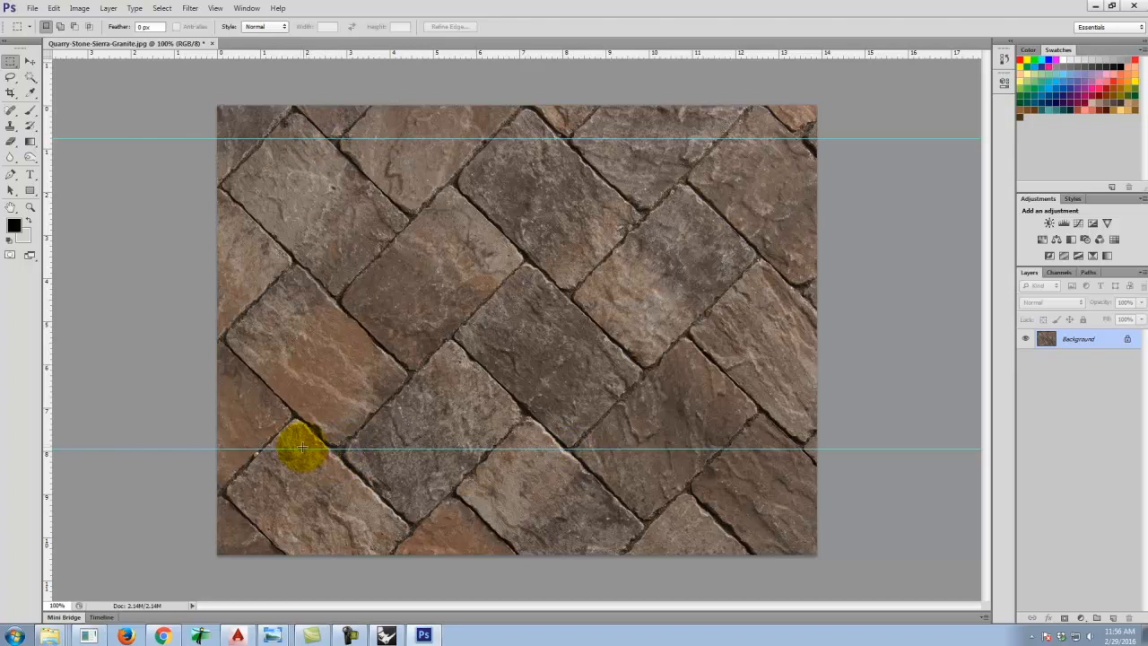
drag(48, 142, 294, 149)
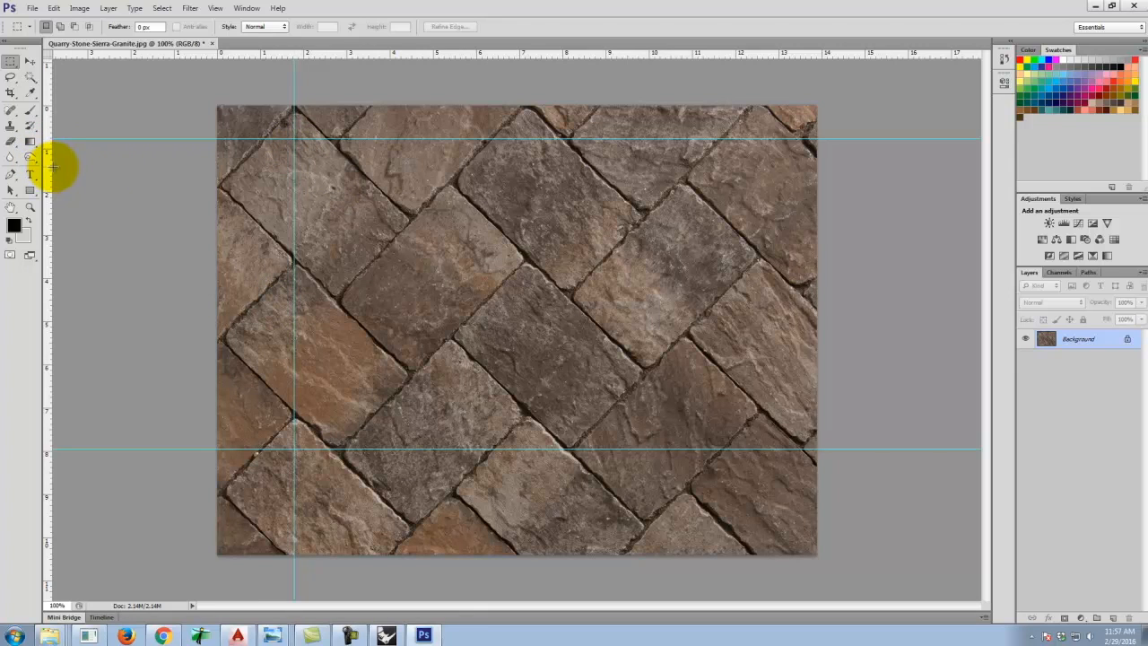
drag(50, 169, 712, 279)
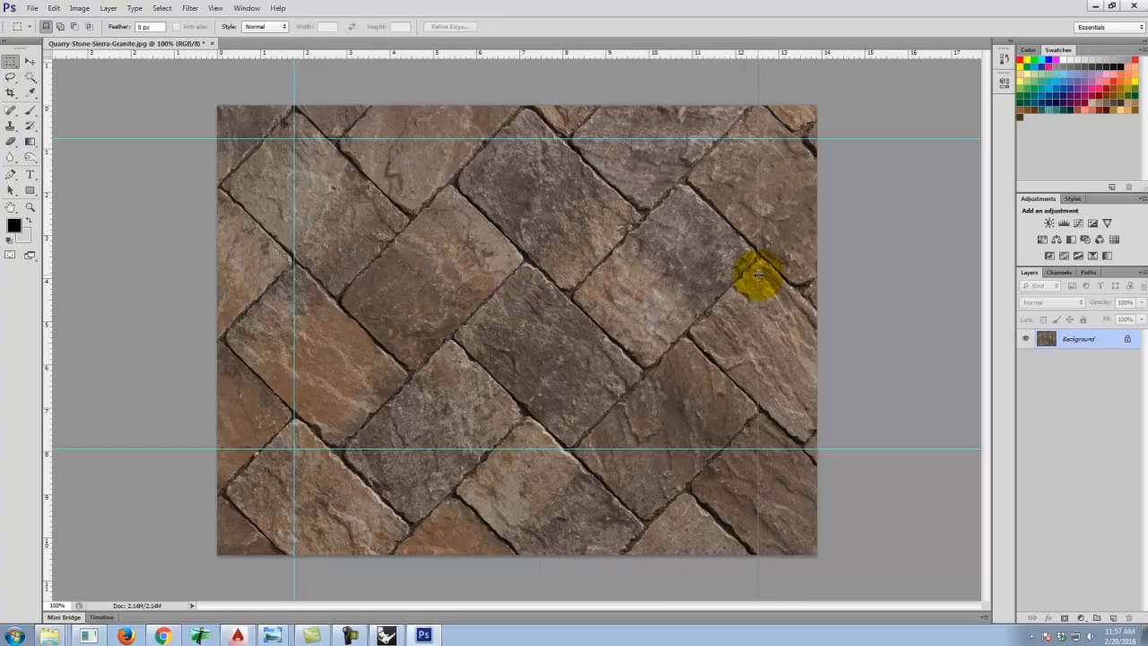
drag(758, 274, 759, 277)
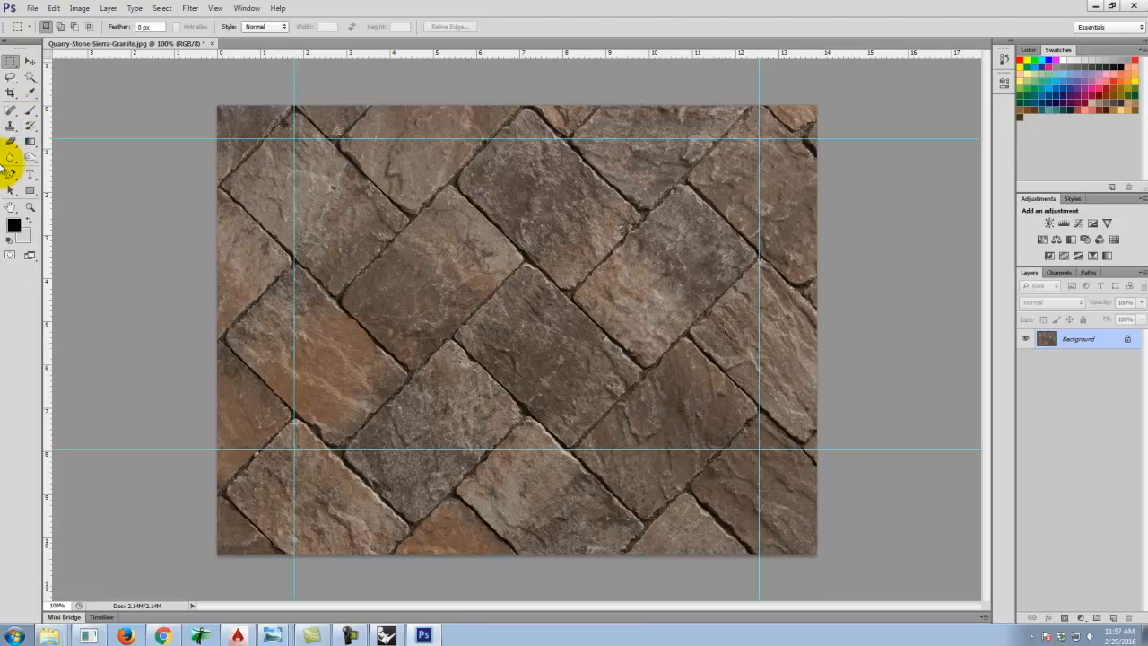
Crop the image to the rectangle bounded by the four guides.
click(14, 79)
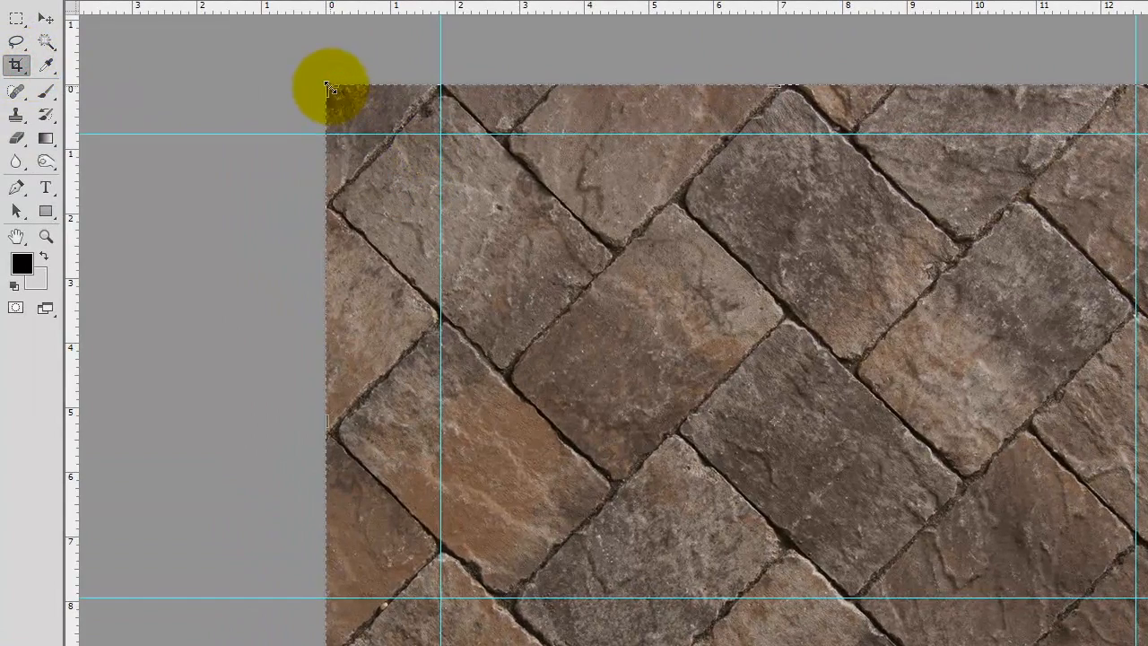
drag(328, 87, 384, 108)
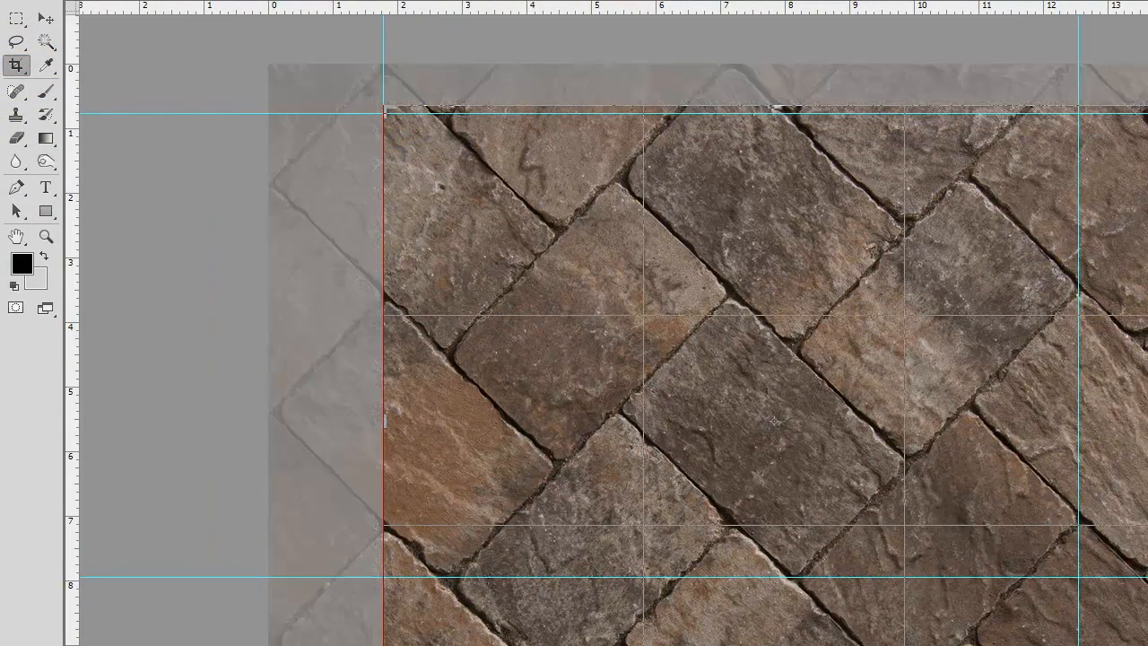
drag(1147, 644, 1122, 645)
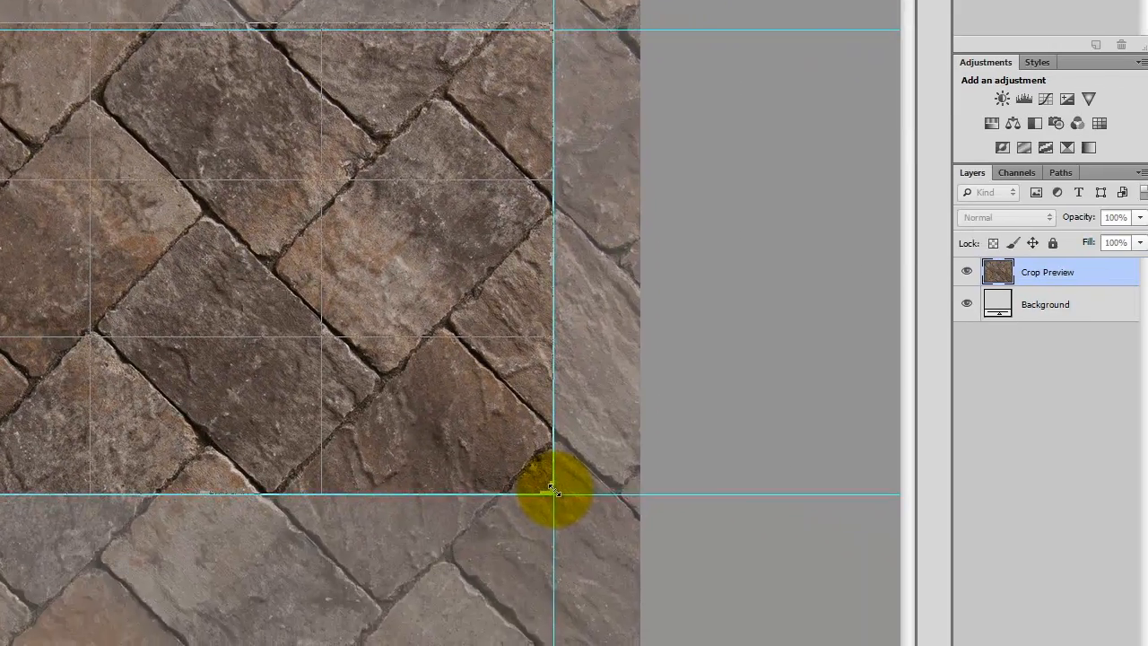
drag(551, 489, 552, 491)
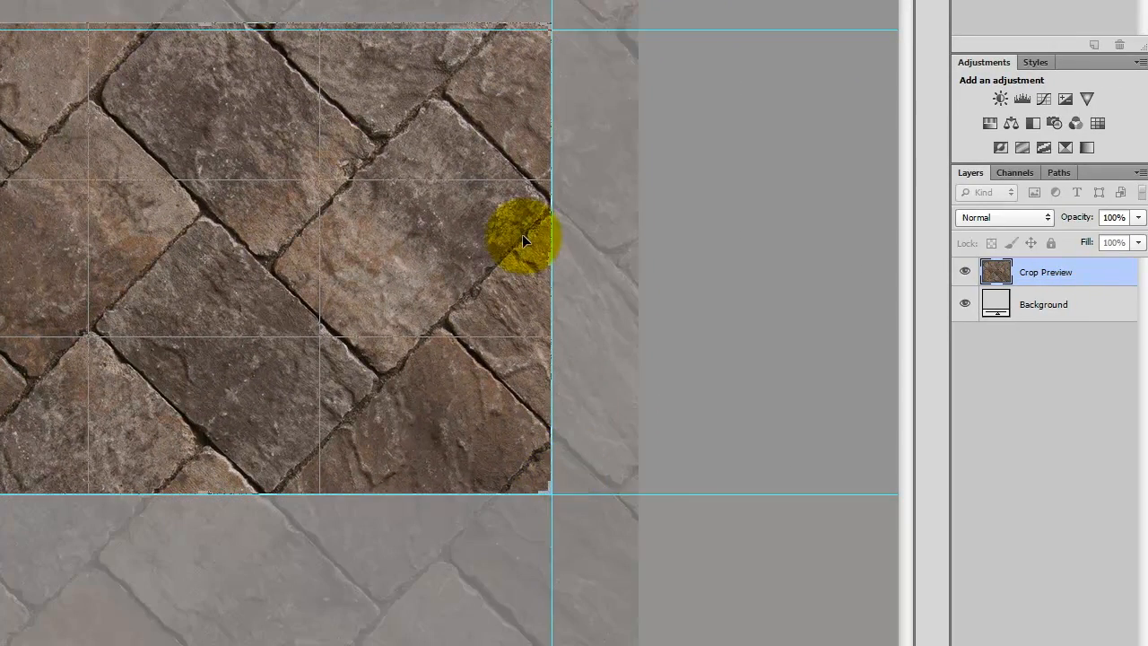
drag(171, 58, 210, 40)
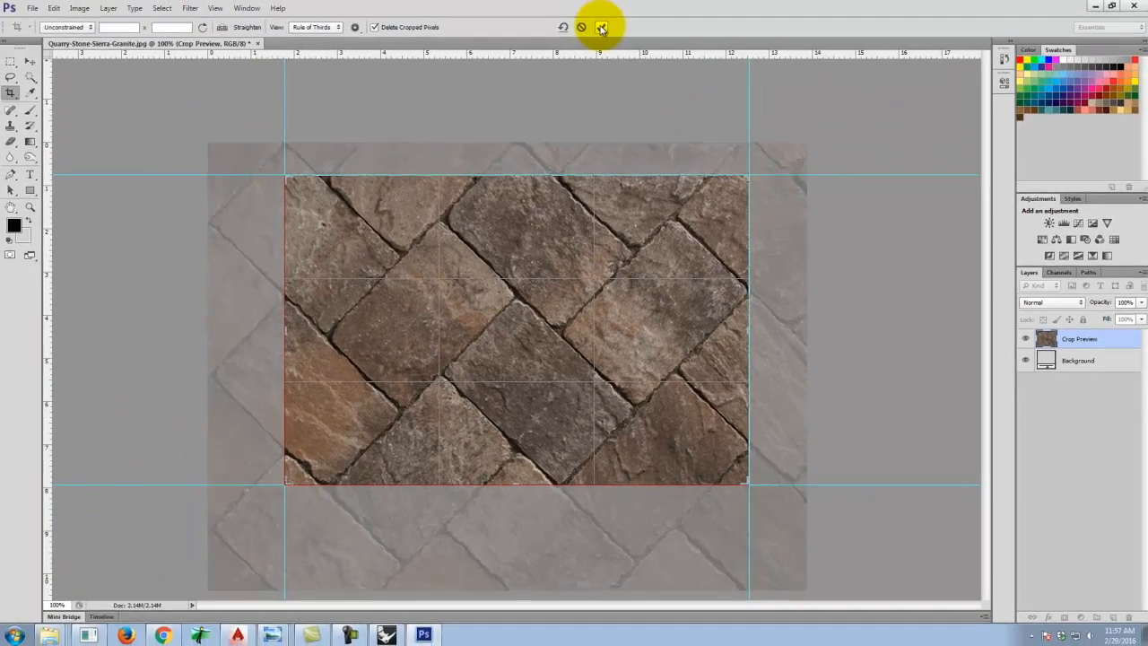
click(600, 27)
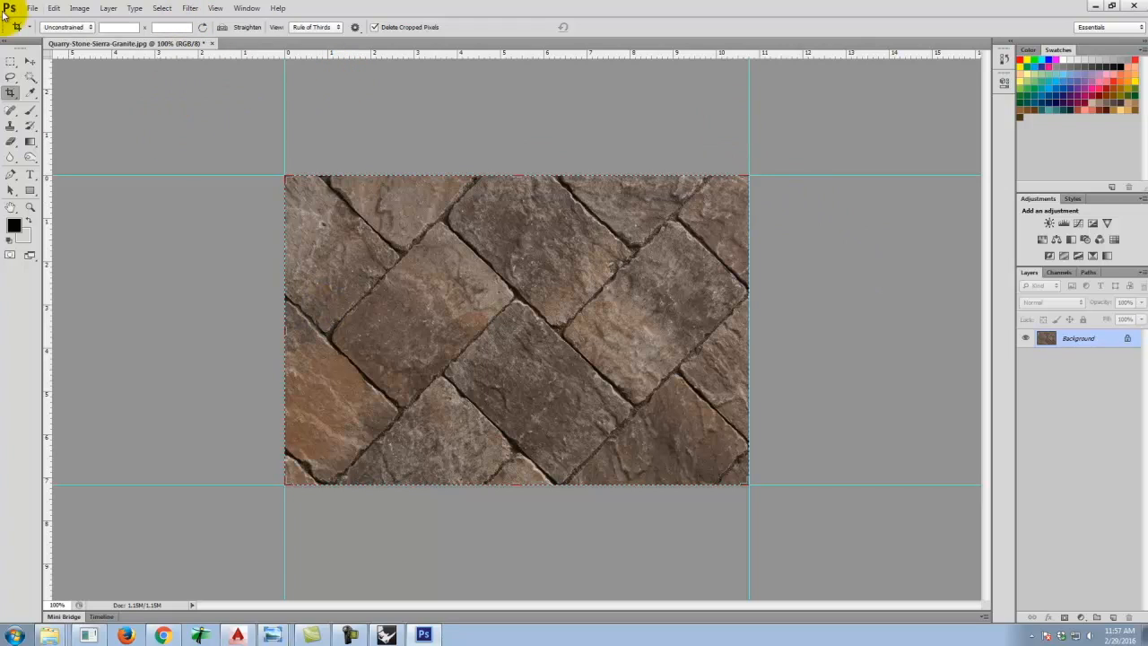
Check the cropped image's pixel dimensions in the Image Size dialog without changing them.
click(9, 61)
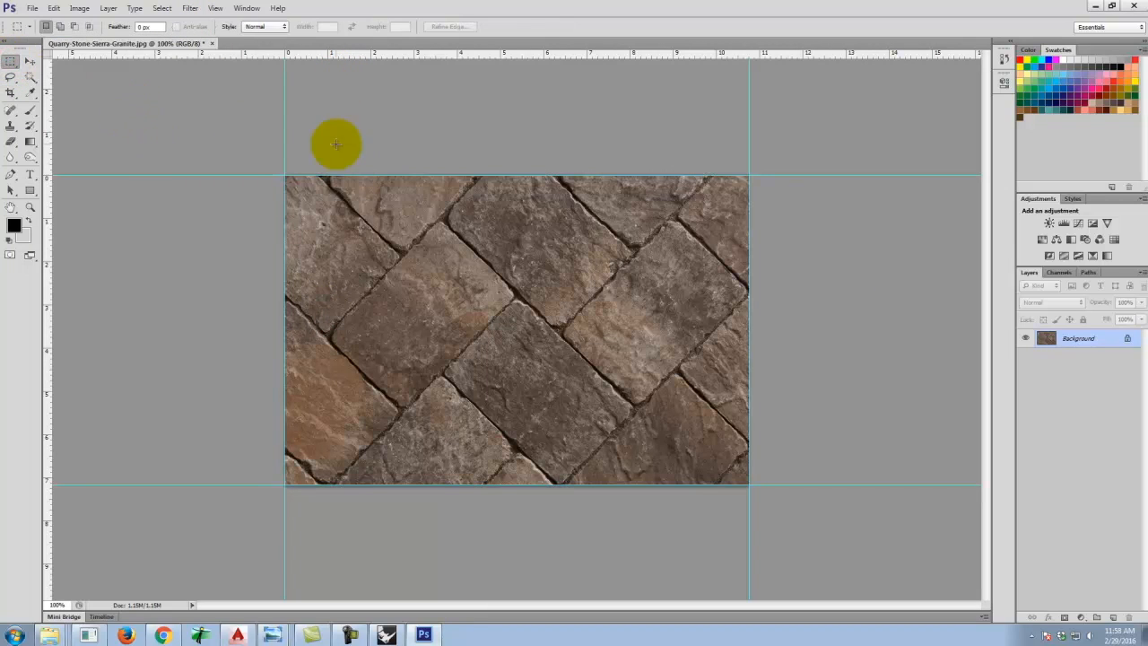
click(79, 8)
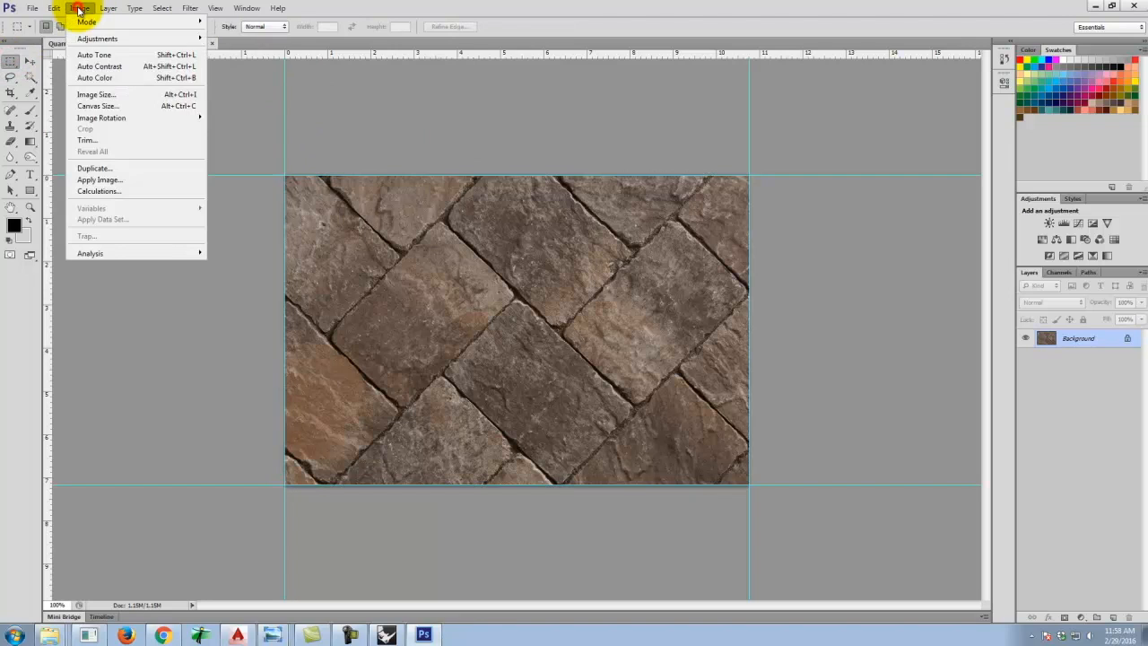
click(93, 95)
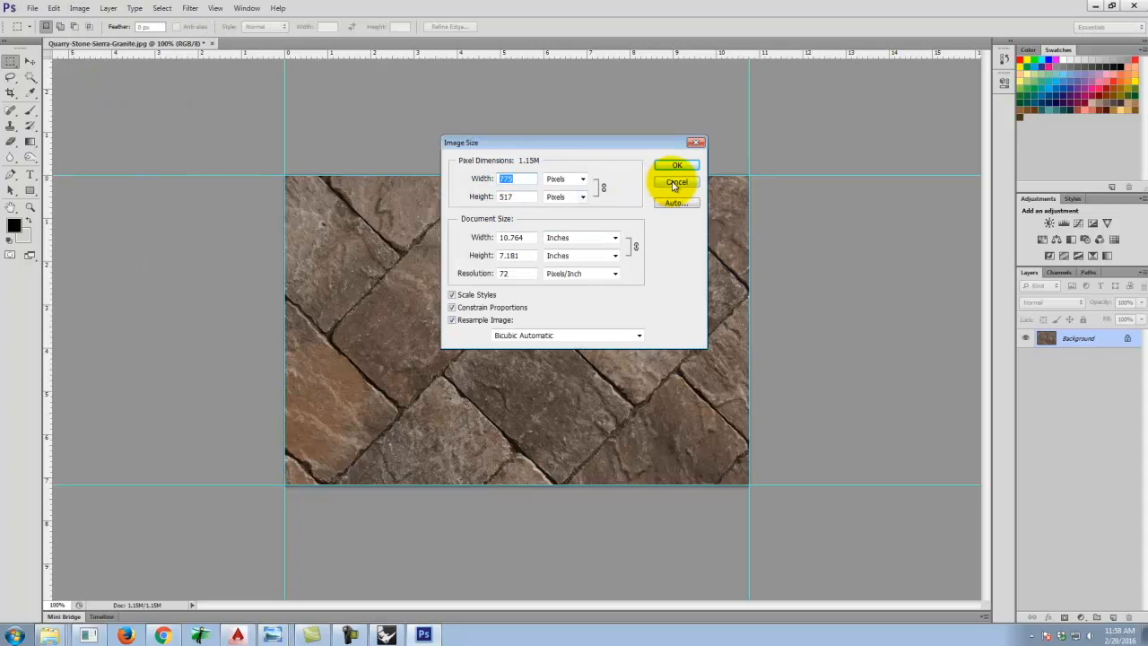
click(675, 183)
Apply the Offset filter with wrap around, shifting the image 350 pixels right and 250 pixels down.
click(191, 9)
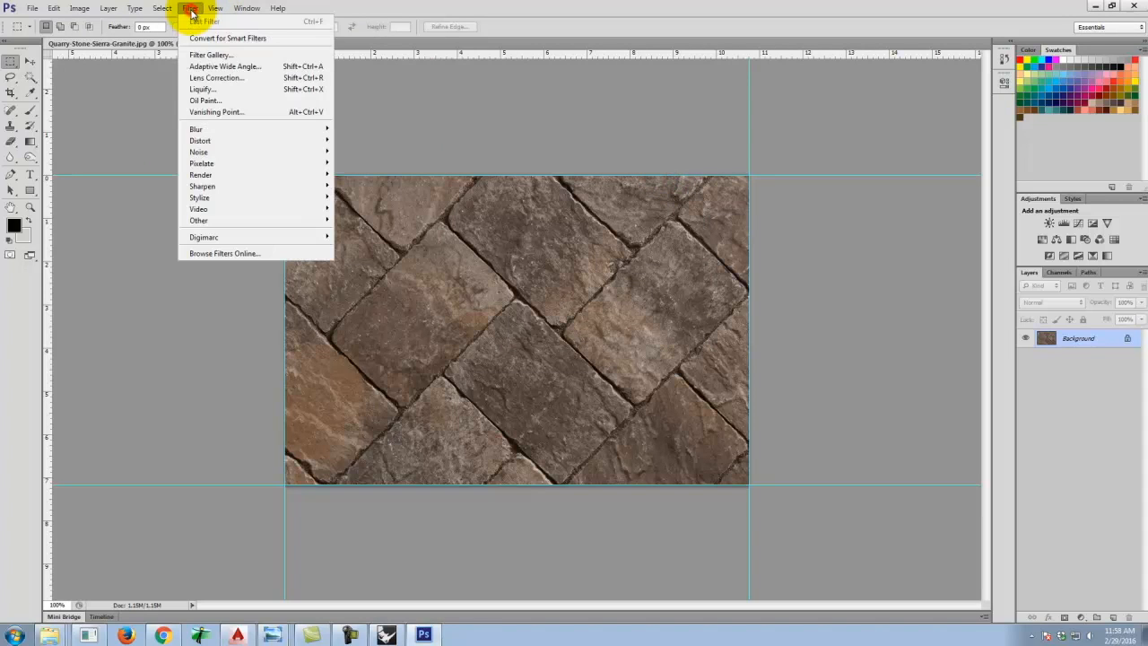
mouse_move(200, 223)
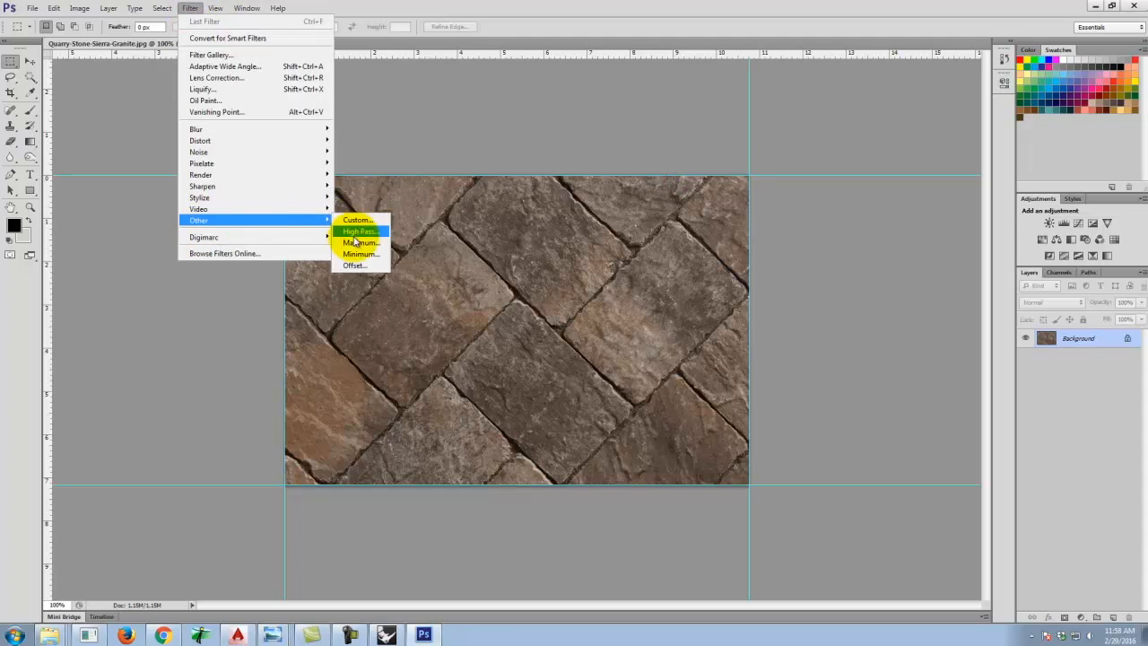
click(361, 269)
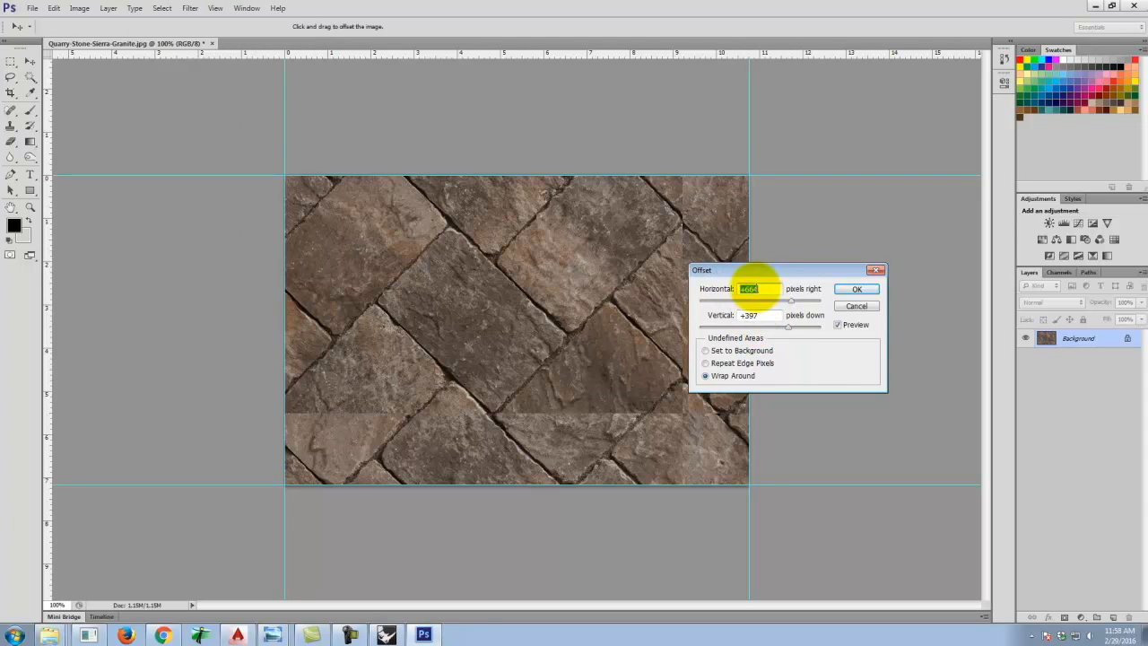
triple_click(762, 289)
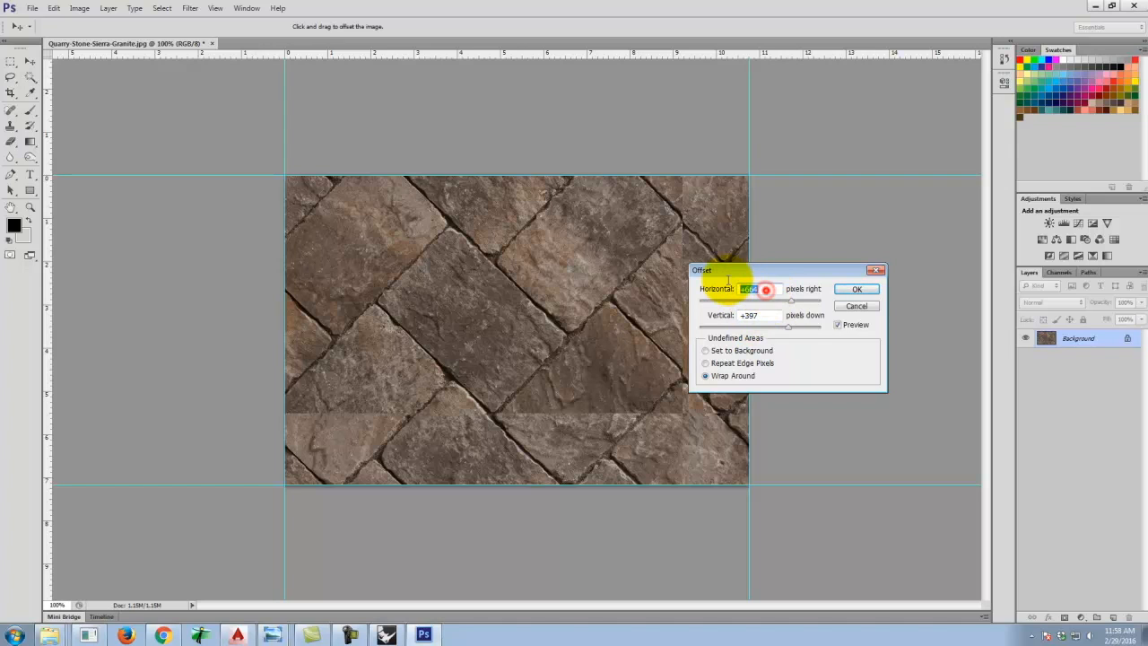
text(350)
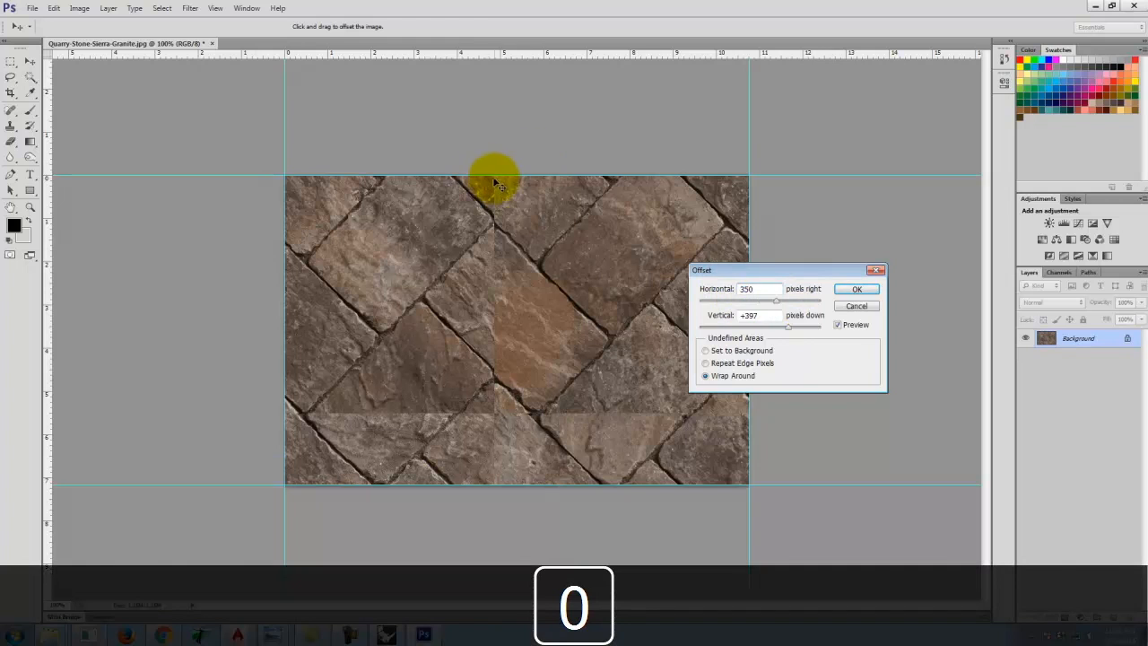
triple_click(749, 314)
text(250)
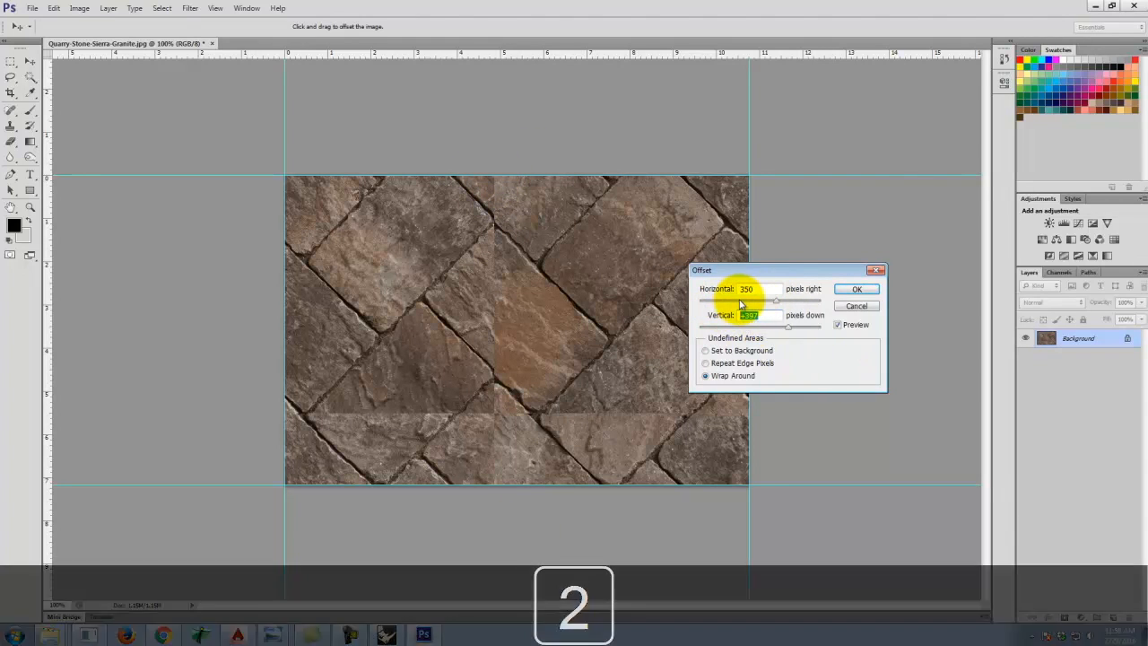
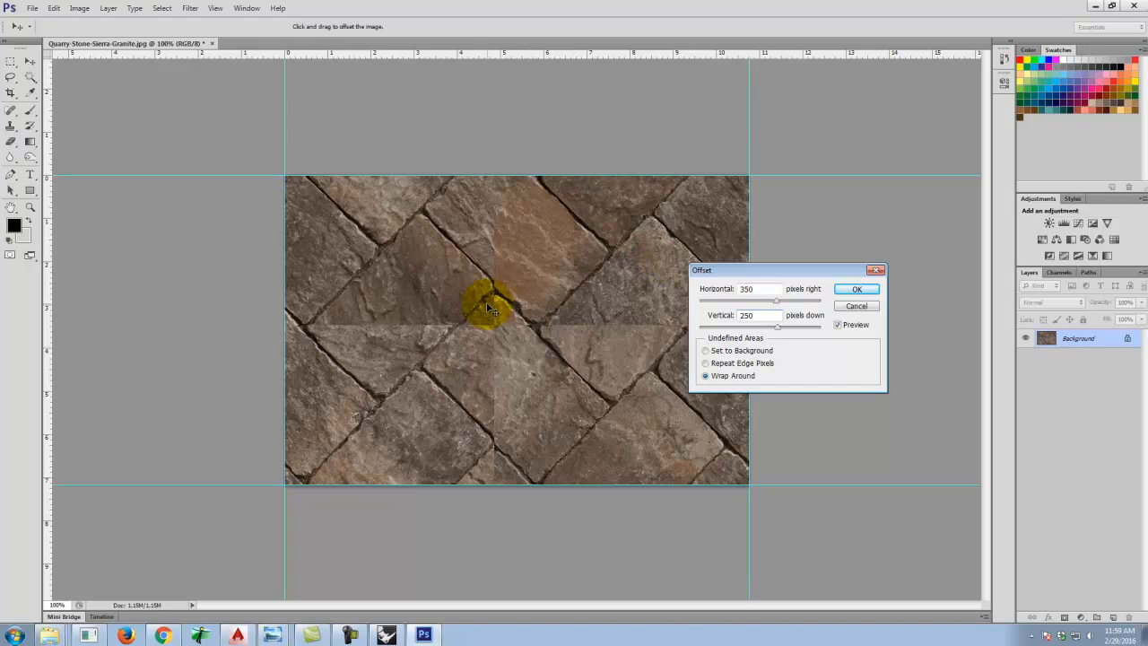
Apply the Offset filter and pick the Clone Stamp tool with a soft round 40 px brush.
click(852, 289)
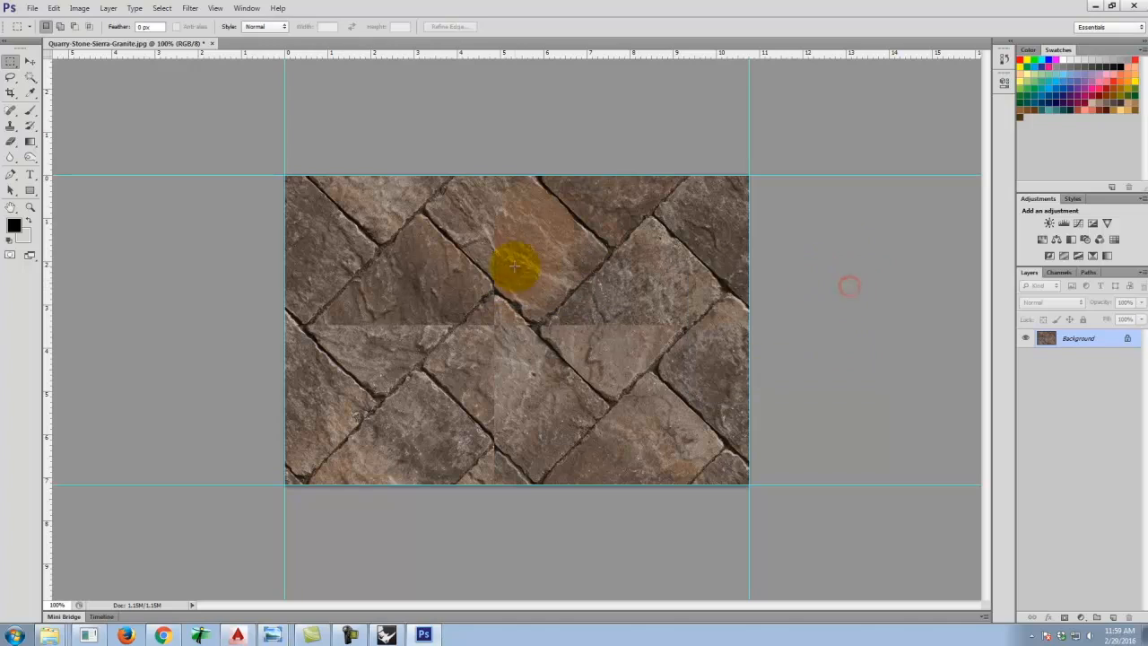
key(ctrl+equal)
key(ctrl+equal)
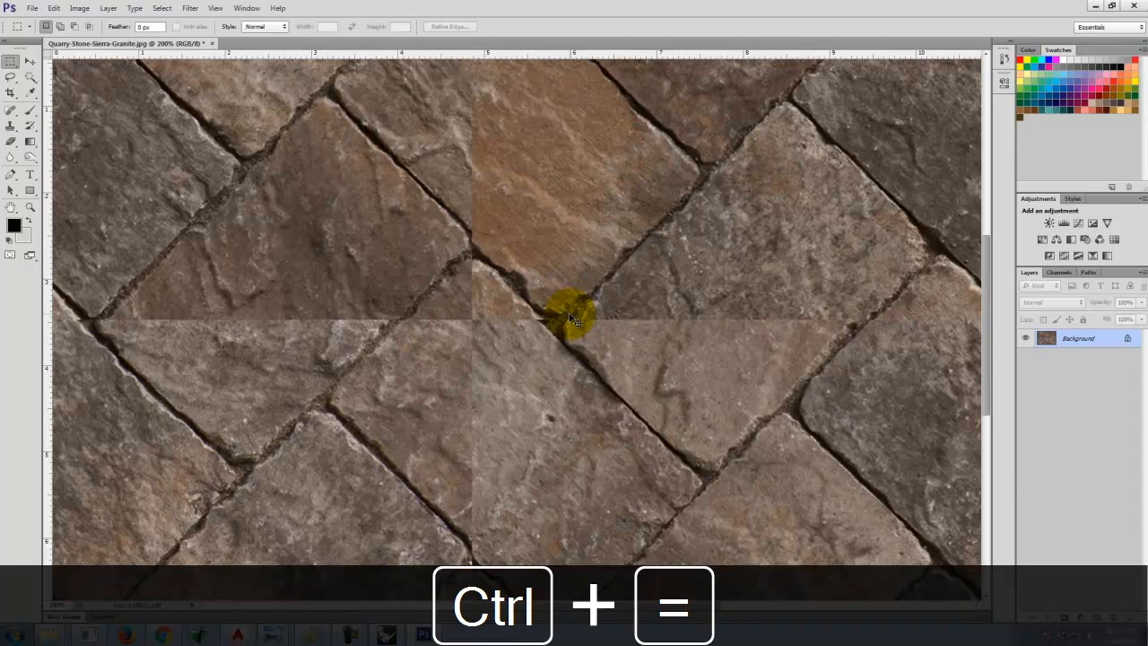
key(ctrl+equal)
key(ctrl+minus)
key(ctrl+minus)
key(ctrl+minus)
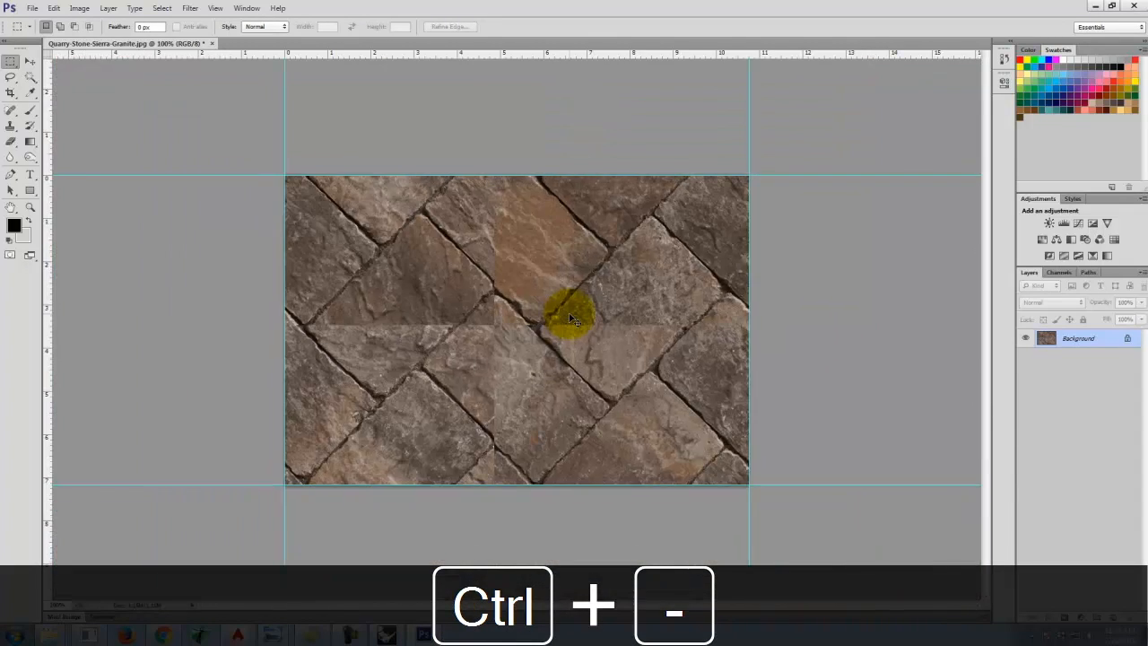
key(ctrl+equal)
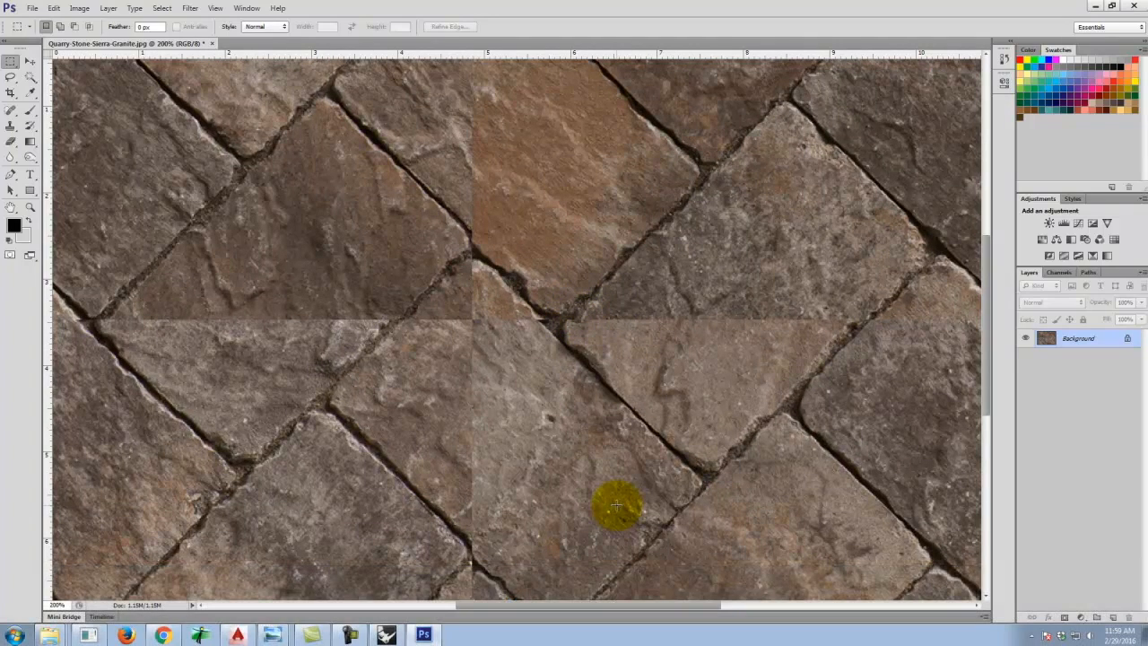
click(10, 126)
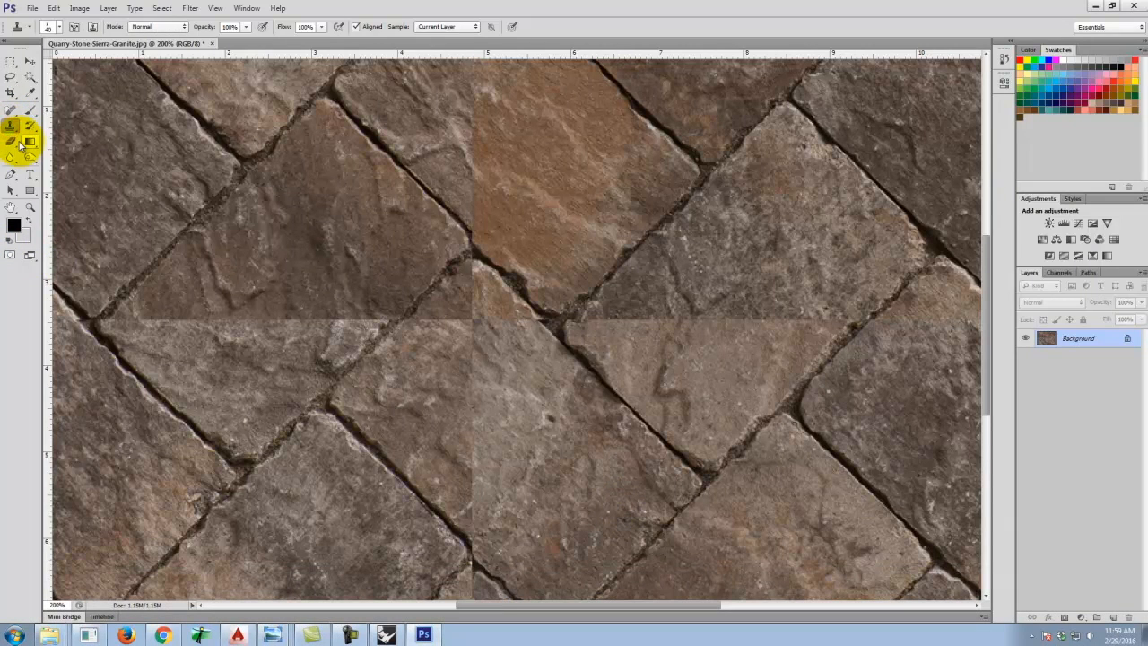
click(58, 26)
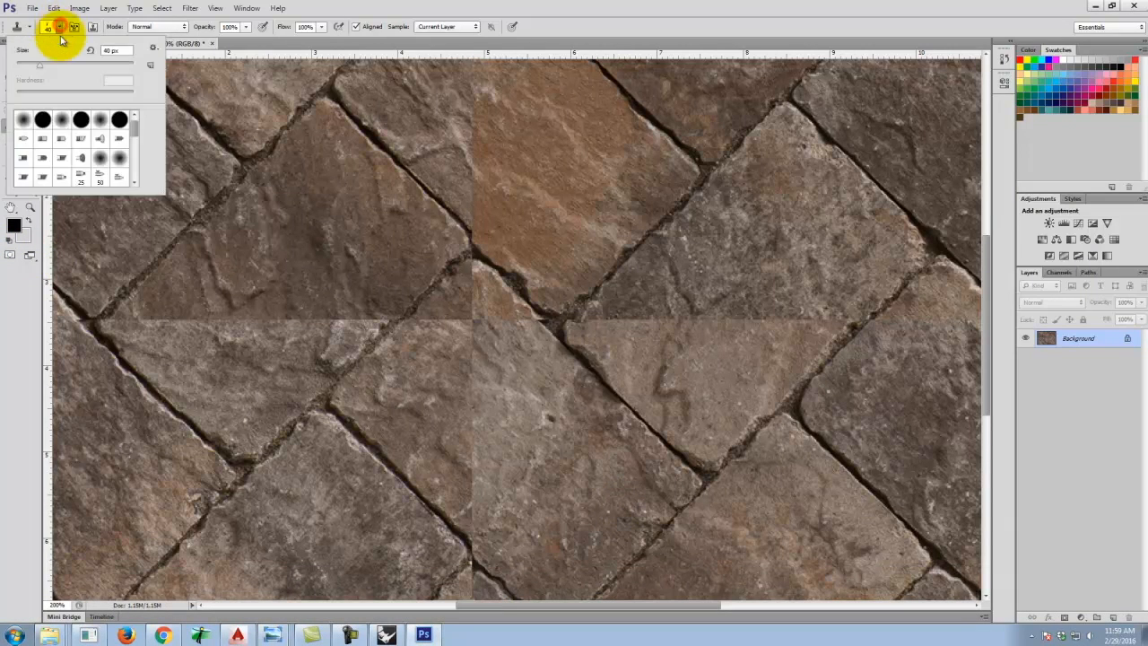
click(24, 122)
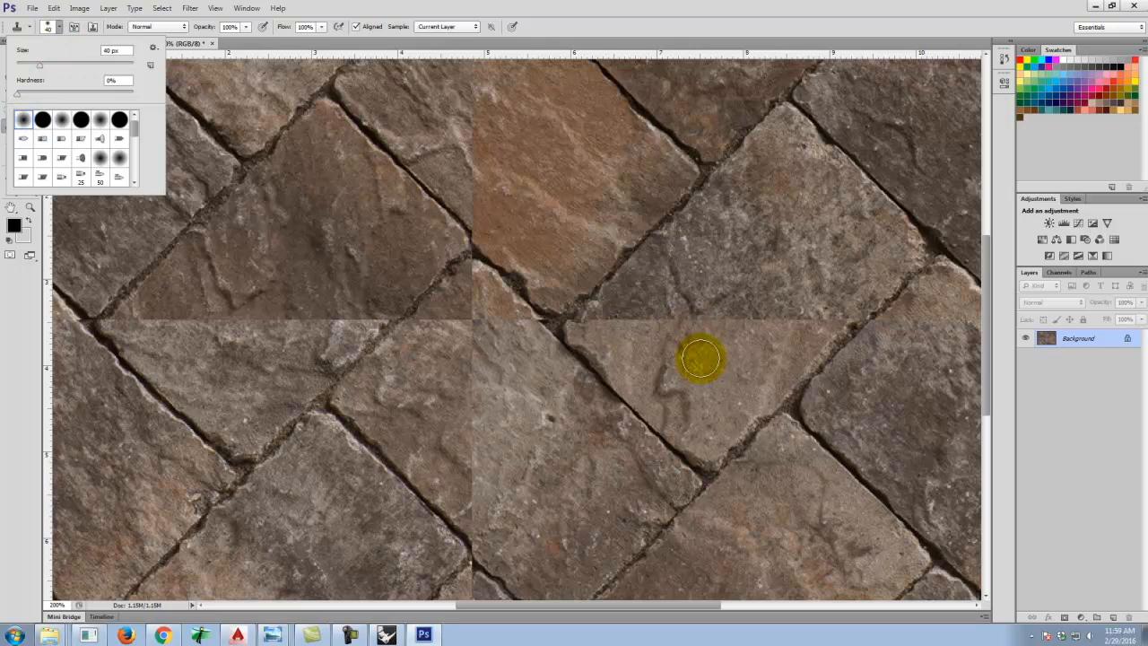
Clone stone texture over the horizontal seam crossing the paver right of center.
alt+click(716, 359)
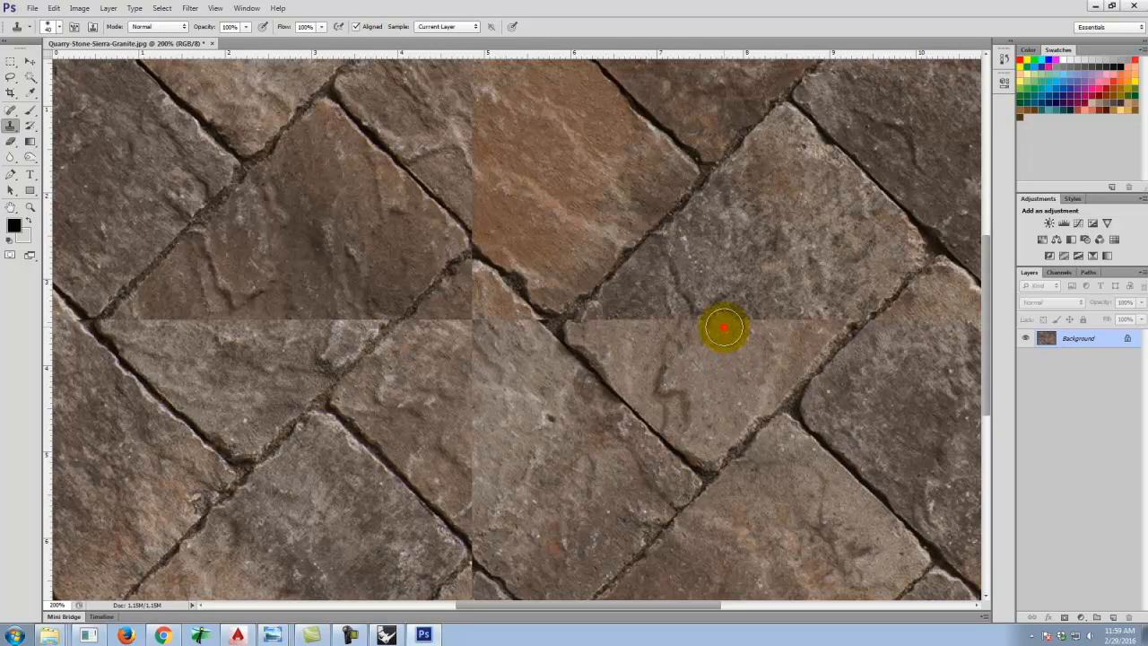
mouse_move(764, 323)
mouse_down()
mouse_move(815, 323)
mouse_move(803, 322)
mouse_up()
alt+click(698, 358)
click(828, 318)
alt+click(725, 353)
click(659, 317)
alt+click(651, 293)
mouse_move(652, 320)
mouse_down()
mouse_move(613, 317)
mouse_move(640, 315)
mouse_up()
alt+click(615, 333)
click(605, 323)
click(600, 324)
click(623, 311)
click(647, 284)
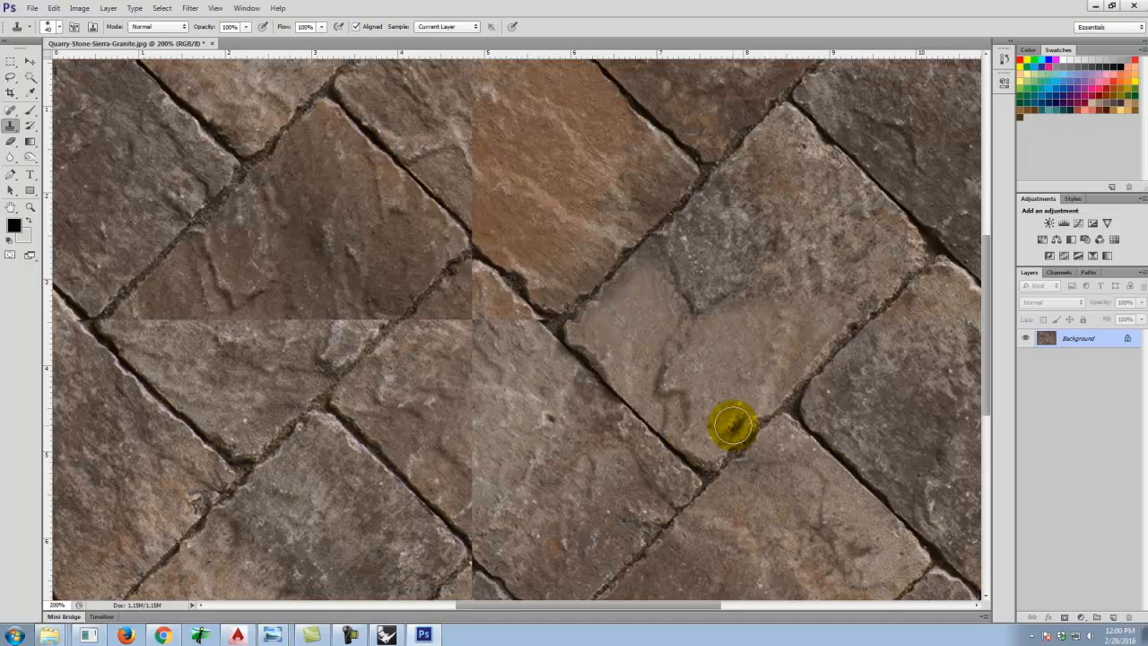
Clone texture over the horizontal seam on the paver at the image's right edge.
key(space)
mouse_move(652, 352)
mouse_down()
mouse_move(588, 299)
mouse_move(464, 254)
mouse_move(564, 296)
mouse_move(457, 344)
mouse_up()
alt+click(727, 408)
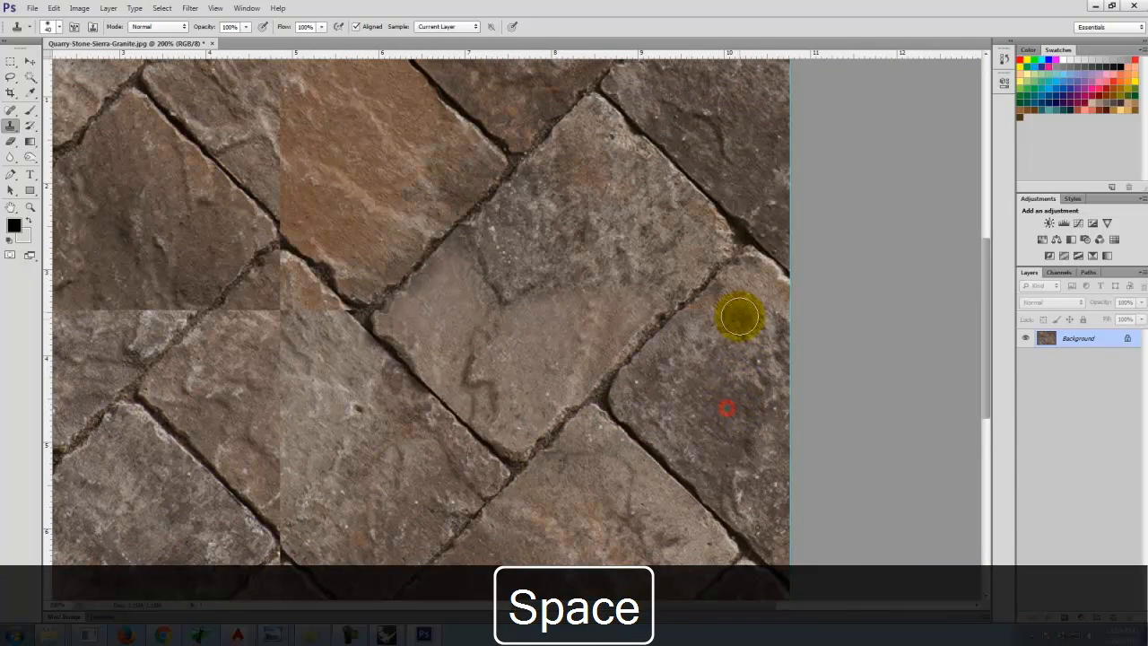
click(712, 318)
click(762, 305)
alt+click(726, 344)
click(767, 305)
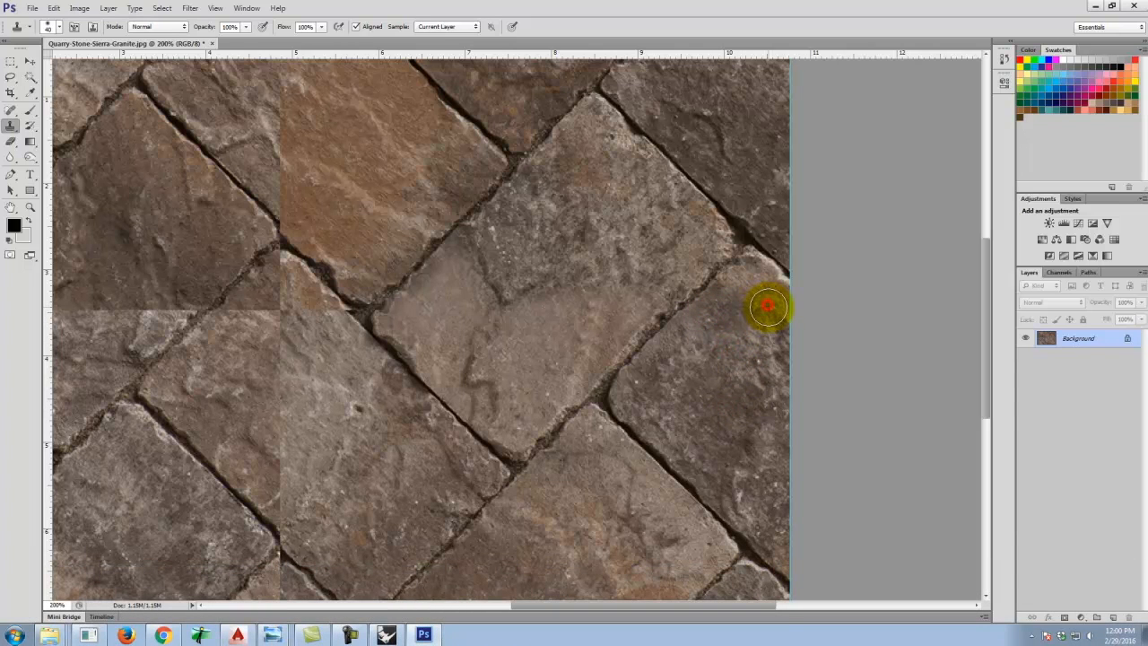
Clone texture over the seams where the vertical and horizontal offset lines cross at the central joint.
key(space)
drag(510, 278, 825, 285)
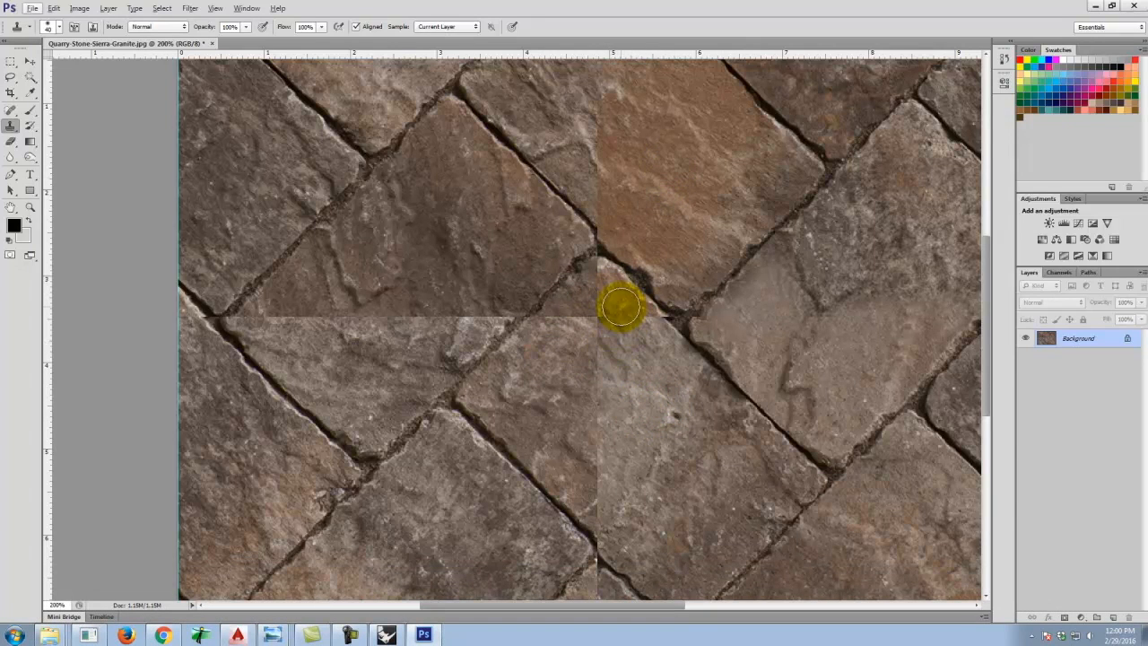
alt+click(668, 156)
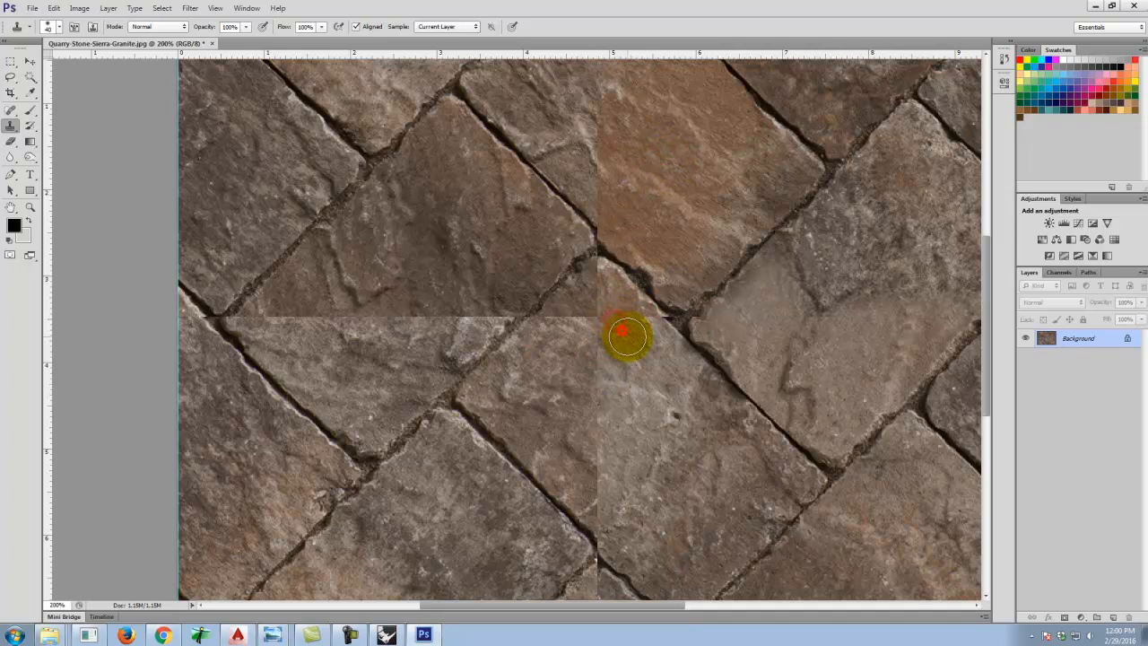
click(639, 325)
click(641, 332)
click(644, 340)
click(607, 332)
click(600, 326)
click(600, 312)
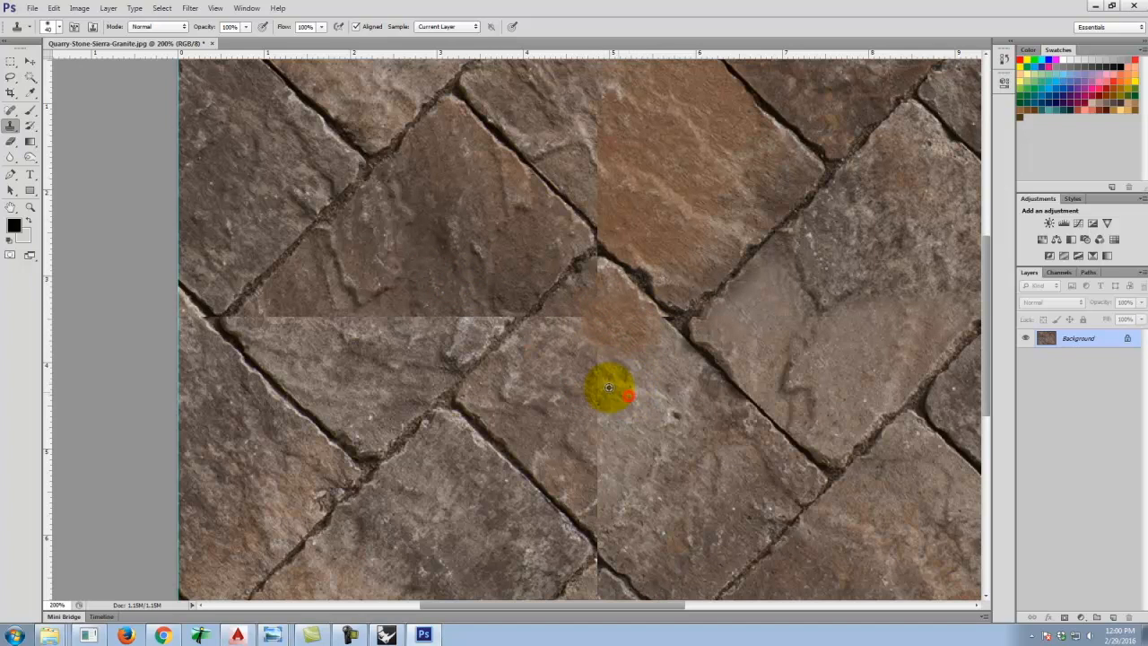
click(560, 345)
mouse_move(605, 390)
mouse_down()
mouse_move(628, 392)
mouse_move(558, 321)
mouse_up()
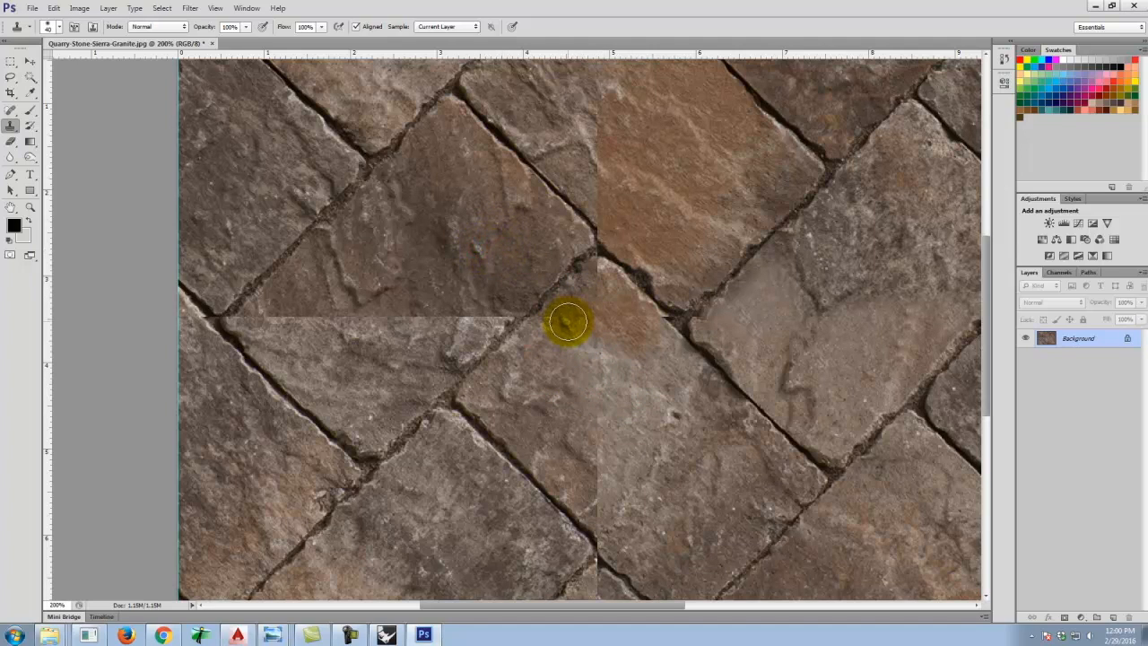
Clone more texture into the central joint area, then undo the last stroke.
click(578, 324)
drag(584, 325, 610, 347)
click(607, 344)
alt+click(530, 370)
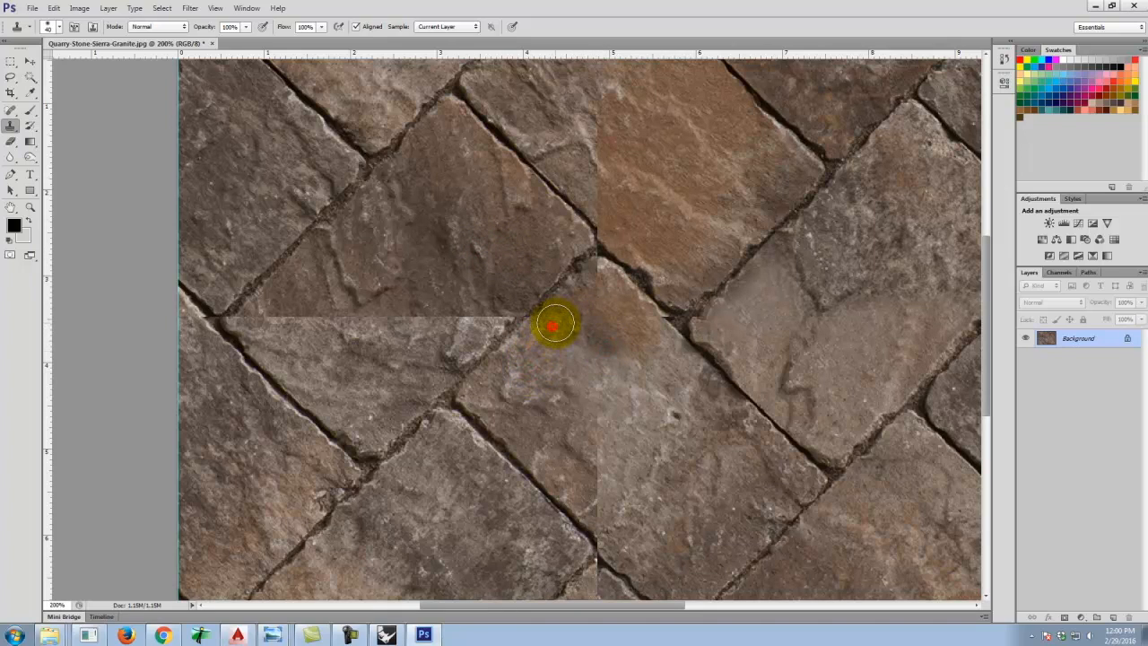
click(557, 319)
alt+click(584, 402)
click(595, 332)
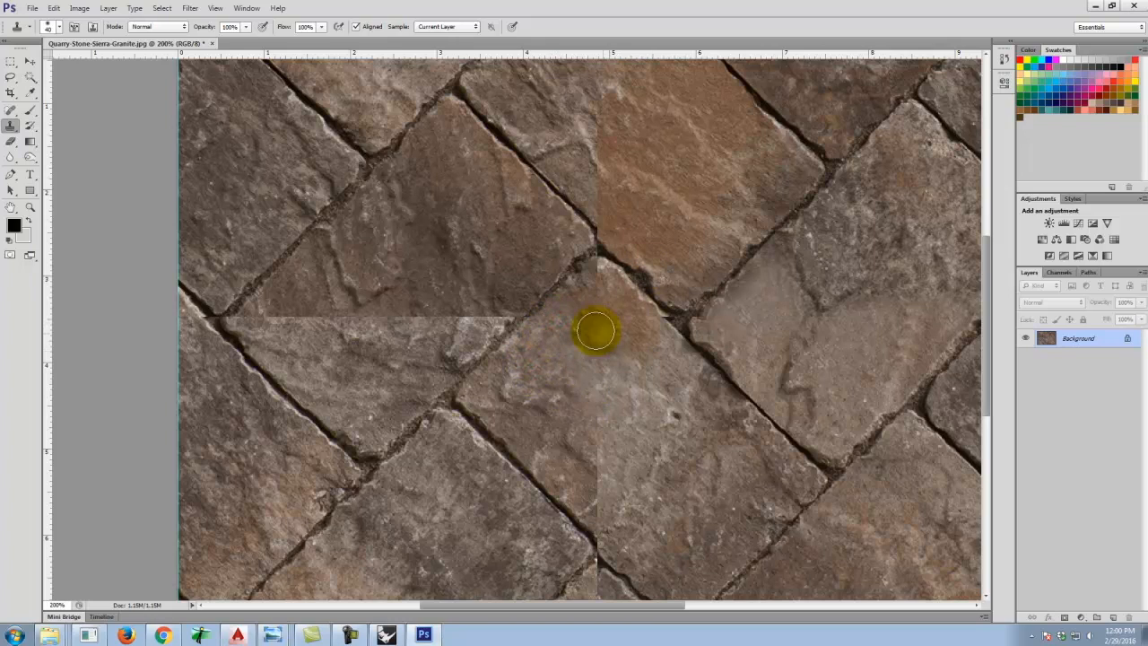
key(ctrl+z)
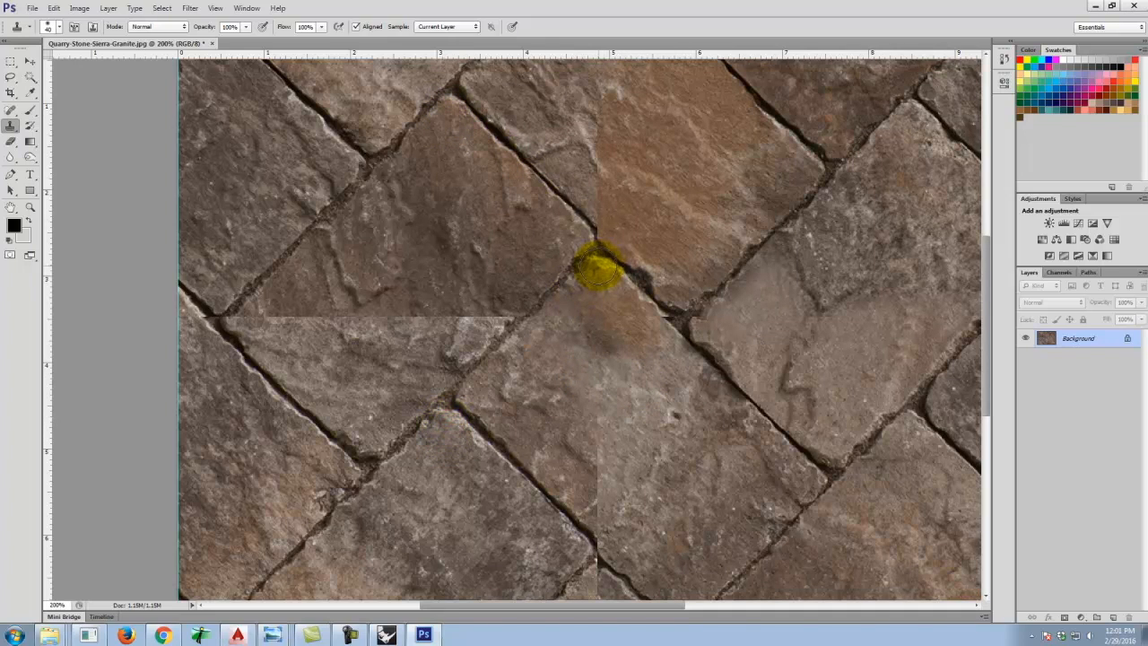
Sample the diagonal joint above center and clone it across the vertical seam, stepping back one stroke.
alt+click(599, 265)
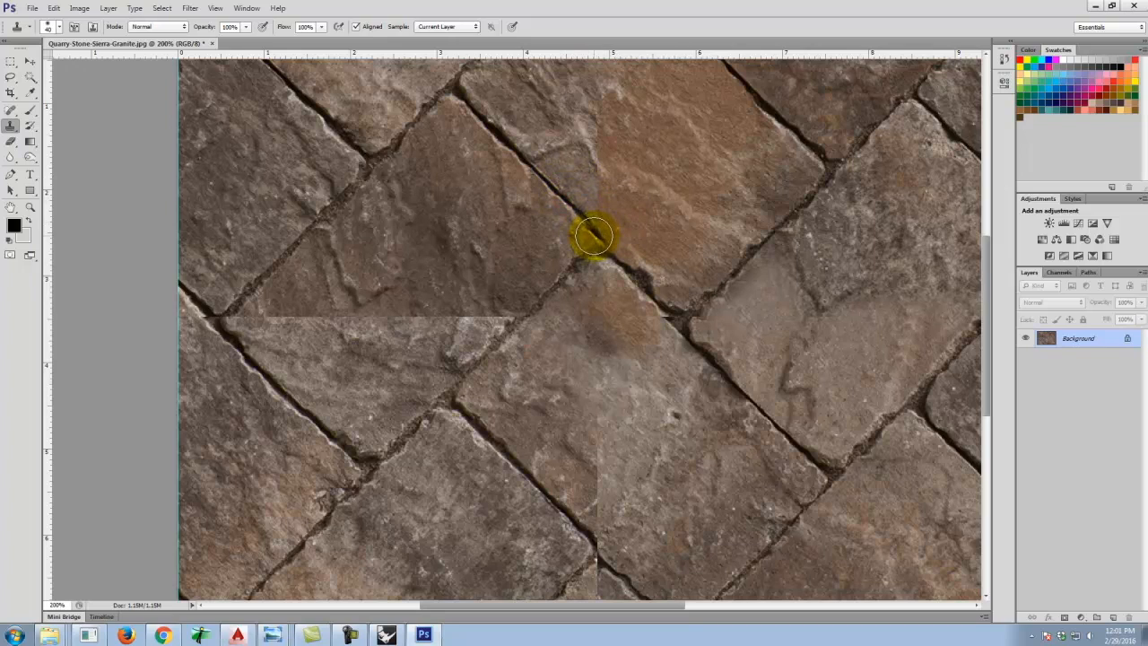
click(768, 418)
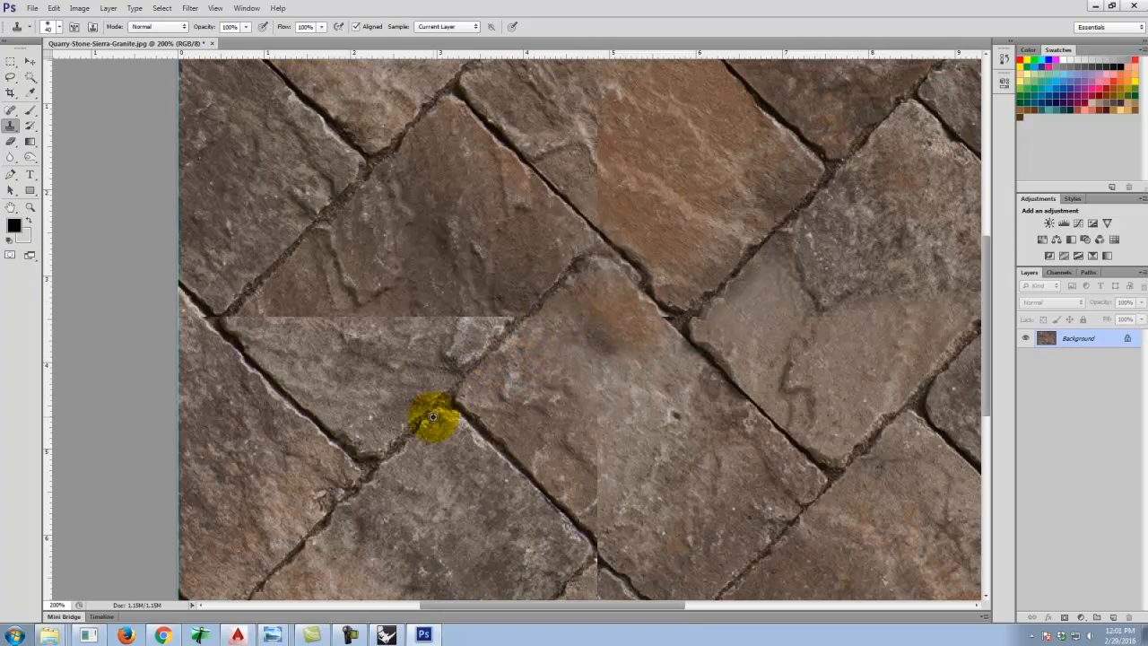
alt+click(443, 420)
click(600, 266)
drag(631, 327, 655, 330)
key(ctrl+alt+z)
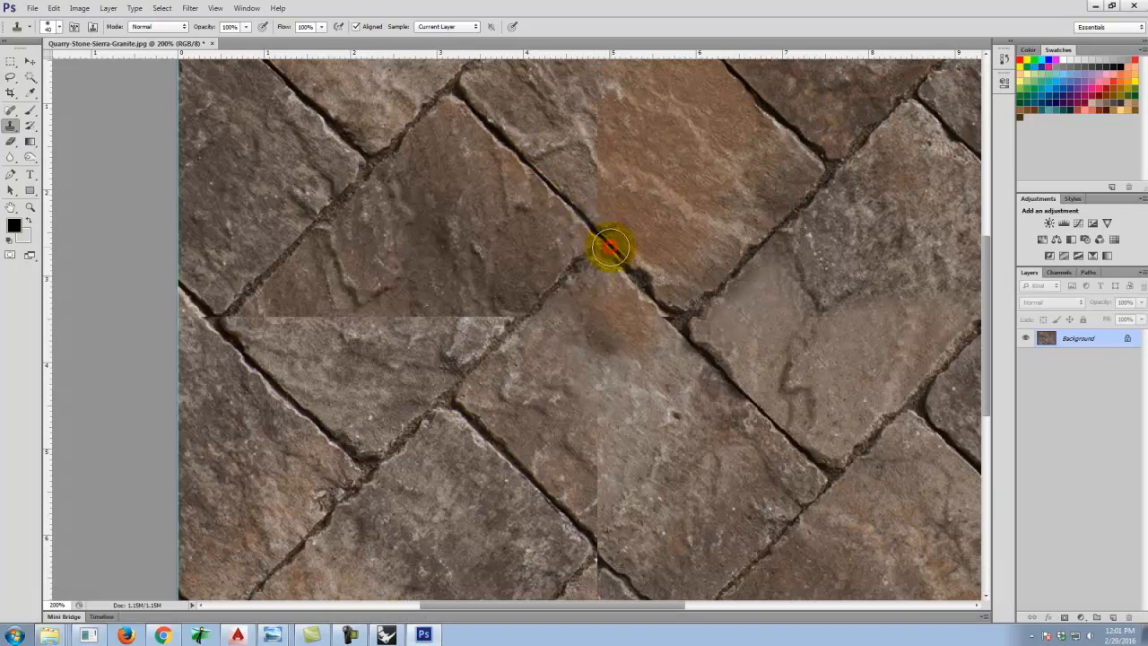
click(644, 278)
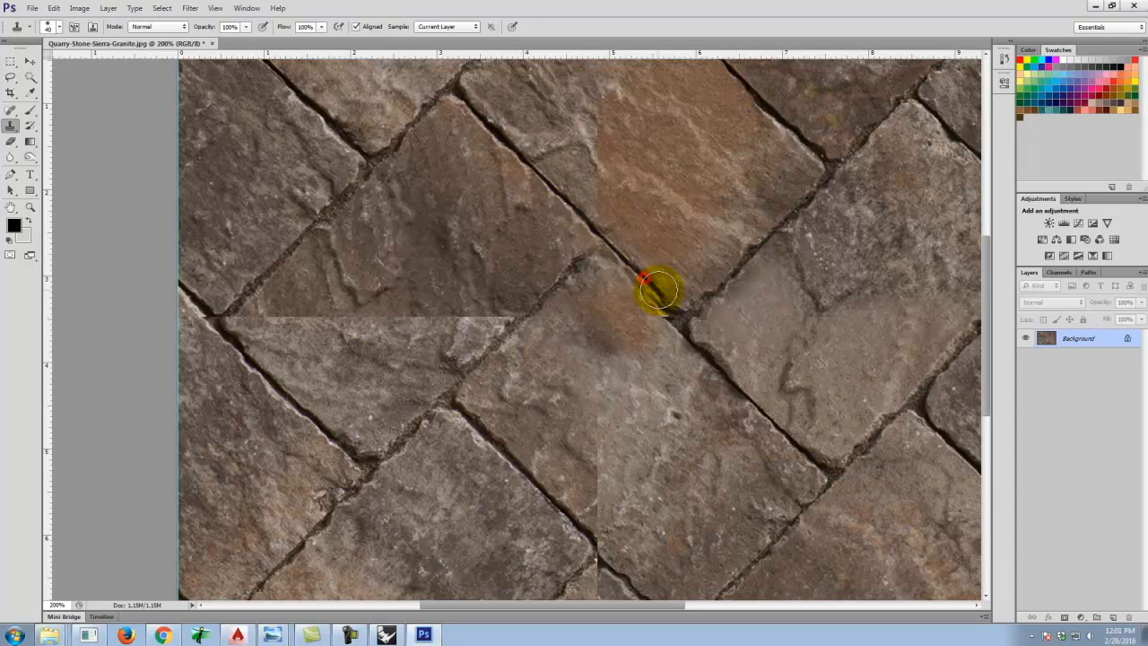
click(668, 305)
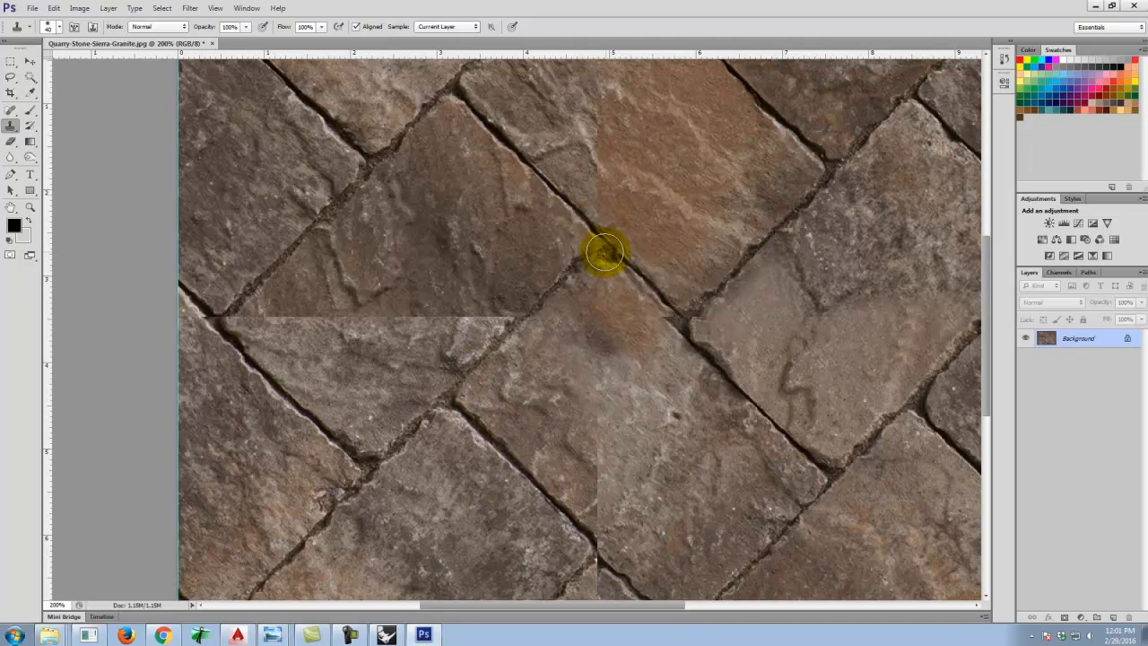
click(601, 252)
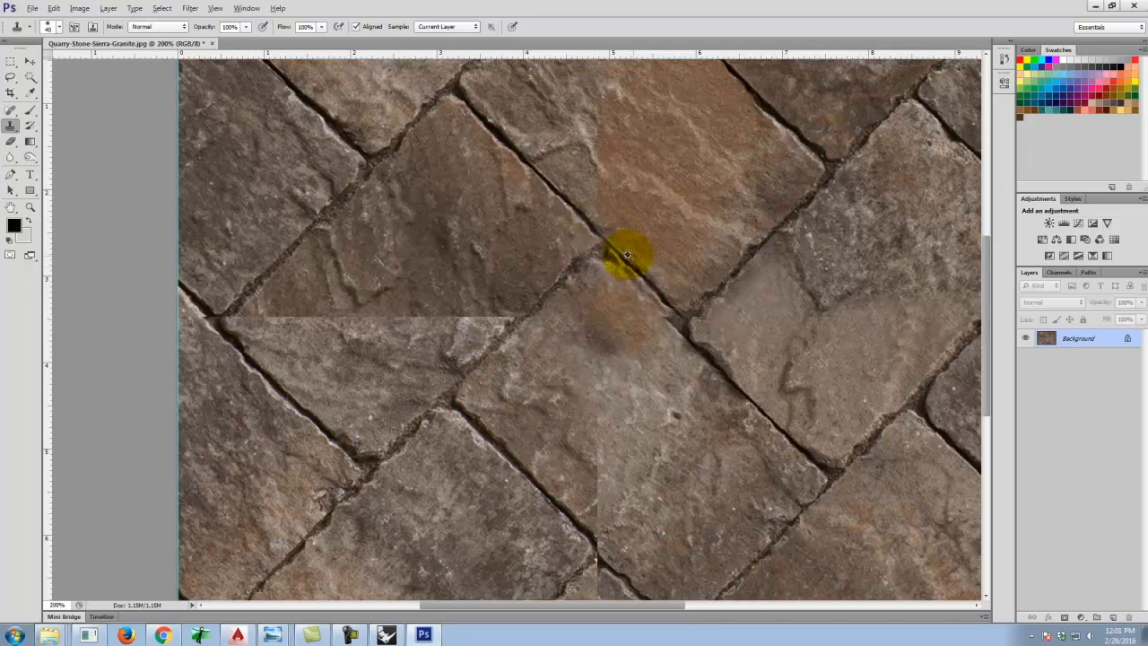
click(635, 354)
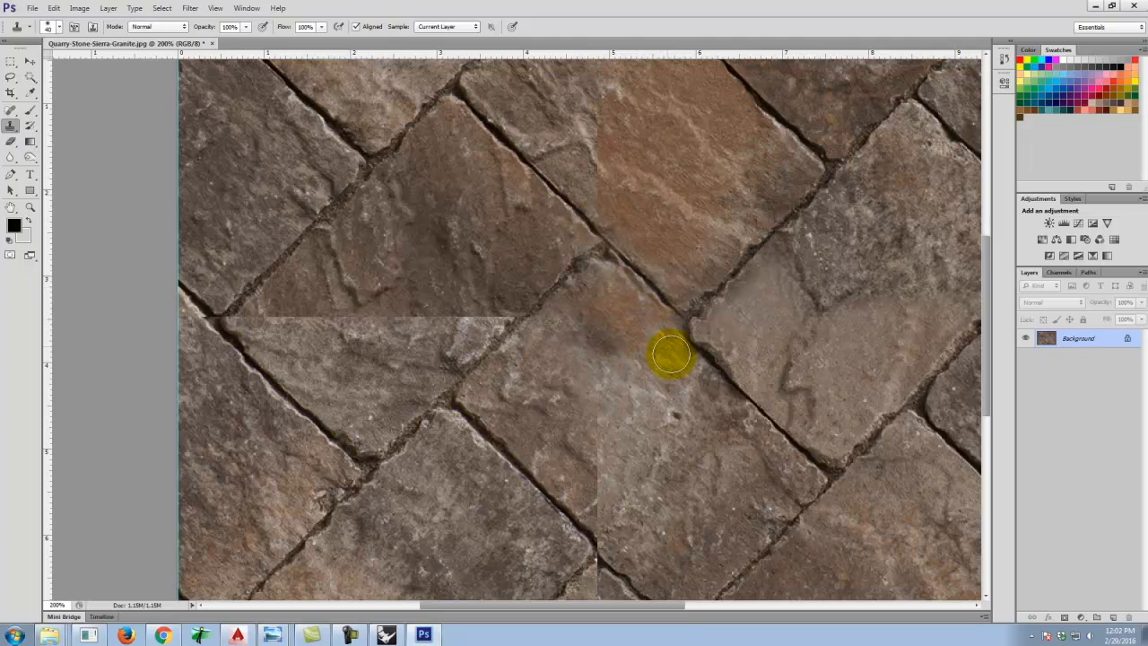
Clone the diagonal joint line across the vertical seam near the top of the image.
key(space)
drag(821, 282, 640, 189)
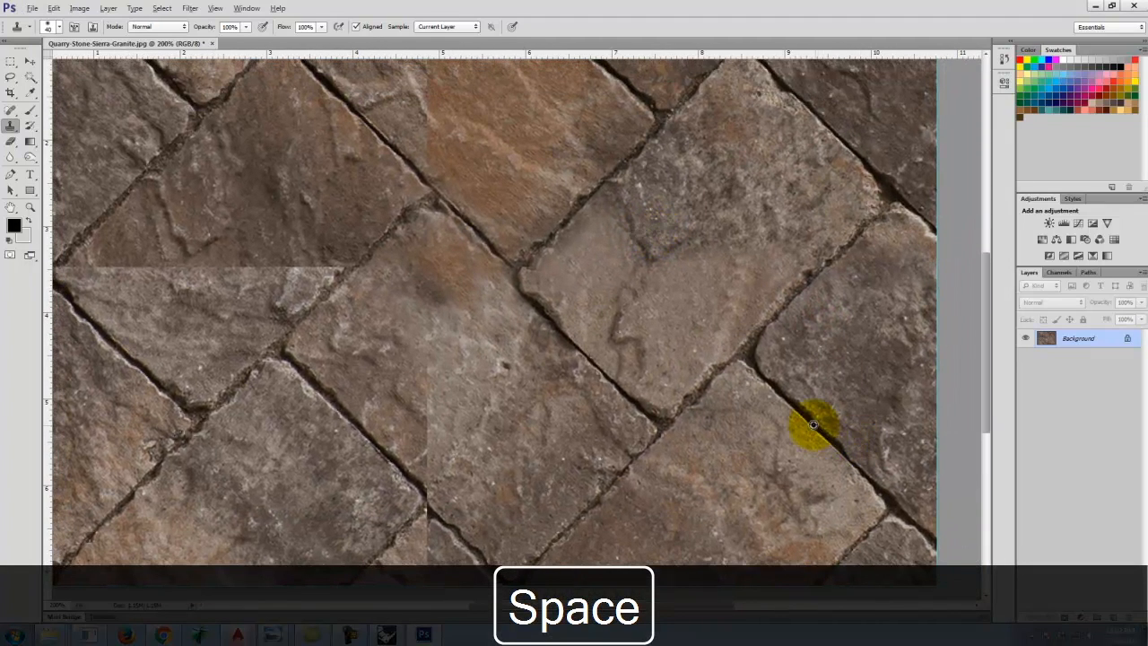
alt+click(811, 422)
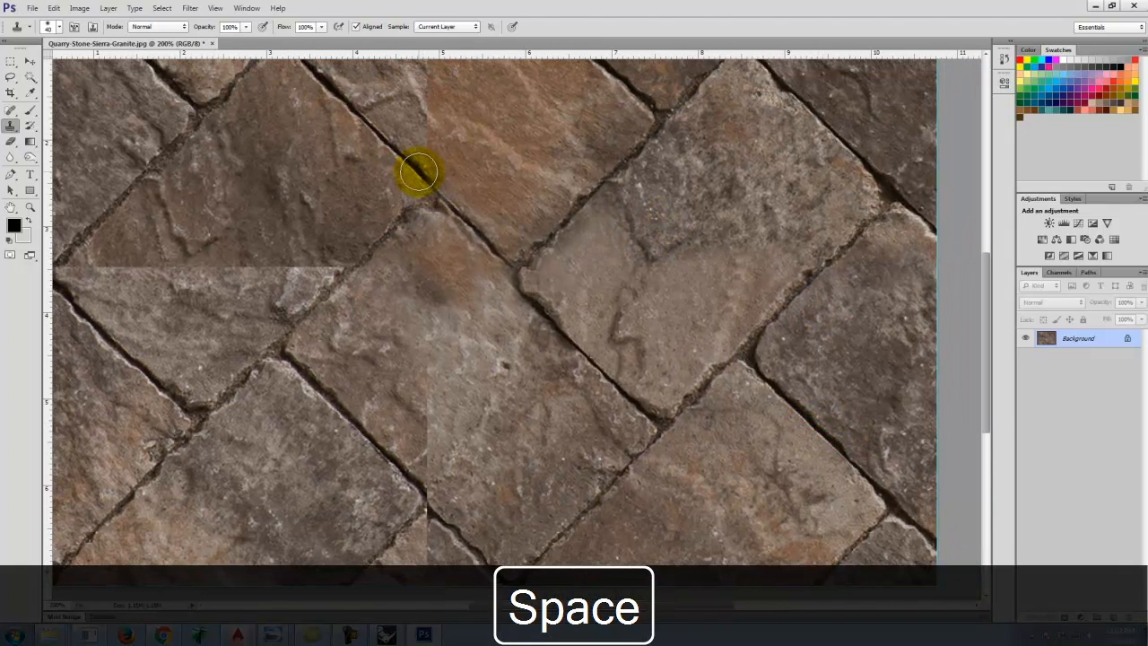
click(441, 192)
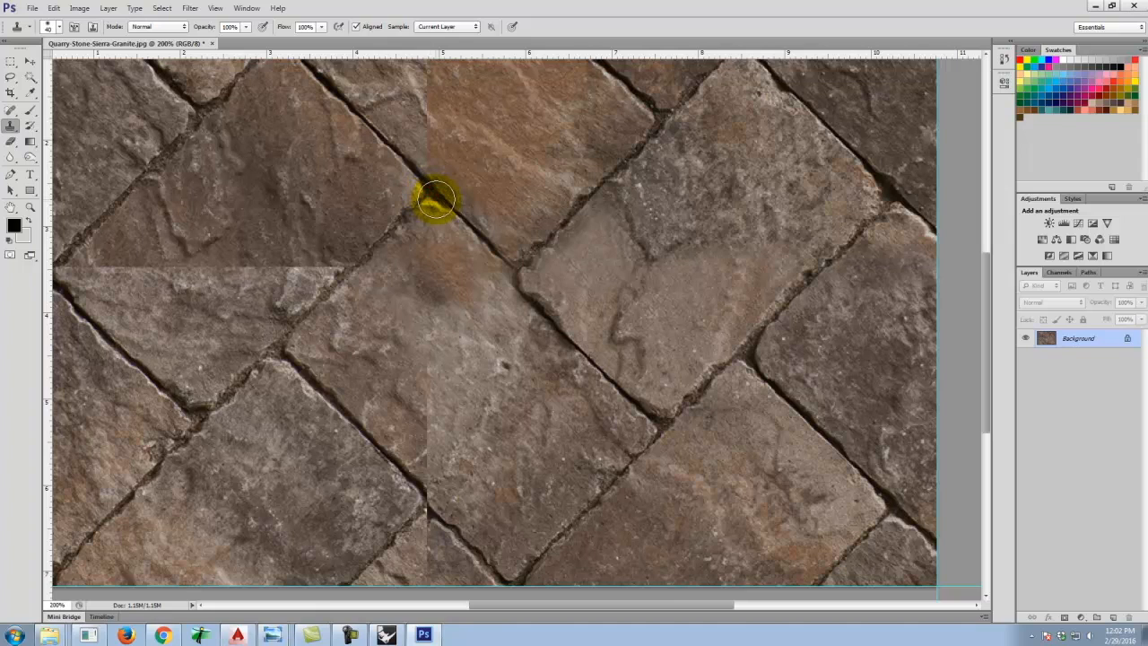
alt+click(439, 205)
click(417, 179)
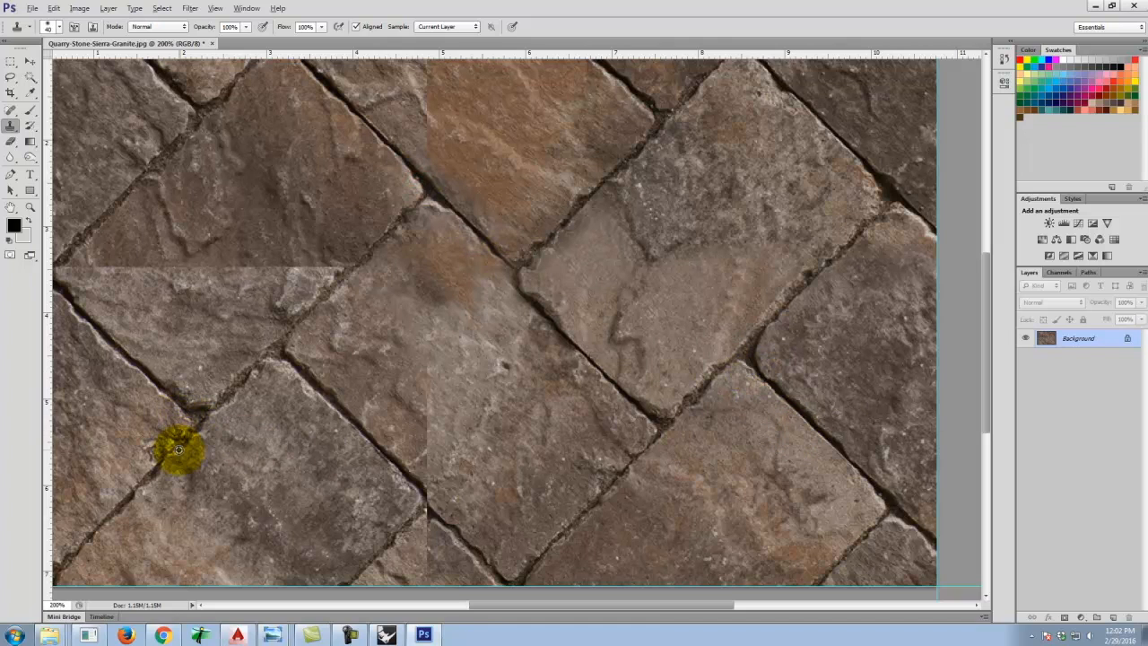
Clone texture over the vertical seam running through the central stone below the main joint.
scroll(652, 257, up, 2)
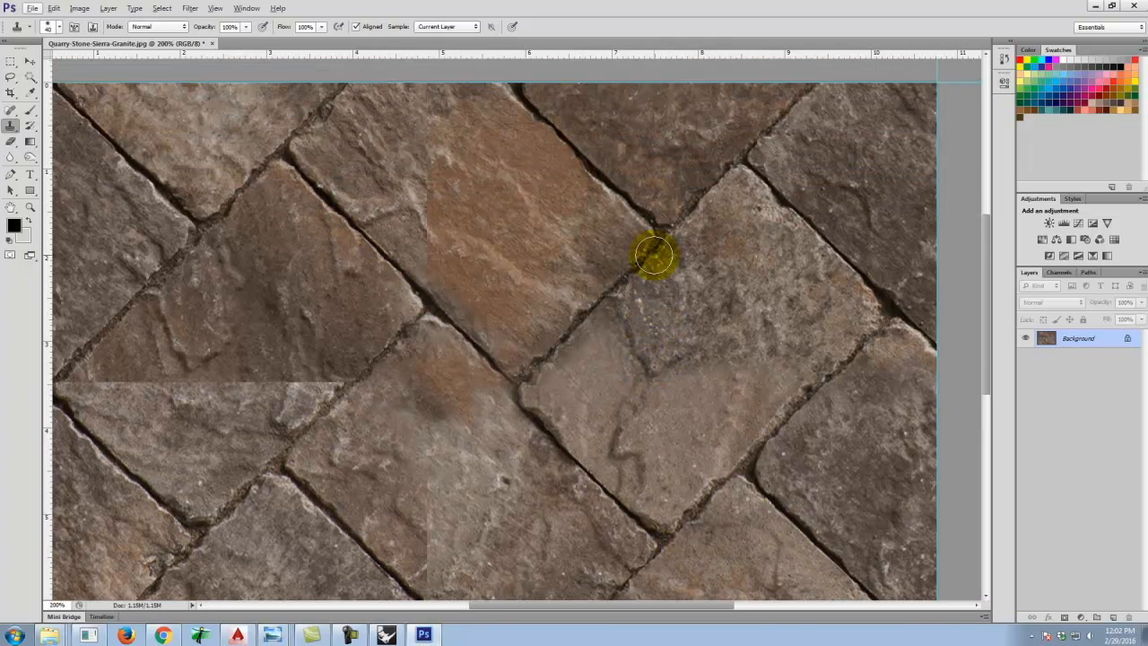
scroll(653, 256, up, 2)
scroll(652, 256, down, 1)
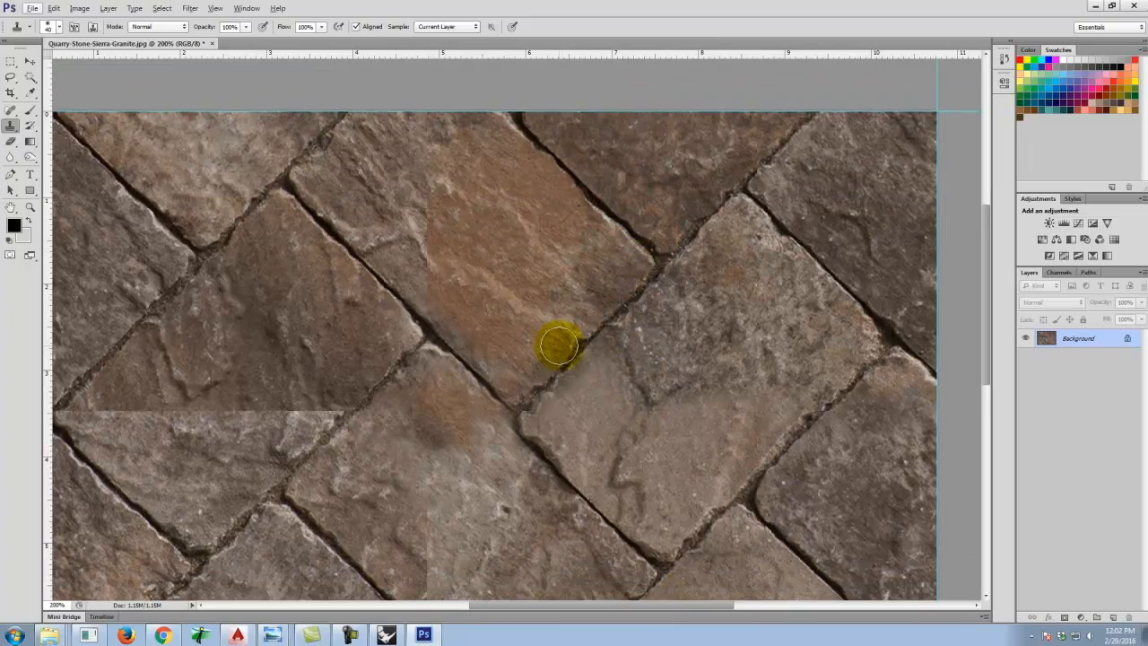
scroll(560, 345, down, 2)
alt+click(485, 445)
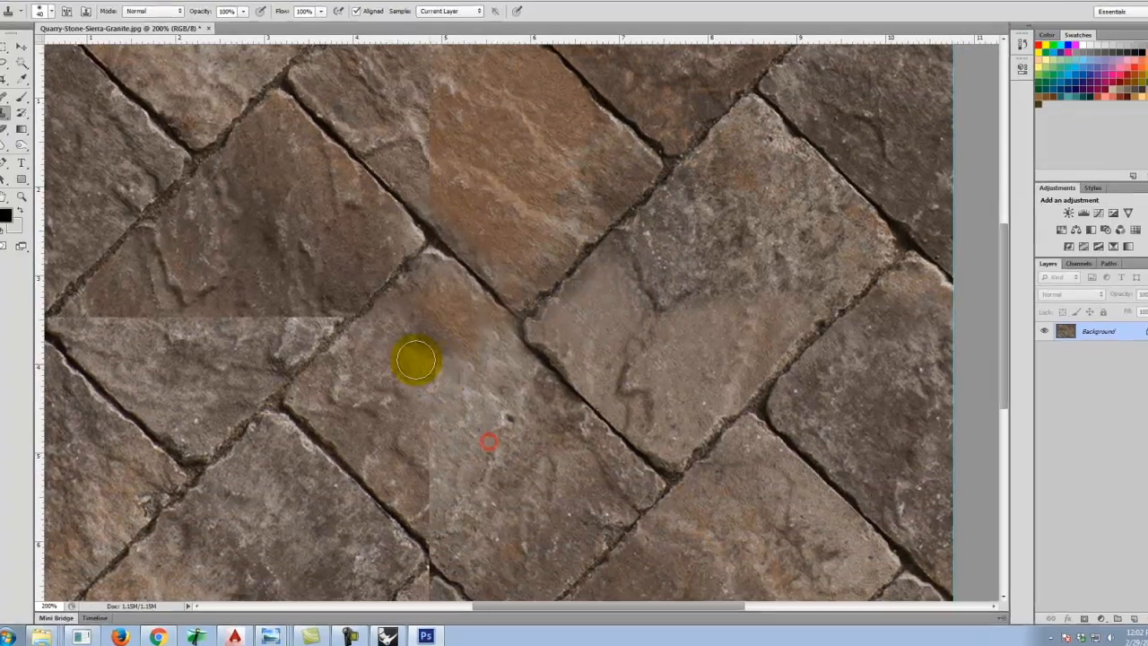
click(431, 383)
click(426, 494)
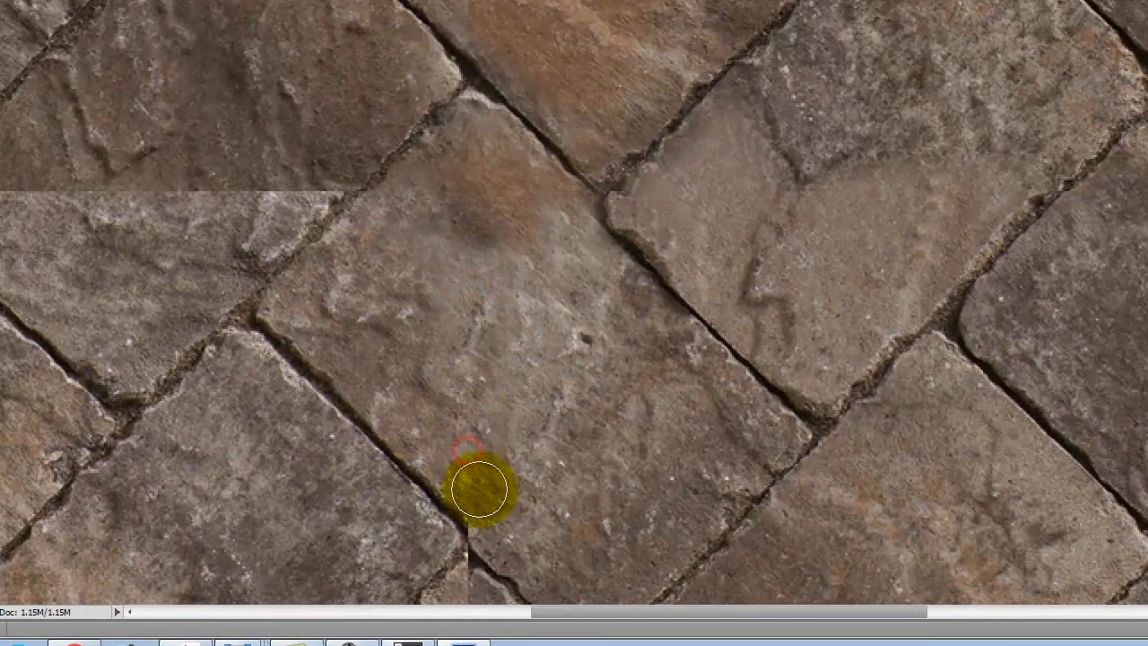
alt+click(426, 226)
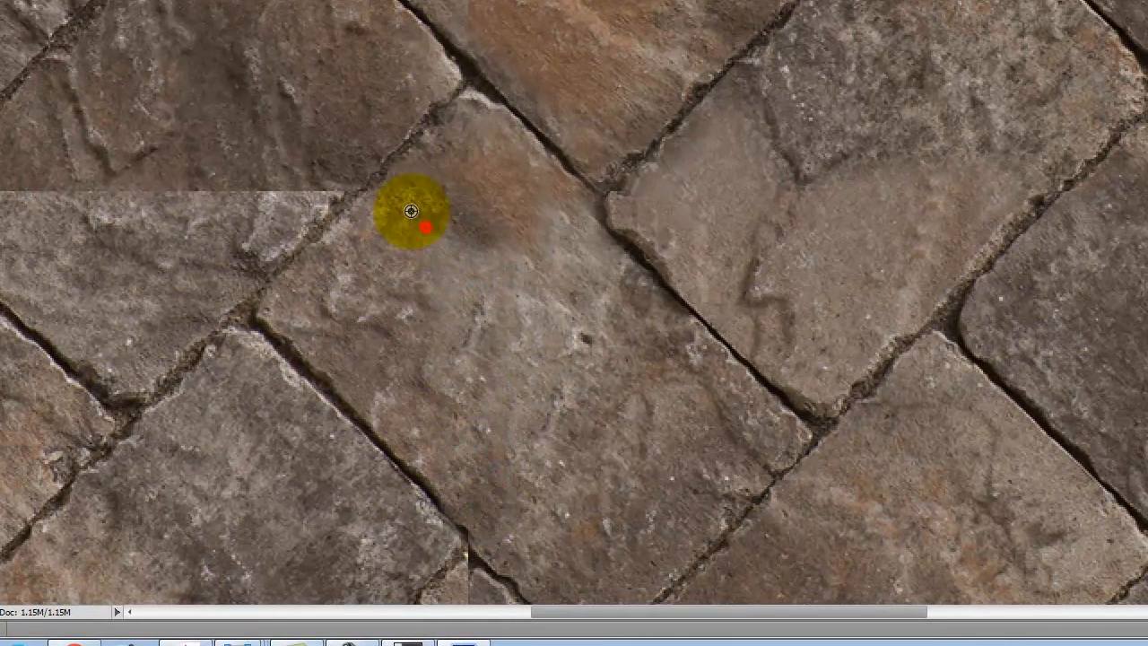
Clone texture over the horizontal seam crossing the stones along the left side of the image.
alt+click(87, 115)
click(234, 105)
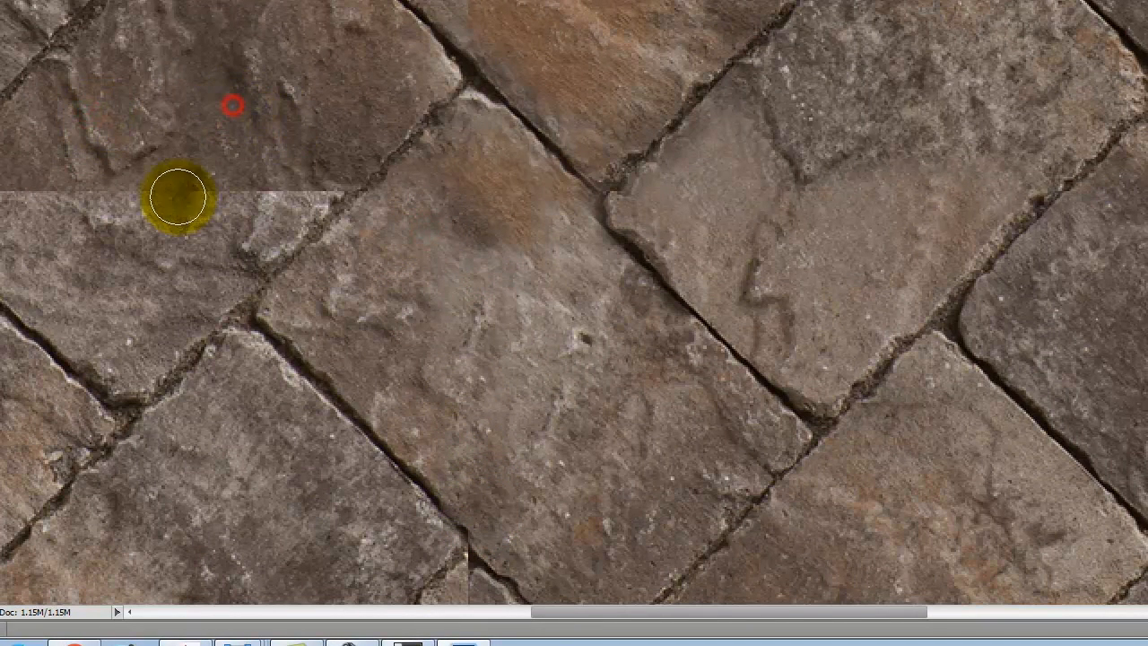
click(179, 193)
key(space)
drag(119, 153, 487, 180)
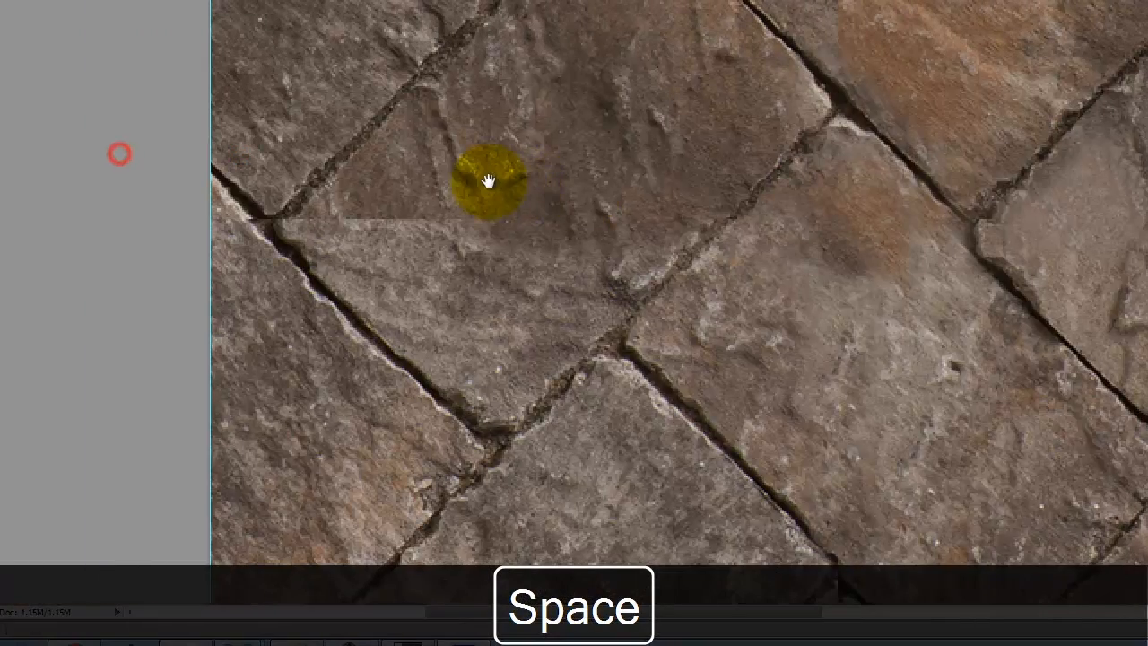
click(490, 222)
click(529, 159)
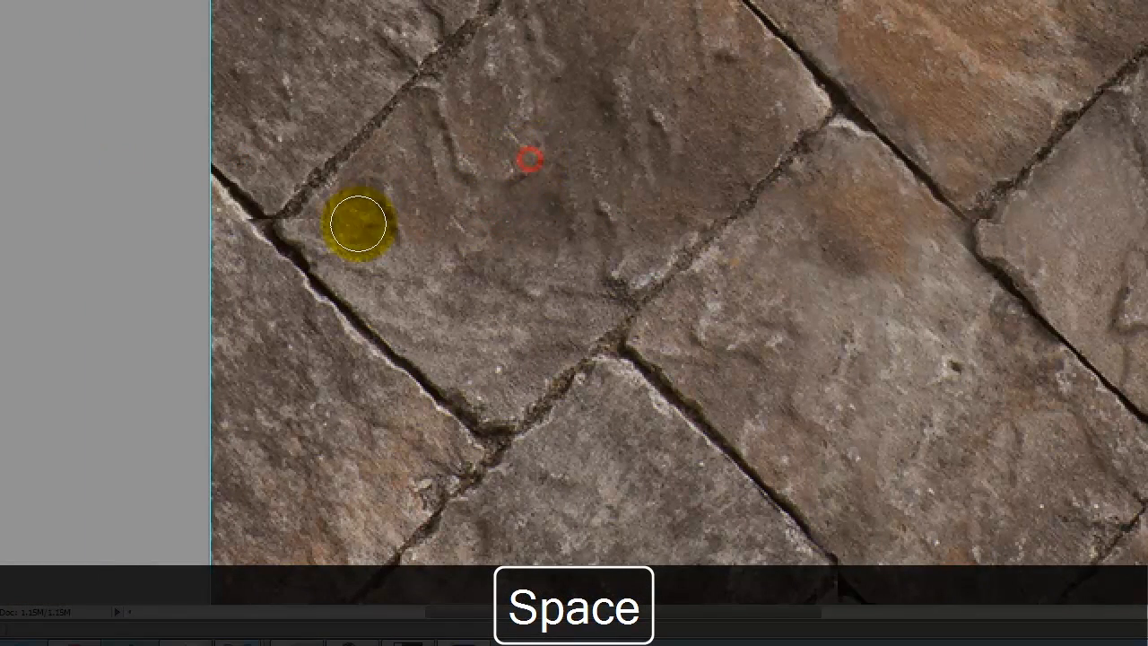
click(359, 224)
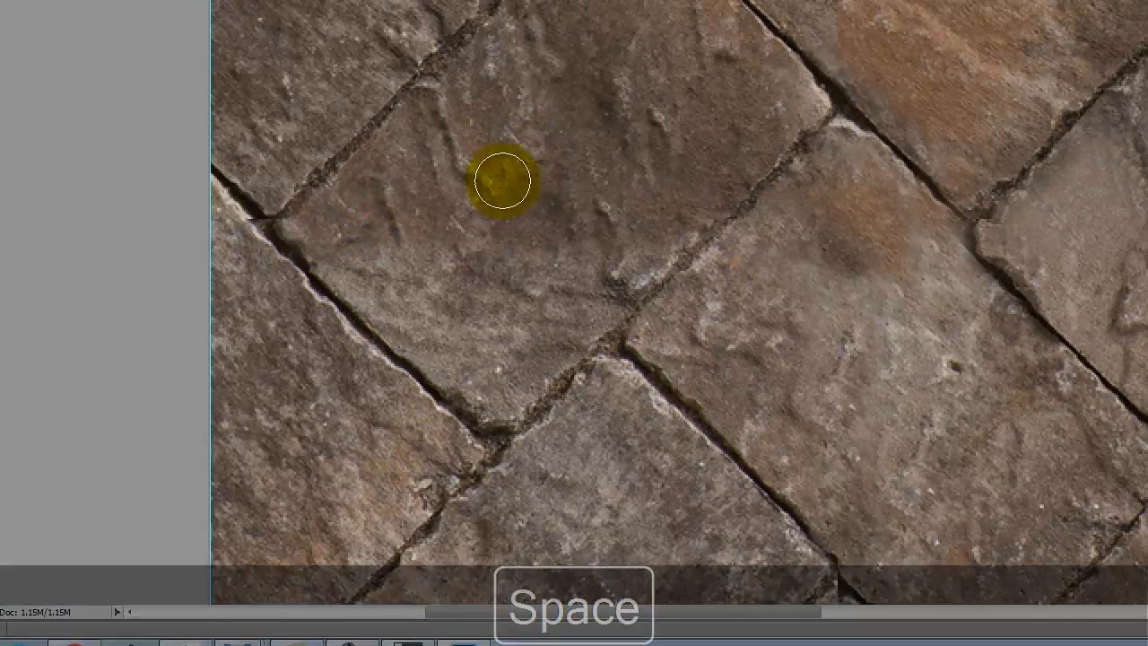
Clone texture over the vertical seam in the upper orange stone near the top edge.
mouse_move(803, 117)
mouse_down()
mouse_move(537, 163)
mouse_move(584, 351)
mouse_up()
click(709, 218)
click(624, 288)
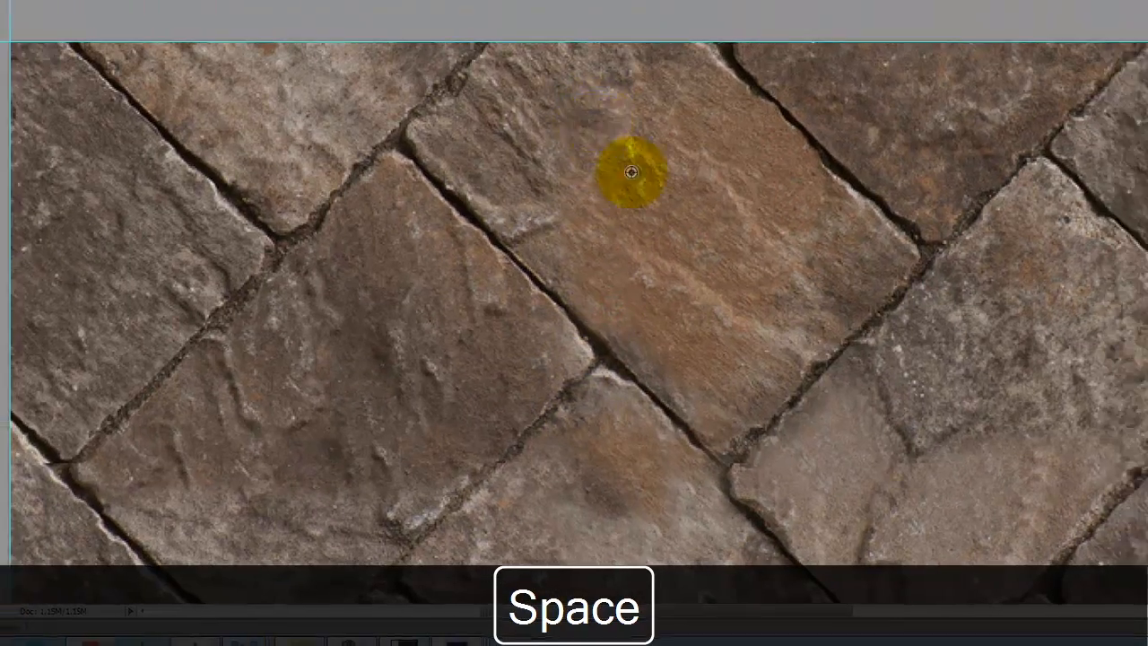
click(681, 169)
click(529, 239)
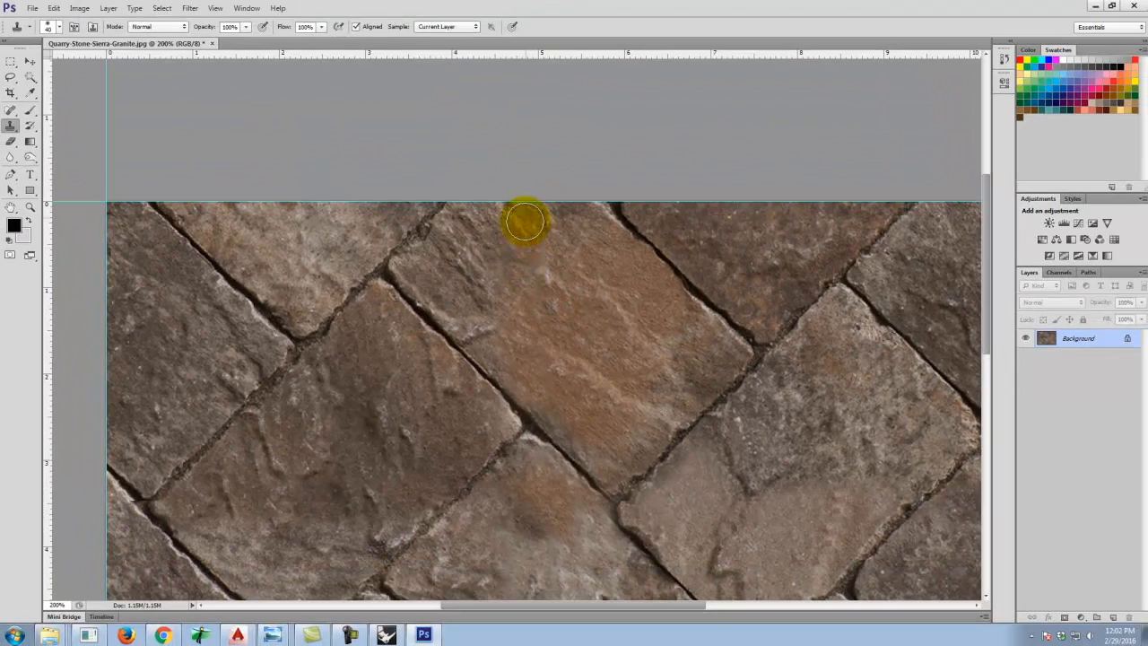
Clone the joint lines and stone texture across the vertical seam at the bottom edge of the image.
scroll(577, 278, down, 5)
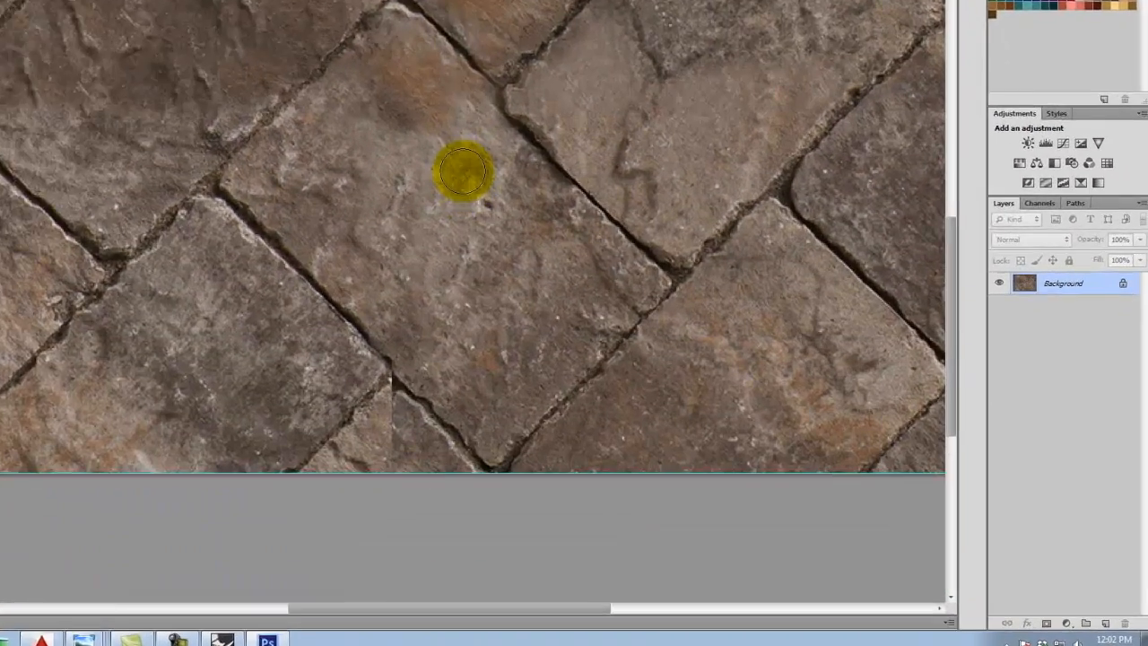
click(290, 388)
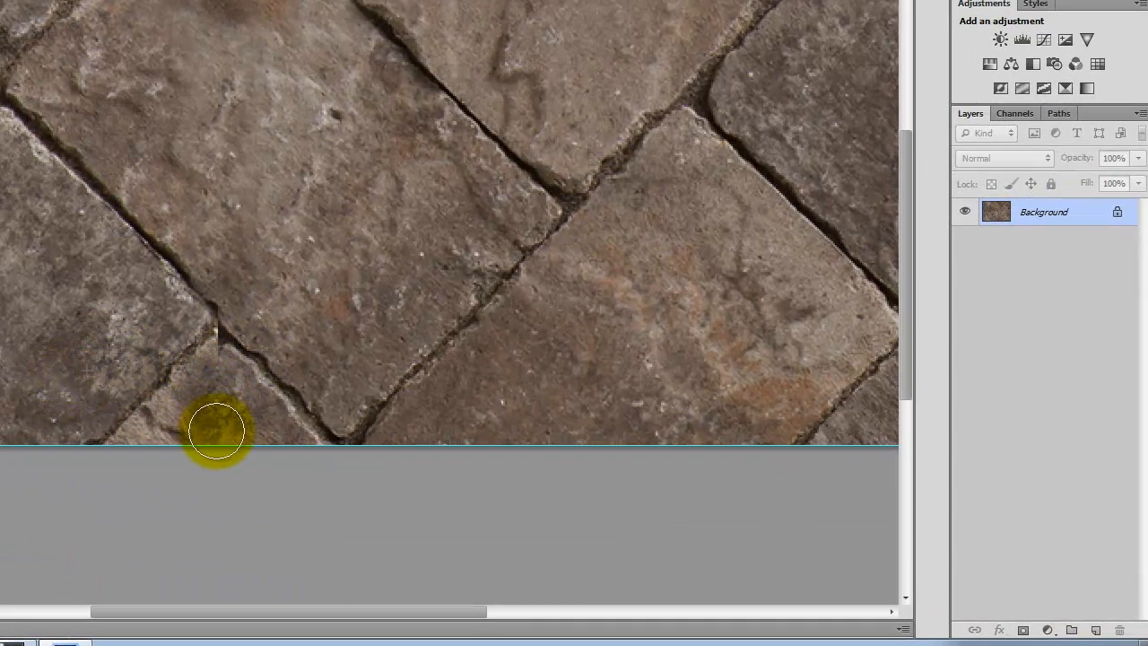
click(218, 248)
drag(162, 255, 238, 346)
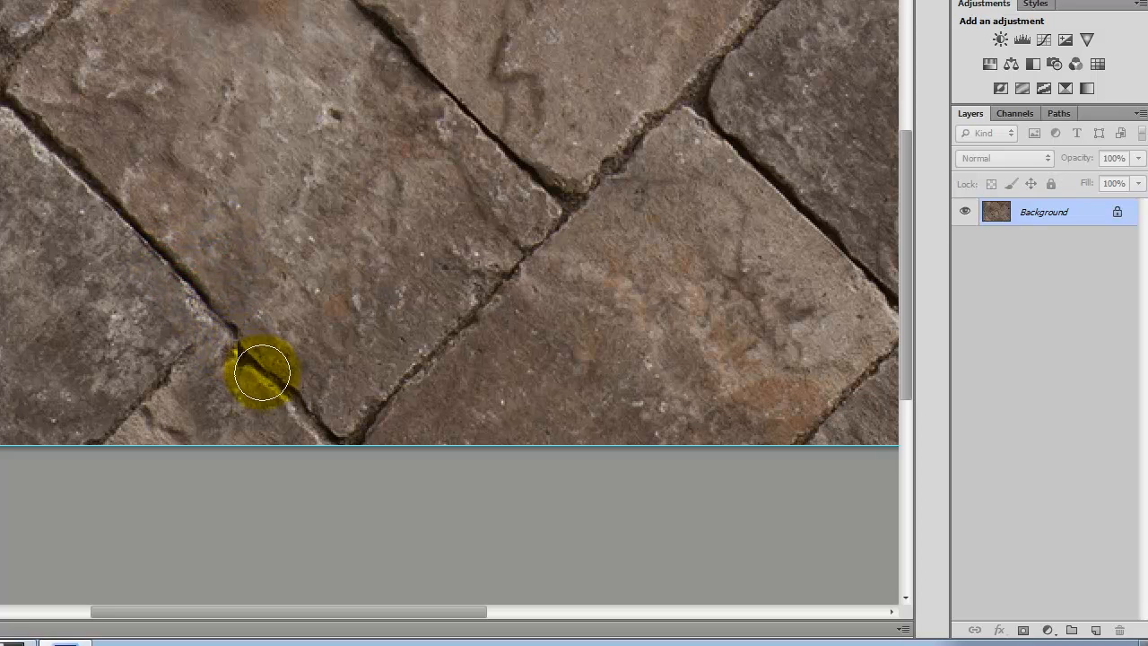
alt+click(114, 357)
drag(128, 402, 203, 333)
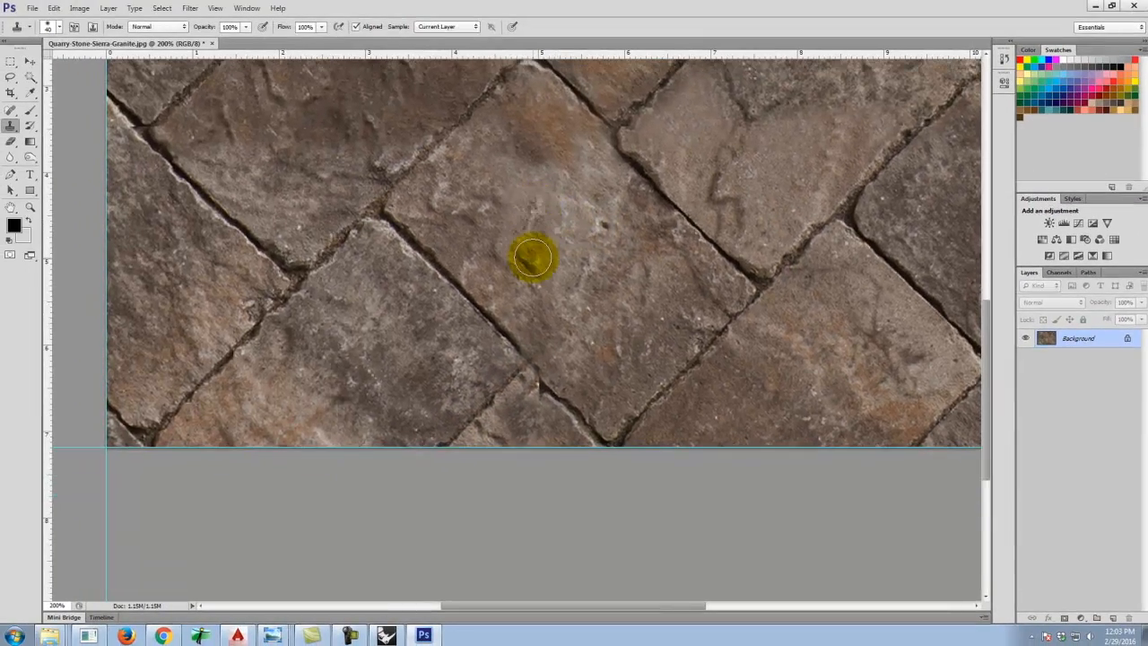
Fit the image on screen and save the seamless texture as JPEG at quality 12, Maximum.
scroll(530, 256, up, 5)
key(ctrl+0)
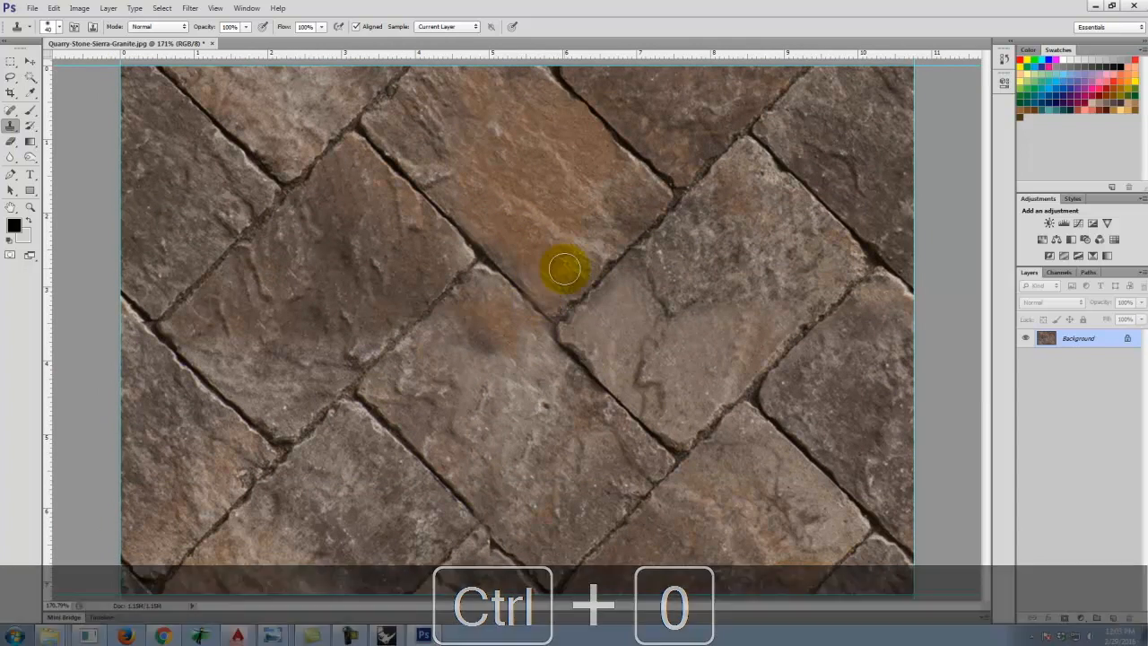
click(34, 8)
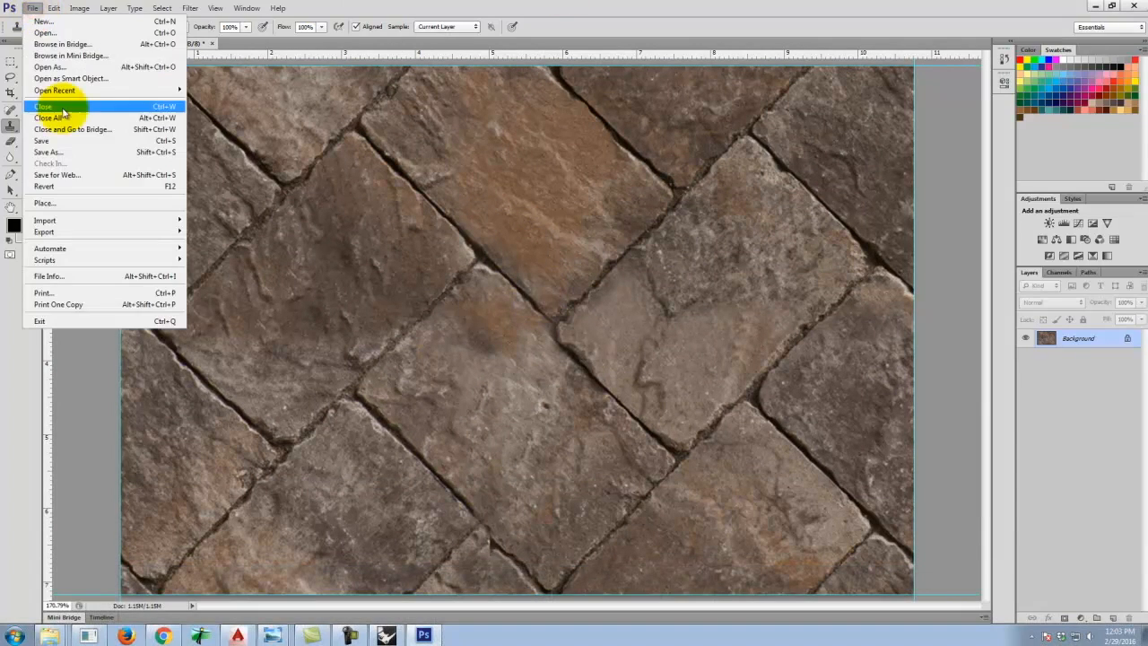
click(42, 142)
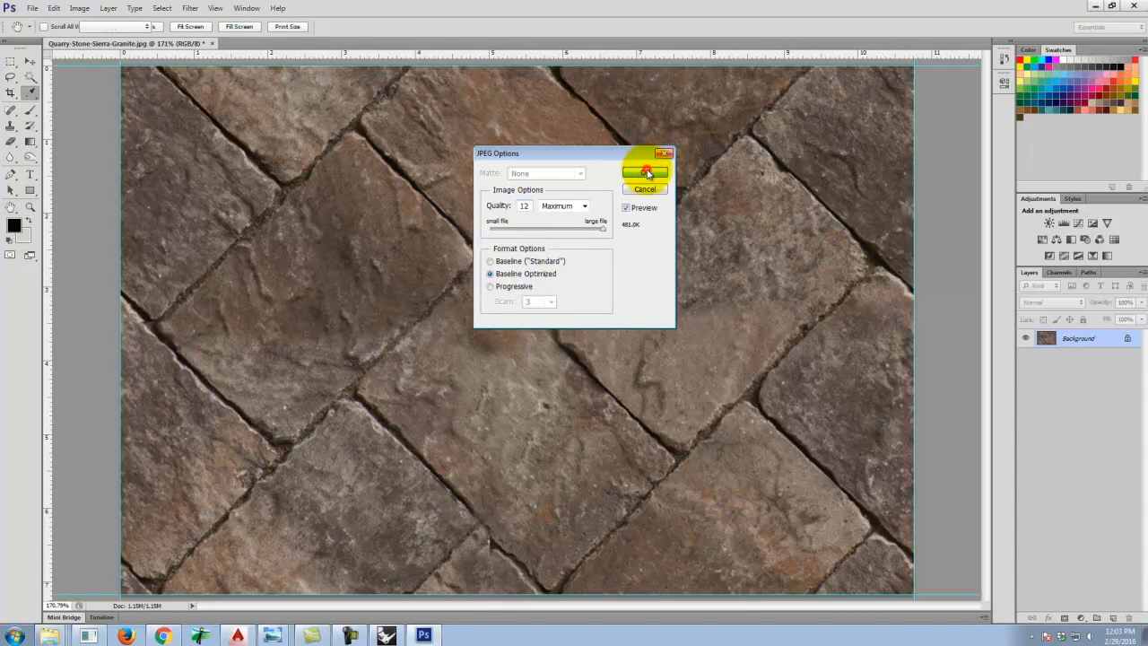
click(642, 171)
key(s)
Save a copy named Quarry-Stone-Sierra-Granite_diff as a JPEG at quality 12, Maximum.
click(32, 8)
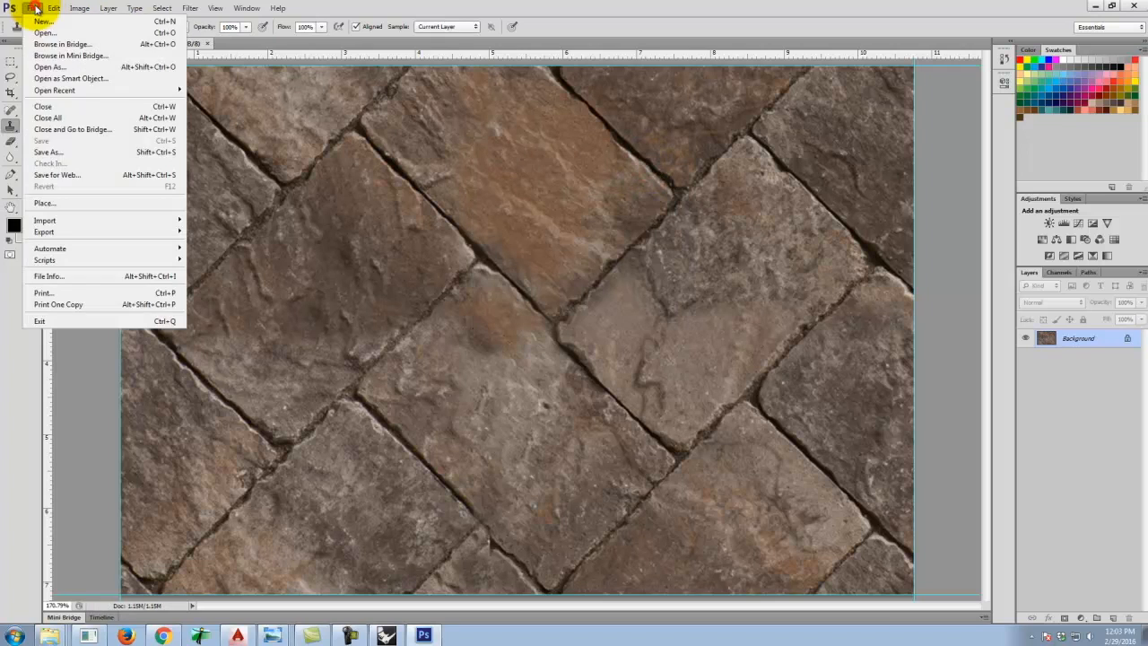
click(82, 153)
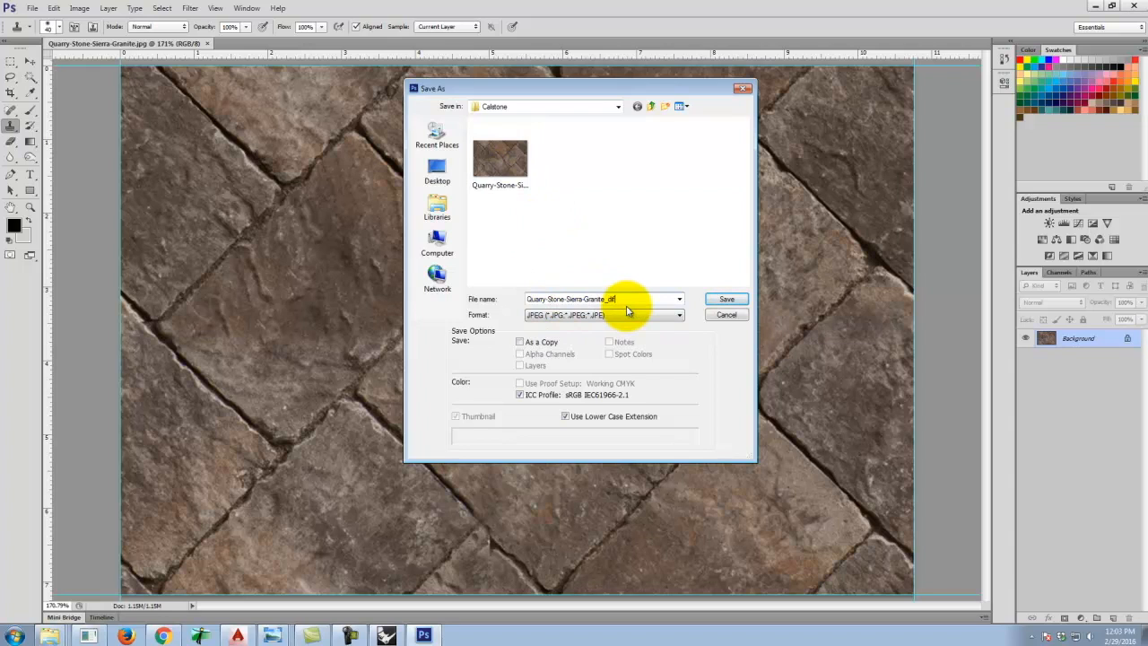
click(726, 300)
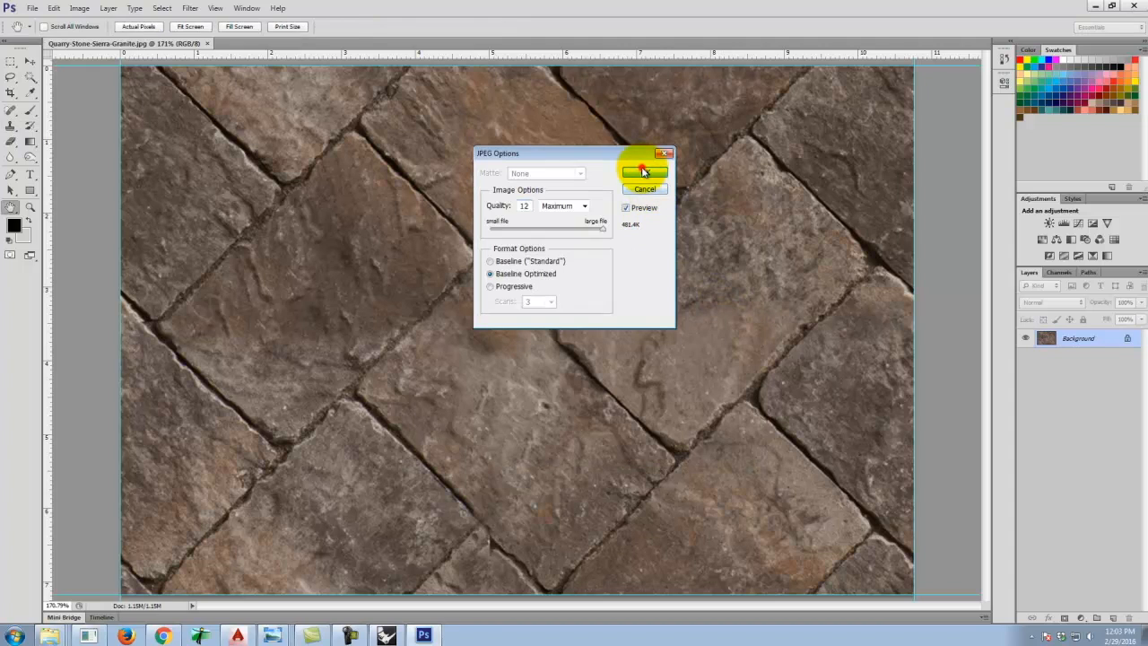
click(645, 172)
key(s)
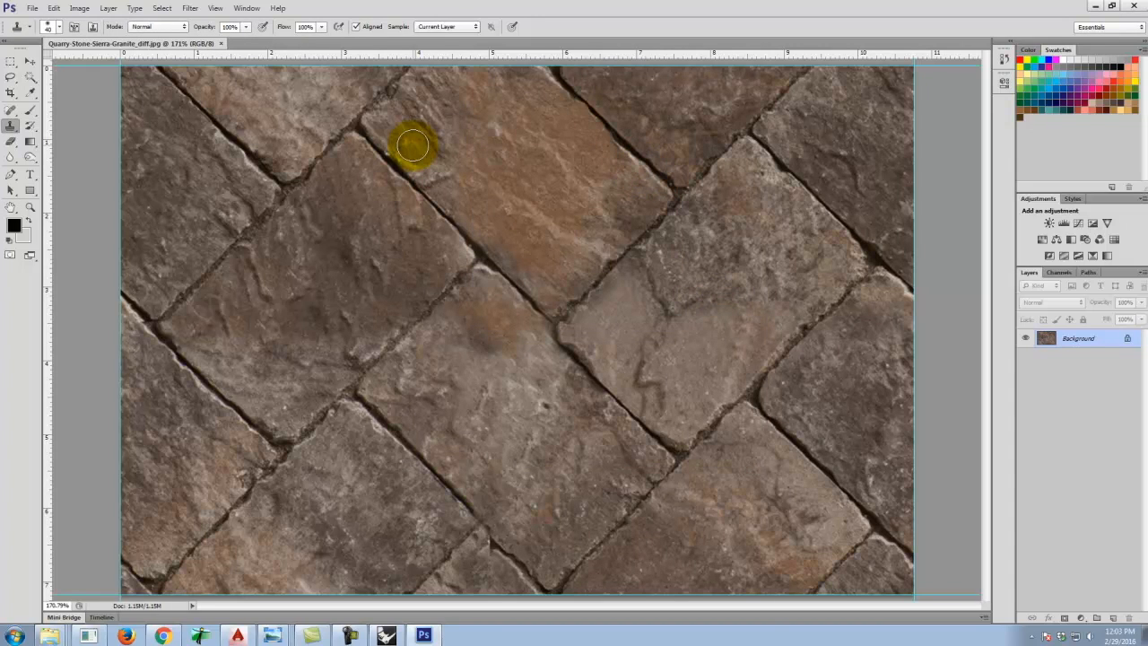
Add a monochrome Channel Mixer adjustment layer to turn the texture grayscale, then close its properties.
click(107, 8)
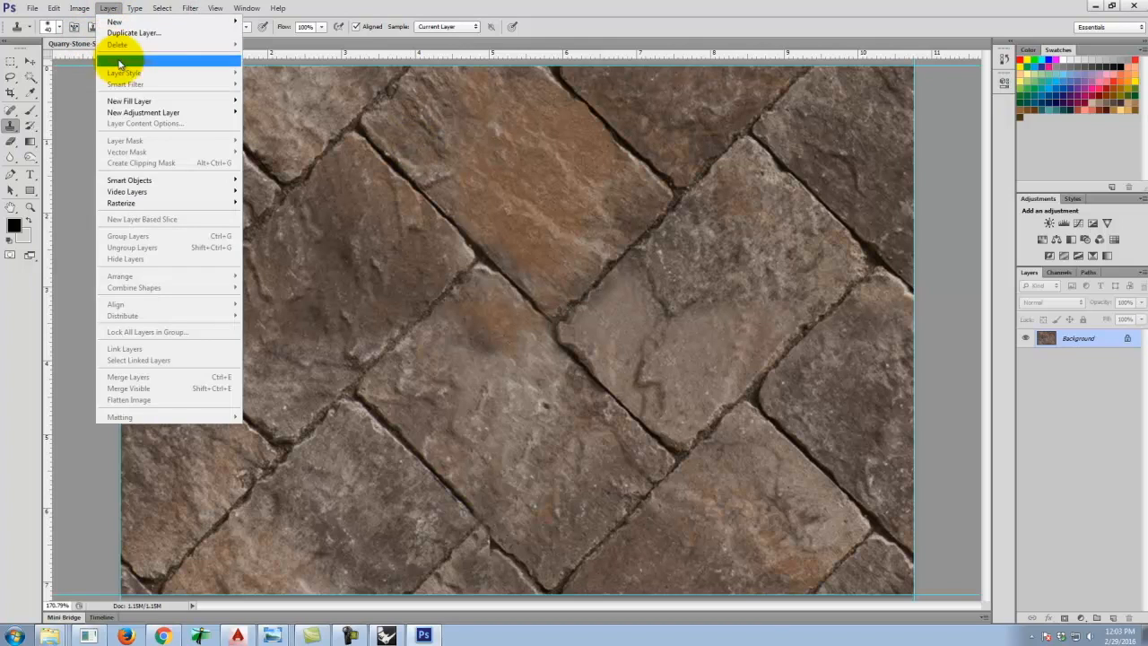
mouse_move(141, 112)
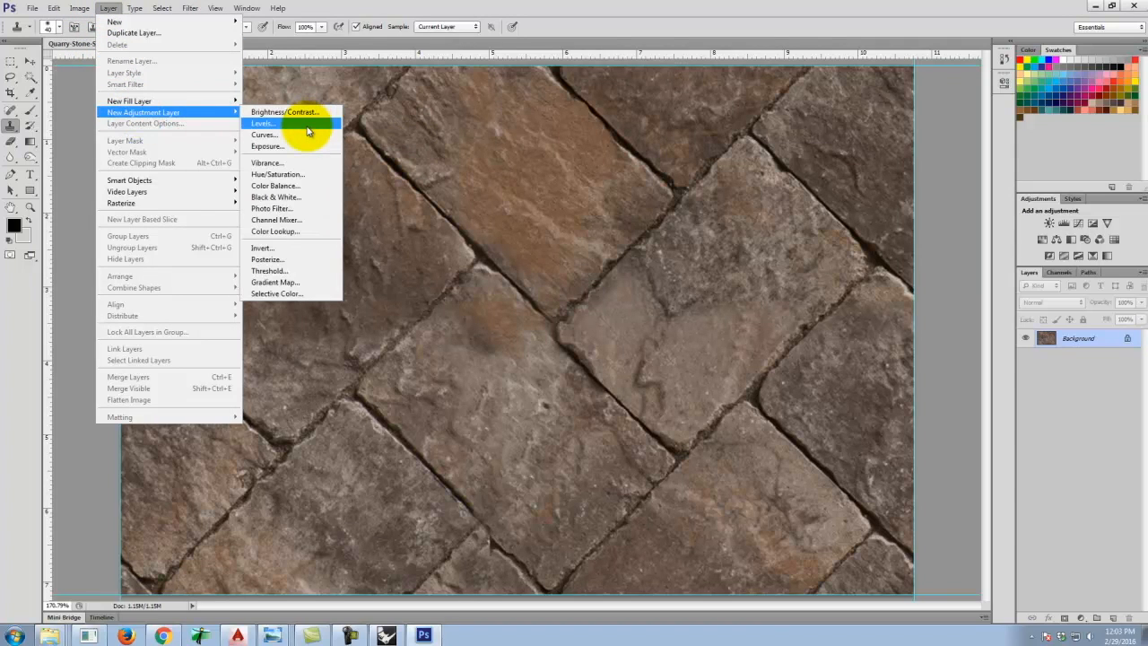
click(288, 222)
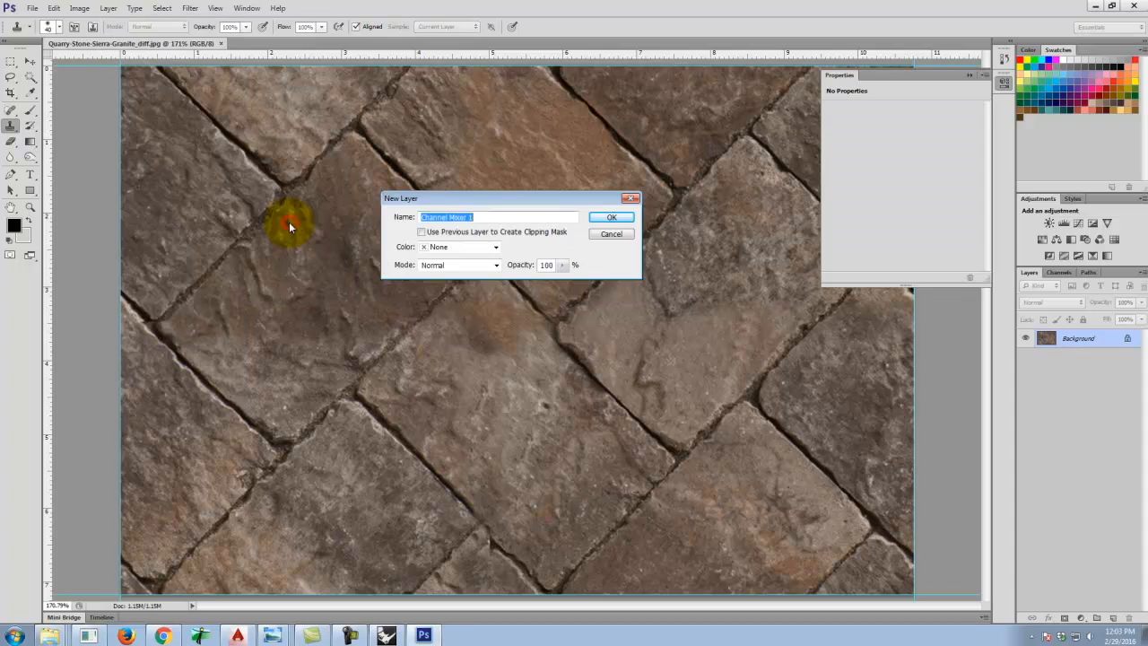
click(619, 216)
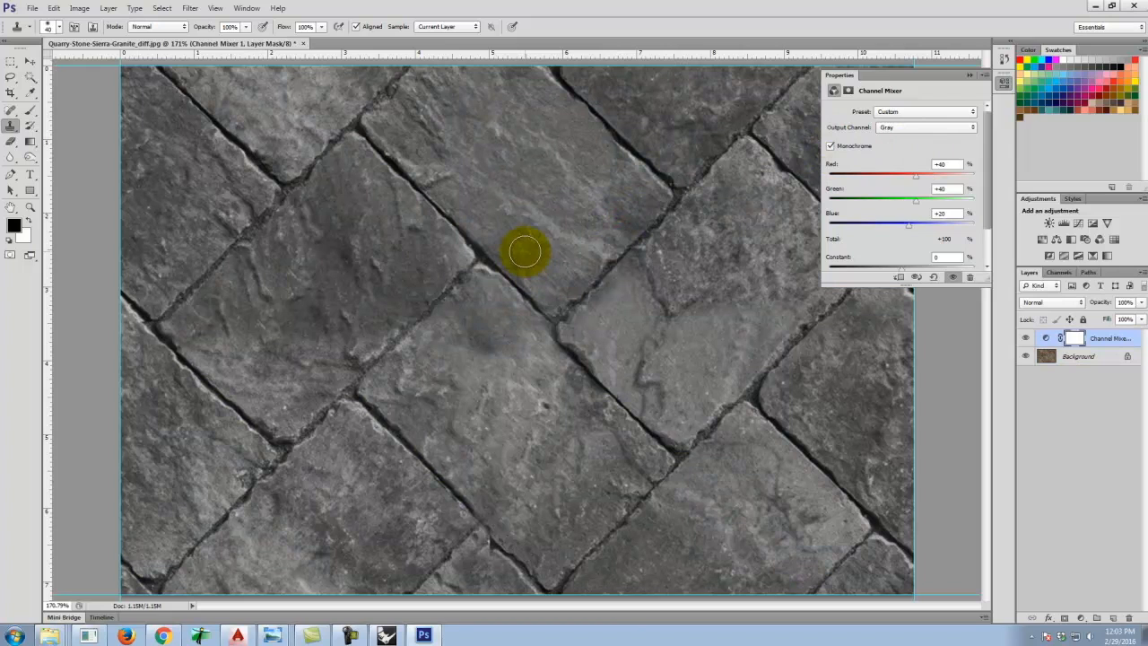
click(970, 75)
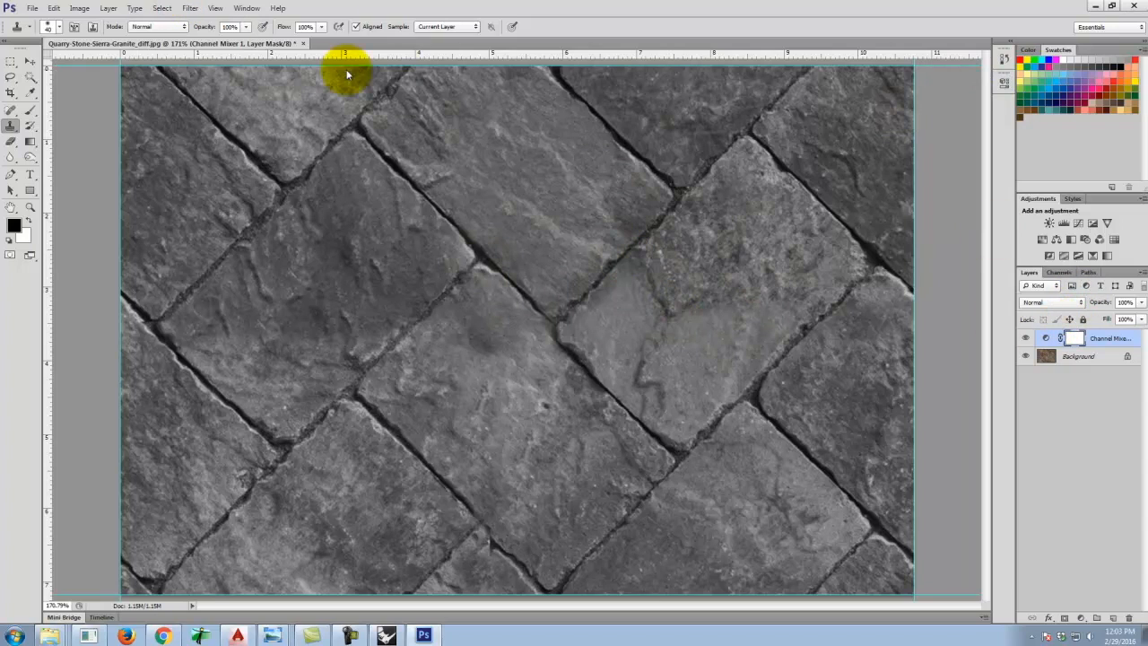
Add a Levels adjustment layer and set the input black point to 64 and white point to 116.
click(107, 8)
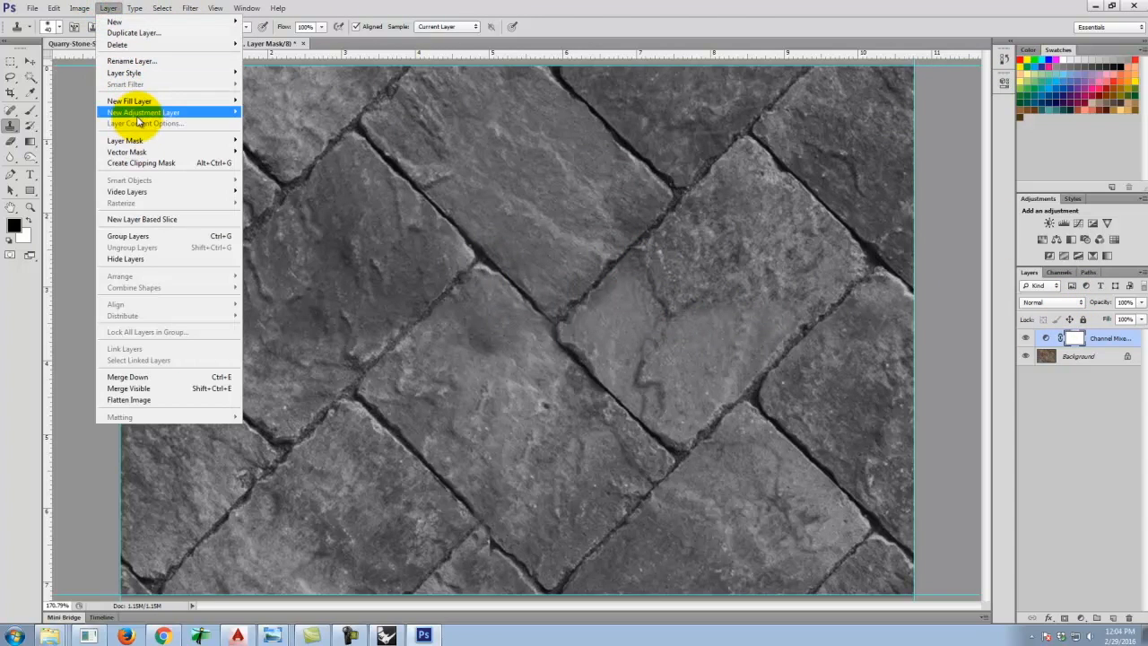
click(262, 123)
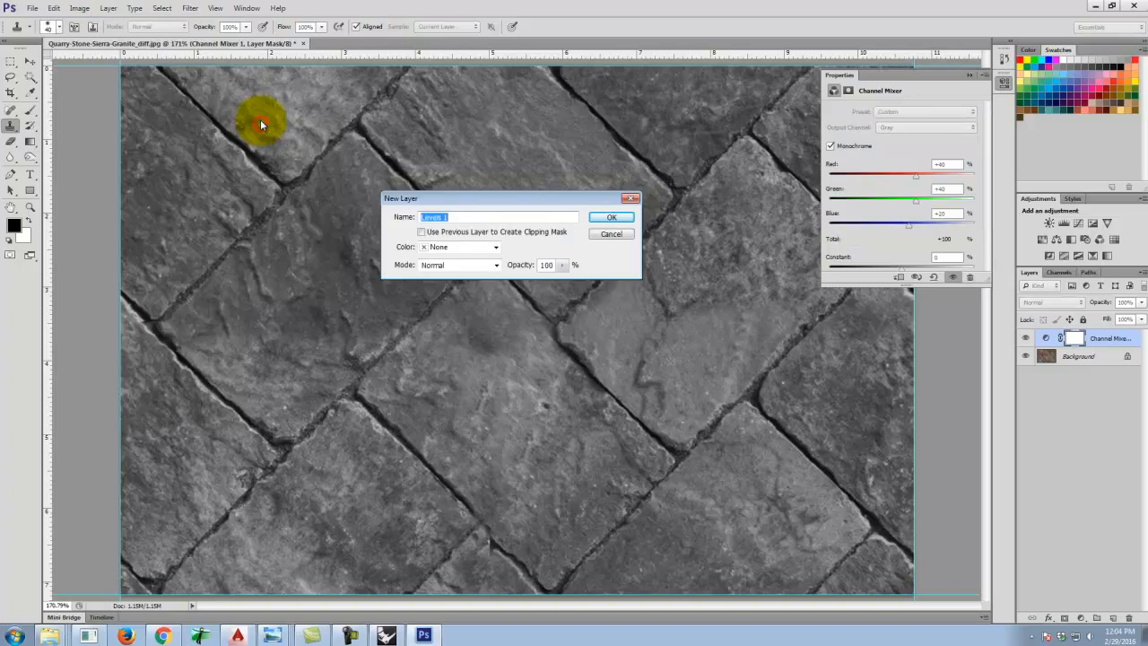
click(613, 217)
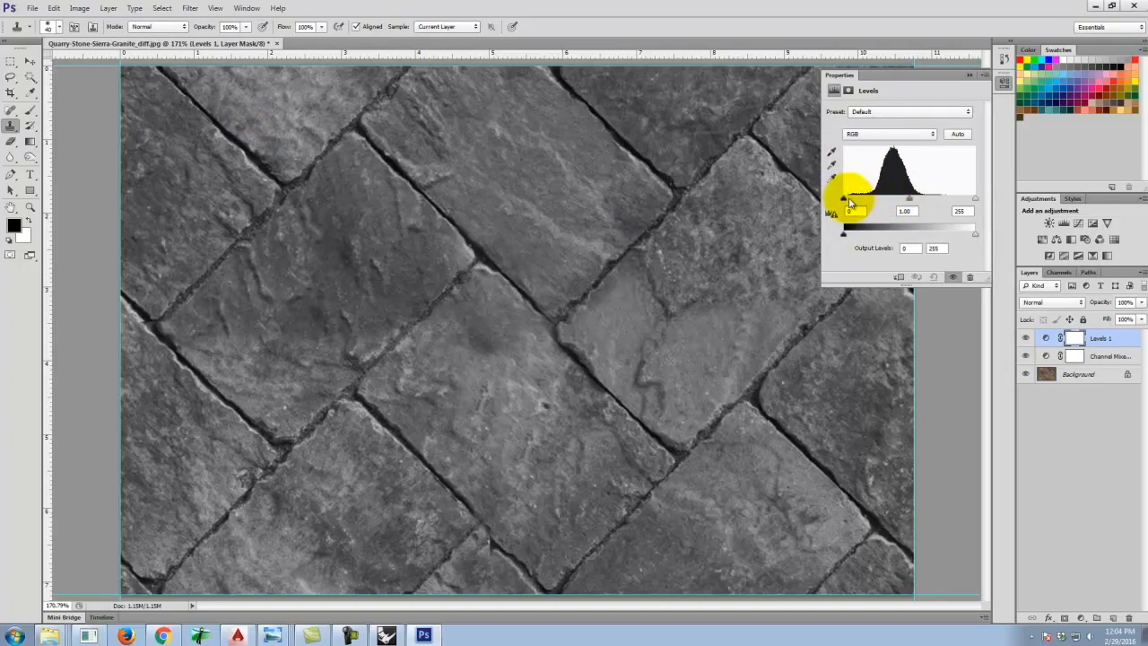
drag(850, 204, 872, 207)
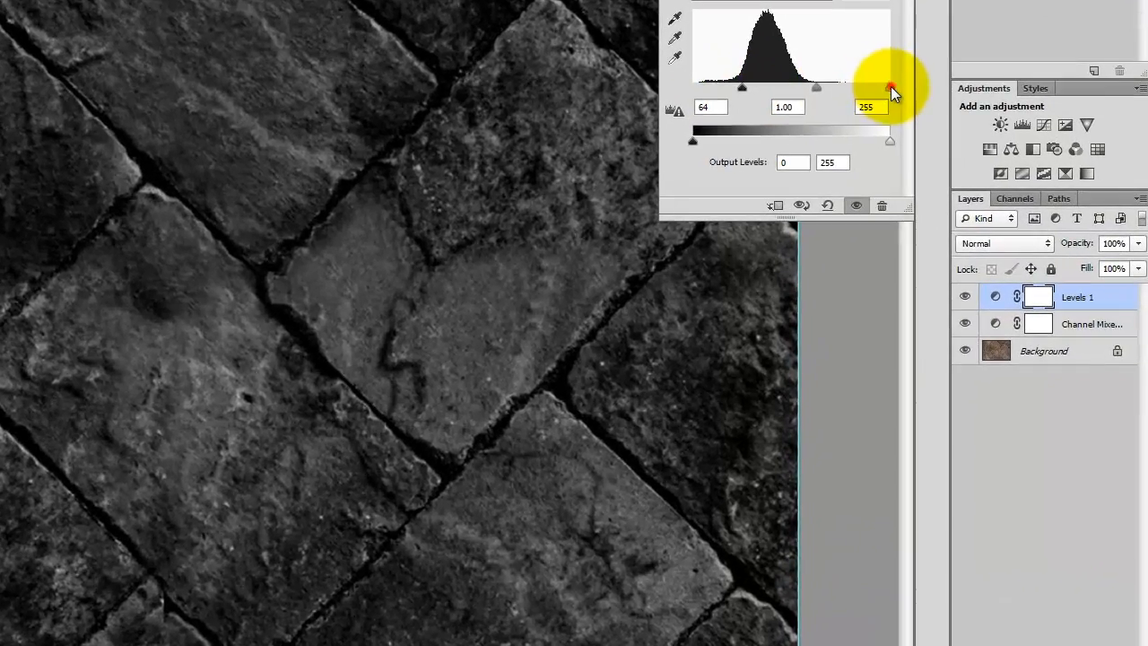
drag(974, 197, 918, 198)
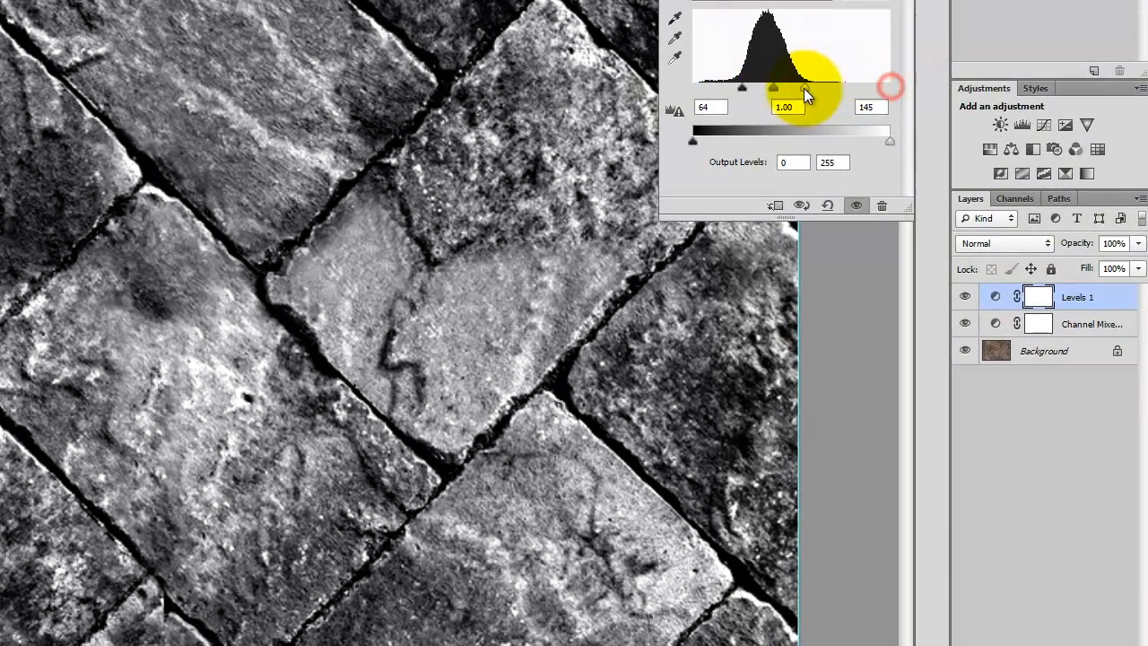
drag(804, 88, 782, 95)
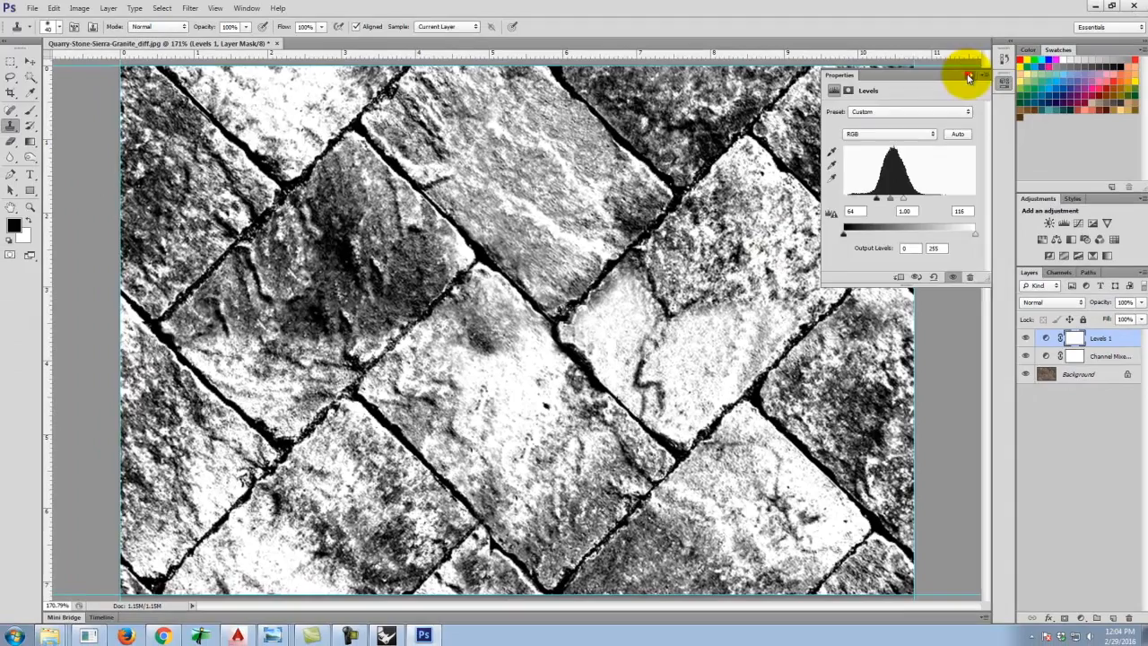
Collapse the Levels properties panel and open the Save As dialog for the grayscale texture.
click(974, 71)
click(20, 7)
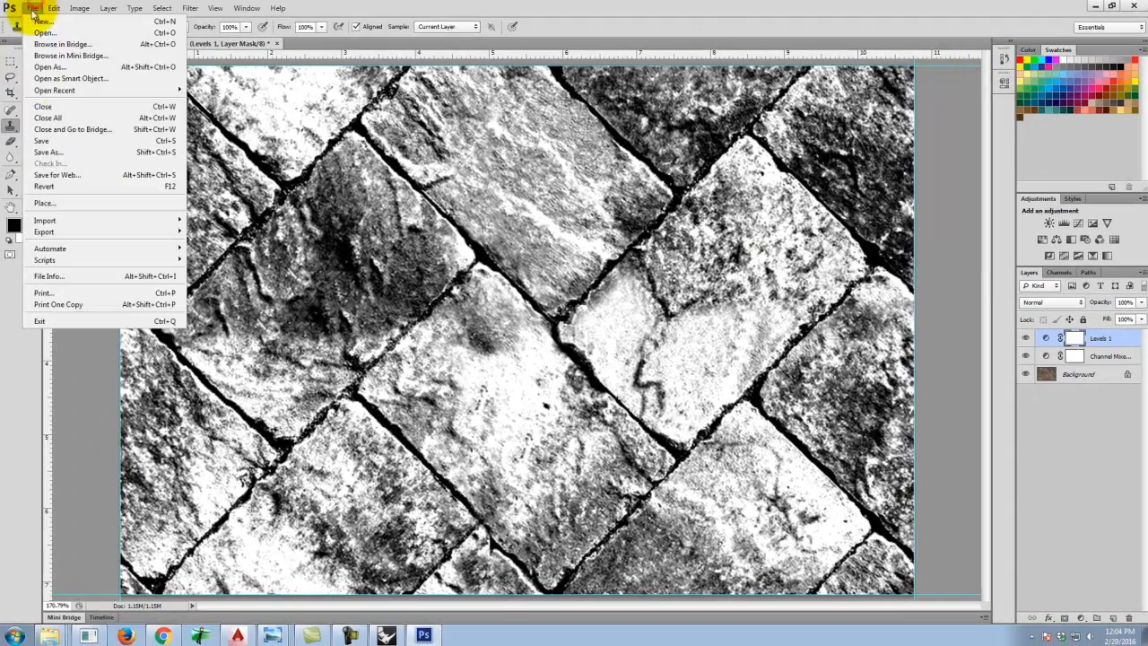
click(50, 153)
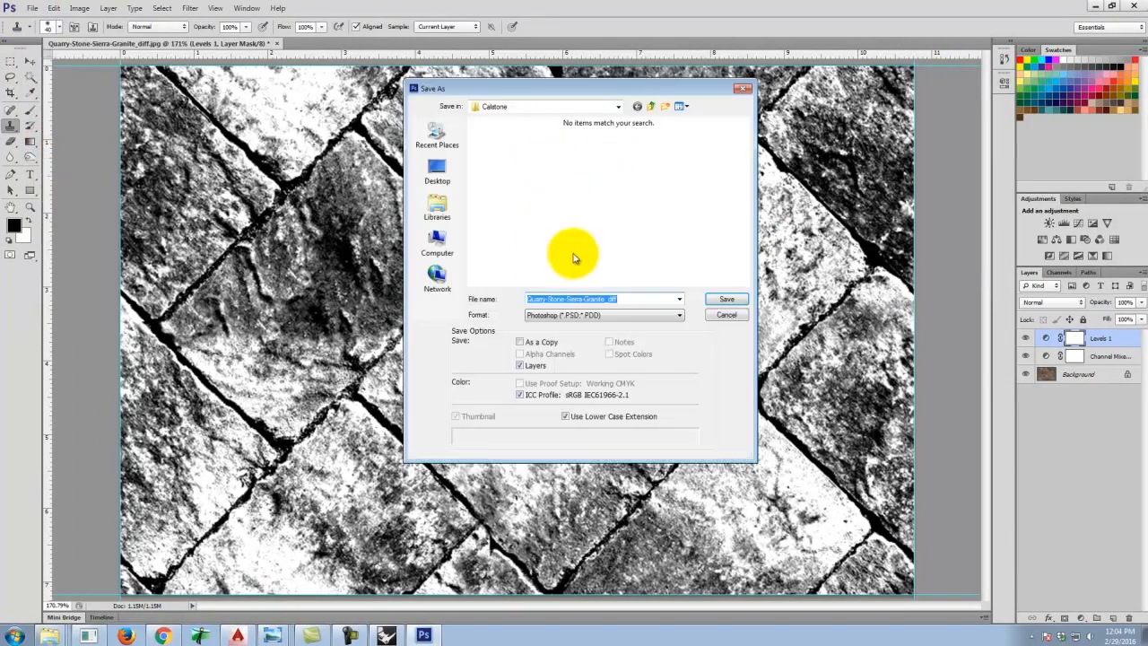
click(725, 300)
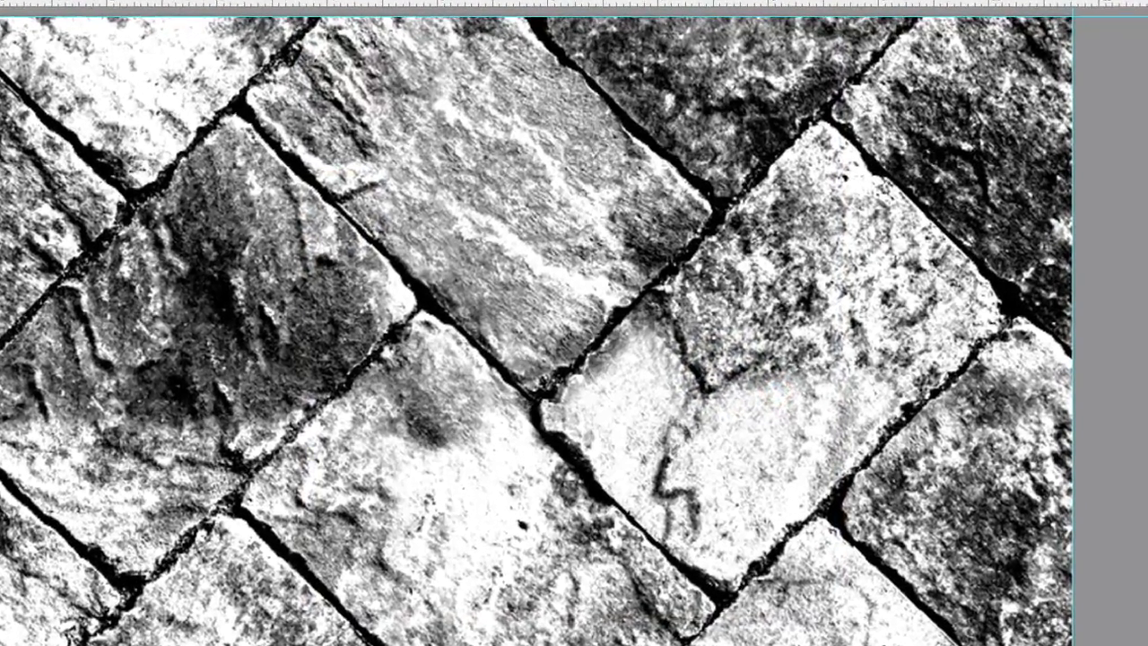
Save a copy named Quarry-Stone-Sierra-Granite_bump as a JPEG at quality 12, Maximum.
key(ctrl+shift+s)
click(609, 389)
click(585, 505)
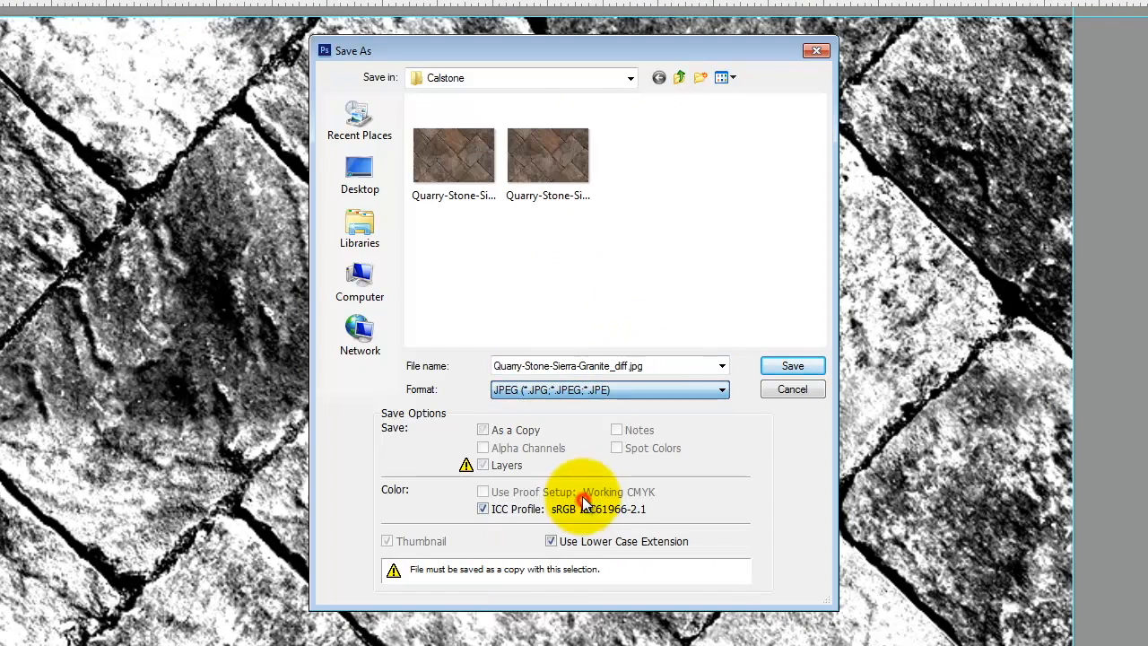
click(464, 158)
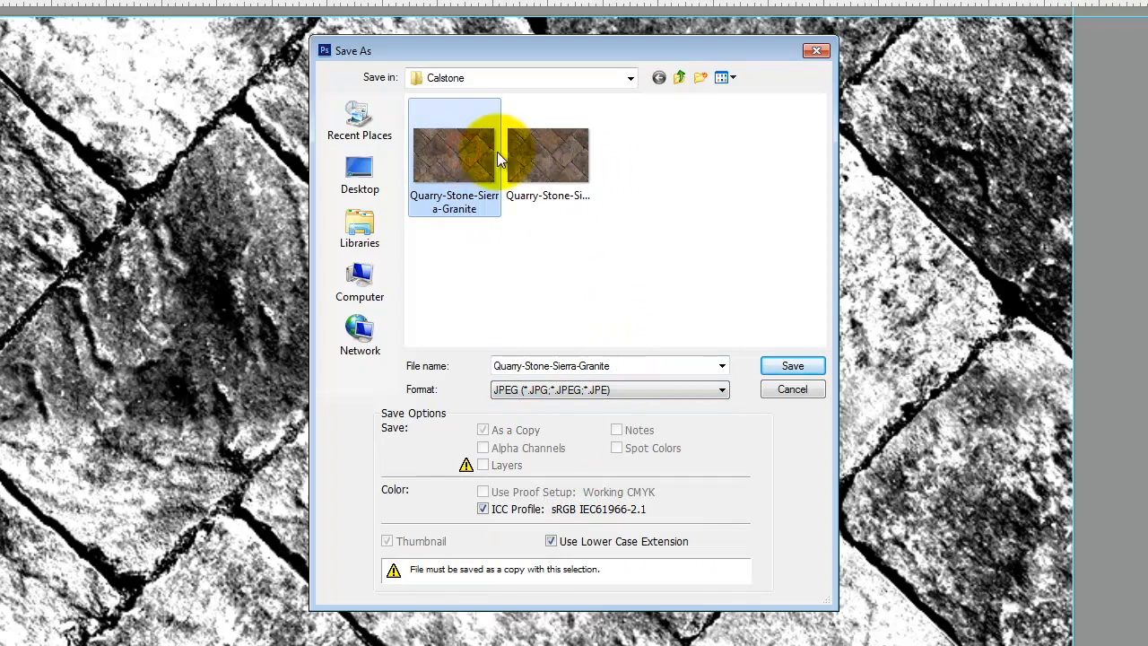
click(521, 156)
click(646, 363)
click(644, 368)
key(BackSpace)
text(bump)
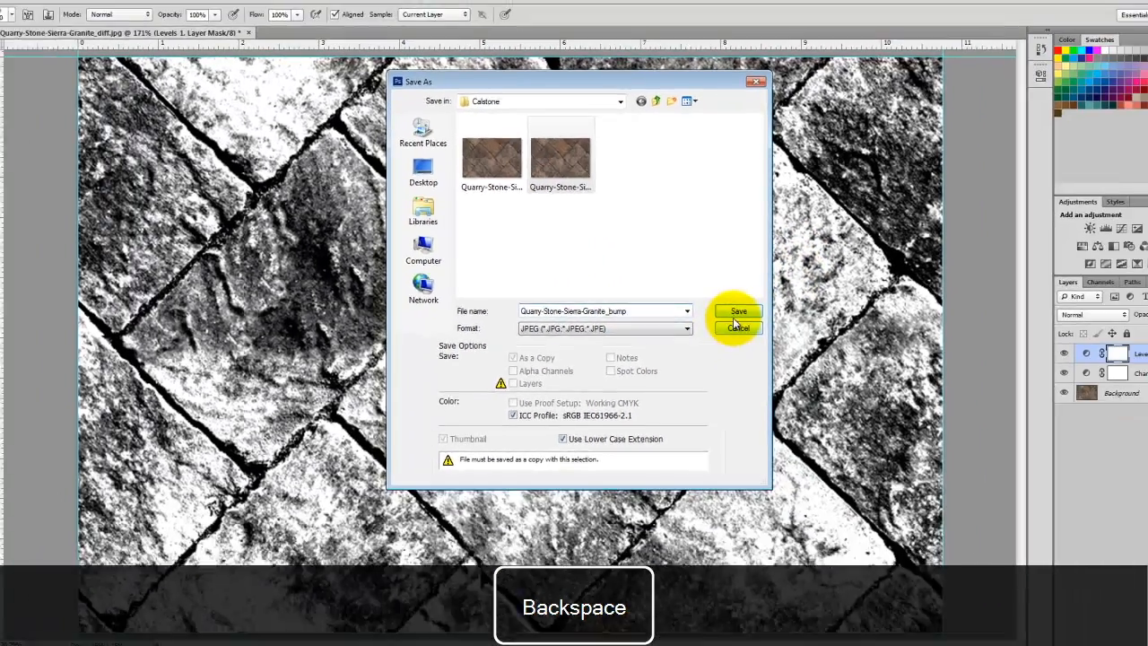
click(791, 368)
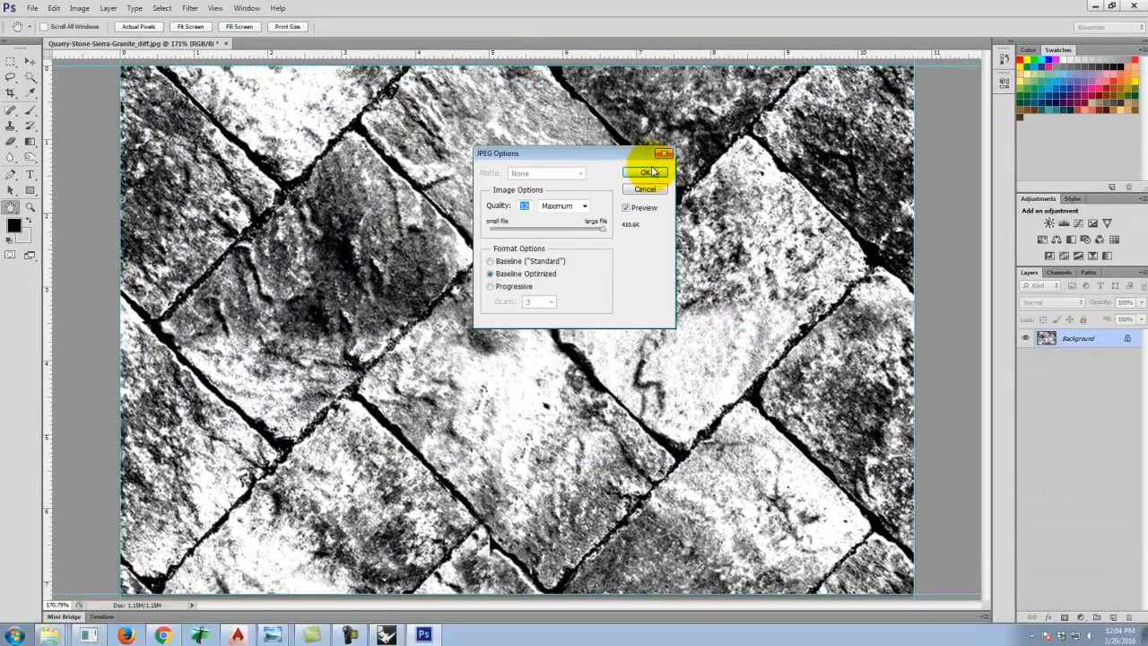
click(641, 174)
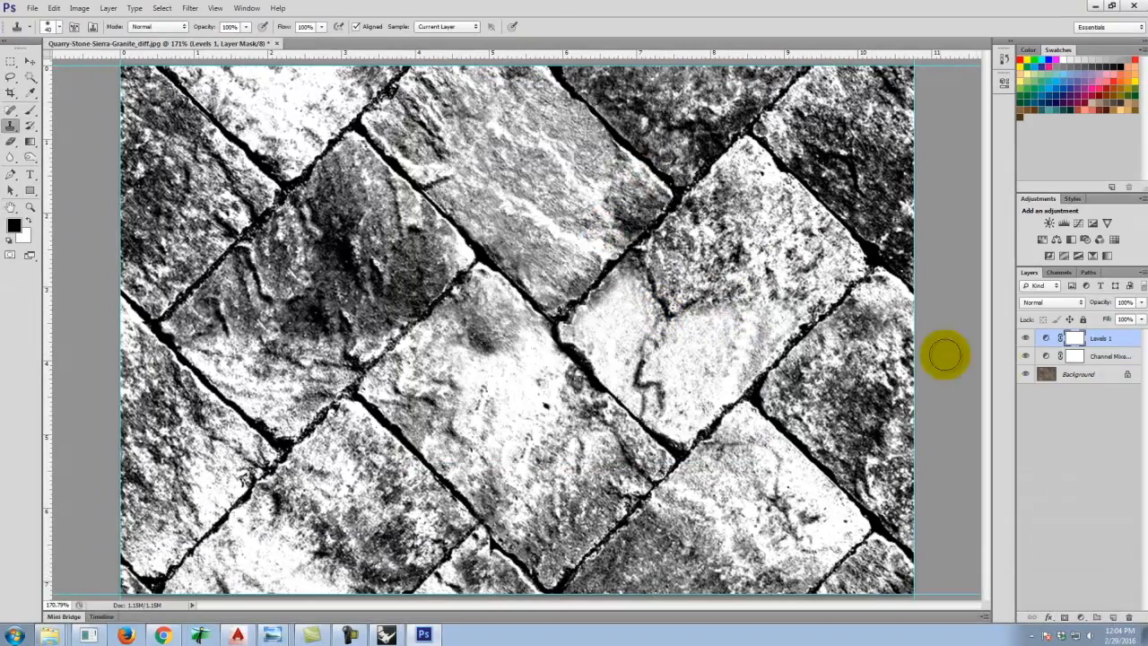
Hide the Levels and Channel Mixer adjustment layers and switch to the Polygonal Lasso tool.
drag(1026, 339, 1028, 356)
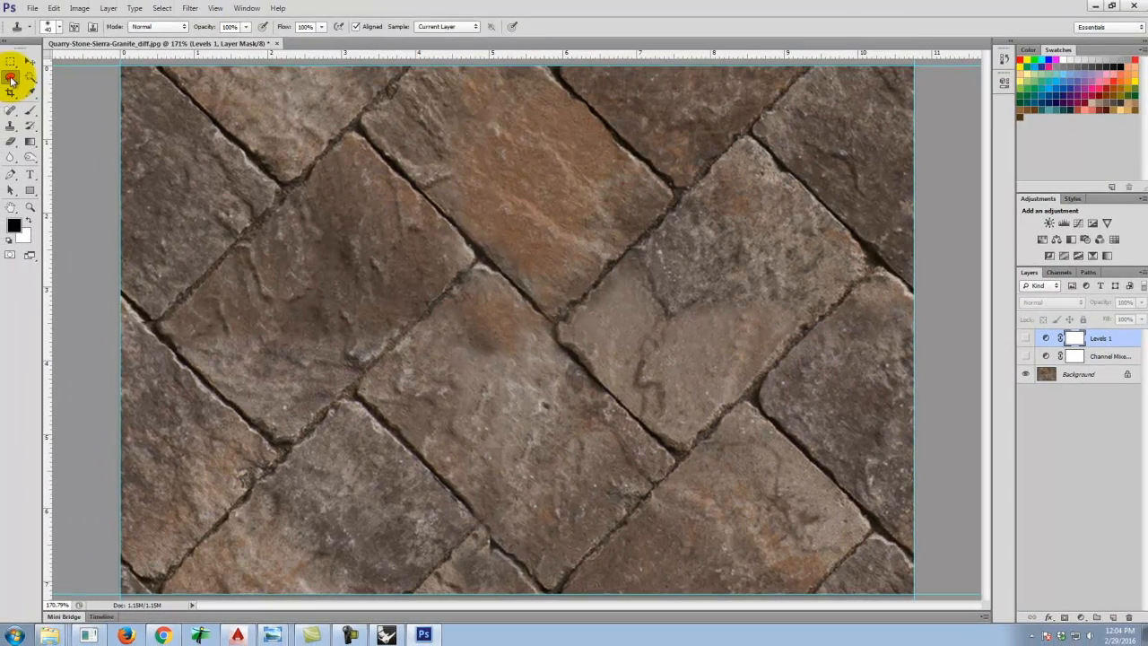
click(11, 78)
click(54, 86)
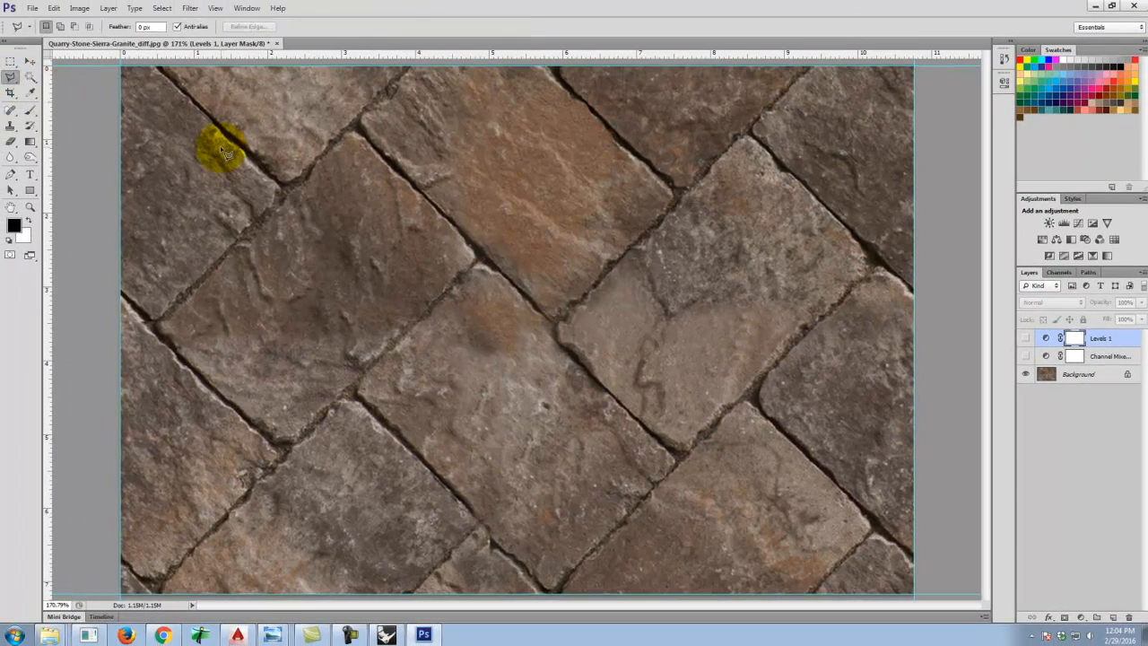
Trace a polygonal lasso selection along the grout joints between the pavers across the texture.
click(160, 66)
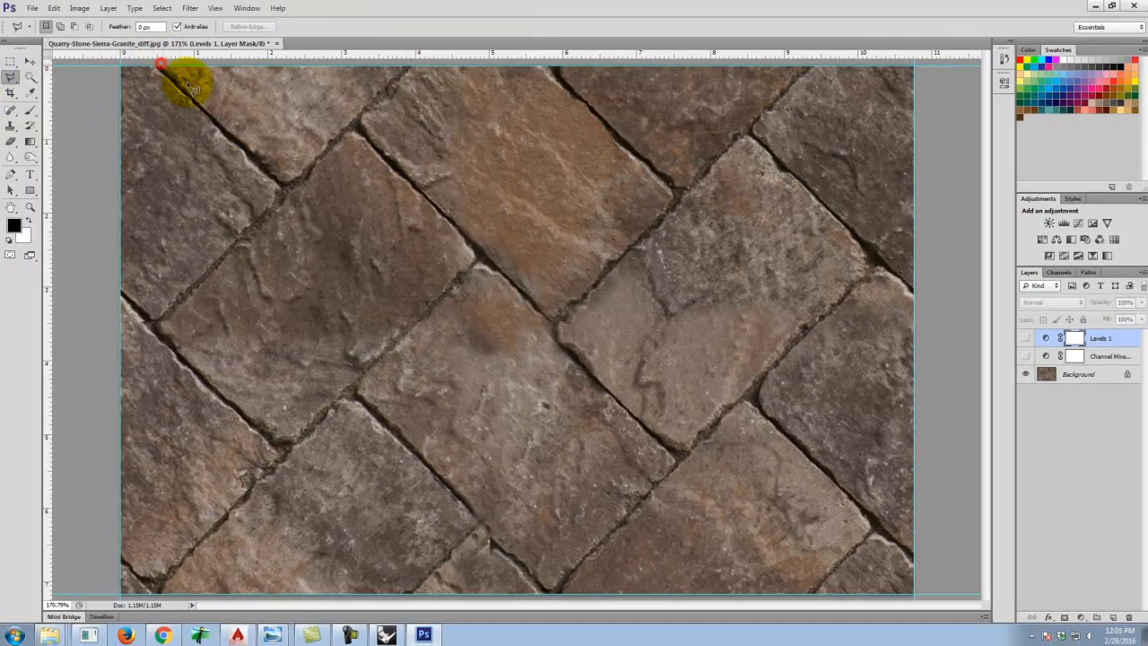
click(191, 94)
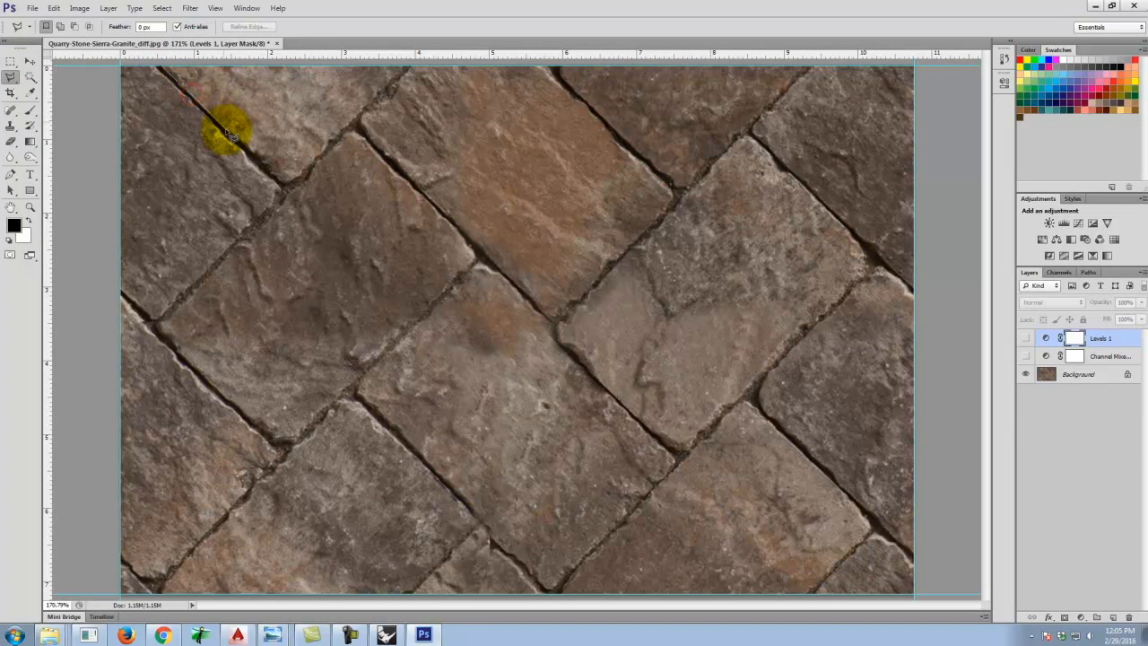
click(270, 169)
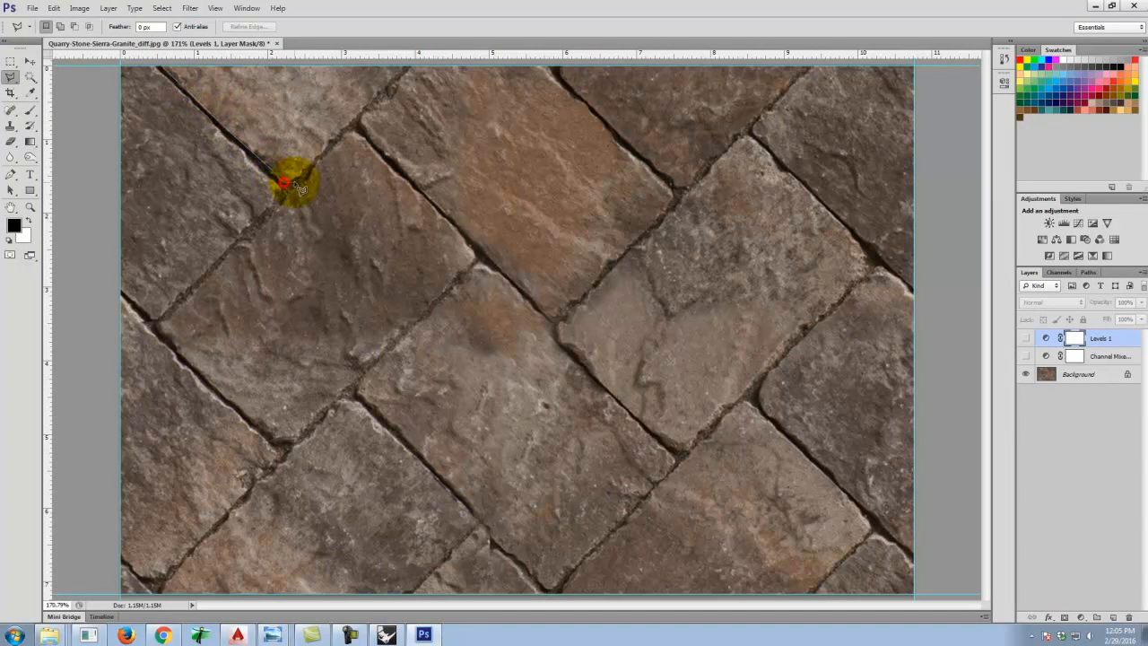
click(306, 170)
click(361, 106)
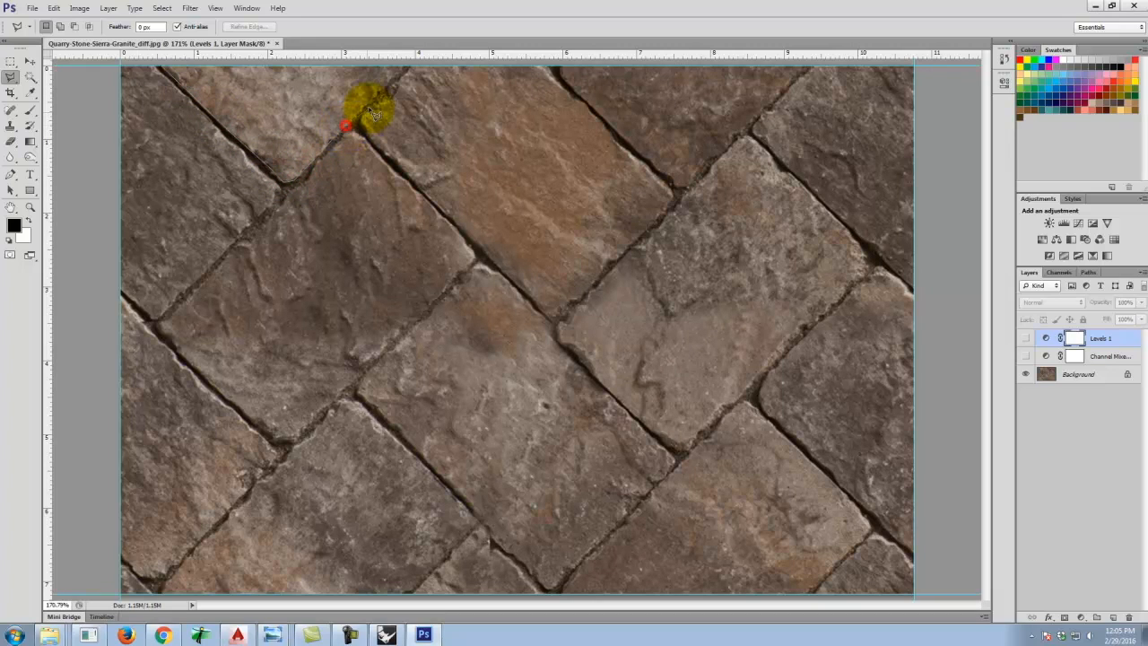
click(408, 64)
click(418, 68)
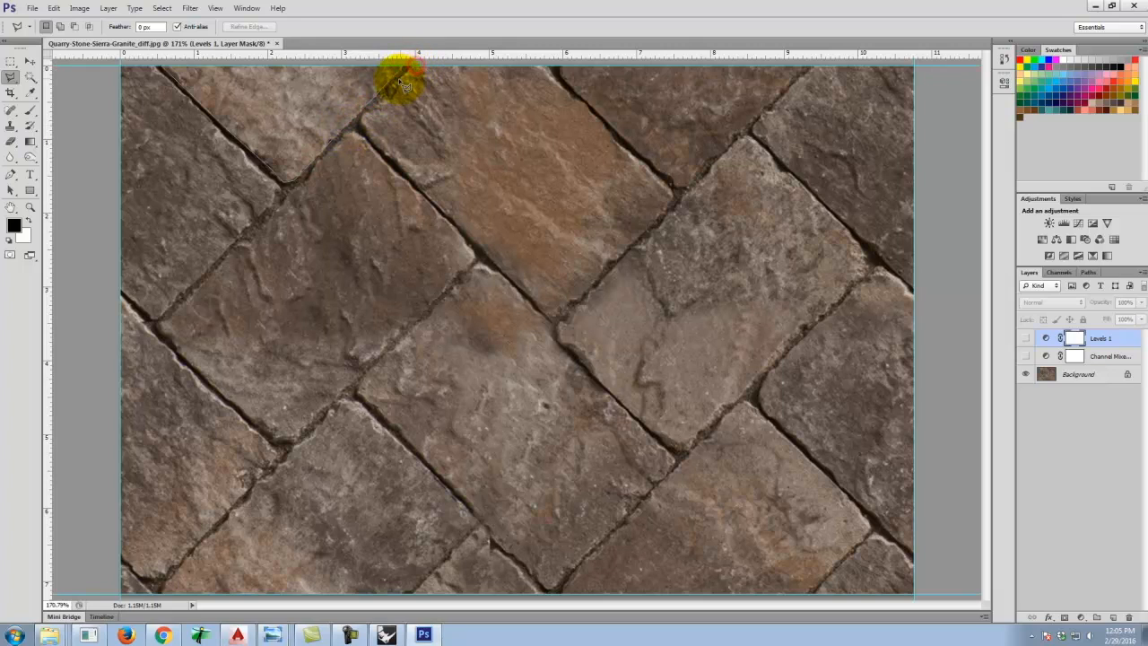
click(387, 95)
click(367, 112)
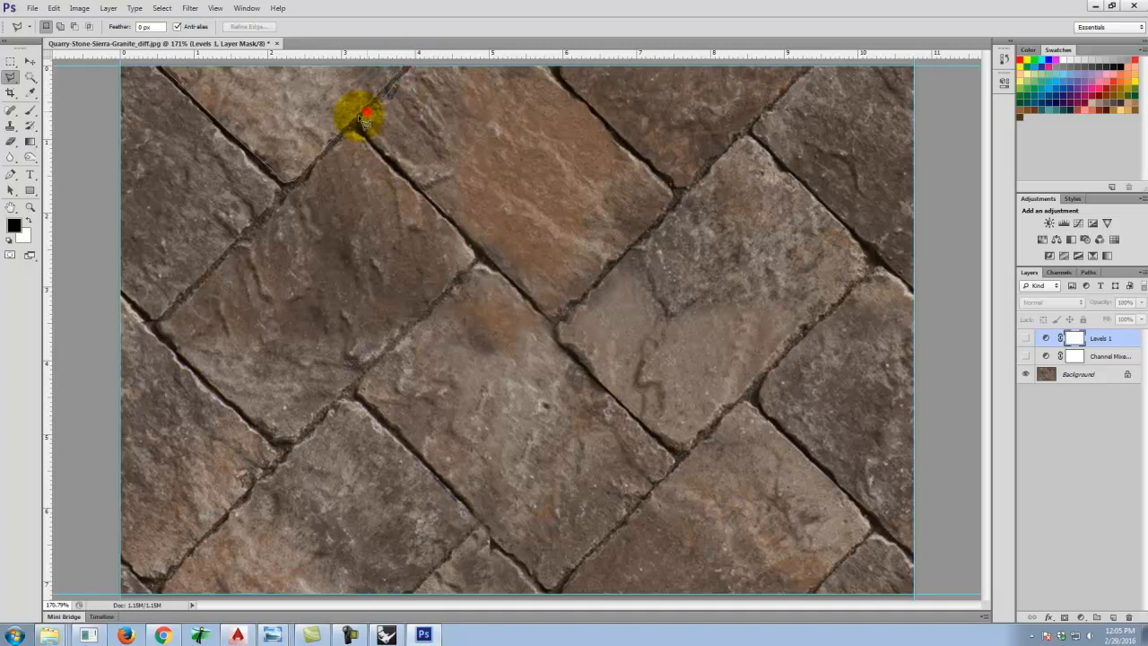
click(363, 130)
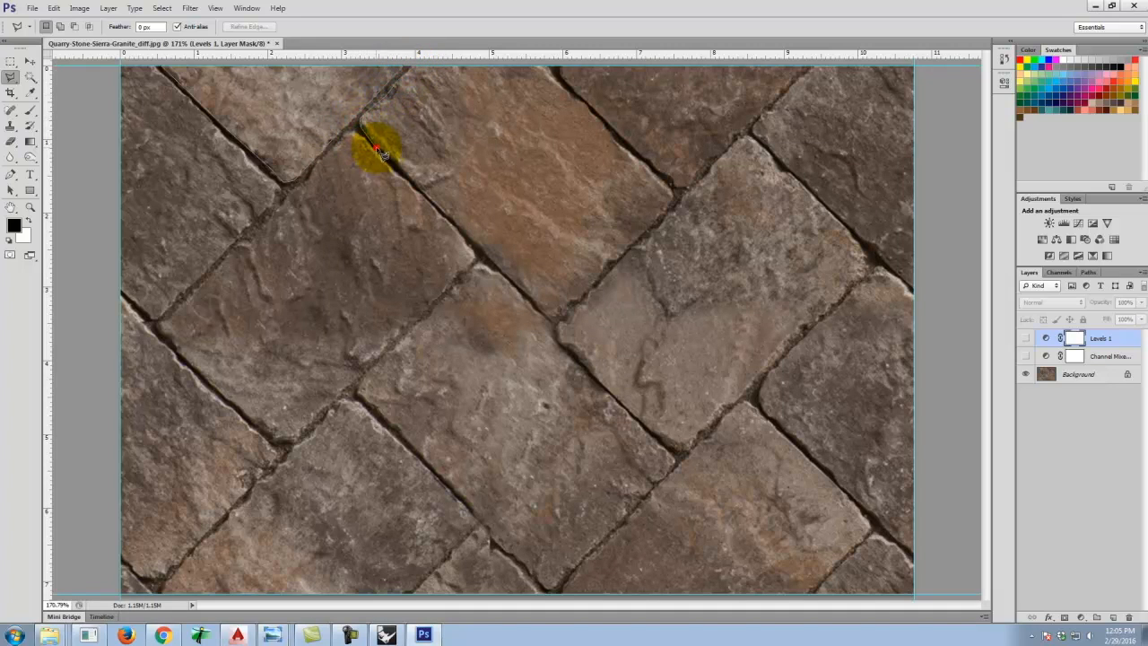
click(436, 203)
click(486, 256)
click(557, 318)
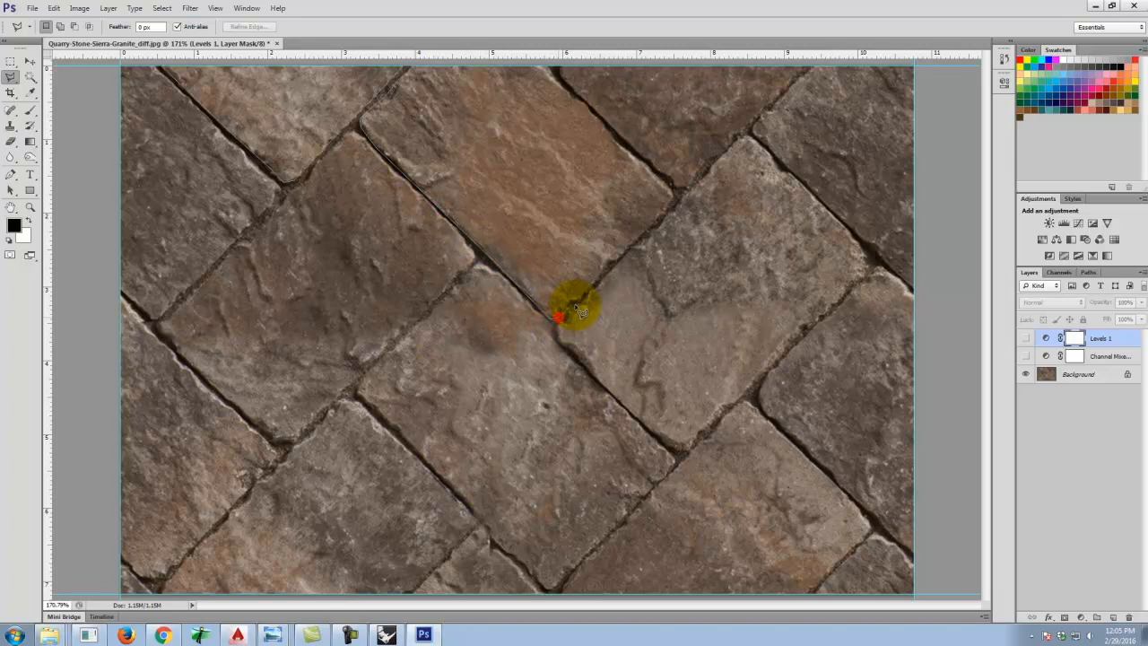
click(576, 302)
click(622, 148)
click(608, 128)
click(590, 109)
click(566, 88)
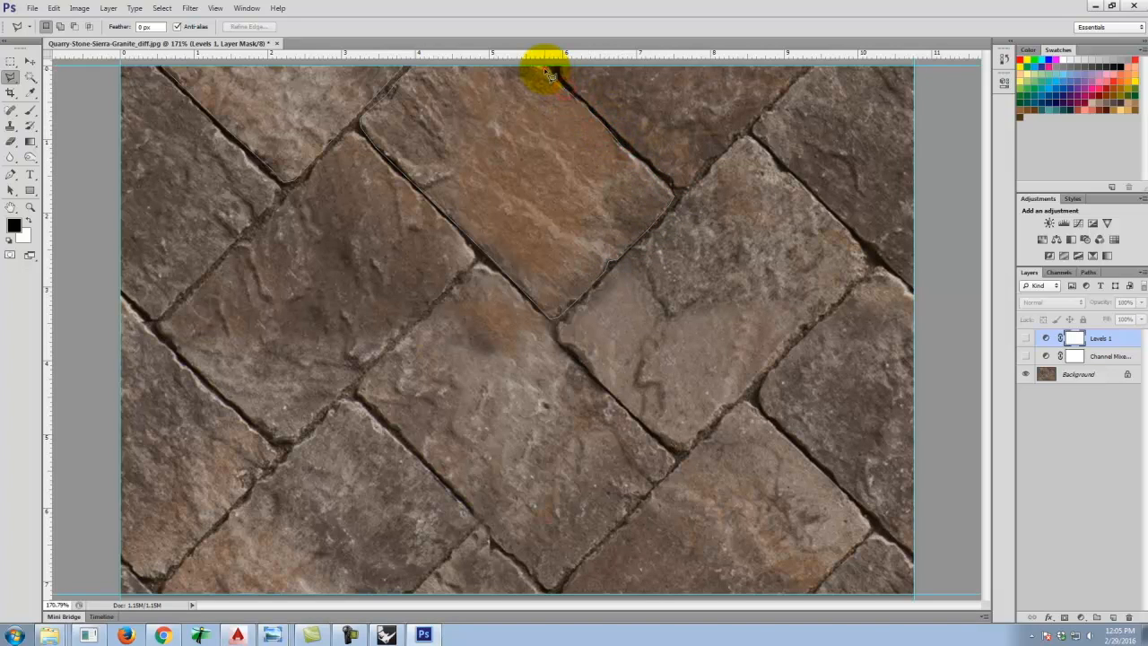
click(560, 67)
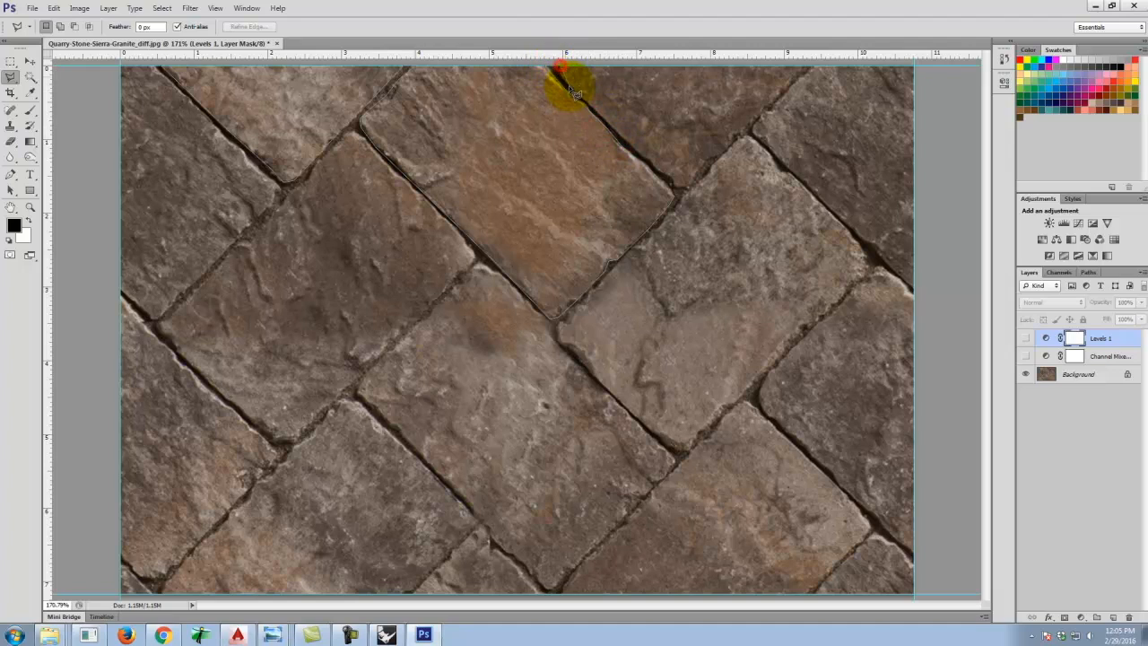
click(567, 86)
click(628, 143)
click(735, 135)
click(779, 90)
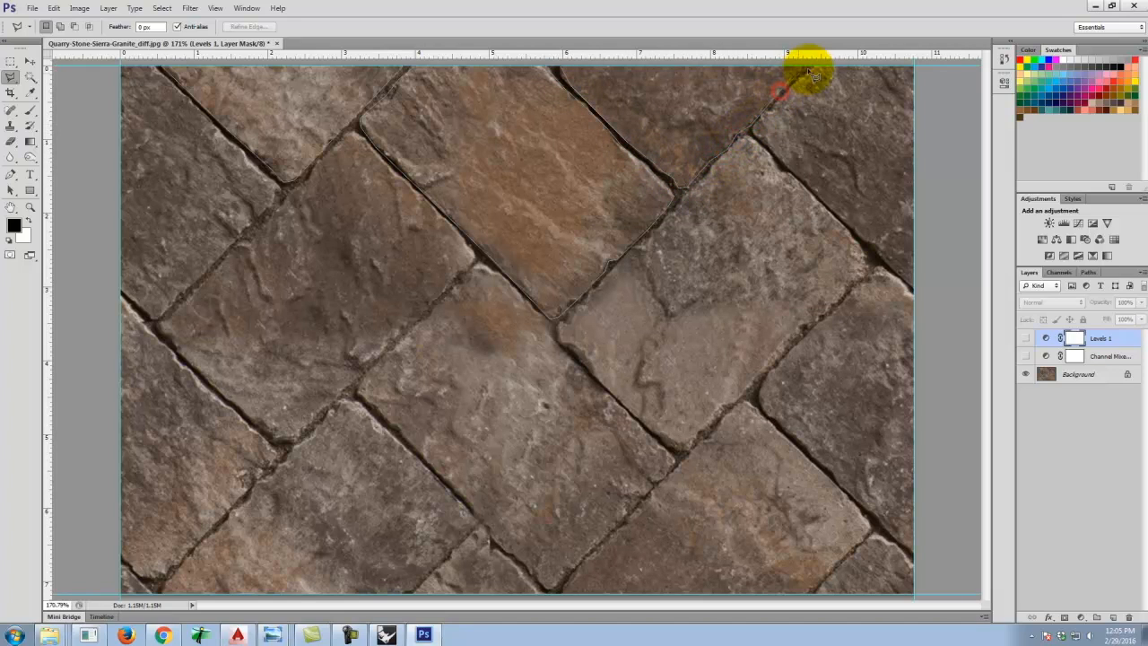
click(808, 66)
click(762, 116)
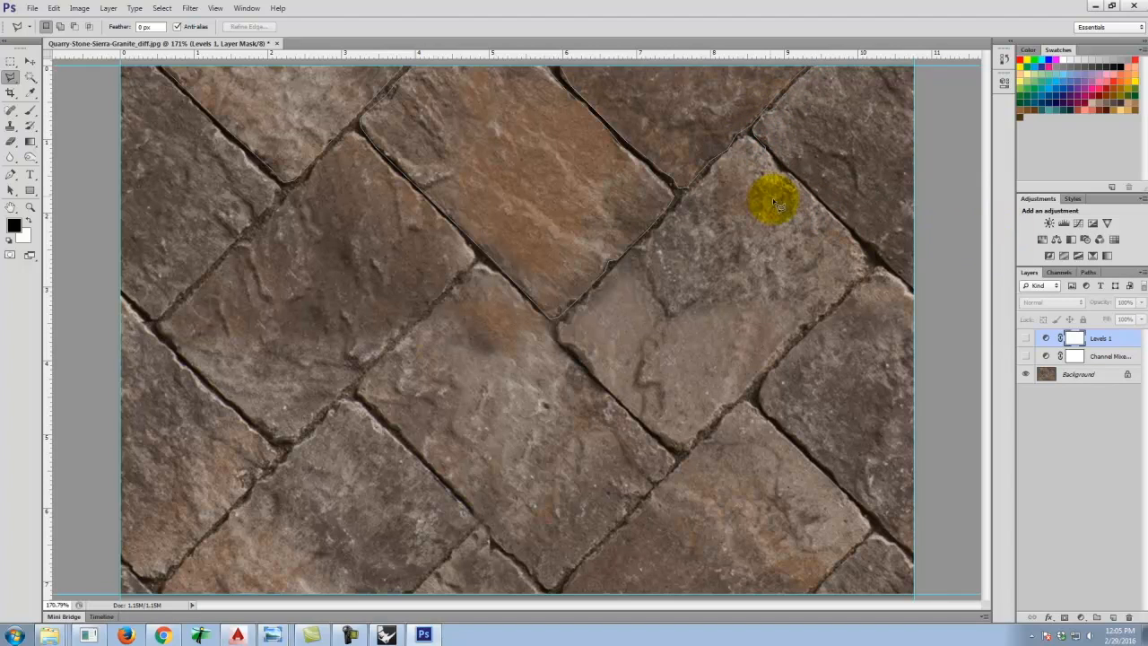
click(816, 191)
click(861, 237)
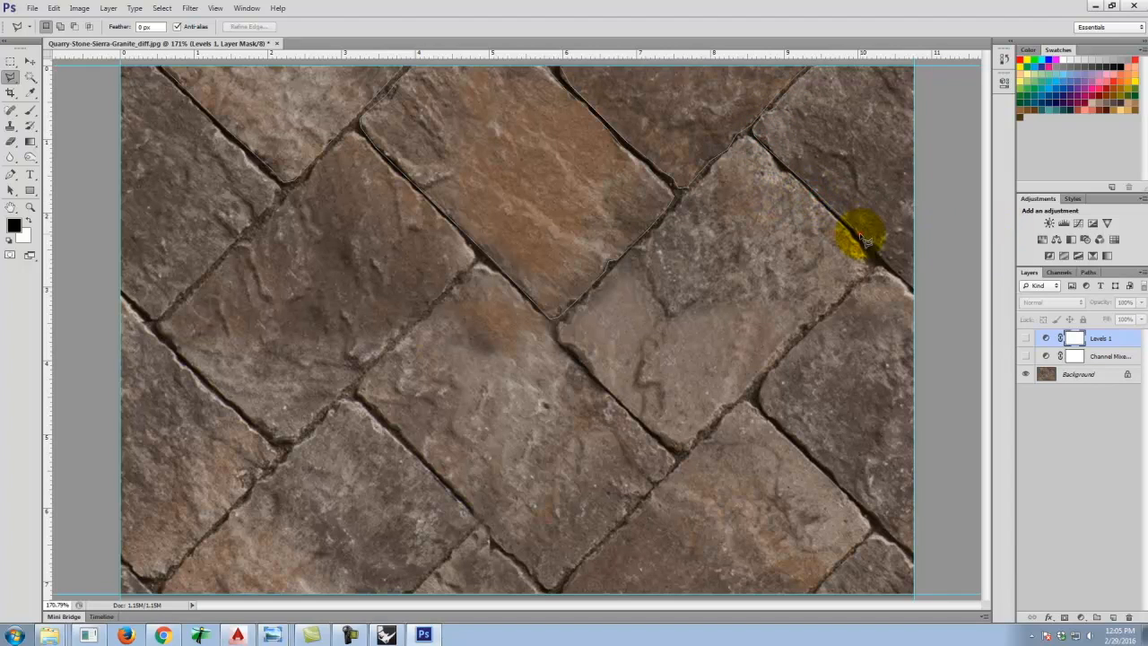
click(896, 271)
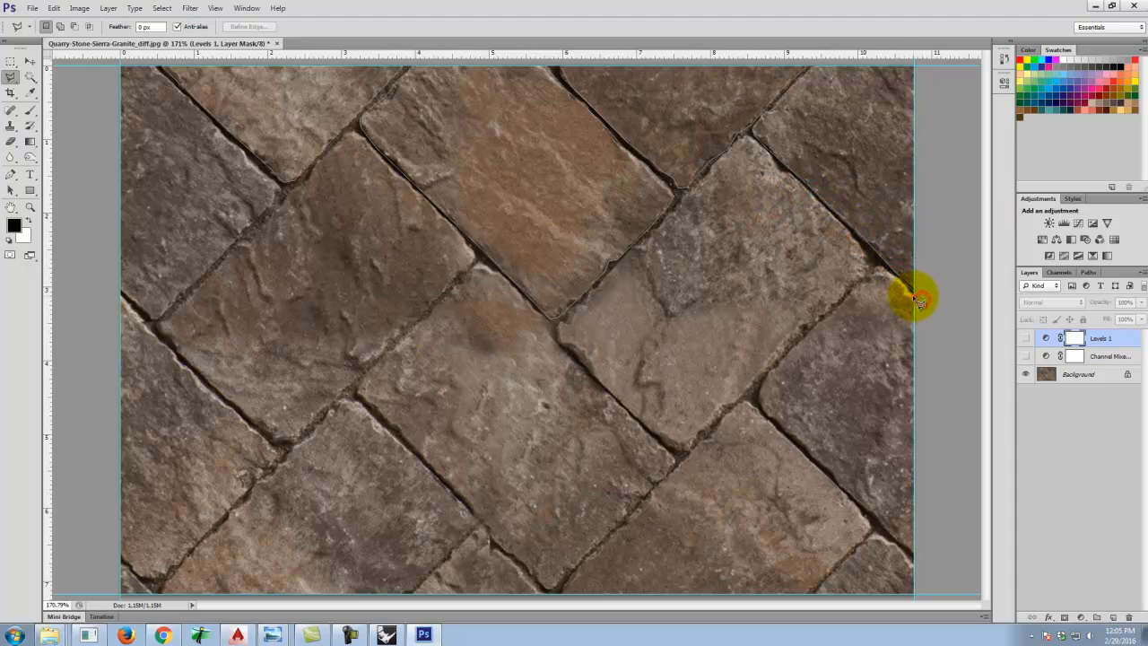
click(913, 294)
click(881, 266)
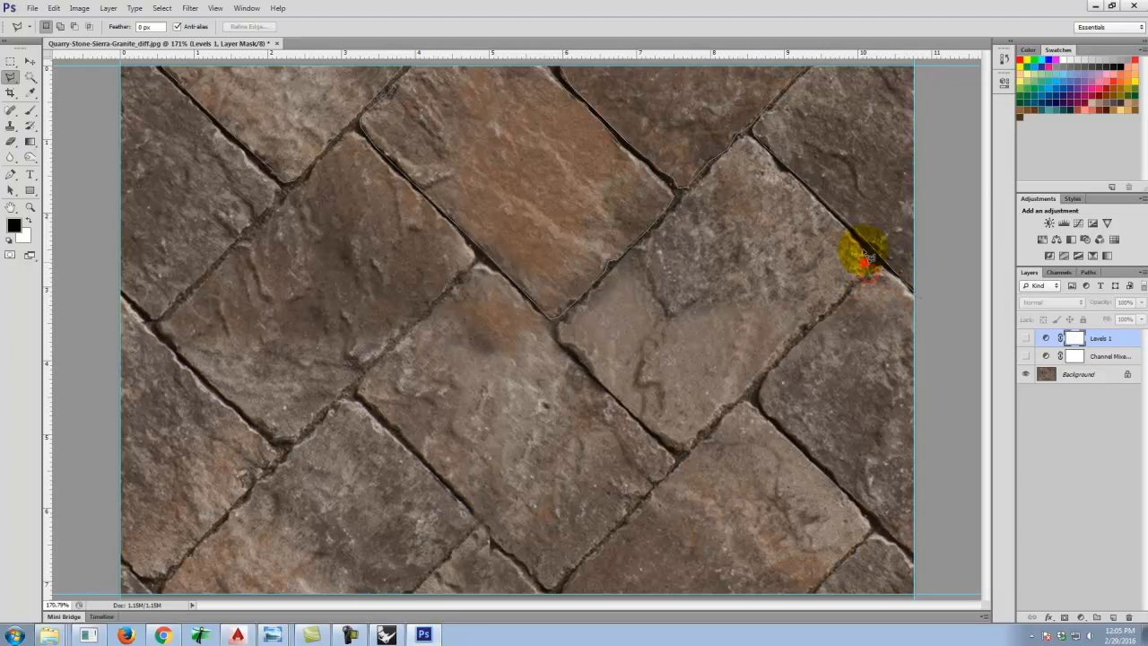
click(860, 248)
click(820, 200)
click(772, 161)
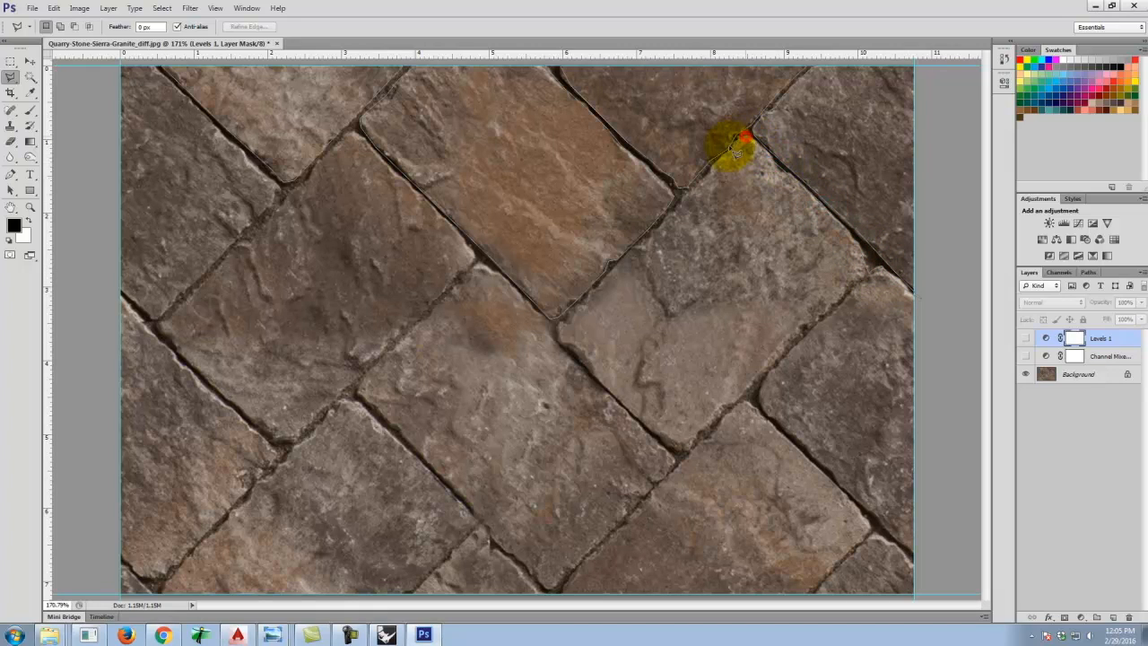
click(730, 151)
click(707, 173)
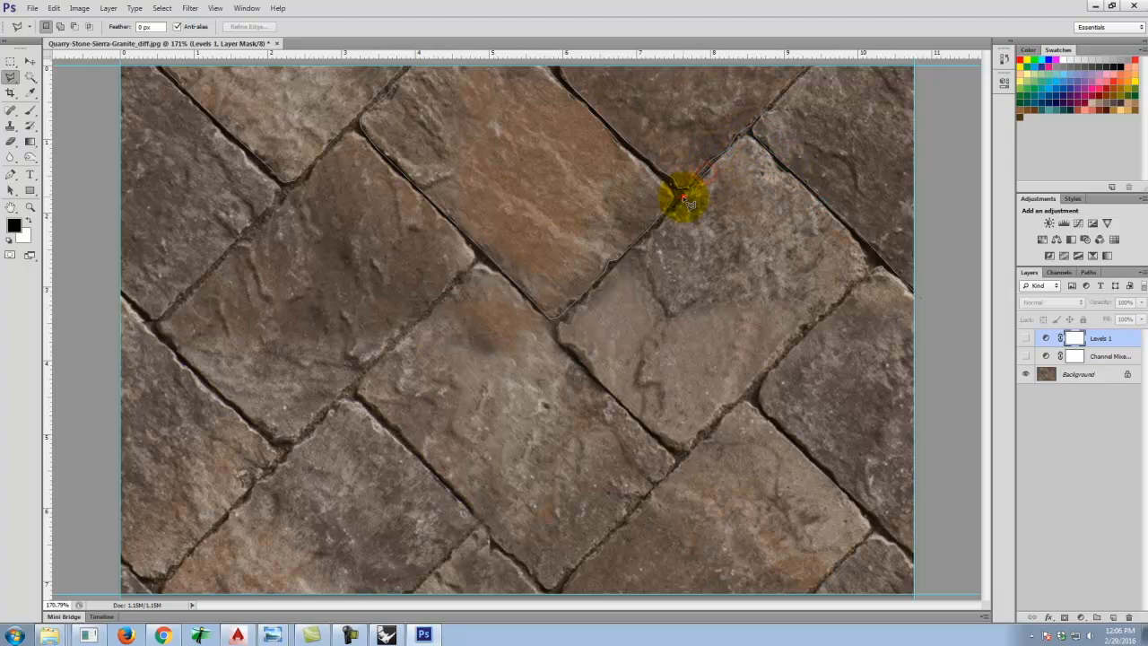
click(660, 225)
click(630, 256)
click(578, 307)
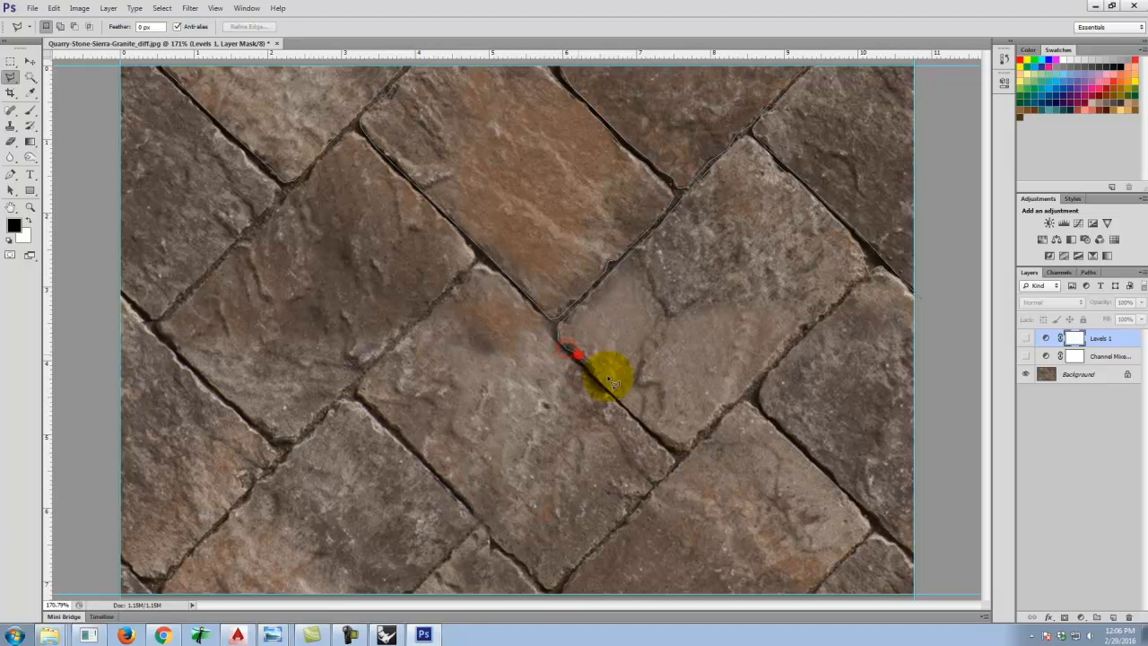
click(619, 405)
click(694, 445)
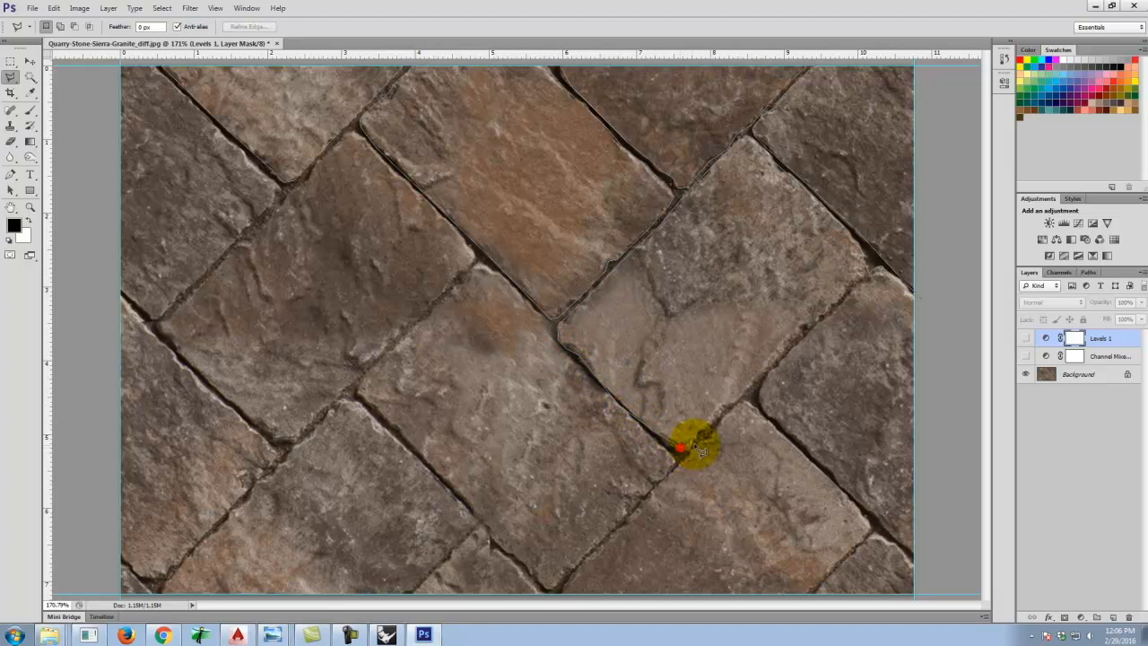
click(825, 310)
click(872, 270)
click(850, 292)
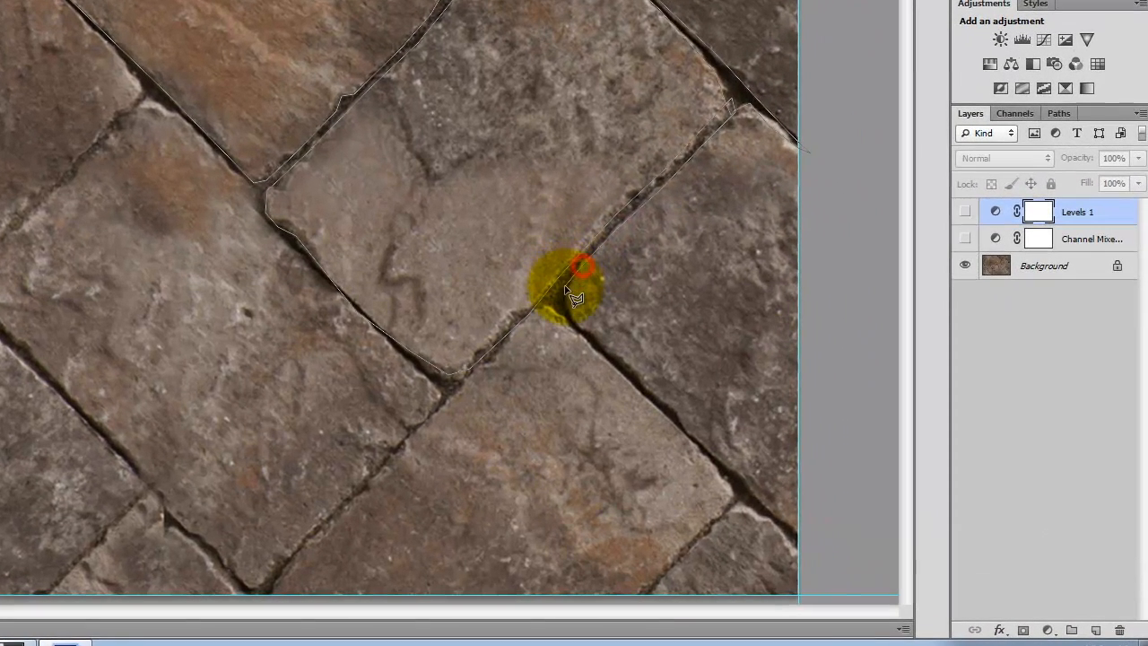
click(761, 398)
click(572, 329)
click(658, 406)
click(736, 473)
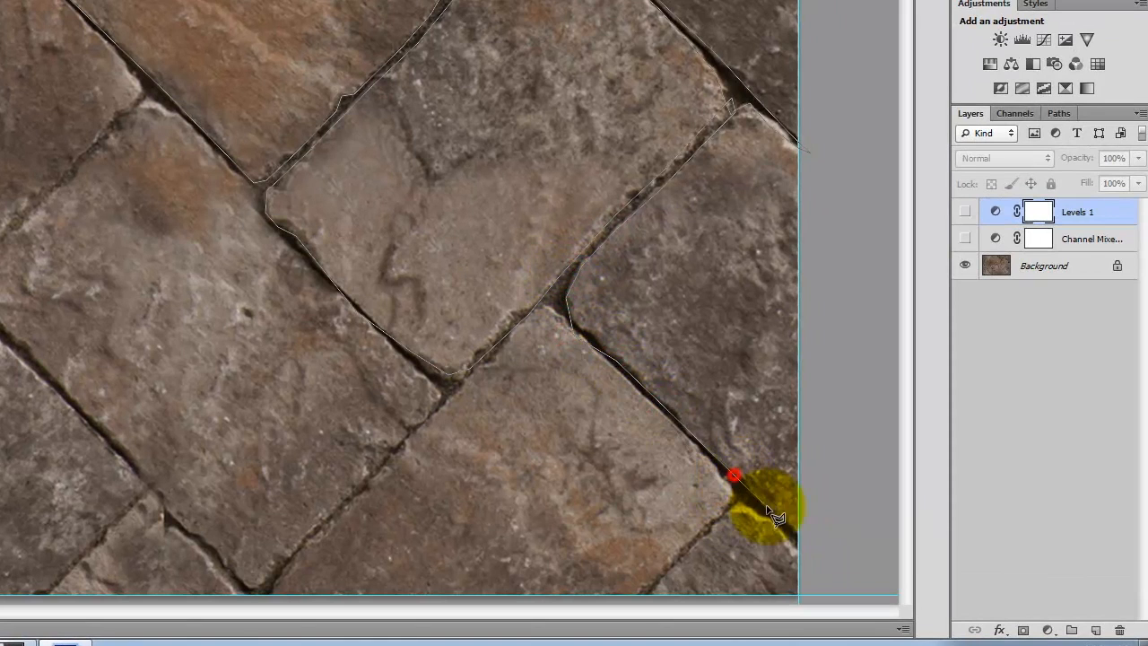
click(784, 520)
click(811, 555)
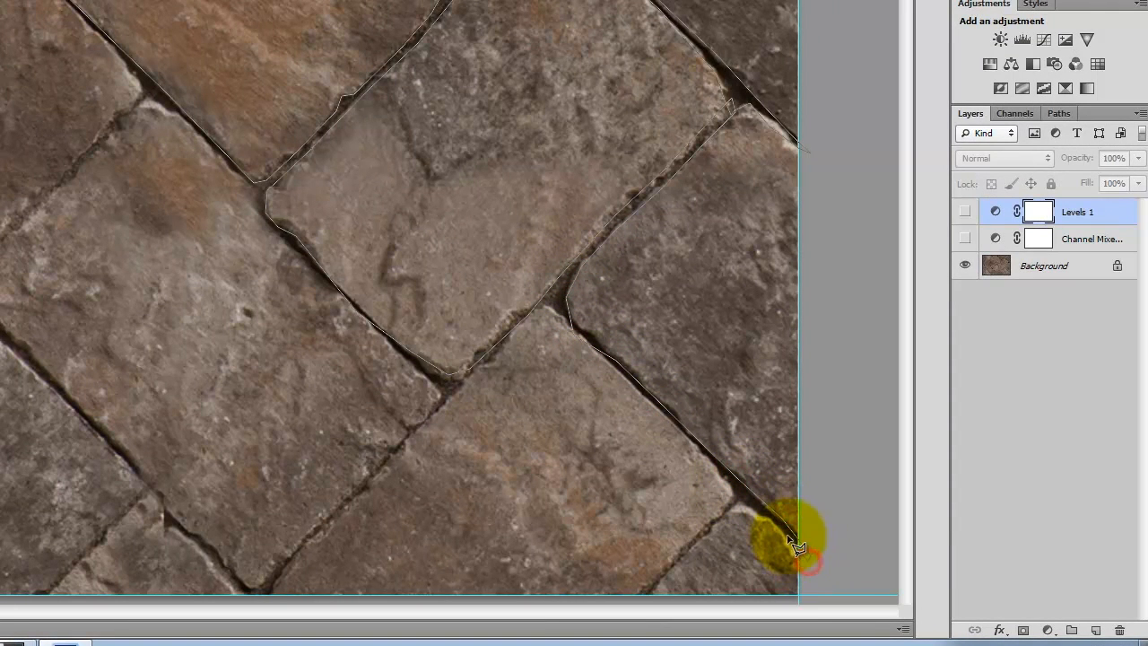
click(786, 535)
click(736, 501)
click(697, 543)
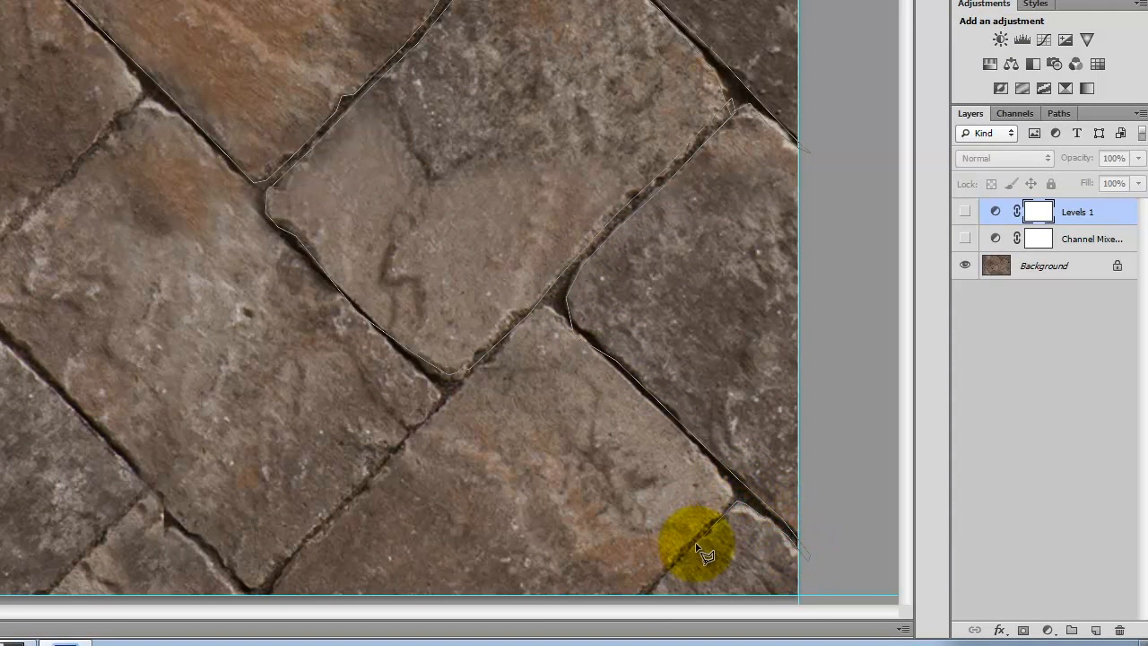
click(661, 592)
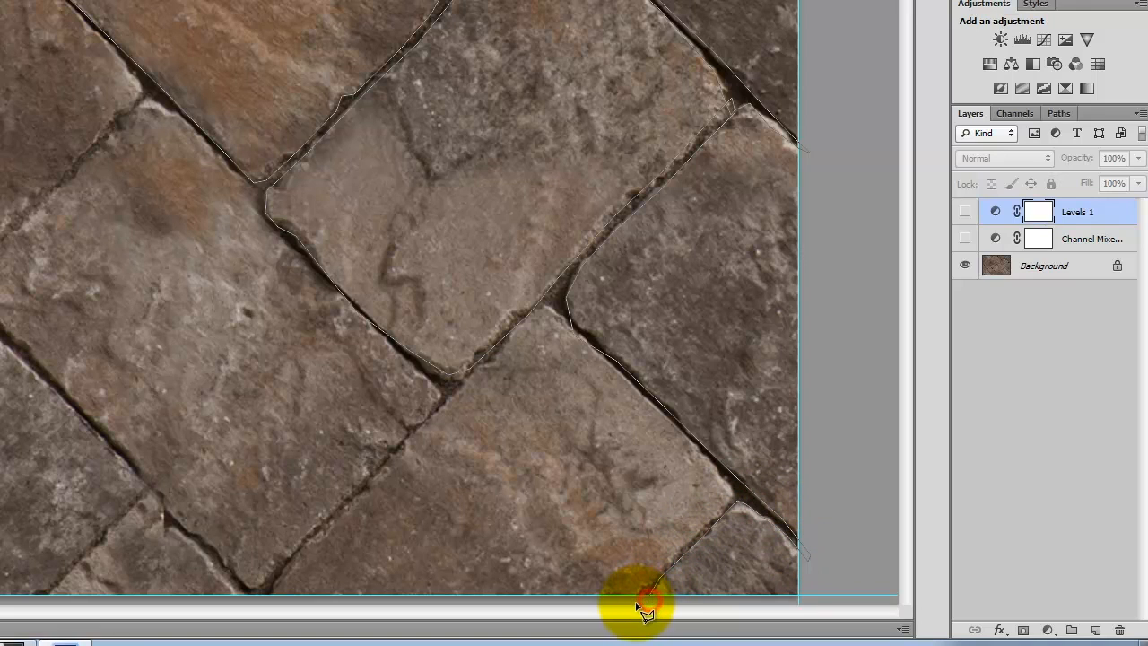
Continue the polygonal lasso along the grout joints around the lower and left edges and close the selection at its start point.
click(635, 603)
click(654, 580)
click(679, 552)
click(721, 519)
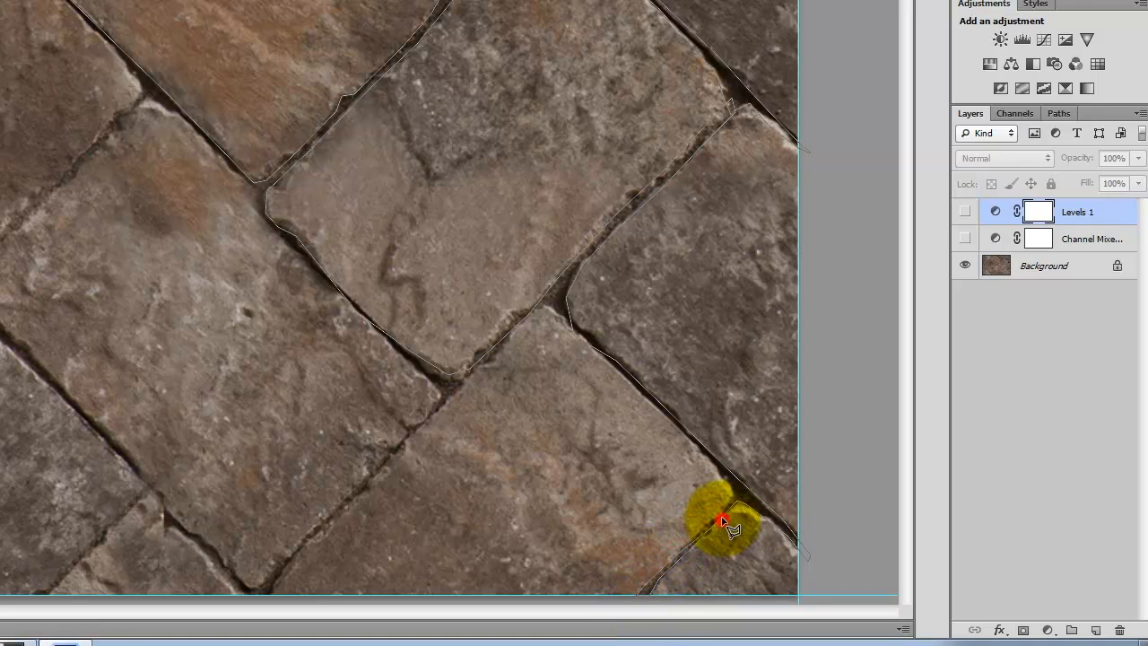
click(731, 504)
click(733, 492)
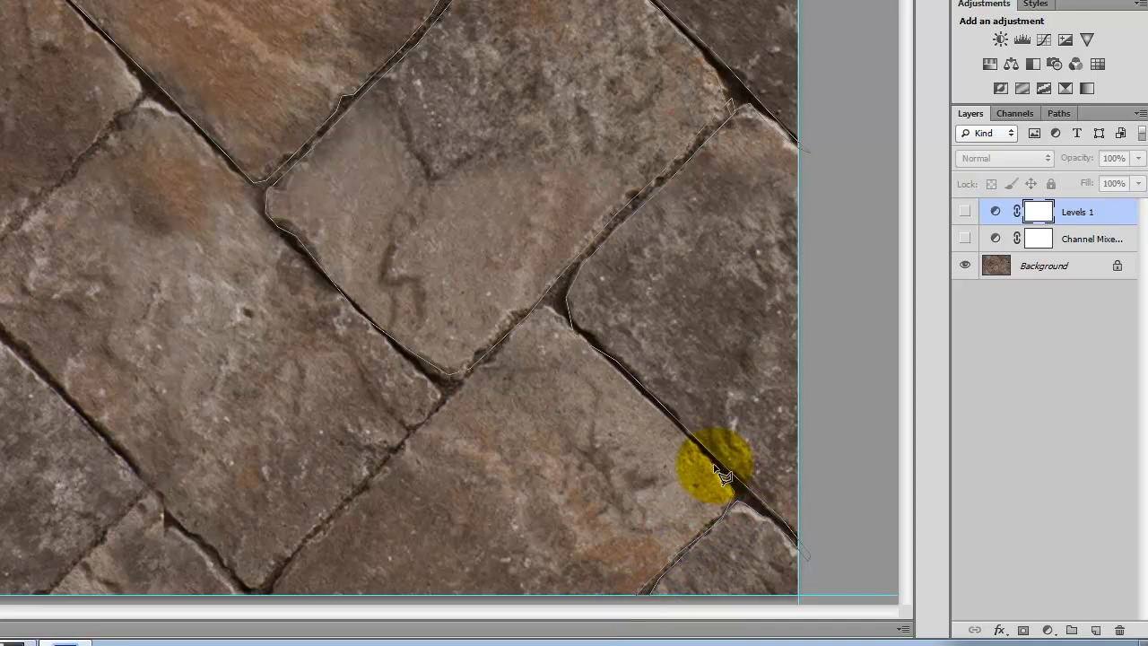
click(713, 463)
click(666, 415)
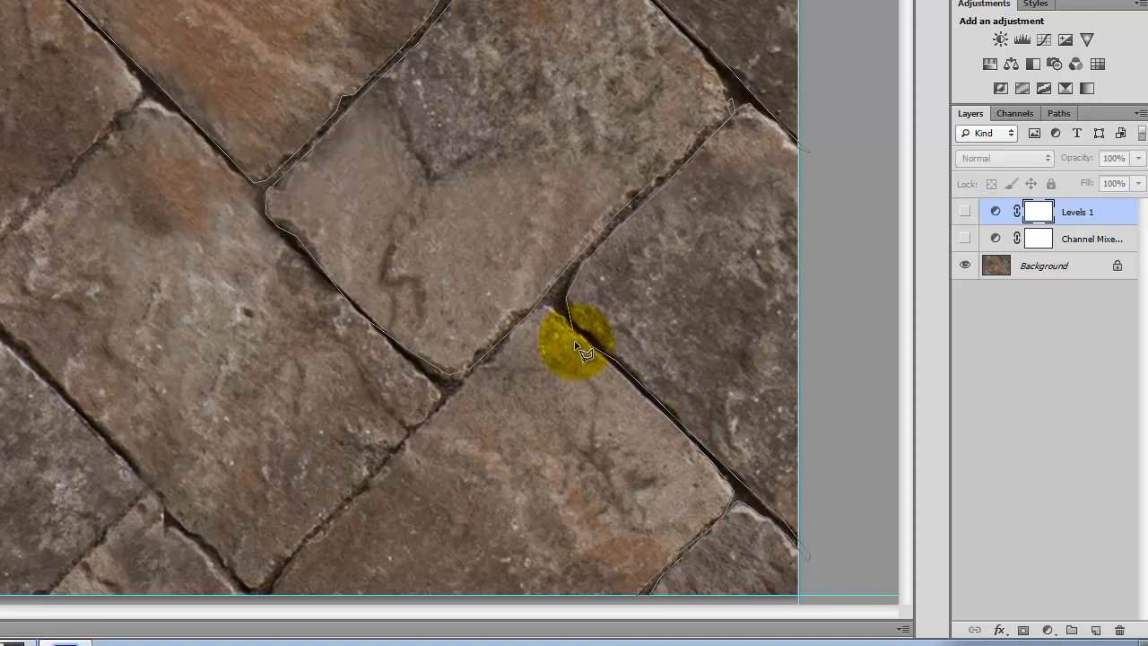
click(577, 327)
click(552, 314)
click(538, 309)
click(519, 327)
click(503, 344)
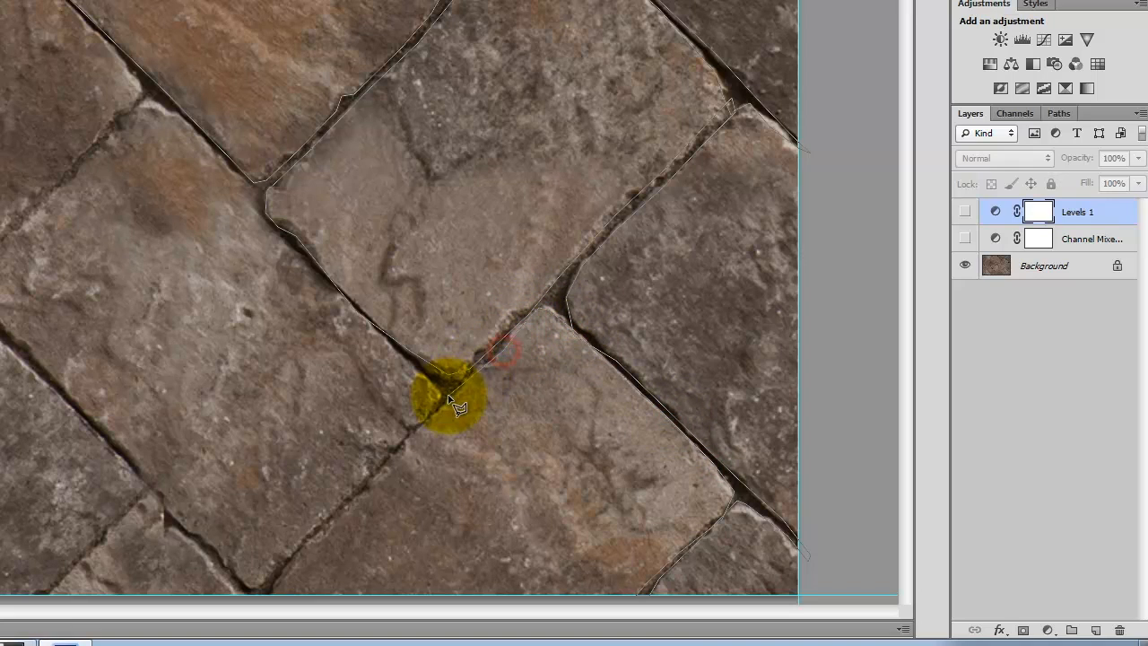
click(455, 397)
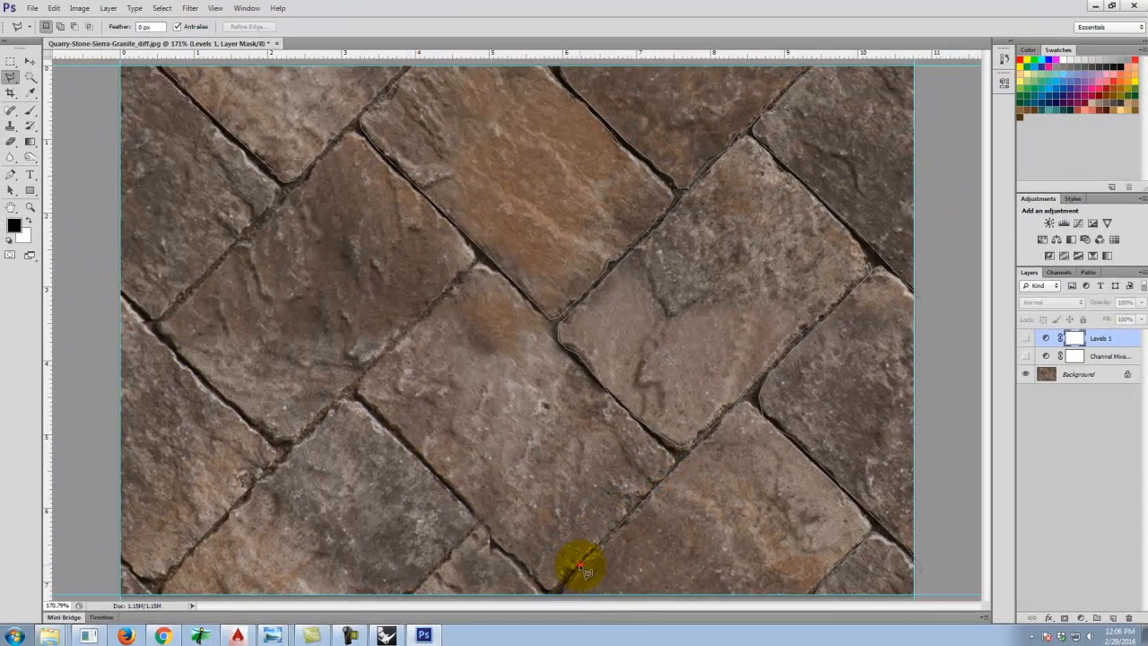
click(563, 588)
click(562, 598)
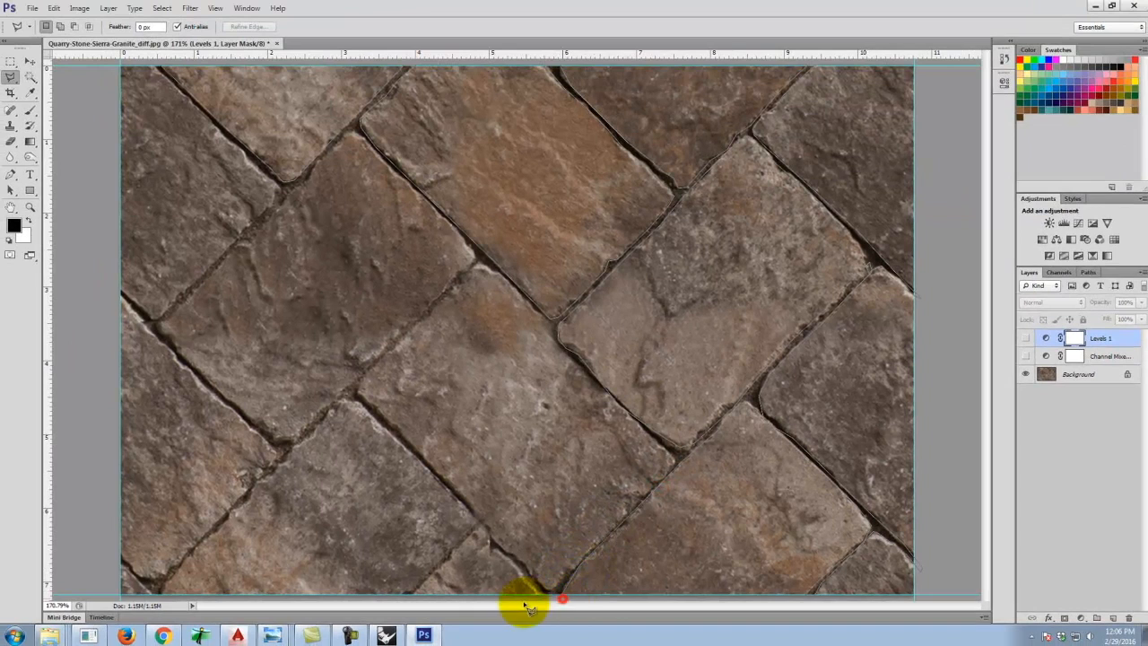
click(543, 596)
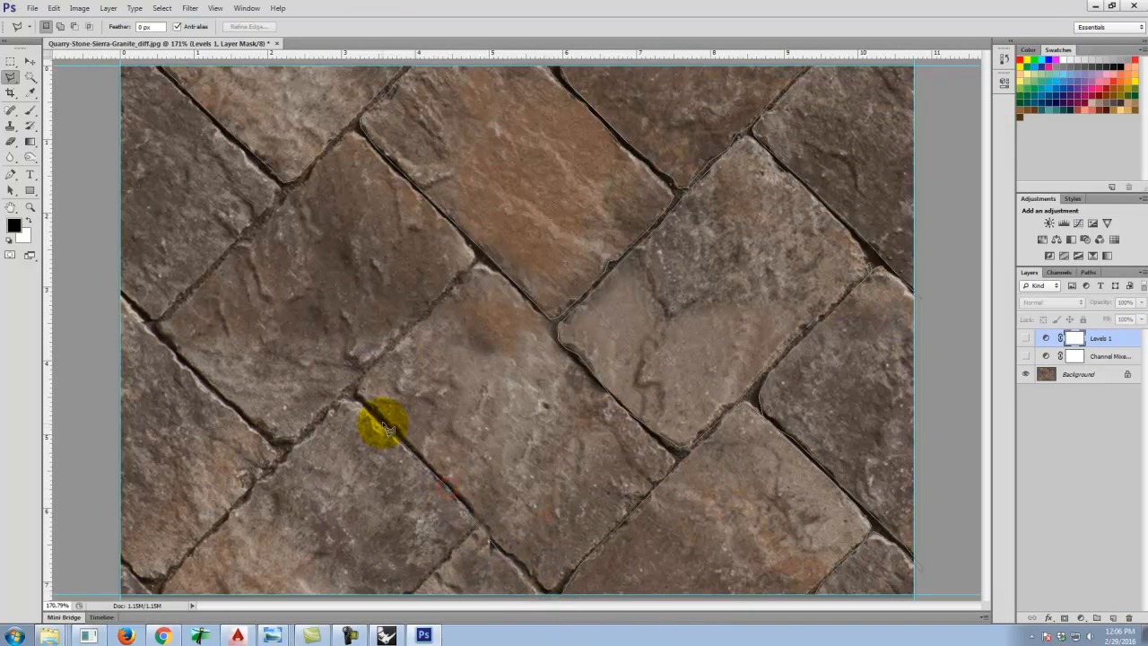
click(347, 392)
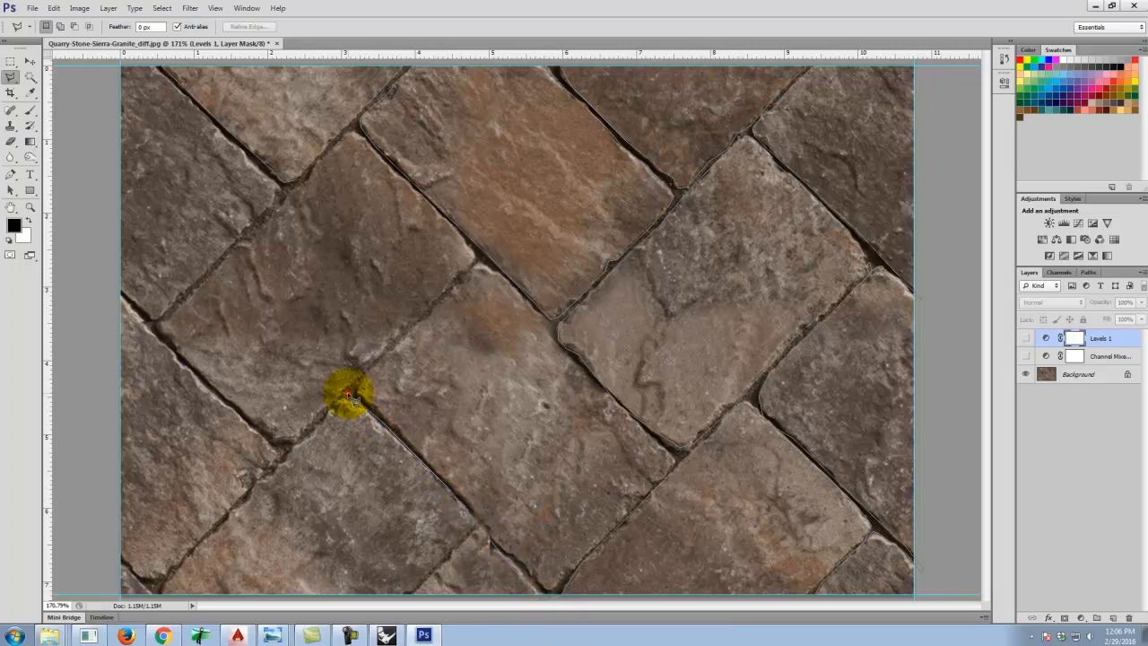
click(262, 485)
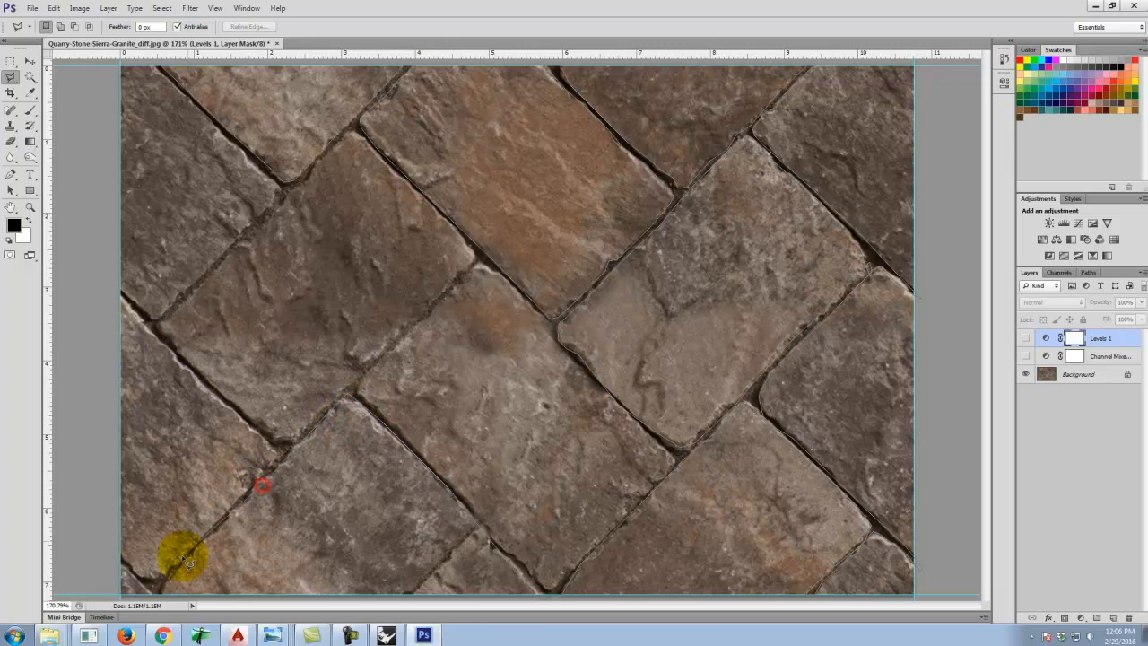
click(154, 596)
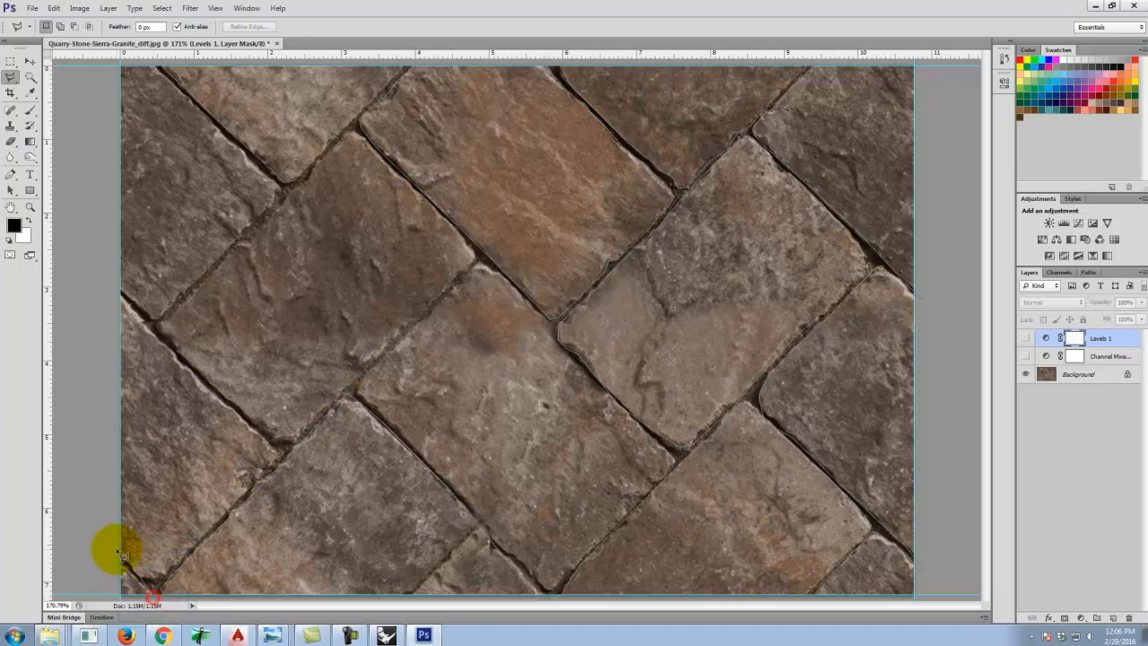
click(158, 574)
click(272, 464)
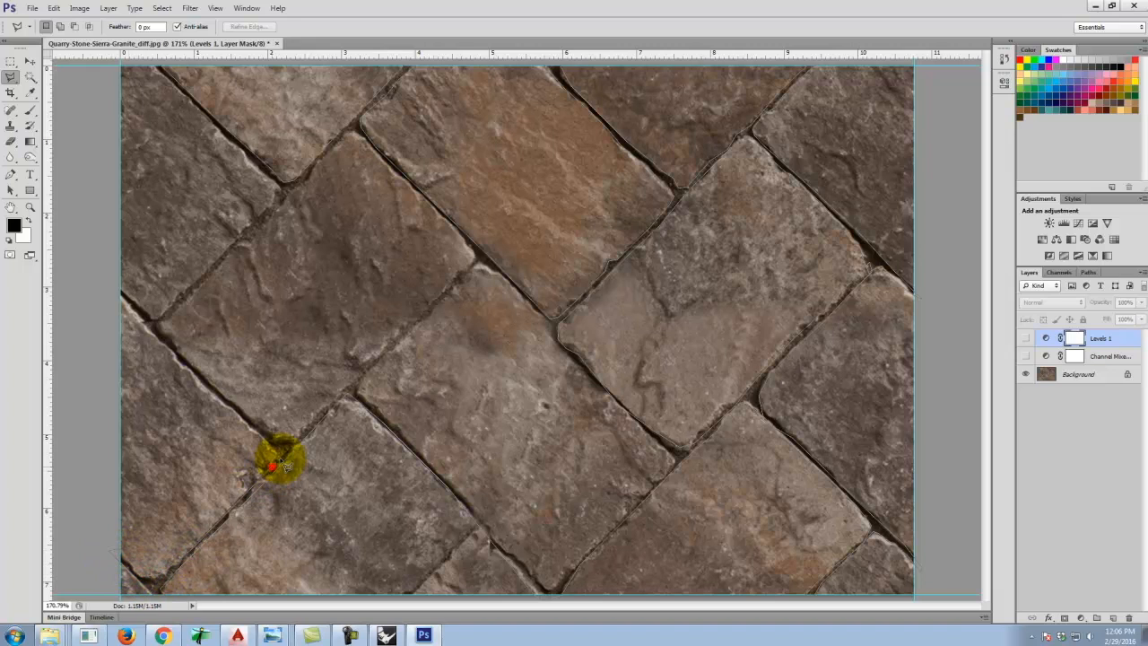
click(207, 390)
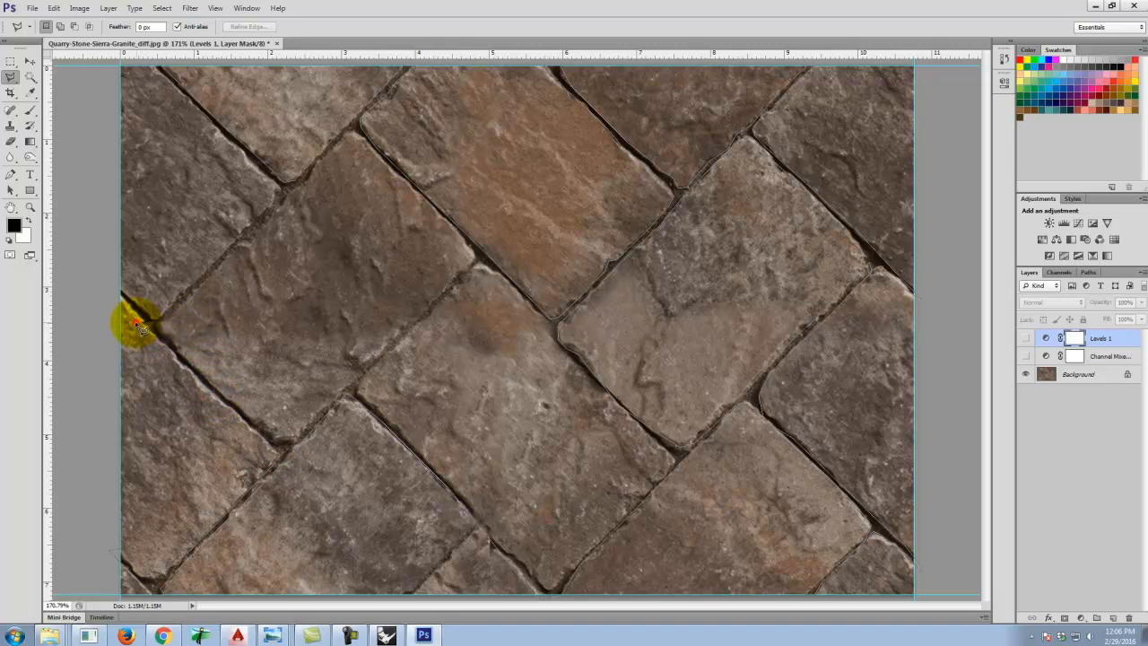
click(137, 305)
click(199, 280)
click(231, 145)
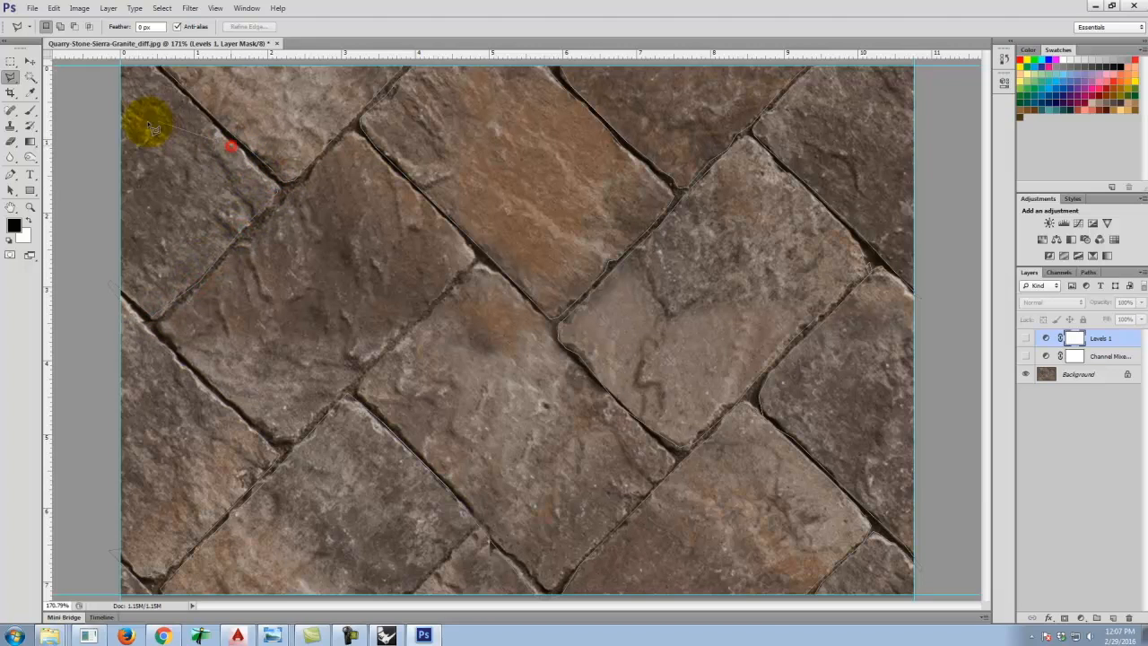
click(159, 68)
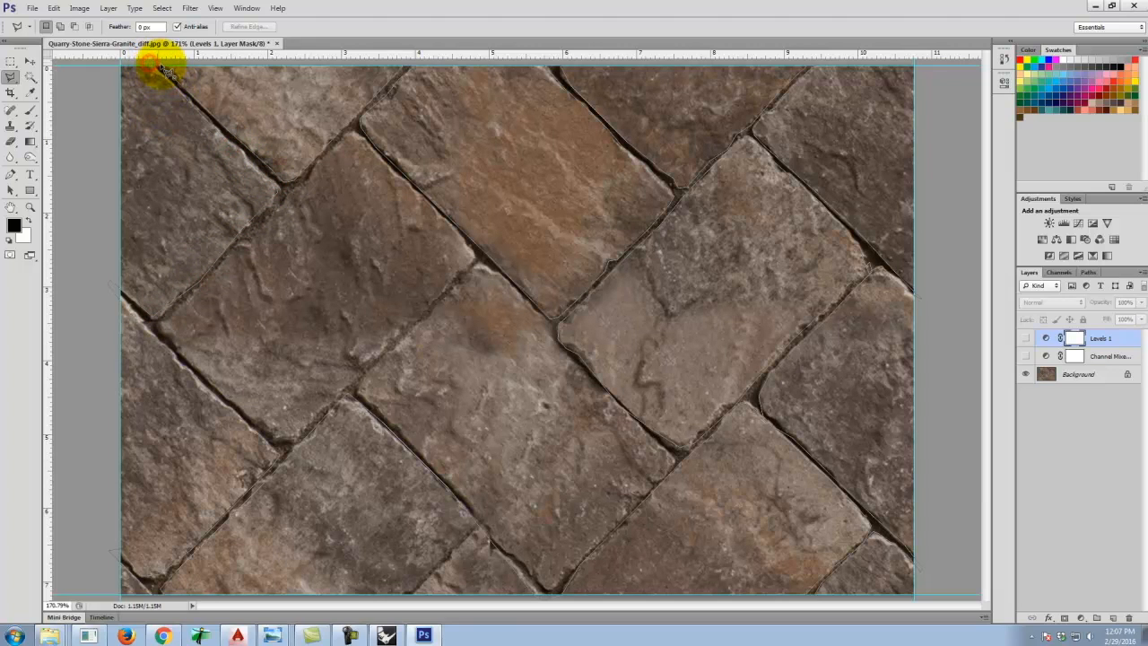
click(160, 67)
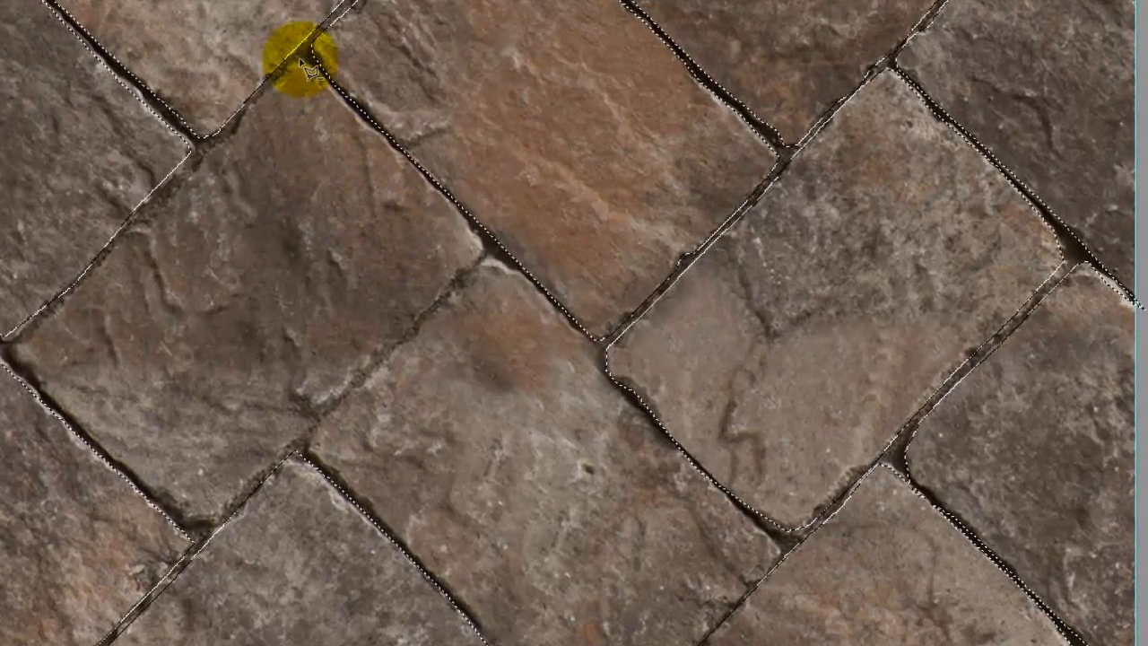
Add further polygonal lasso regions along the grout joints crossing the middle and left of the texture.
click(353, 130)
click(351, 106)
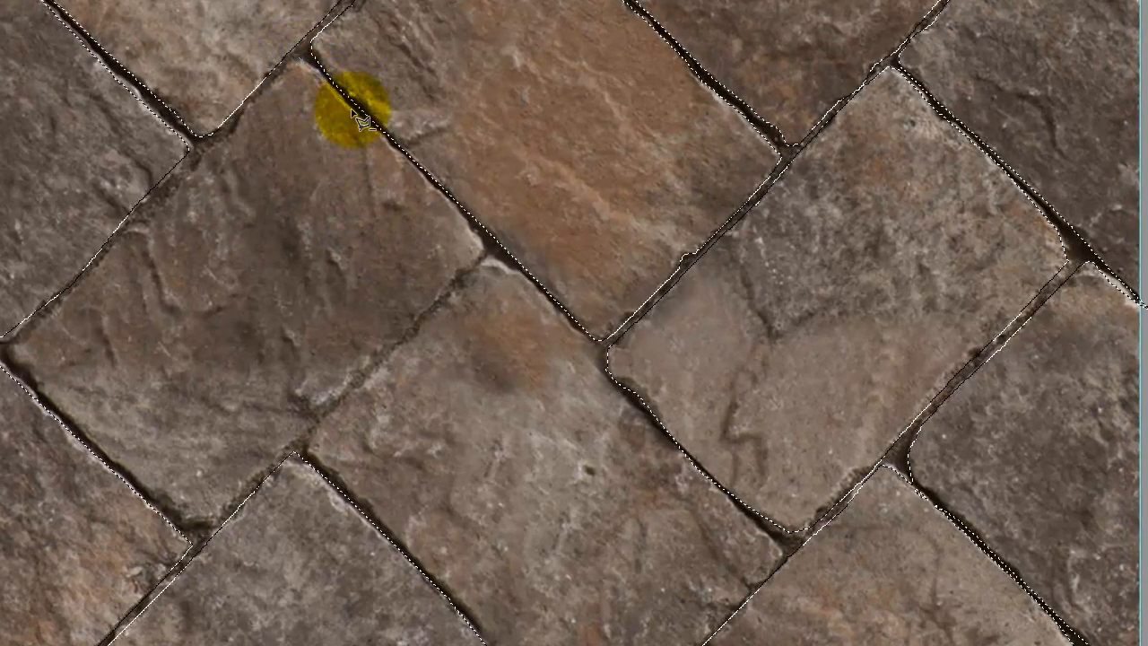
click(466, 220)
click(478, 254)
click(430, 302)
click(356, 380)
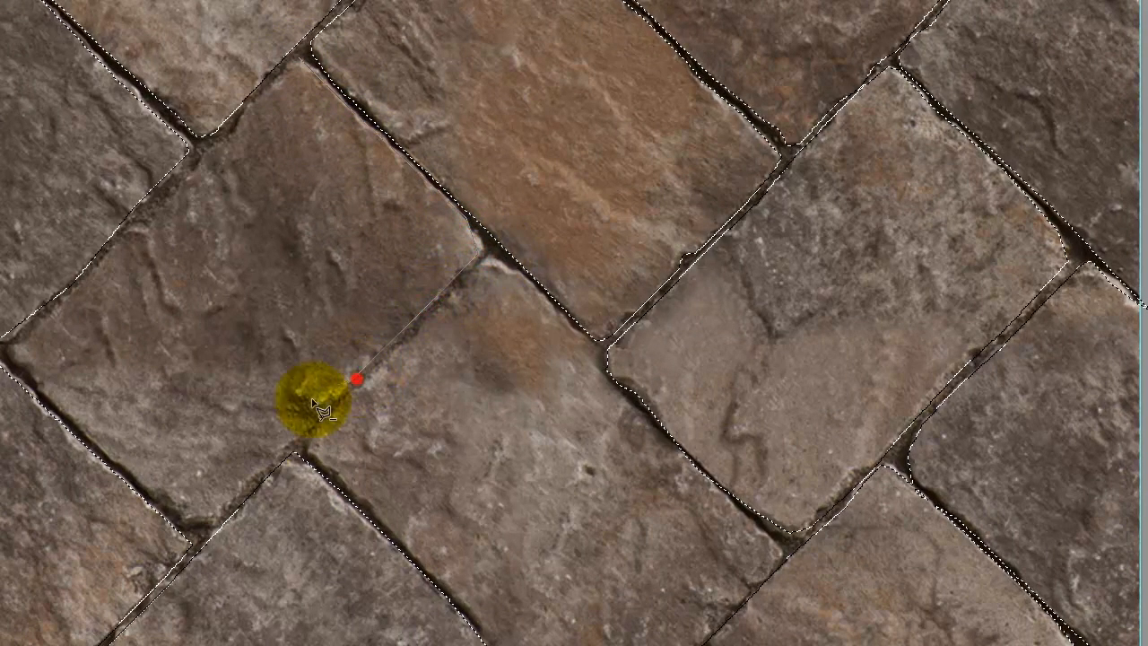
click(258, 478)
click(182, 522)
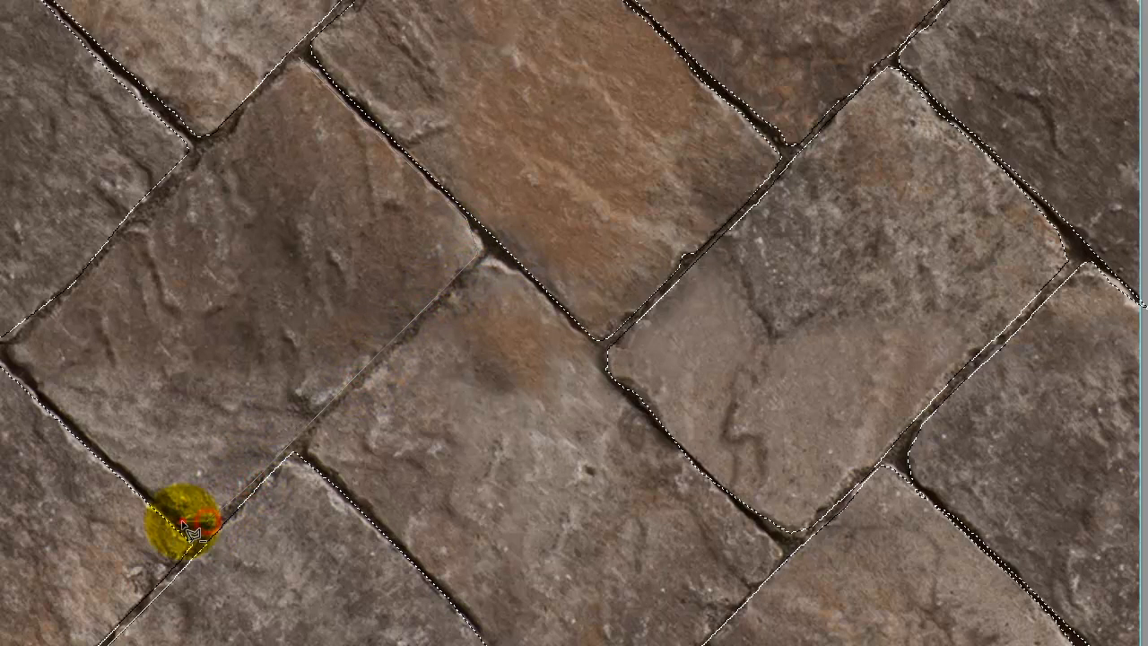
click(95, 444)
click(9, 366)
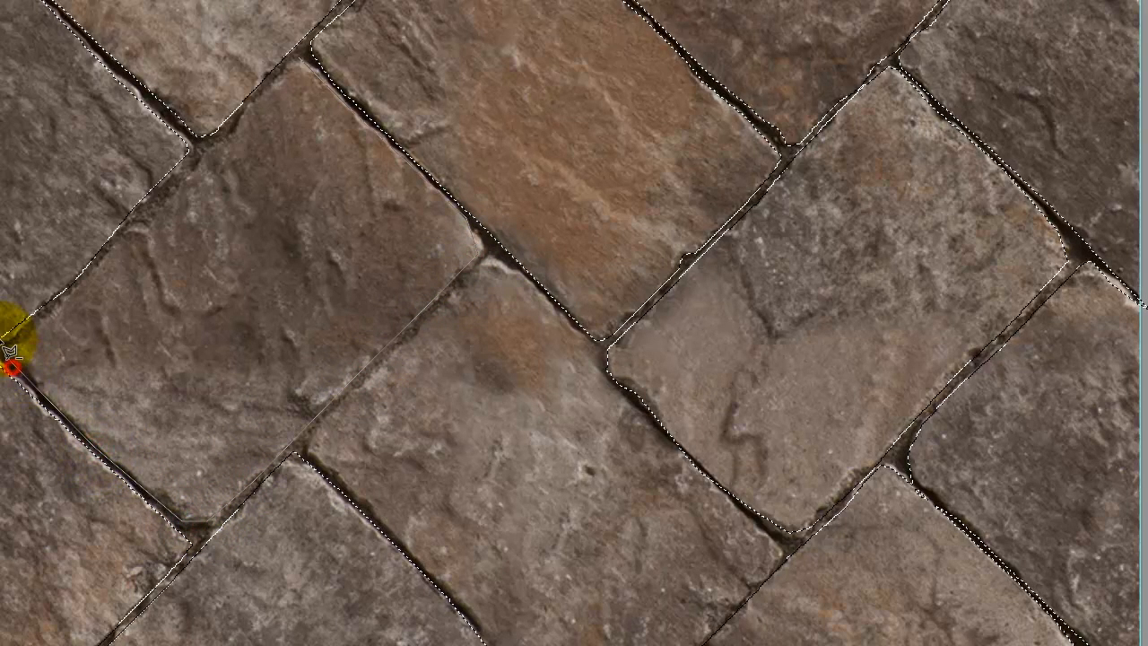
click(5, 343)
click(67, 301)
click(118, 234)
click(160, 193)
click(210, 151)
click(267, 87)
click(301, 57)
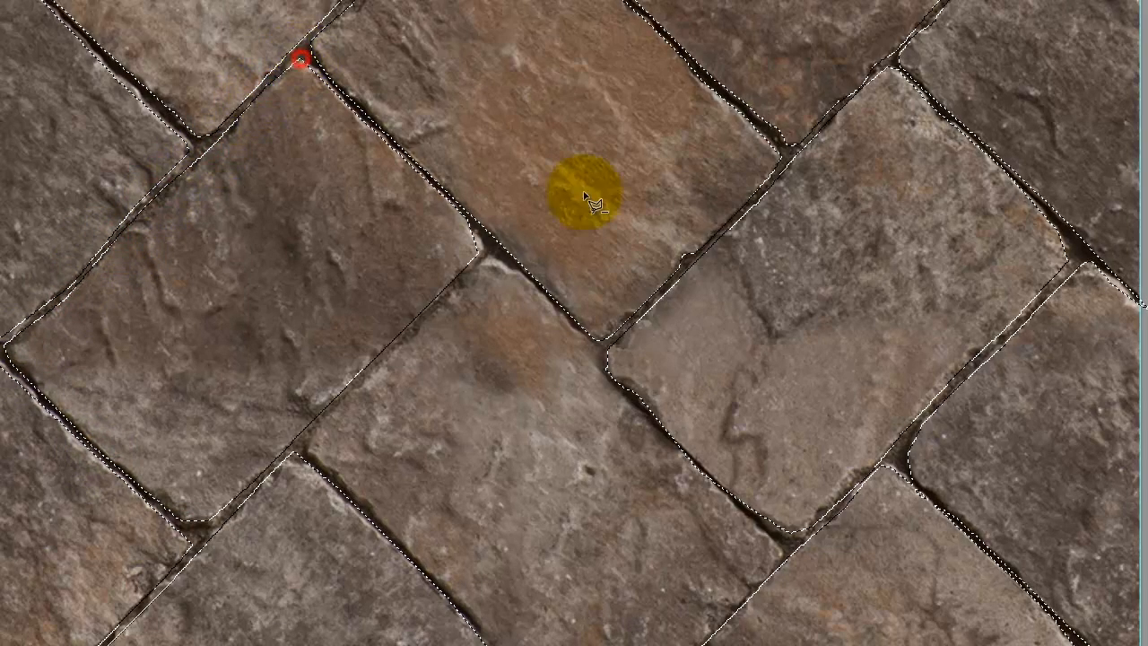
alt+click(491, 255)
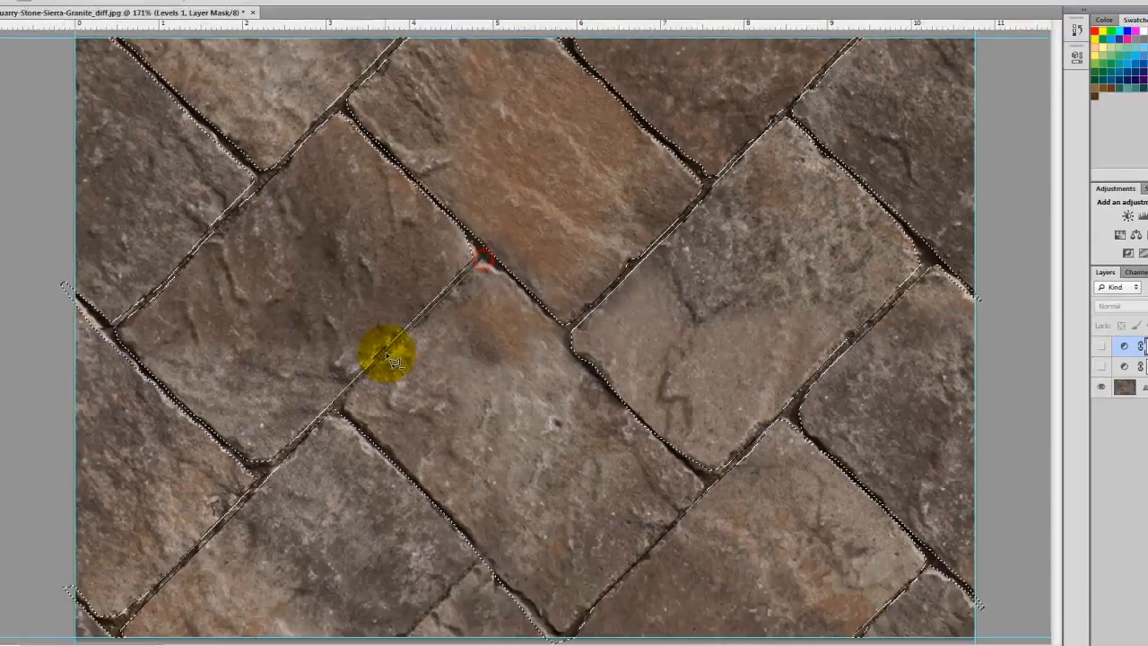
click(361, 376)
click(305, 434)
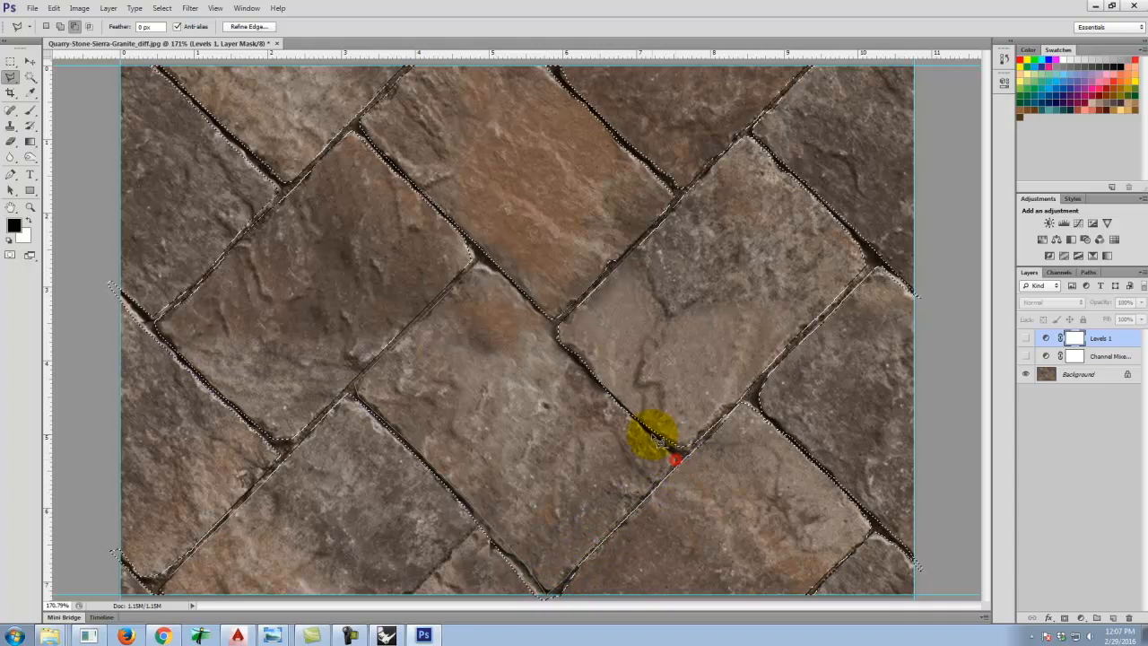
click(567, 353)
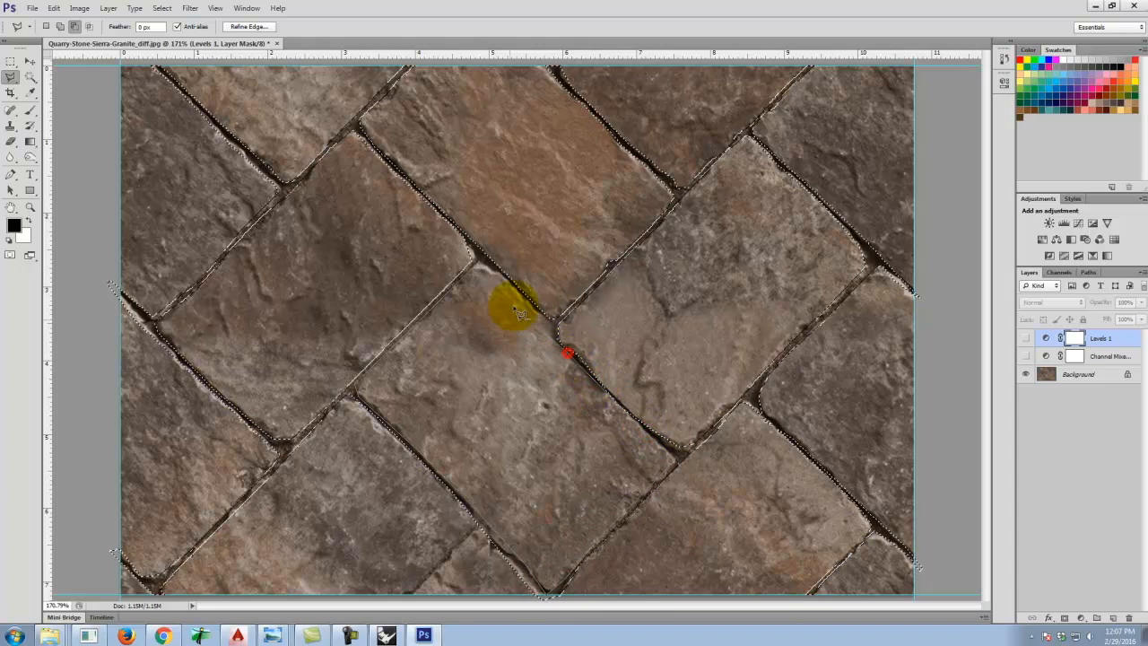
click(482, 263)
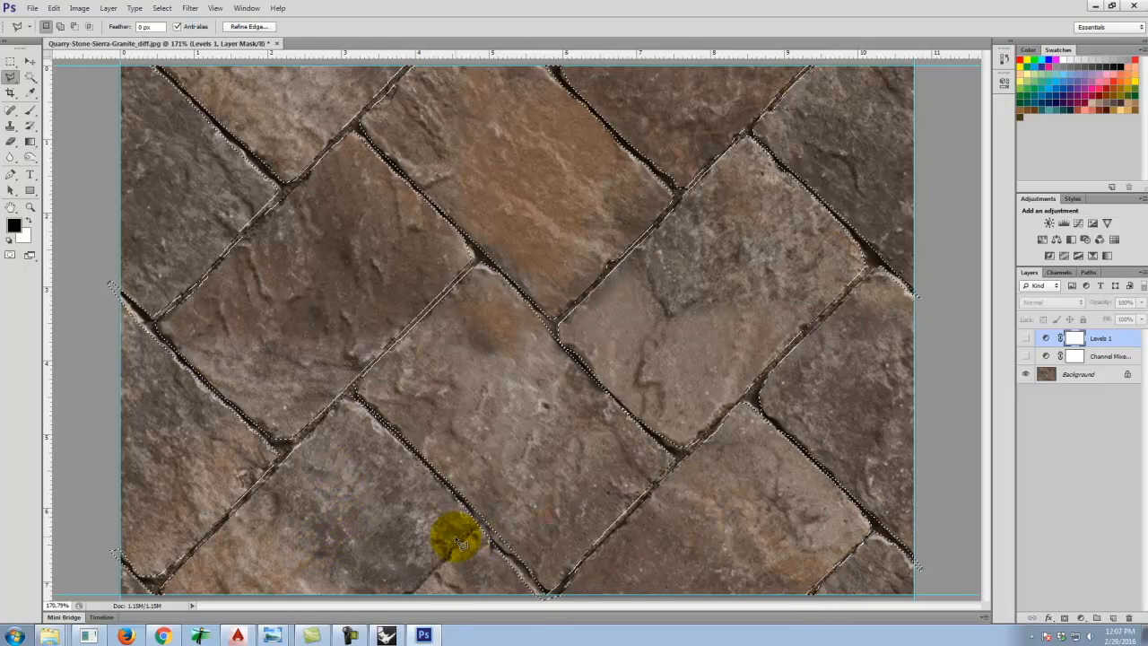
Add a small lasso region along the grout joint near the bottom centre to the selection.
key(shift)
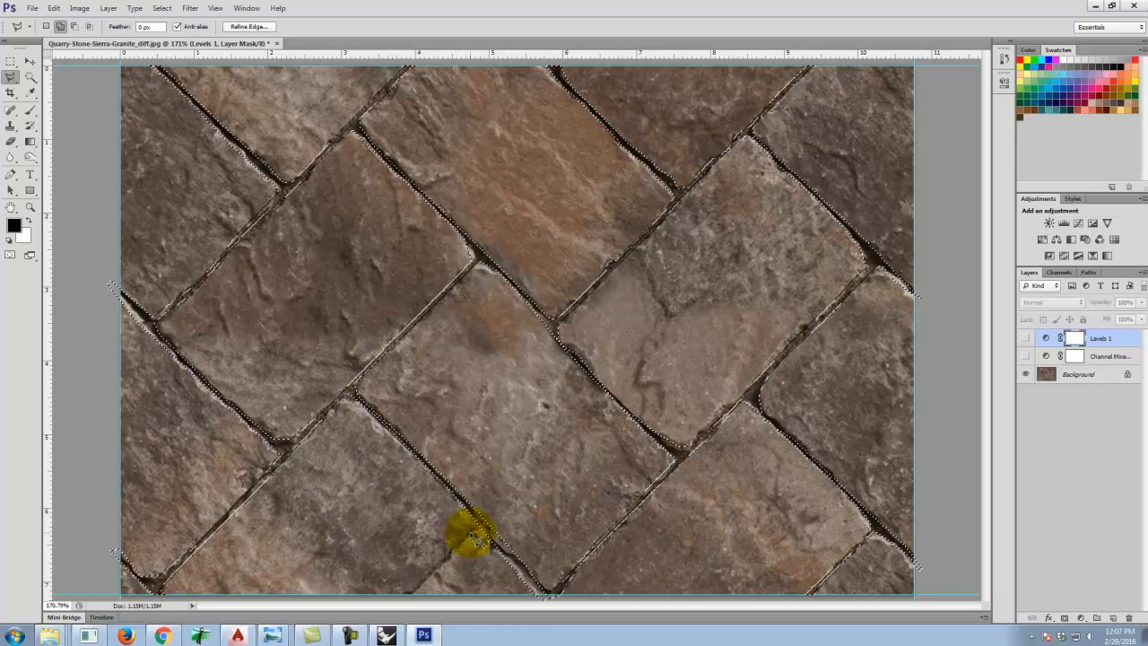
shift+click(479, 522)
click(448, 551)
click(401, 598)
click(429, 575)
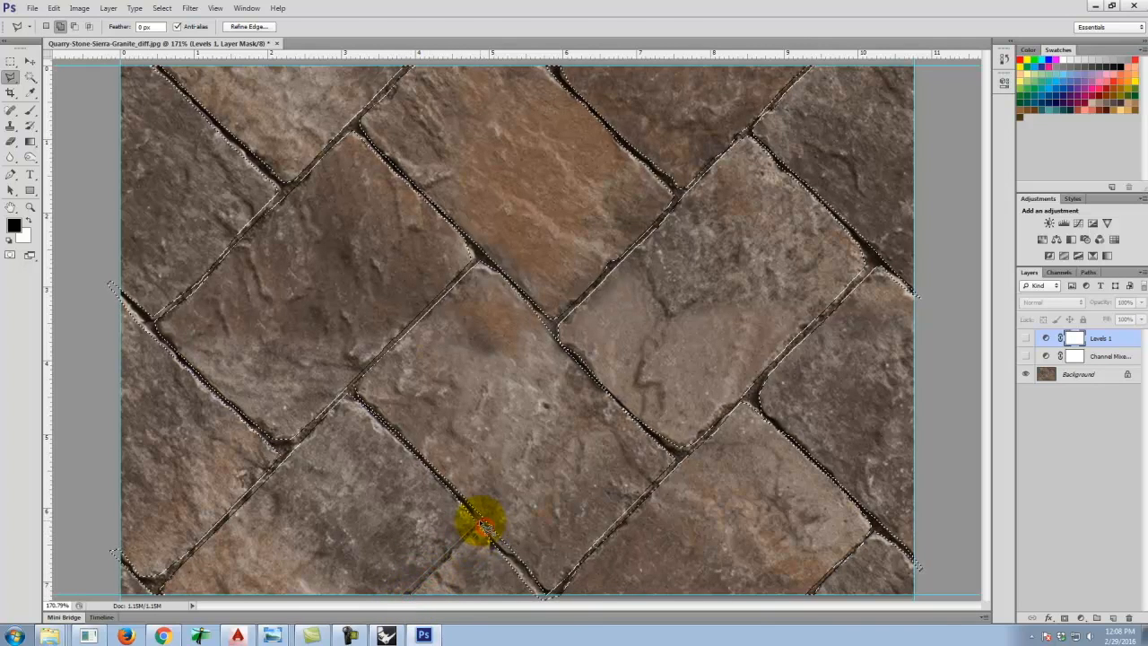
click(481, 526)
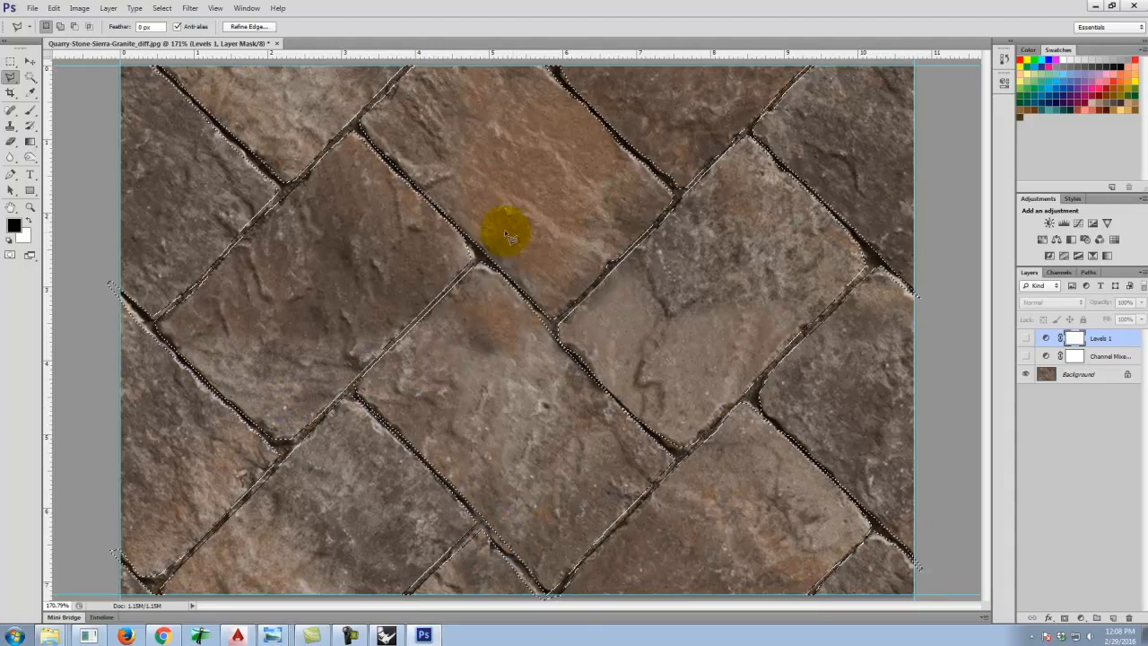
Create a new layer and paint the selected grout joints black with a 175 px brush.
click(1112, 618)
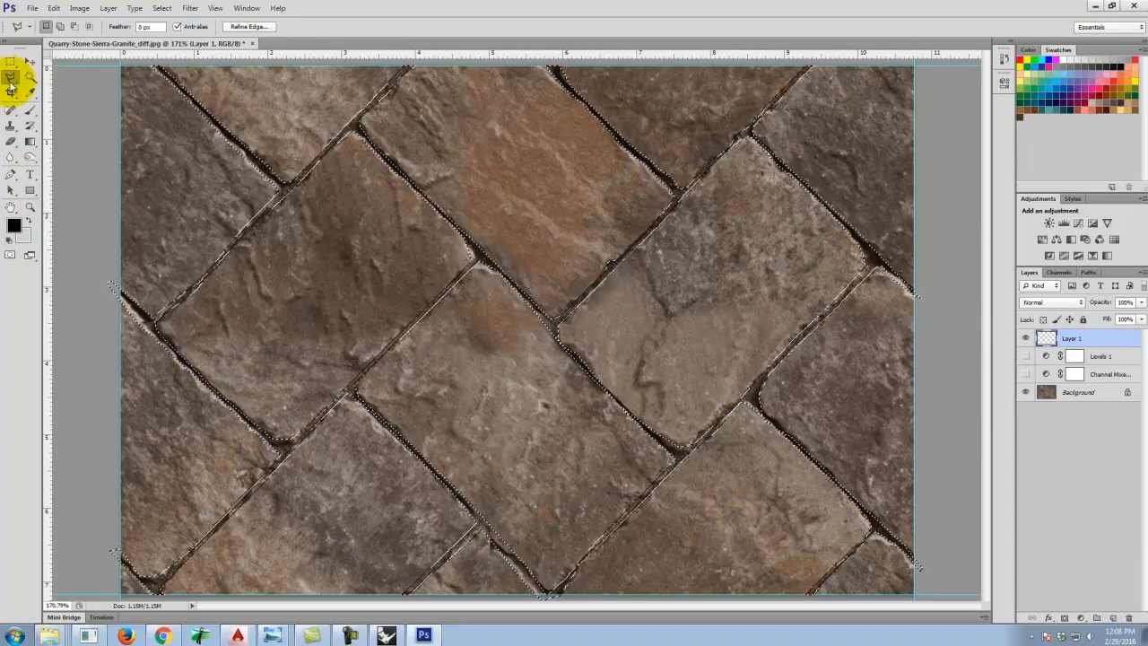
click(30, 109)
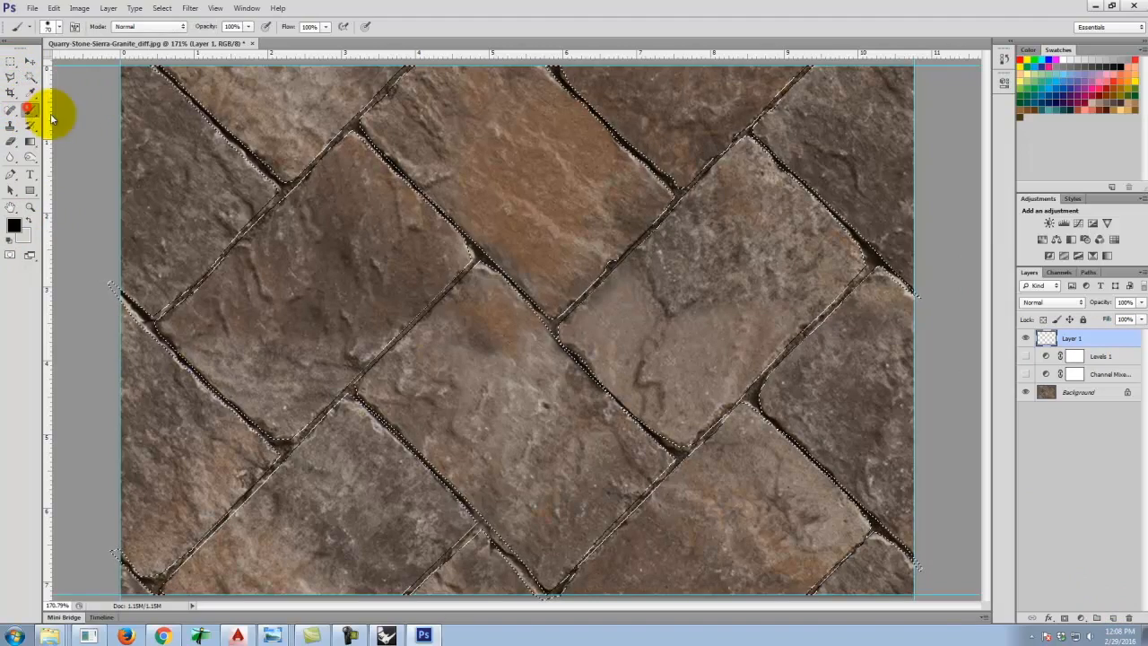
key(bracketright)
key(bracketright)
key(bracketright)
key(bracketright)
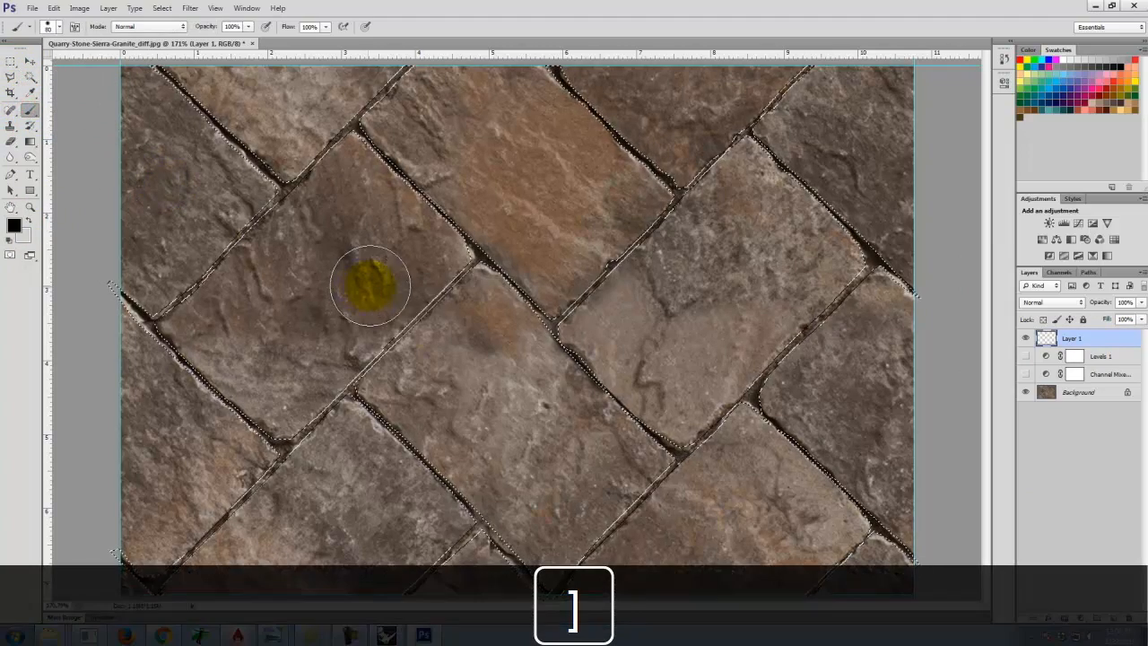
key(bracketright)
key(bracketright)
mouse_move(341, 236)
mouse_down()
mouse_move(266, 182)
mouse_move(219, 230)
mouse_move(174, 183)
mouse_up()
mouse_move(136, 596)
mouse_down()
mouse_move(472, 510)
mouse_move(351, 630)
mouse_move(397, 398)
mouse_move(593, 81)
mouse_move(820, 51)
mouse_move(930, 210)
mouse_move(448, 461)
mouse_move(413, 615)
mouse_move(677, 518)
mouse_up()
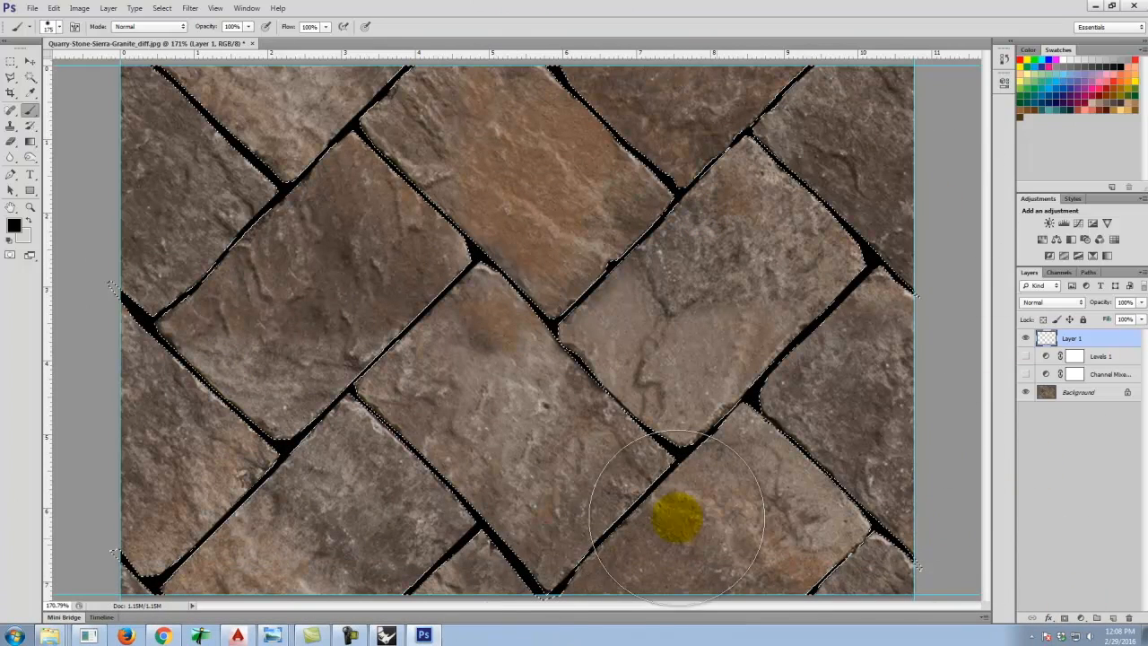
mouse_move(301, 193)
mouse_down()
mouse_move(159, 544)
mouse_move(328, 487)
mouse_move(803, 70)
mouse_up()
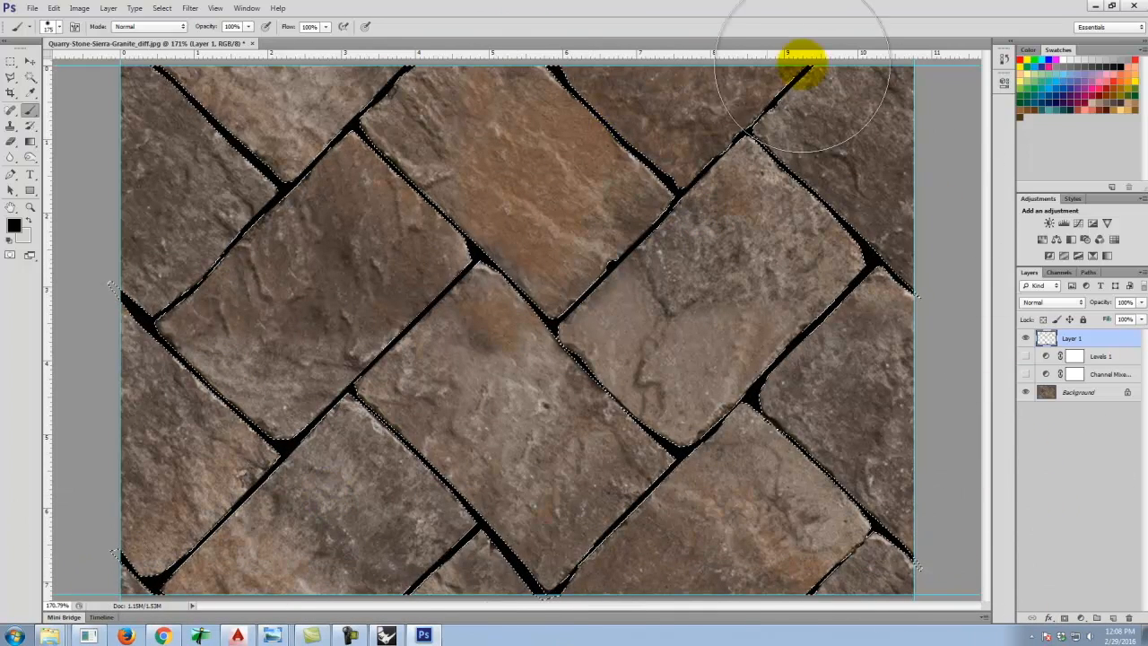
Invert the selection and set the foreground color to d2d2d2.
click(162, 8)
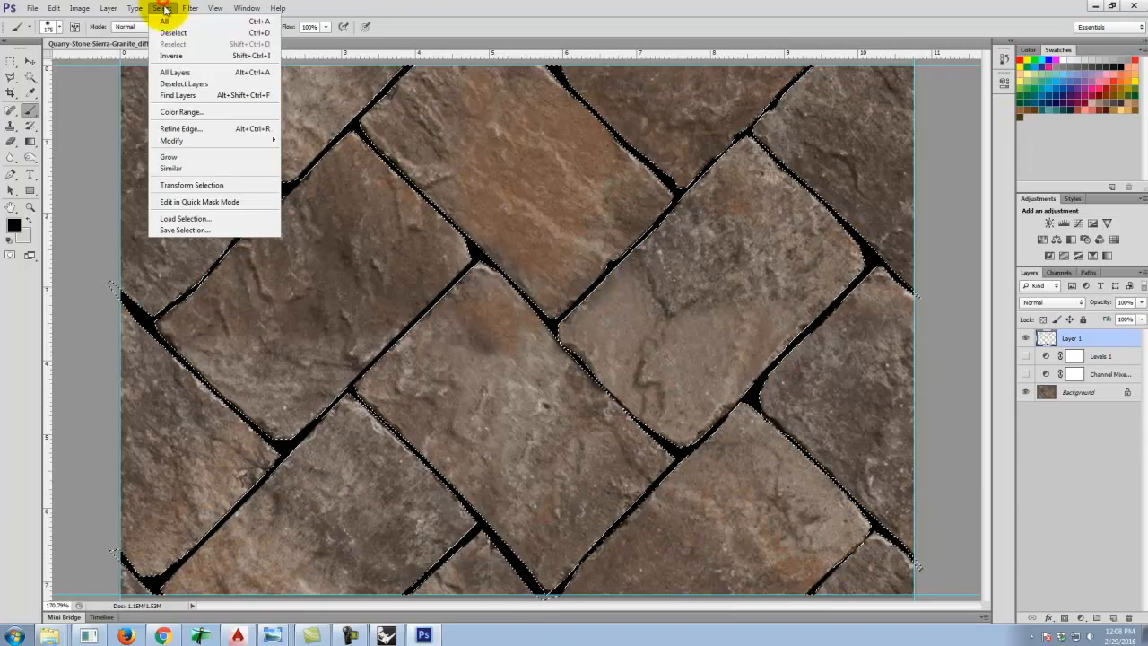
click(167, 56)
click(28, 221)
click(14, 225)
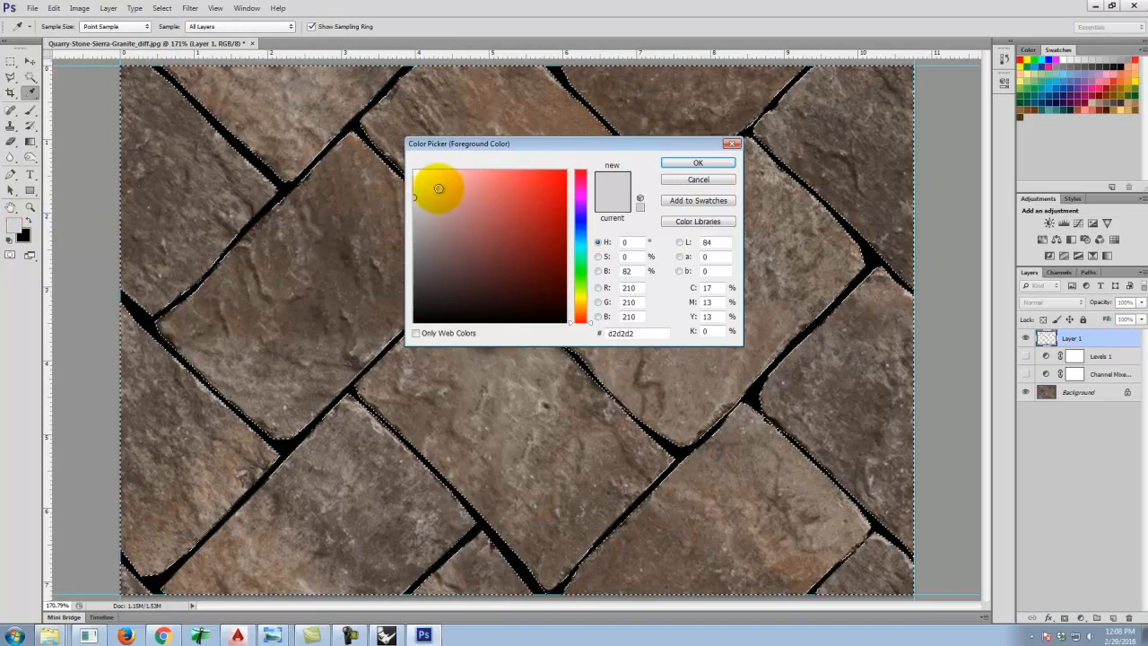
click(696, 164)
Paint the inverted selection over the pavers with the light gray brush, then deselect with the Rectangular Marquee tool.
key(b)
mouse_move(392, 122)
mouse_down()
mouse_move(440, 64)
mouse_move(439, 208)
mouse_up()
mouse_move(264, 361)
mouse_down()
mouse_move(422, 568)
mouse_move(1128, 568)
mouse_move(579, 430)
mouse_move(894, 212)
mouse_move(777, 90)
mouse_move(23, 224)
mouse_move(74, 353)
mouse_up()
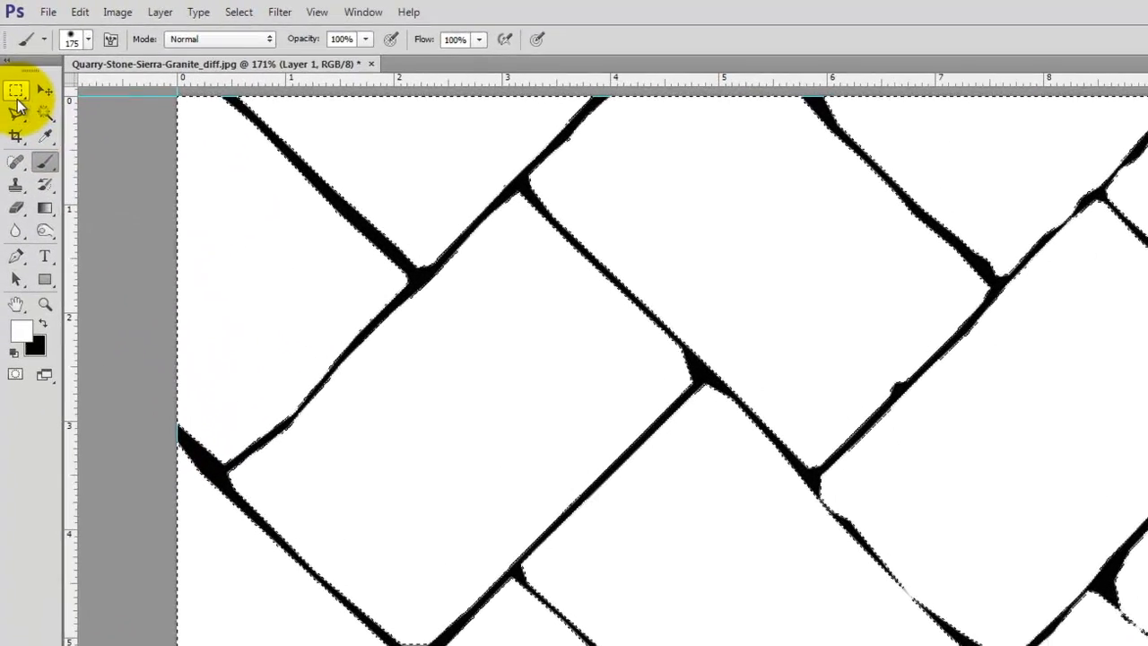
click(16, 93)
click(117, 155)
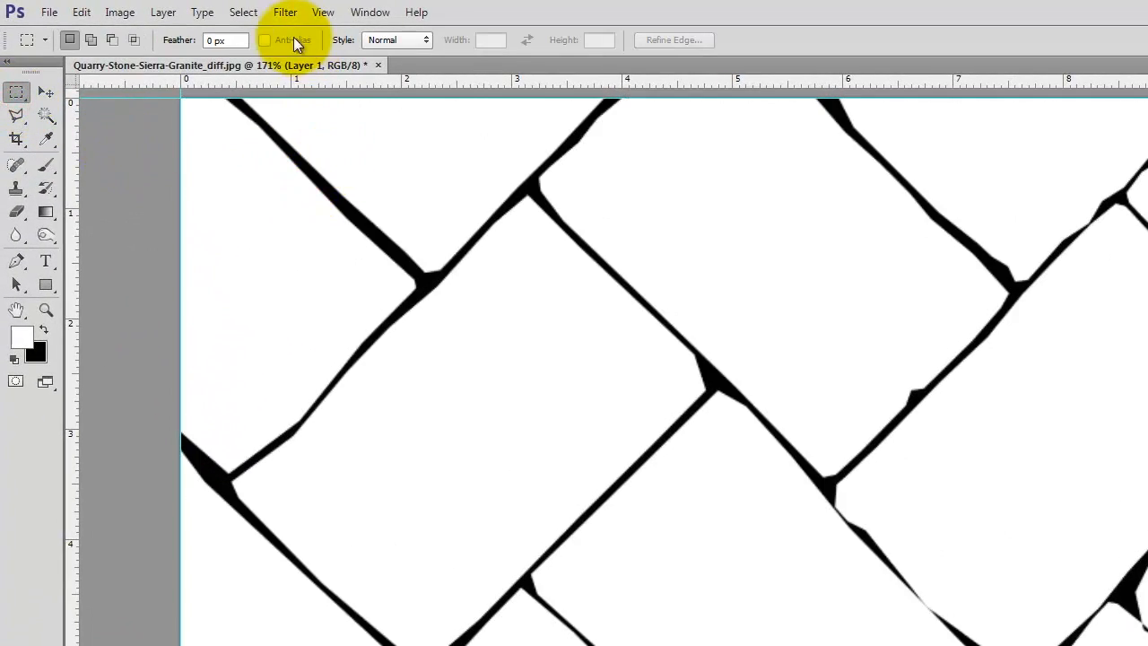
Apply a Gaussian Blur with a 2 pixel radius to the painted grout mask layer.
click(285, 13)
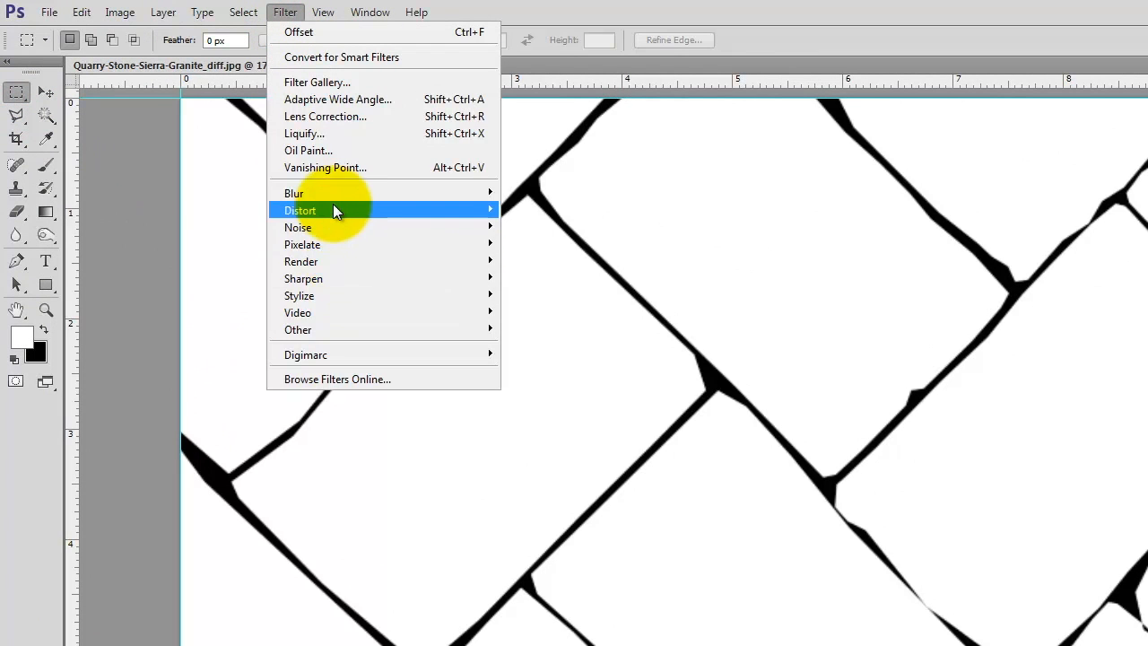
mouse_move(331, 192)
click(558, 307)
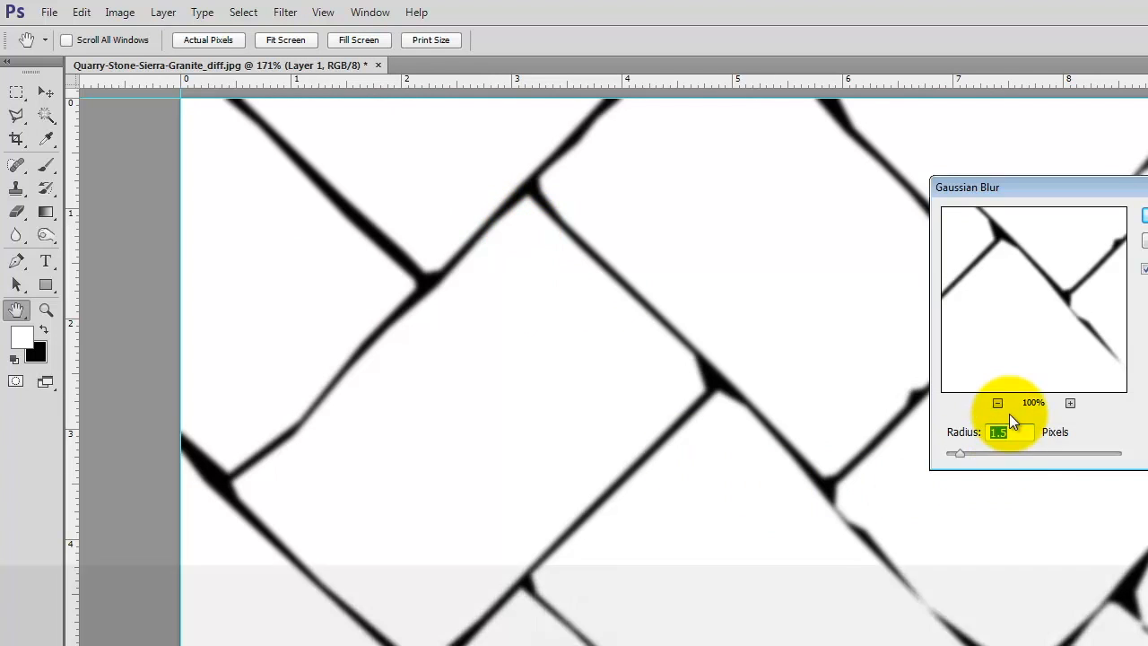
text(3)
key(Tab)
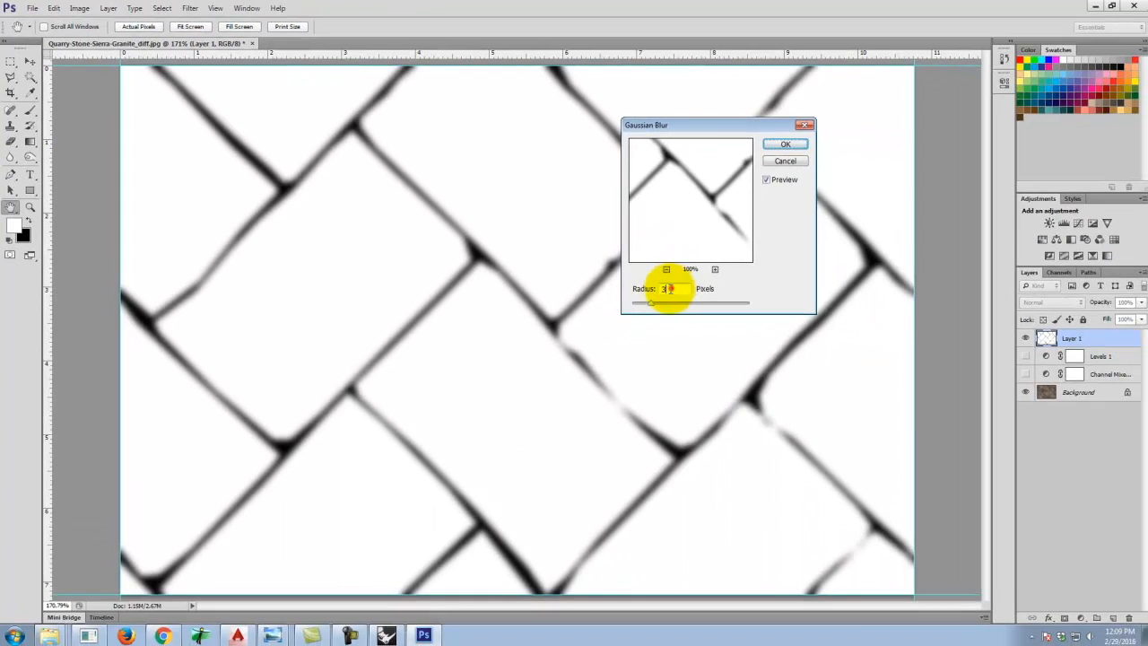
text(2)
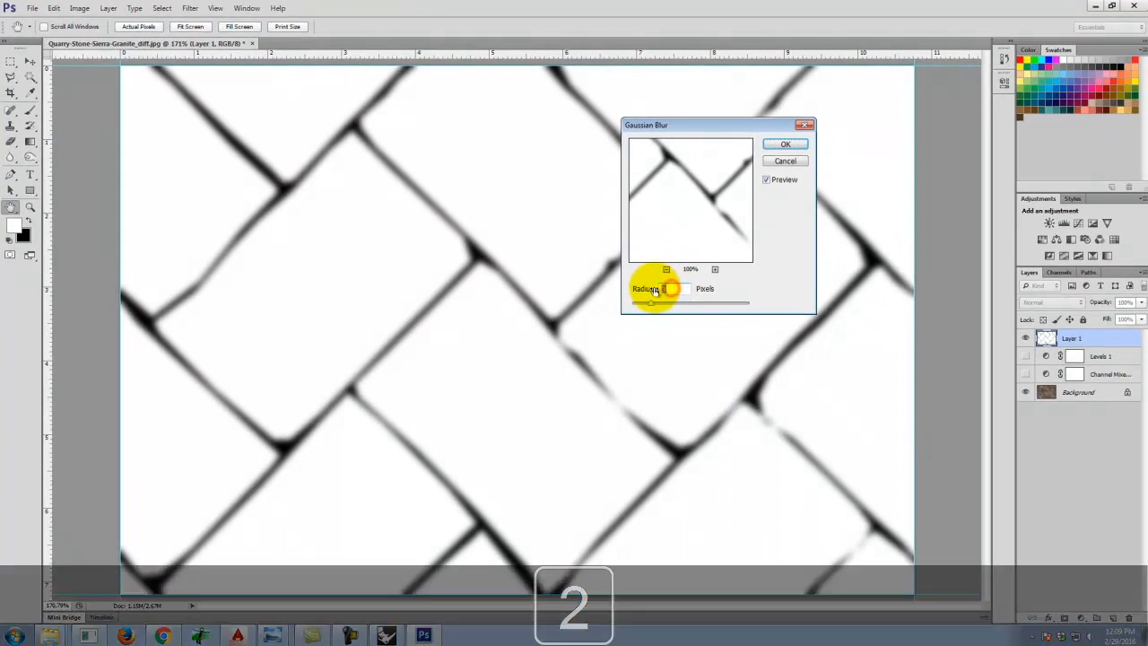
key(Tab)
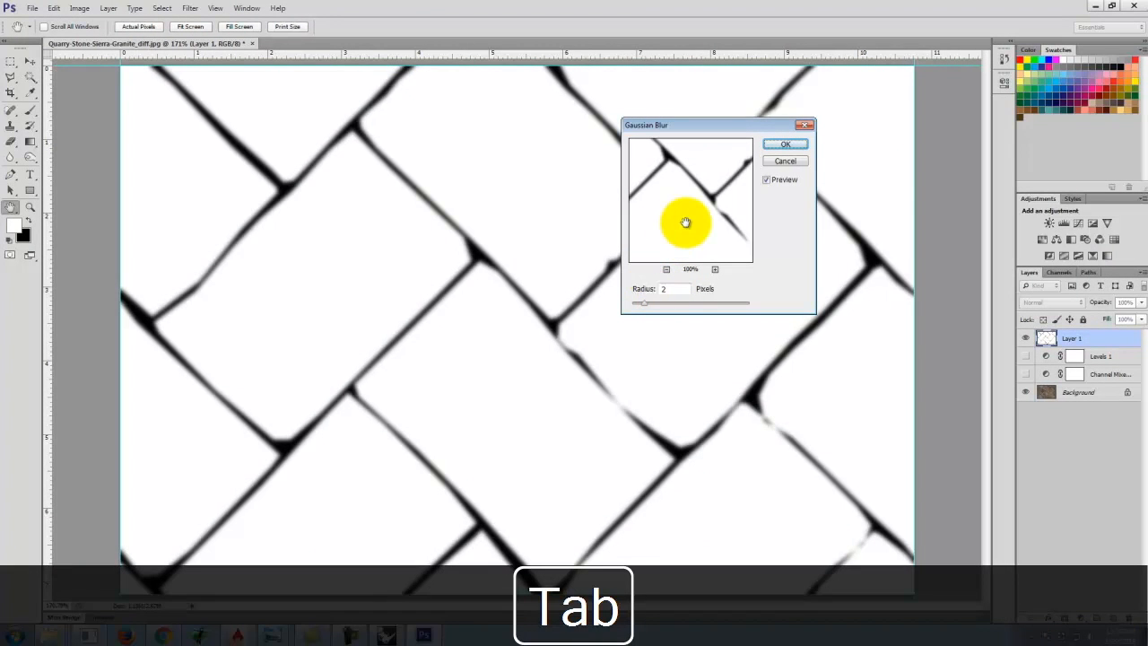
click(806, 146)
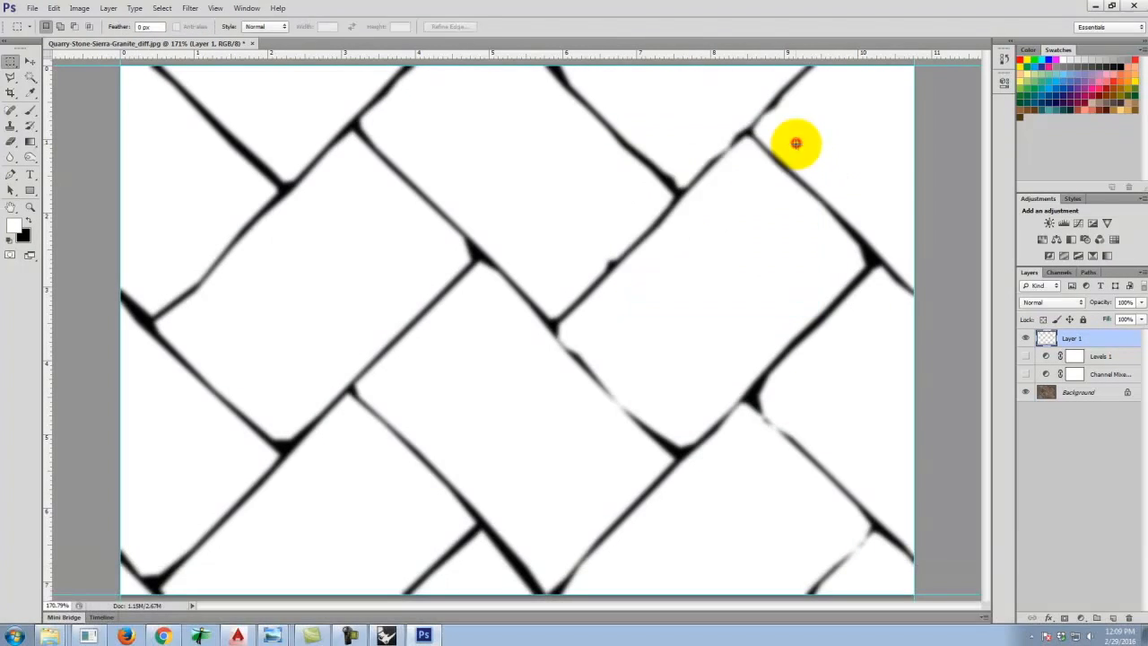
Save a JPEG copy named Quarry-Stone-Sierra-Granite_displacement in the Calstone folder at Maximum quality.
click(33, 8)
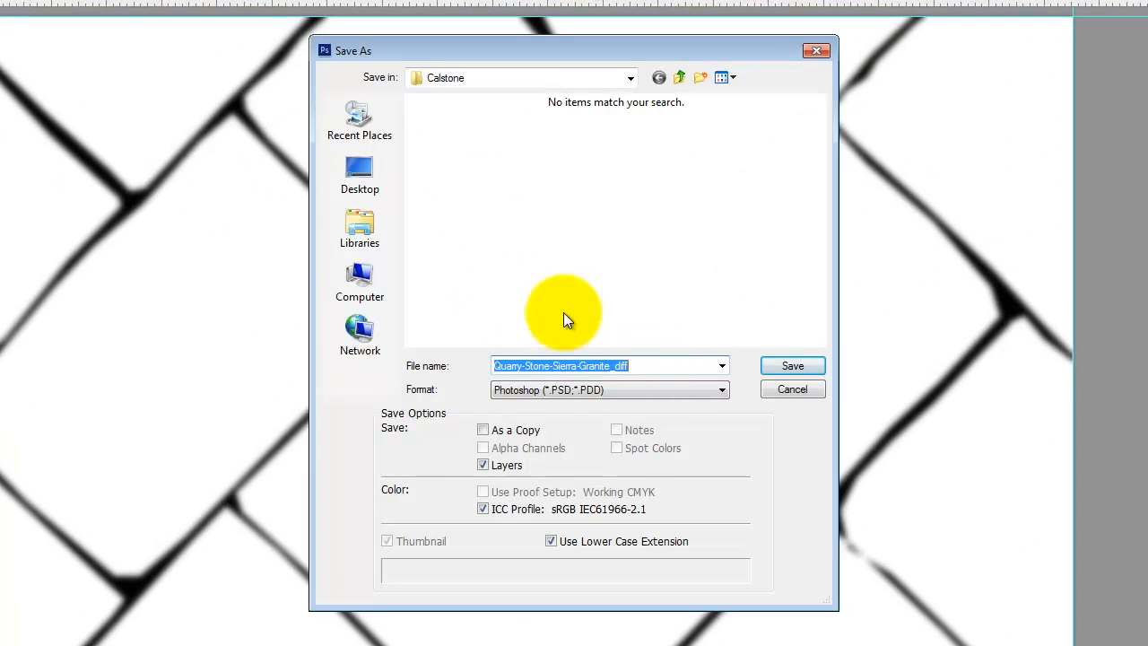
click(631, 391)
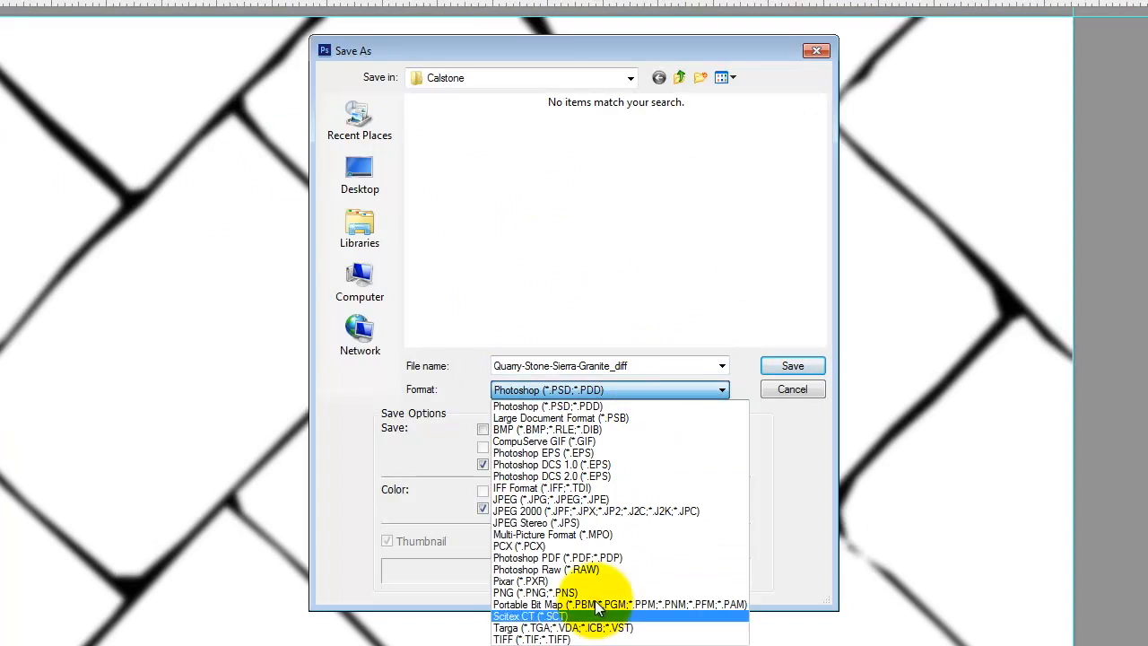
click(574, 499)
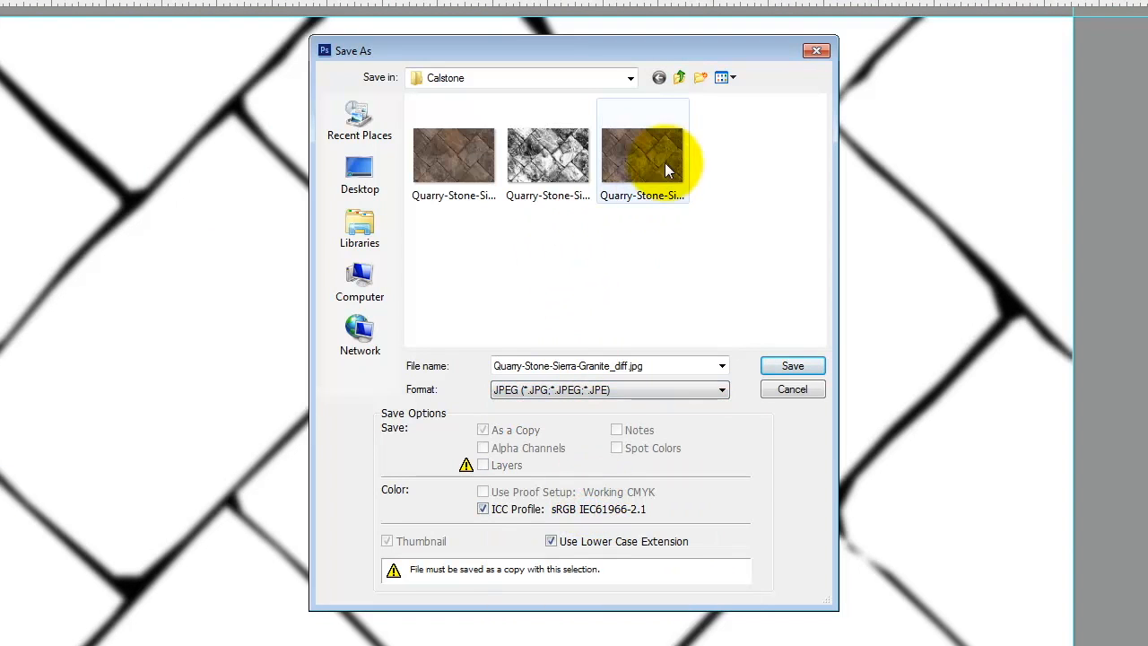
click(642, 157)
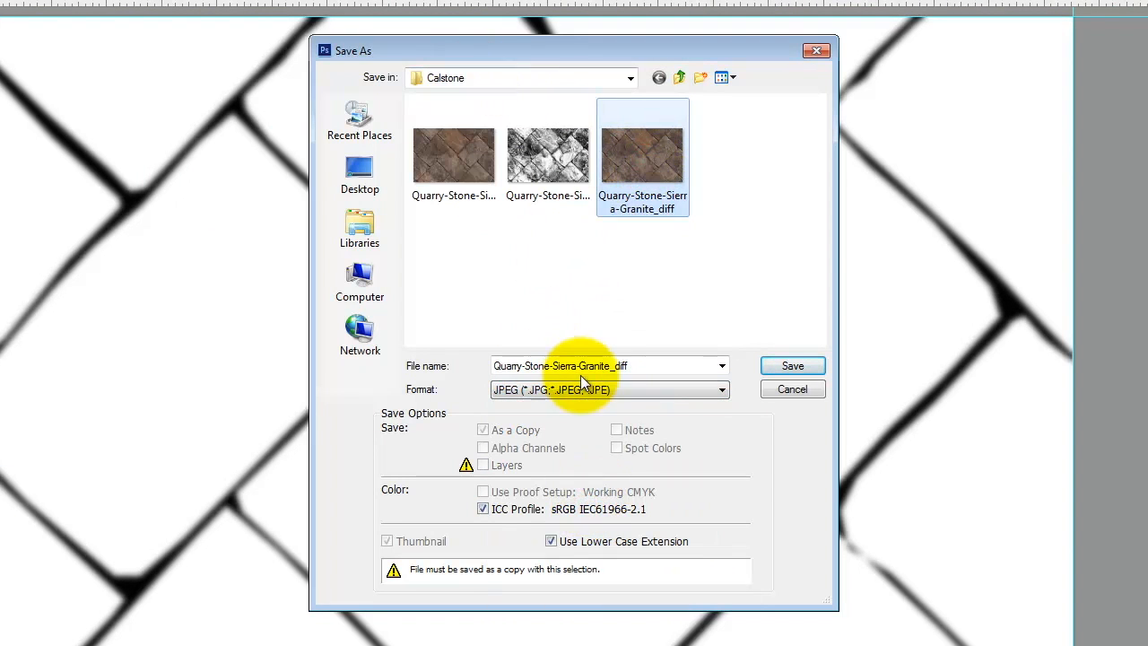
click(643, 368)
click(643, 367)
key(BackSpace)
key(BackSpace)
key(BackSpace)
key(BackSpace)
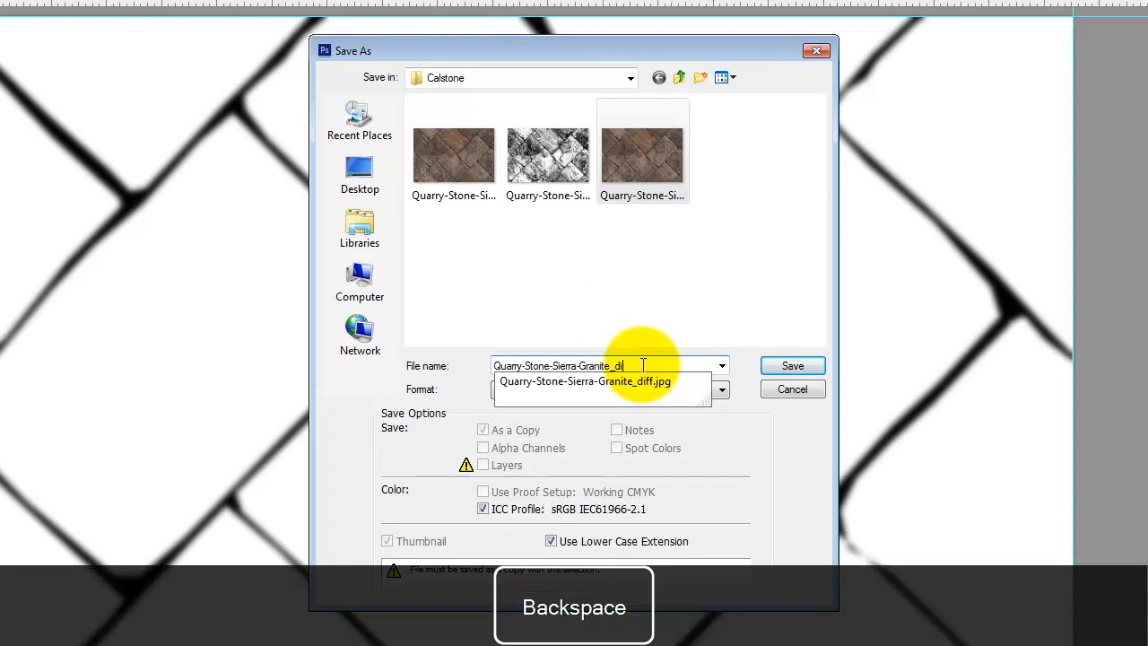
text(disp)
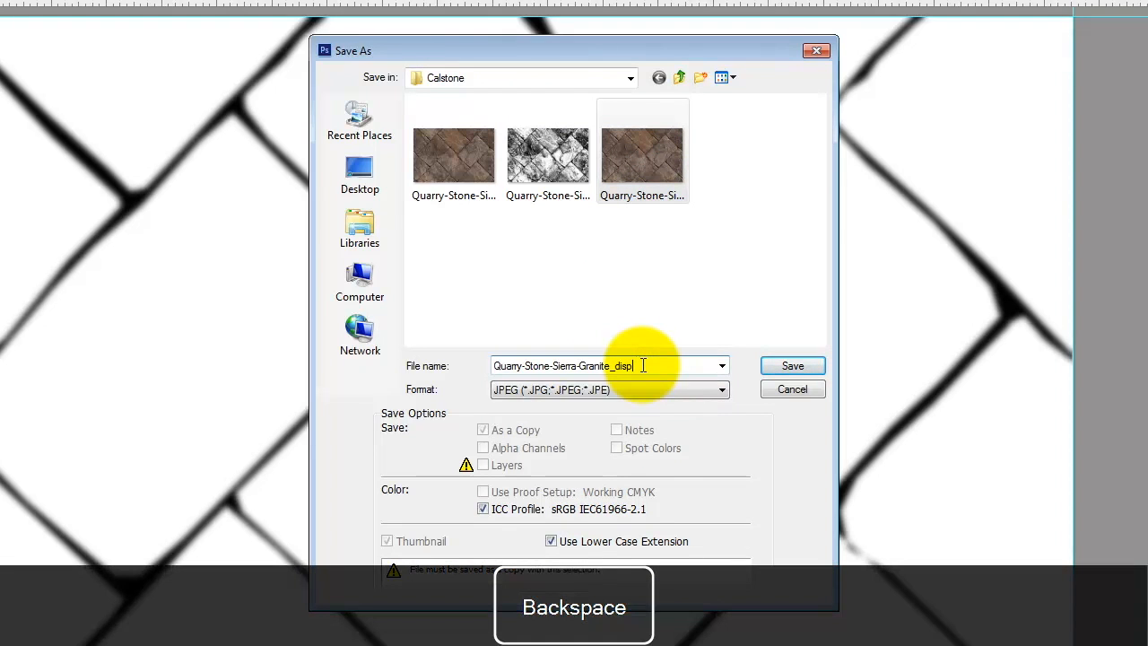
text(lacement)
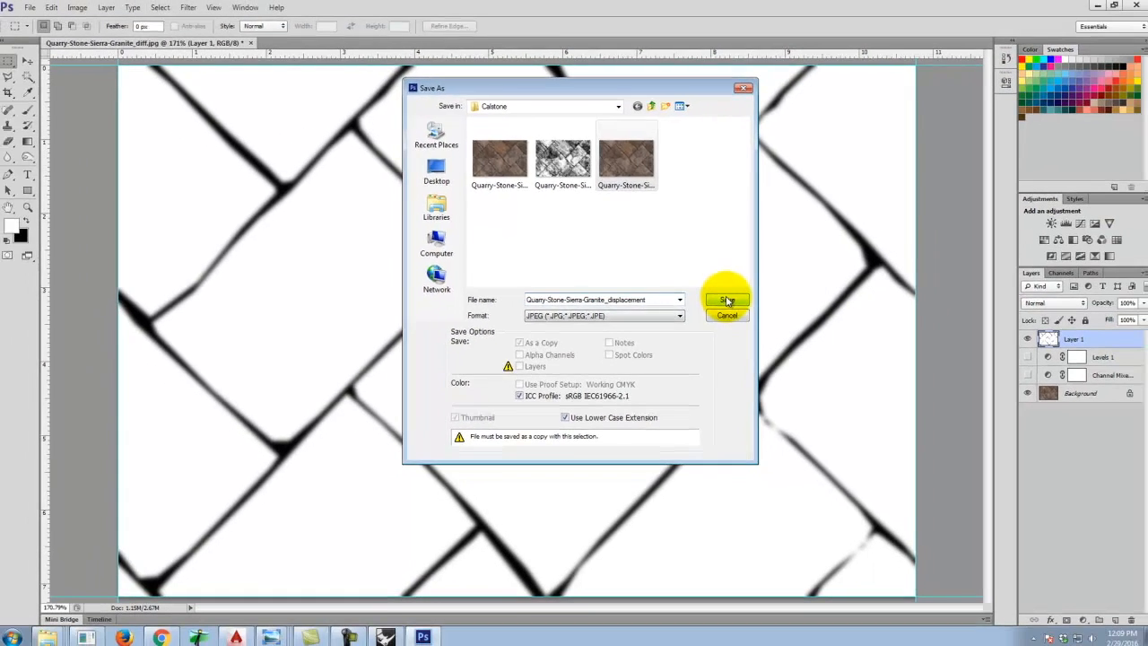
click(727, 300)
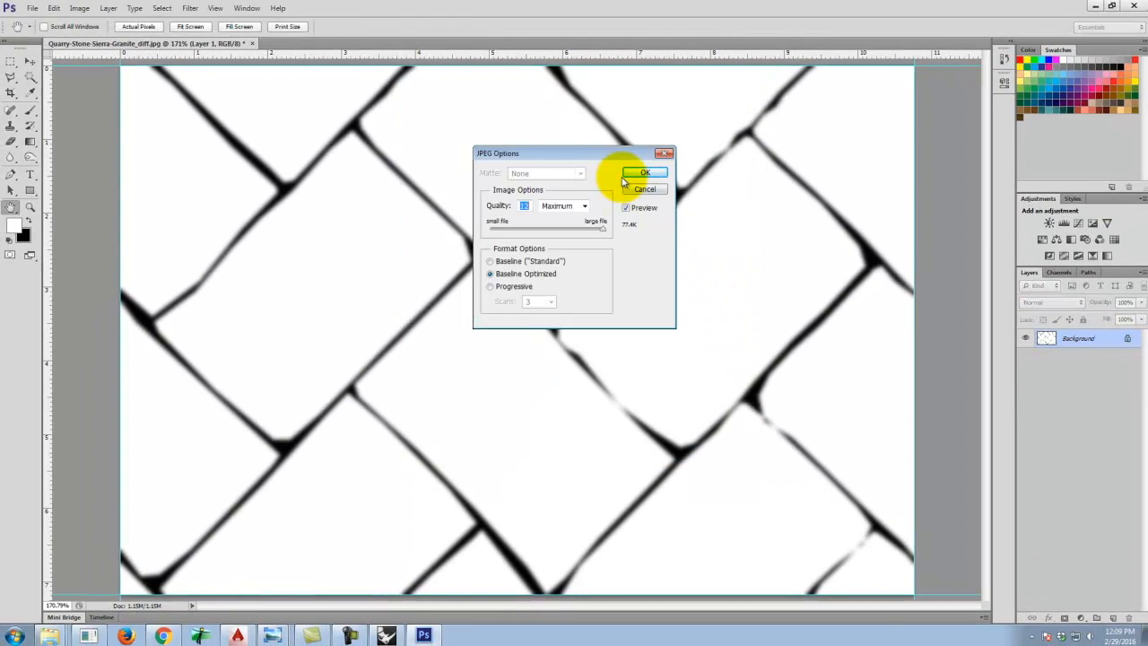
click(646, 168)
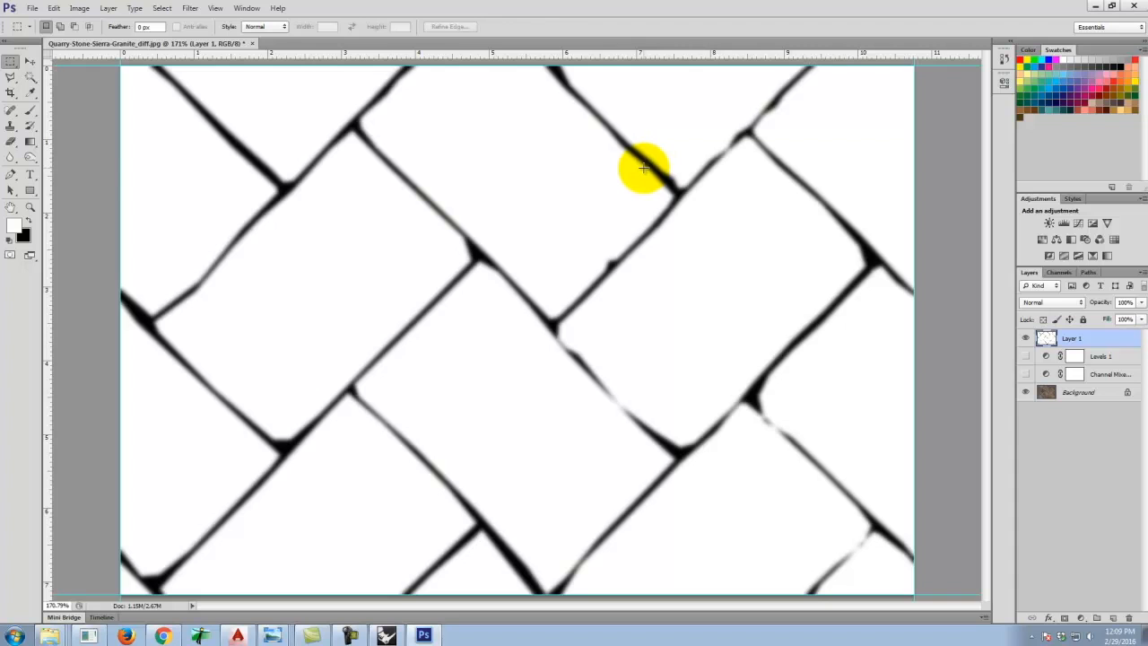
Switch to Rhino and create a new Standard material under Scene Materials in the V-Ray material editor.
click(388, 635)
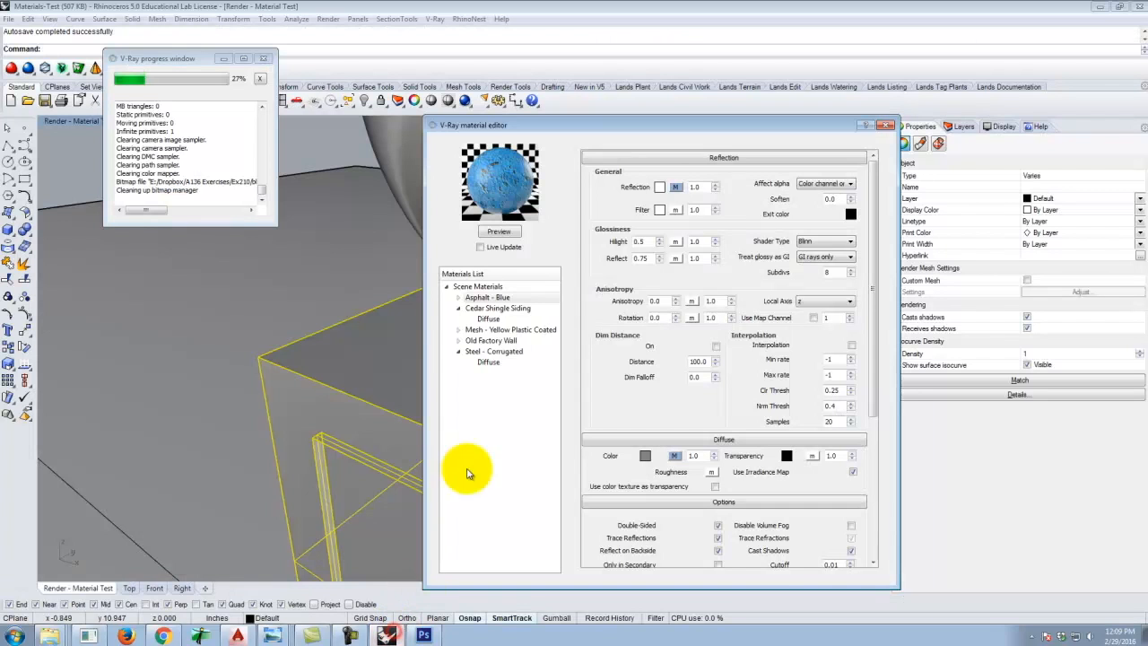
right_click(470, 288)
mouse_move(513, 295)
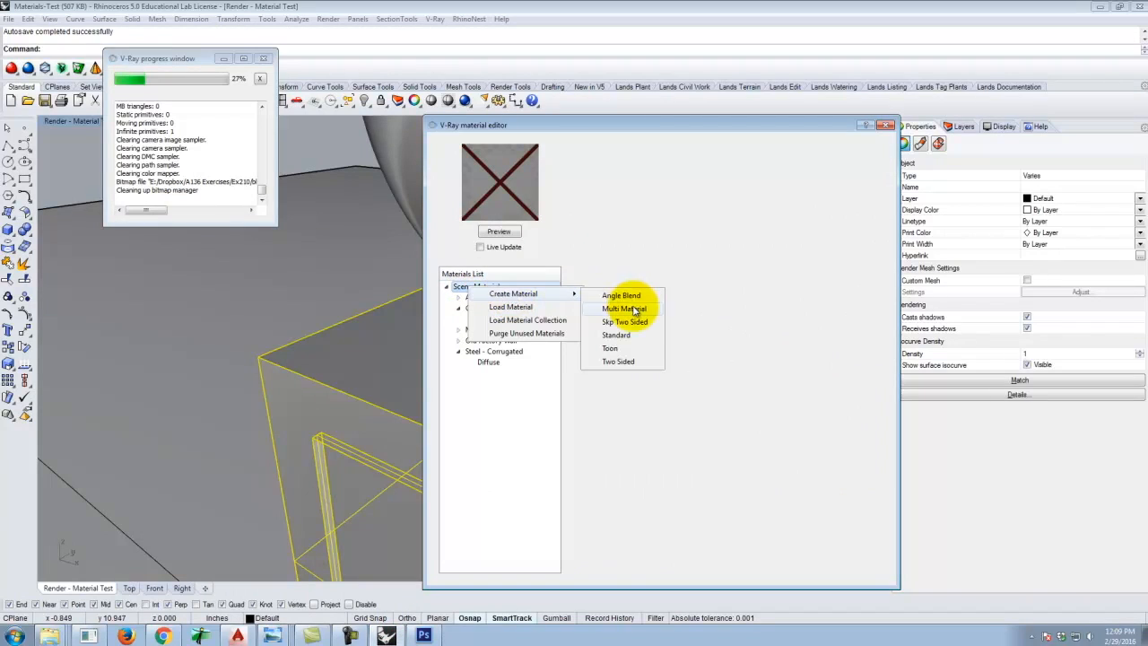
click(637, 332)
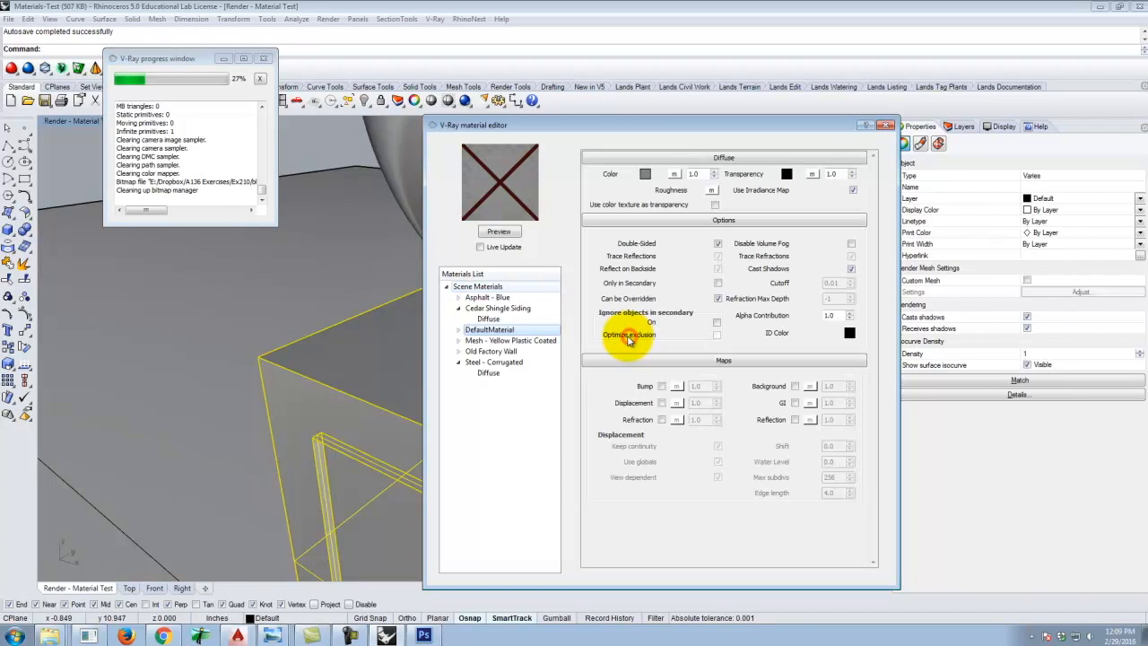
Rename the new material to Paver - Calstone - Sierra Granite - Quarry Stone.
click(492, 331)
text(Calstone_Sierra Granite P)
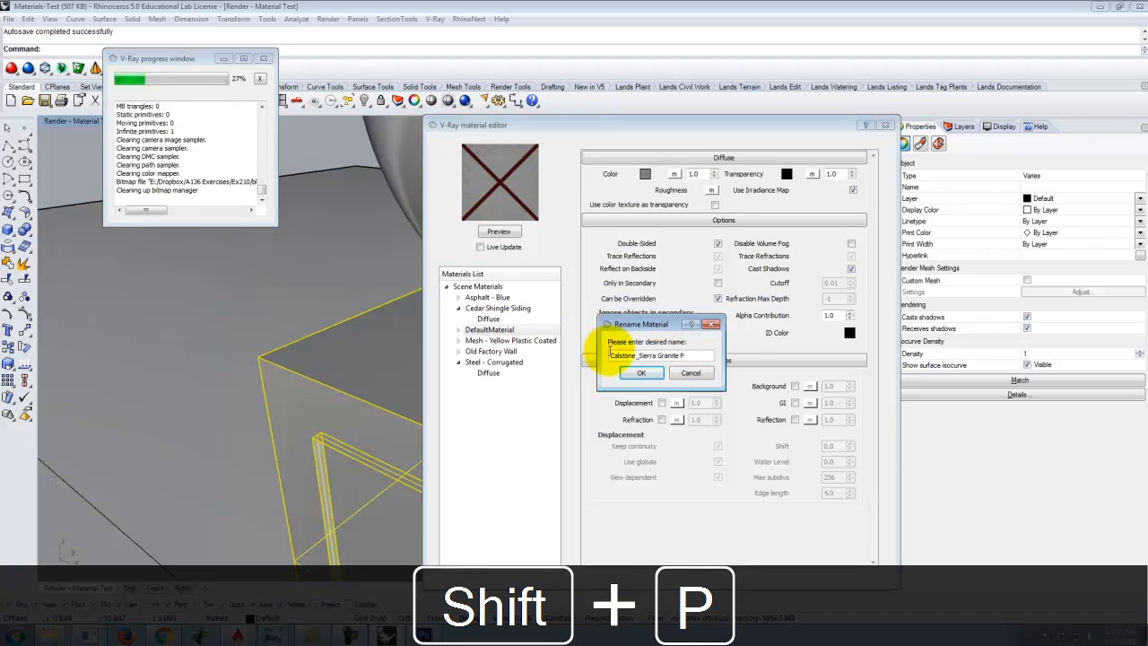
text(Paver - )
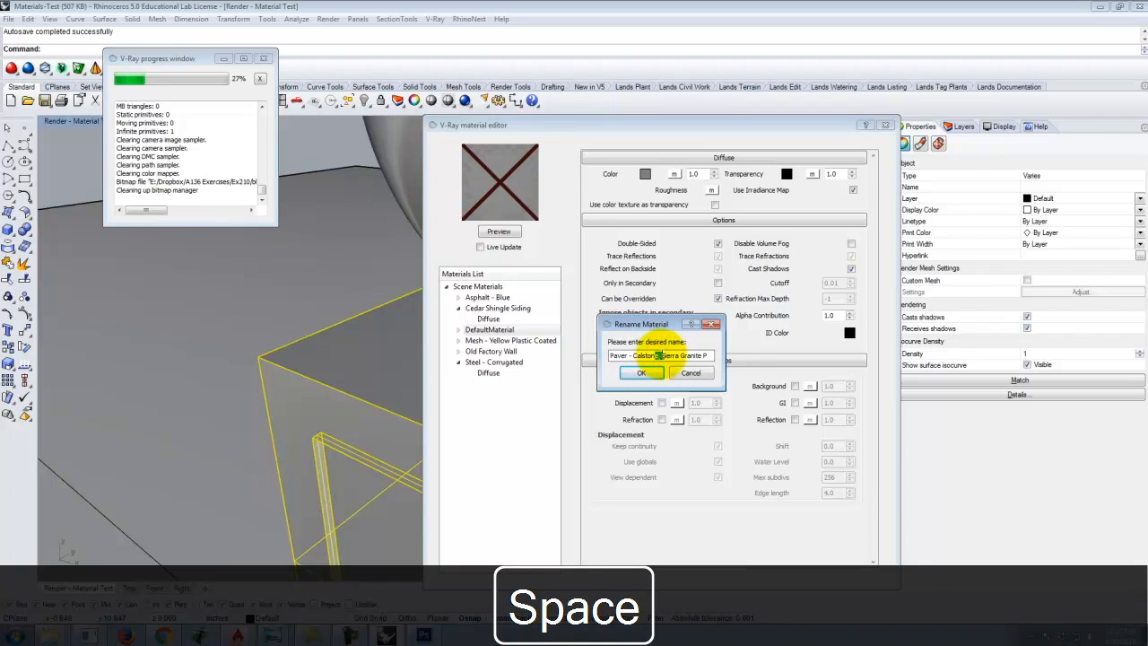
text( -)
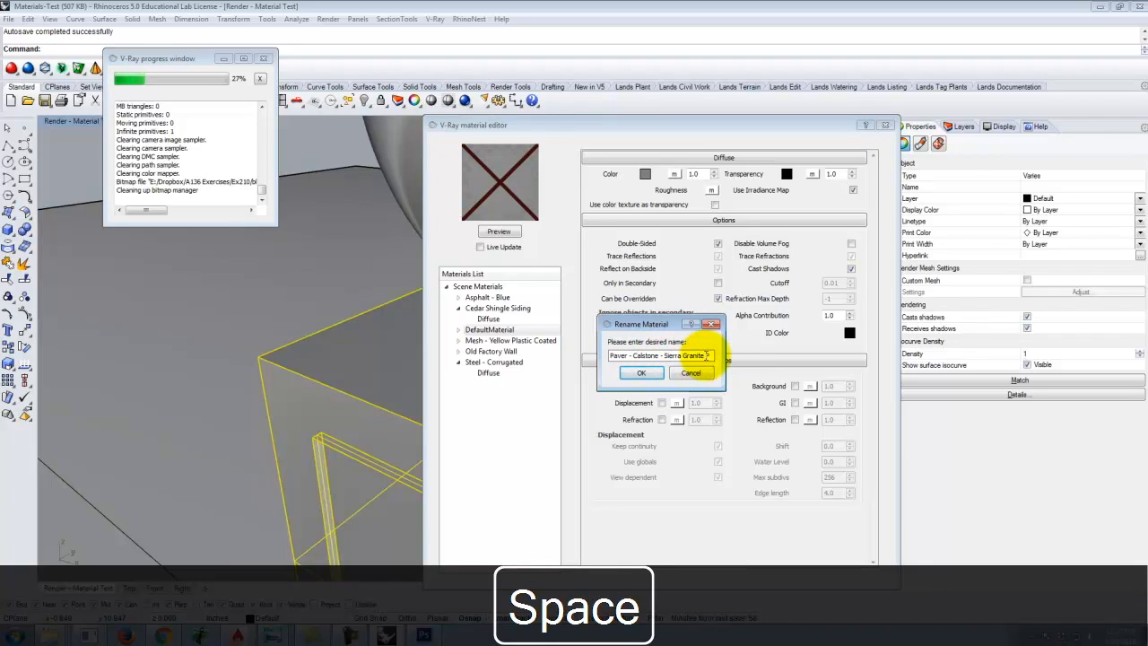
drag(703, 356, 741, 361)
text(e)
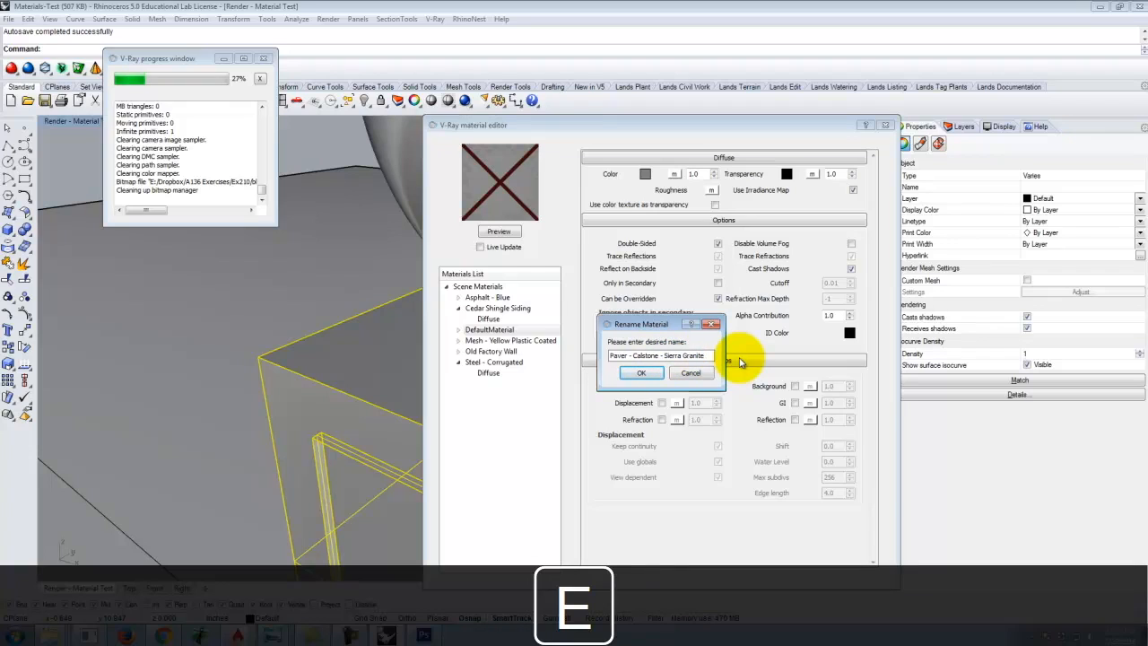
text( - Quar)
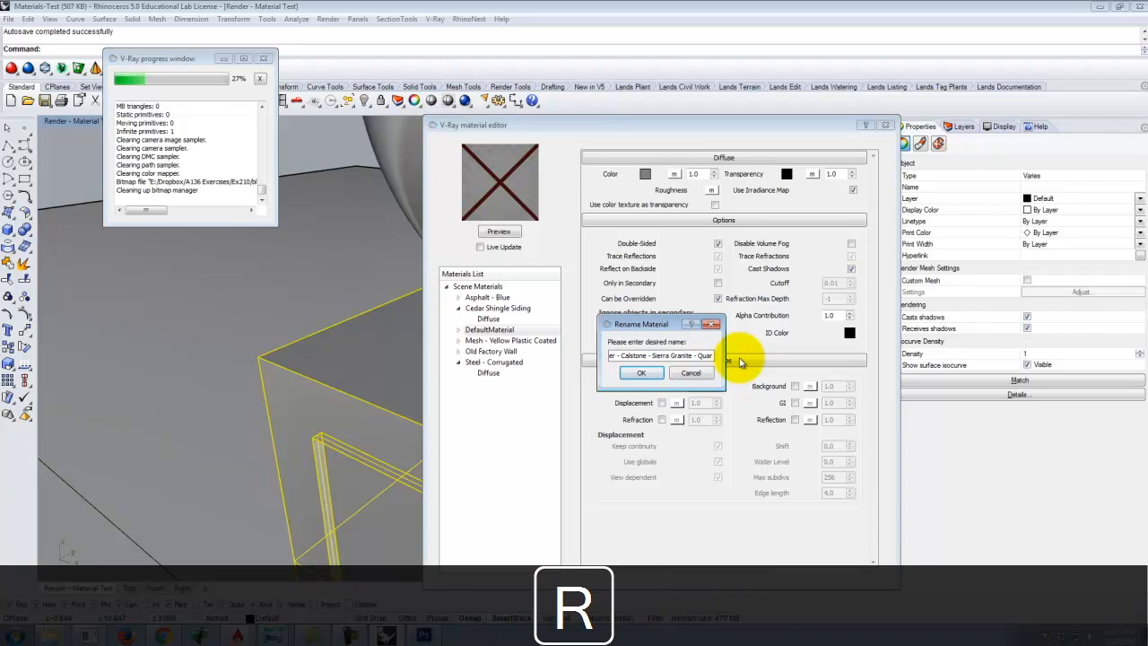
text(ry Ste)
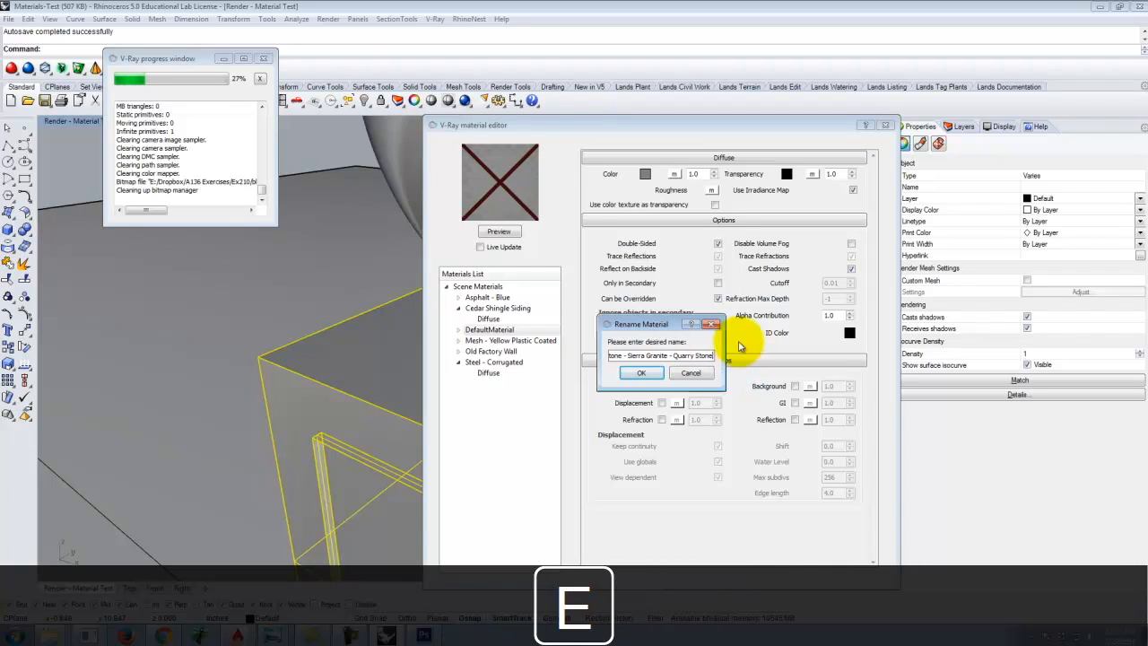
click(652, 373)
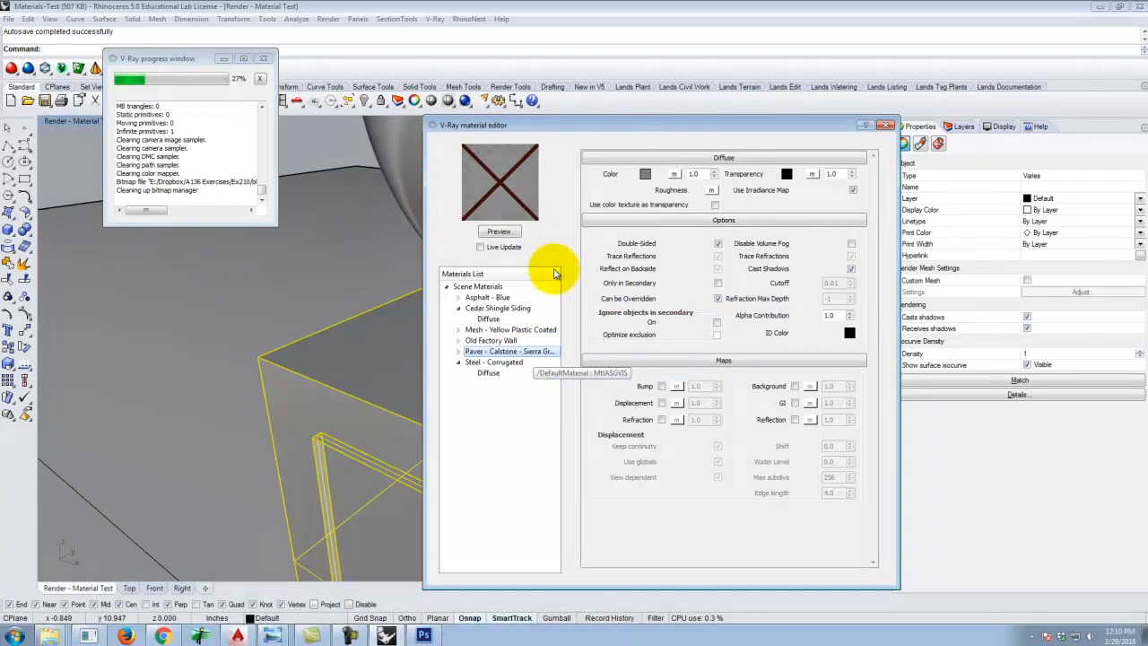
Map the diffuse color with a TexBitmap using Quarry-Stone-Sierra-Granite_diff from the Calstone folder and preview it.
click(675, 174)
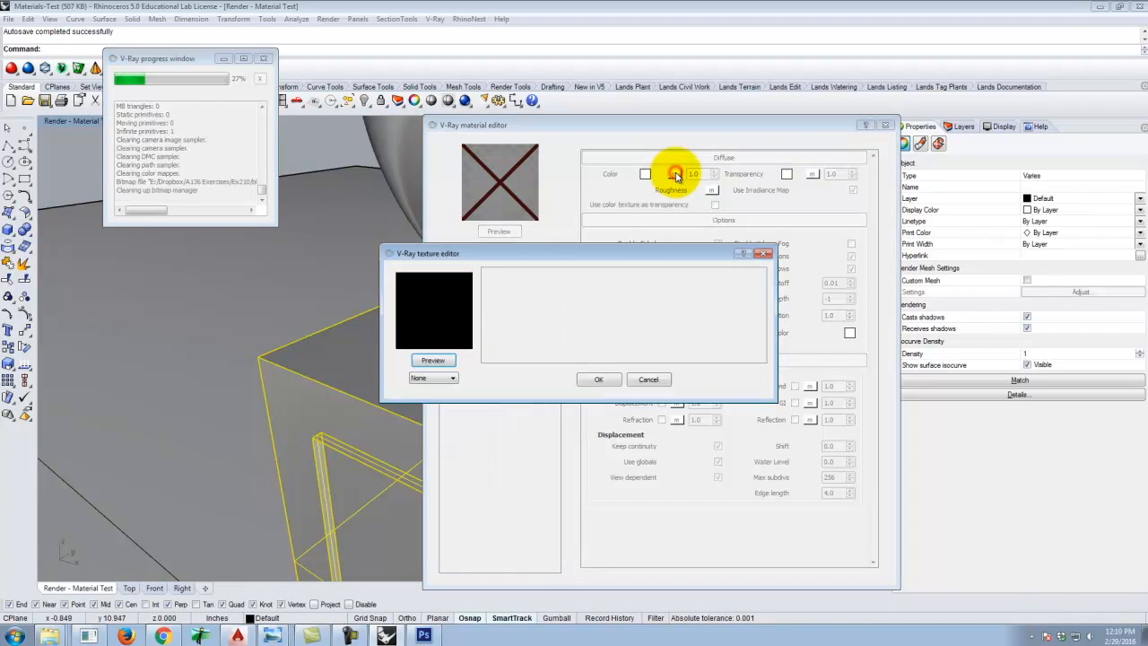
click(435, 378)
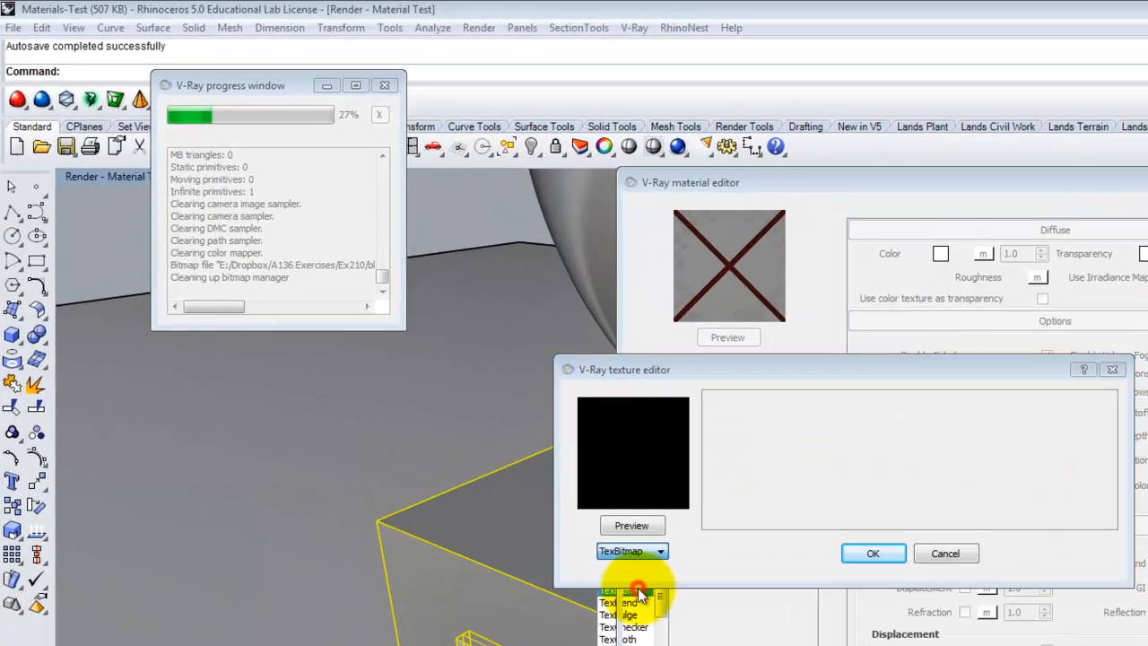
click(639, 592)
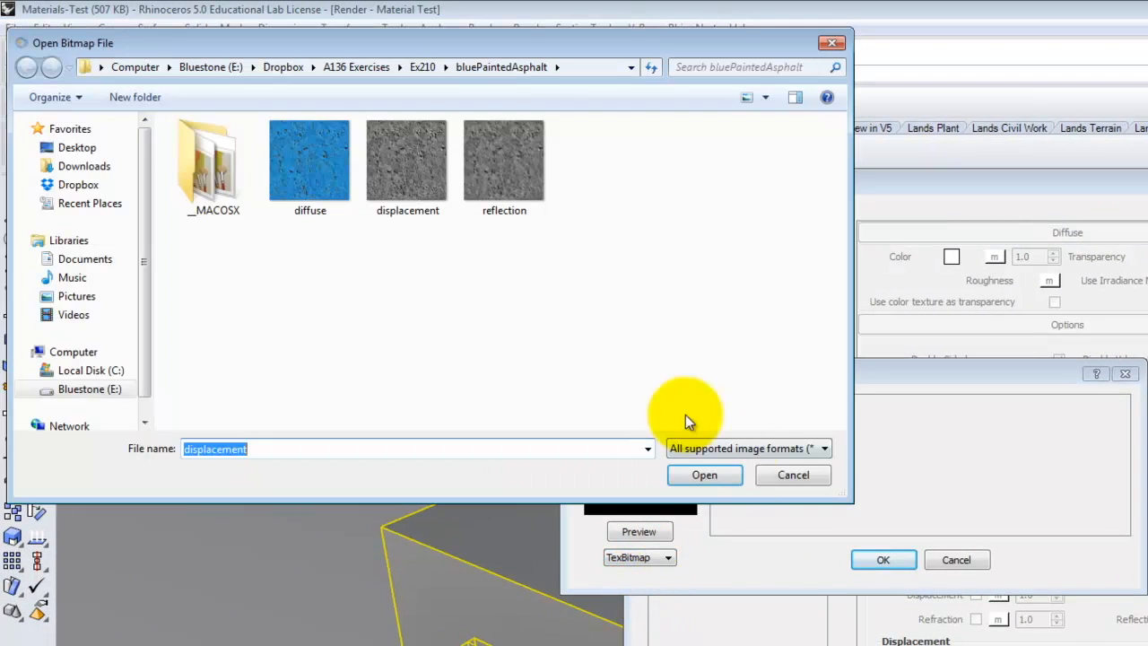
click(420, 67)
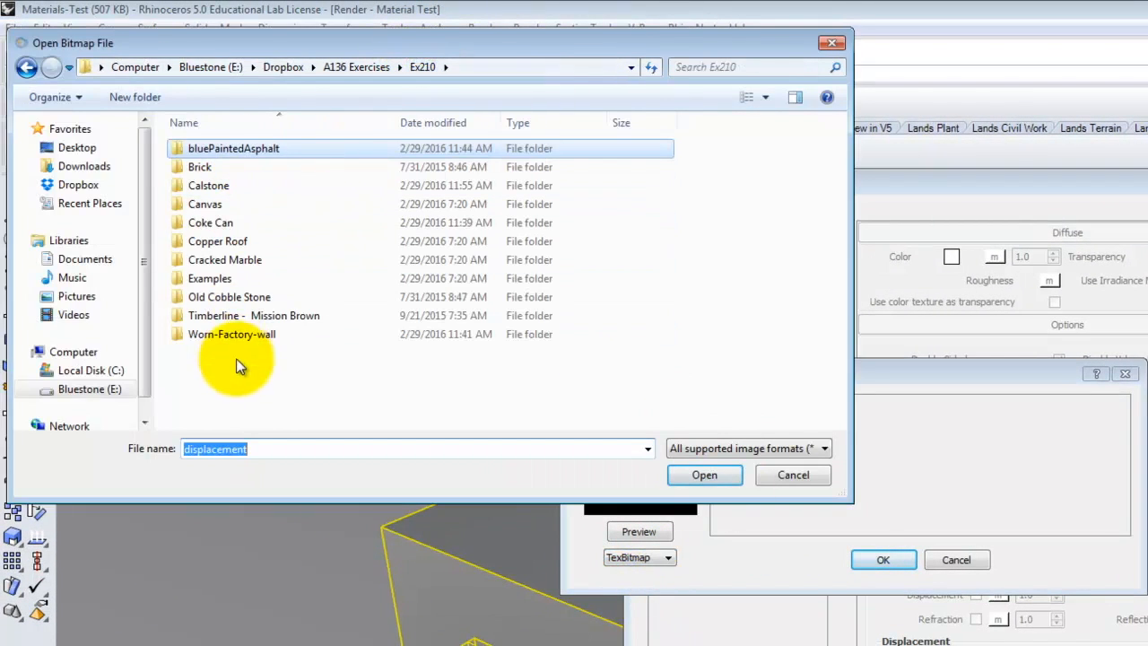
click(213, 186)
double_click(216, 186)
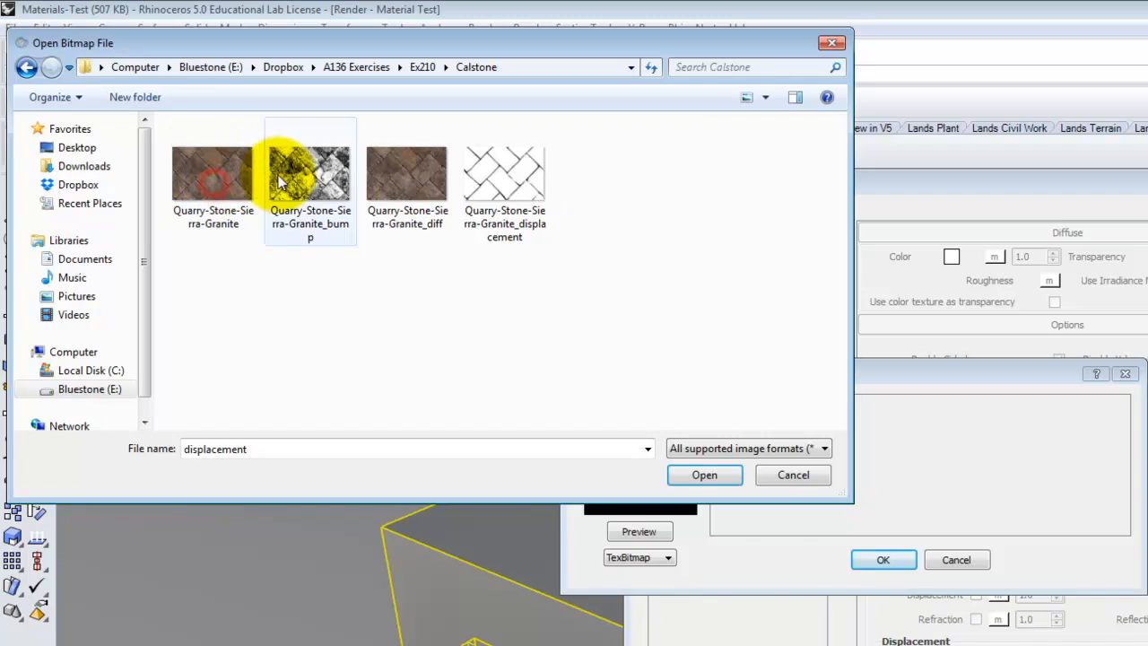
click(391, 177)
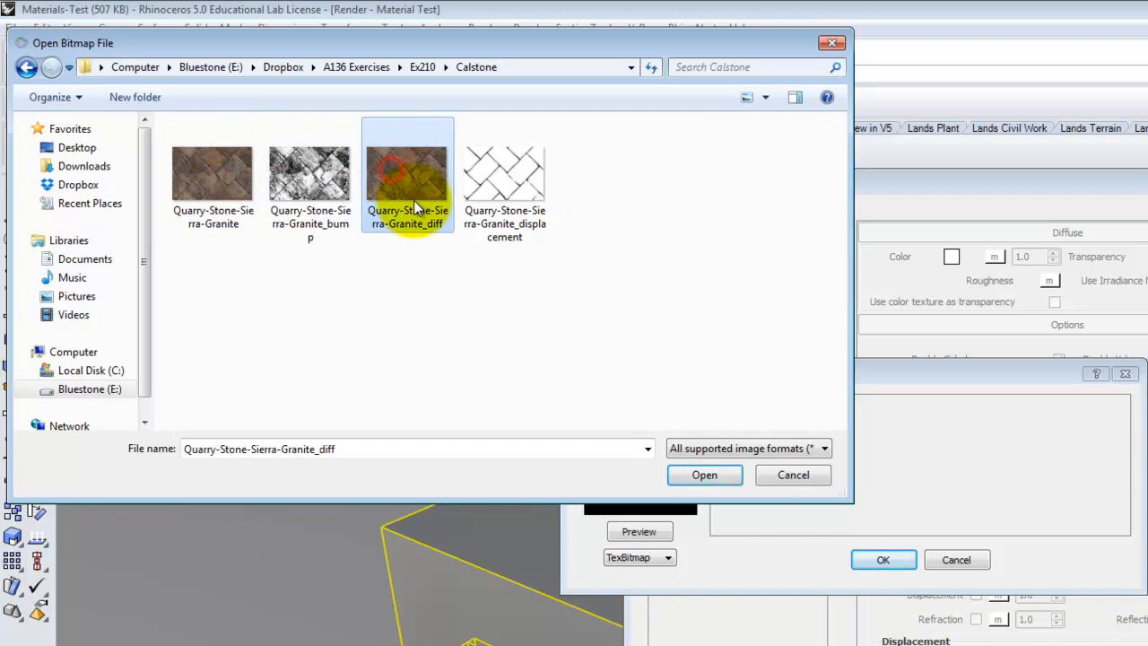
click(704, 474)
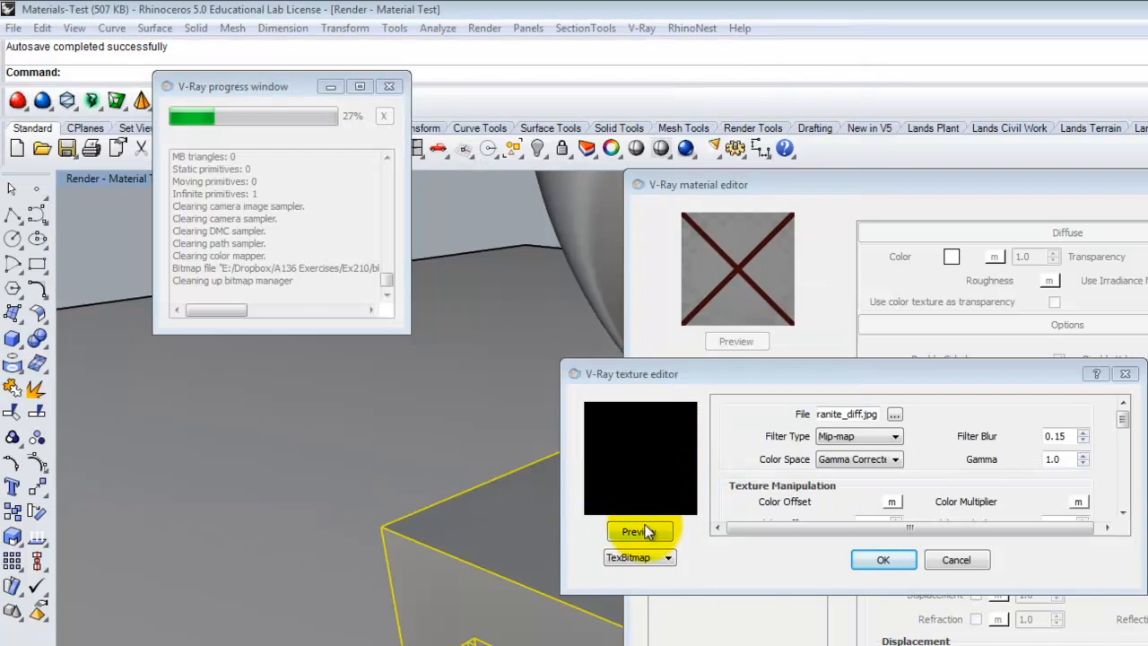
click(639, 536)
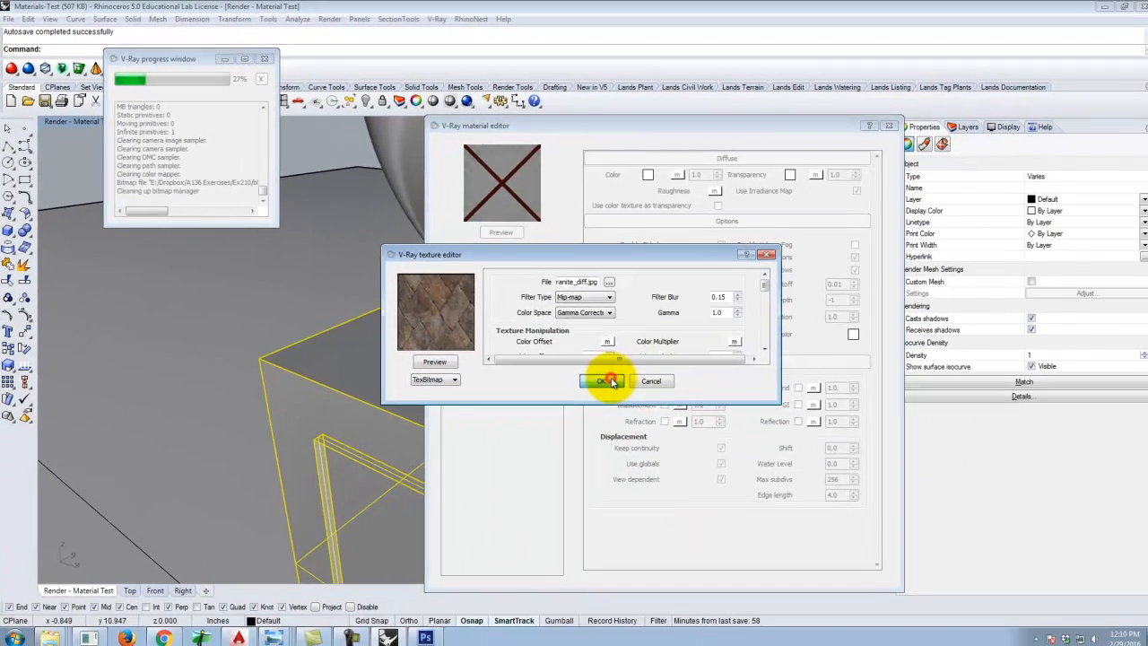
click(811, 504)
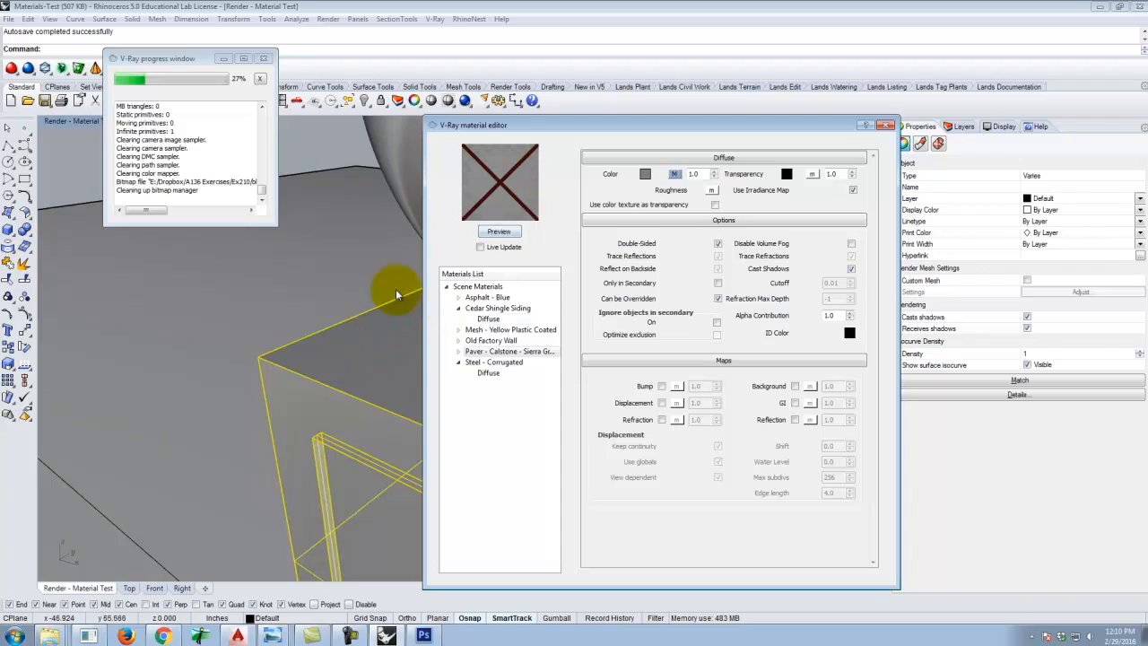
click(409, 179)
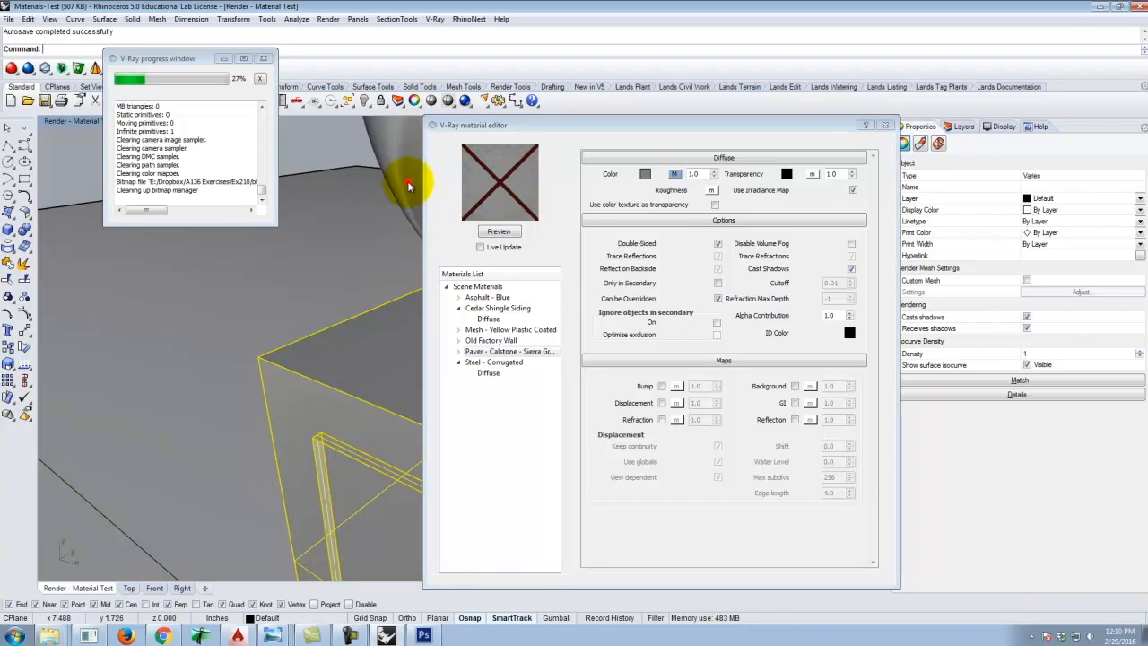
Select the box and sphere in the viewport and apply the Paver - Calstone - Sierra Granite material to the selection.
click(359, 337)
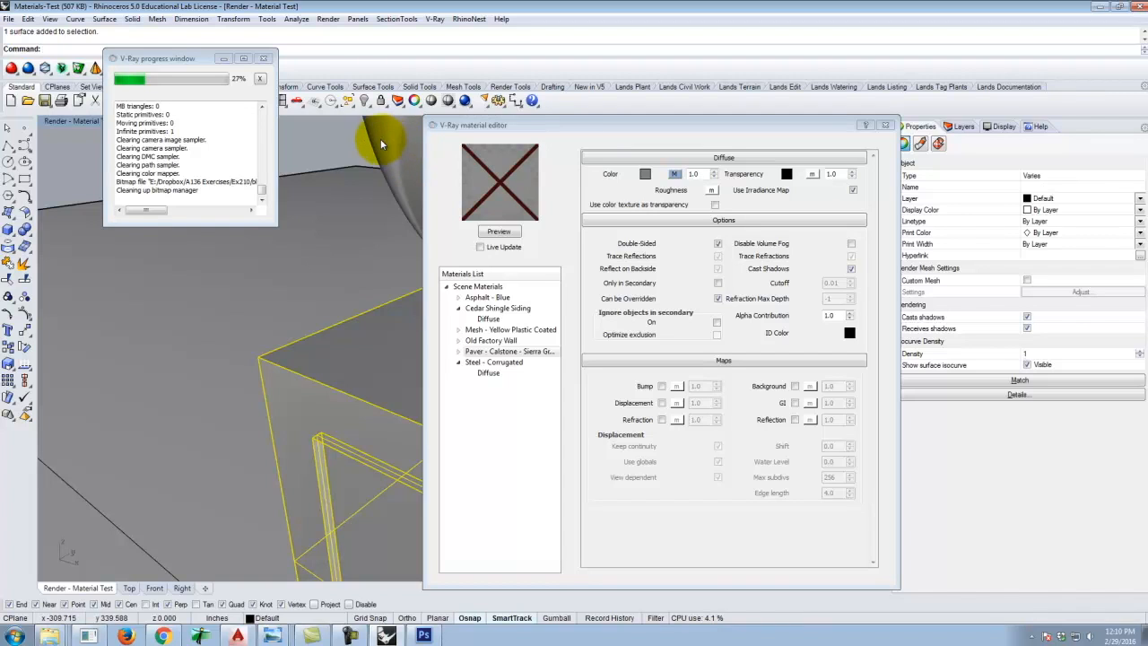
click(263, 58)
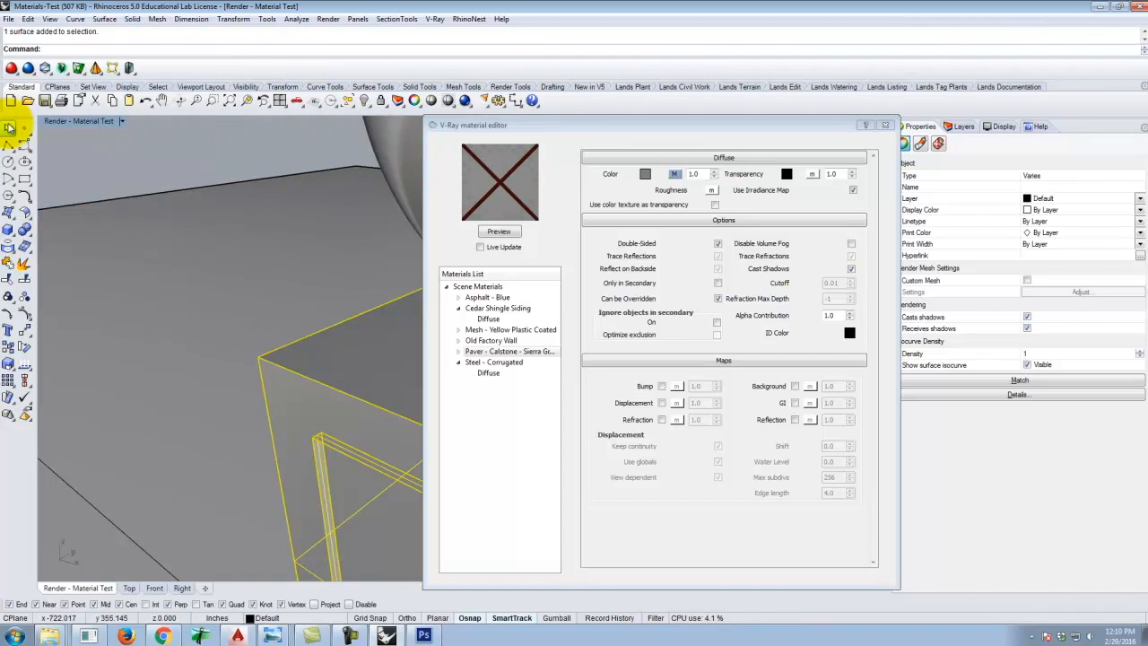
click(9, 127)
click(404, 137)
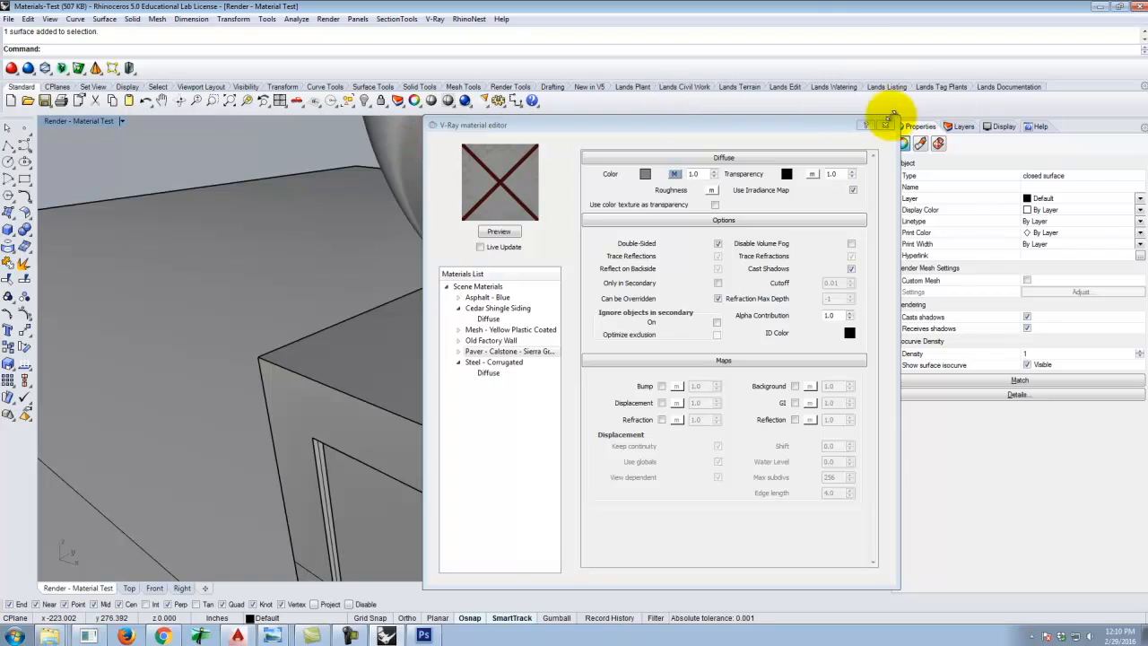
click(885, 125)
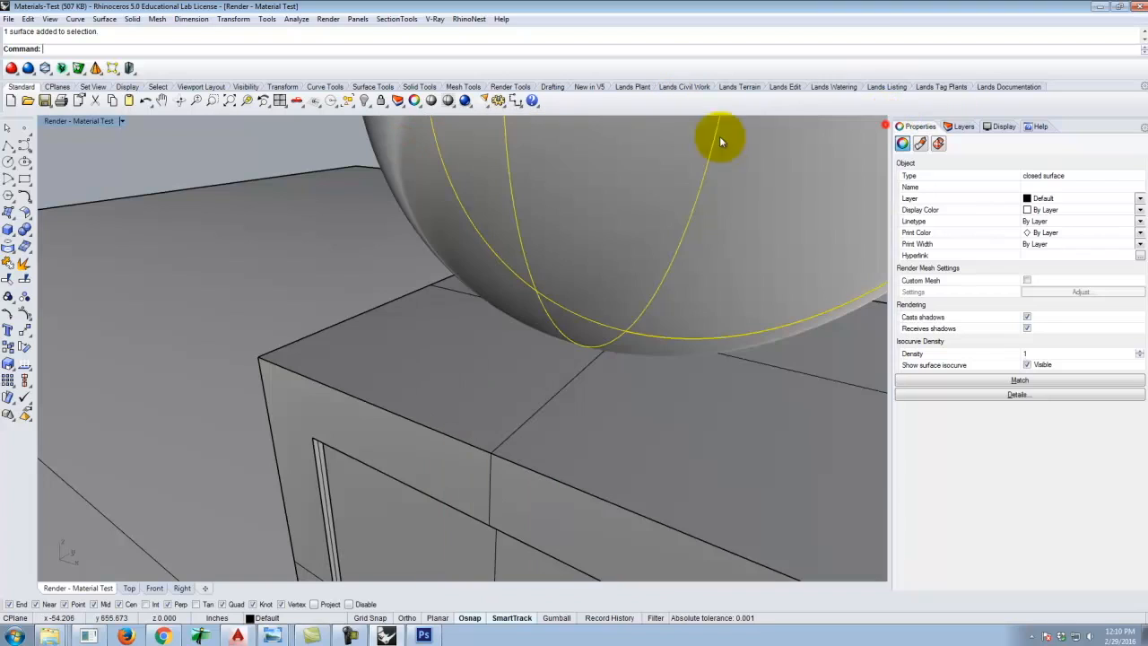
shift+click(401, 366)
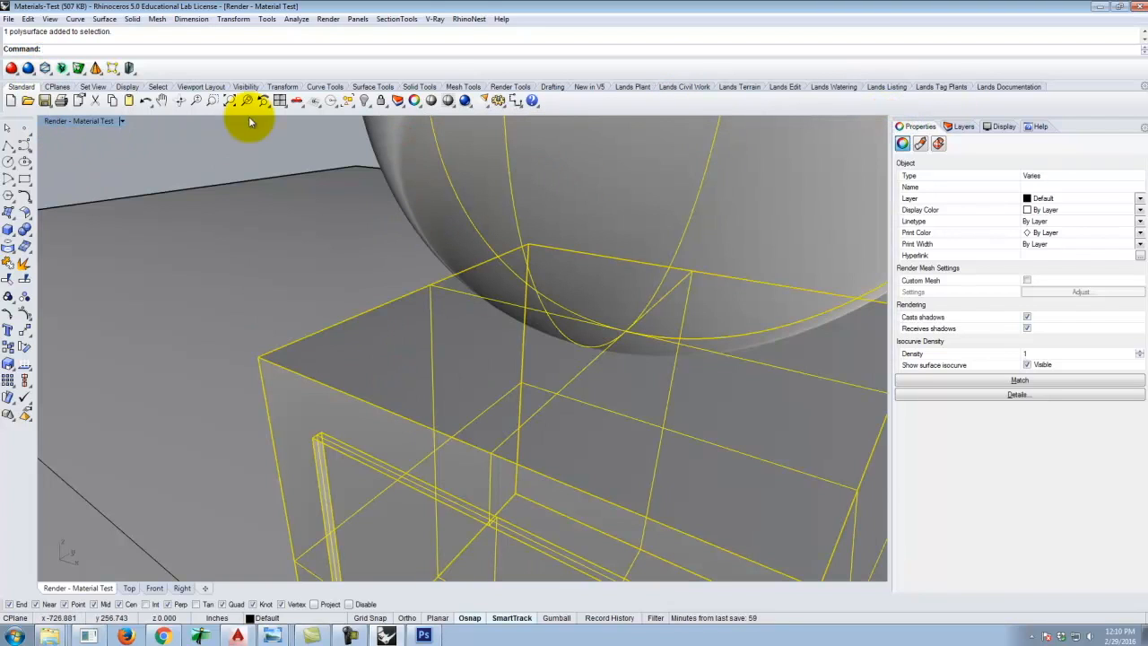
click(435, 19)
click(449, 52)
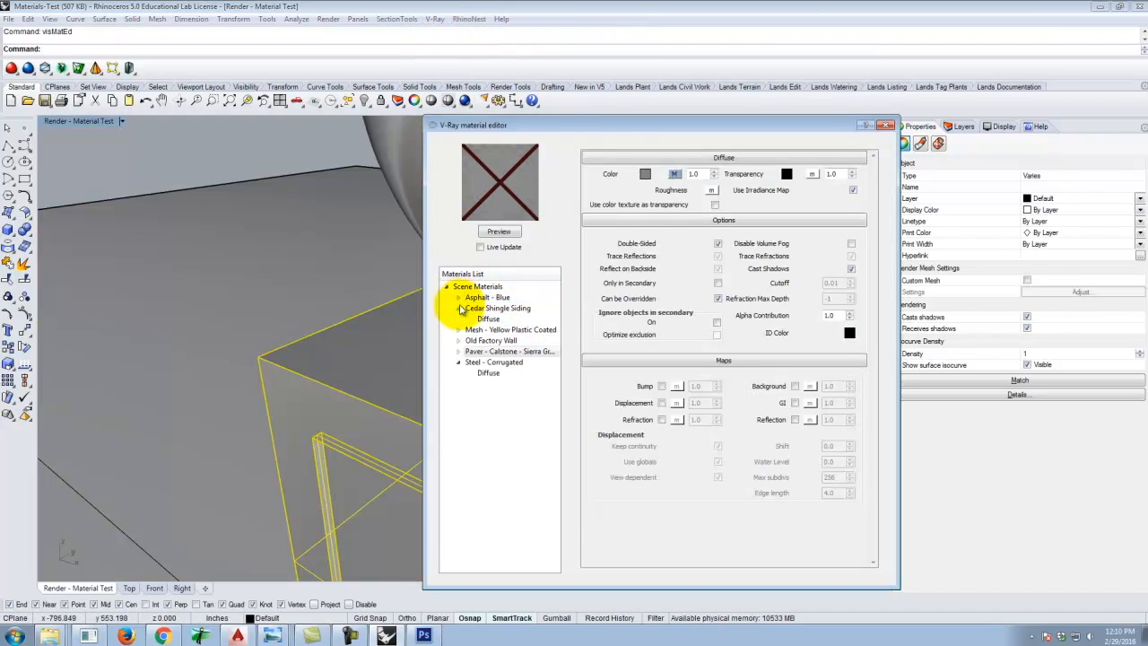
click(458, 308)
click(458, 351)
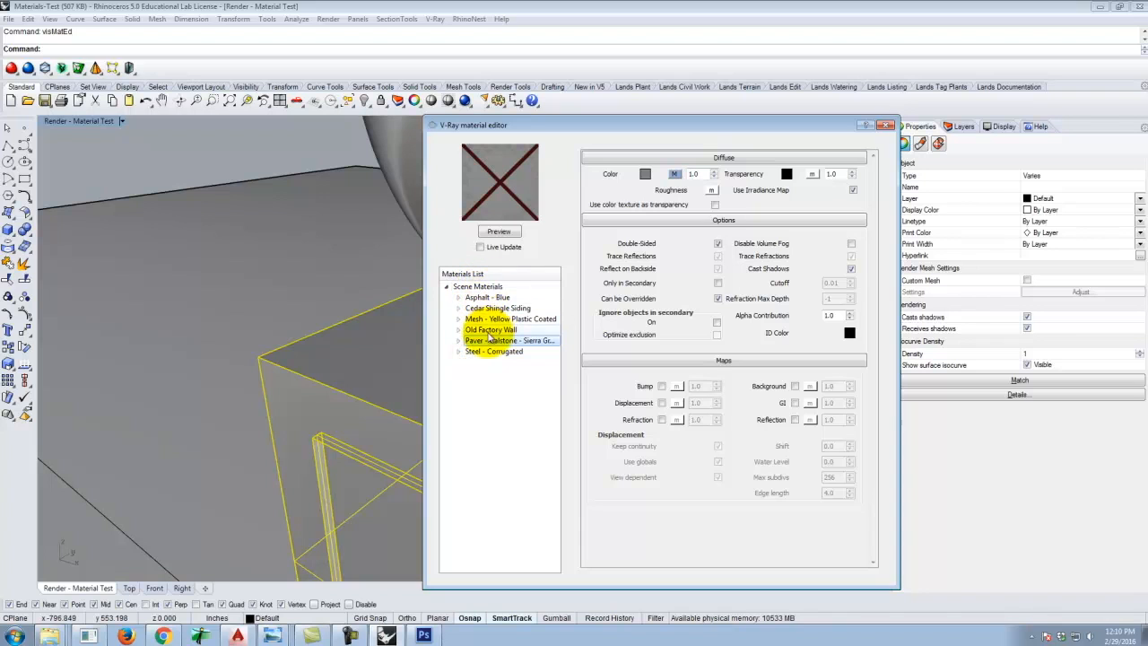
right_click(484, 341)
click(574, 443)
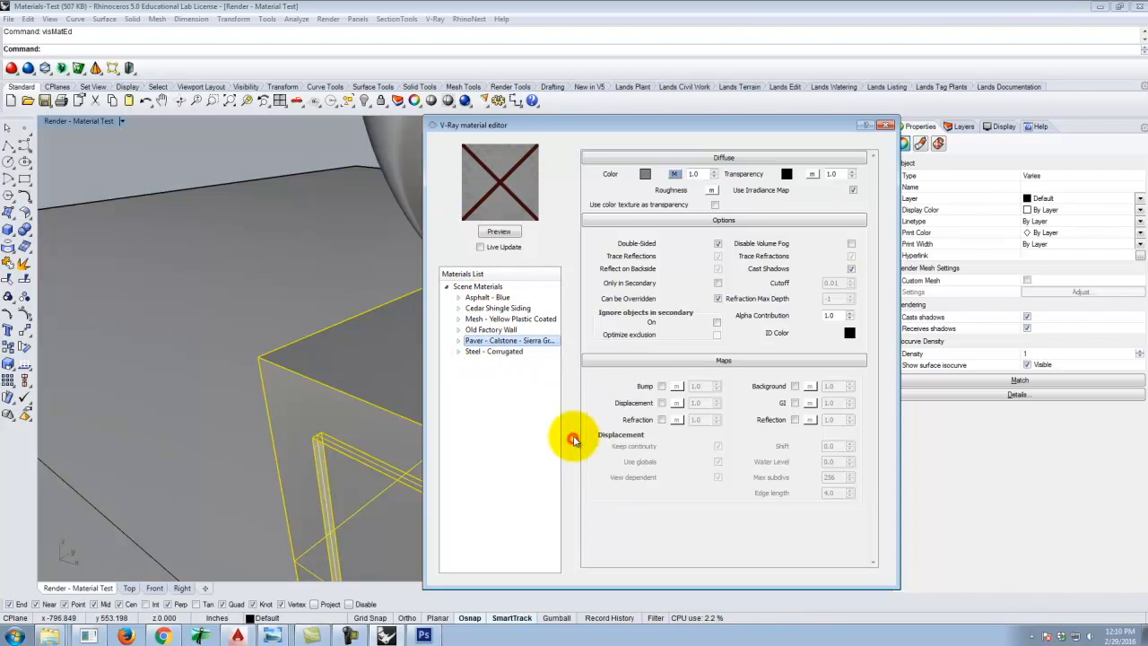
Render the viewport to check the paver material on the objects.
click(465, 100)
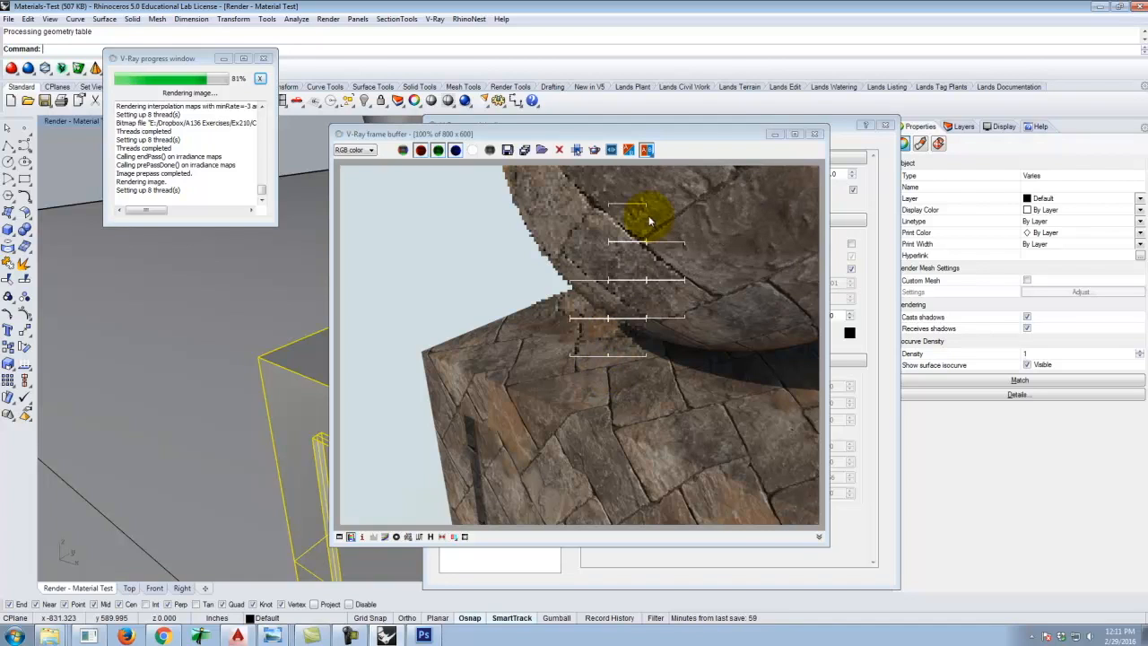
click(842, 124)
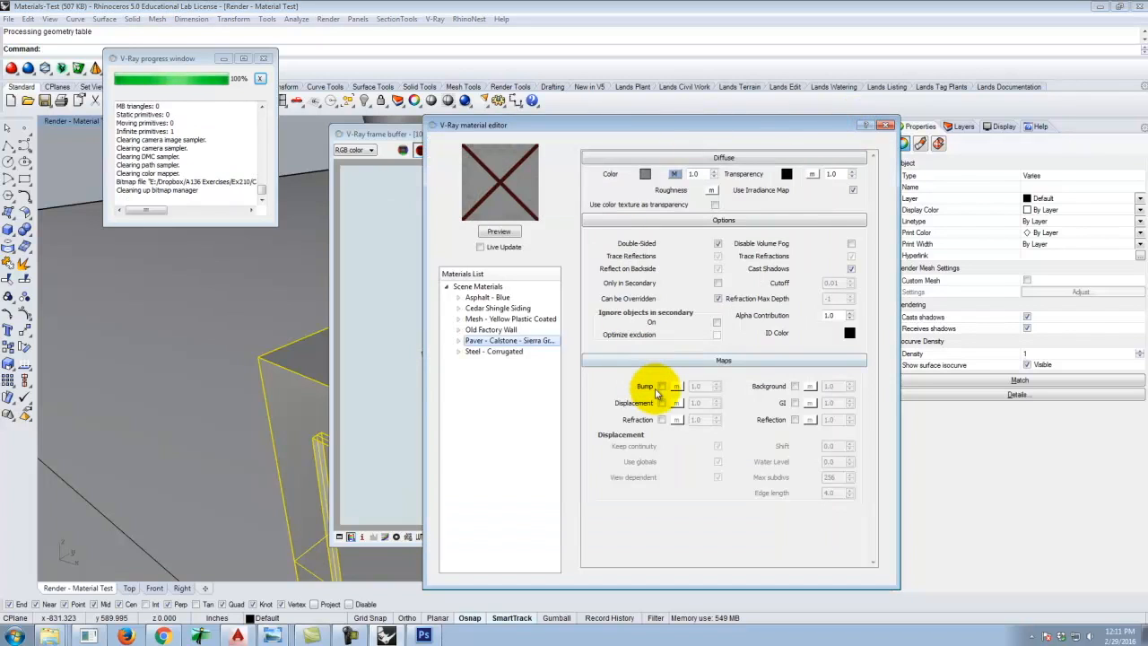
Enable the Bump map and assign a TexBitmap using Quarry-Stone-Sierra-Granite_bump from the Calstone folder.
click(662, 386)
click(677, 385)
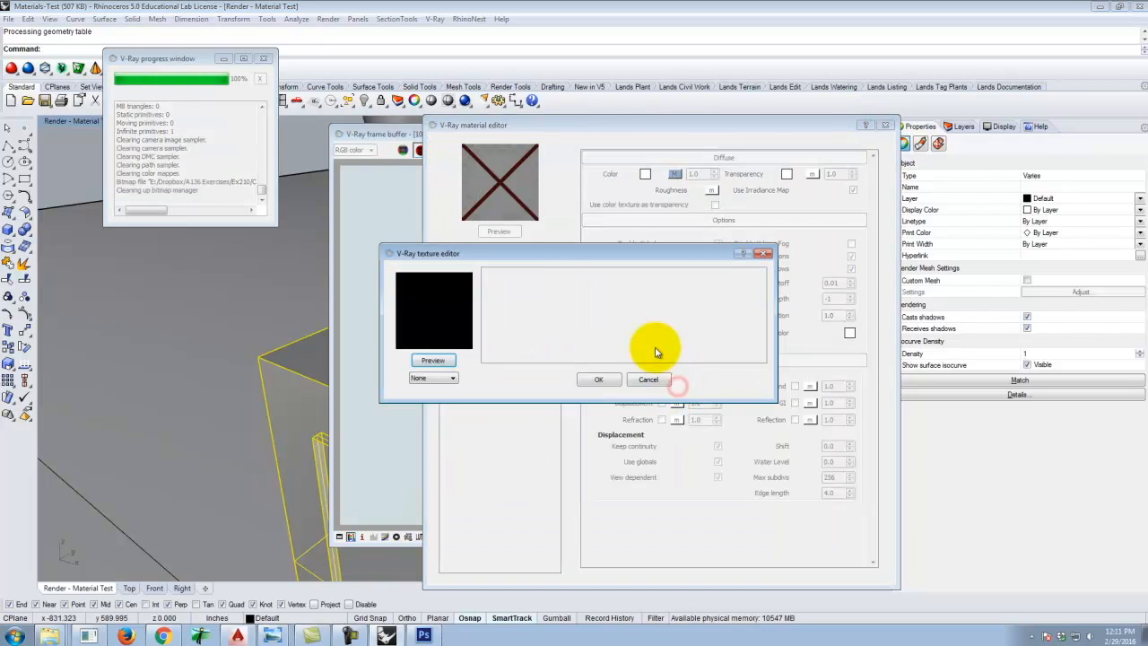
click(440, 378)
click(446, 406)
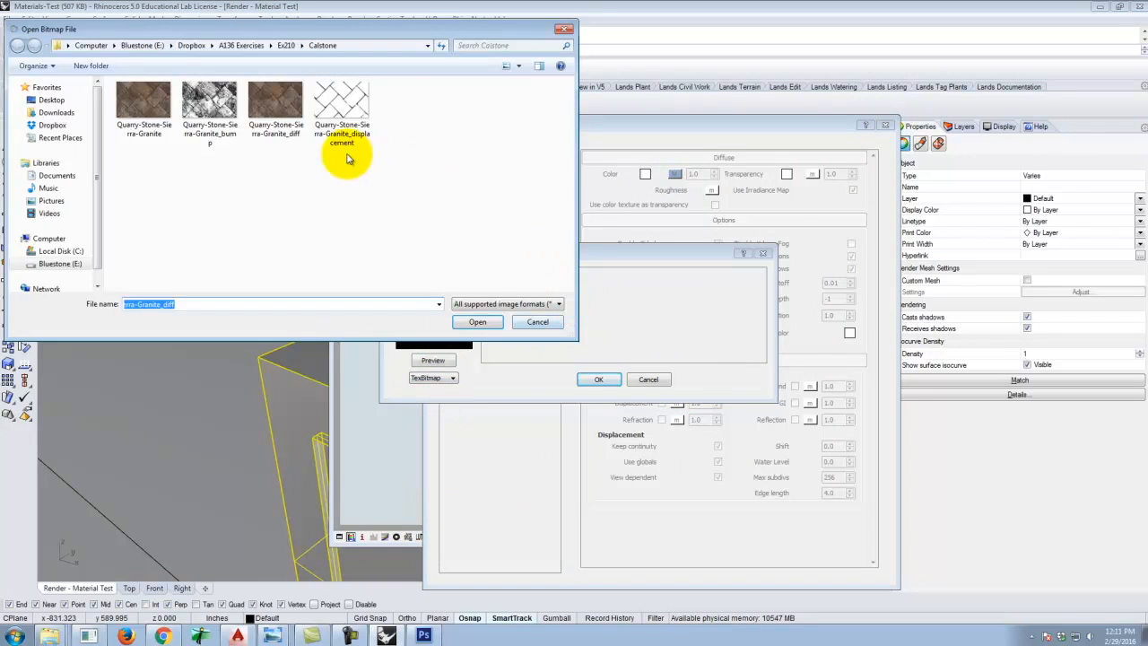
click(215, 103)
click(478, 322)
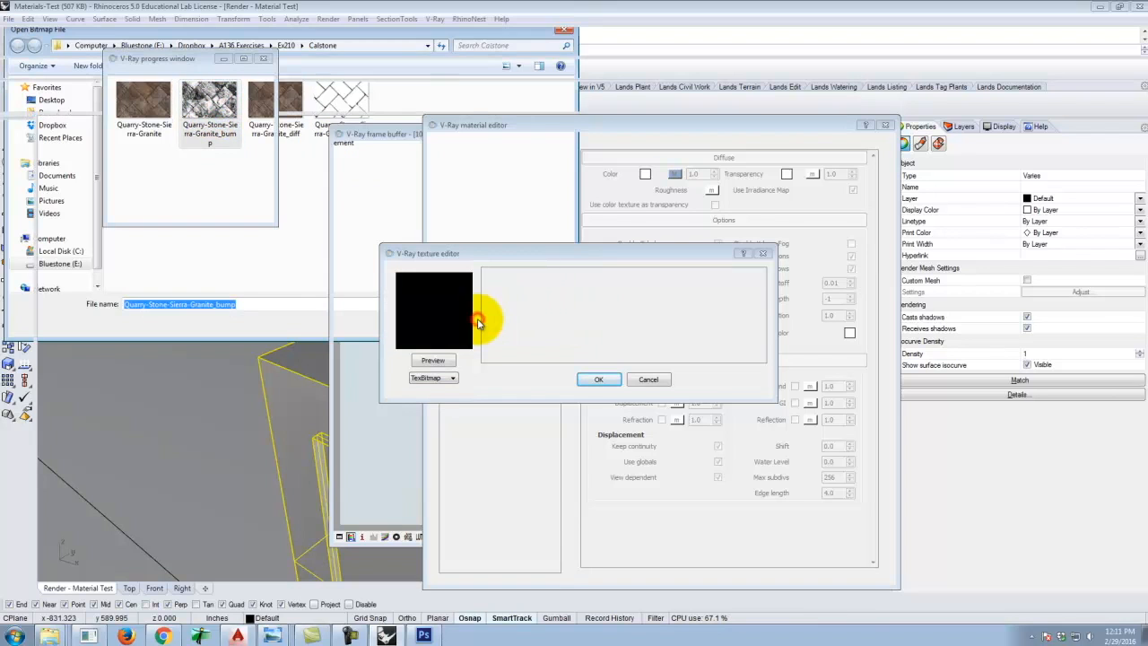
click(599, 380)
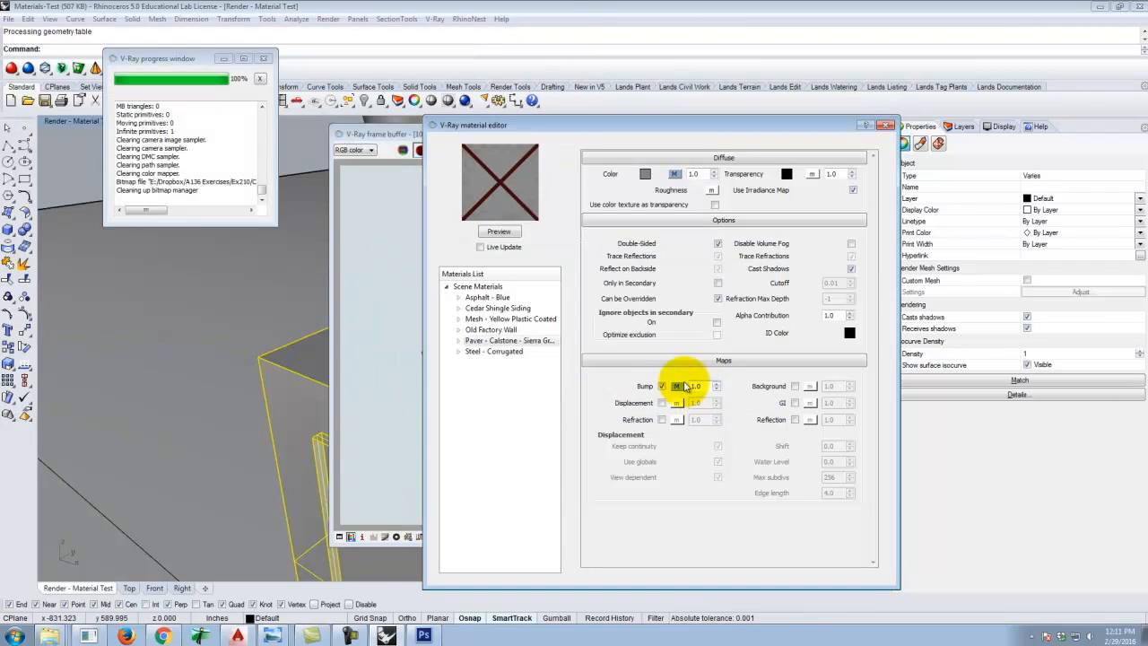
Render the viewport again to check the bump effect.
click(463, 98)
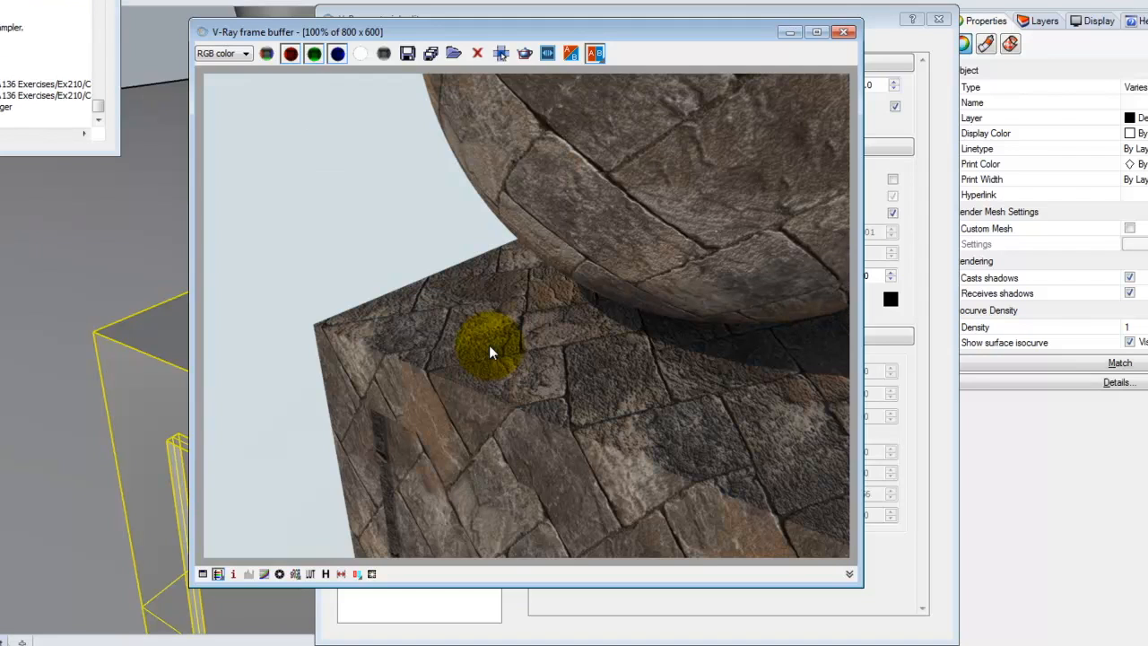
click(883, 16)
Enable the Displacement map and assign a TexBitmap using Quarry-Stone-Sierra-Granite_displacement from the Calstone folder.
click(637, 394)
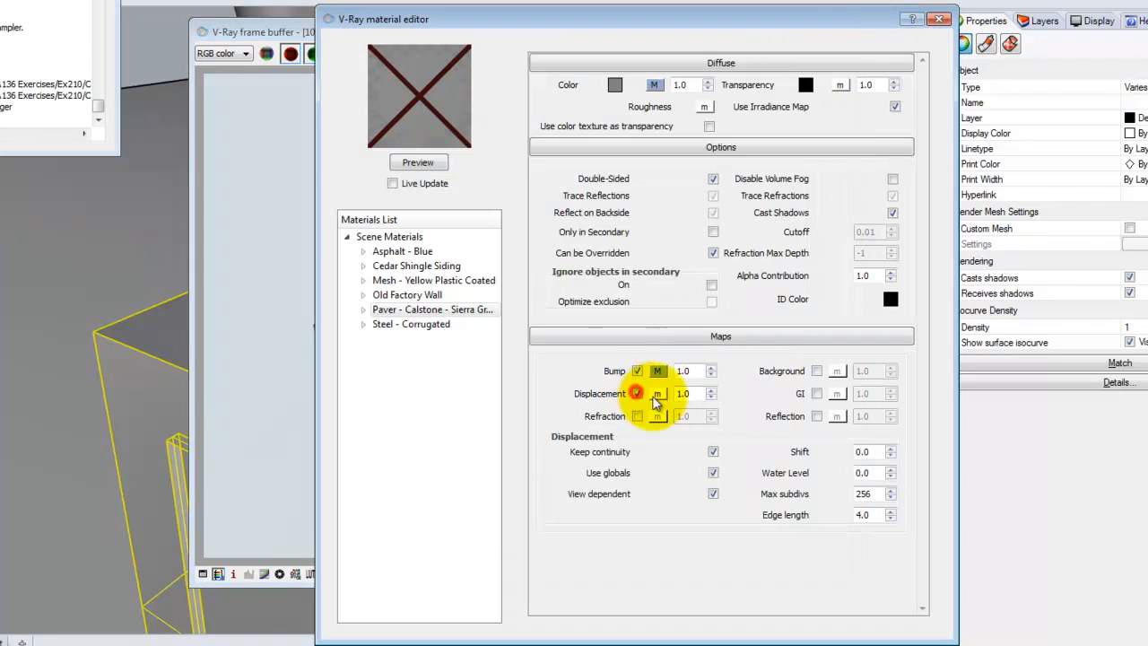
click(658, 394)
click(329, 360)
click(332, 377)
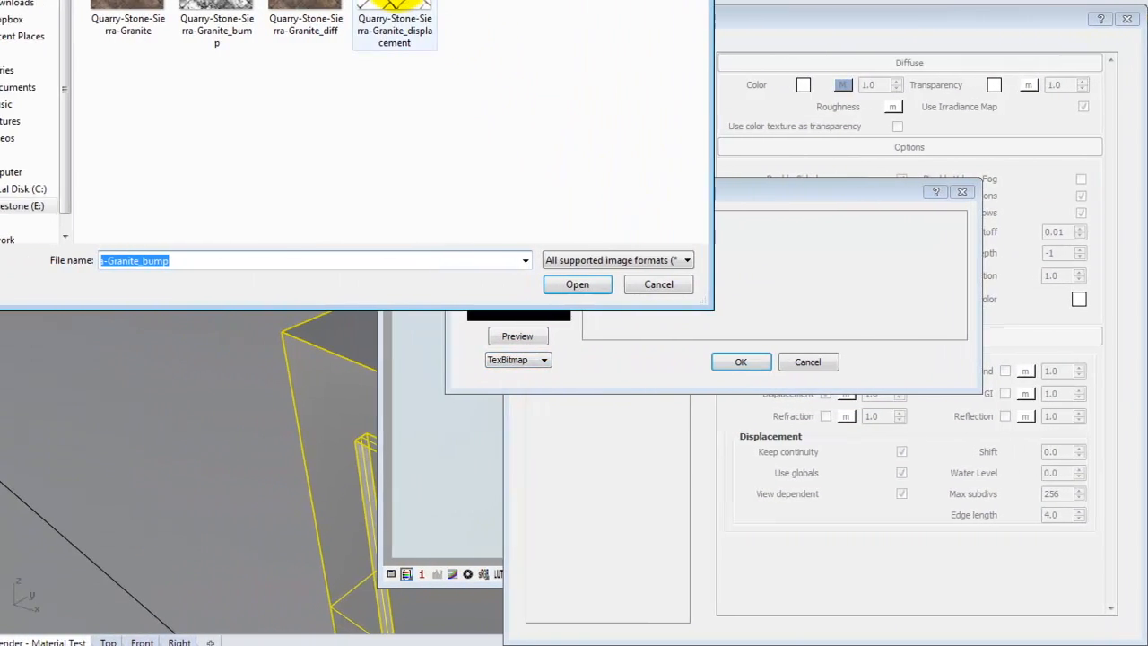
click(395, 11)
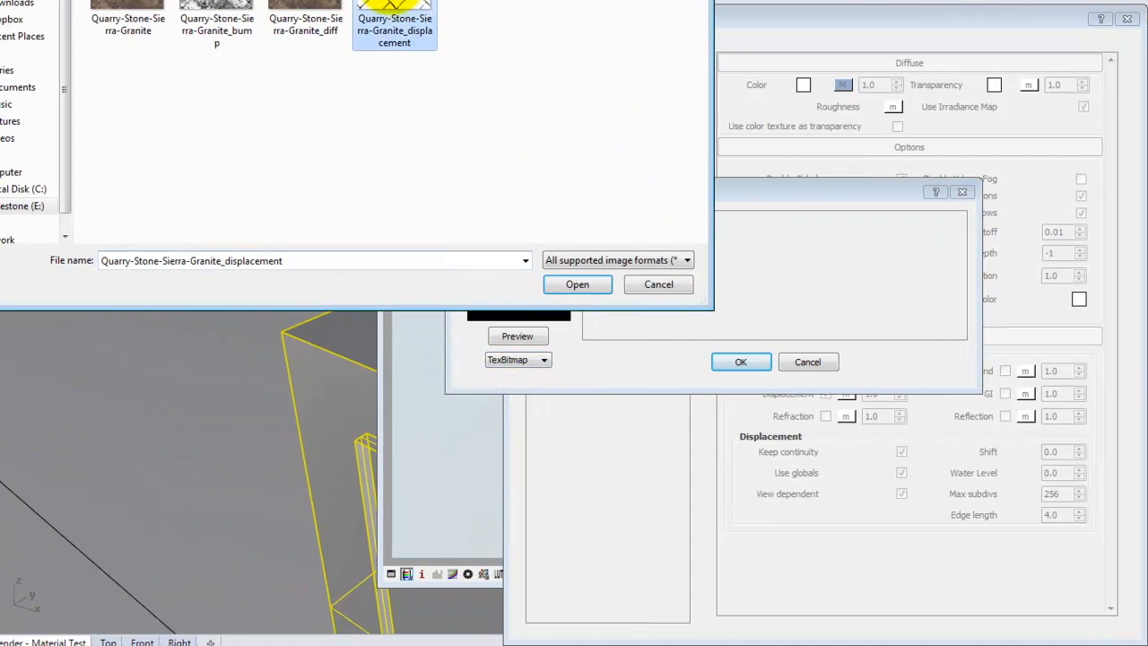
click(581, 284)
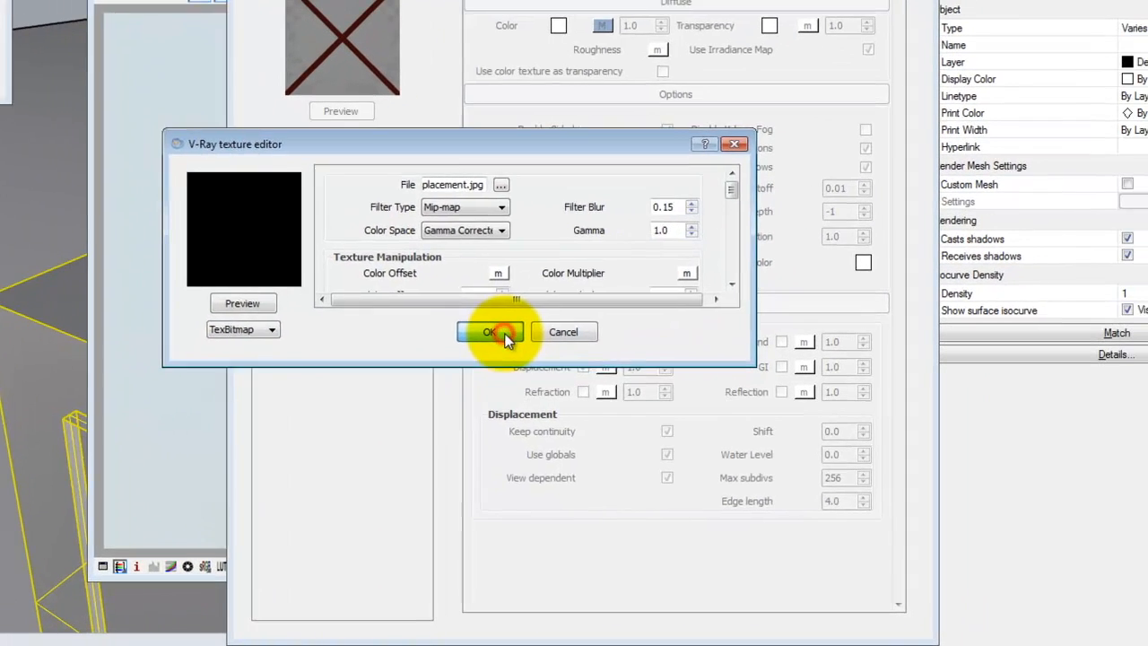
click(507, 336)
Set the displacement amount to 0.25.
double_click(647, 369)
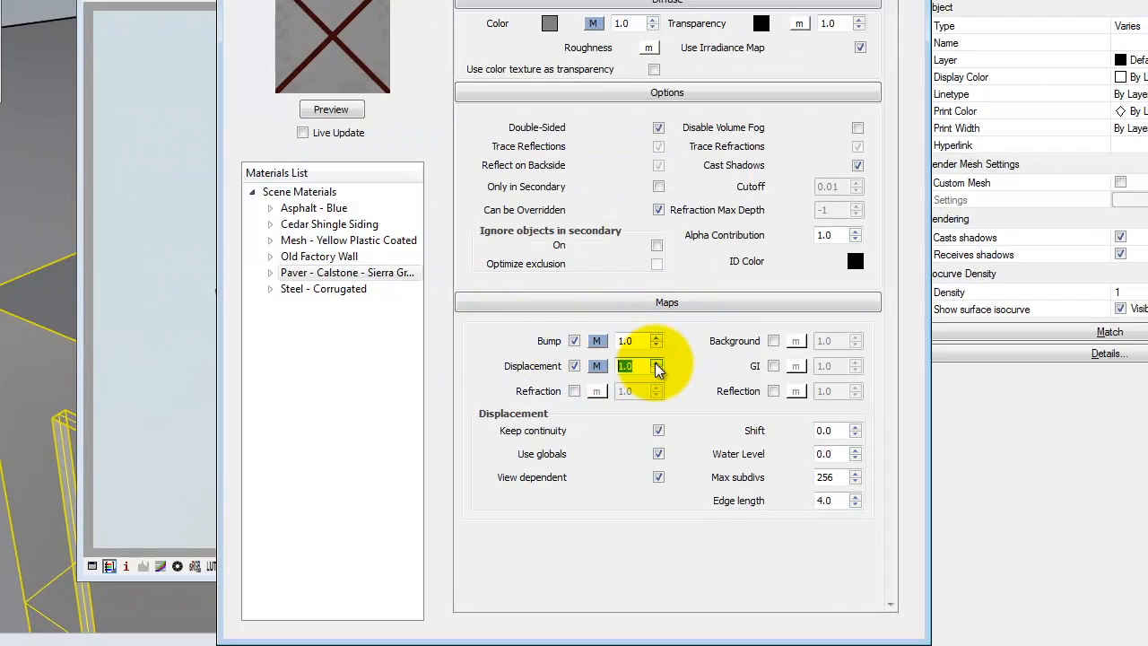
key(Delete)
text(.25)
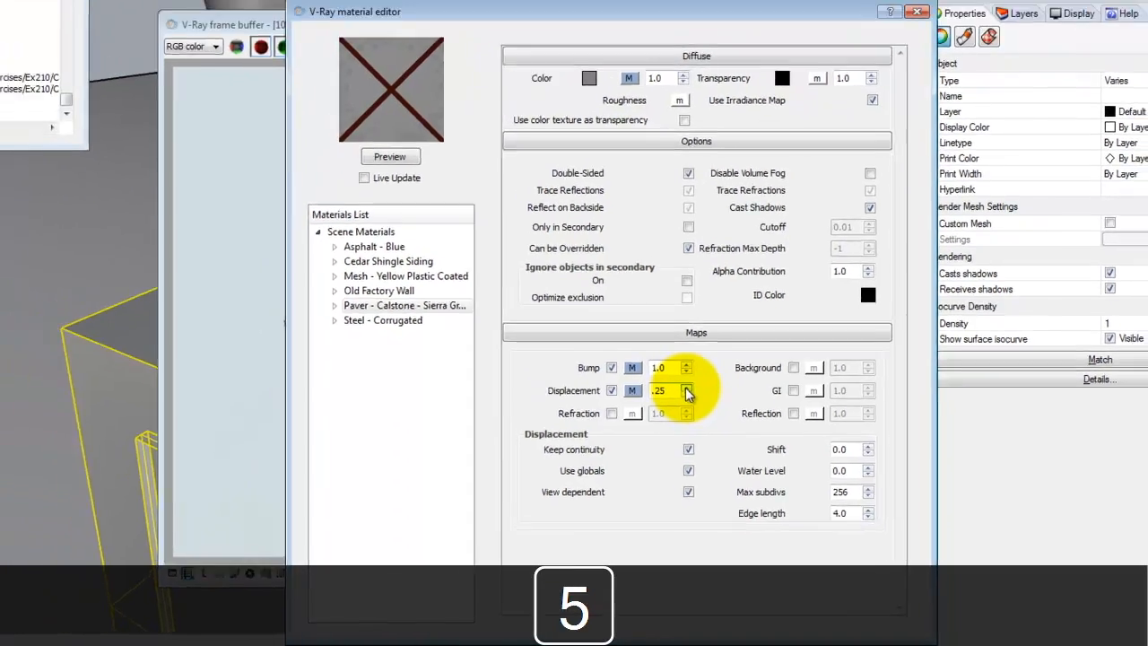
key(Return)
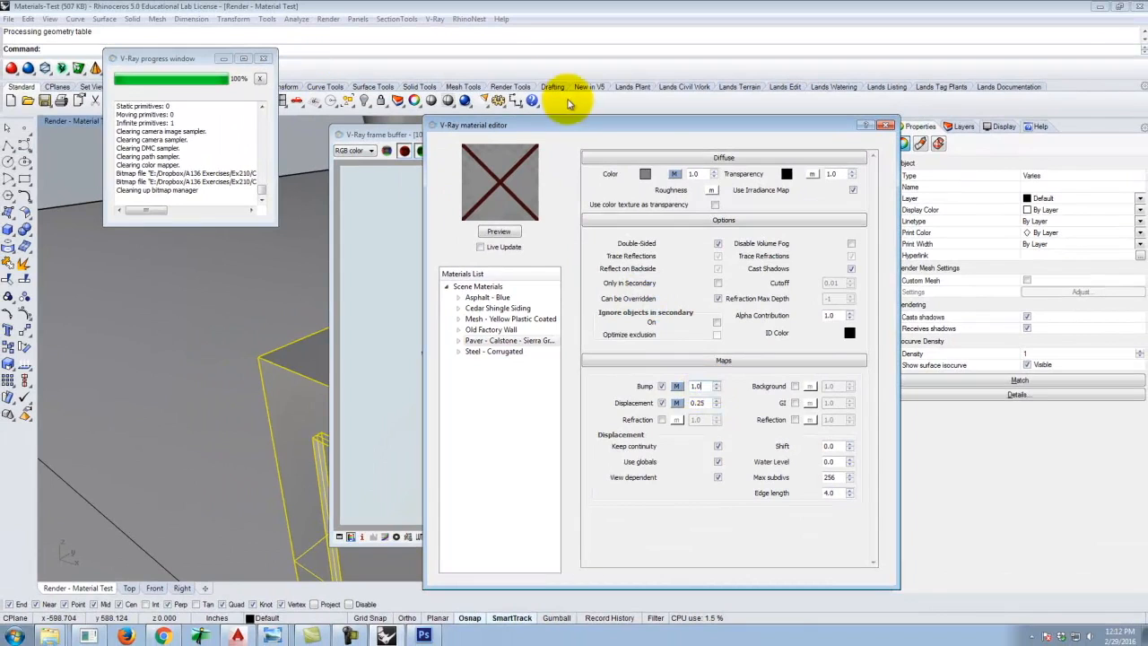
Render the viewport to check the displaced paver surfaces, then close the frame buffer.
click(465, 100)
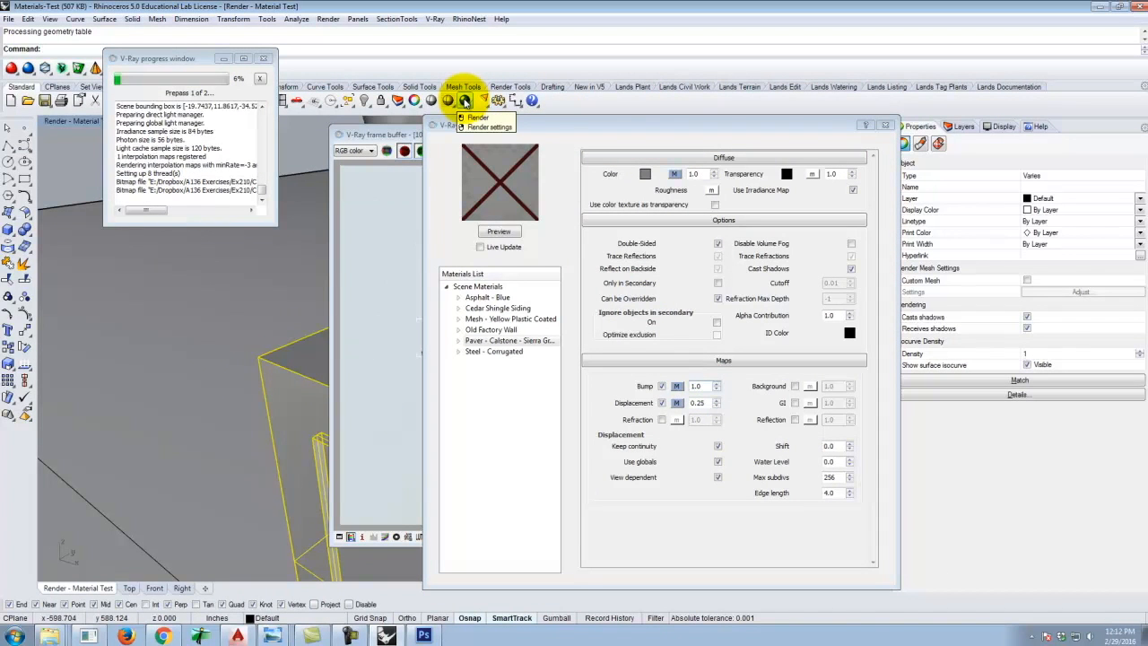
click(357, 229)
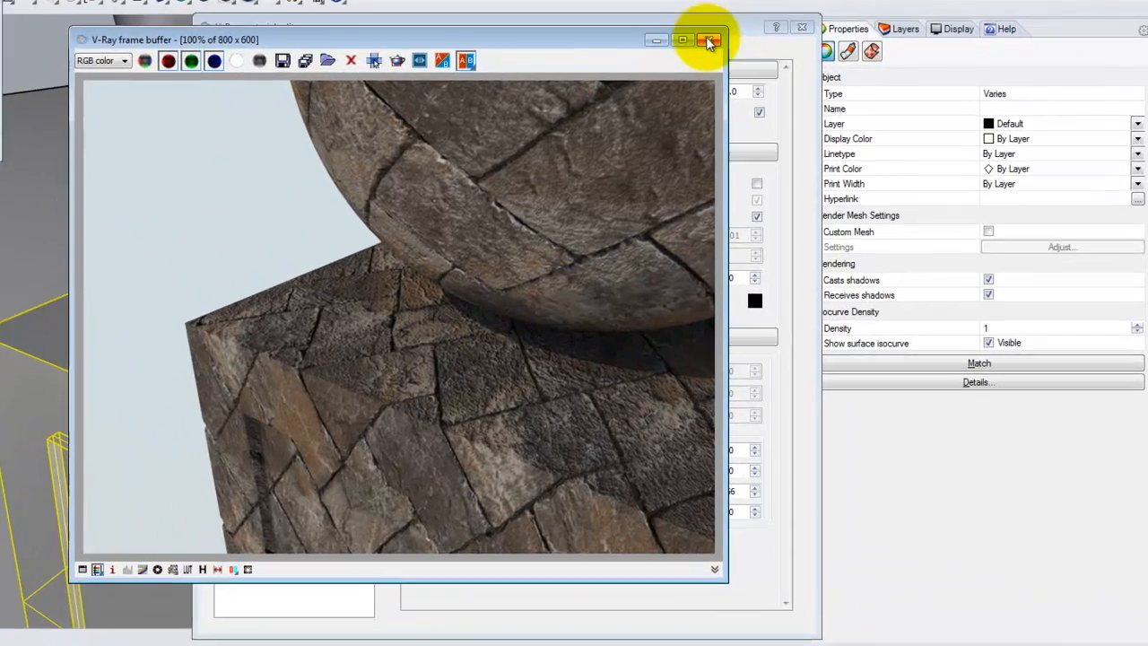
click(815, 135)
click(789, 15)
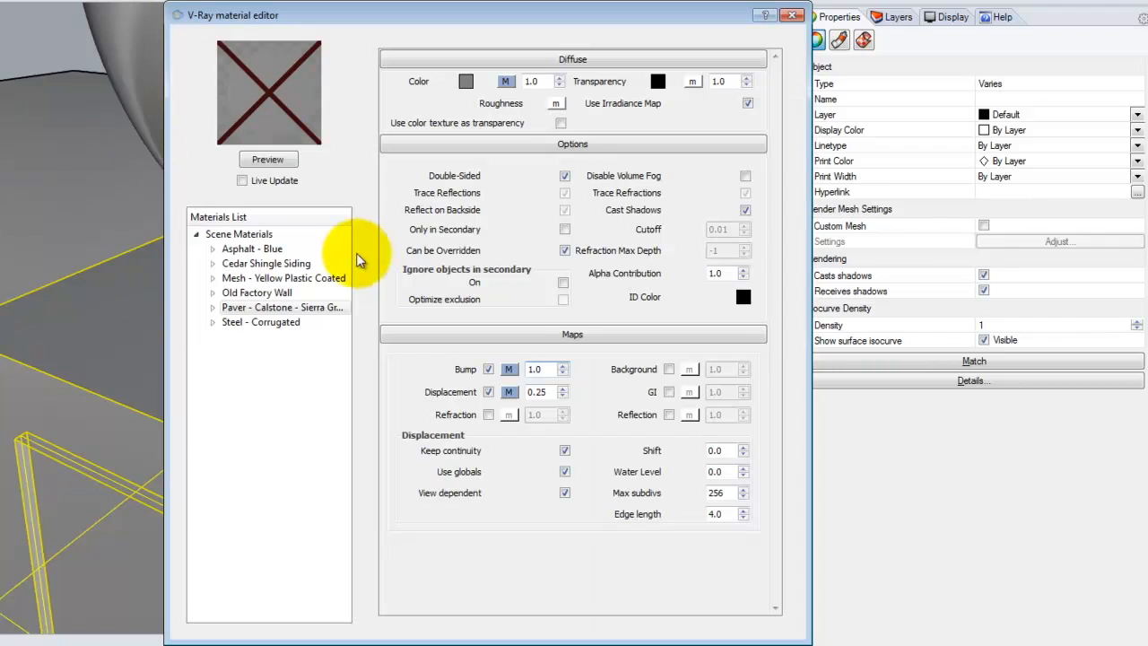
Pack the paver material as a zip archive in Bluestone (E:) > Resources > V-Ray > V-Ray Materials > Landscape > Paving Materials.
click(285, 310)
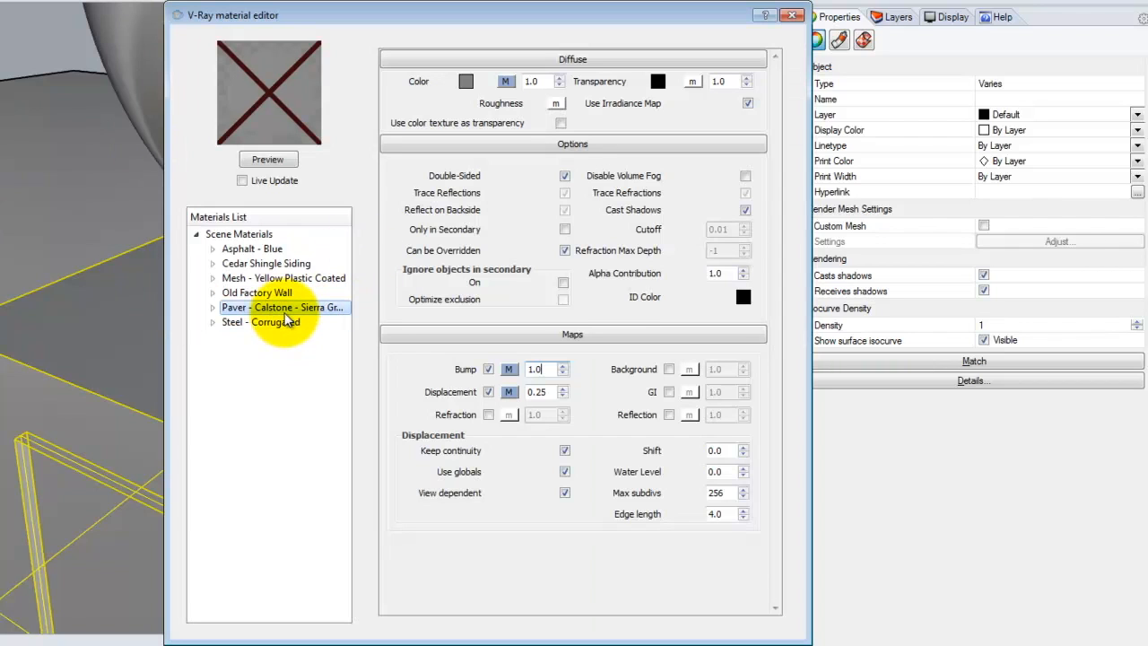
right_click(285, 314)
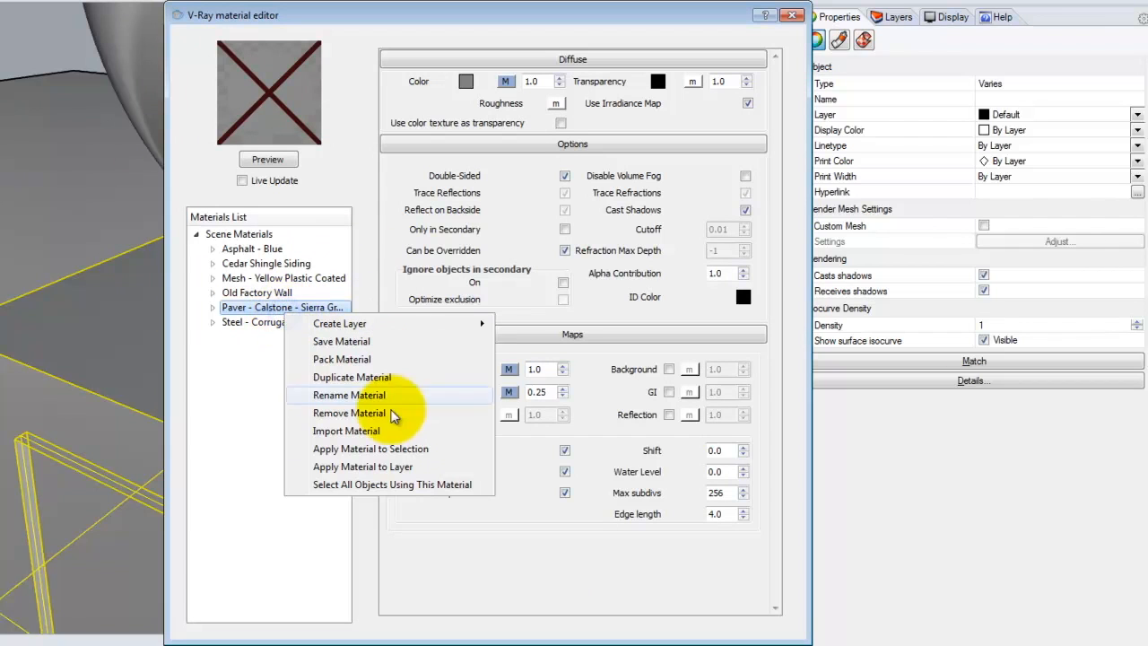
click(362, 360)
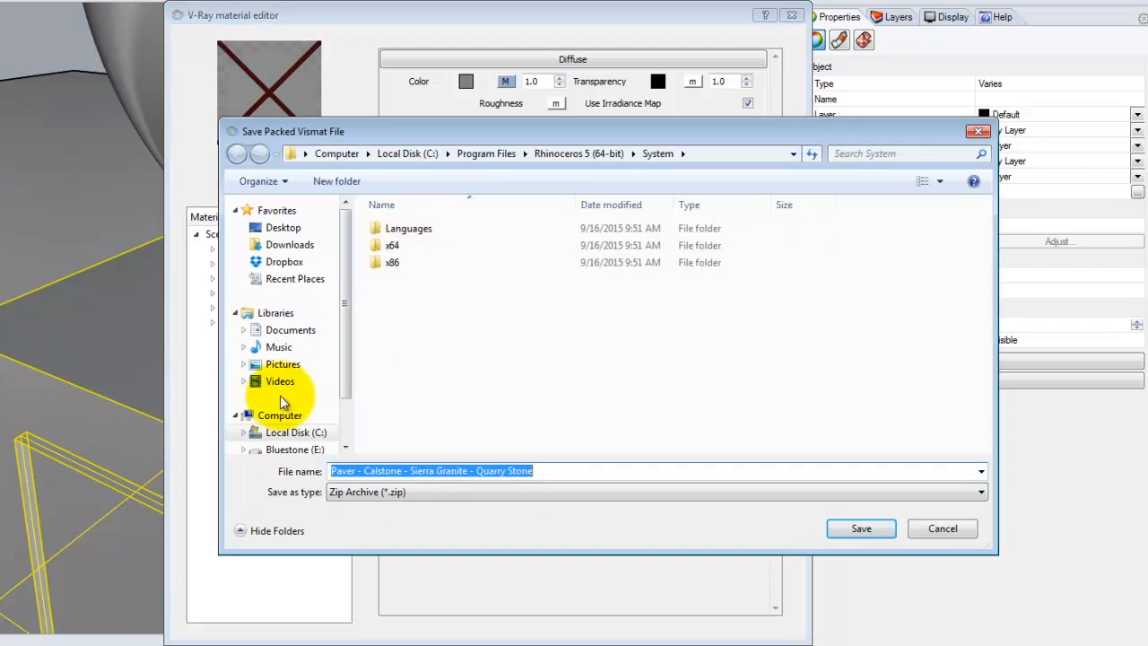
click(285, 449)
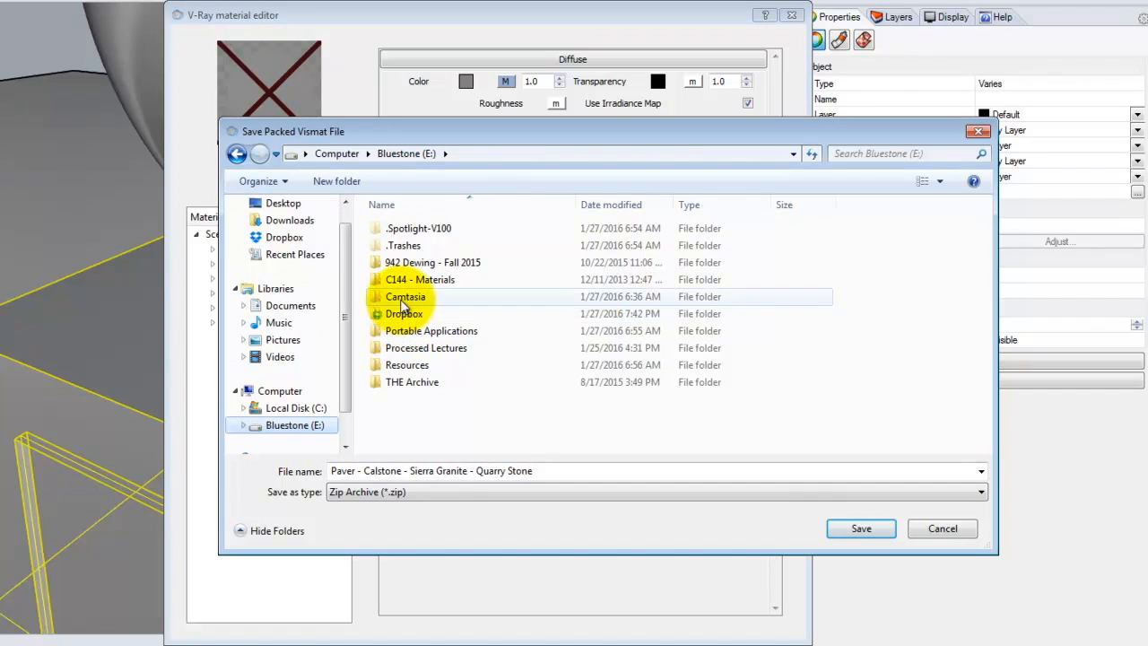
double_click(408, 367)
double_click(403, 245)
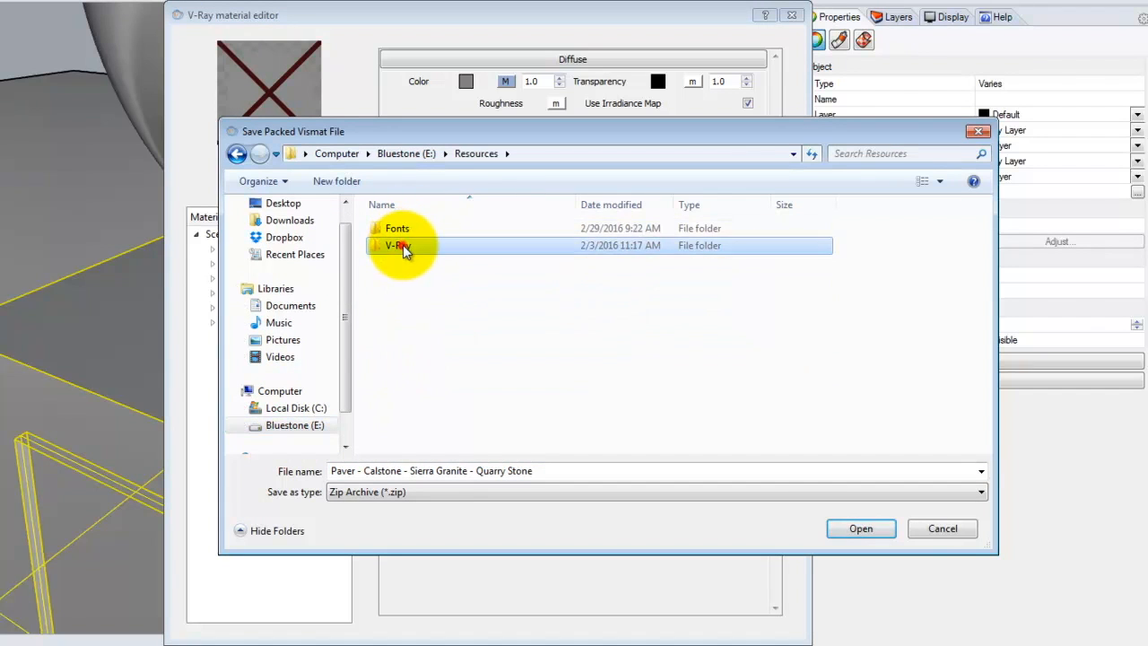
double_click(411, 246)
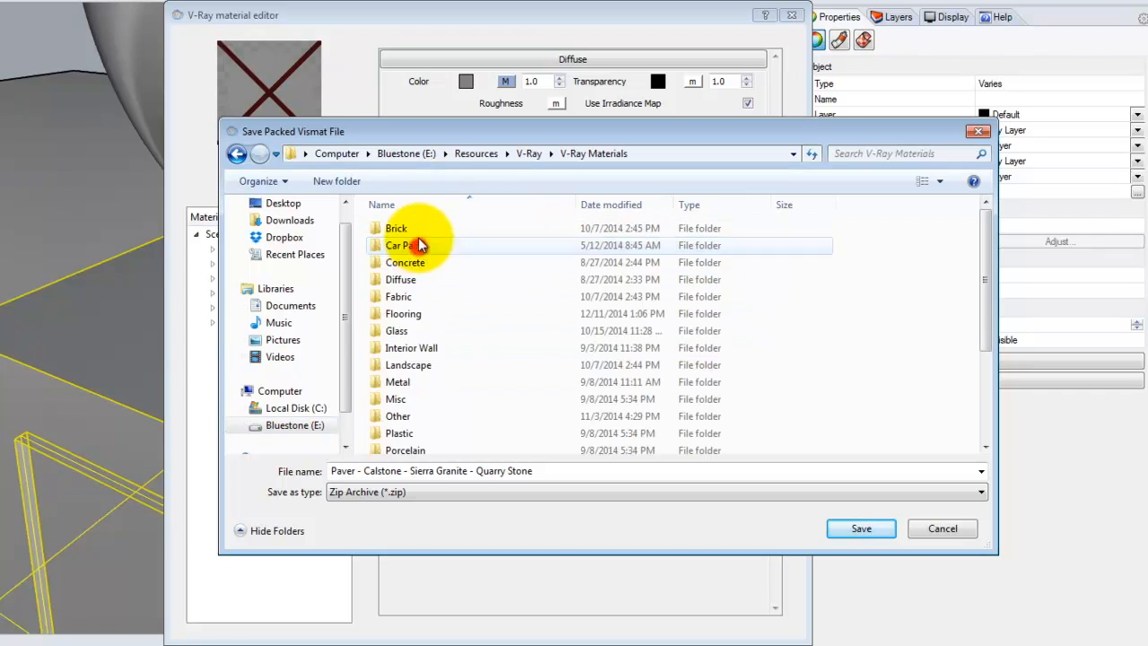
click(426, 369)
double_click(427, 368)
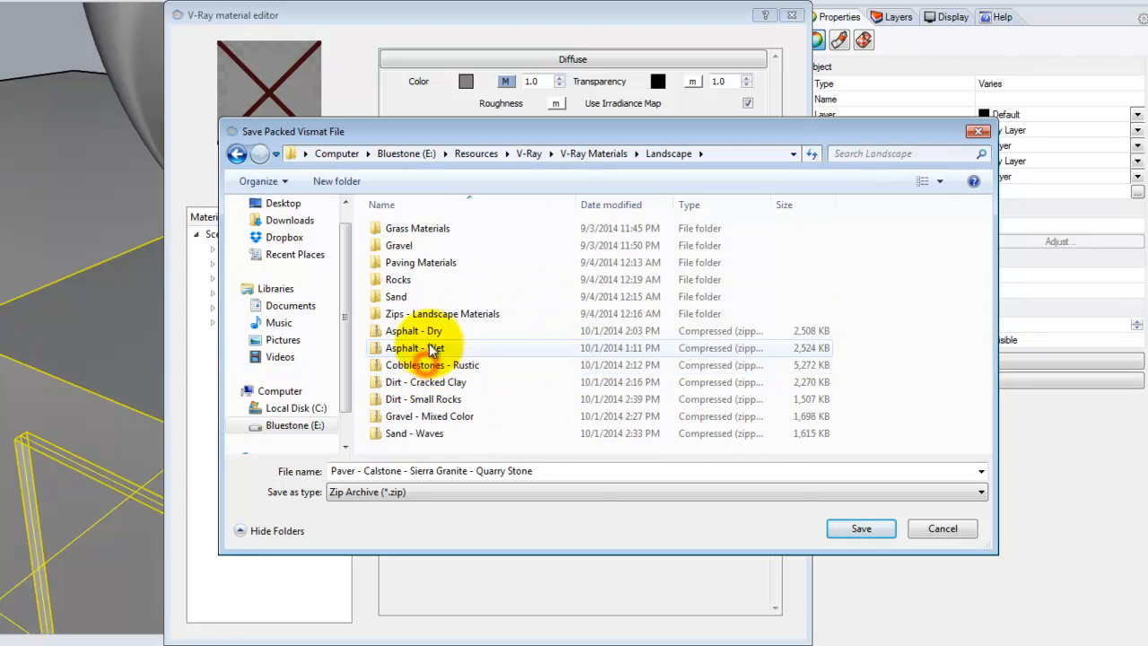
double_click(404, 259)
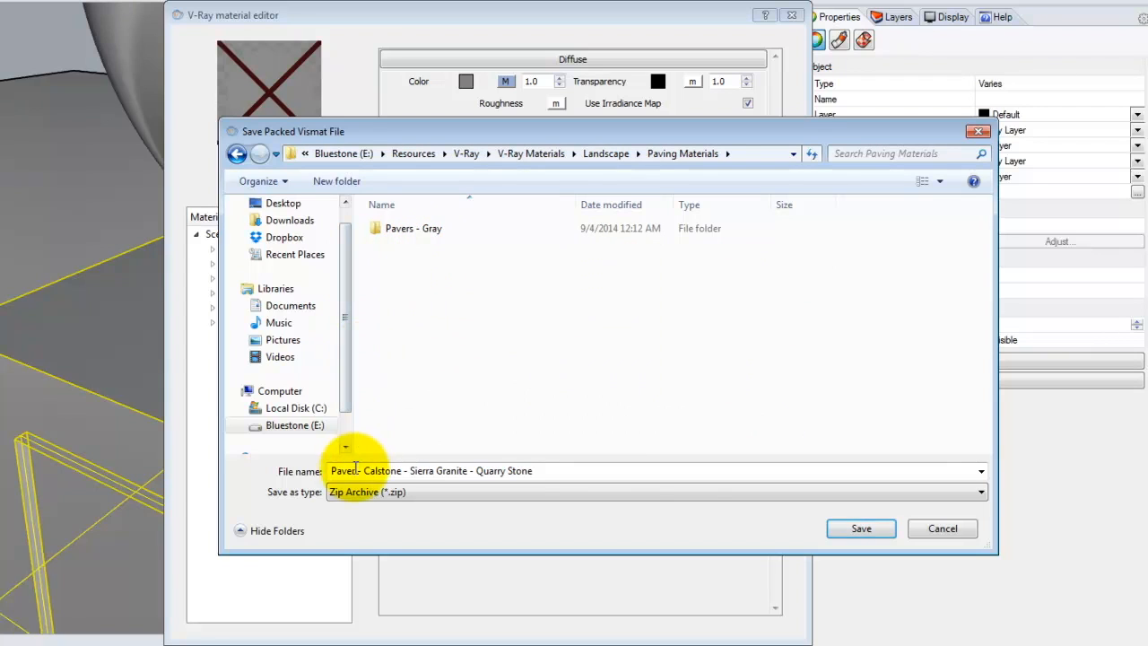
click(869, 528)
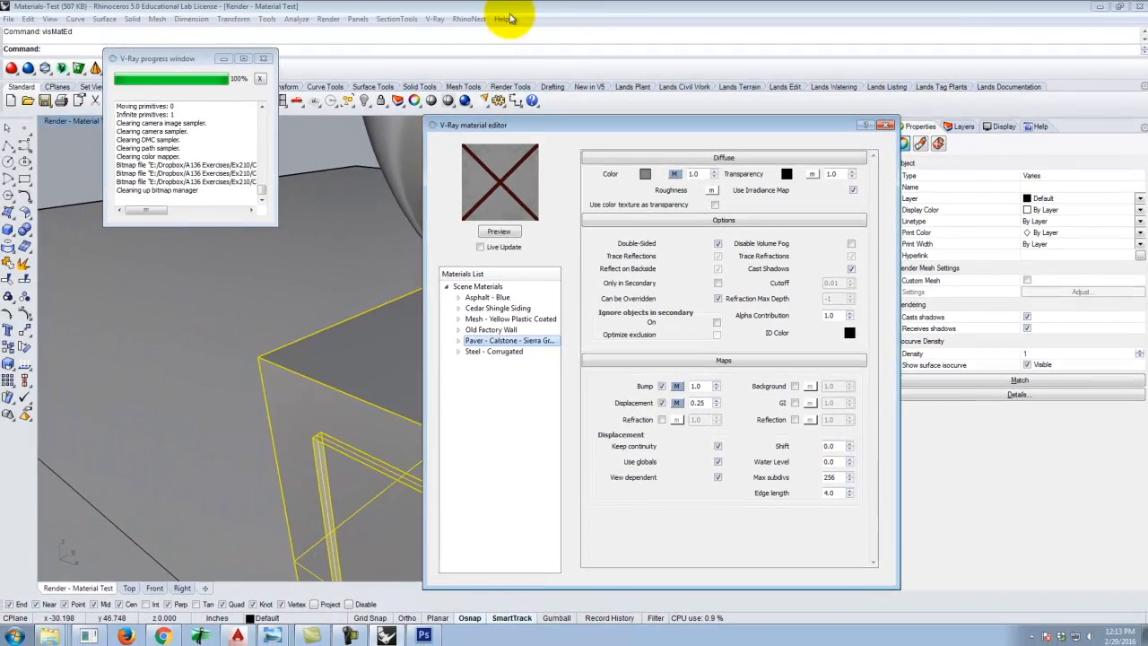
click(514, 7)
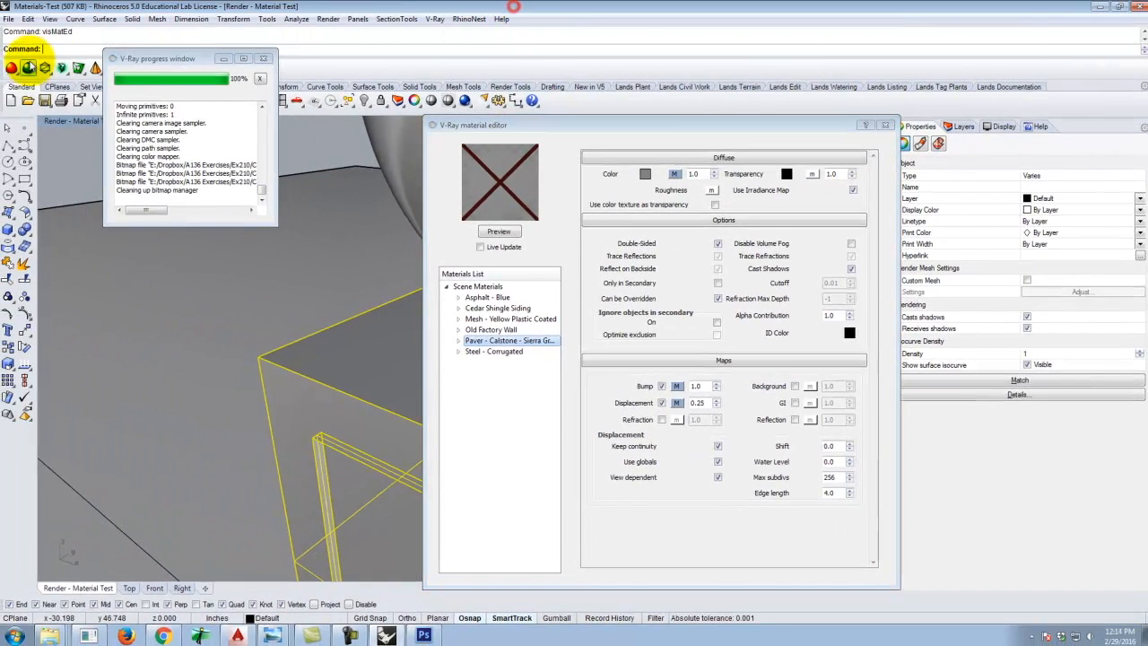
Close the V-Ray progress window and the V-Ray material editor.
click(79, 123)
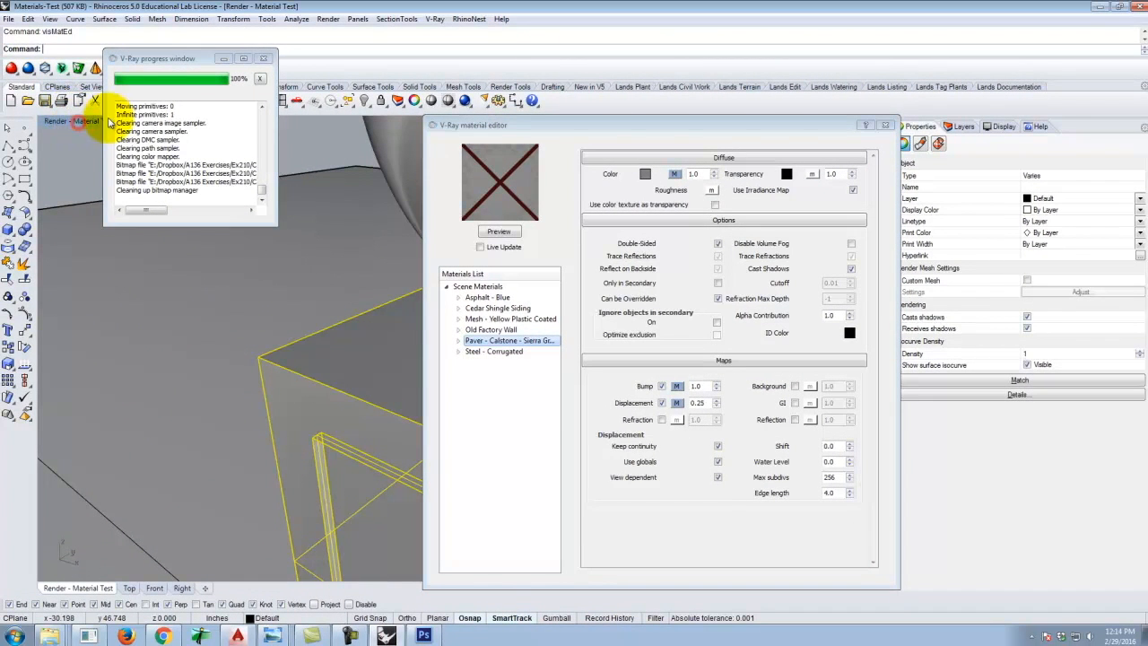
click(264, 58)
click(885, 125)
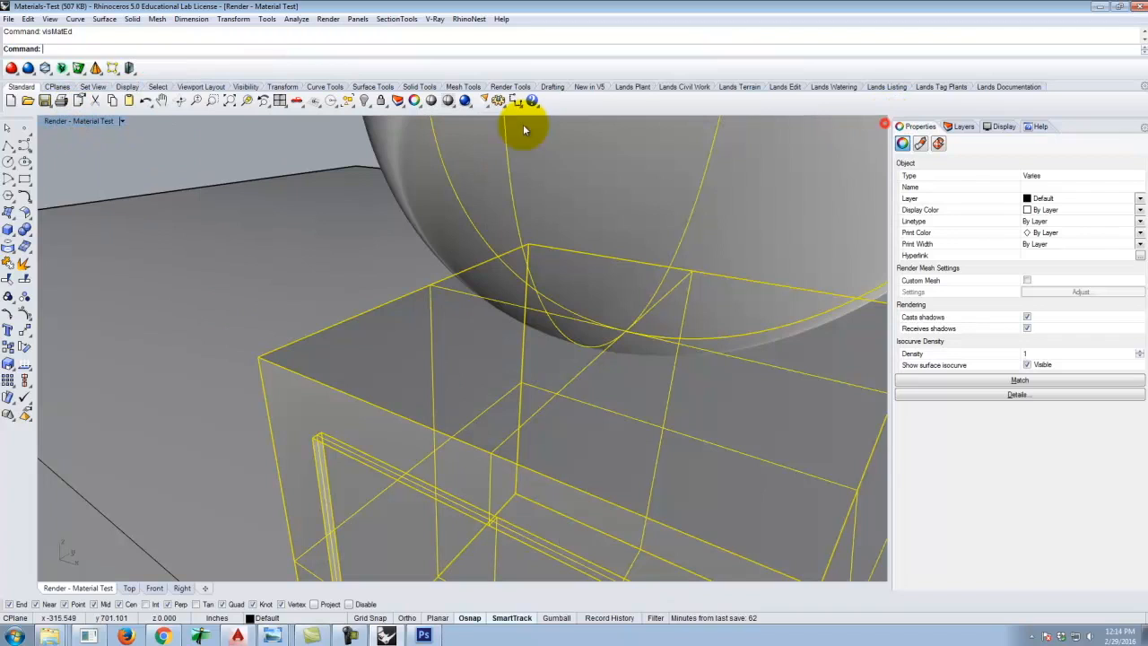
Restore the Render - Material Test named view and render it with V-Ray.
click(122, 121)
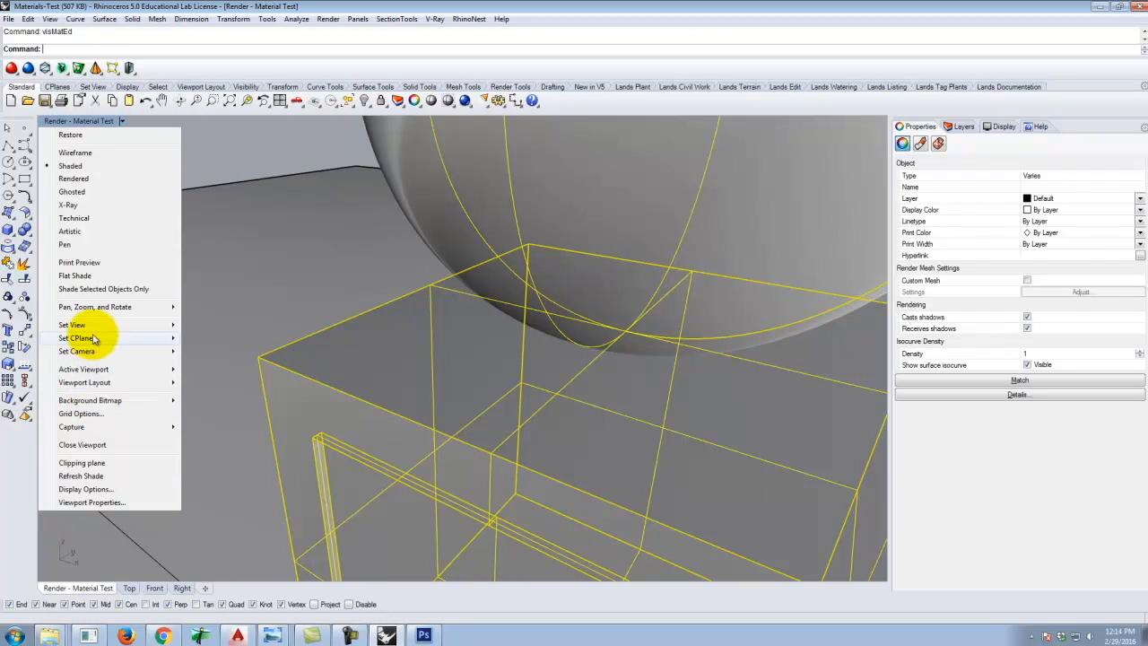
mouse_move(90, 325)
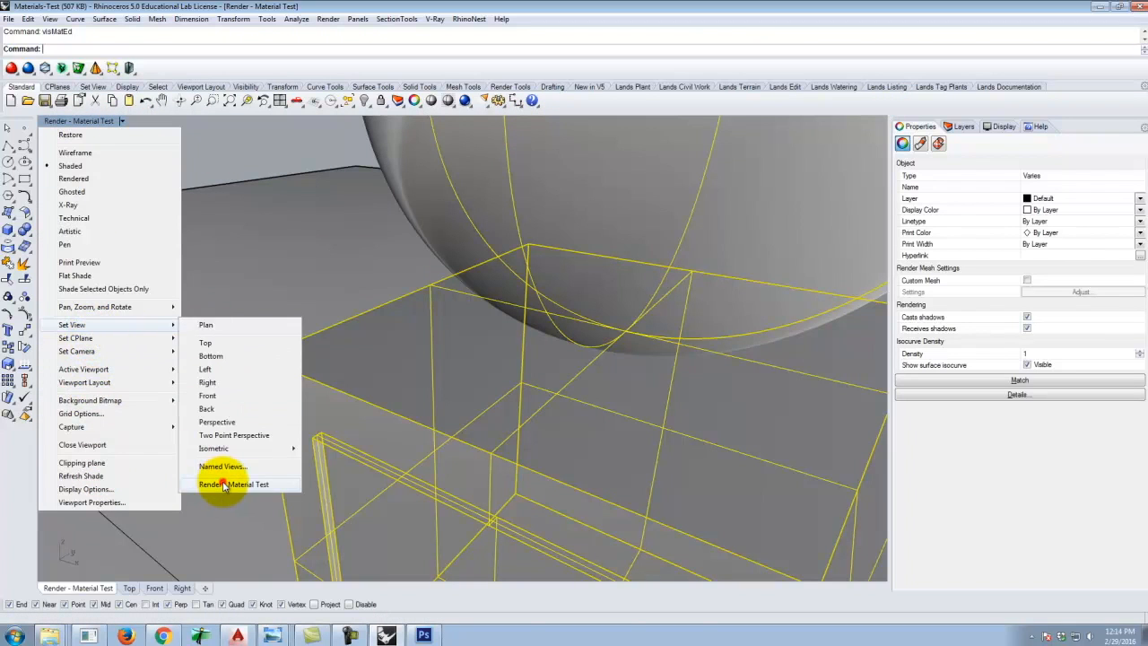
click(224, 484)
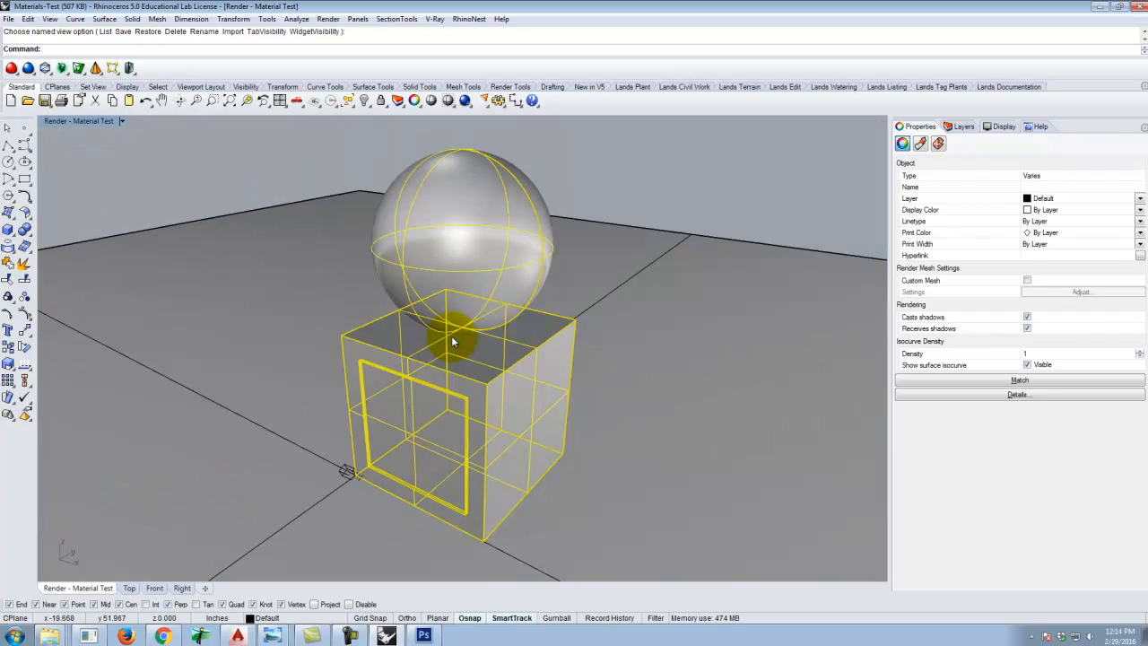
click(466, 99)
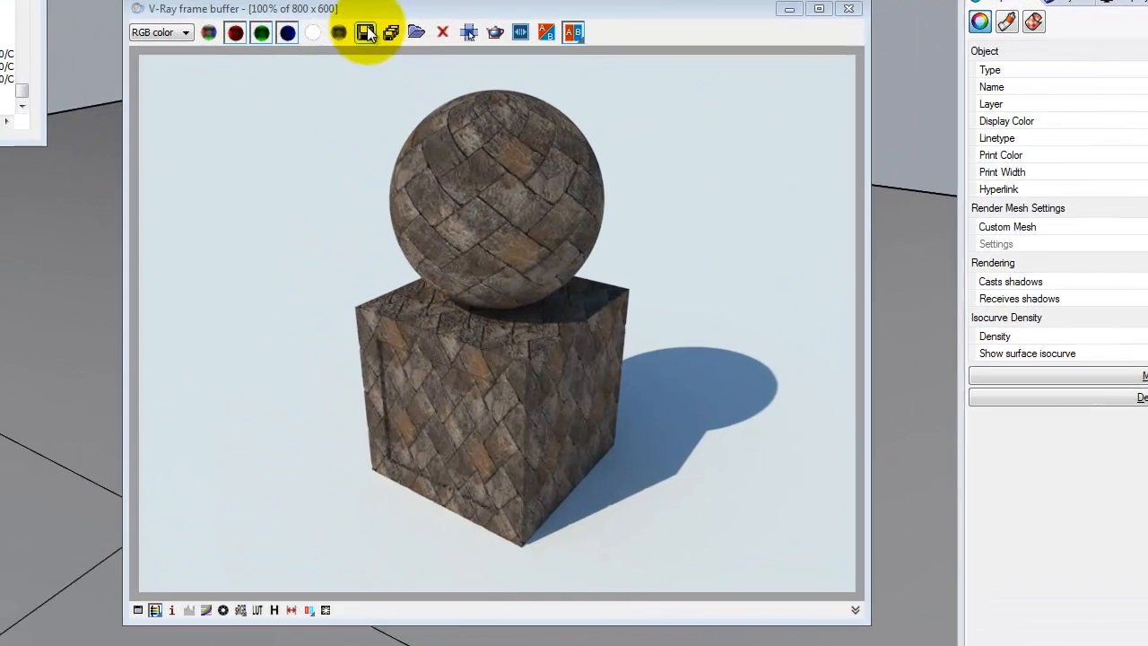
Start saving the rendered image and browse to Bluestone (E:) > Resources > V-Ray > V-Ray Materials > Landscape > Paving Materials.
click(492, 151)
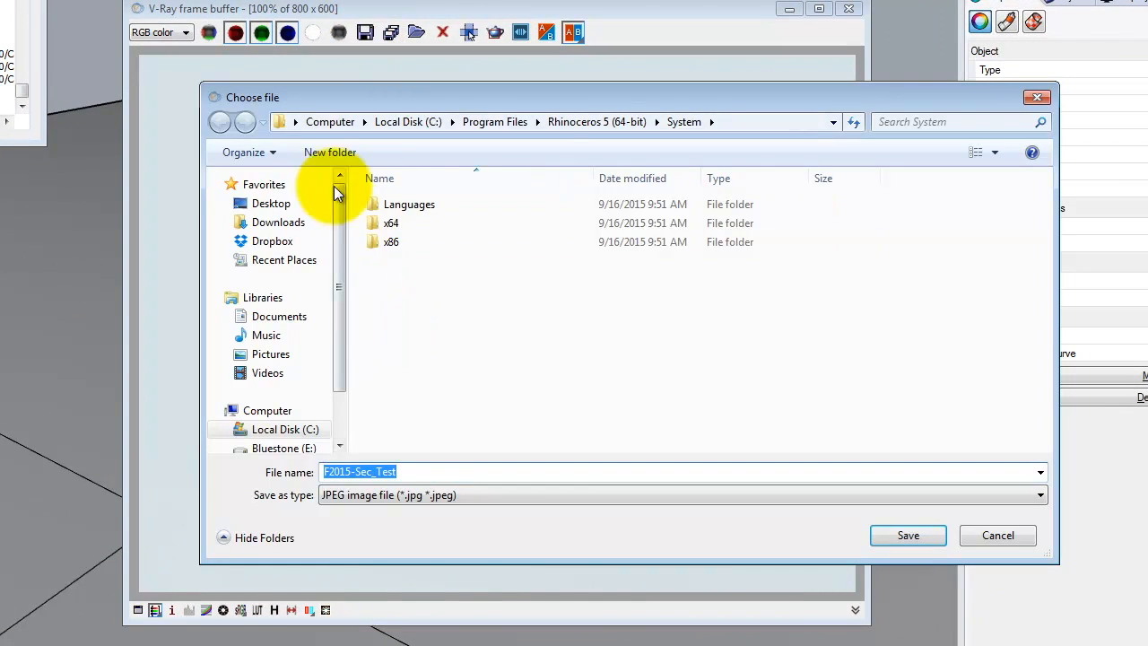
click(276, 446)
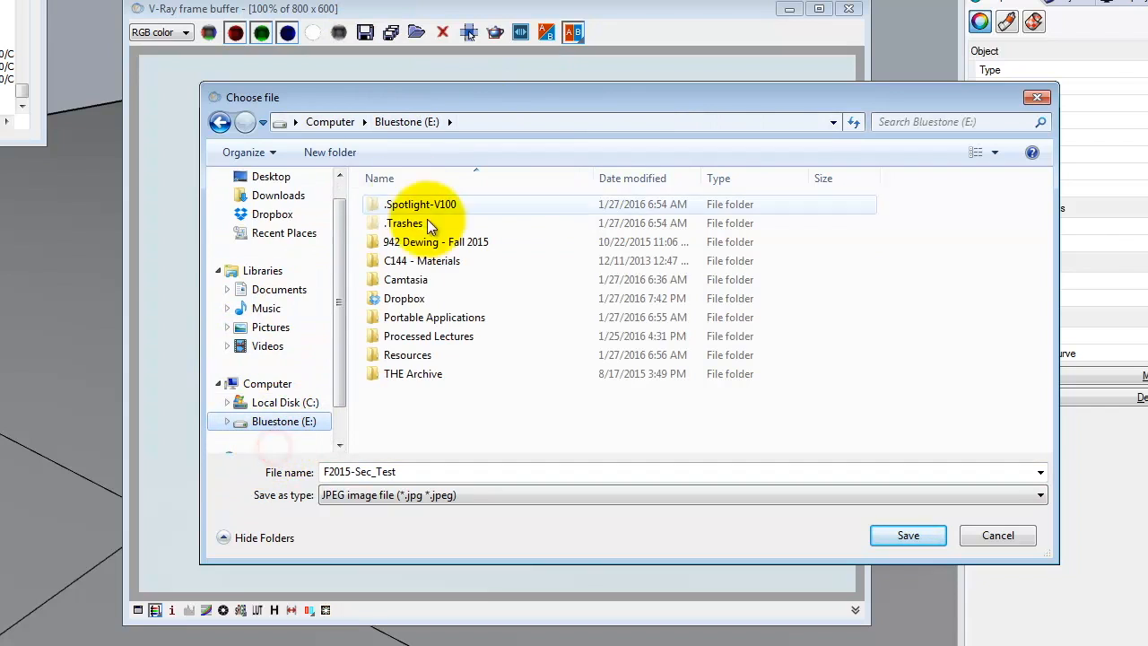
double_click(404, 298)
double_click(410, 222)
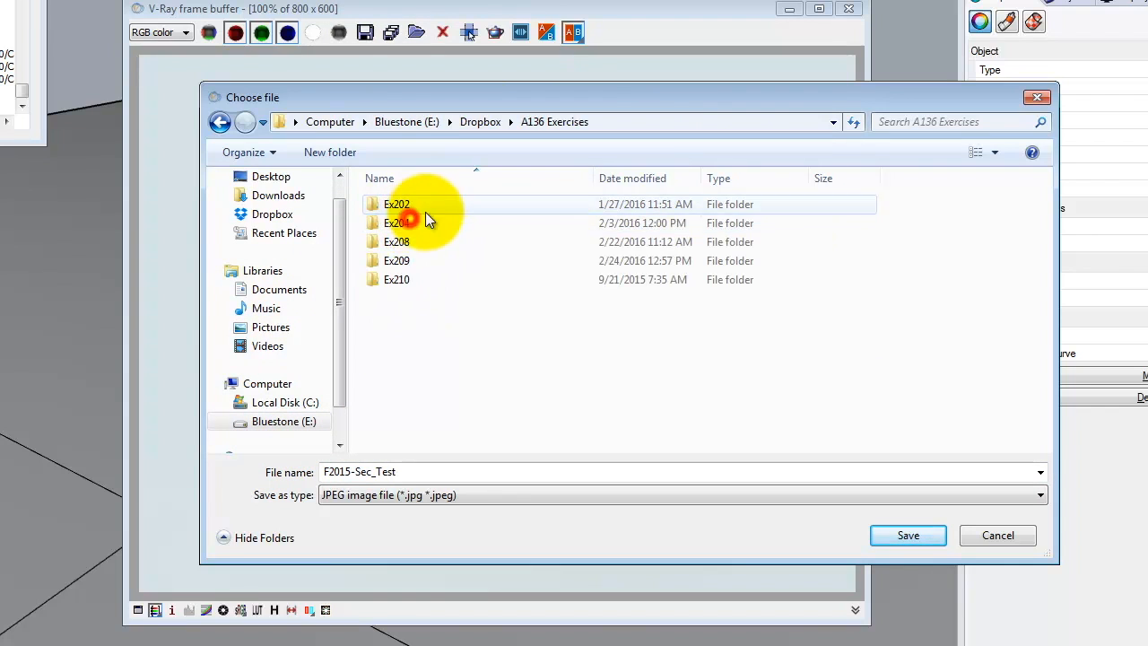
double_click(411, 281)
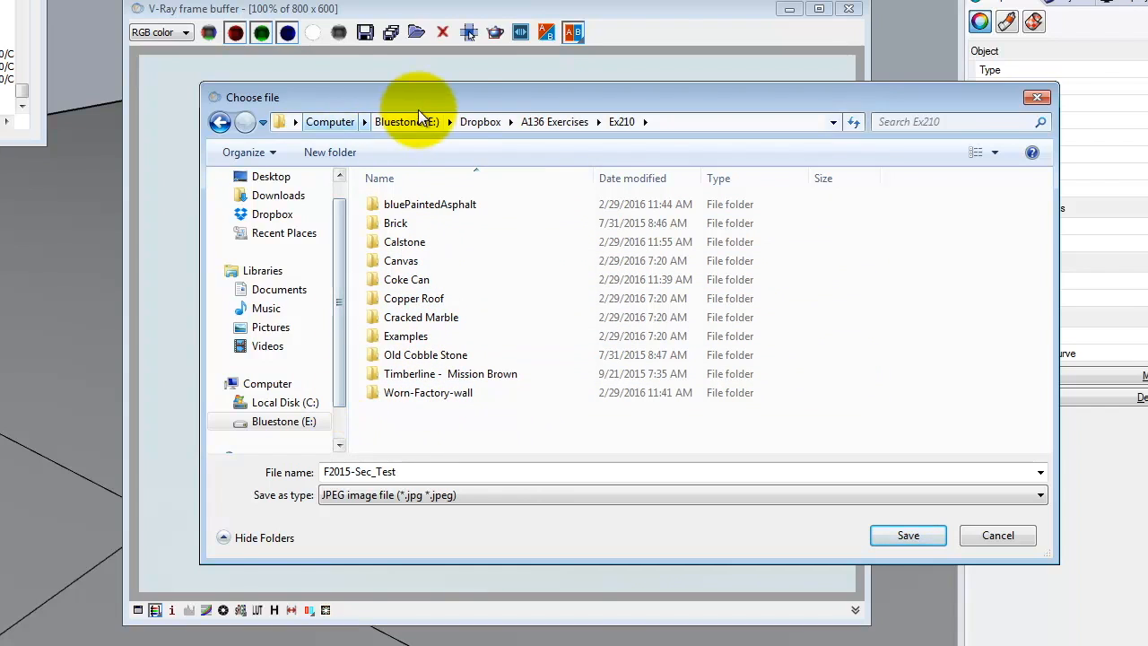
click(481, 126)
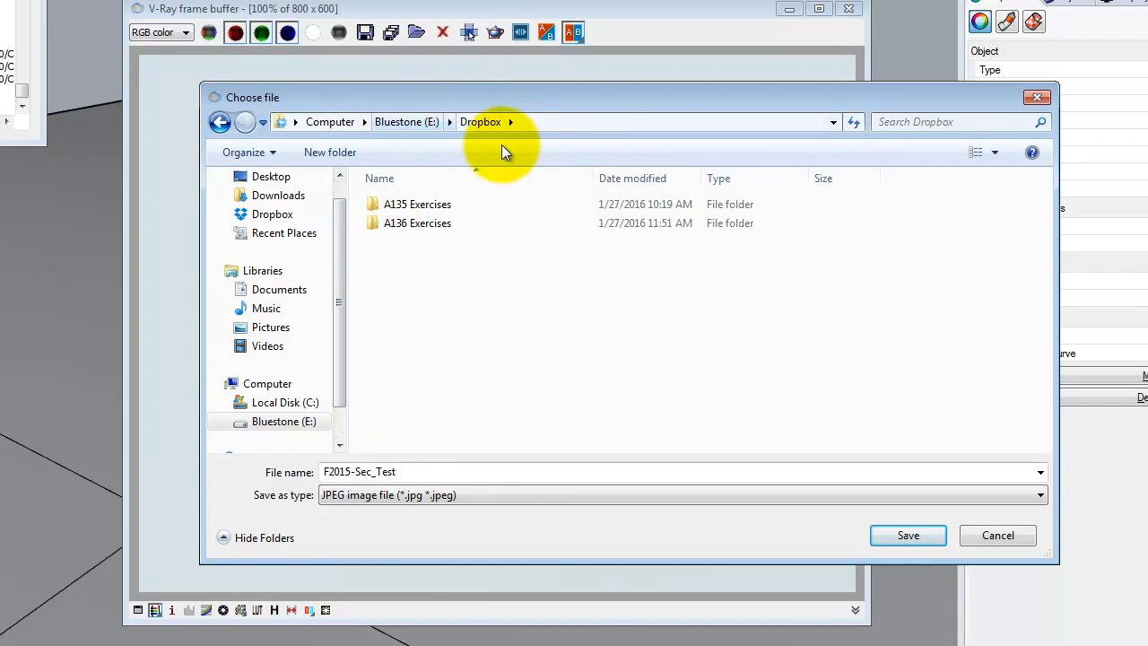
click(404, 128)
double_click(416, 356)
double_click(425, 224)
double_click(425, 223)
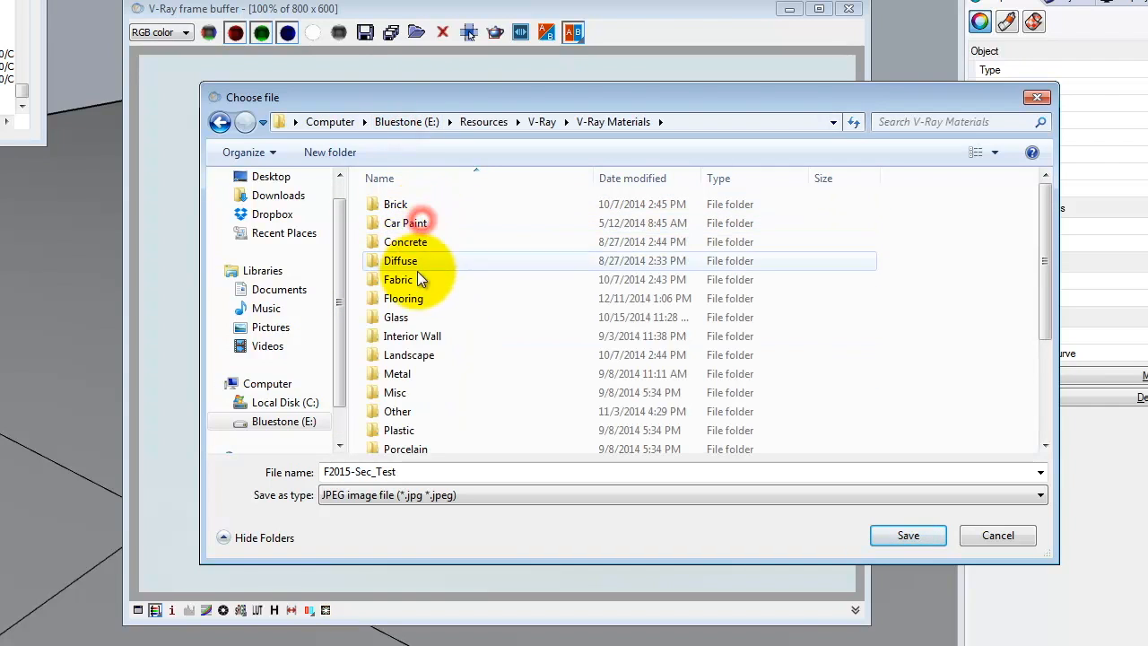
click(424, 357)
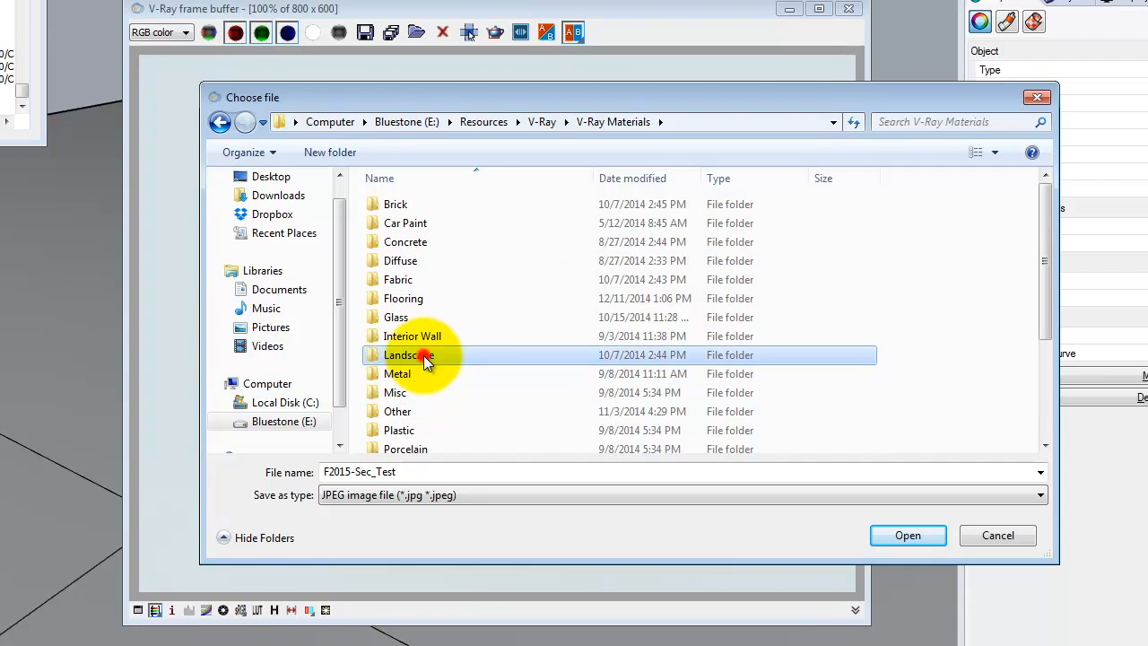
double_click(424, 355)
double_click(615, 220)
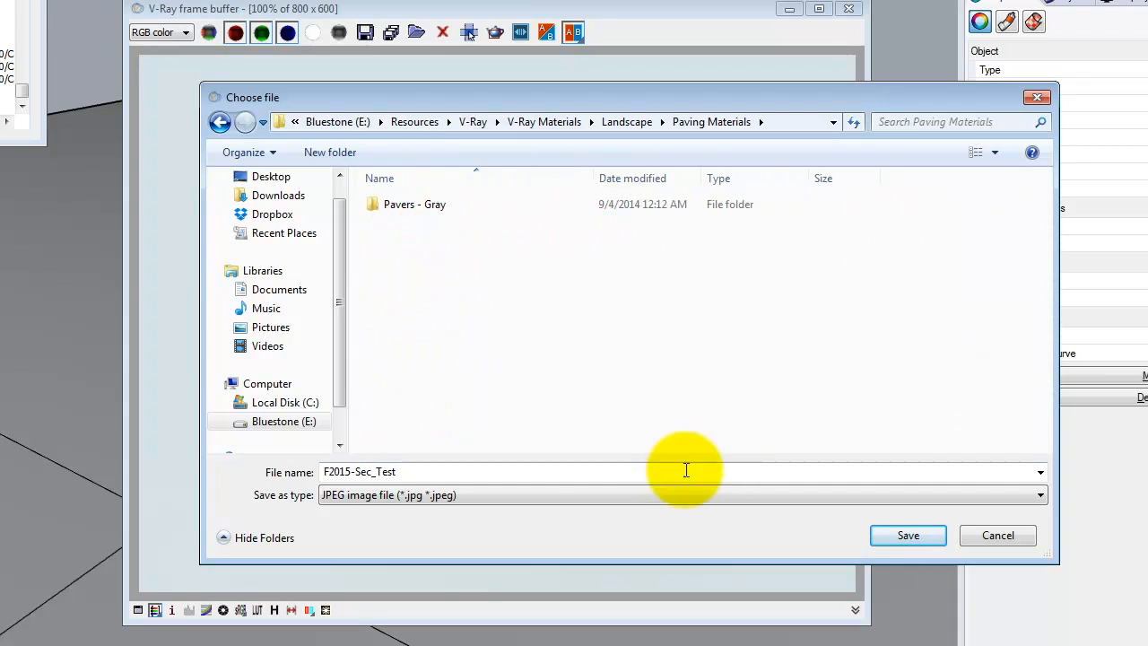
Name the image Paver - Calstone - Sierra Granite - Quarry Stone_Sample and save it as a JPEG.
drag(418, 470, 144, 447)
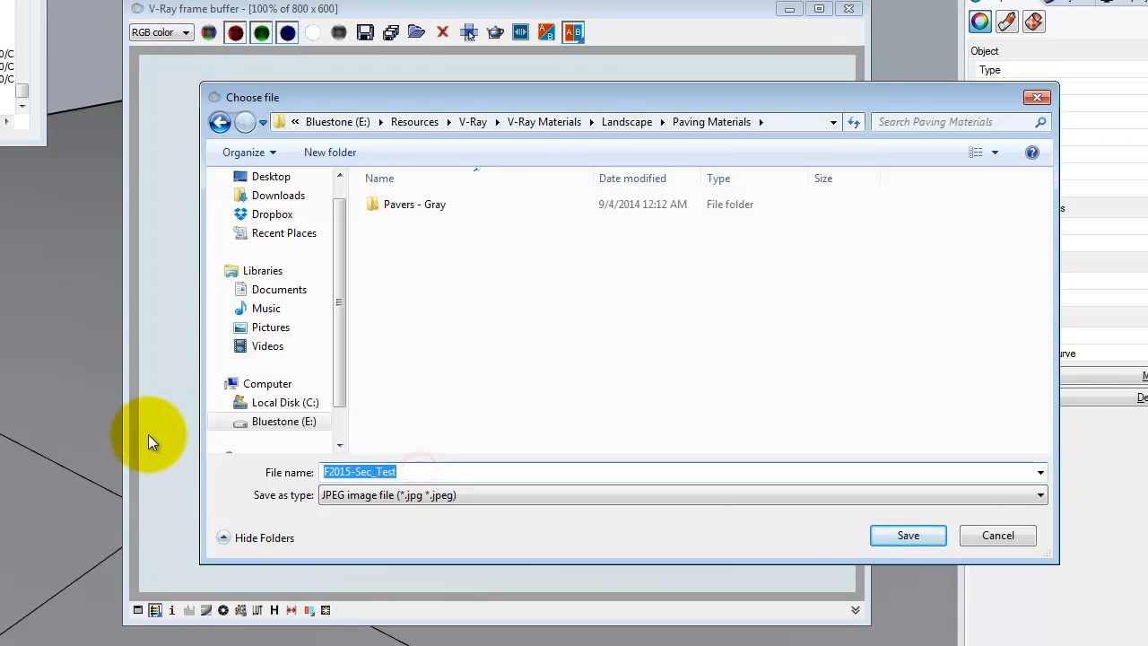
text(Pace)
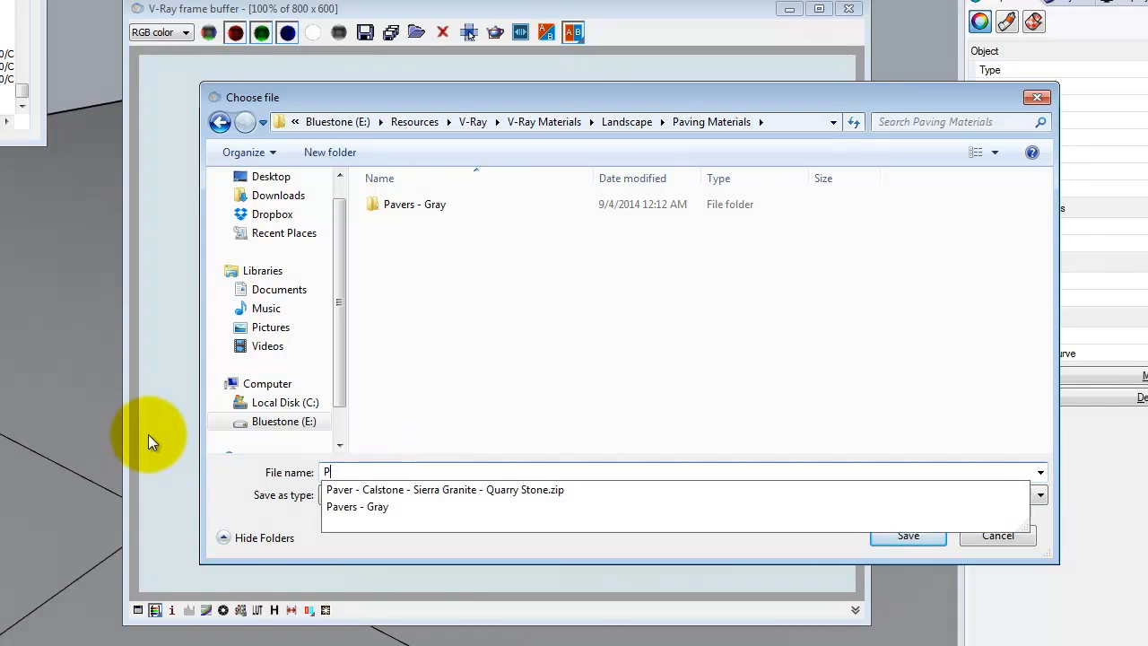
key(BackSpace)
key(BackSpace)
text(v)
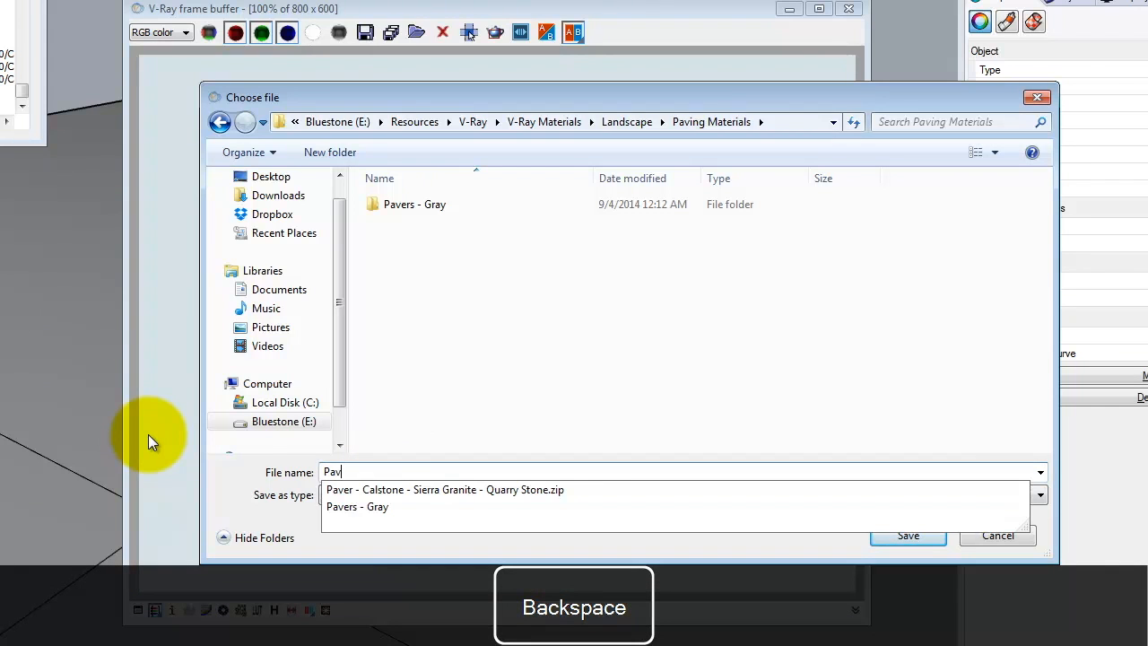
click(459, 492)
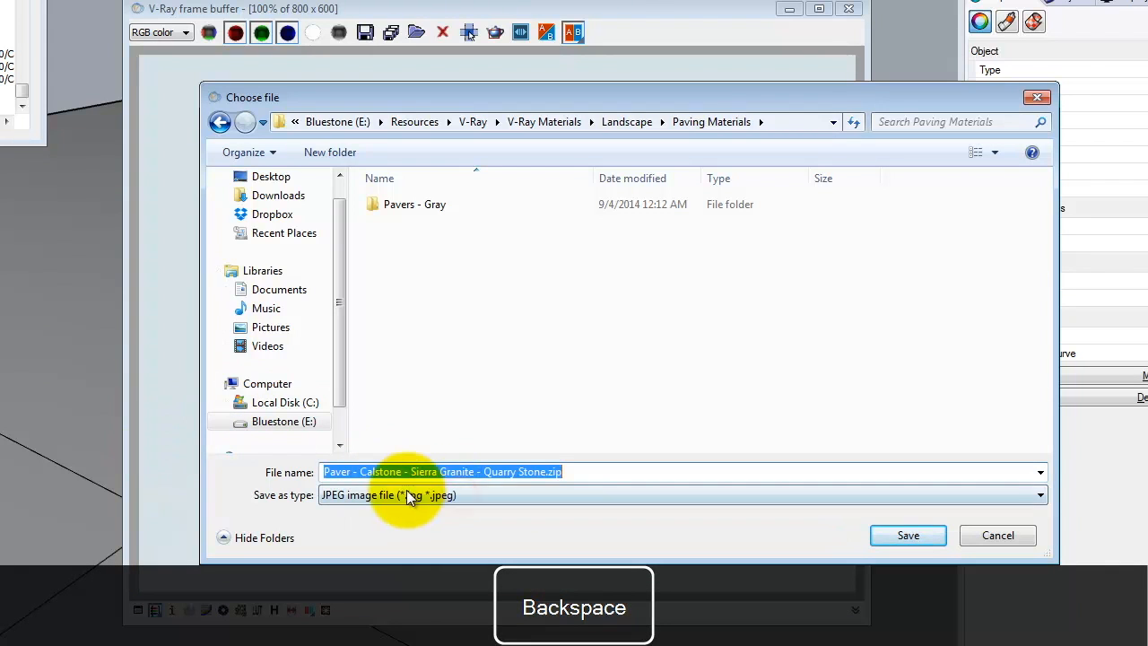
click(581, 470)
key(BackSpace)
key(BackSpace)
key(BackSpace)
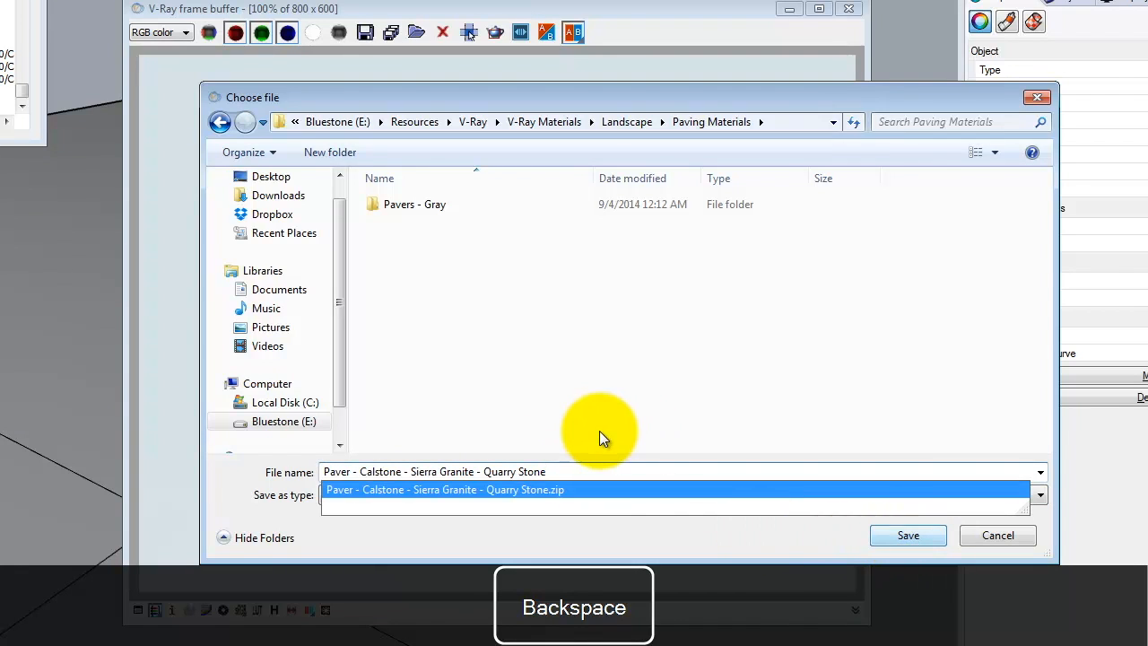
text(_Sample)
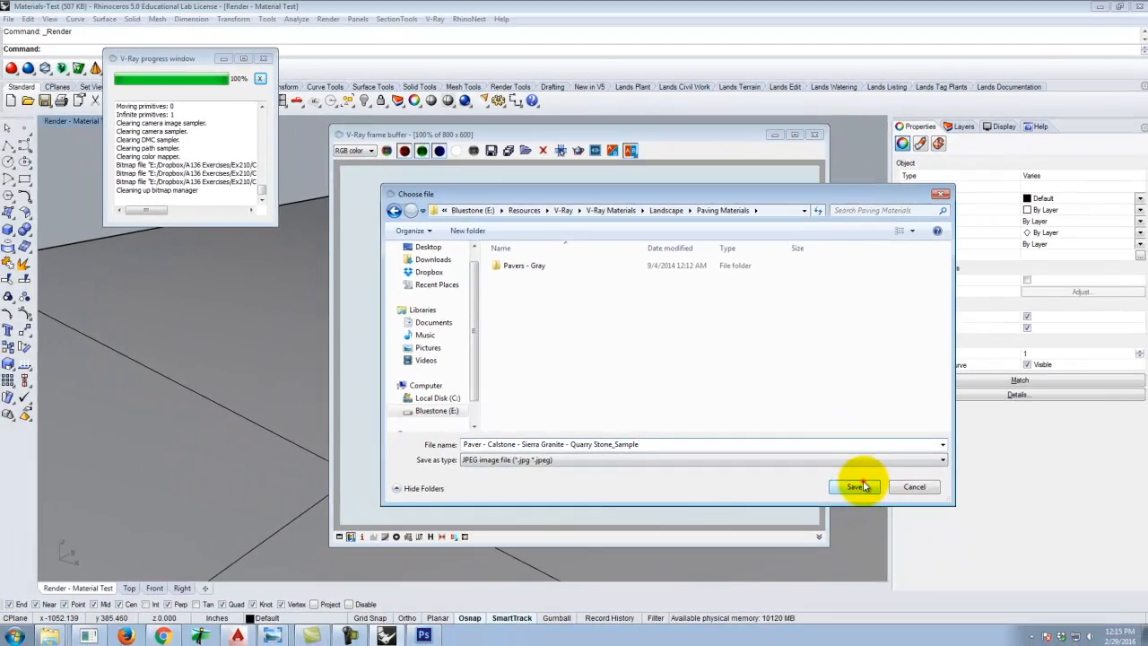
click(874, 499)
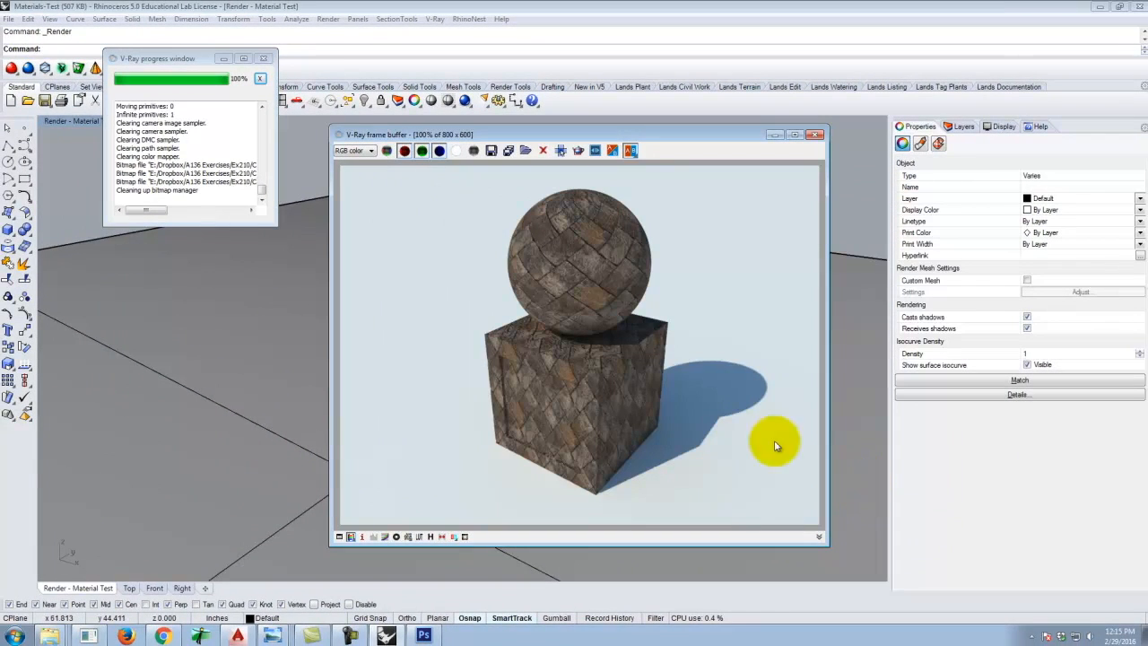
Switch to Chrome and title a new blog post Pavers - Calstone Sierra Granite - Quarry Stone.
click(166, 636)
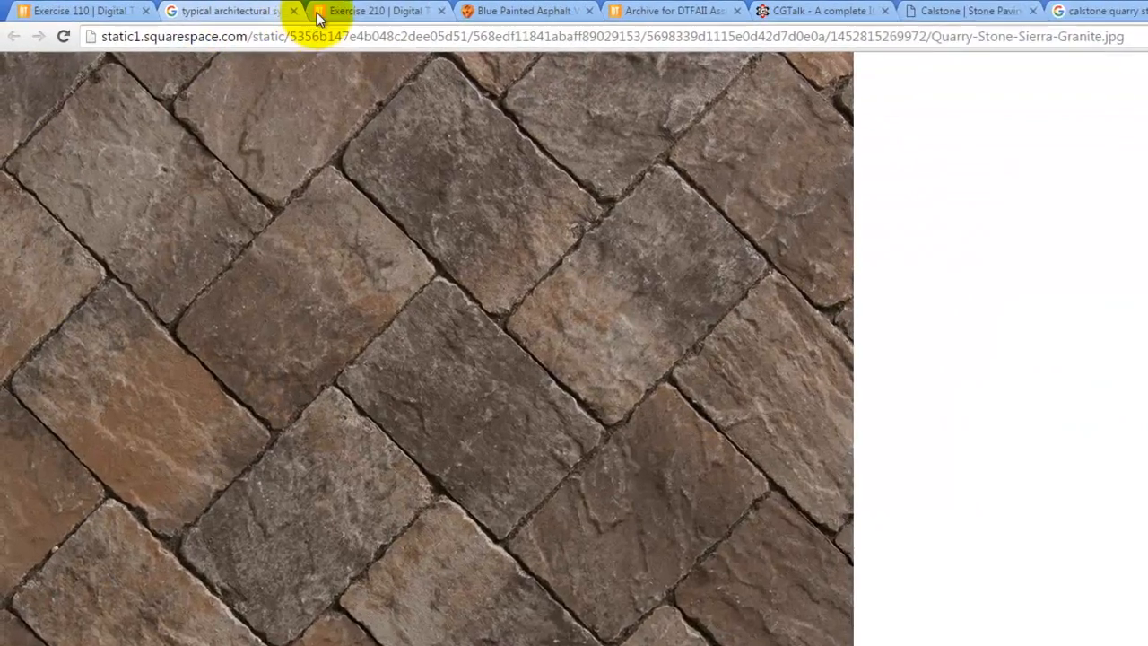
click(278, 8)
mouse_move(430, 71)
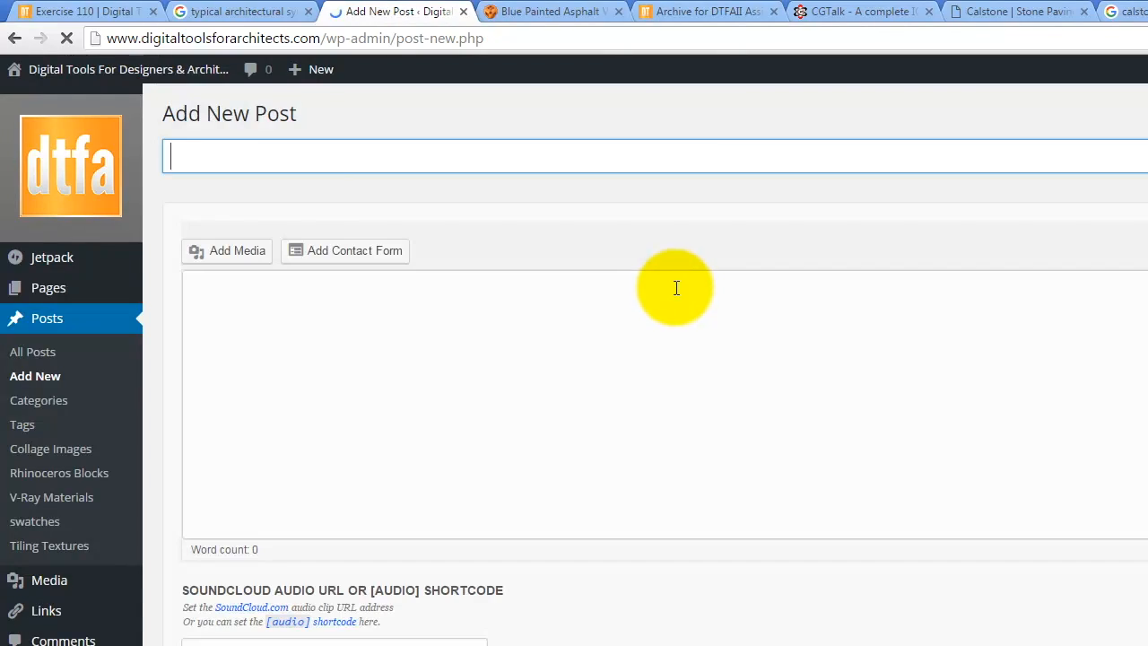
click(281, 159)
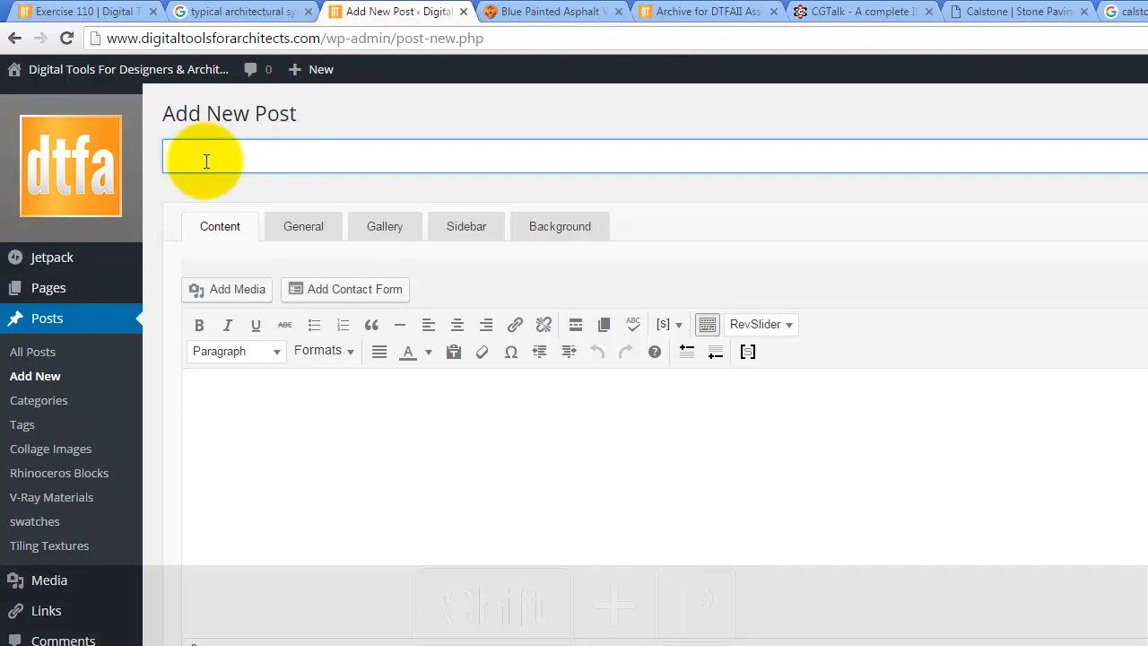
text(Pavers - Calstone Sierra Granite)
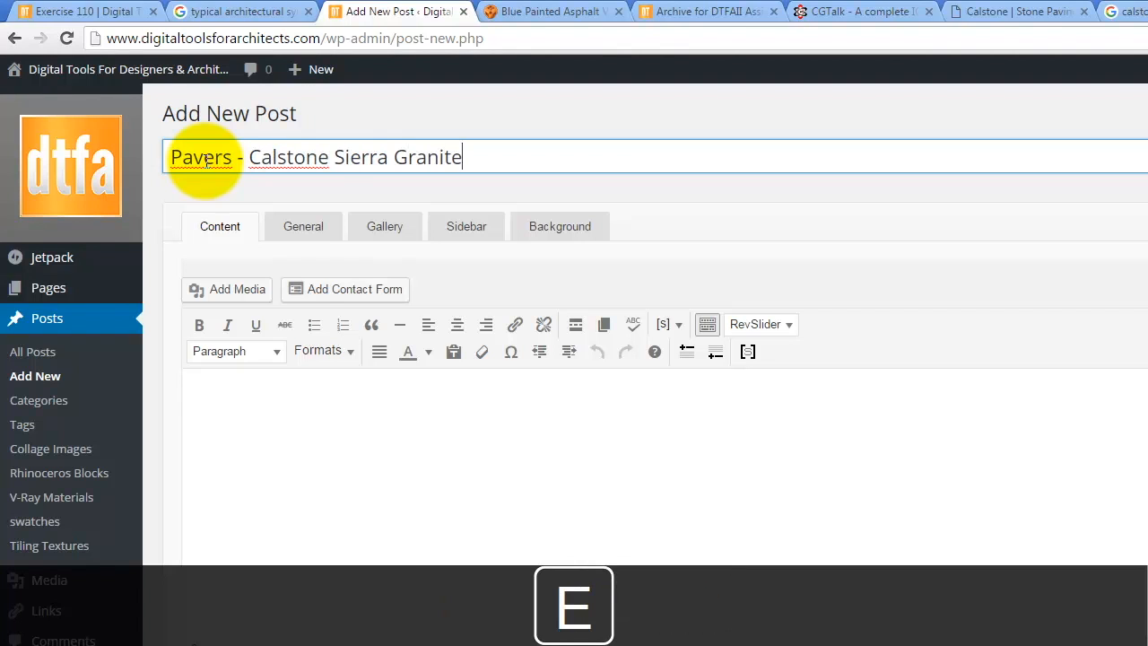
text( - Q)
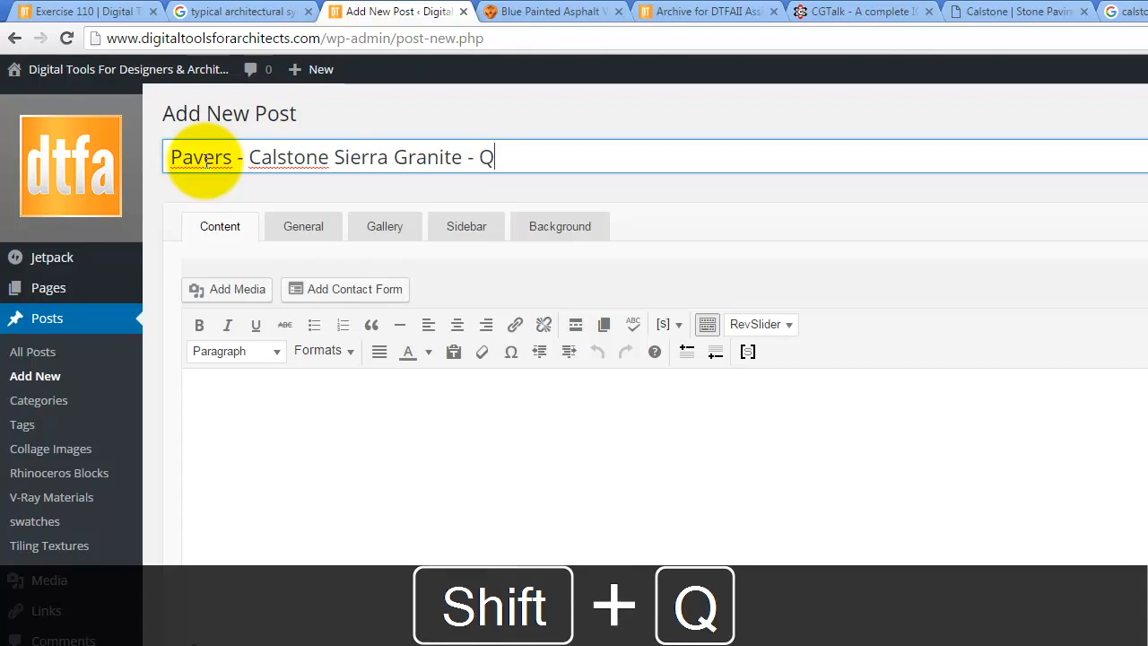
text(uarry So)
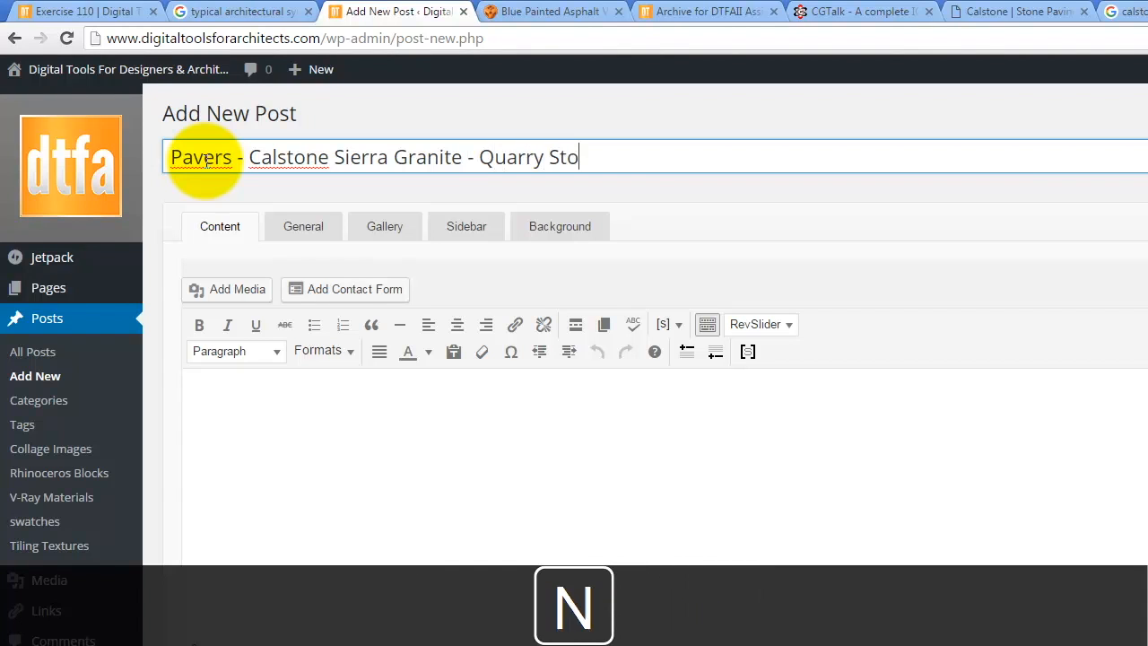
Open Add Media in the post body and start selecting files to upload.
click(295, 444)
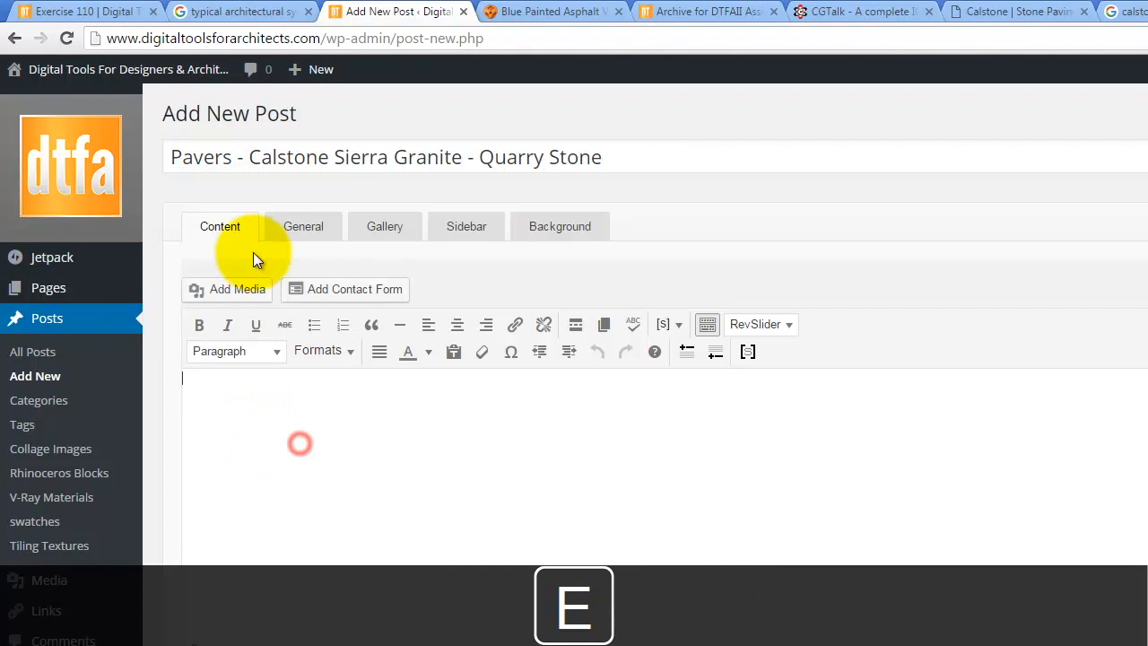
click(236, 290)
click(267, 146)
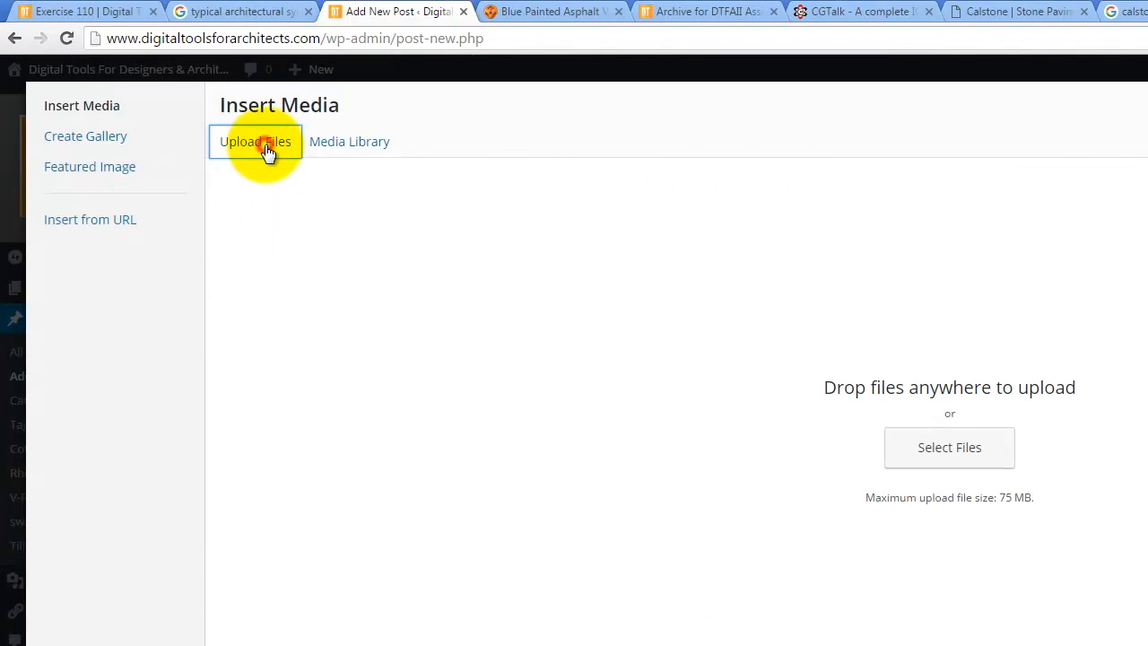
click(933, 453)
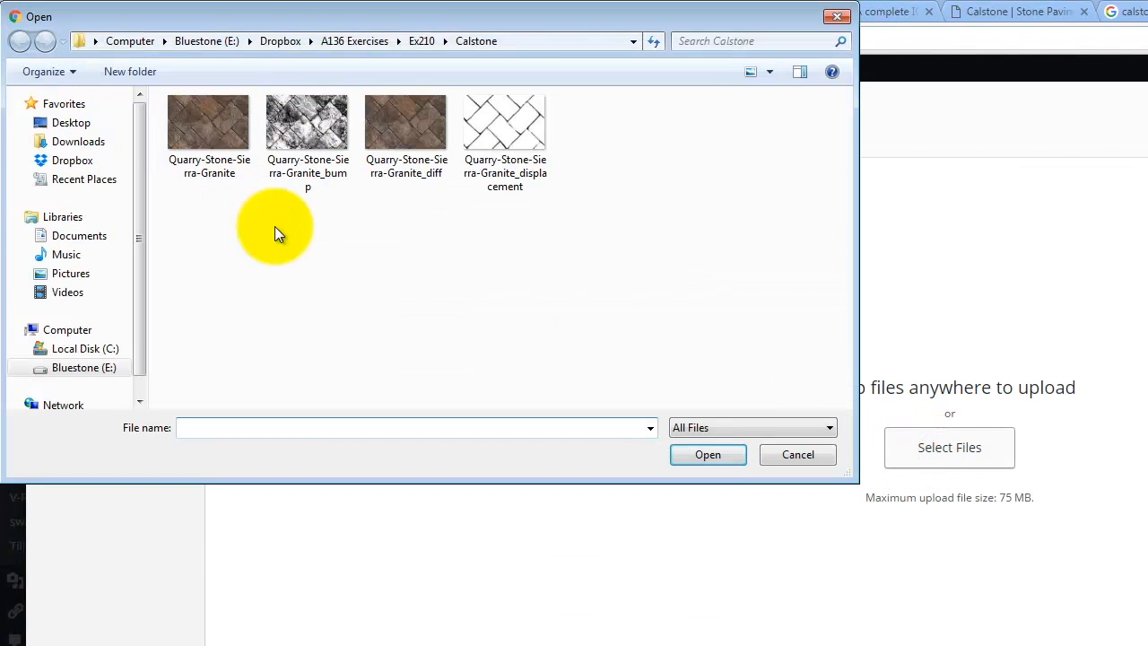
Upload the Paver - Calstone - Sierra Granite - Quarry Stone zip from the Paving Materials folder and insert it into the post.
click(89, 368)
double_click(209, 275)
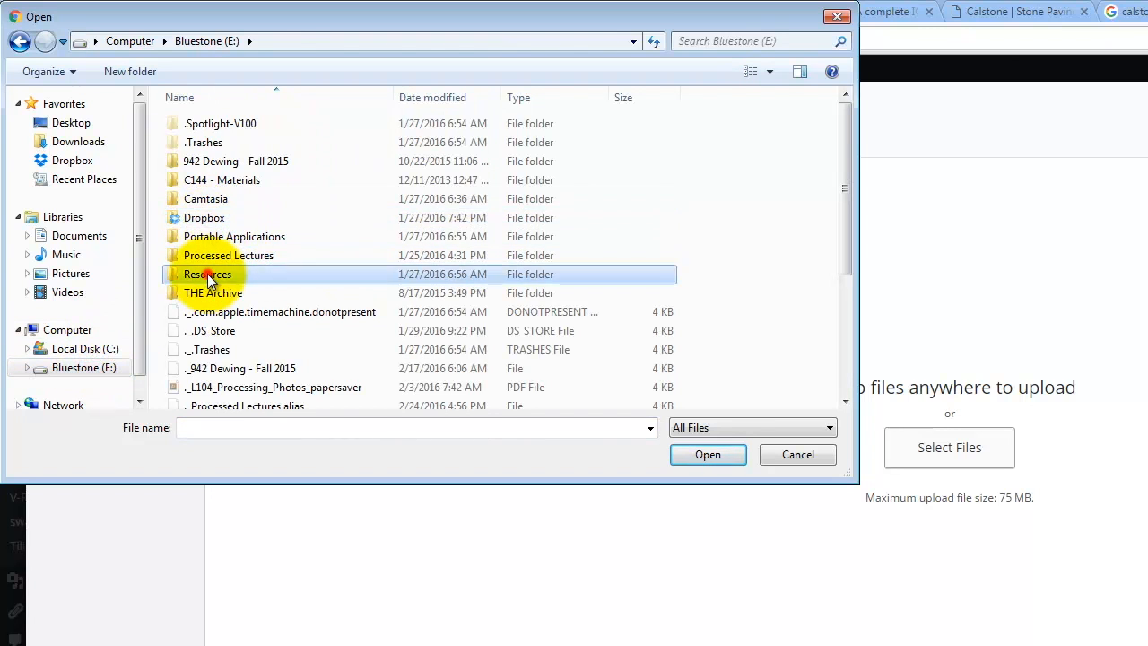
double_click(220, 142)
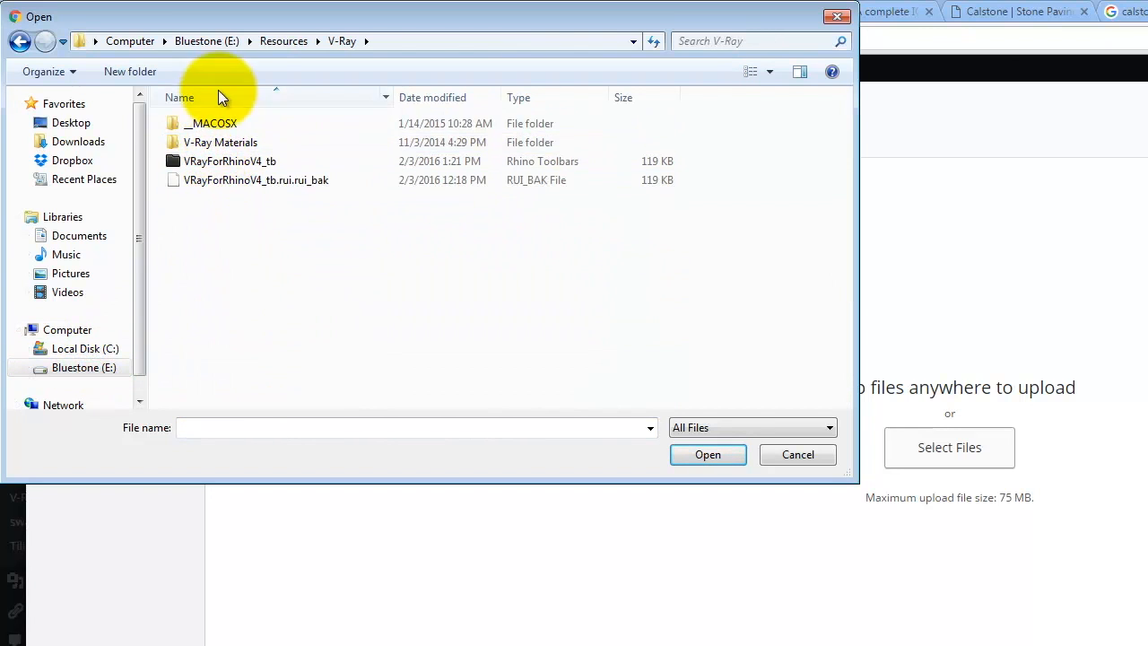
double_click(224, 142)
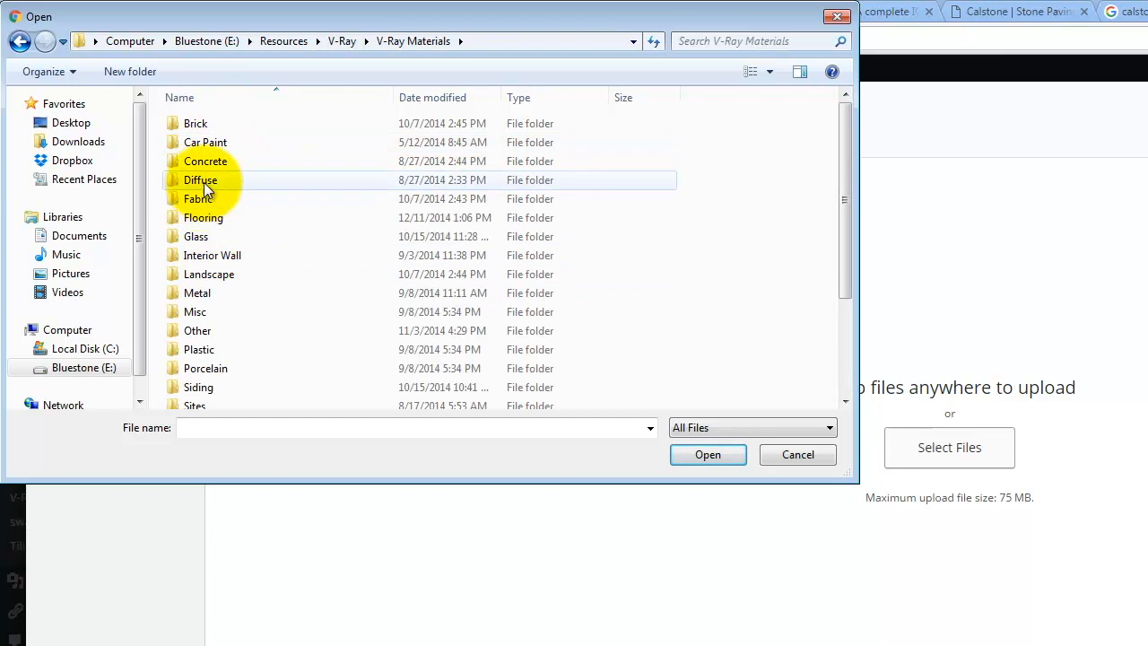
double_click(217, 274)
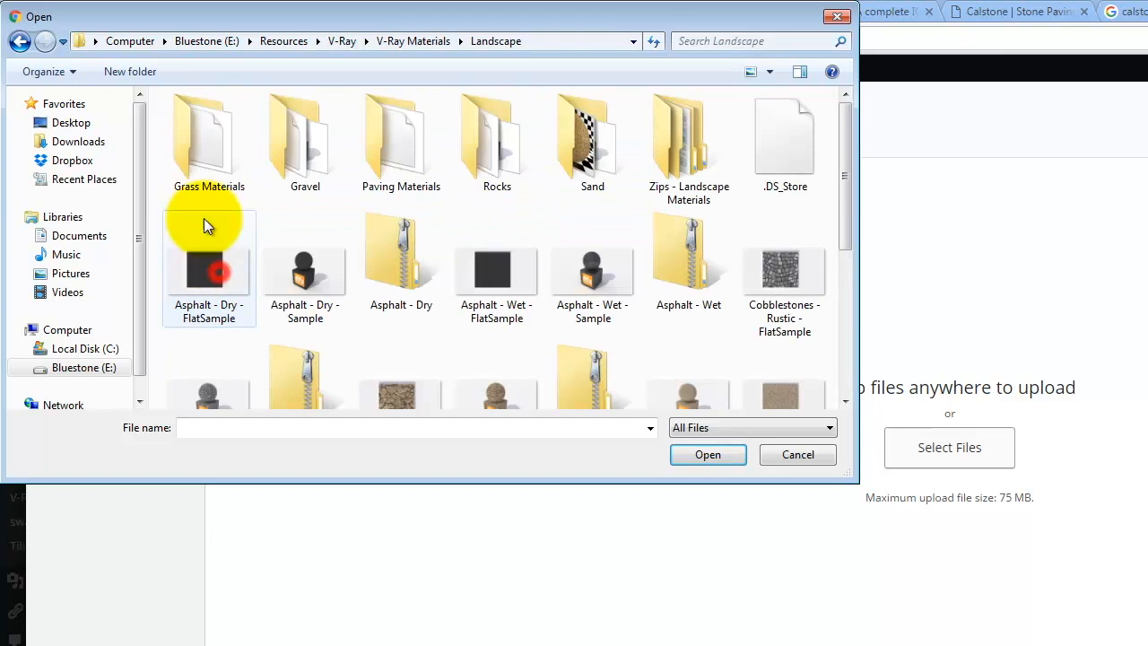
double_click(410, 148)
click(244, 161)
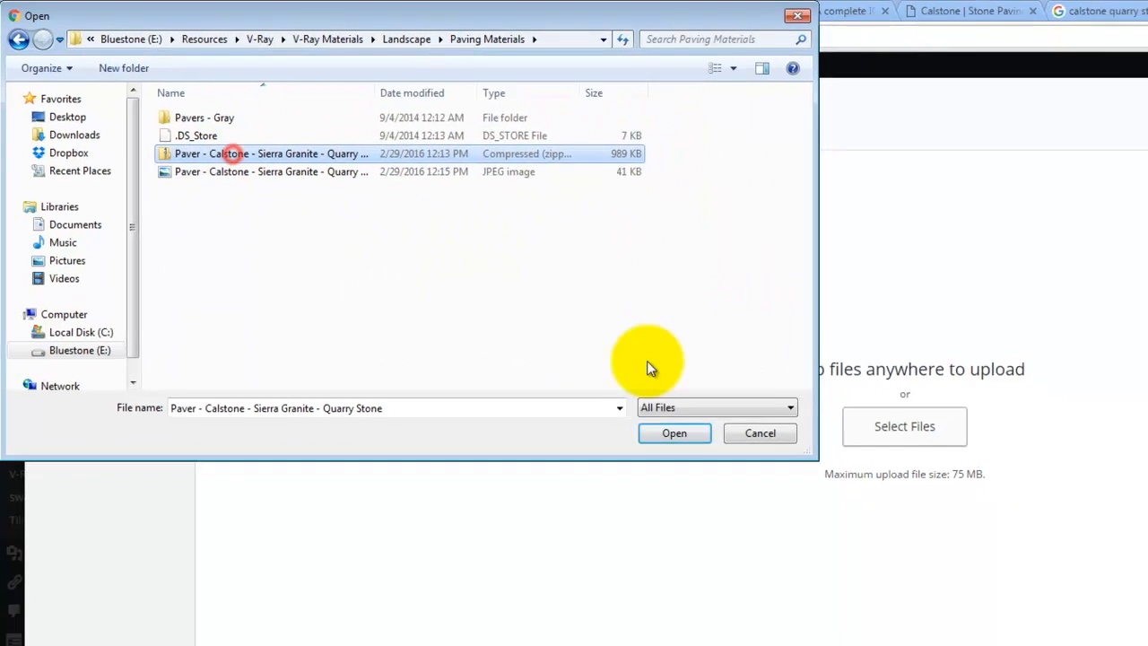
click(674, 433)
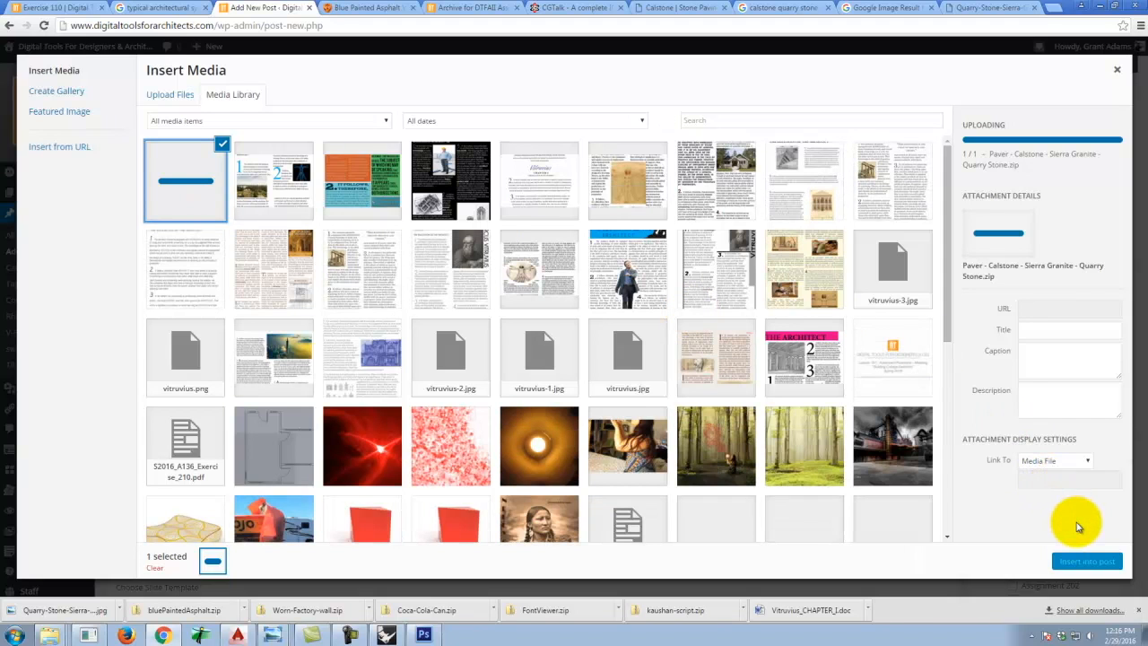
click(1086, 560)
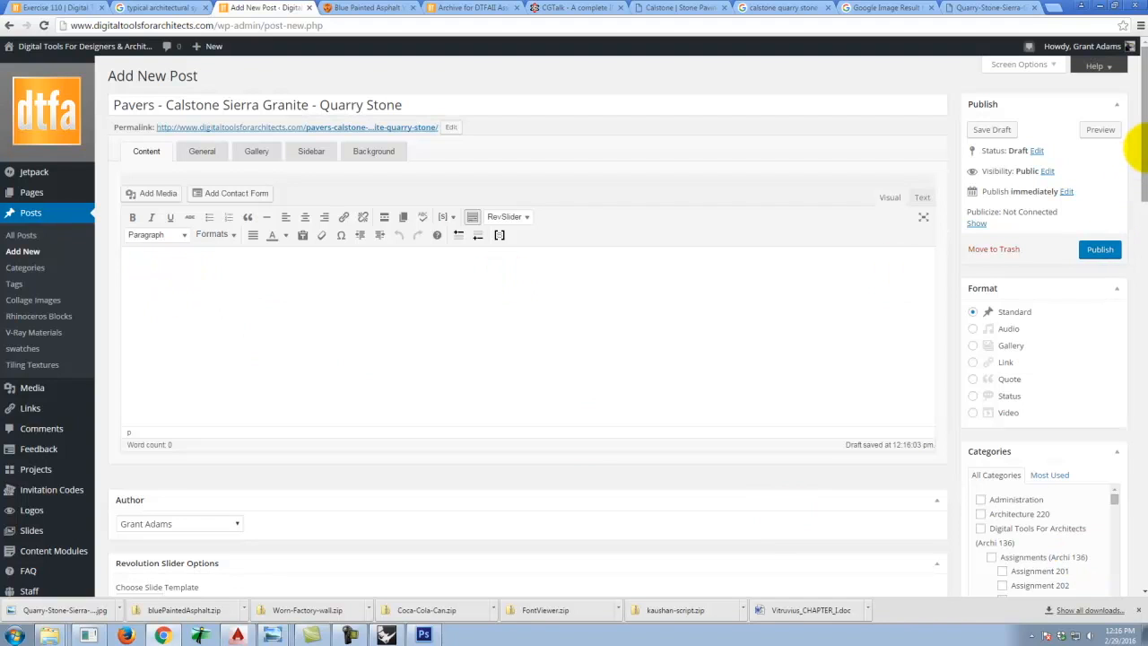
Upload the Paver - Calstone - Sierra Granite - Quarry Stone_Sample JPEG and set it as the post's featured image.
drag(1144, 152, 1135, 550)
click(996, 536)
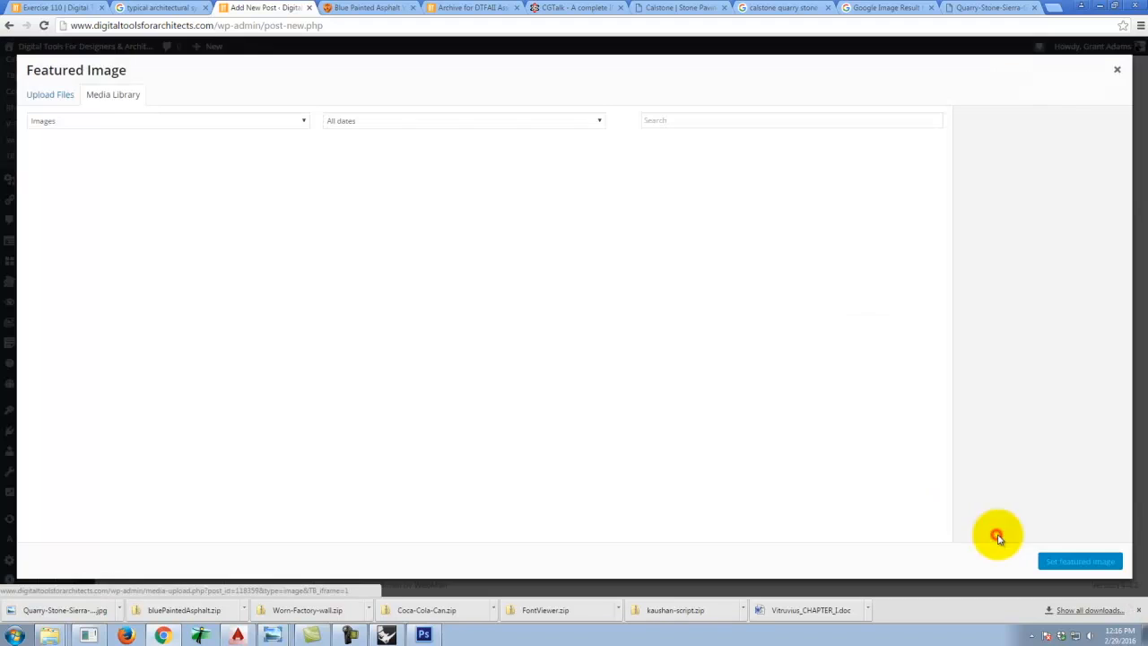
click(52, 94)
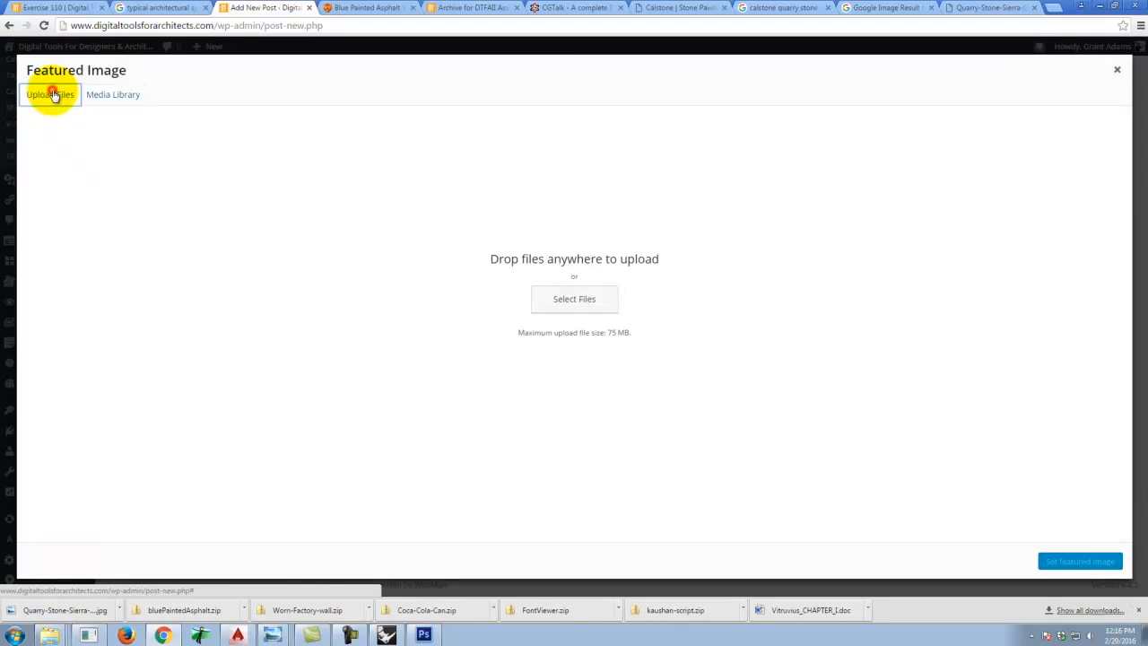
click(610, 307)
click(182, 124)
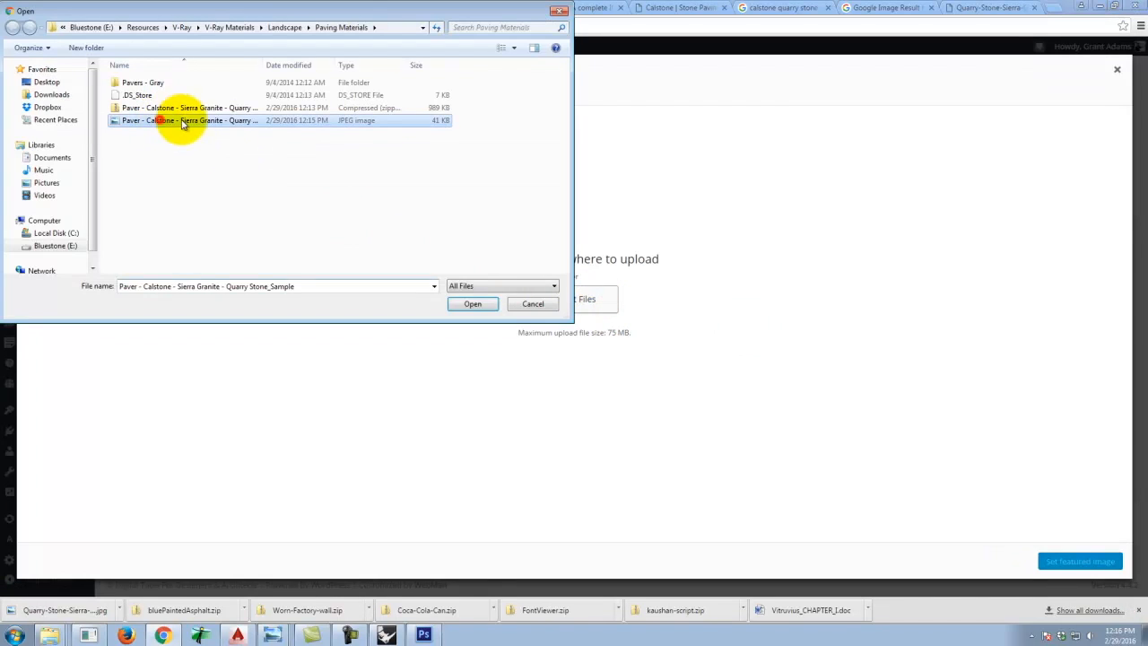
click(471, 304)
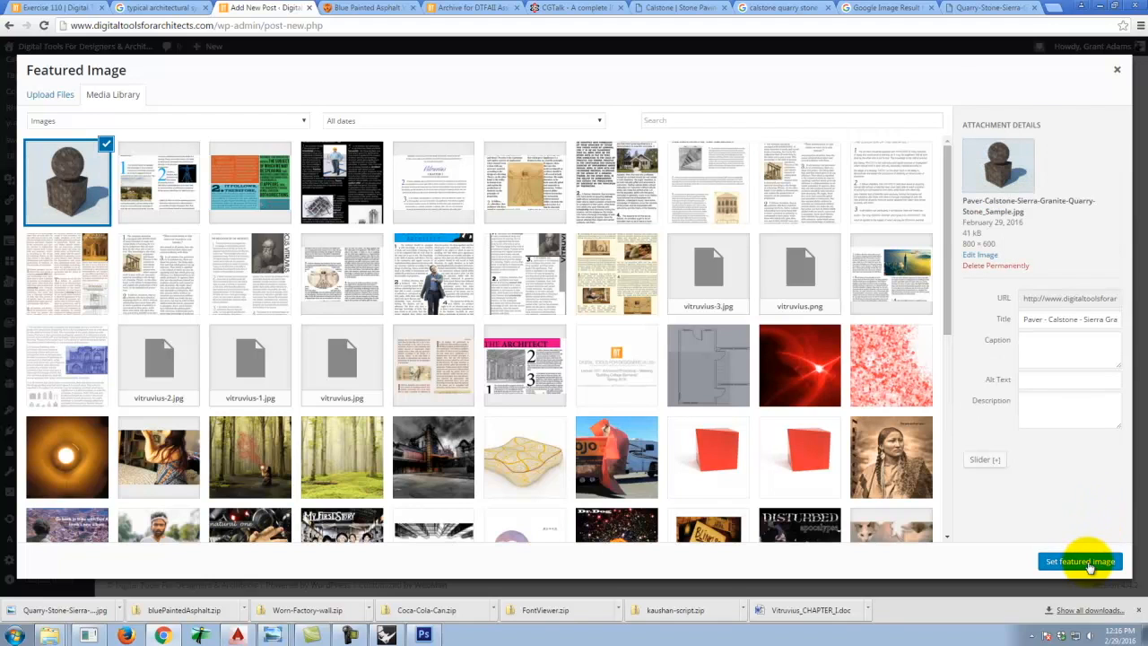
click(1087, 560)
Tick the Landscape category in the post's V-Ray Materials list.
scroll(925, 214, up, 2)
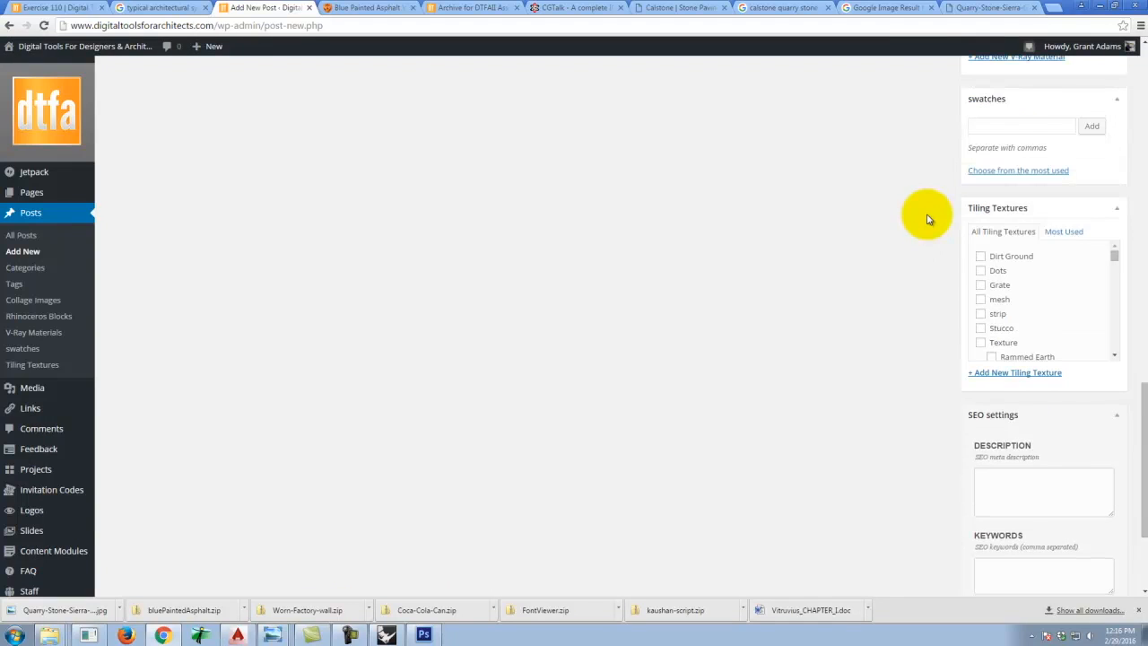
scroll(958, 203, up, 5)
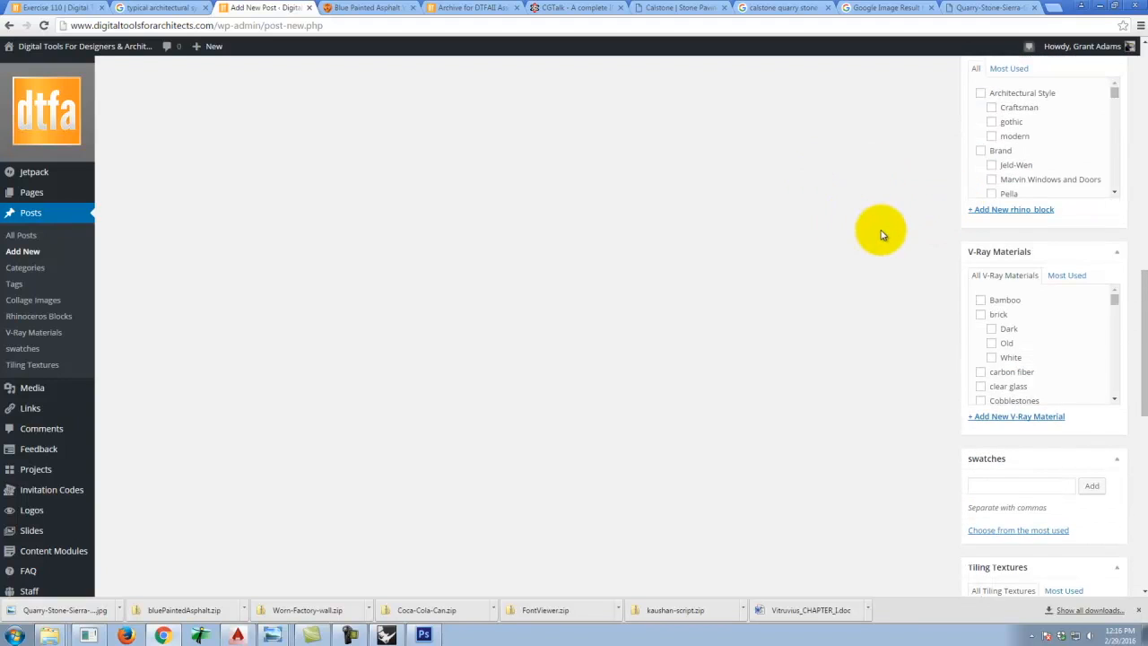
scroll(986, 330, up, 1)
scroll(1004, 344, down, 1)
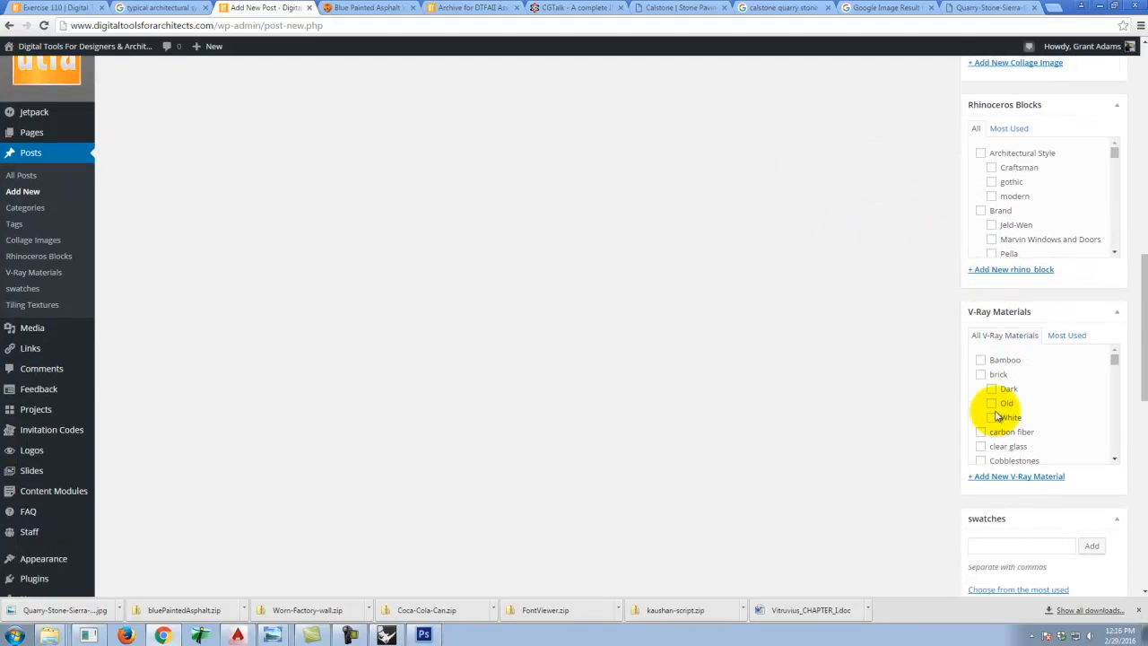
drag(1116, 359, 1117, 366)
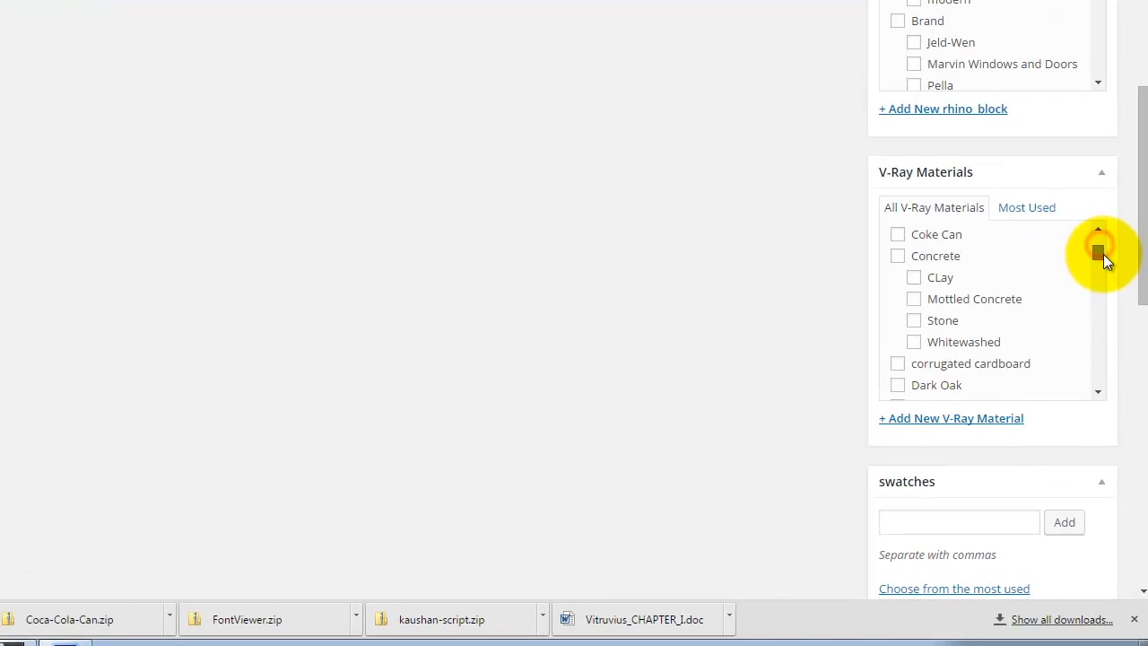
drag(1103, 254, 1113, 289)
click(897, 281)
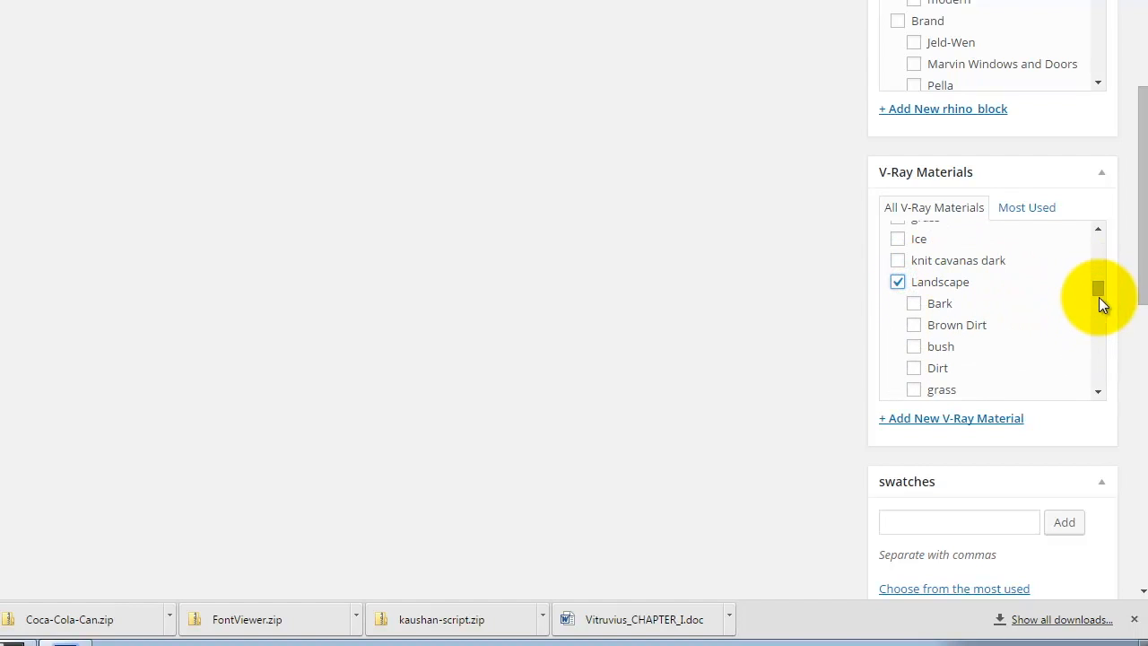
Add a new V-Ray Material category named Paving with Landscape as its parent.
drag(1099, 297, 1101, 306)
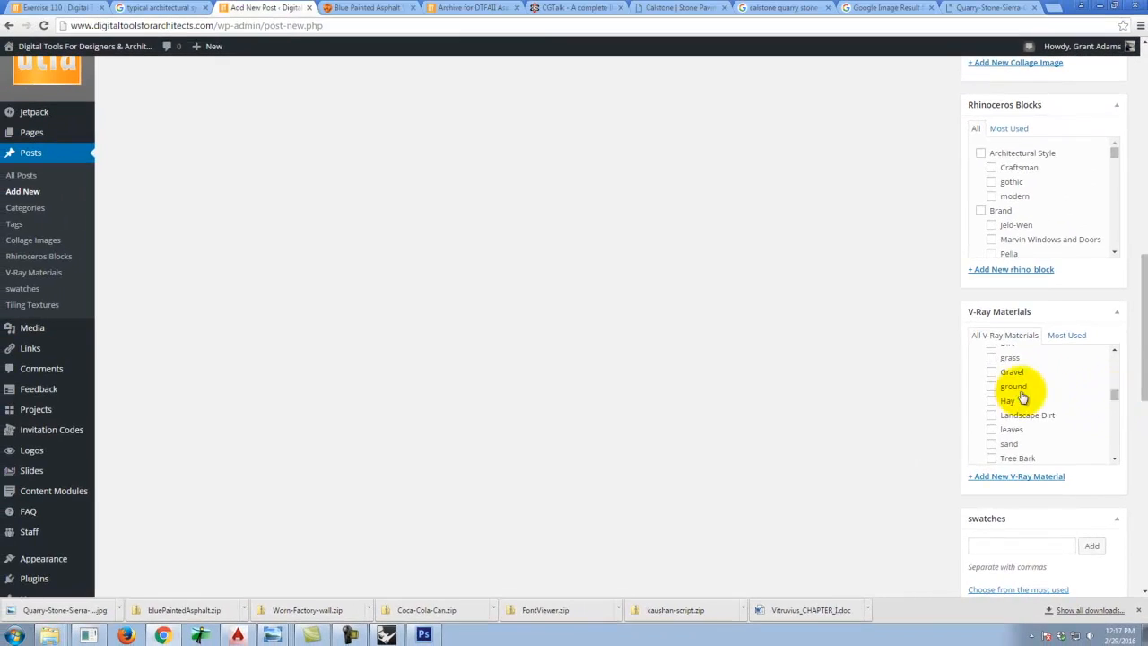
click(991, 386)
drag(1110, 397, 1114, 407)
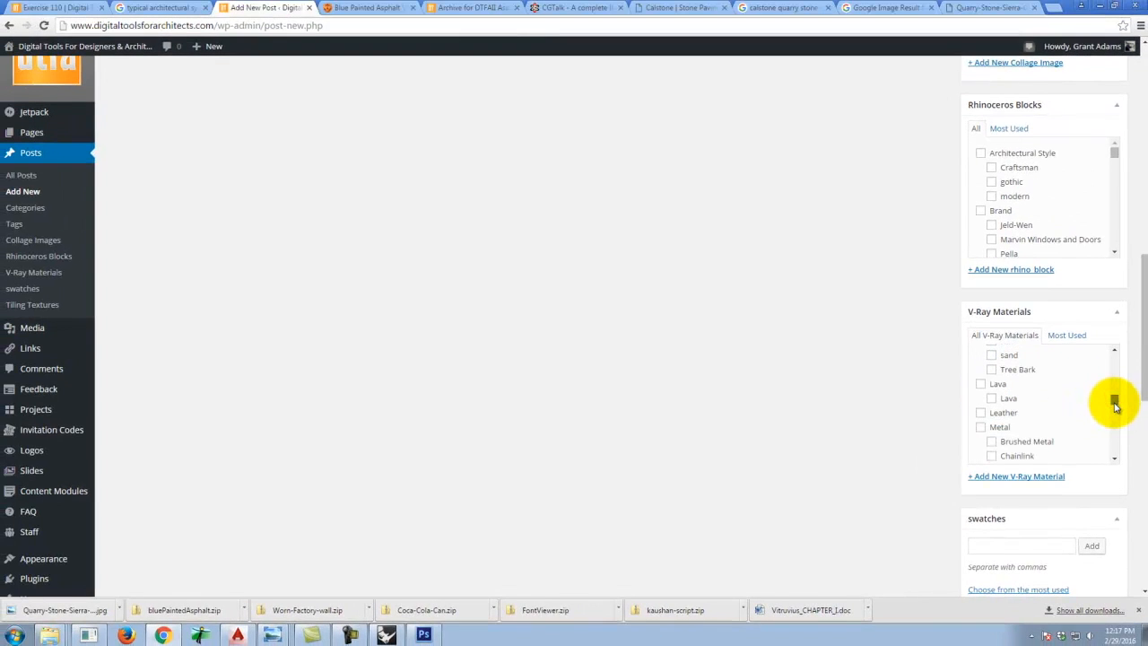
click(1005, 476)
text(Pav)
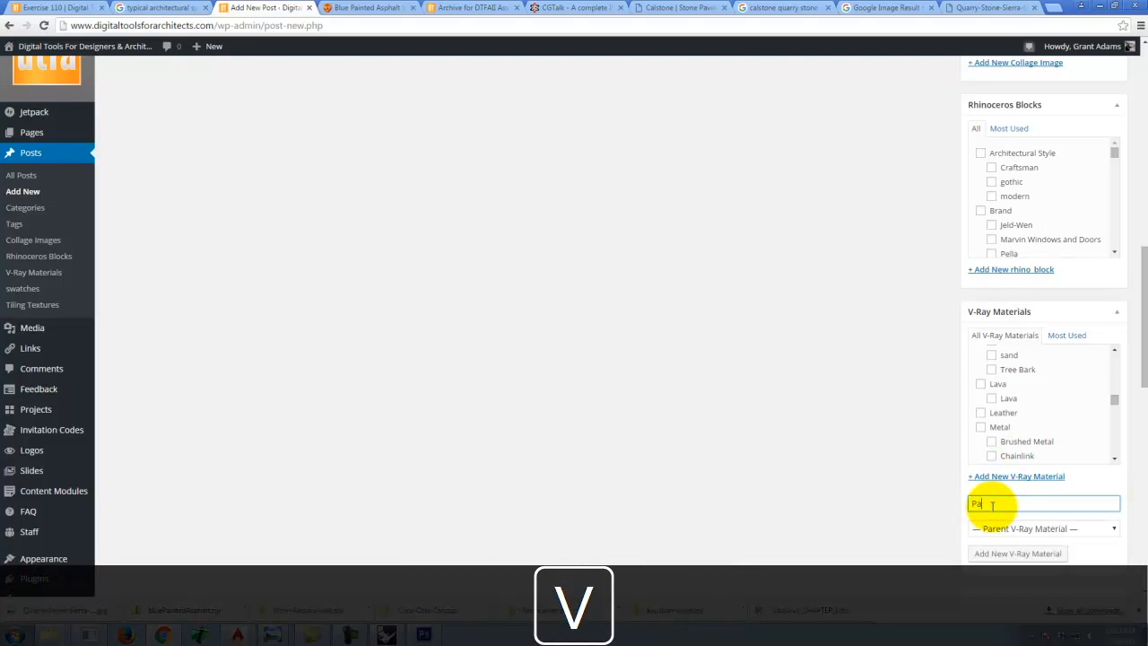
click(1000, 524)
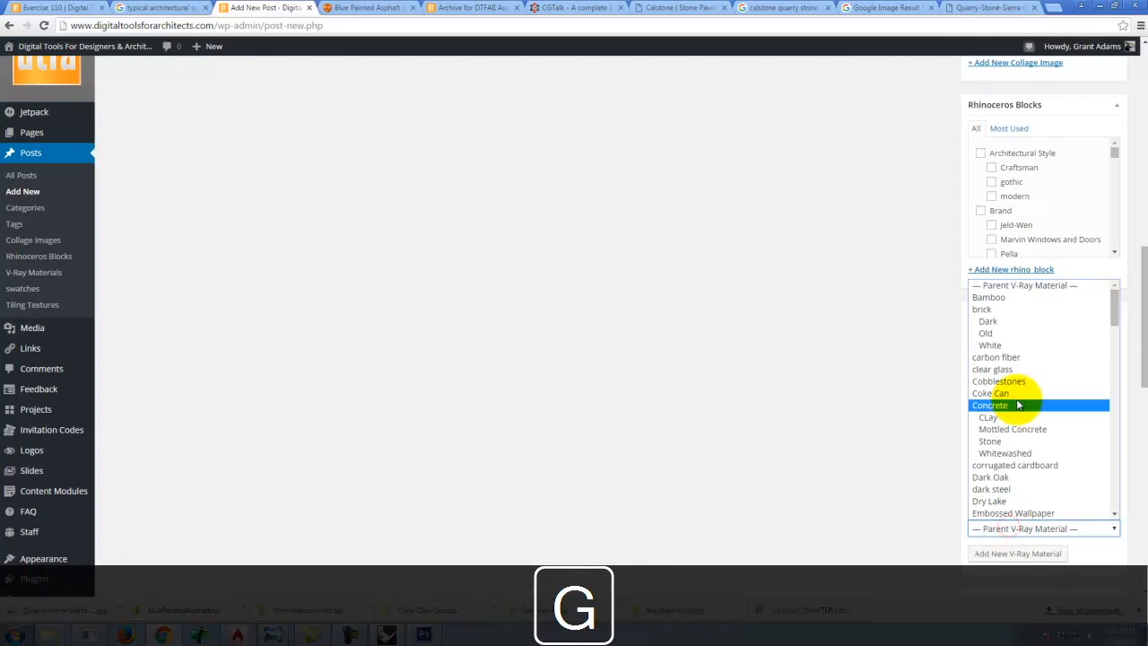
scroll(1040, 408, down, 5)
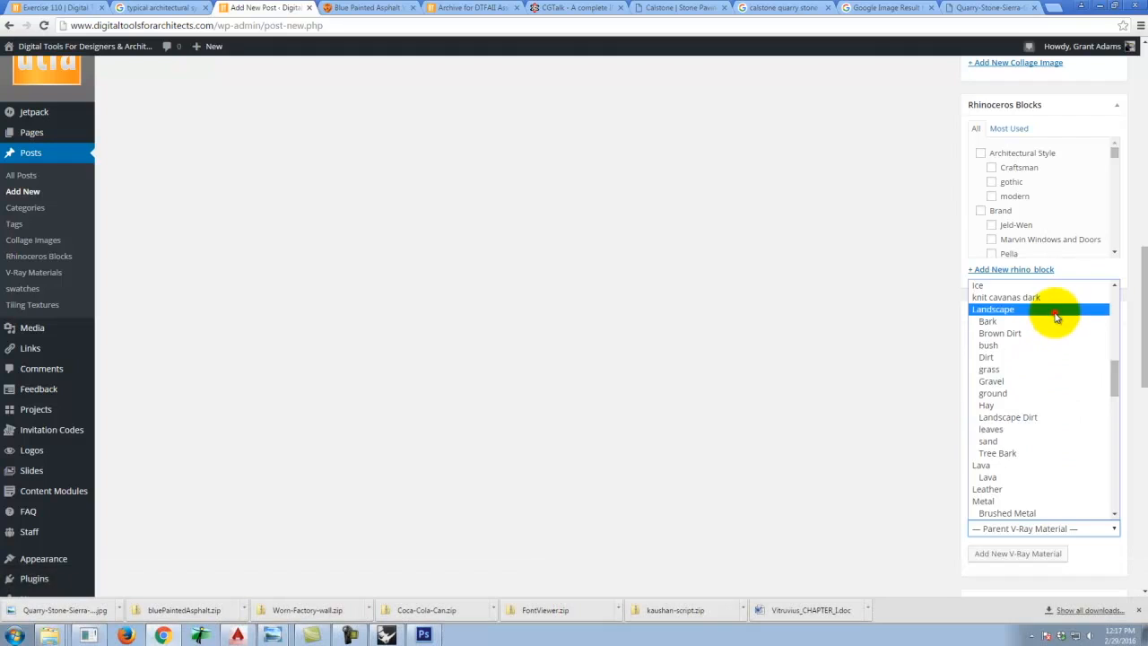
click(1053, 309)
click(1001, 562)
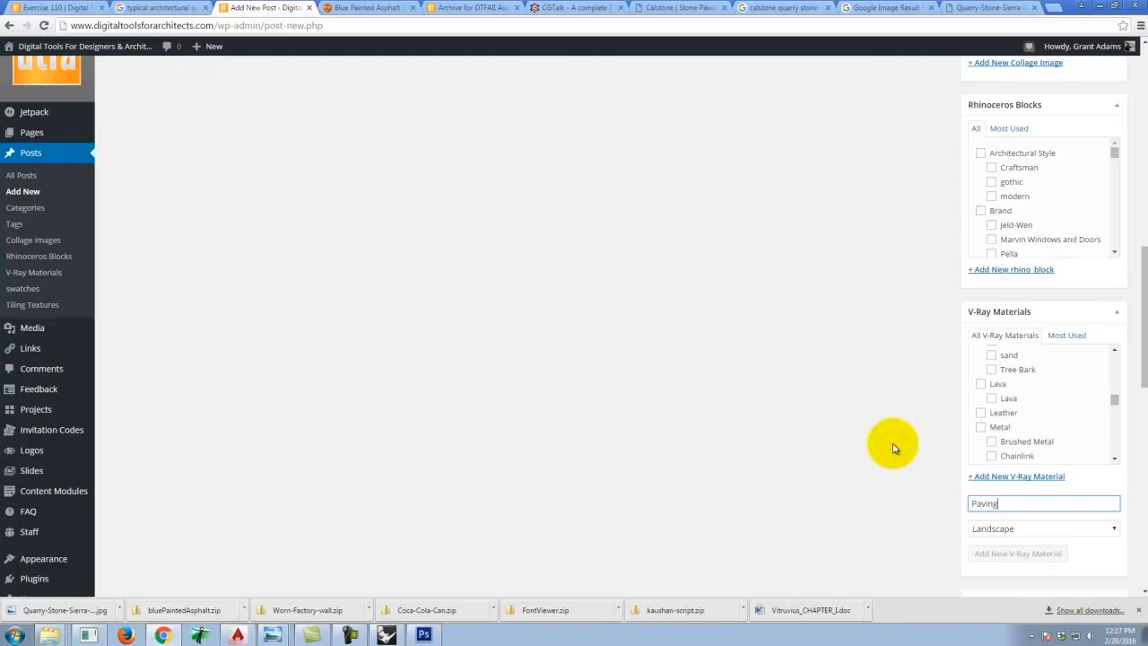
Open the website's V-Ray Materials Library page from the Resources menu in the first tab.
scroll(892, 449, up, 8)
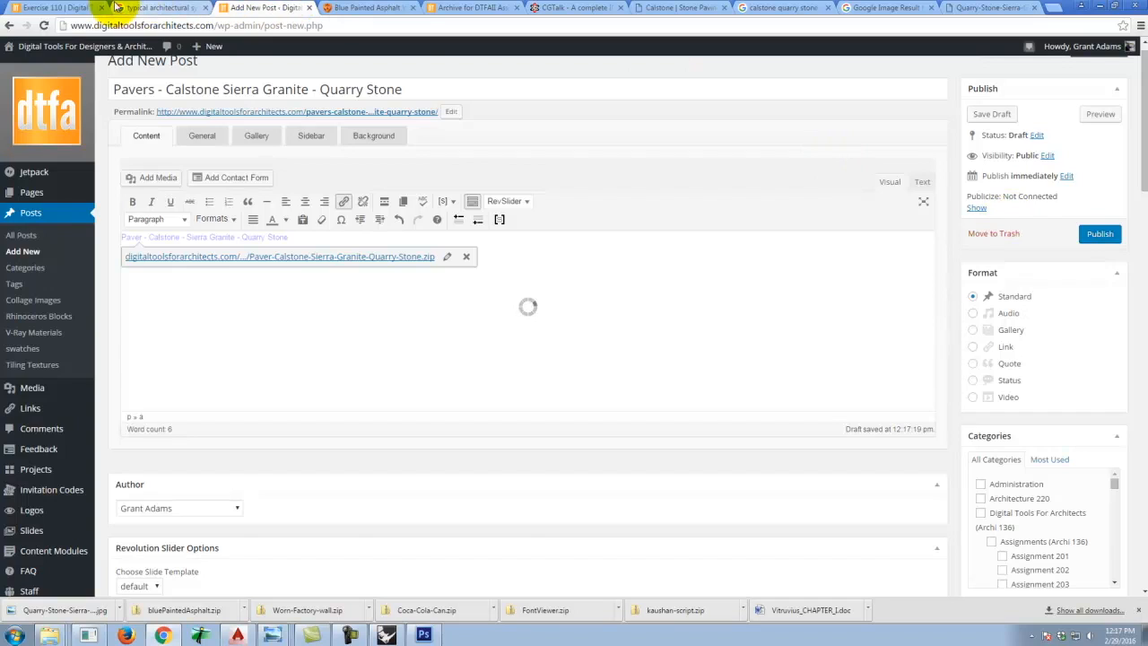
click(36, 7)
scroll(801, 261, up, 2)
mouse_move(791, 179)
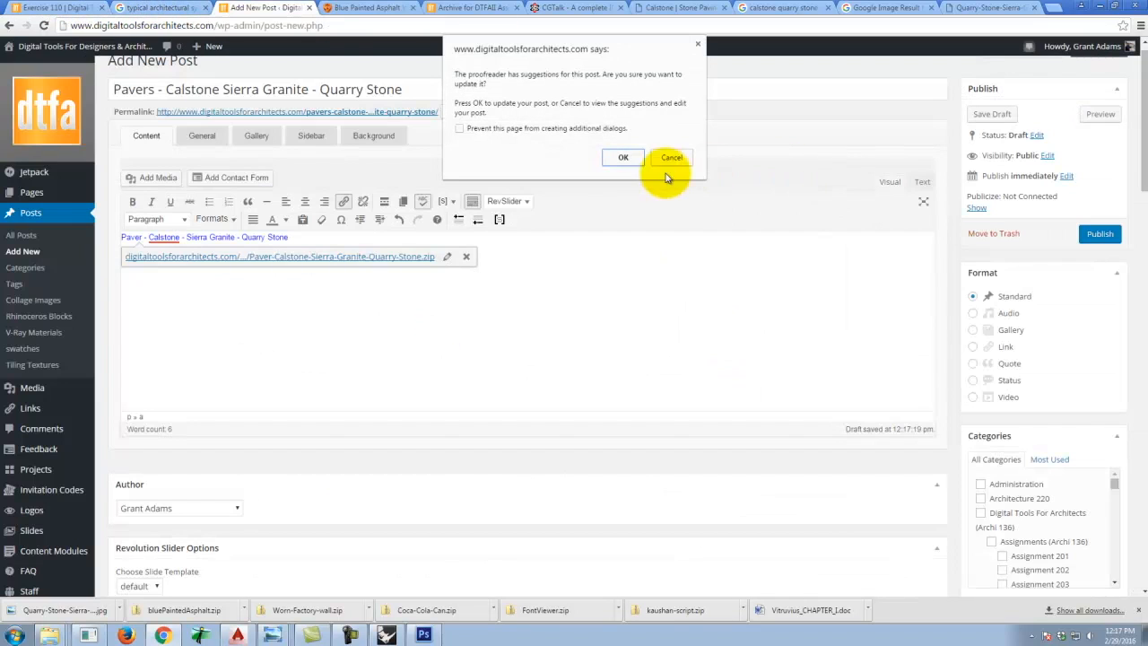
click(622, 154)
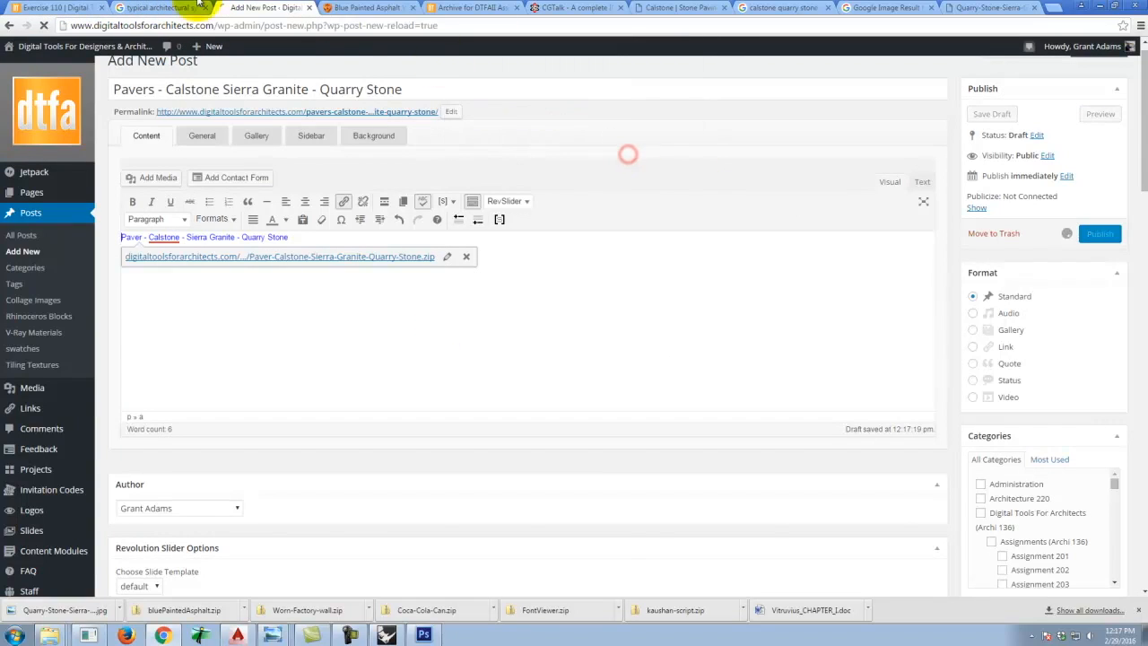
click(36, 7)
mouse_move(771, 175)
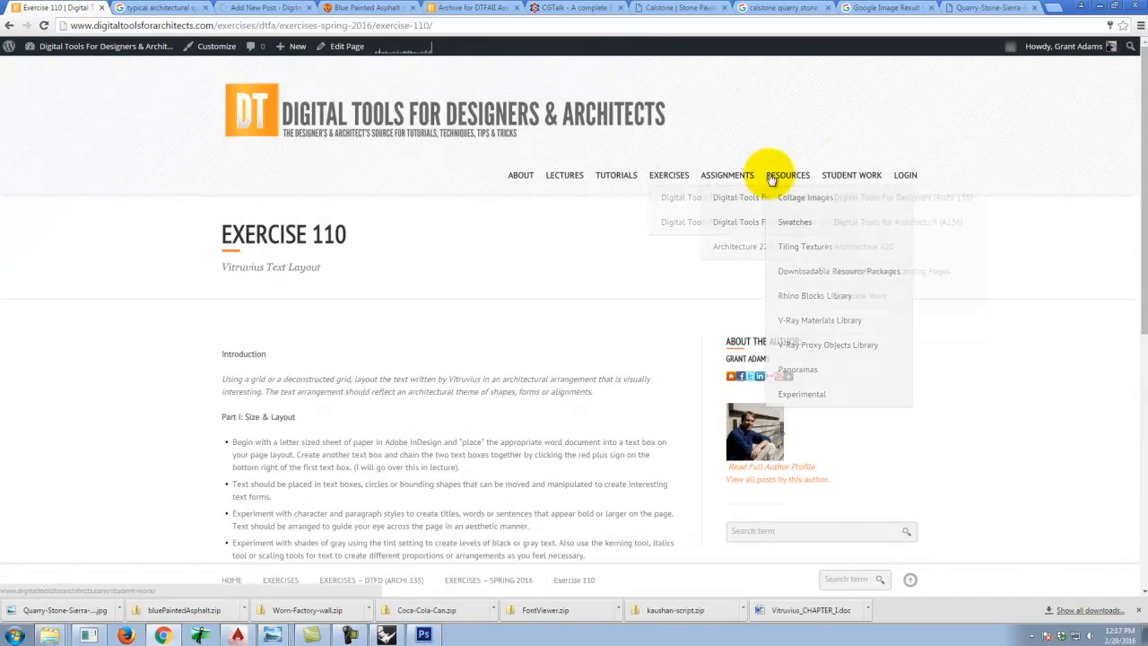
mouse_move(823, 334)
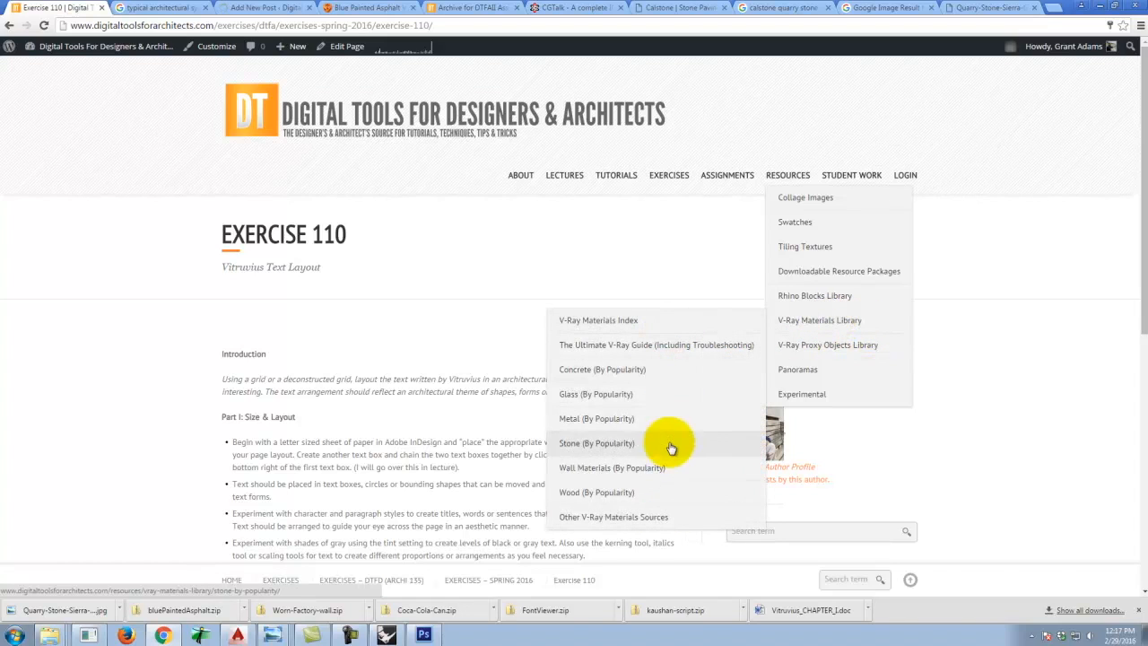
click(628, 330)
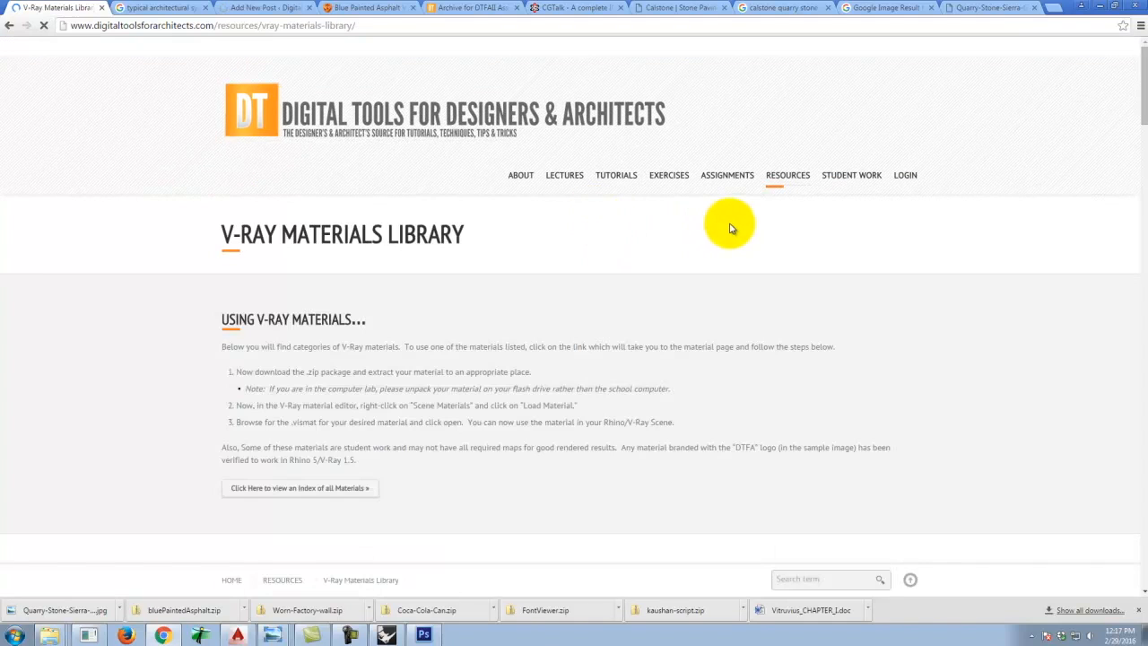
Scroll through the V-Ray Materials Library categories to review how materials are listed.
scroll(722, 227, down, 1)
scroll(763, 224, down, 5)
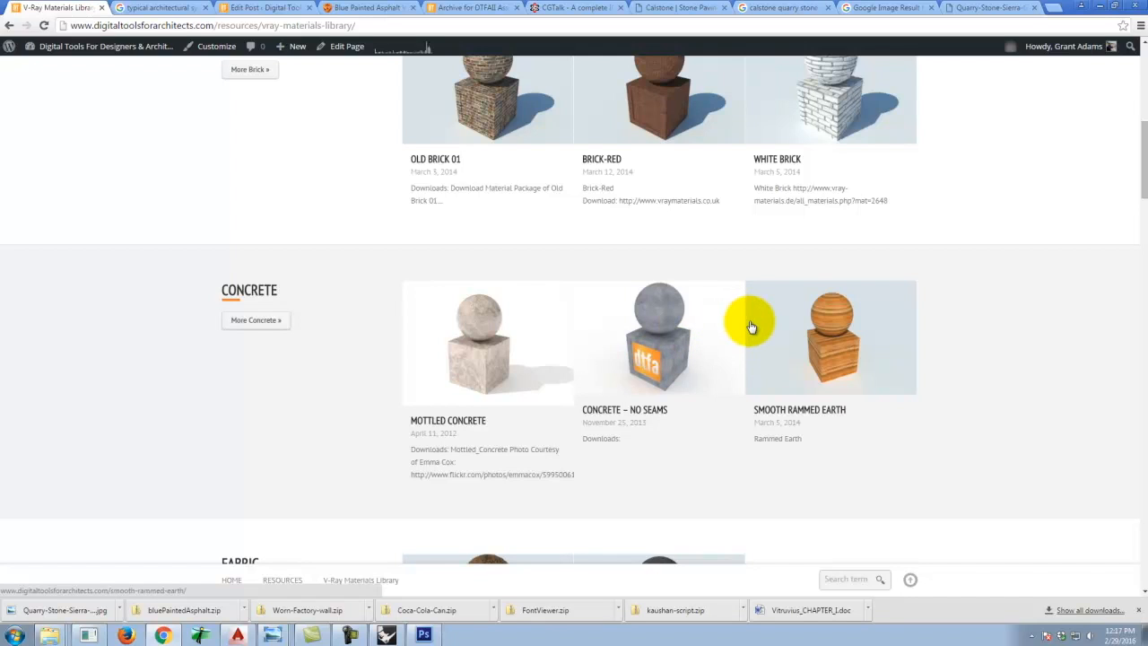
scroll(748, 320, down, 4)
scroll(833, 326, down, 1)
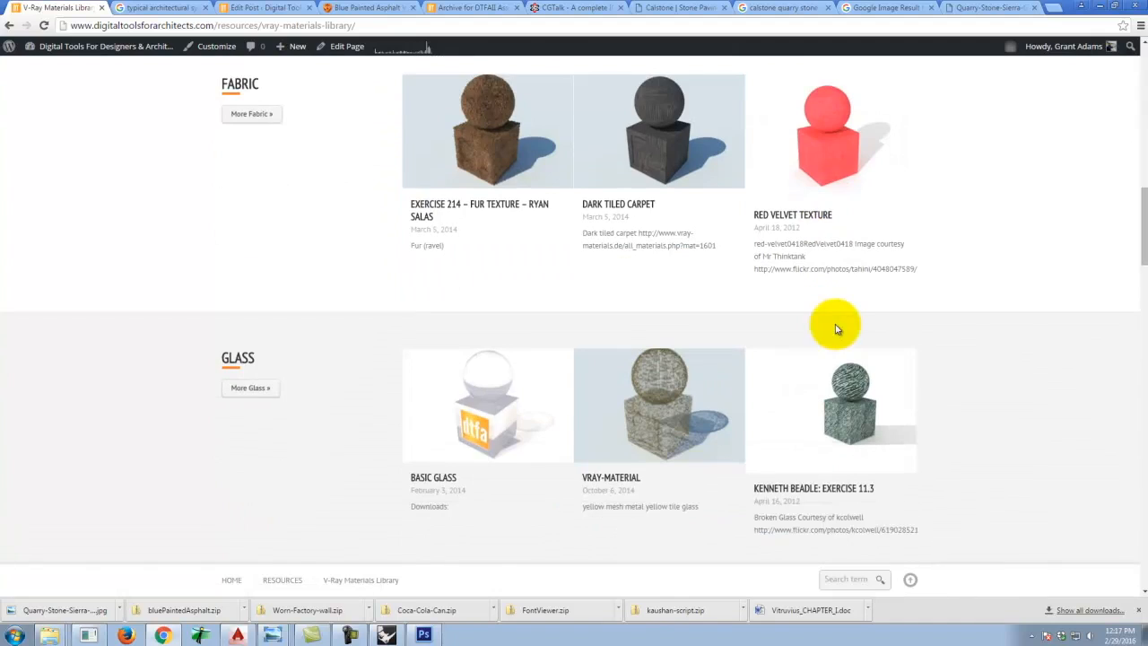
scroll(861, 319, down, 1)
scroll(886, 315, down, 1)
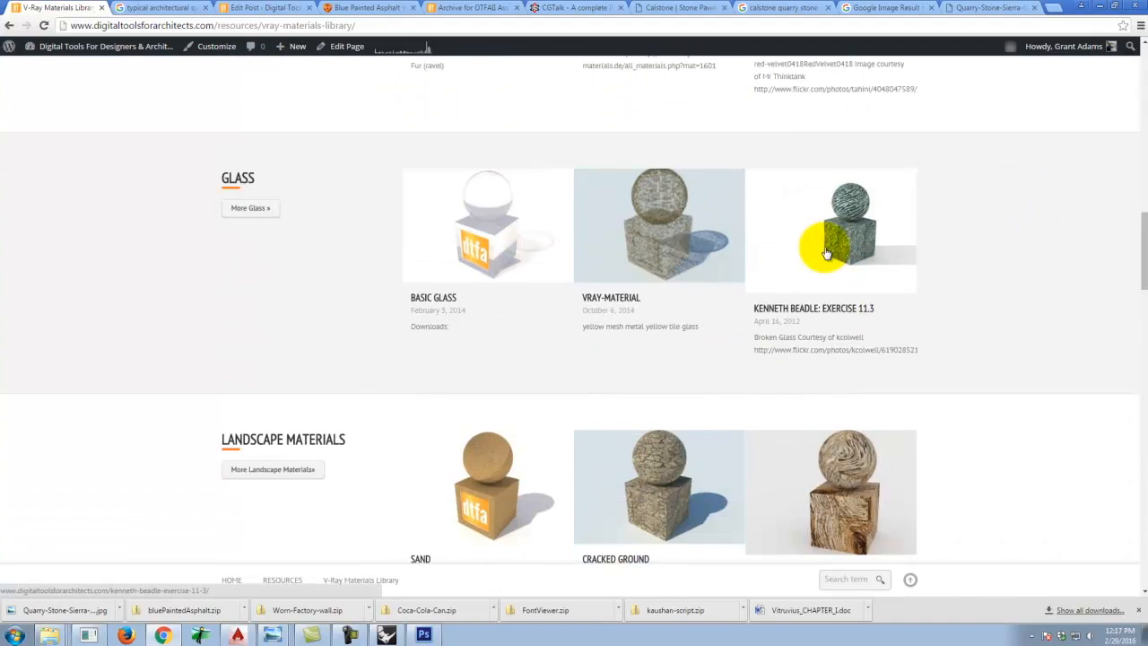
scroll(847, 296, down, 2)
scroll(883, 314, down, 1)
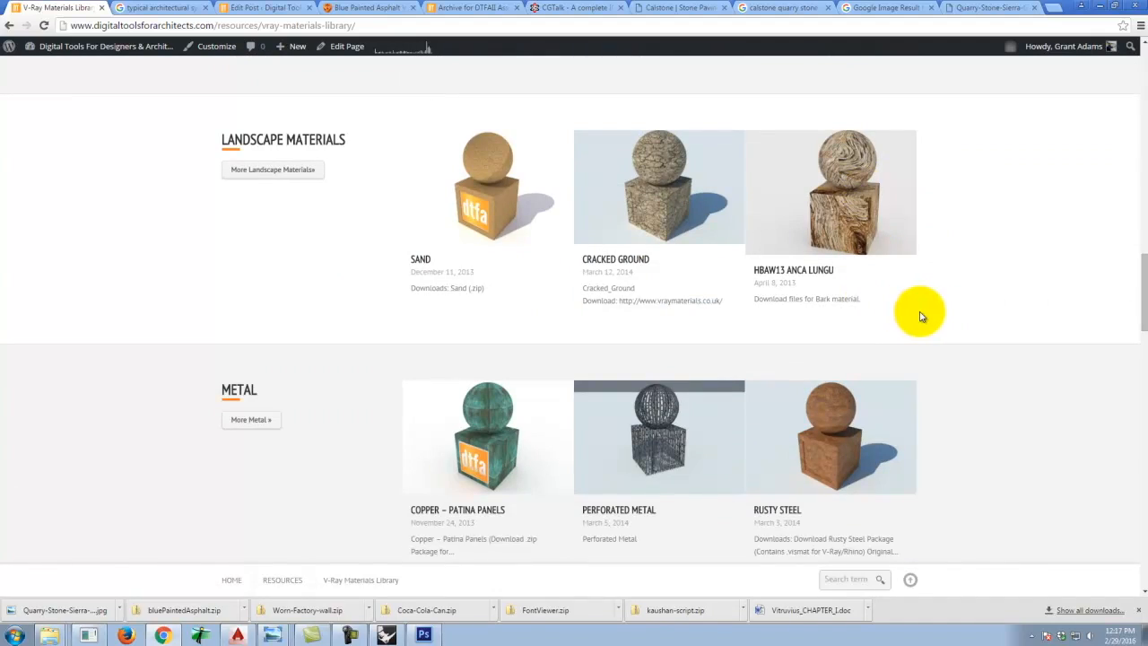
scroll(918, 313, down, 1)
scroll(858, 328, down, 1)
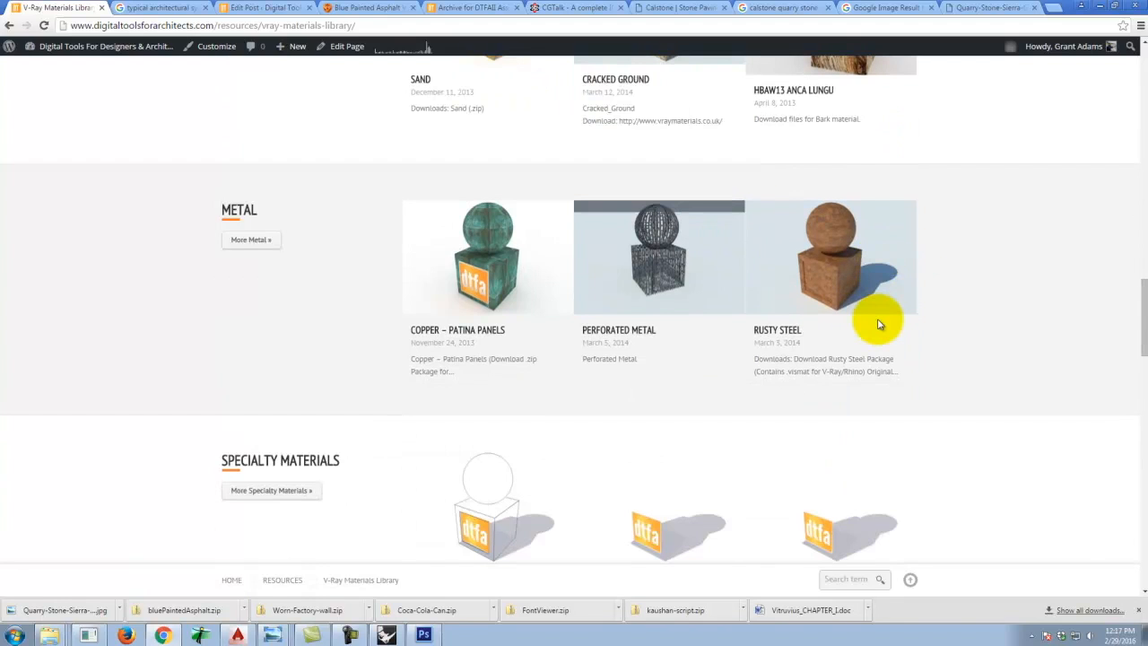
scroll(878, 323, down, 2)
scroll(880, 326, down, 1)
scroll(886, 320, down, 1)
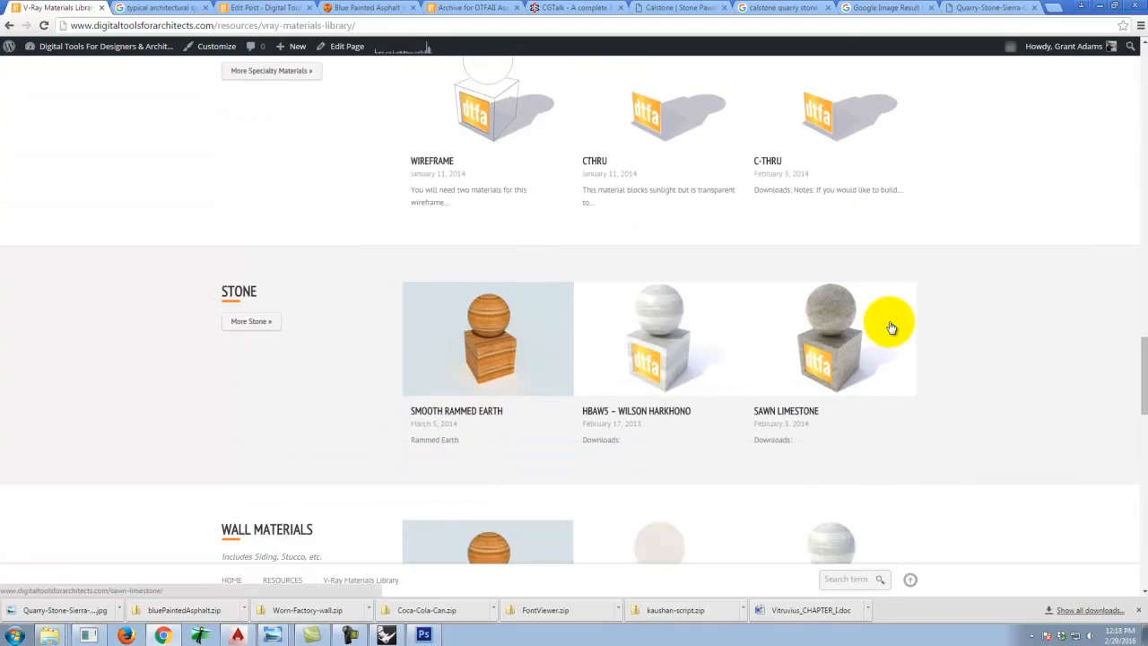
scroll(889, 326, down, 2)
scroll(891, 326, down, 1)
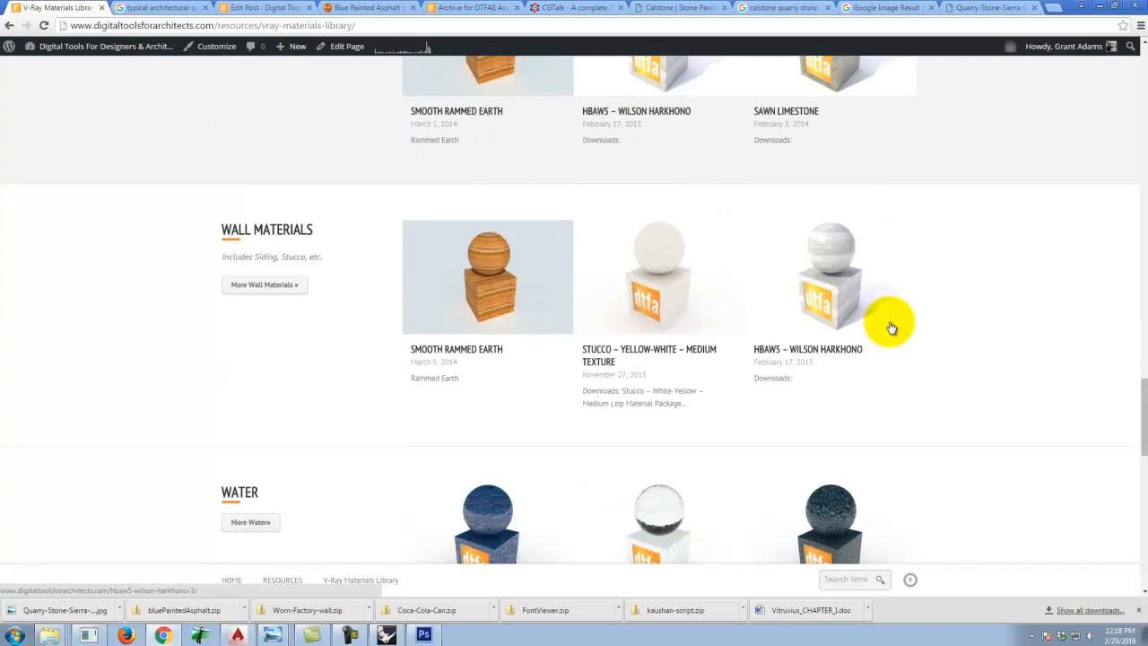
scroll(891, 326, down, 2)
scroll(891, 326, down, 3)
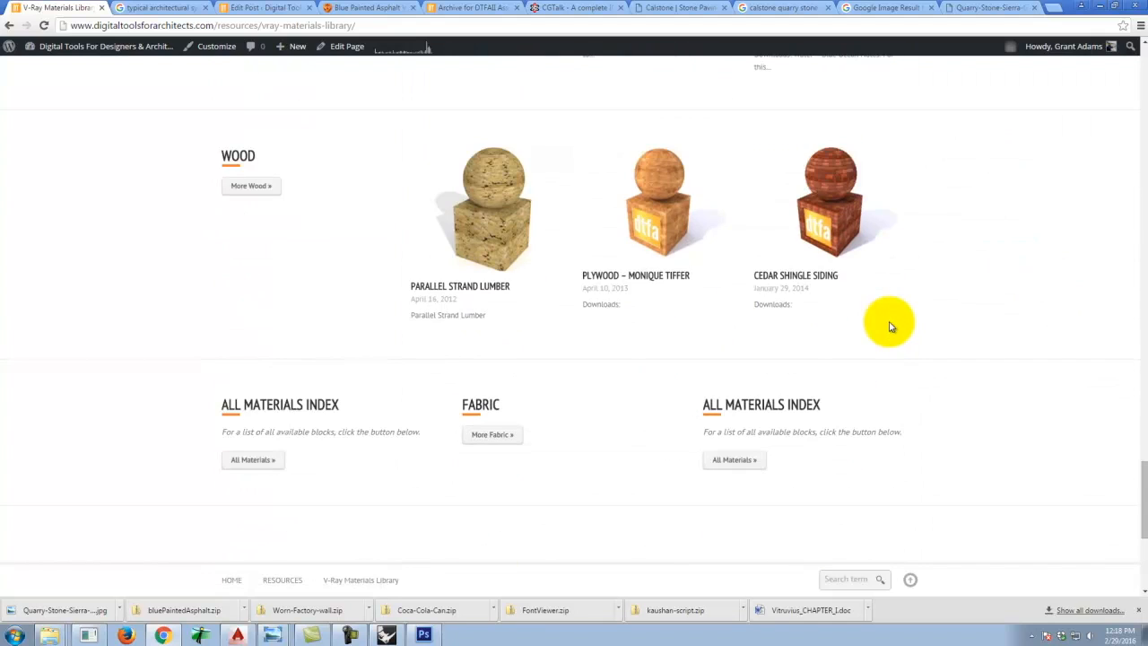
scroll(890, 326, up, 20)
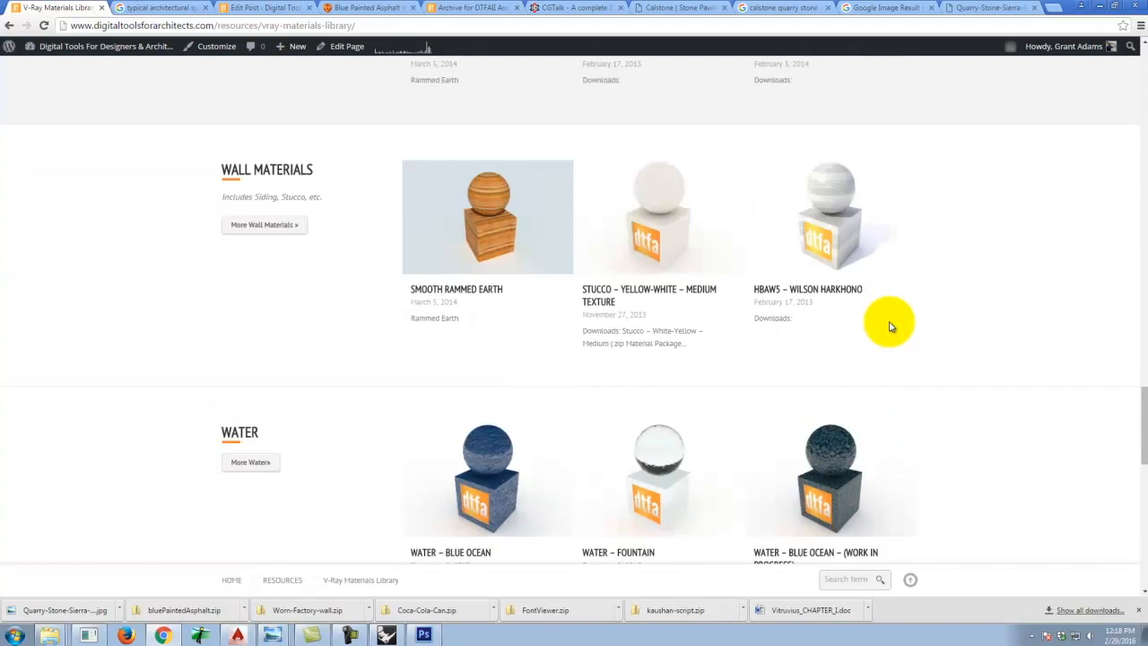
scroll(891, 326, up, 15)
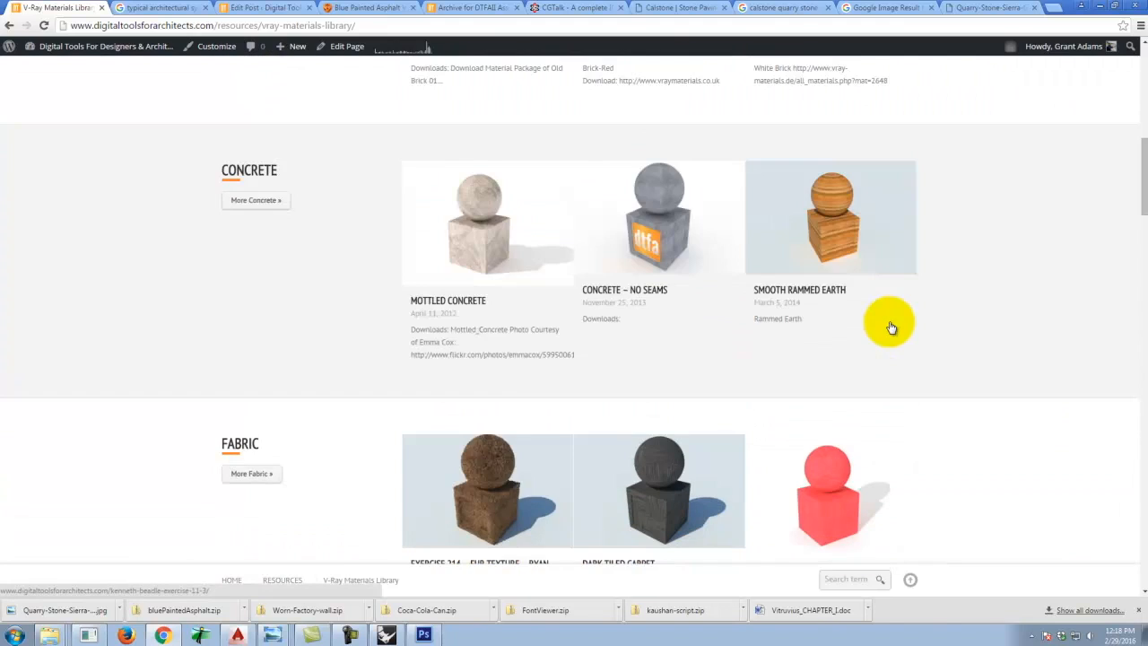